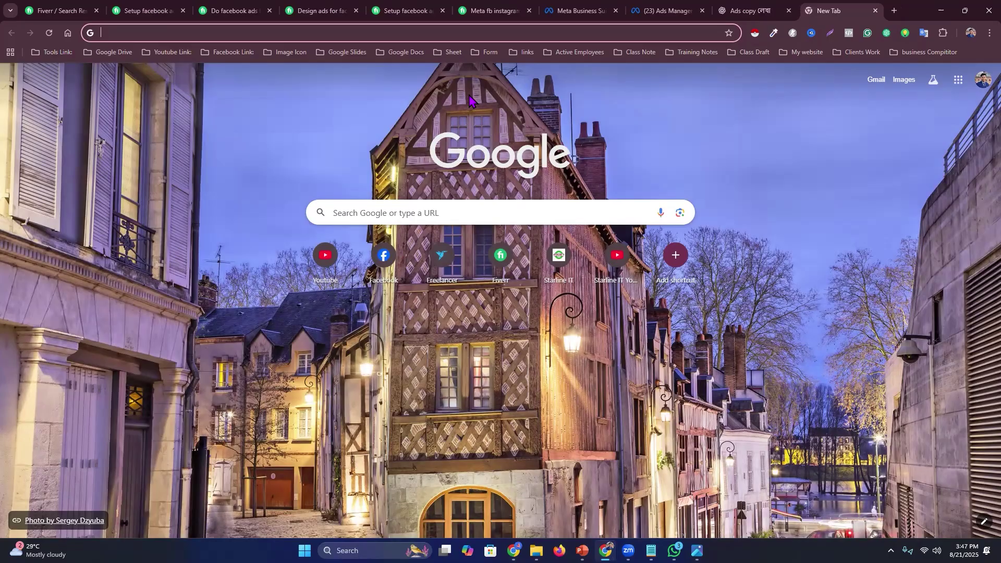
Step: Load business.facebook.com in the new Chrome tab to reach the AJN MART home
click(439, 34)
text(b)
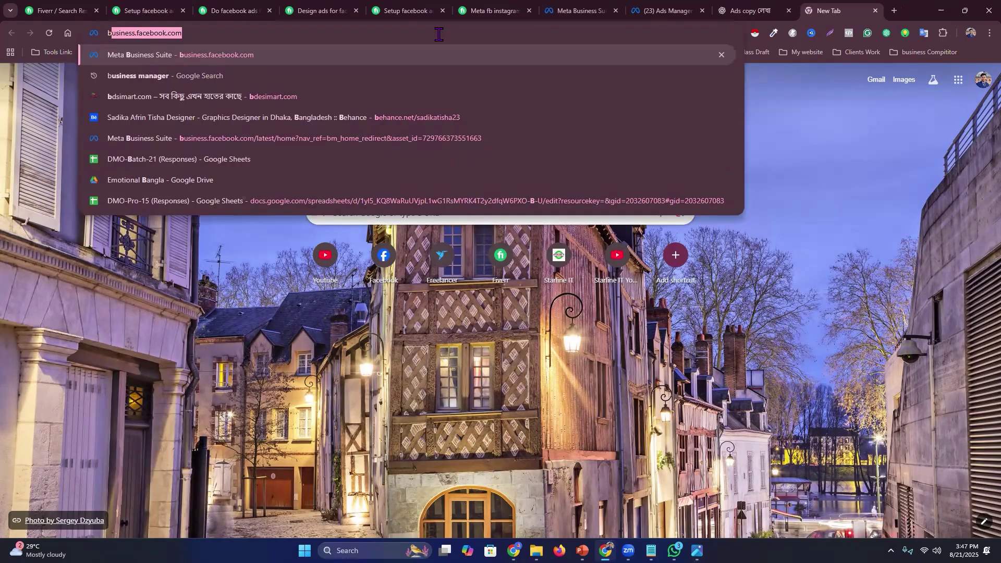
text(u)
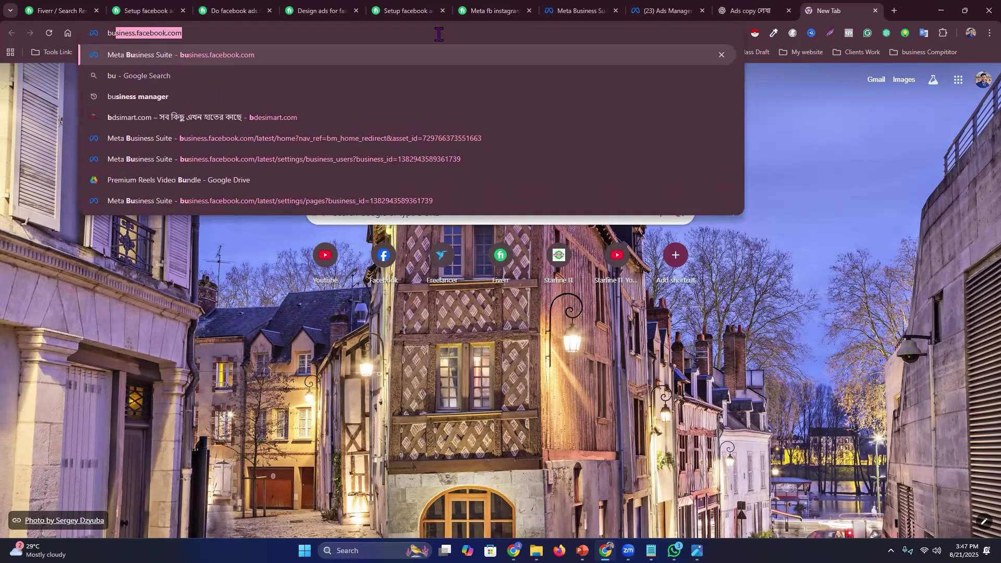
text(siness.fac)
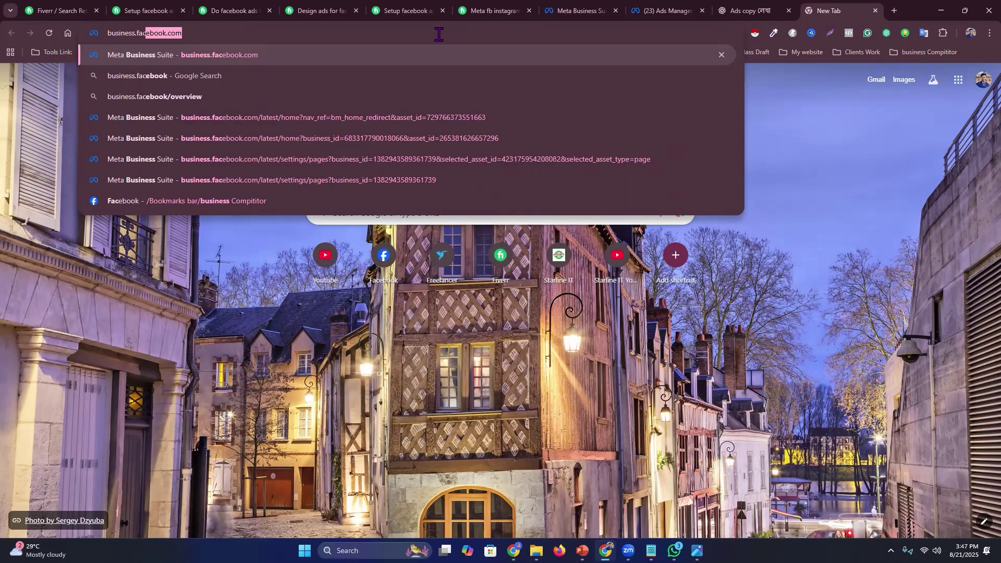
text(ebook.com)
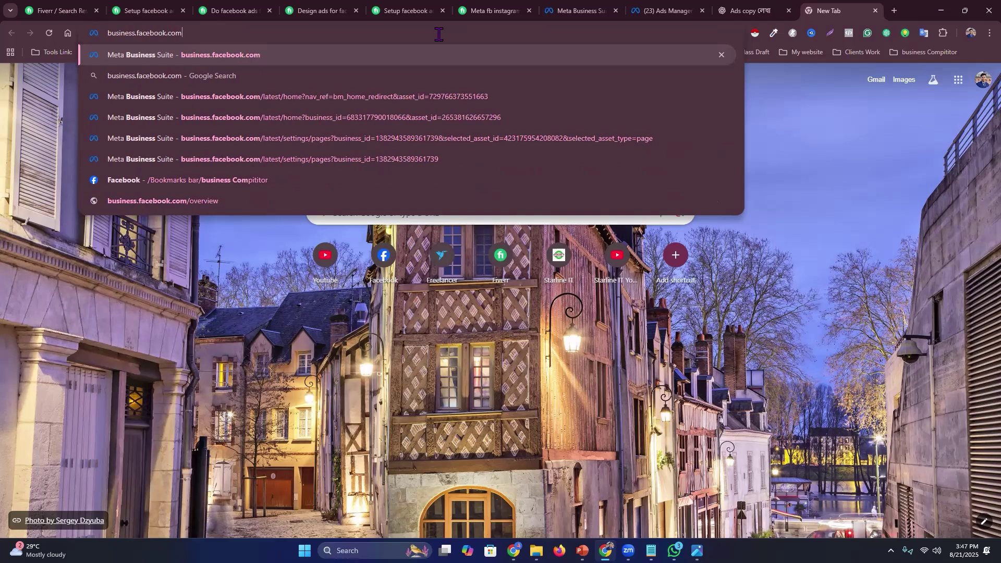
key(Return)
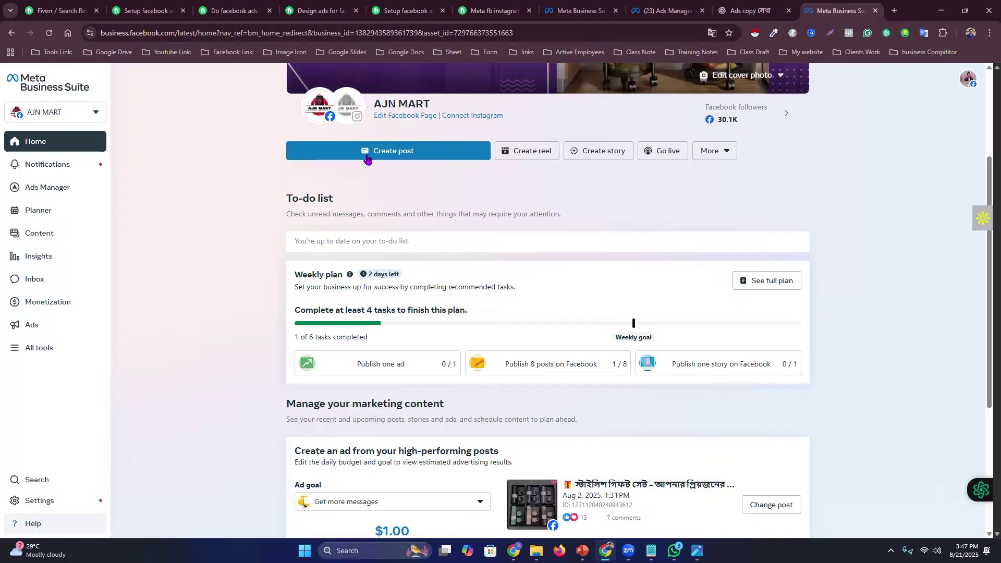
Step: Switch to Business Manager for Starlineitinstitute through the Help menu
scroll(402, 235, up, 3)
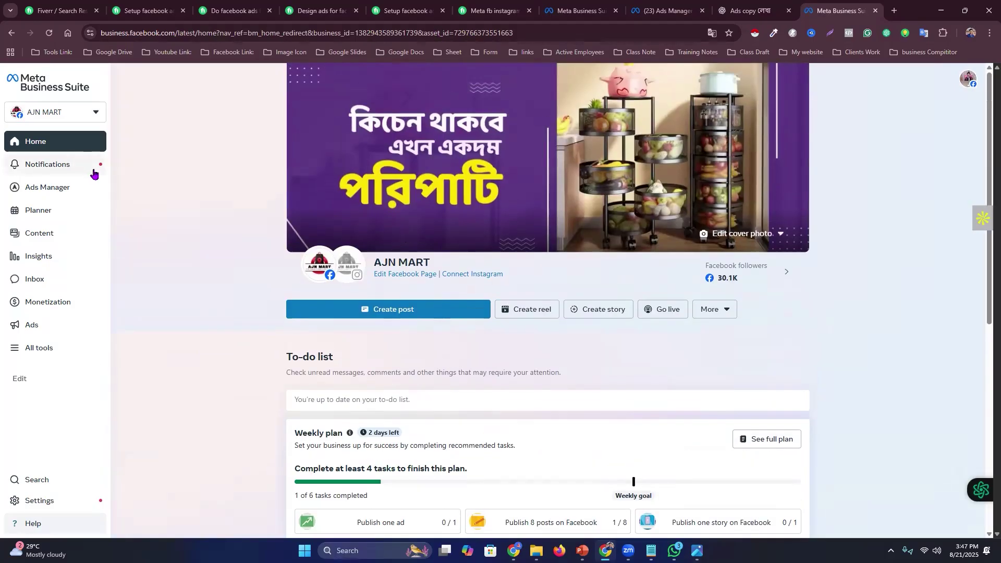
click(29, 524)
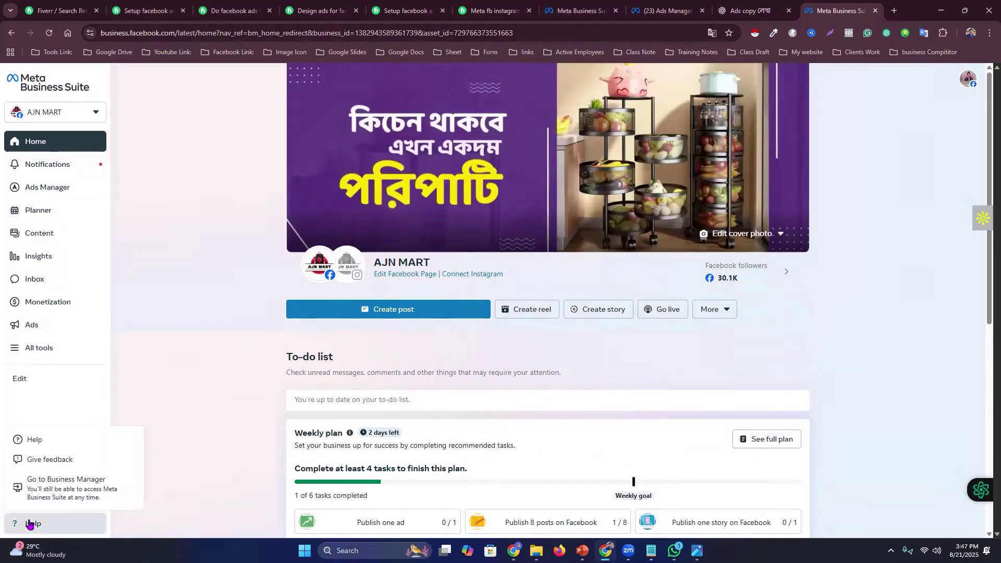
click(54, 484)
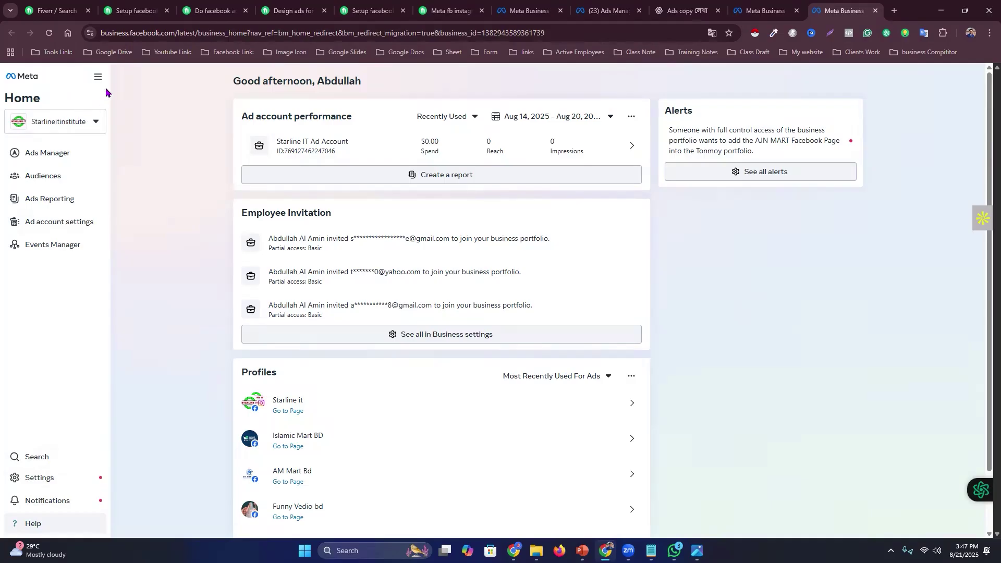
Step: Glance at the portfolio list, then open Starlineitinstitute's settings People page
click(94, 123)
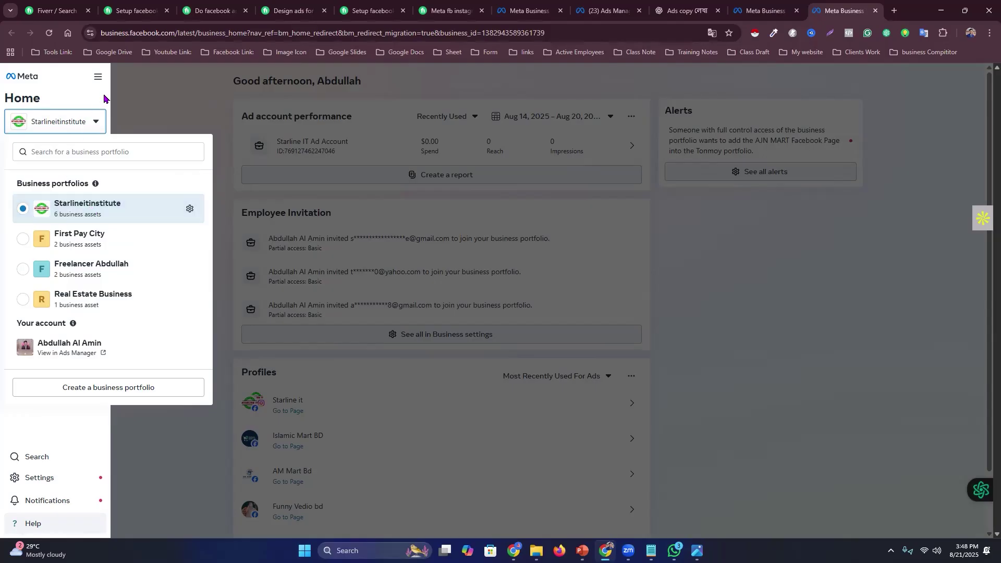
click(95, 121)
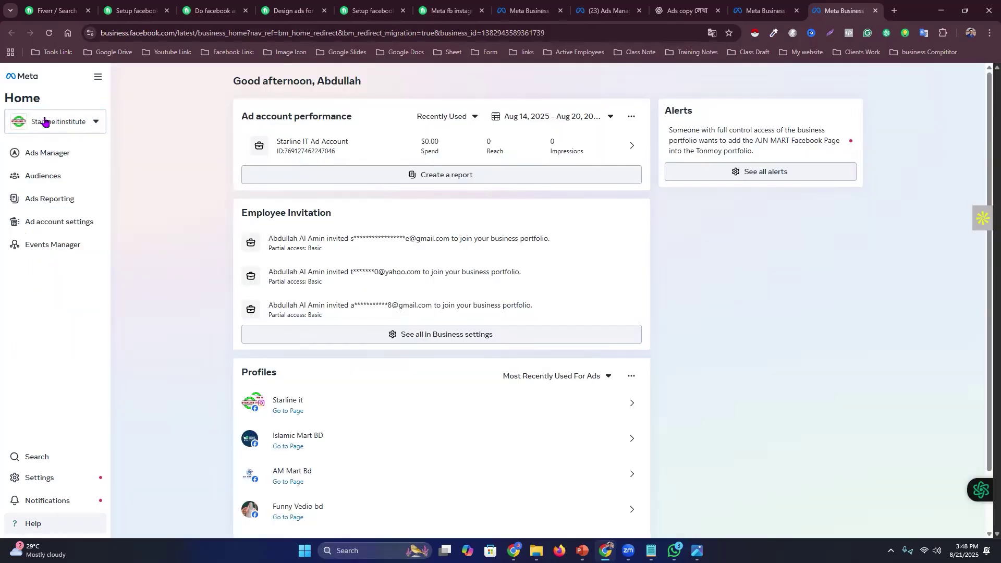
click(38, 478)
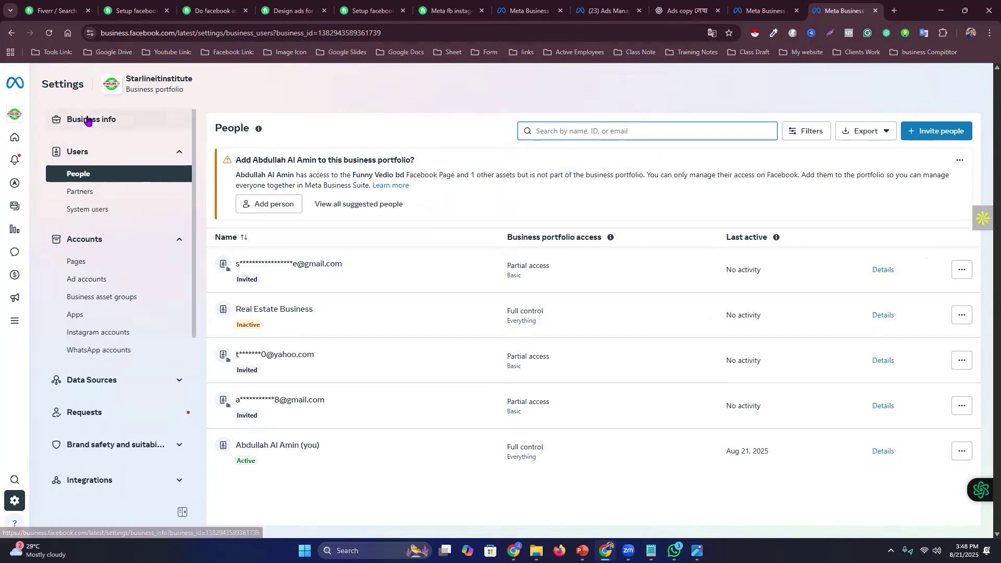
Step: Tidy the Users and Accounts sidebar groups and open Starlineitinstitute's Business info page
click(103, 153)
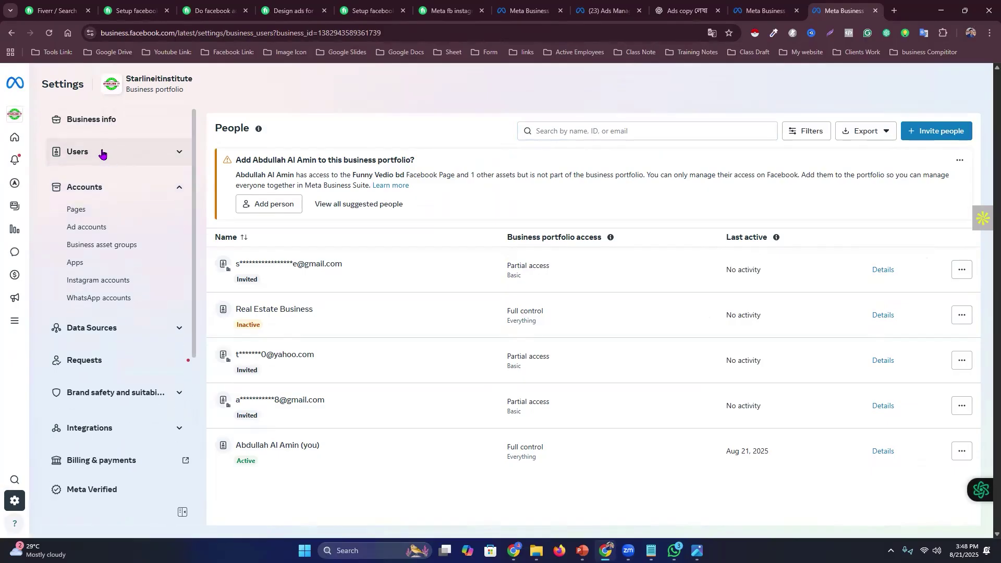
click(99, 189)
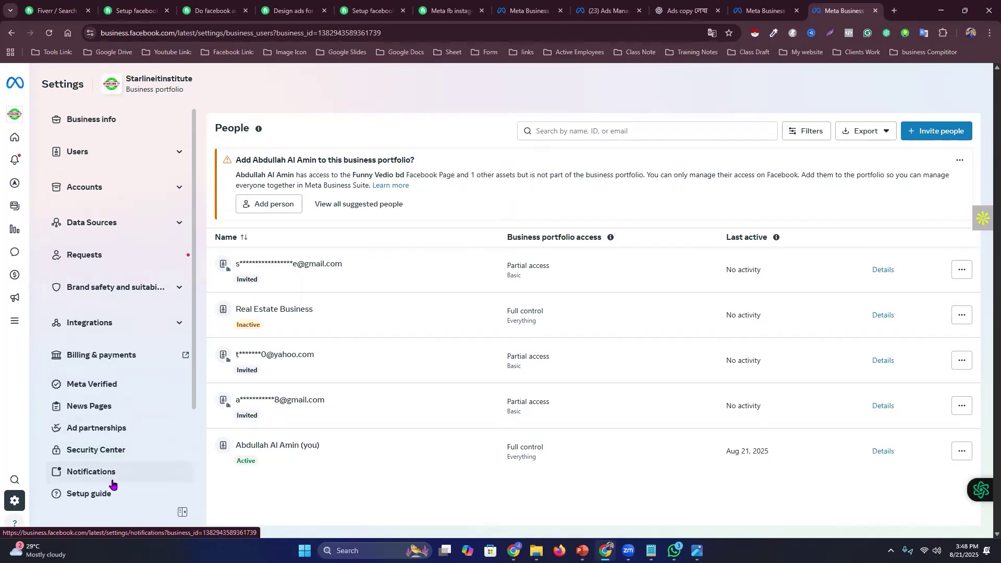
scroll(102, 412, down, 2)
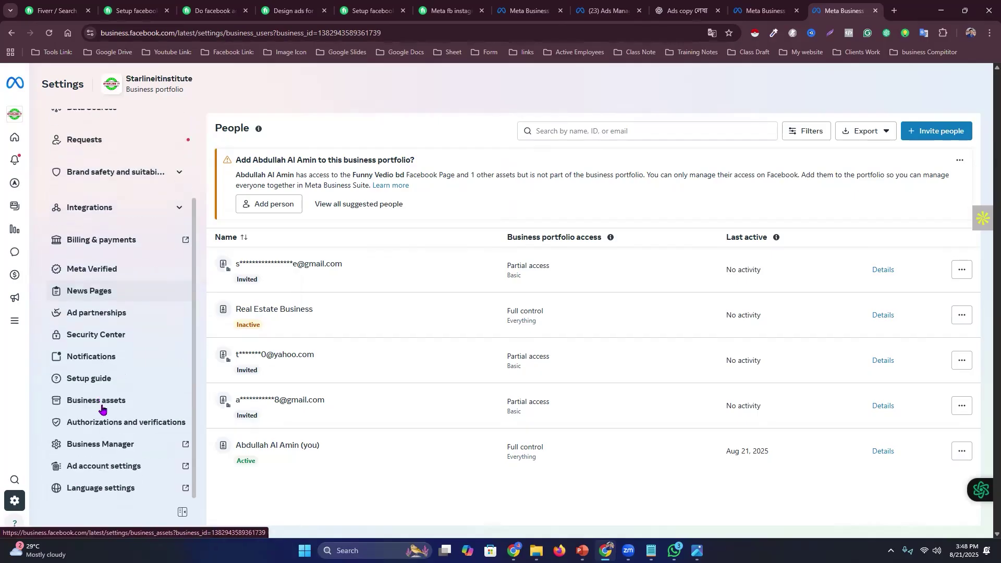
scroll(102, 421, down, 1)
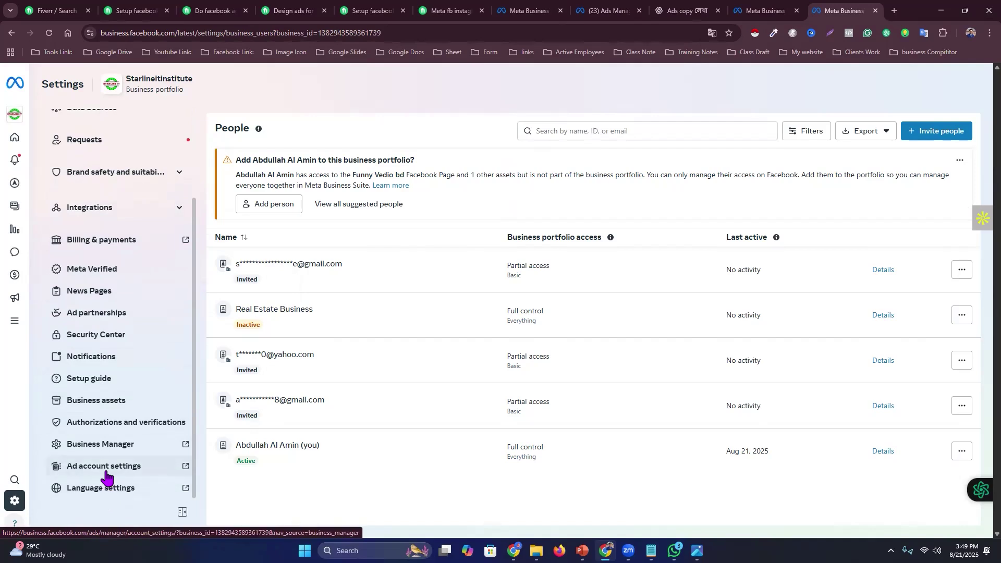
scroll(106, 474, up, 2)
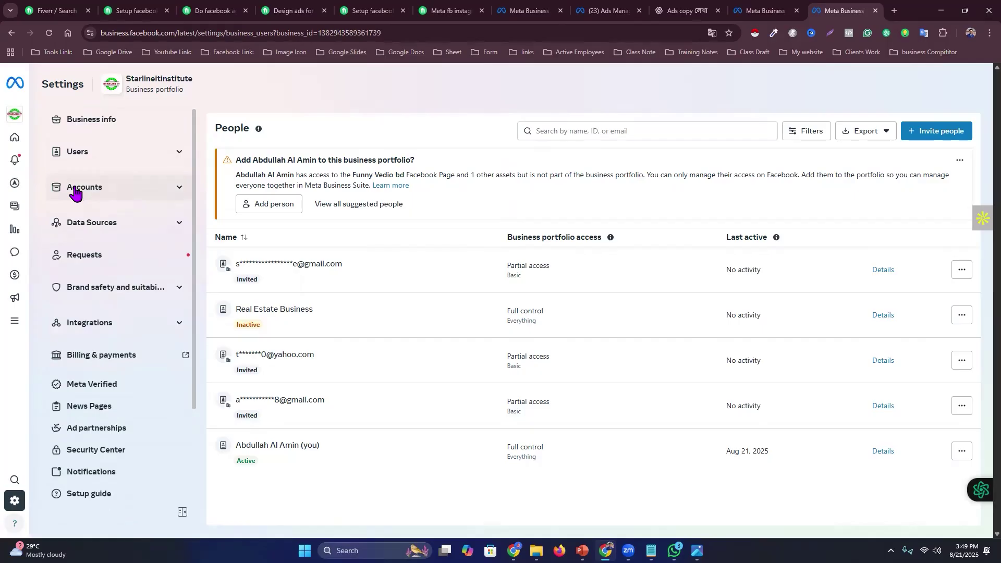
click(73, 191)
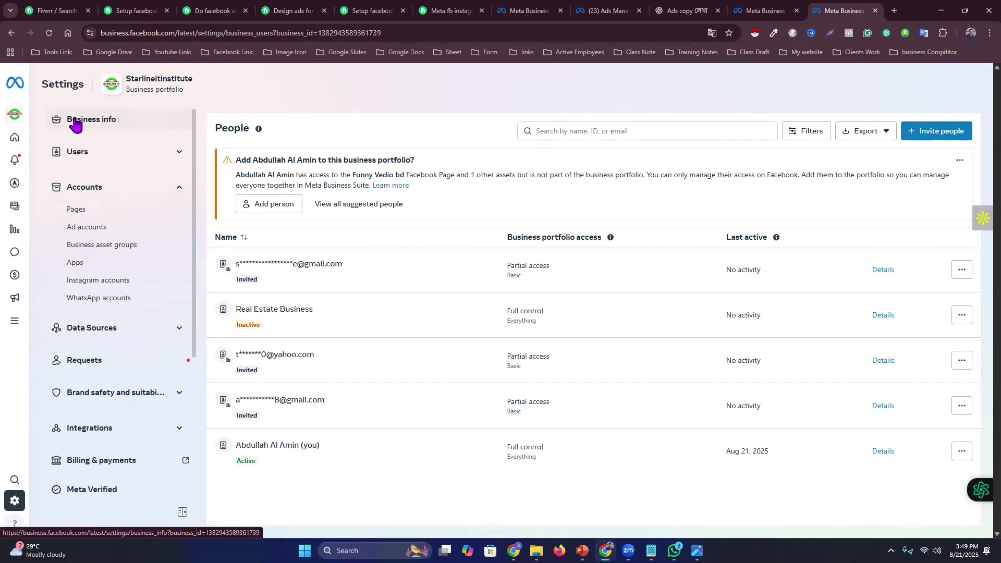
click(69, 124)
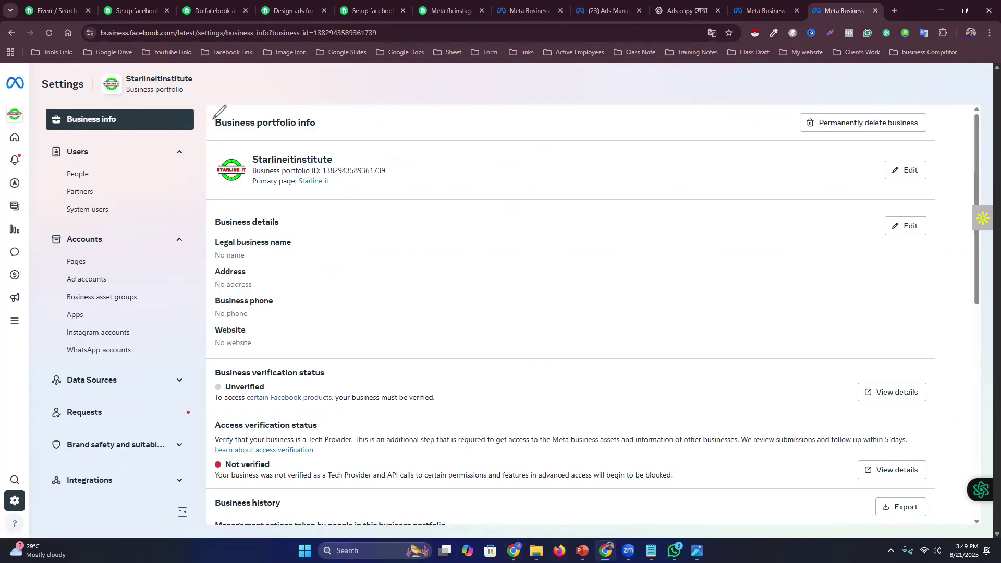
Step: Circle the portfolio name and ID and underline primary page Starline it in red
mouse_move(213, 118)
mouse_down()
mouse_move(365, 130)
mouse_move(395, 158)
mouse_move(397, 183)
mouse_move(256, 197)
mouse_move(195, 137)
mouse_move(214, 110)
mouse_up()
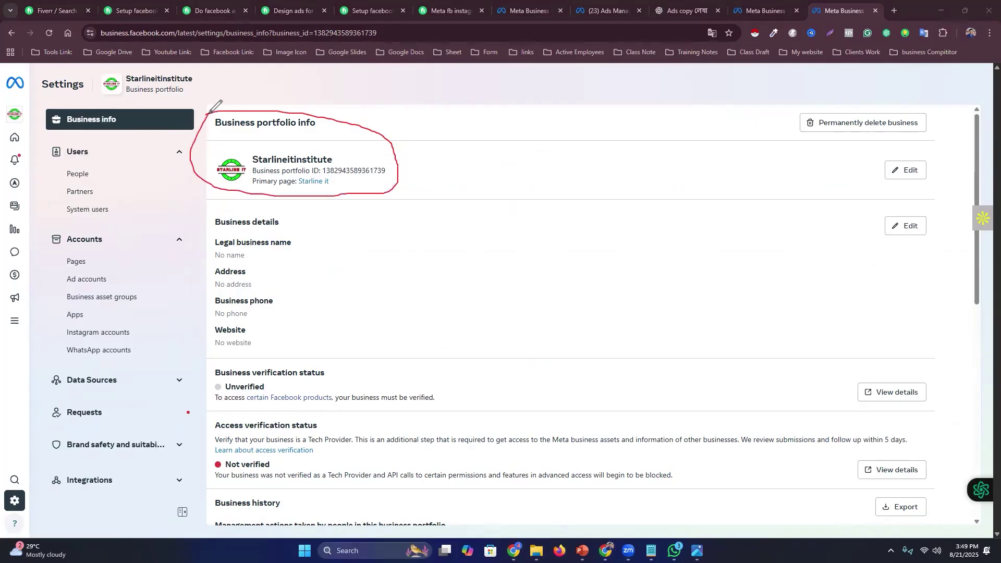
mouse_move(320, 176)
mouse_down()
mouse_move(332, 173)
mouse_move(335, 186)
mouse_move(296, 182)
mouse_move(334, 172)
mouse_up()
Step: Edit the portfolio info, keep the business name, and pick Starline it as primary page
click(908, 172)
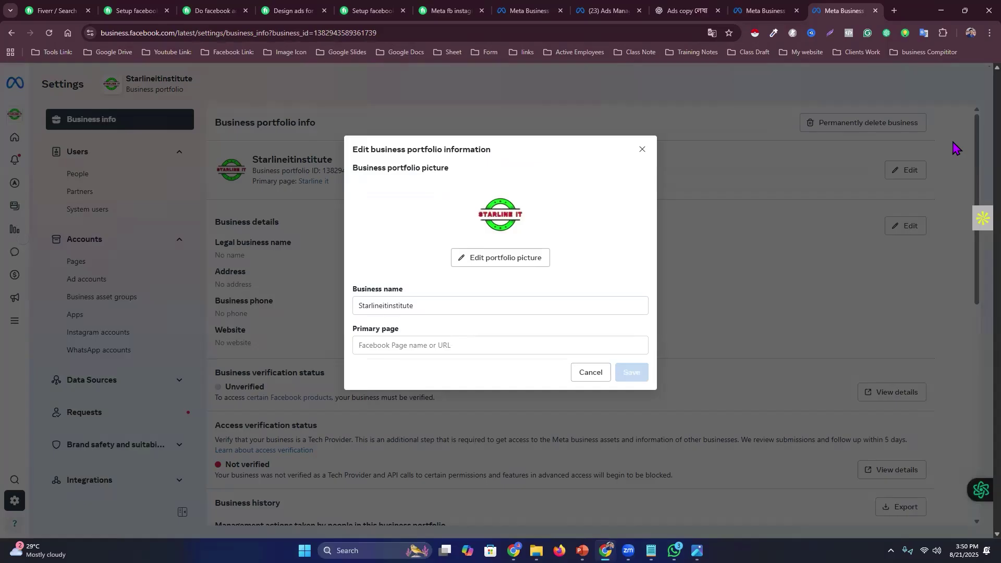
double_click(422, 308)
click(420, 308)
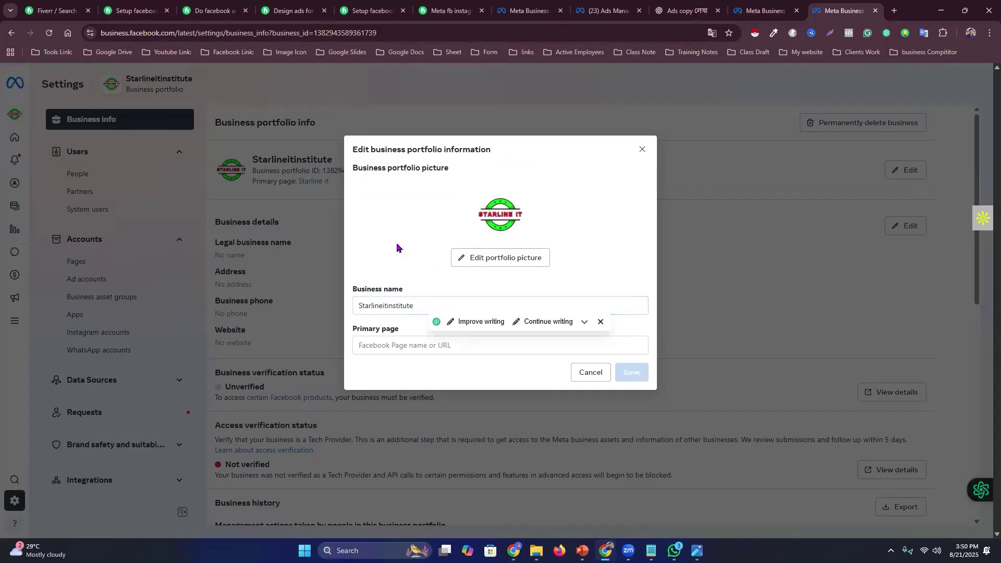
double_click(421, 308)
click(421, 308)
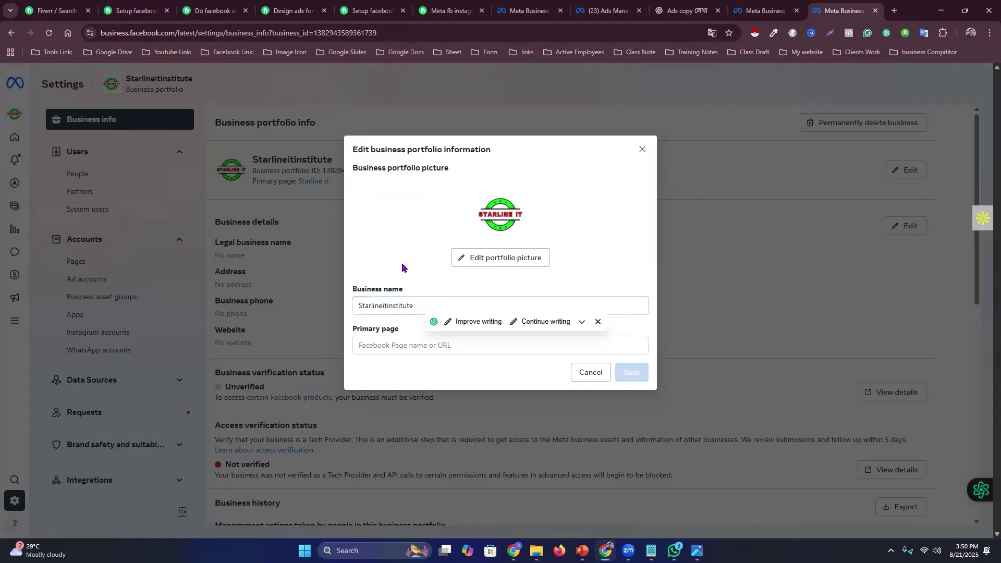
click(420, 307)
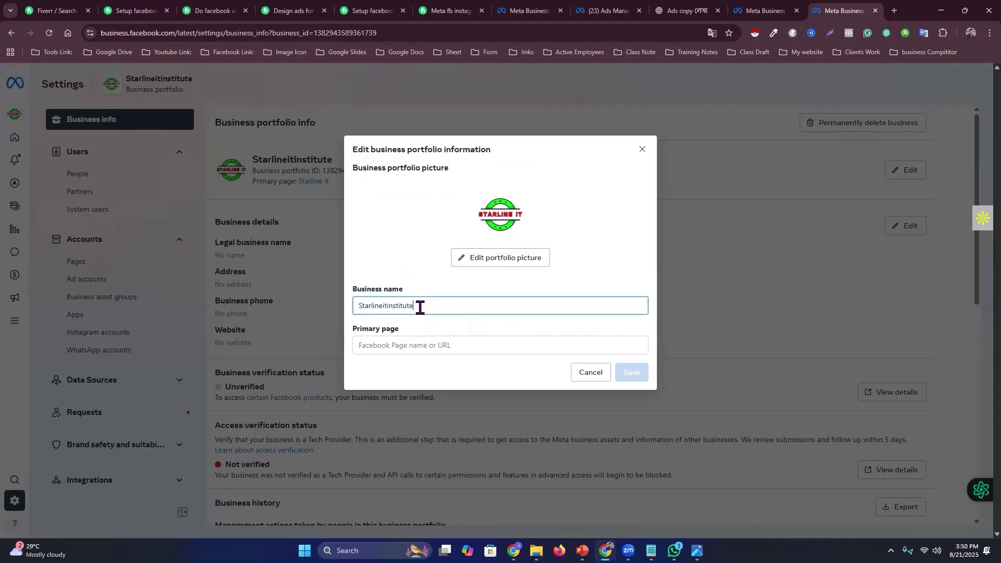
double_click(421, 308)
click(404, 274)
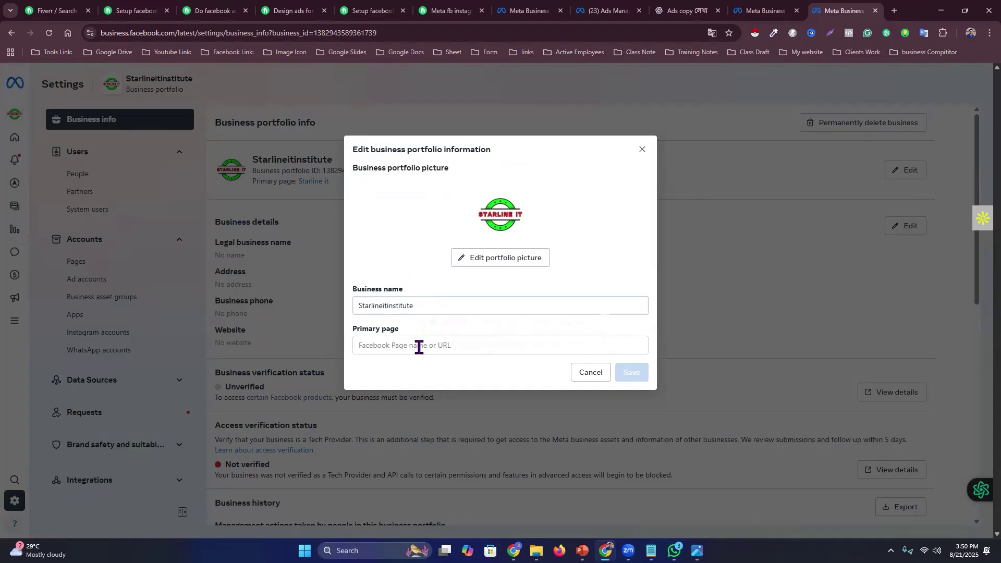
click(419, 344)
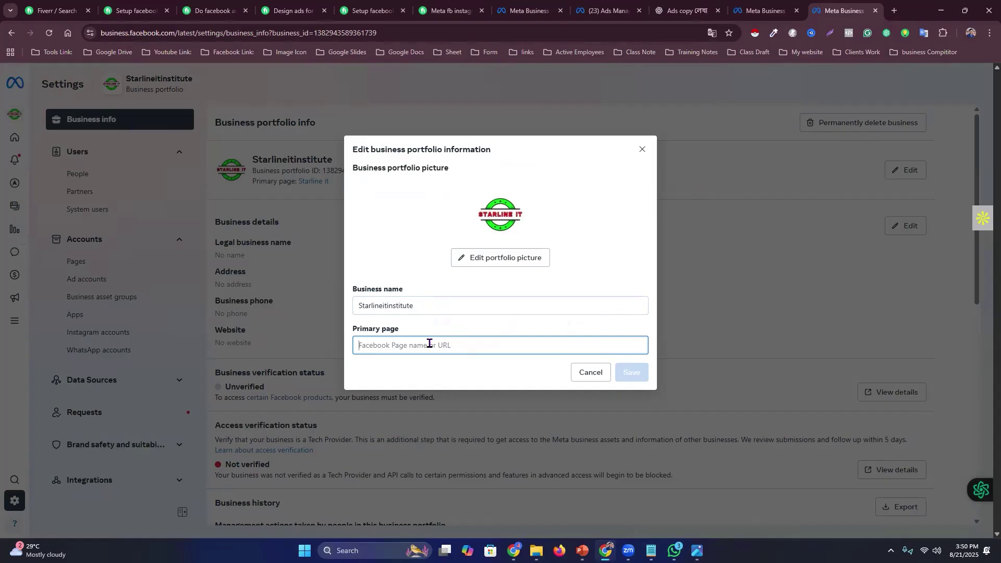
text(starlin)
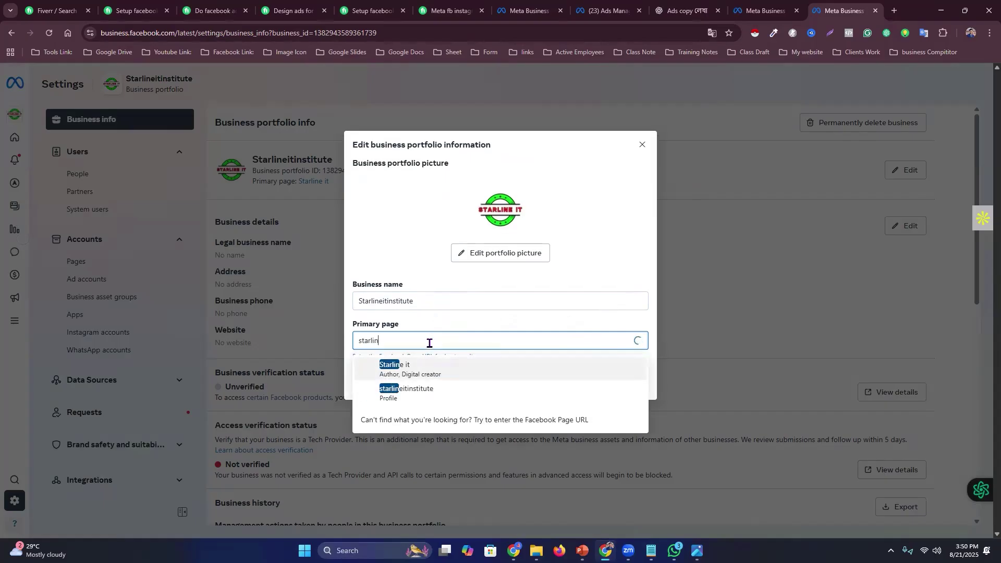
text(e it)
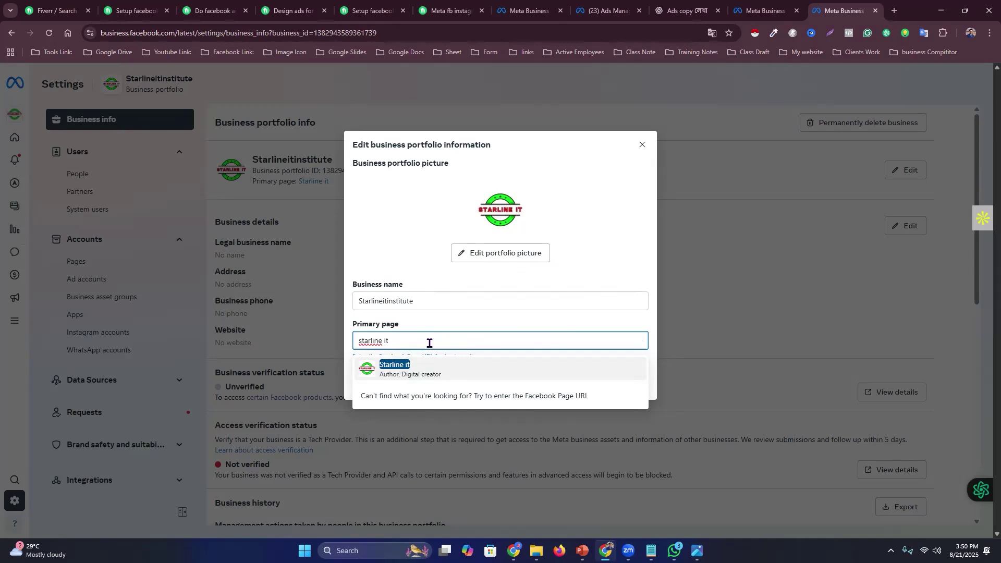
click(437, 373)
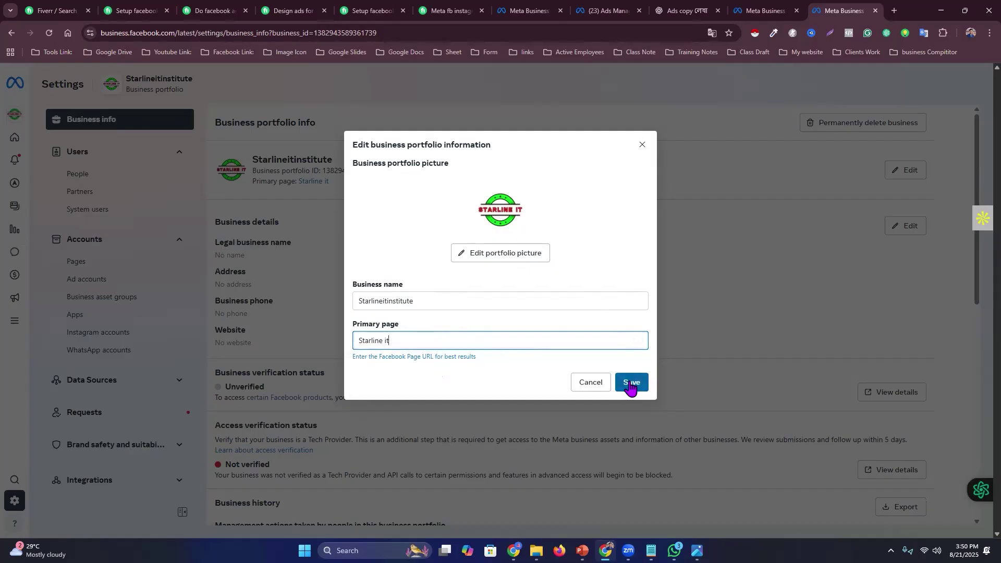
click(643, 145)
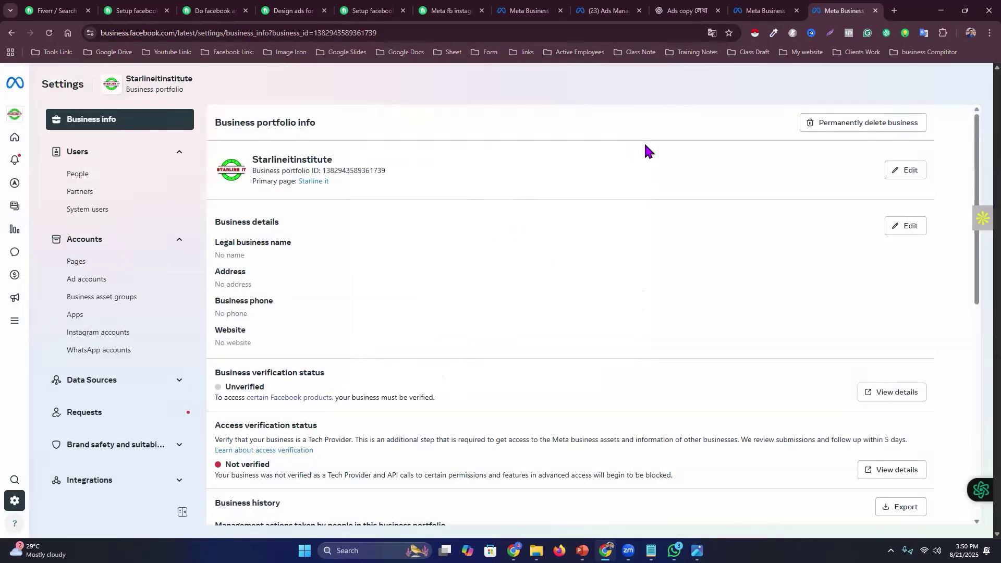
click(49, 33)
scroll(368, 205, down, 3)
scroll(367, 206, down, 4)
scroll(367, 206, up, 7)
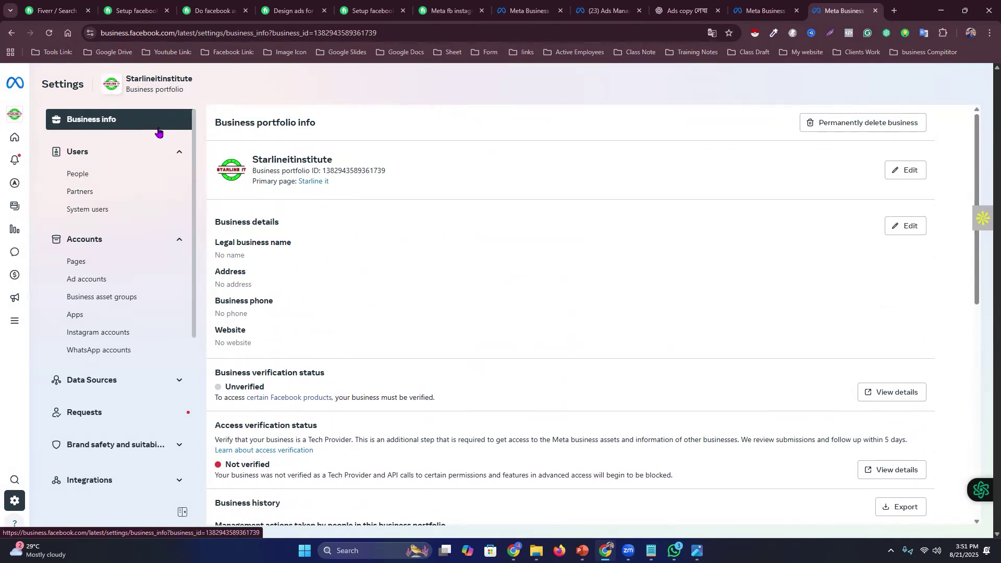
Step: In Pages settings showing Starline it, choose Request shared access to a Facebook Page
click(89, 263)
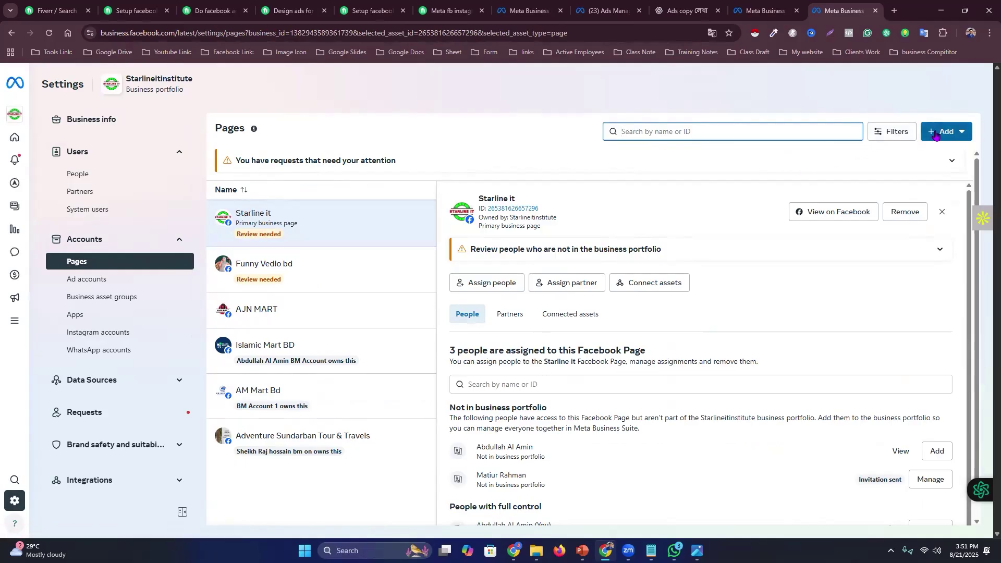
scroll(398, 447, down, 1)
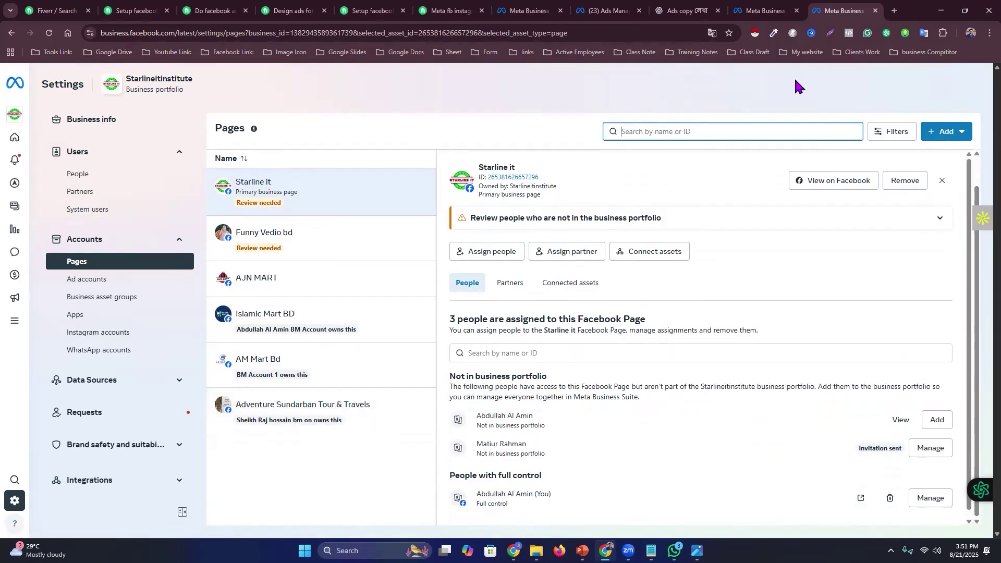
click(937, 135)
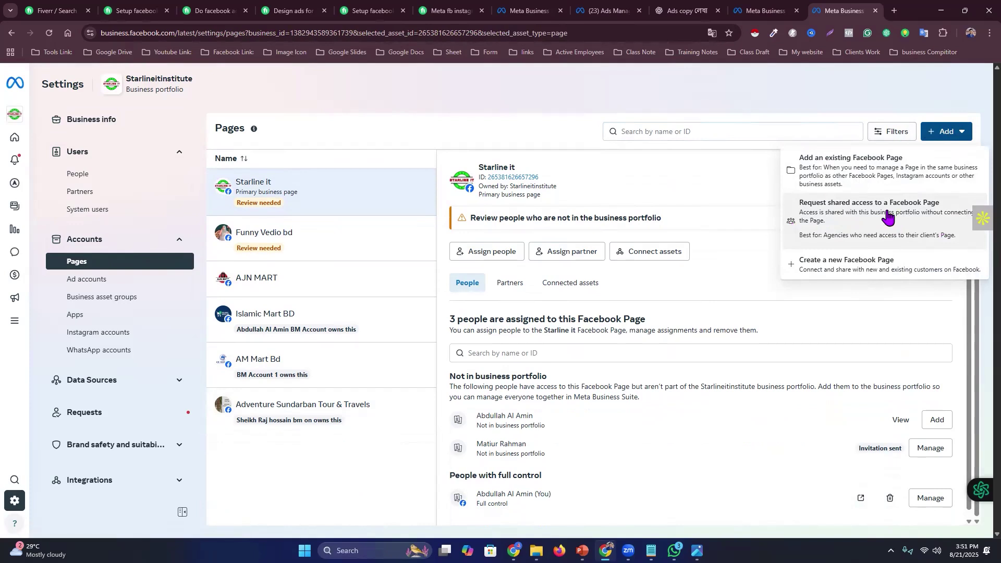
click(859, 222)
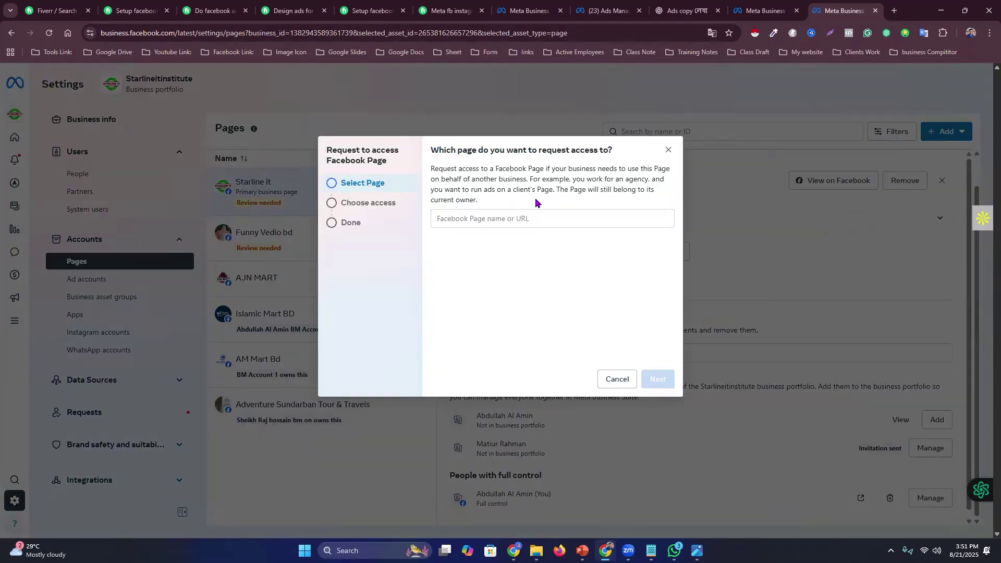
Step: Focus the Page name field, then switch to the Facebook window's account menu
click(512, 215)
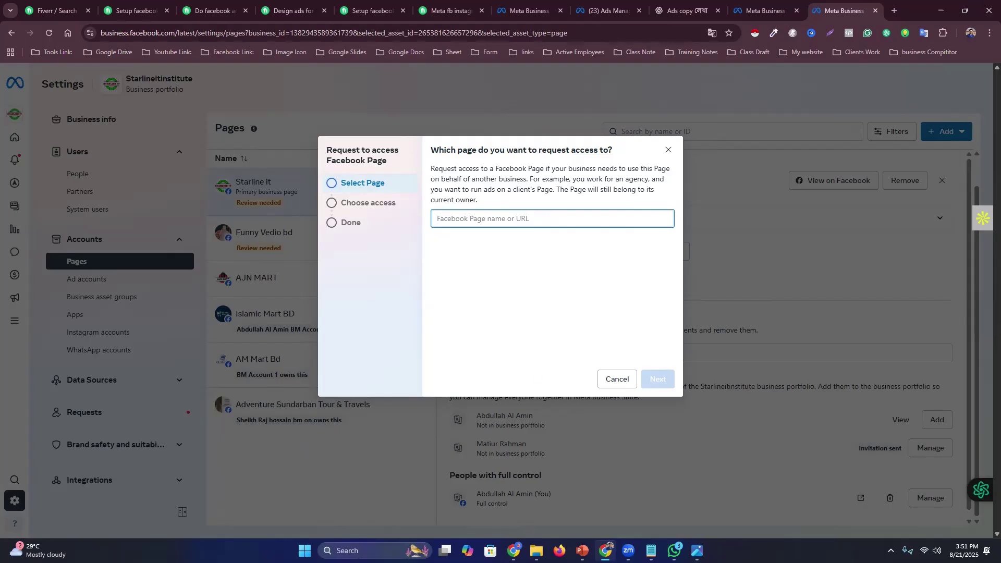
key(alt+Tab)
click(973, 78)
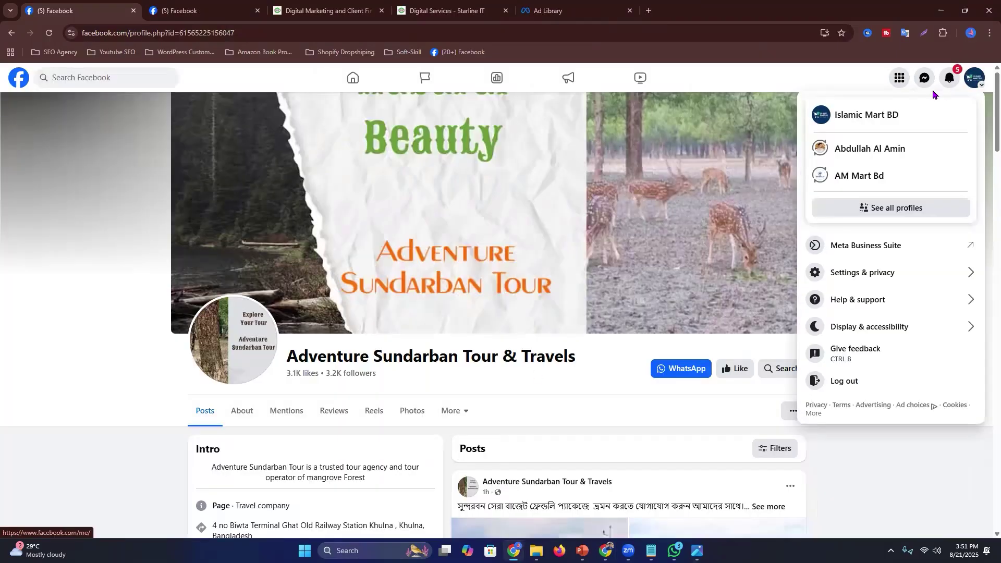
Step: Switch to the Islamic Mart BD profile and open its page in the second tab
click(902, 208)
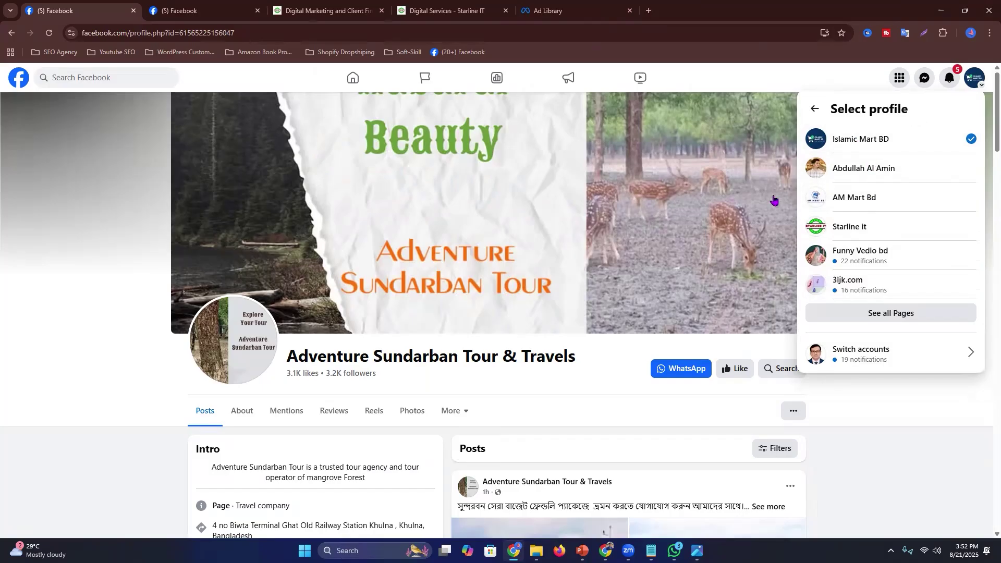
click(874, 140)
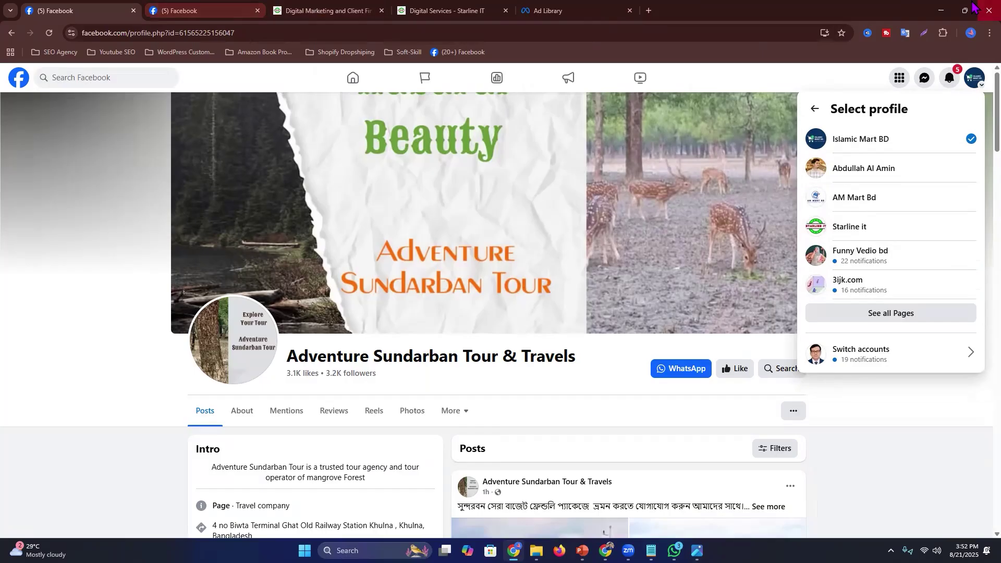
click(197, 7)
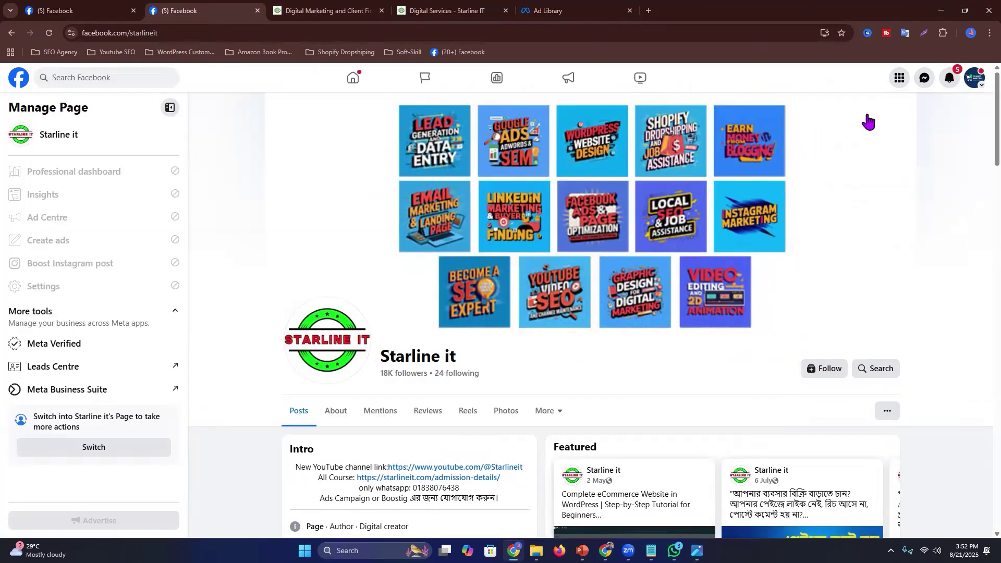
click(99, 137)
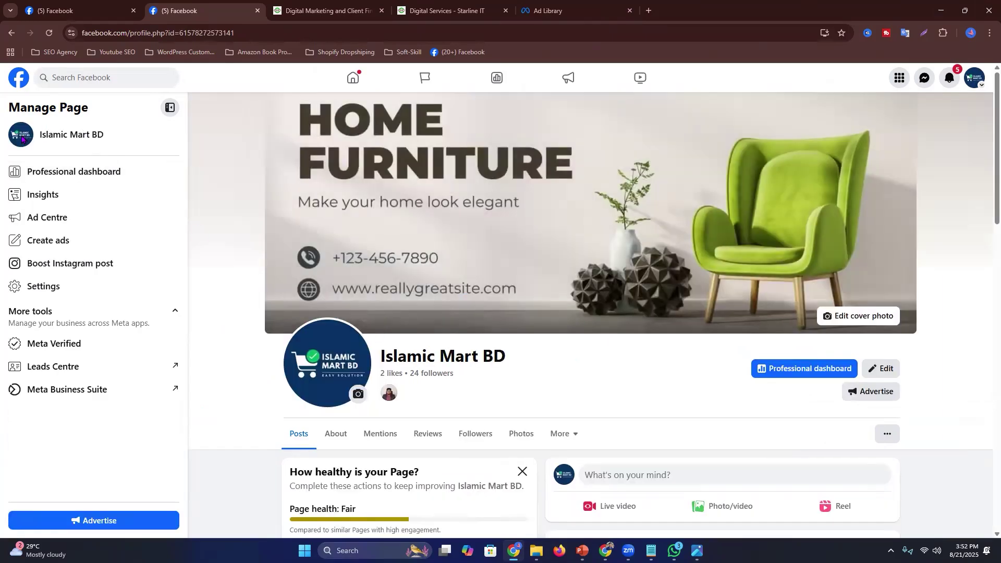
Step: Copy the Islamic Mart BD page address from the address bar
click(247, 32)
double_click(247, 33)
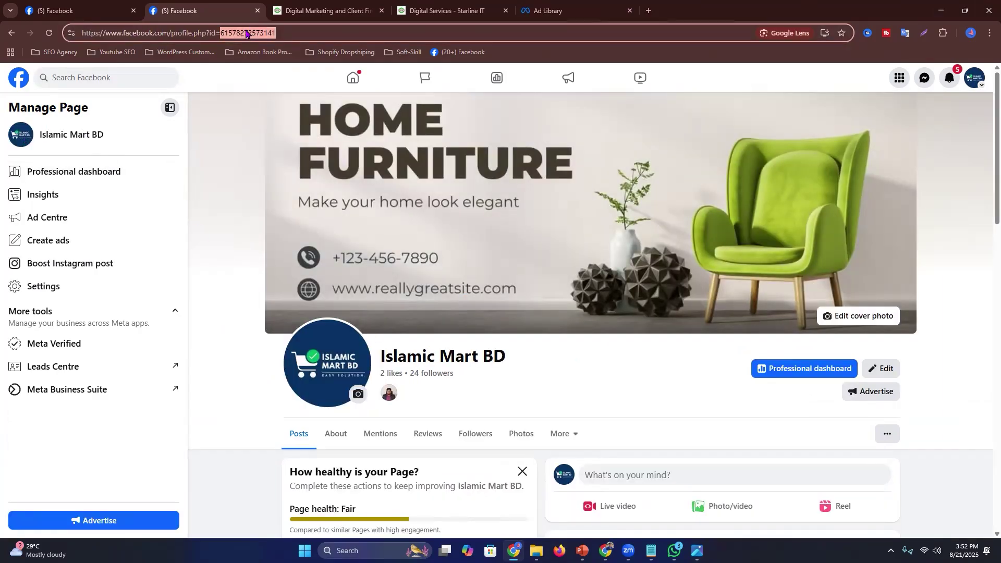
right_click(247, 33)
click(207, 33)
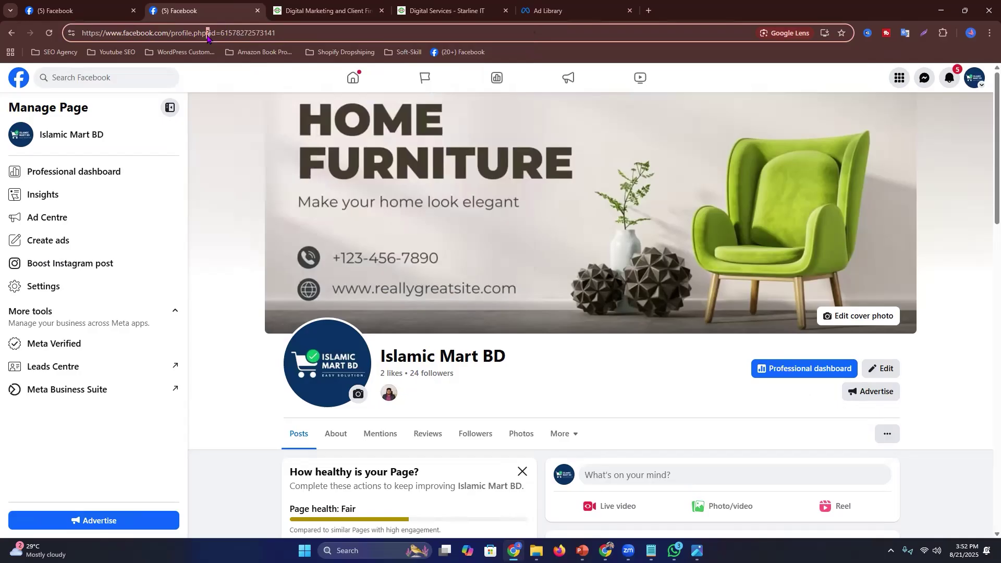
right_click(207, 33)
click(239, 133)
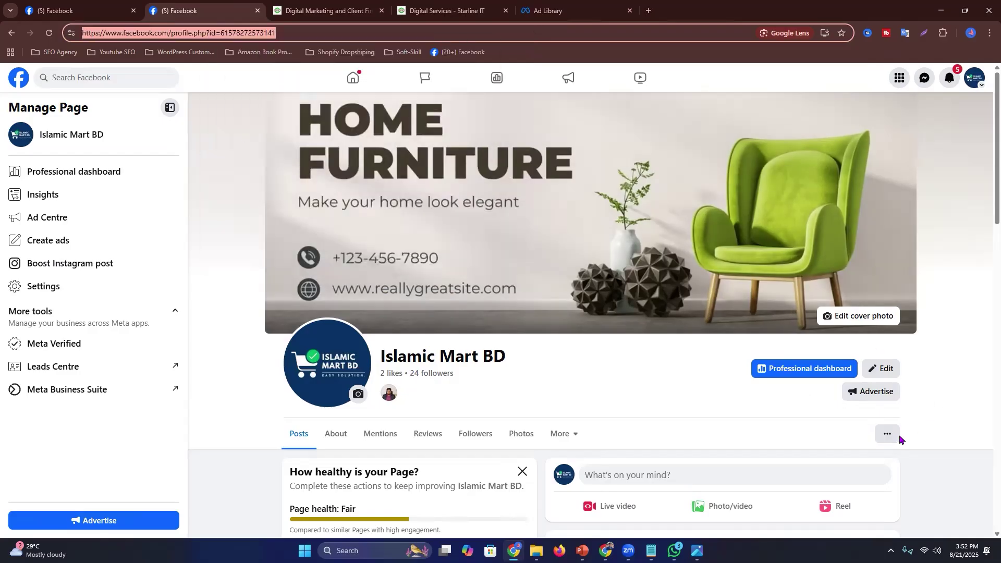
Step: Look through the page's options list and developer tools, then close them
click(887, 435)
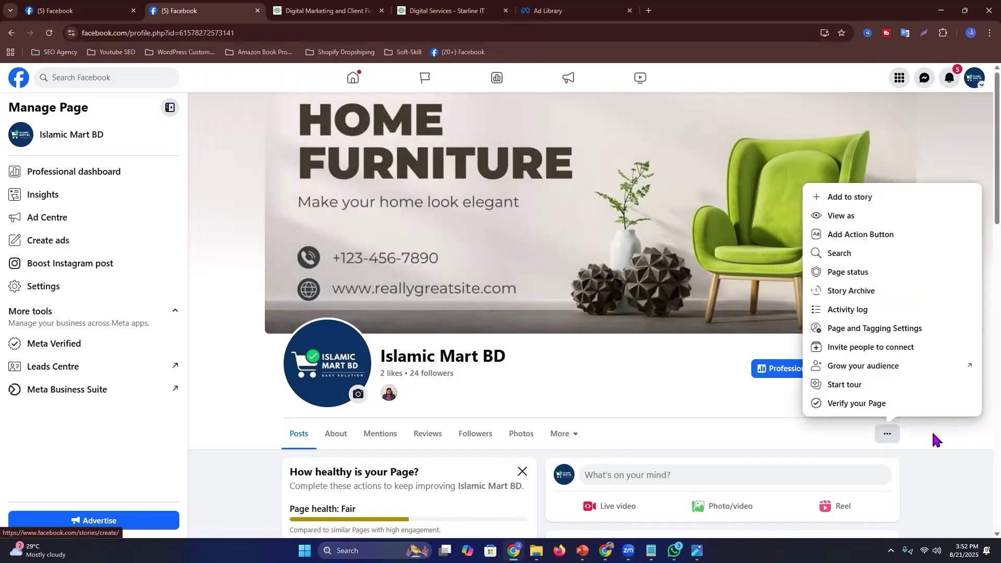
click(937, 449)
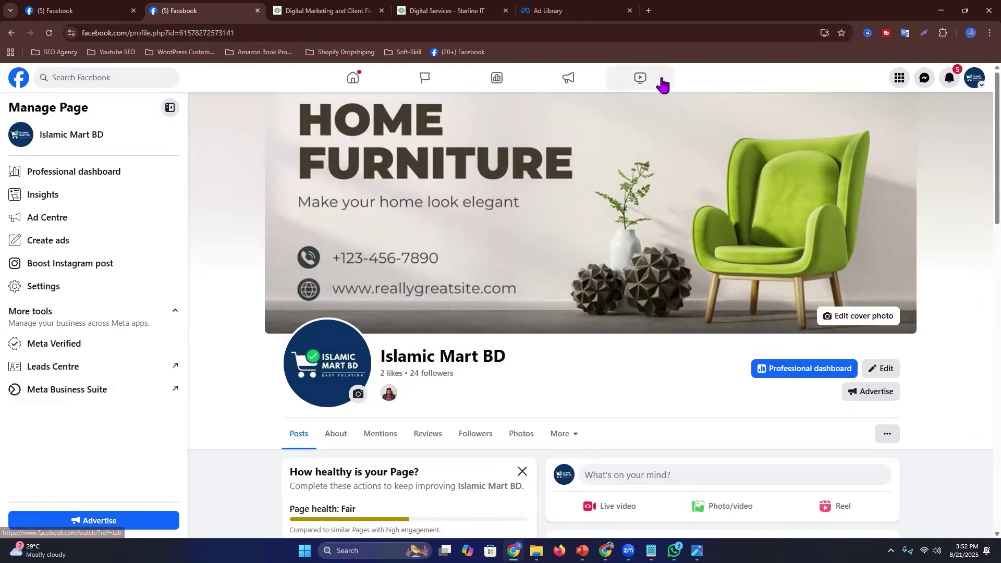
right_click(938, 183)
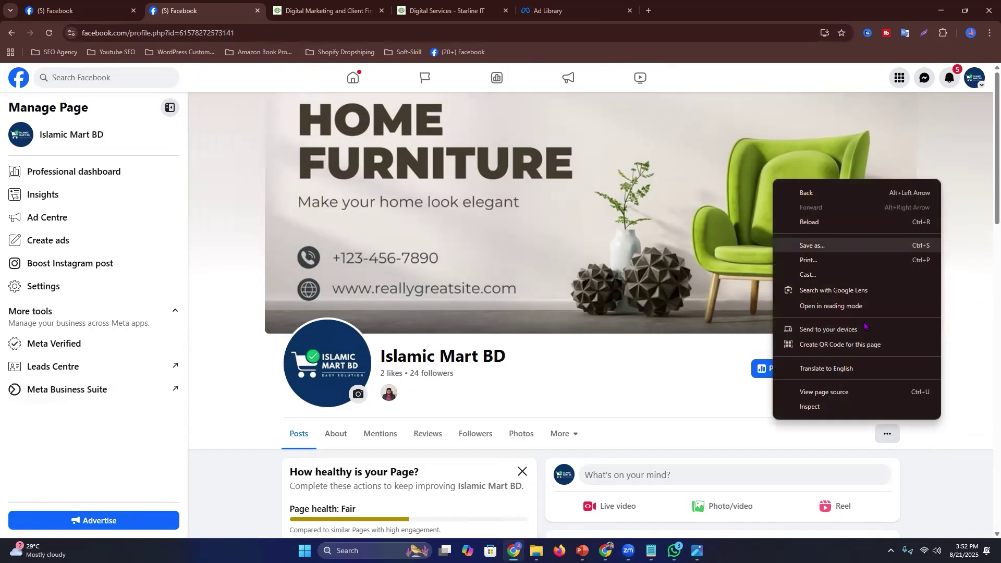
click(817, 409)
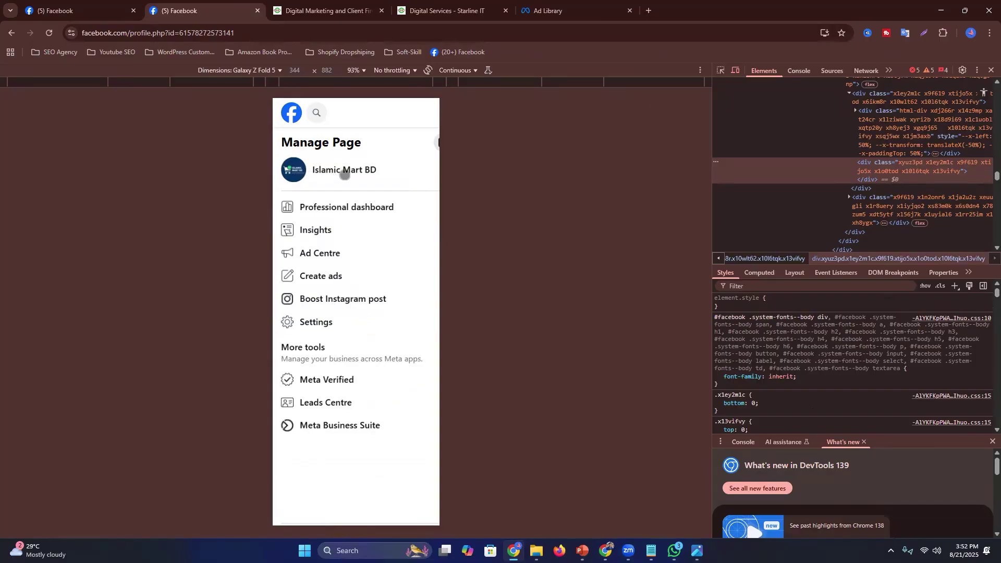
scroll(372, 300, down, 3)
scroll(372, 300, up, 3)
scroll(371, 301, down, 3)
scroll(372, 301, down, 1)
scroll(371, 301, up, 3)
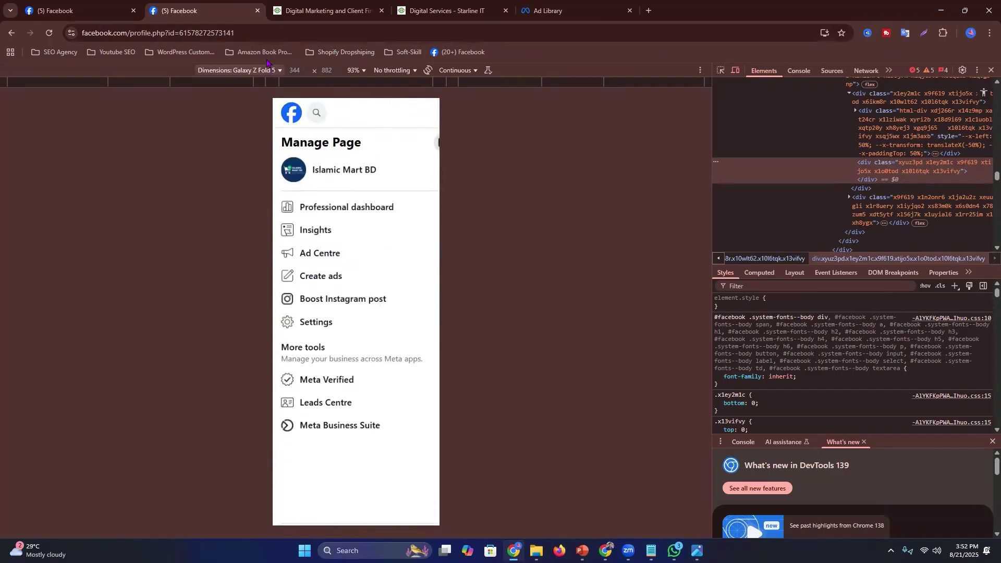
click(992, 70)
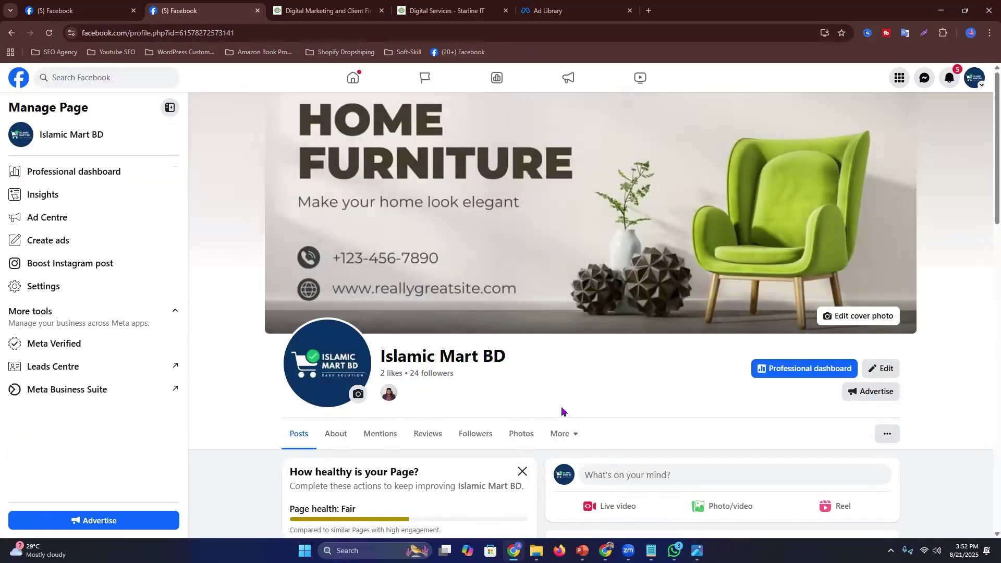
Step: Recopy the full Islamic Mart BD address and return to Meta Business Suite
click(258, 33)
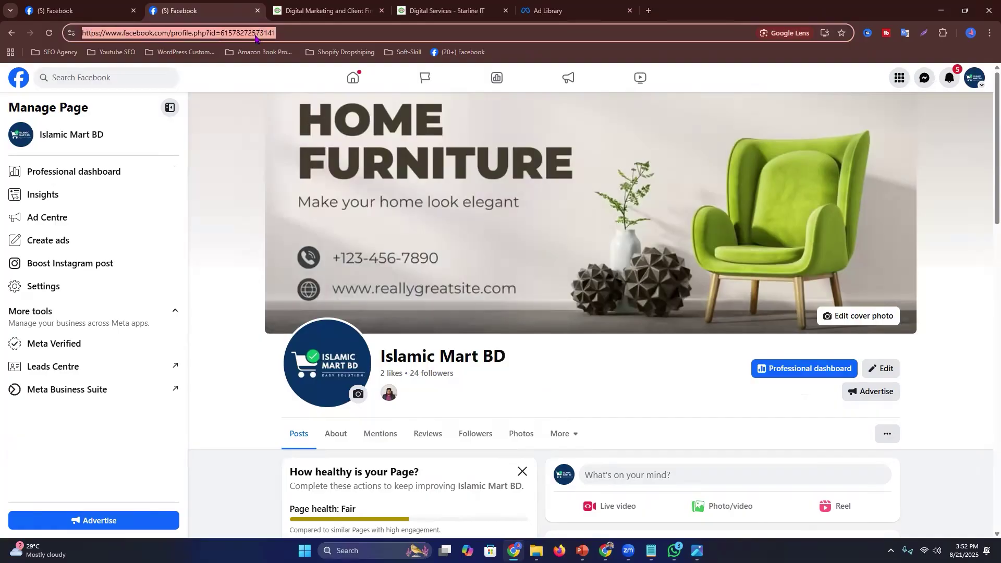
right_click(256, 34)
click(291, 134)
key(alt+Tab)
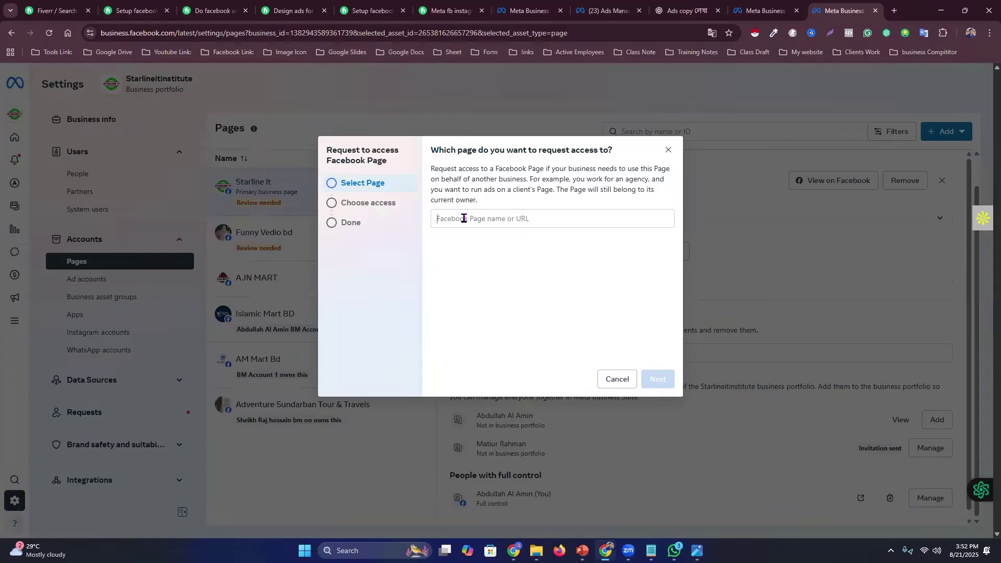
Step: Paste the Islamic Mart BD address and select that Page in the request dialog
right_click(464, 219)
click(488, 345)
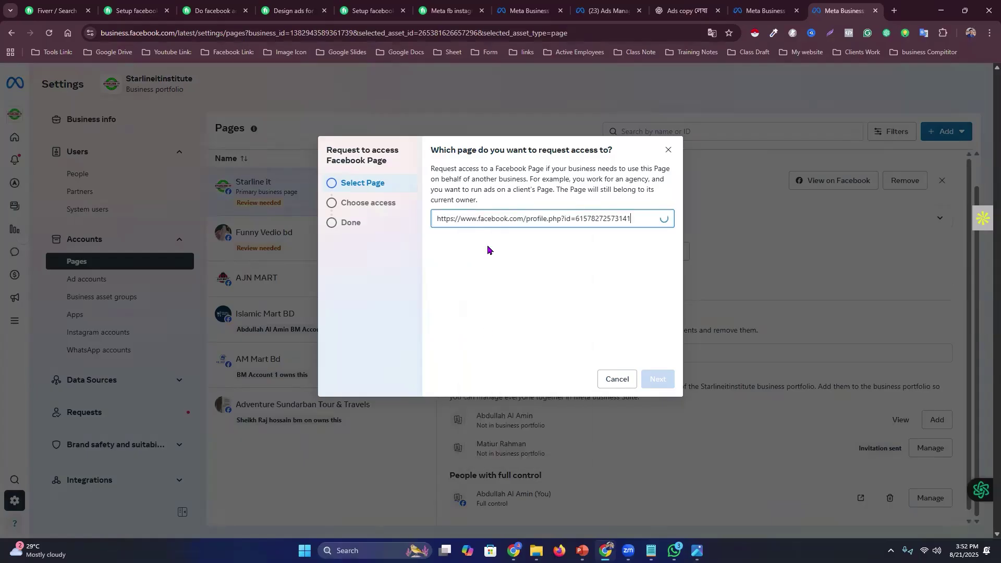
click(470, 252)
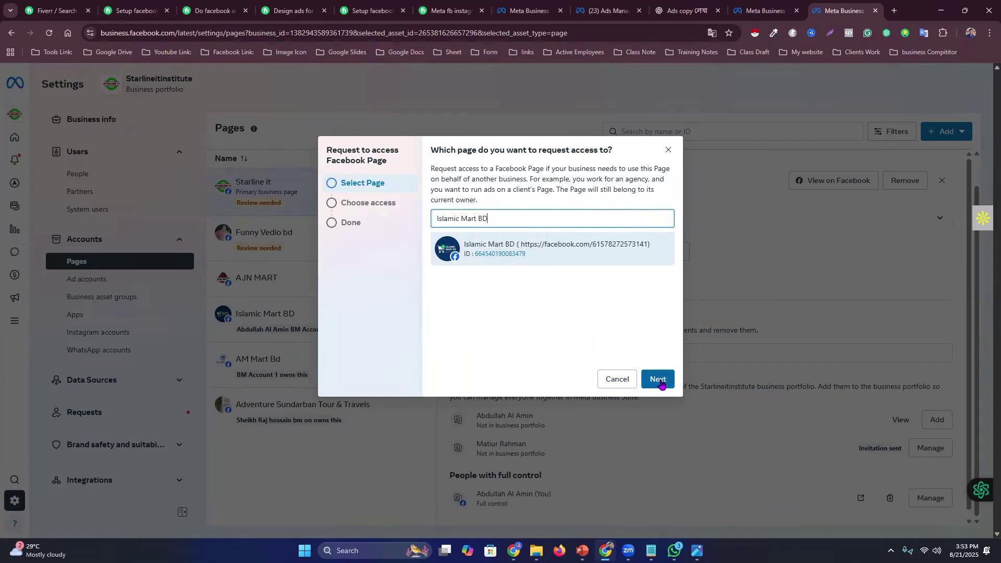
click(660, 381)
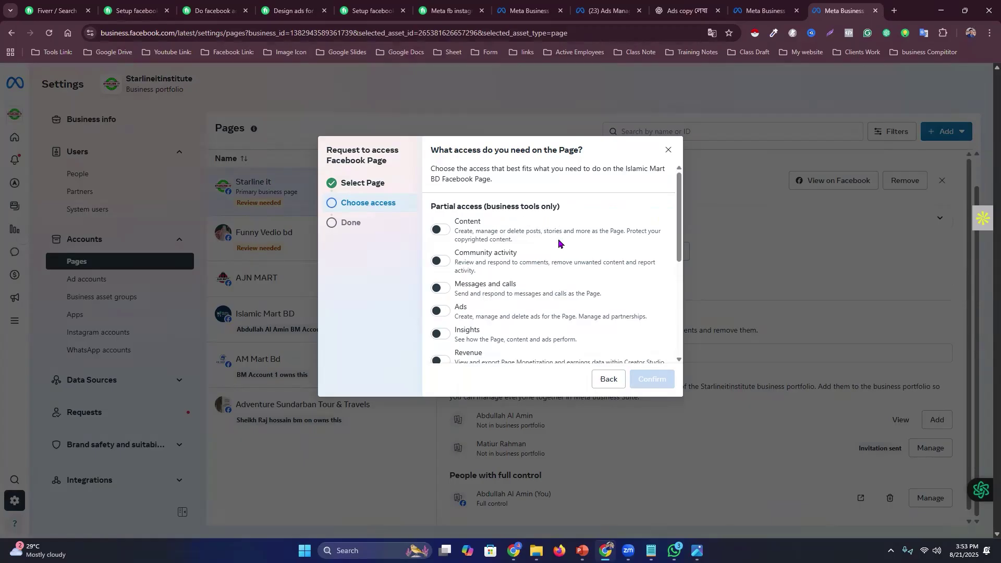
Step: Enable Content, Community activity, Messages and calls, Ads, Insights and partial access, then confirm
click(441, 230)
click(440, 261)
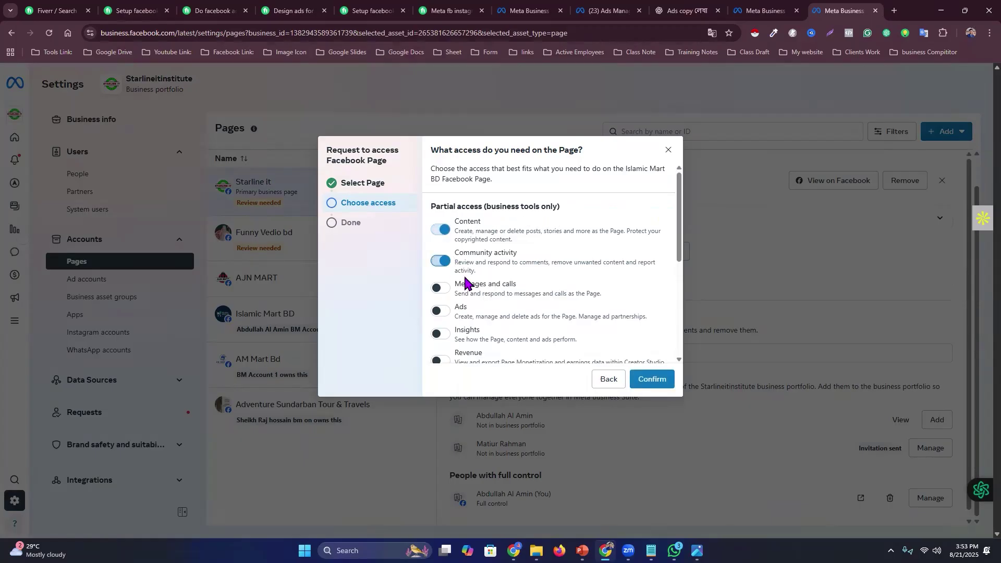
scroll(447, 245, down, 1)
click(440, 236)
click(441, 259)
click(442, 282)
scroll(521, 302, down, 1)
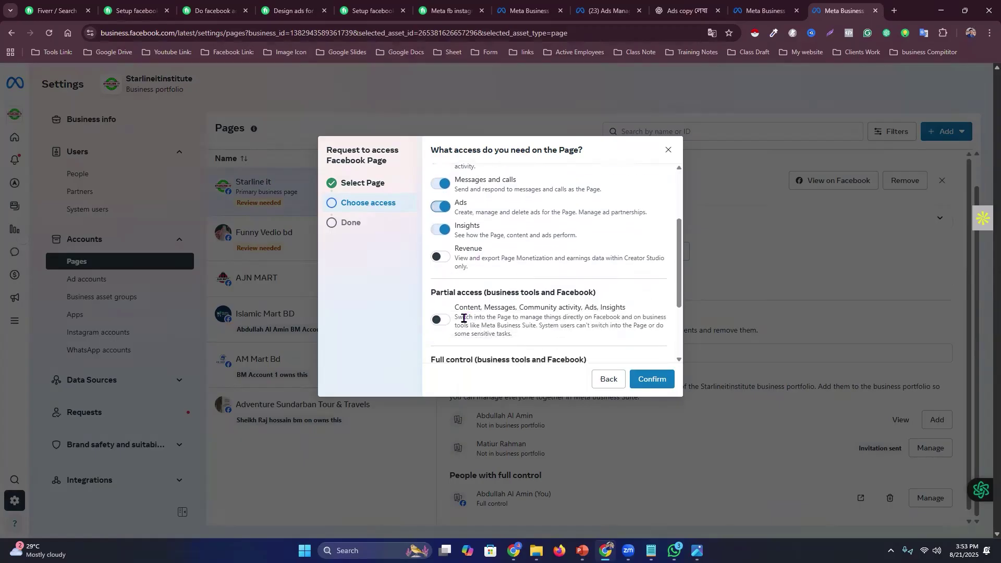
scroll(556, 276, down, 2)
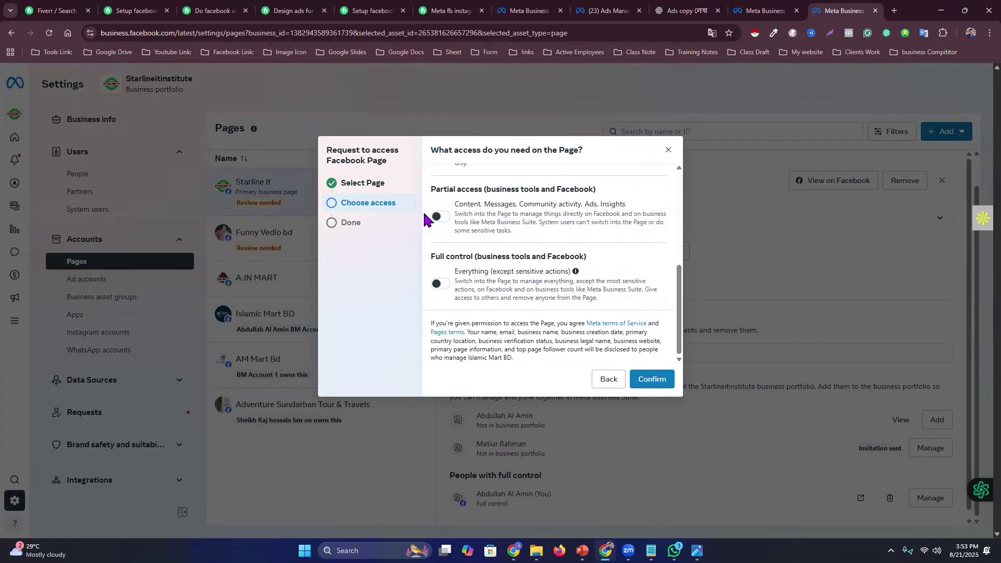
click(439, 221)
click(645, 384)
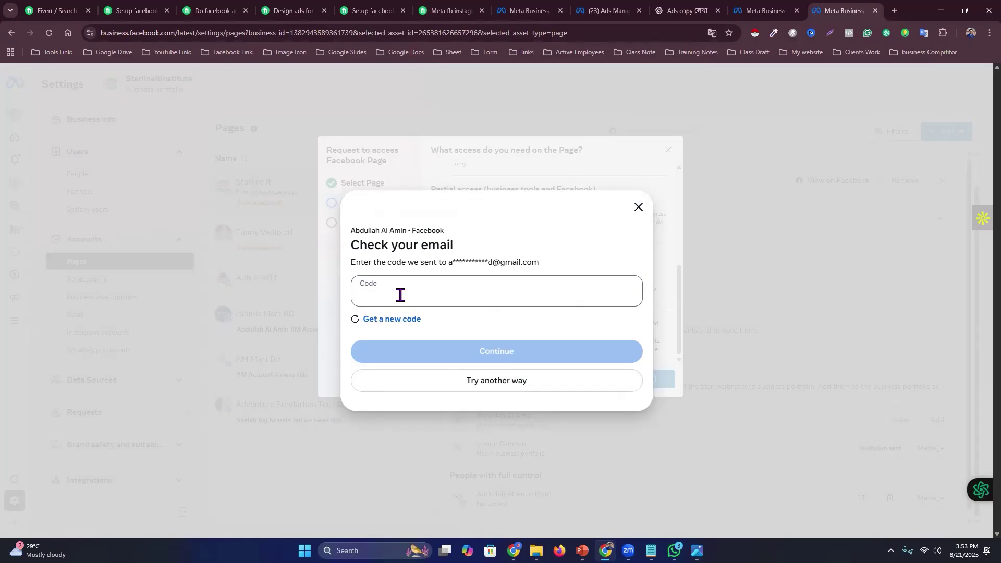
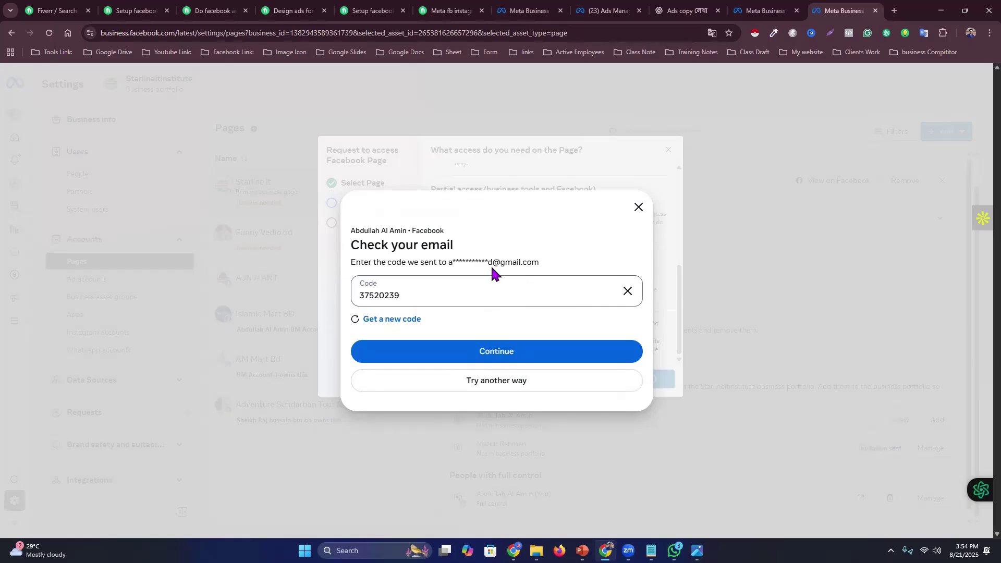
Step: Submit the emailed verification code, dismiss the 'Cannot request access' error, and close the request
click(495, 353)
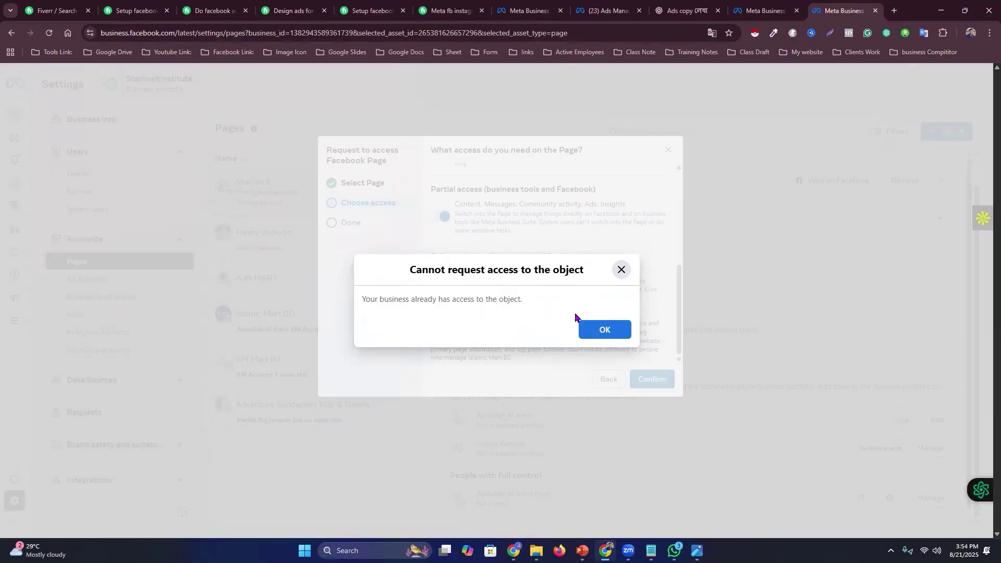
click(606, 332)
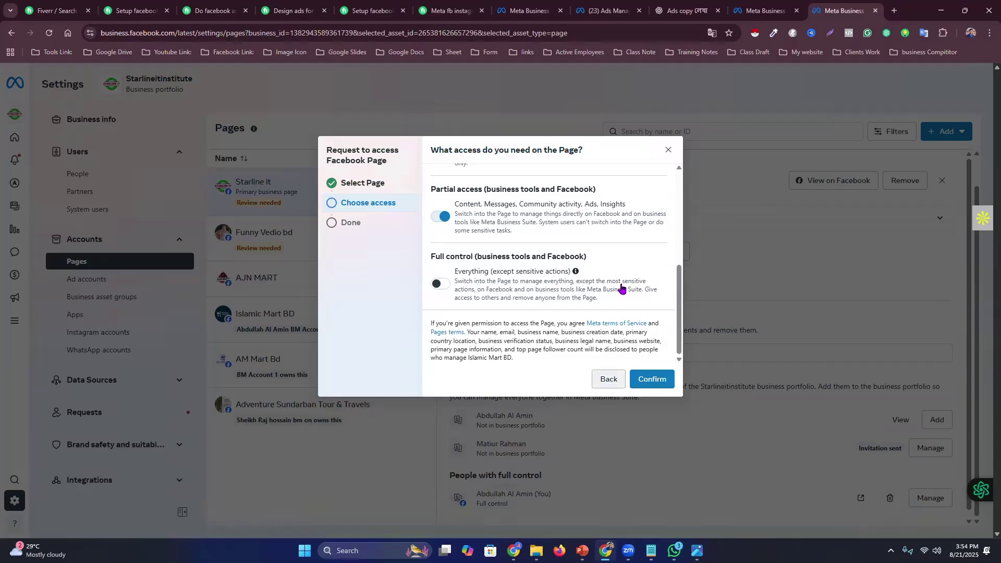
click(670, 151)
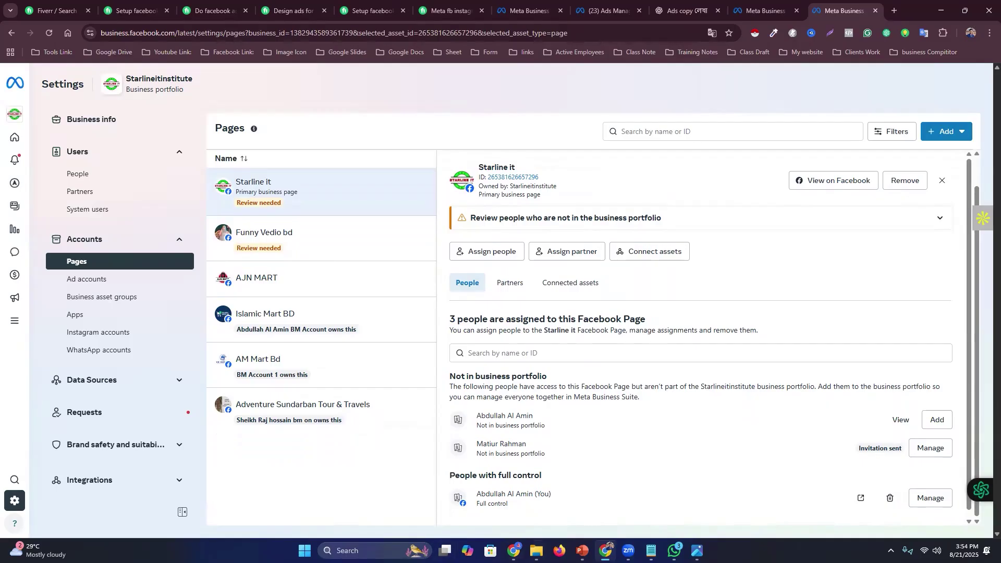
Step: Check the Islamic Mart BD Facebook page, then open its details in the Pages list
mouse_move(514, 551)
click(500, 488)
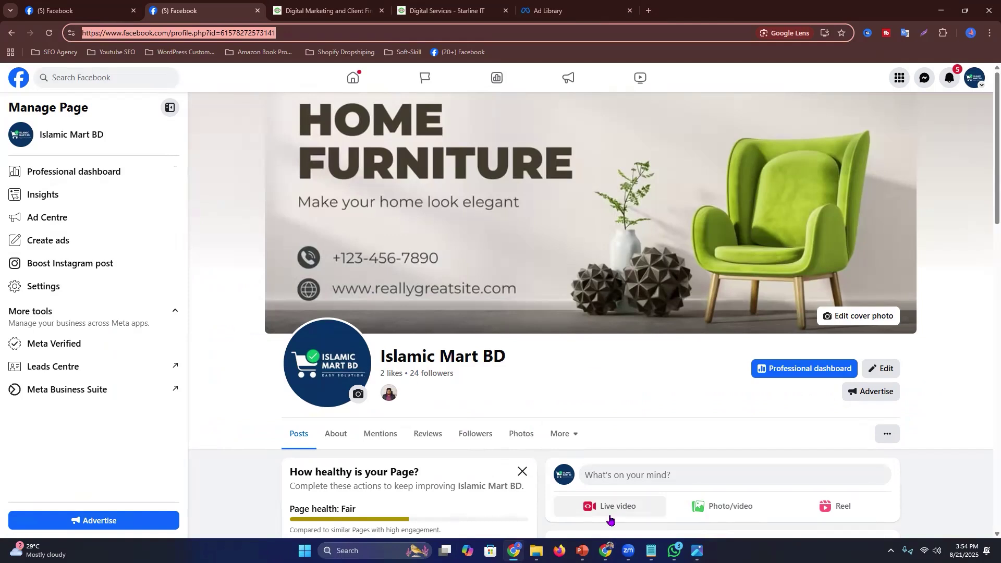
click(605, 550)
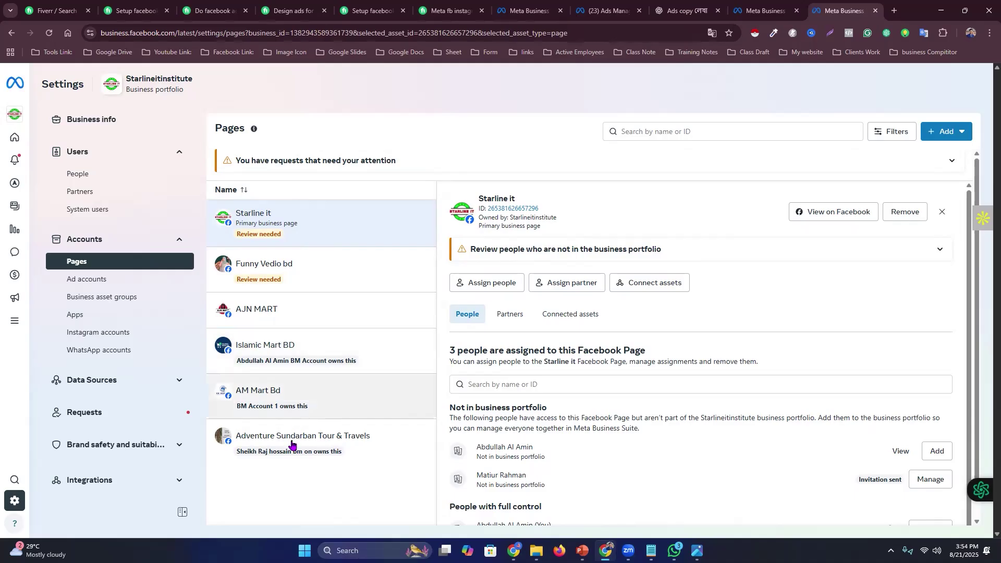
click(303, 355)
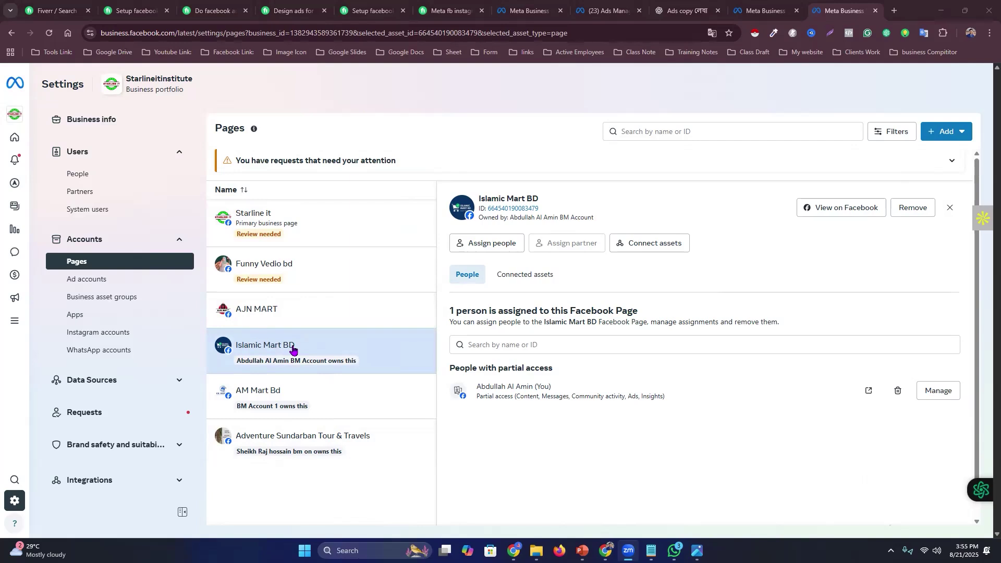
Step: Start removing Islamic Mart BD and choose 'Remove Page from business portfolio'
click(373, 364)
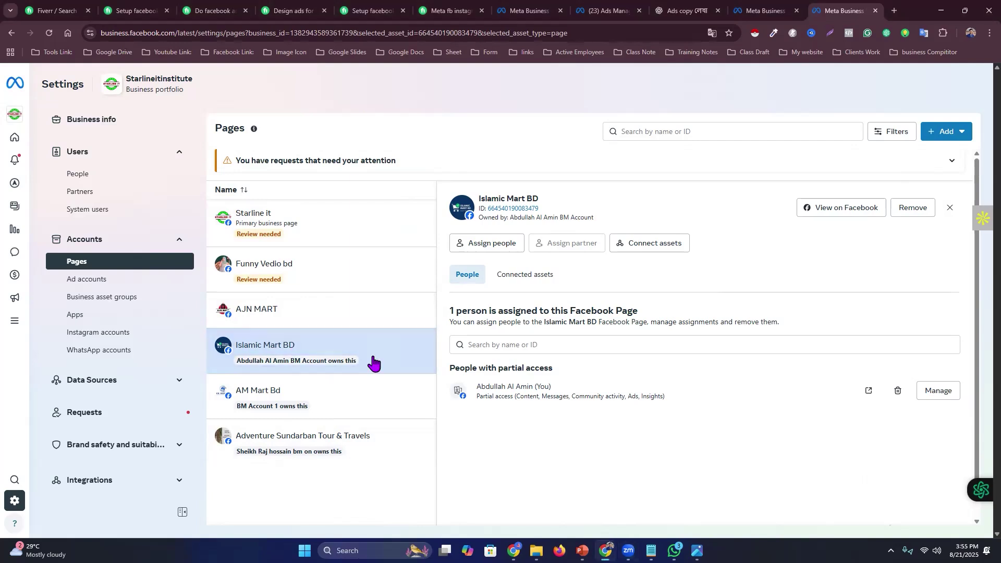
click(914, 216)
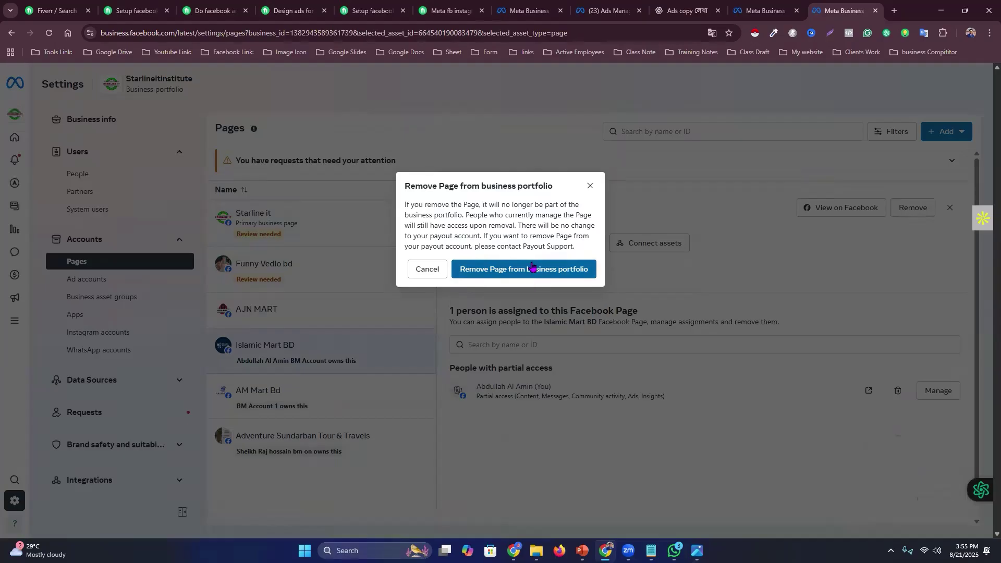
click(531, 266)
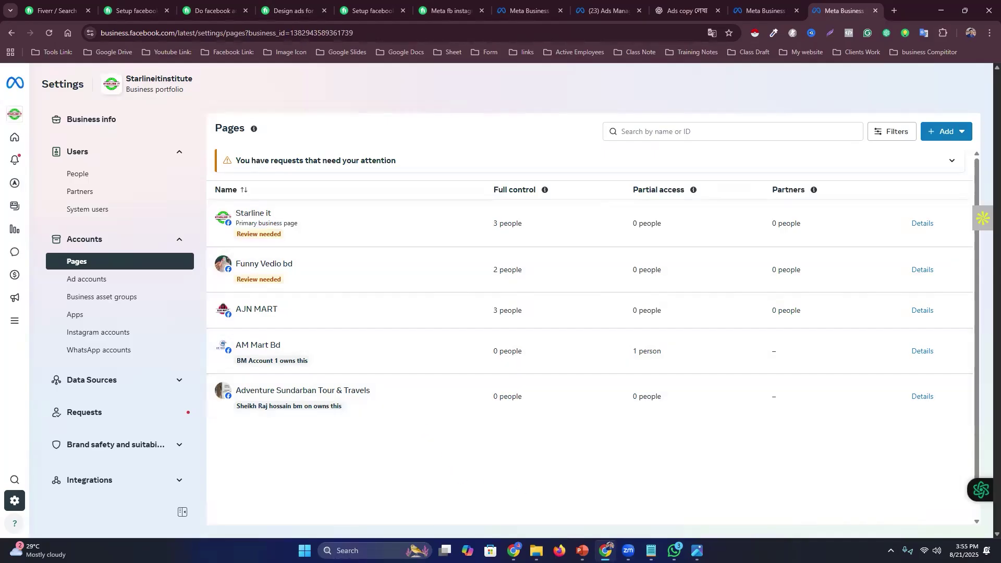
Step: Copy the Islamic Mart BD page address from its Facebook window
key(alt+Tab)
right_click(297, 40)
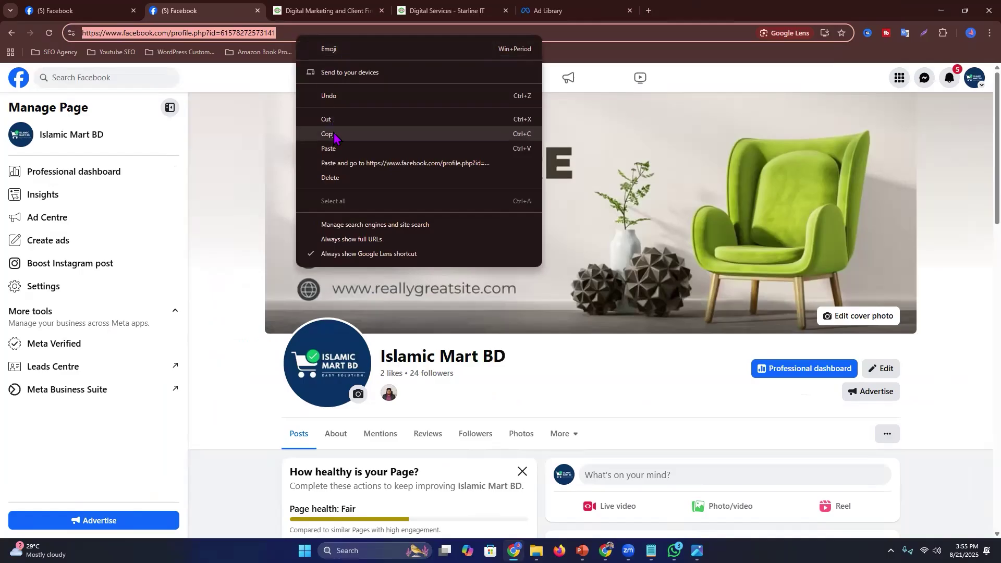
click(329, 134)
click(605, 550)
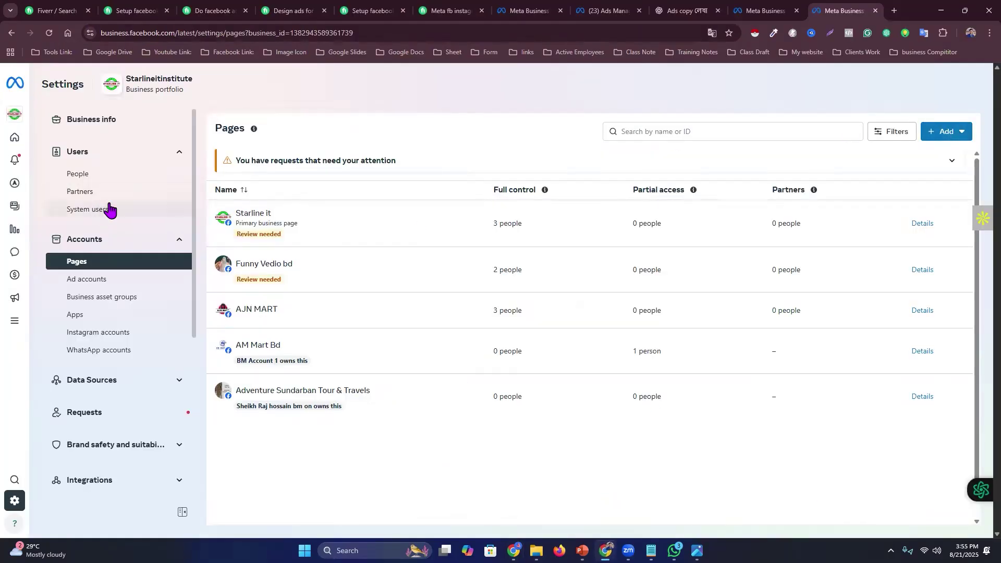
Step: Start a shared access request, paste the address and select Islamic Mart BD
click(944, 131)
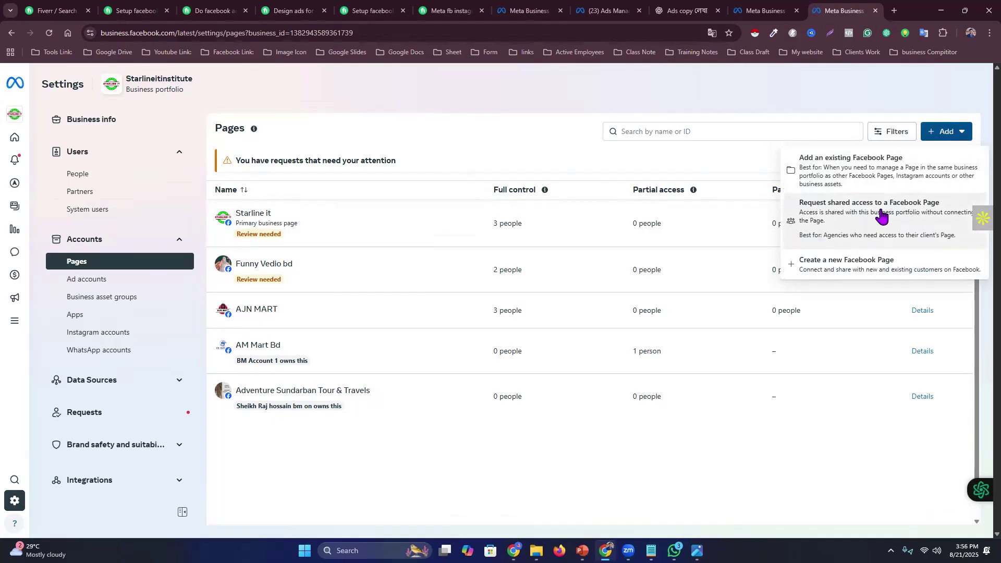
click(826, 218)
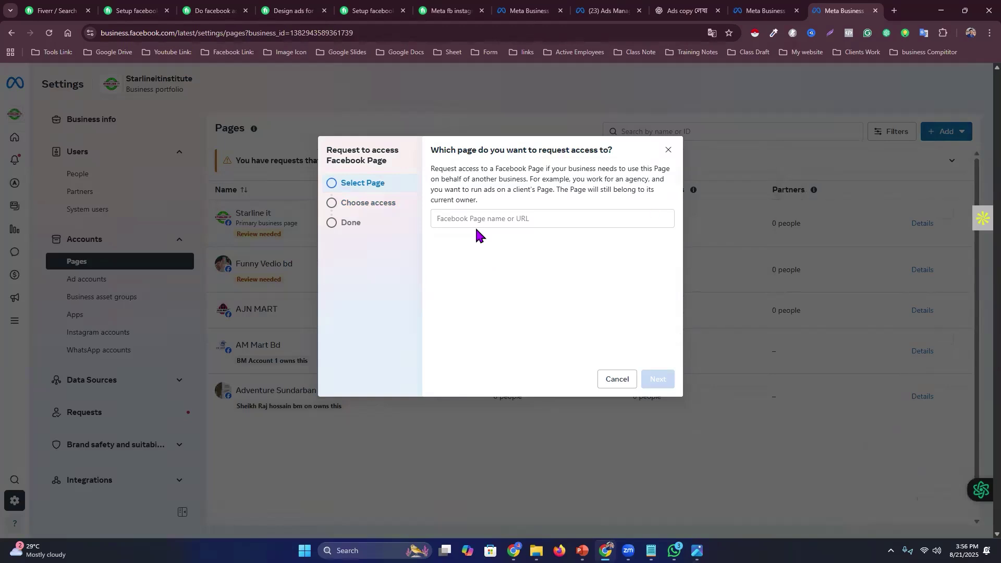
right_click(453, 217)
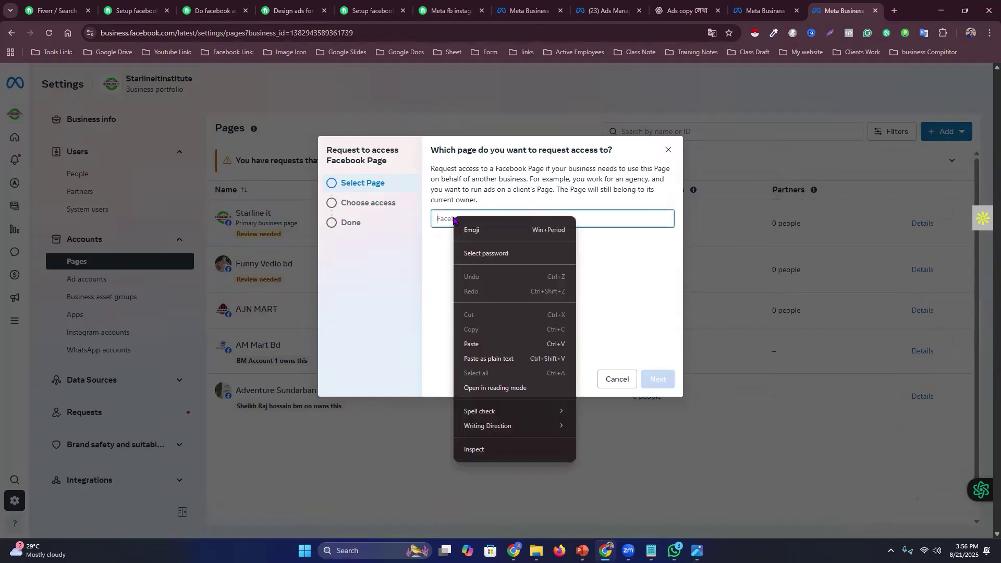
click(472, 344)
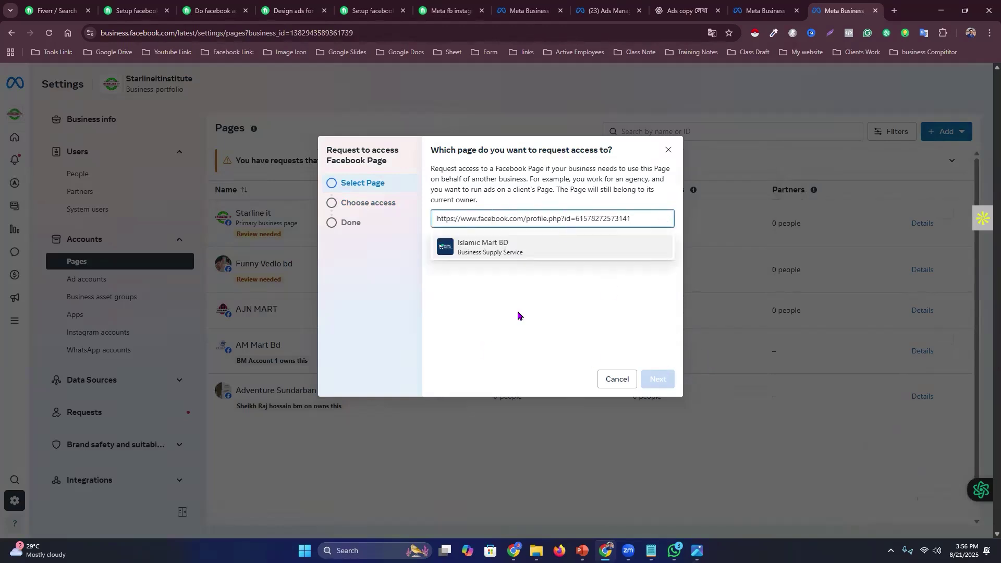
click(510, 247)
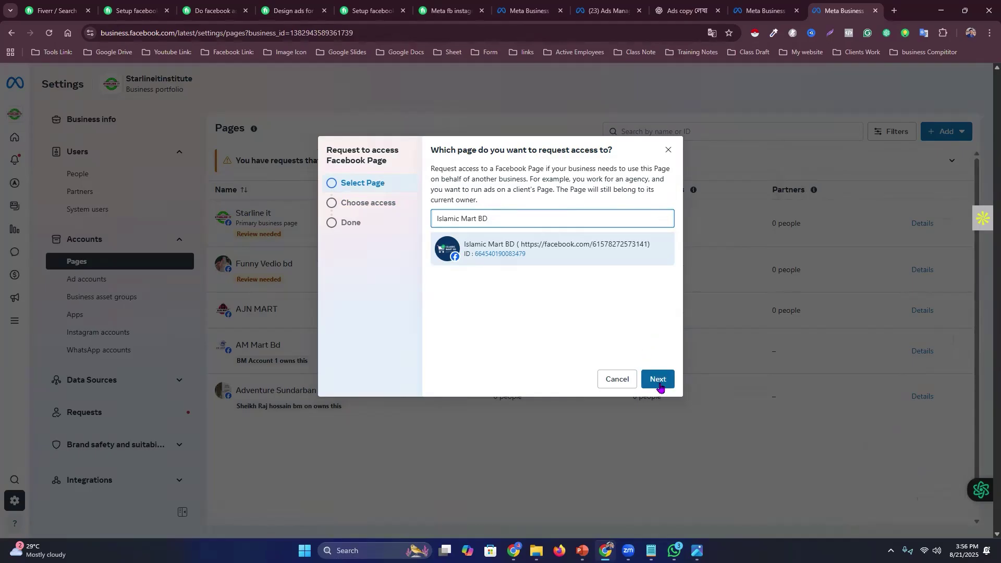
click(658, 379)
Step: Switch on Partial access and submit, leaving Islamic Mart BD as Request Sent
scroll(504, 263, down, 2)
scroll(504, 264, down, 3)
click(441, 218)
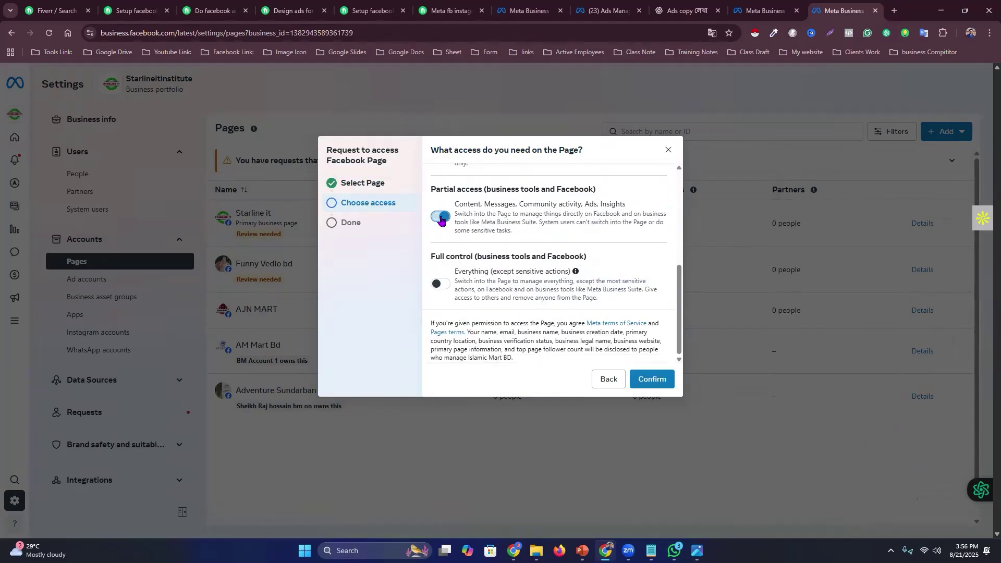
scroll(498, 251, up, 5)
scroll(500, 252, down, 5)
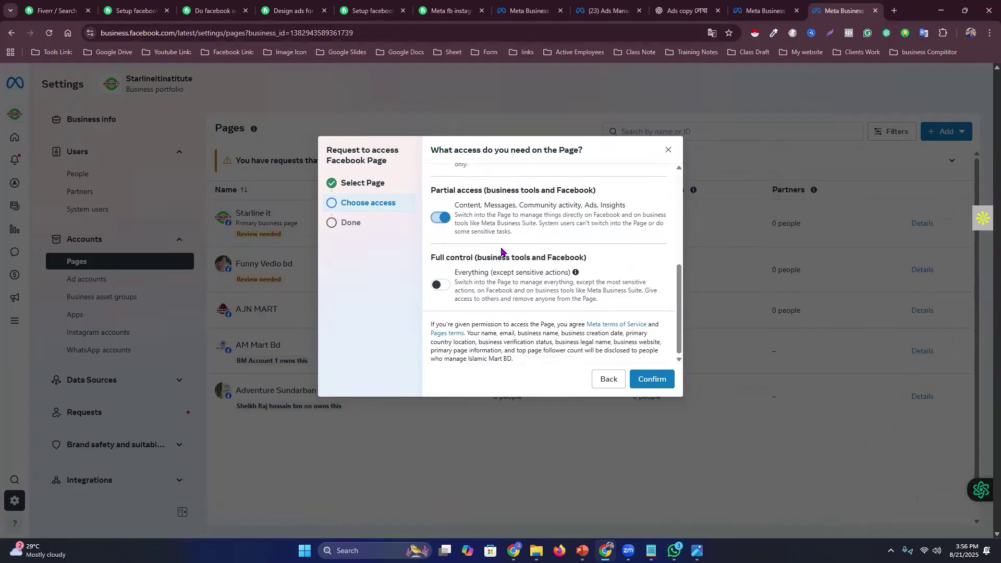
click(650, 382)
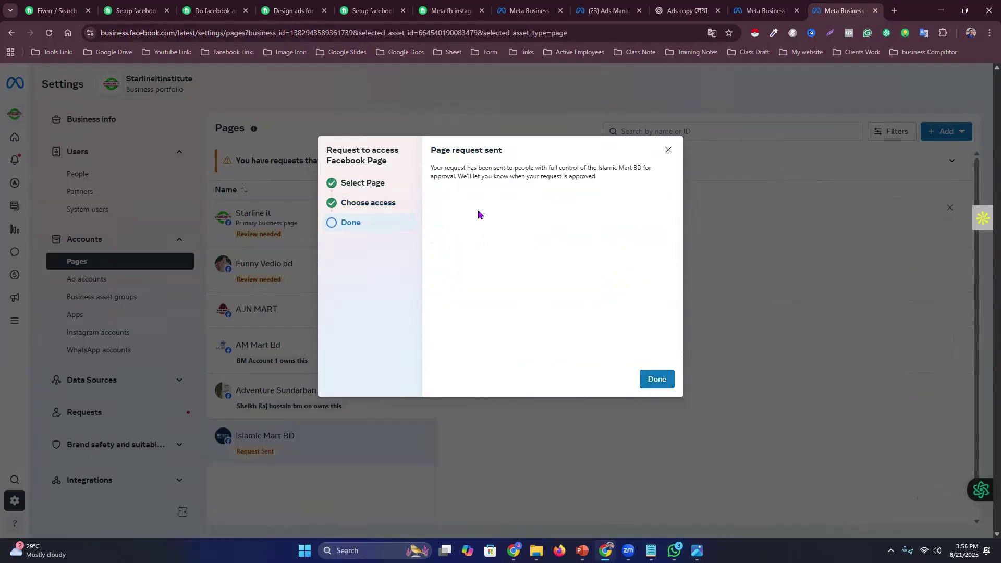
click(656, 380)
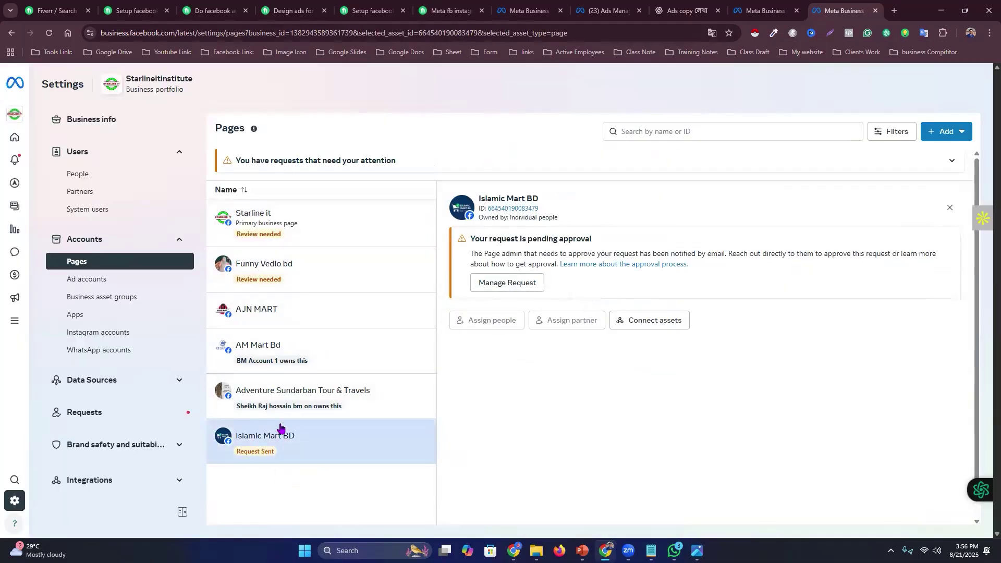
scroll(339, 459, down, 1)
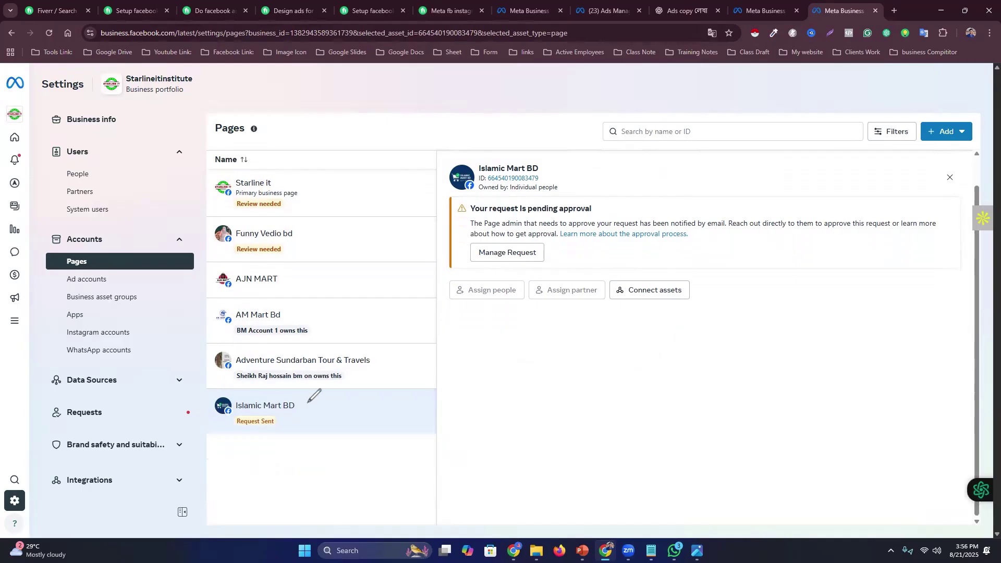
drag(308, 403, 213, 387)
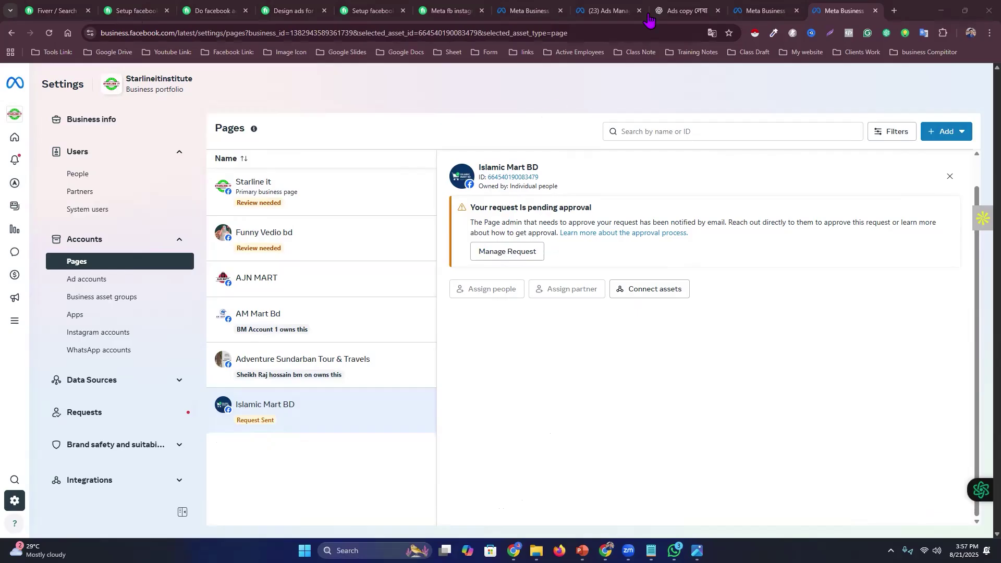
Step: Open Meta Business Suite in a new tab and go to the BM account portfolio's settings
key(alt+Tab)
click(645, 33)
text(b)
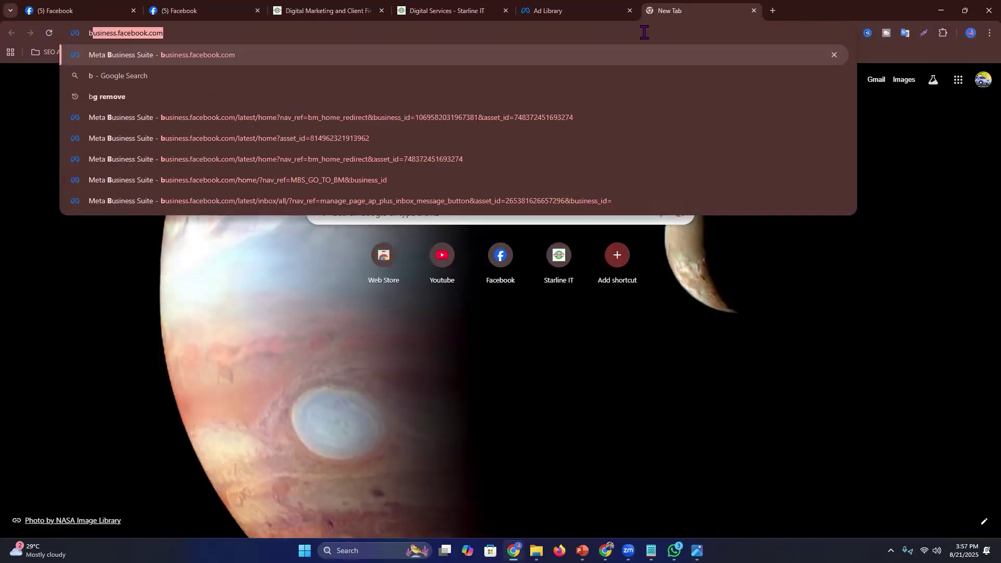
key(Return)
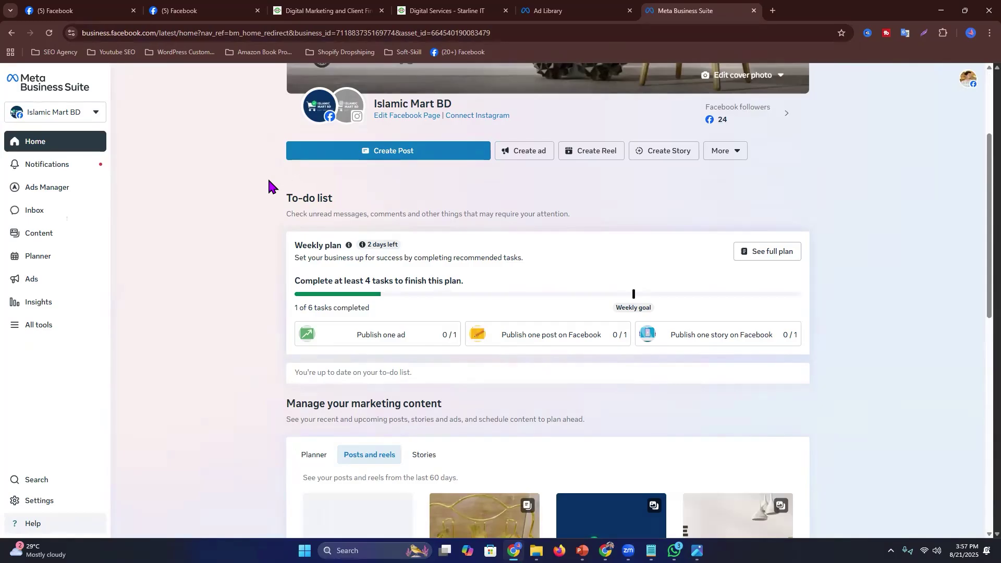
click(96, 116)
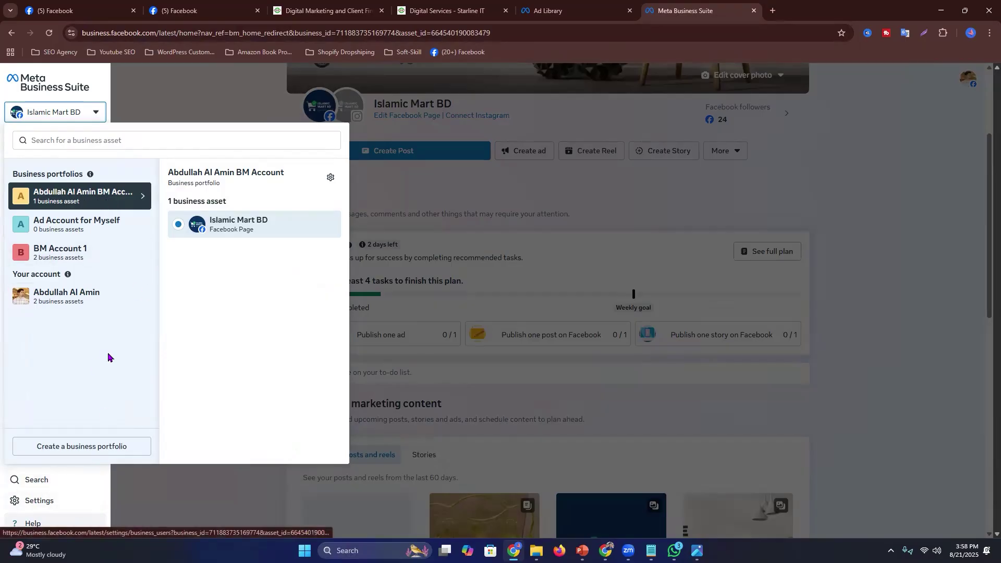
click(331, 177)
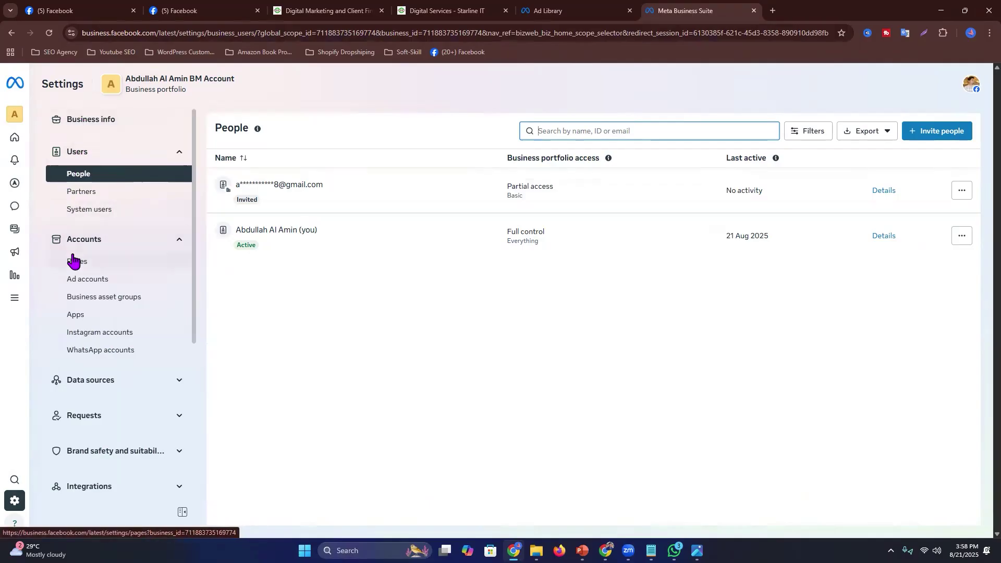
Step: Collapse Accounts and Users, then open Requests > Other requests
scroll(78, 370, down, 2)
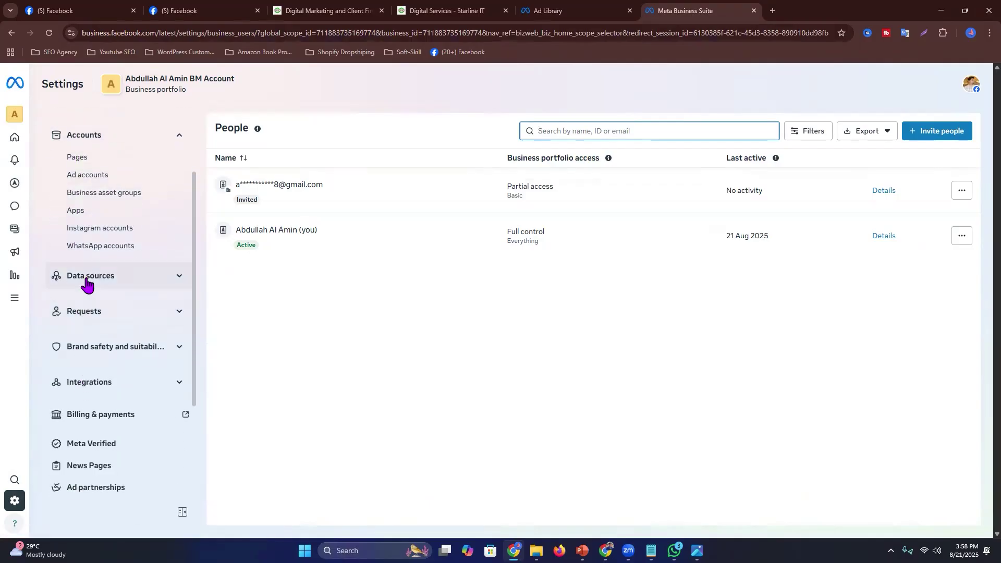
scroll(94, 333, down, 1)
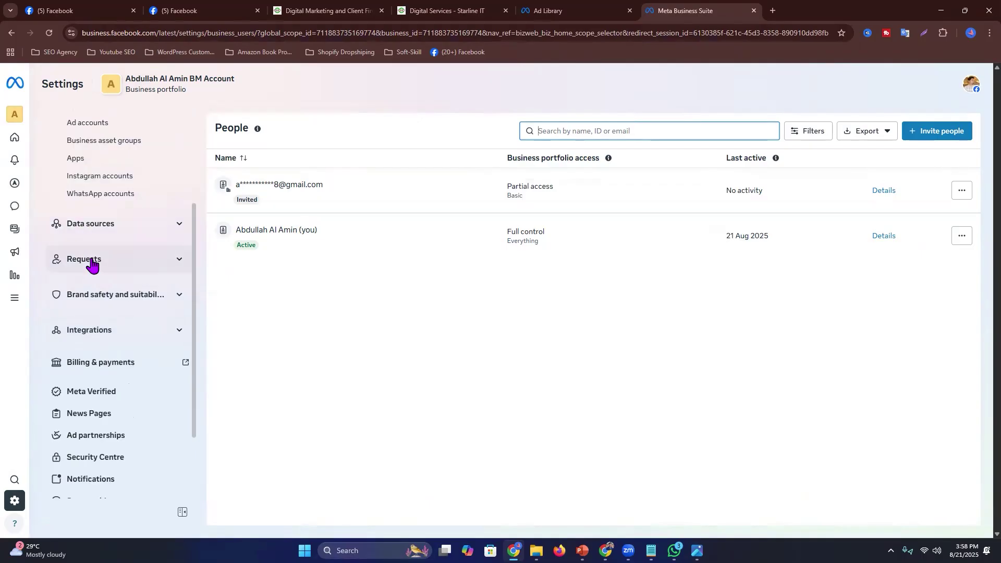
scroll(96, 264, up, 2)
click(165, 189)
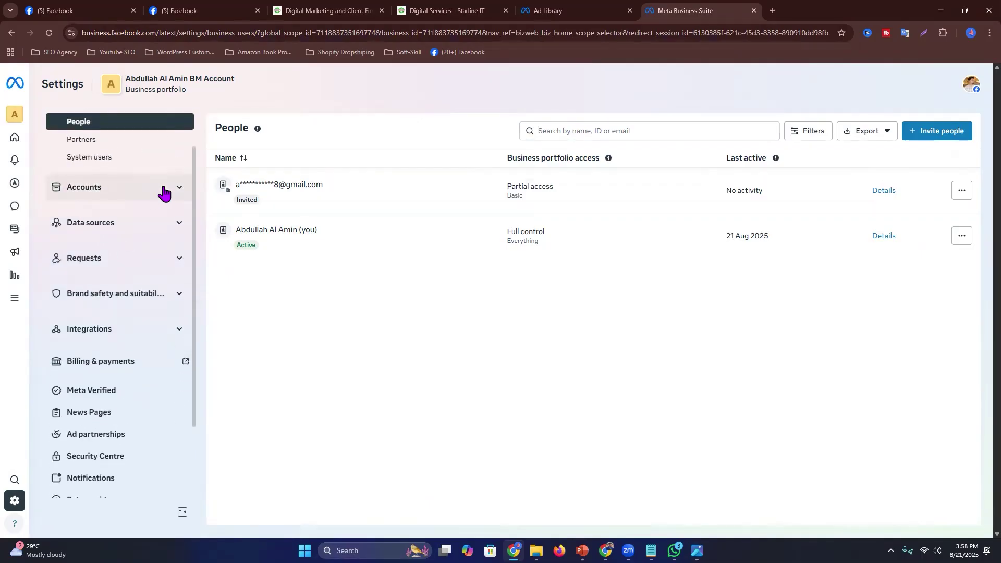
scroll(163, 192, up, 1)
click(174, 152)
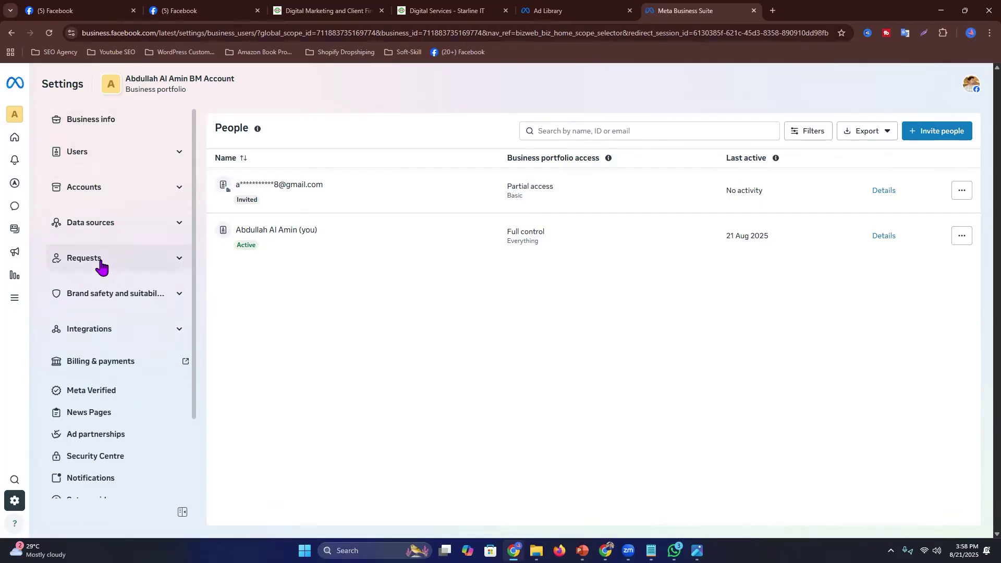
click(123, 266)
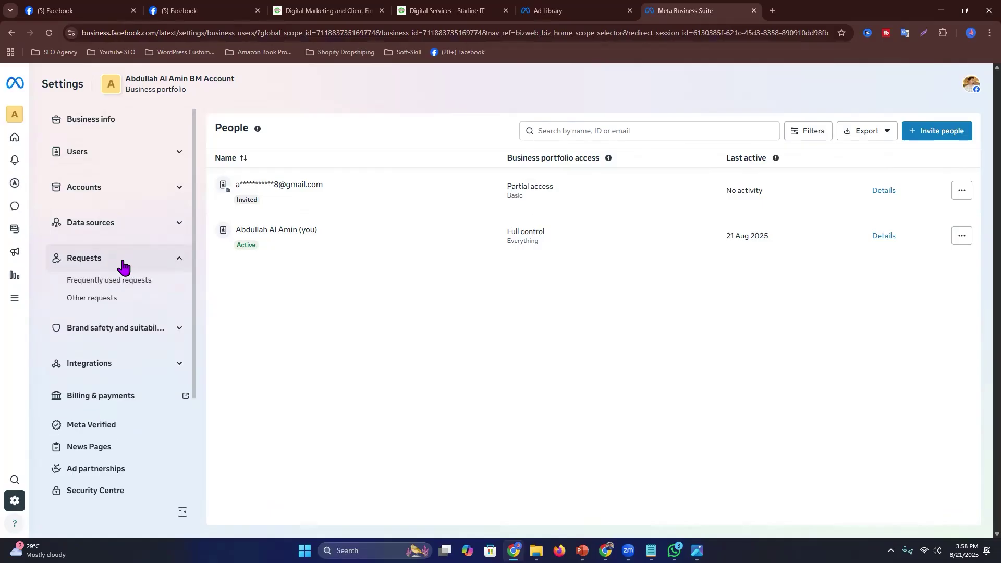
click(97, 302)
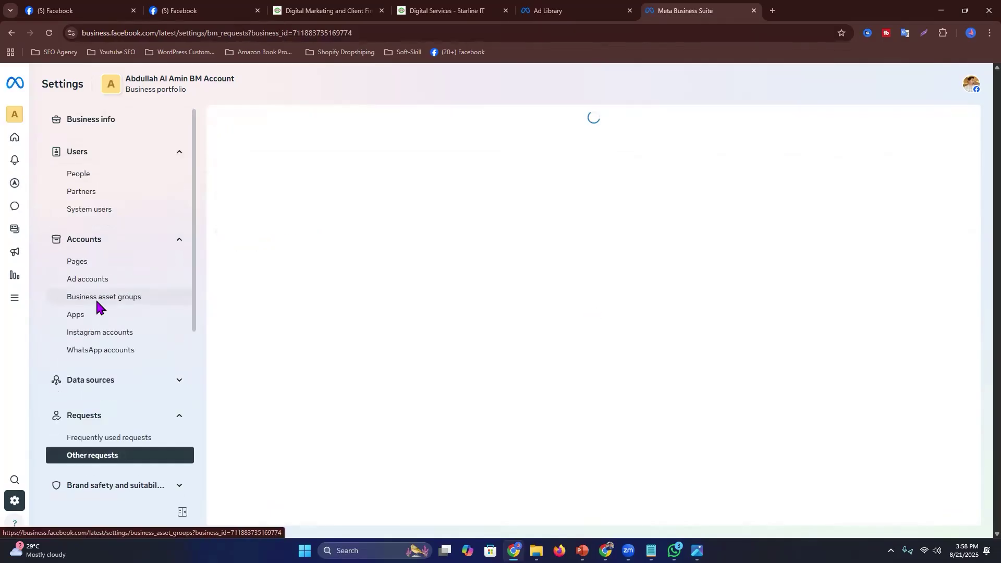
Step: Approve the received Islamic Mart BD access request, then switch back to Starlineitinstitute's settings window
scroll(95, 365, down, 4)
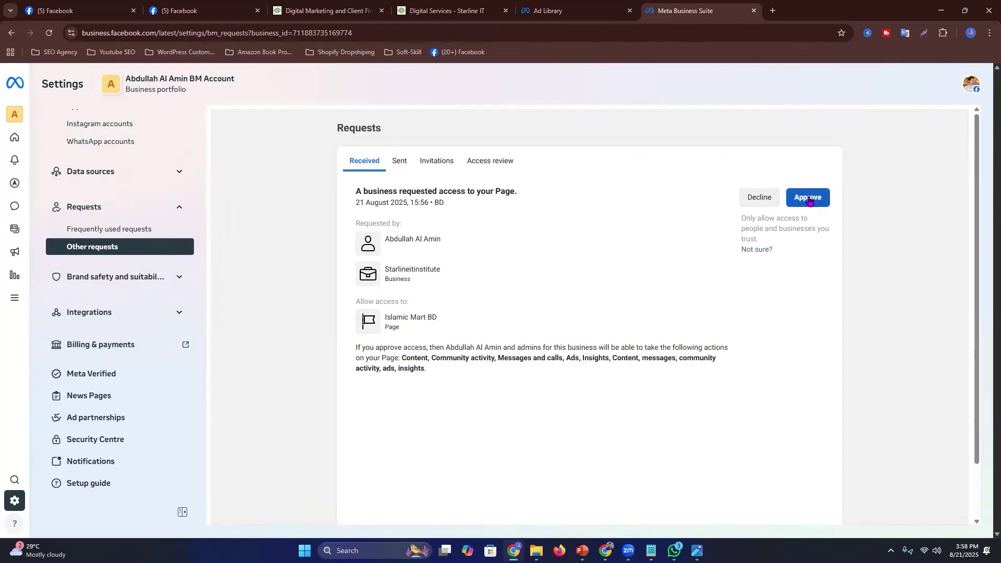
click(803, 198)
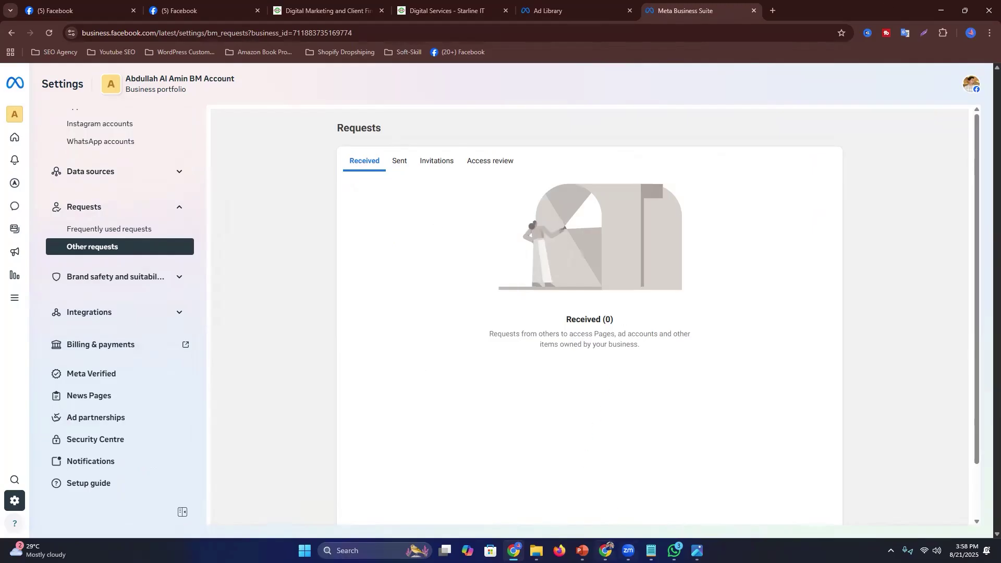
mouse_move(605, 548)
click(615, 514)
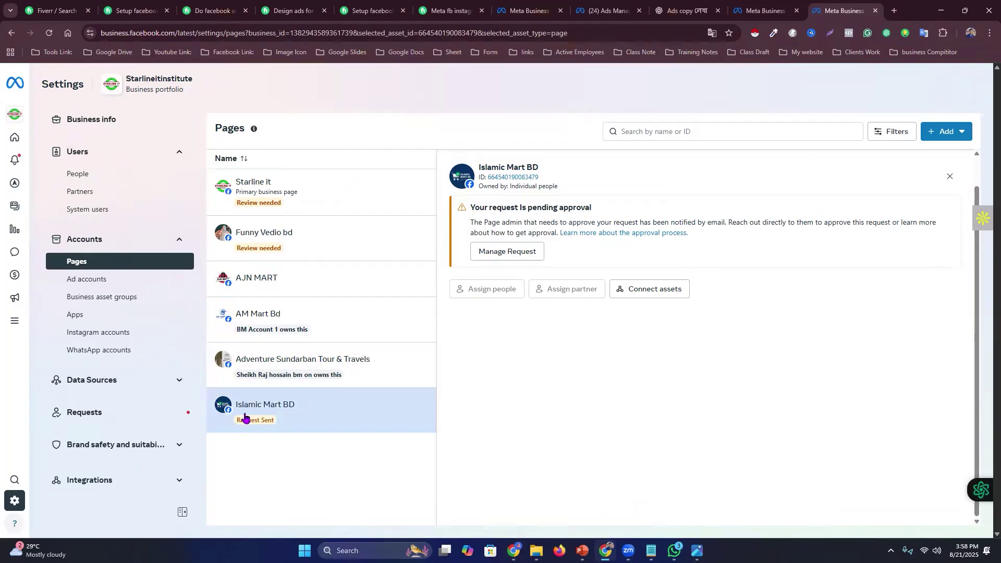
Step: Reload Pages settings so Islamic Mart BD shows as owned by the BM account, 0 people
click(49, 32)
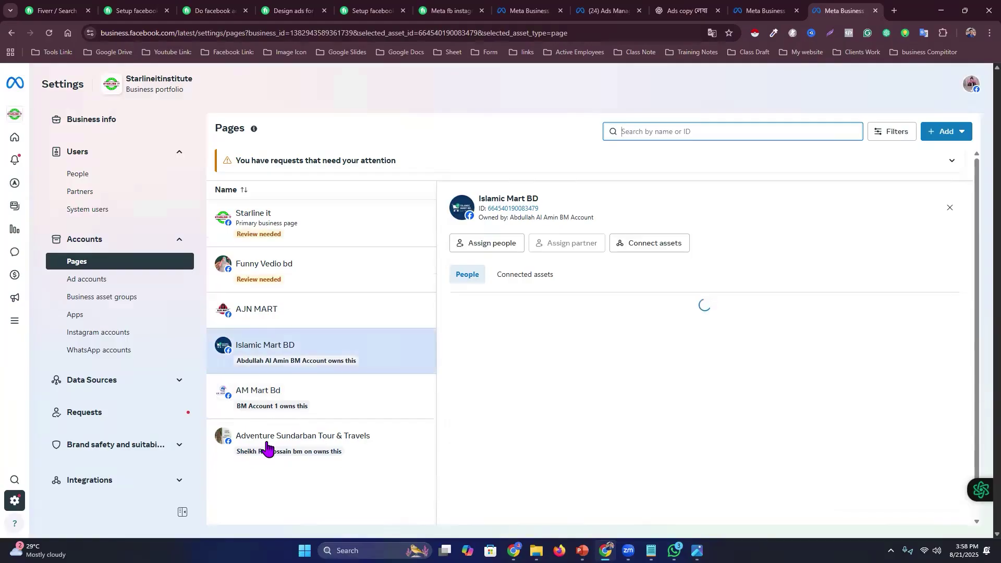
scroll(267, 447, down, 1)
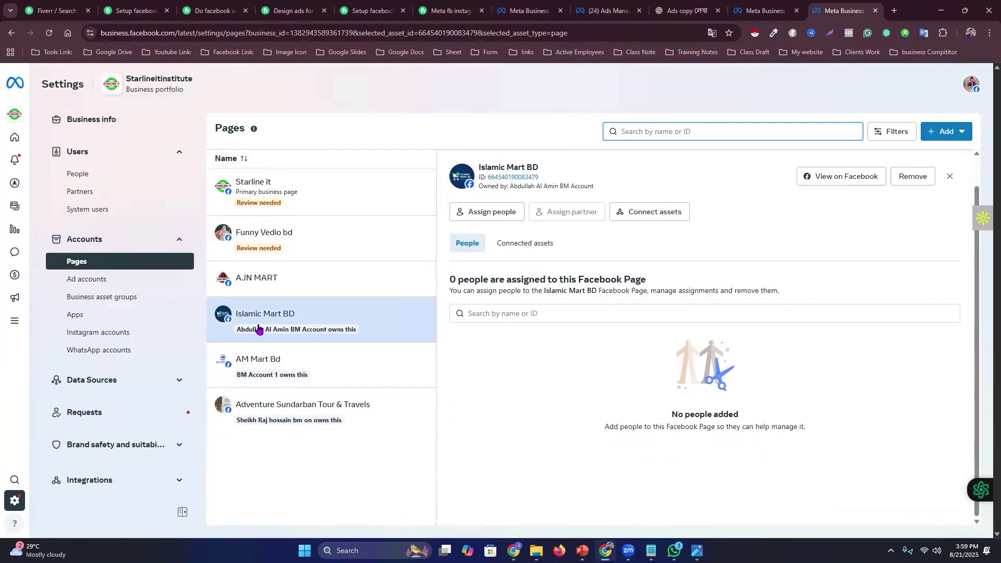
drag(286, 421, 291, 420)
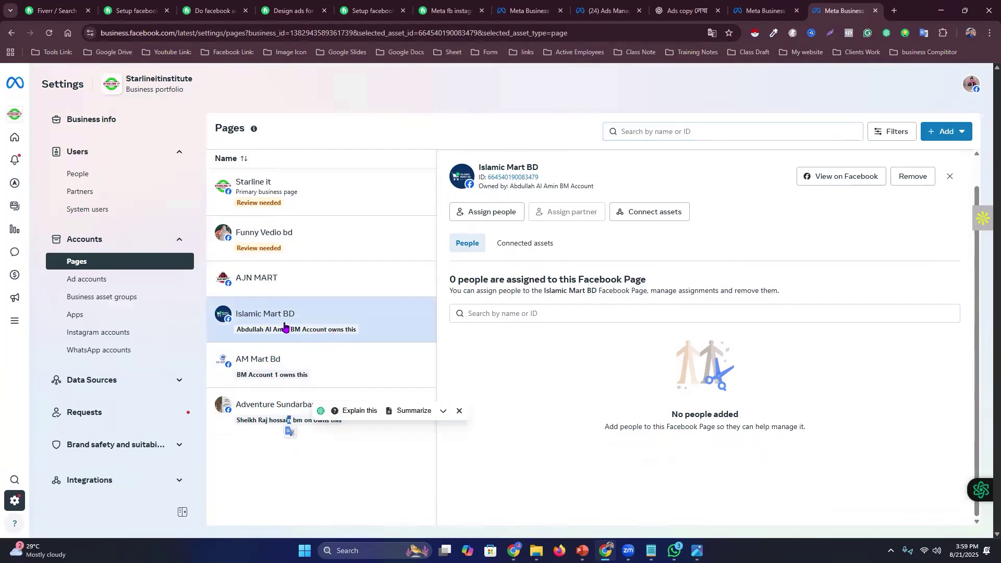
drag(293, 420, 297, 420)
click(288, 455)
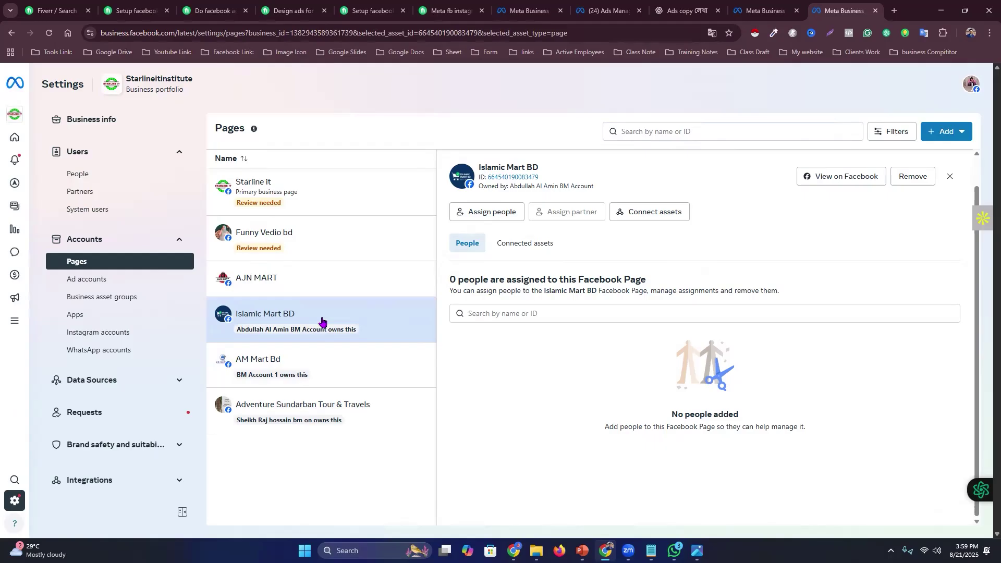
click(108, 158)
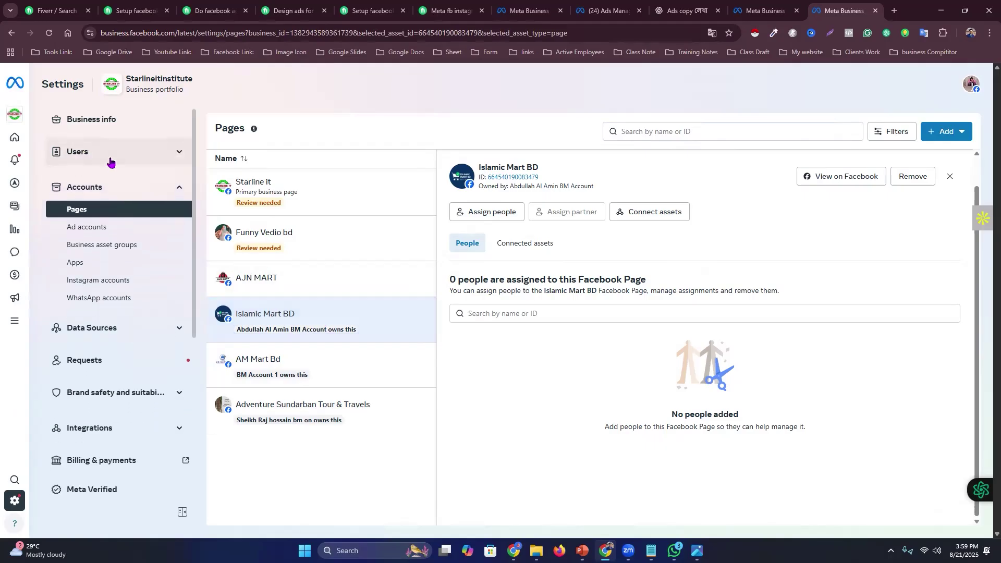
Step: Open People under Users and review your own user's full control over 8 business assets
click(83, 156)
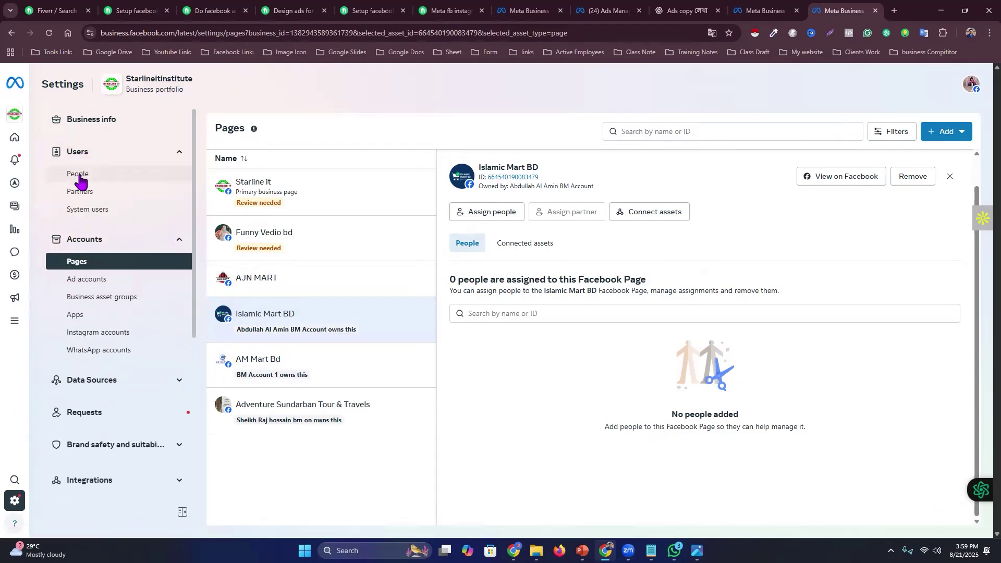
click(80, 177)
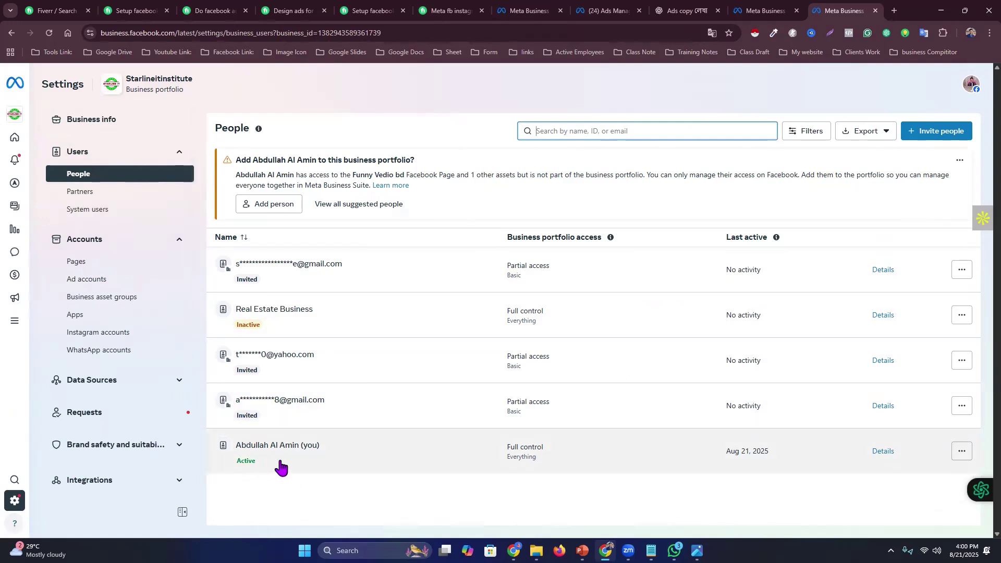
click(311, 455)
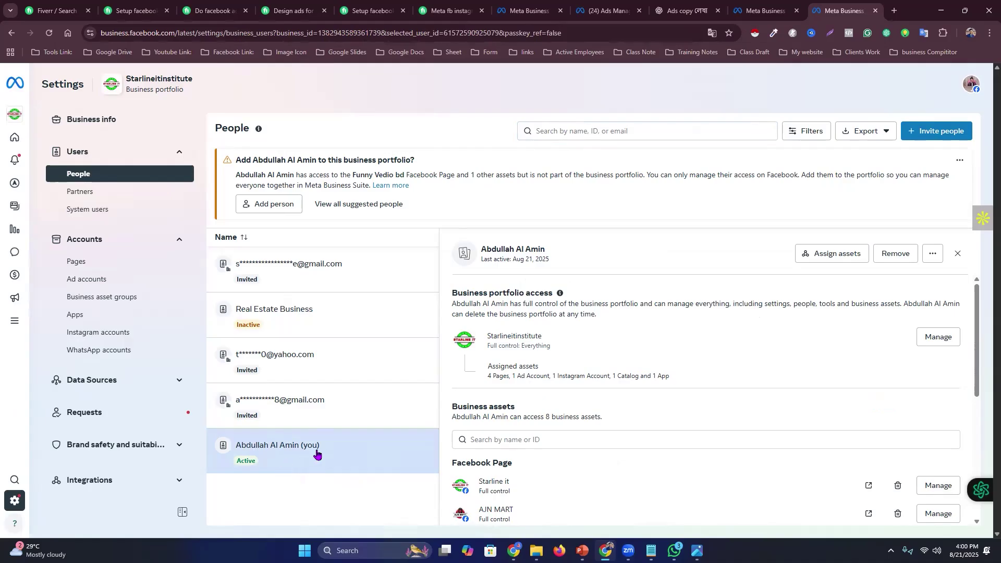
scroll(566, 440, down, 4)
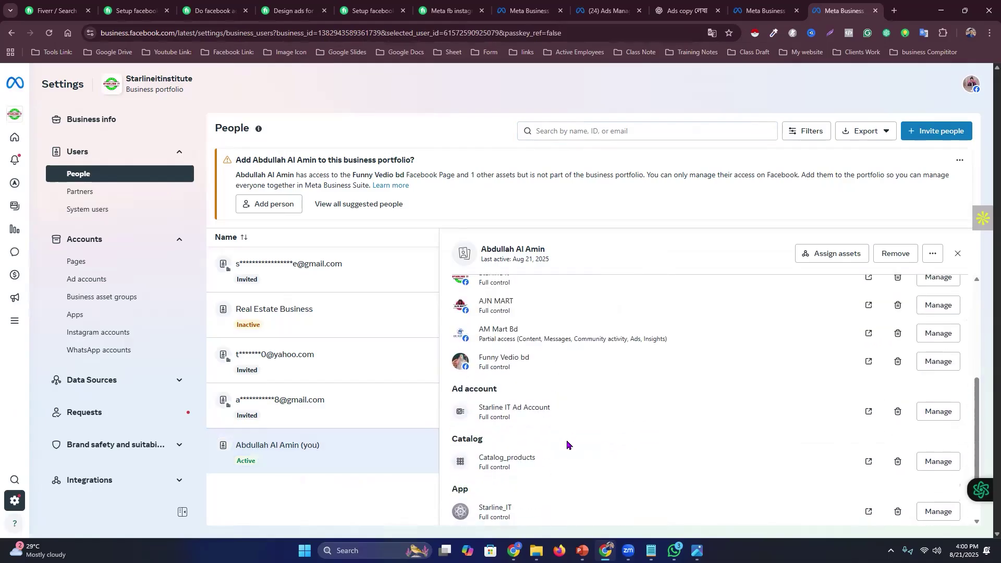
scroll(565, 440, up, 1)
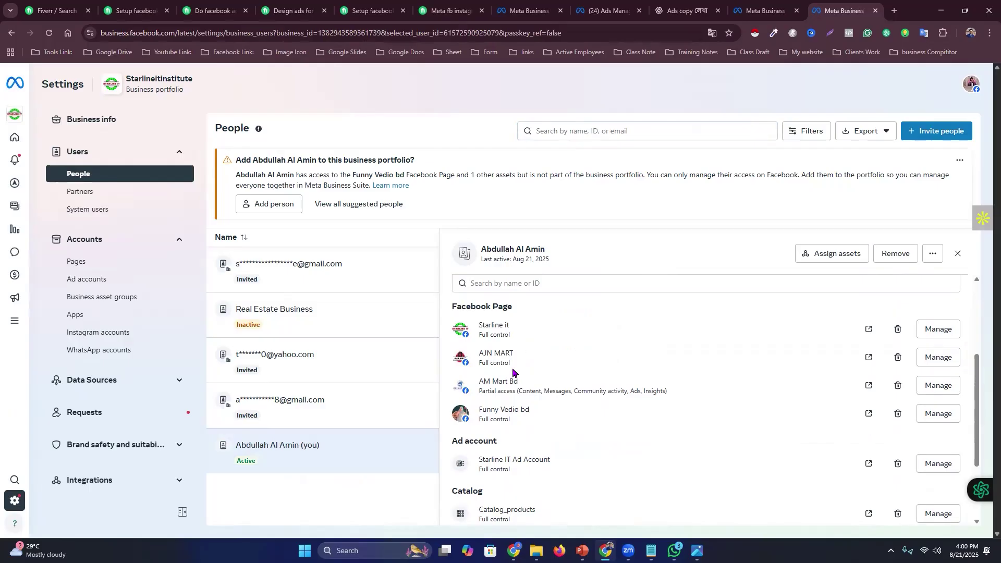
scroll(512, 371, down, 2)
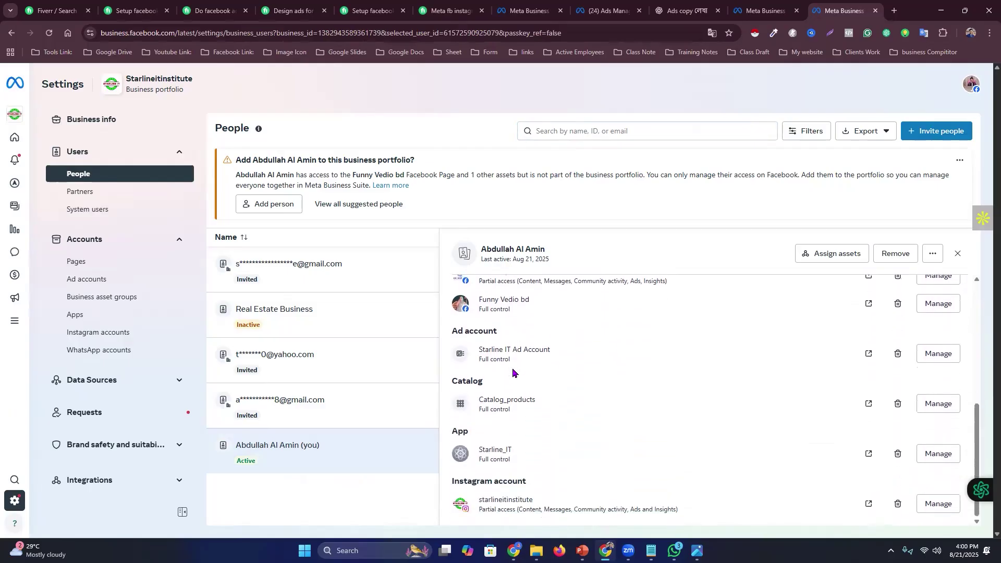
scroll(539, 395, up, 2)
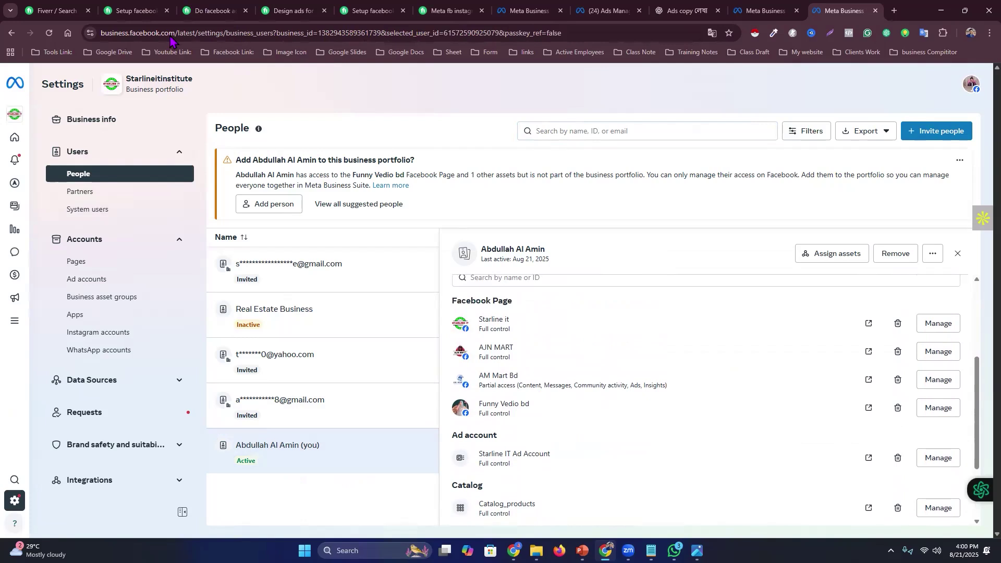
key(alt+Tab)
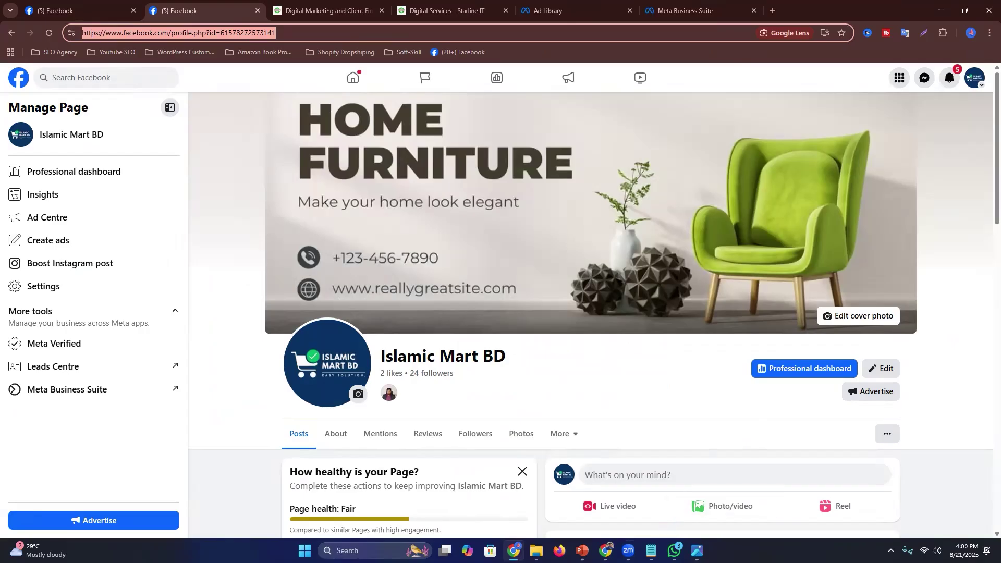
key(alt+Tab)
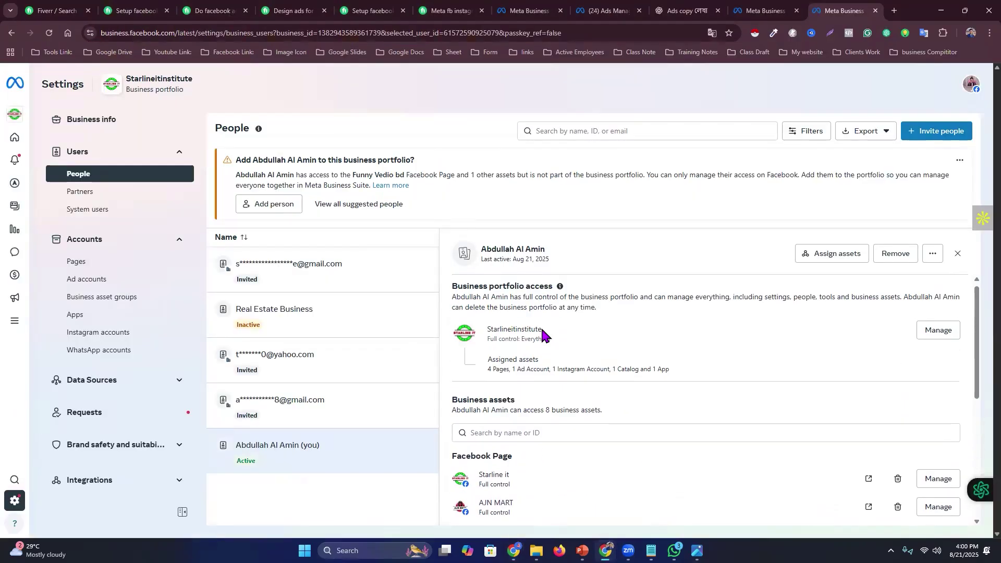
scroll(508, 446, down, 3)
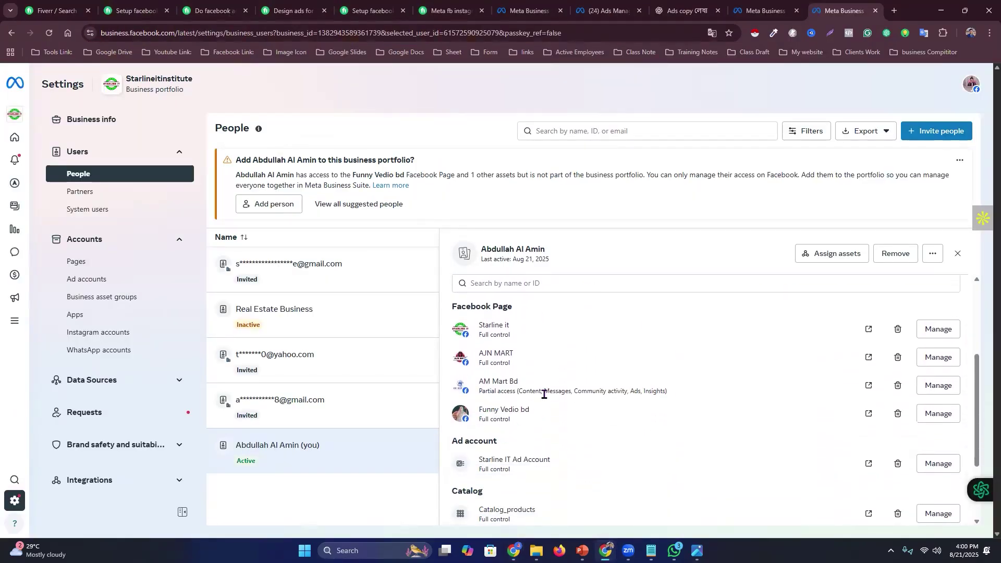
scroll(565, 417, up, 3)
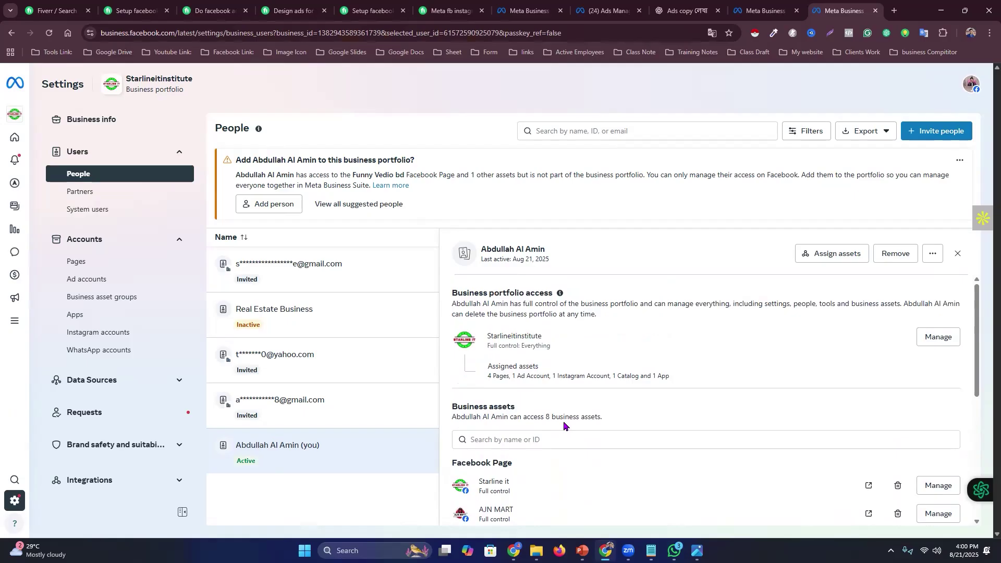
Step: Search 'isl' and assign Islamic Mart BD with Partial access (business tools and Facebook)
click(833, 254)
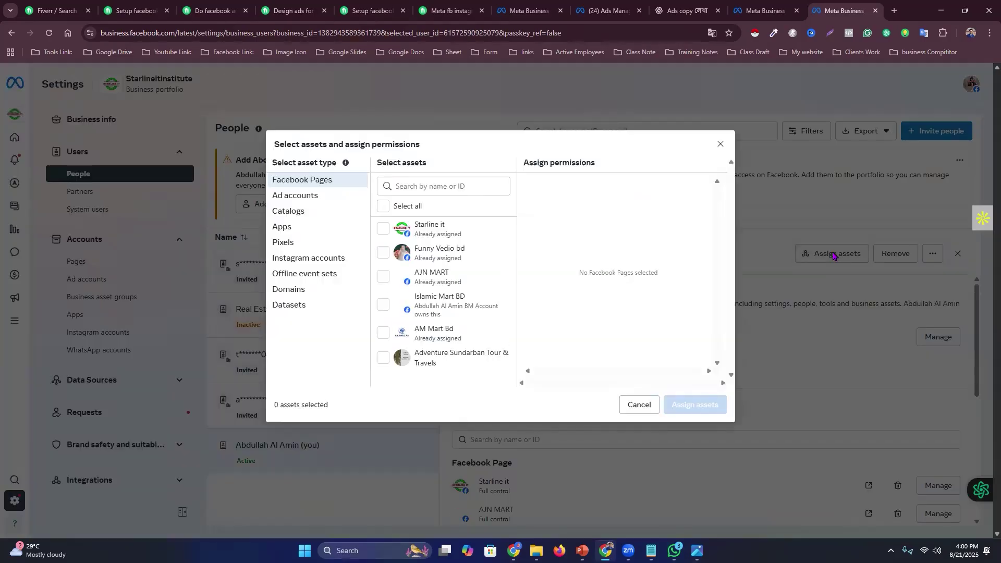
click(414, 185)
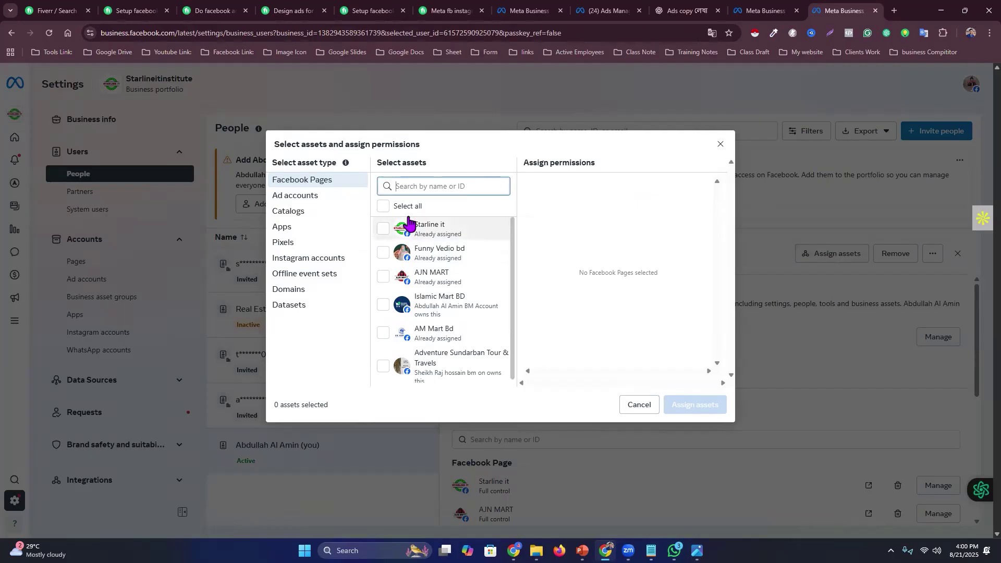
text(isl)
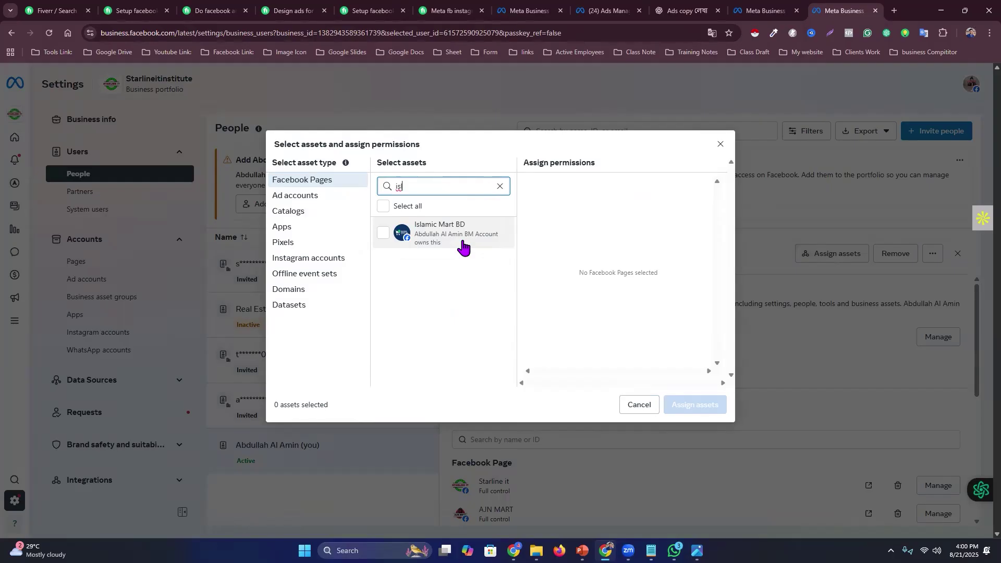
click(384, 233)
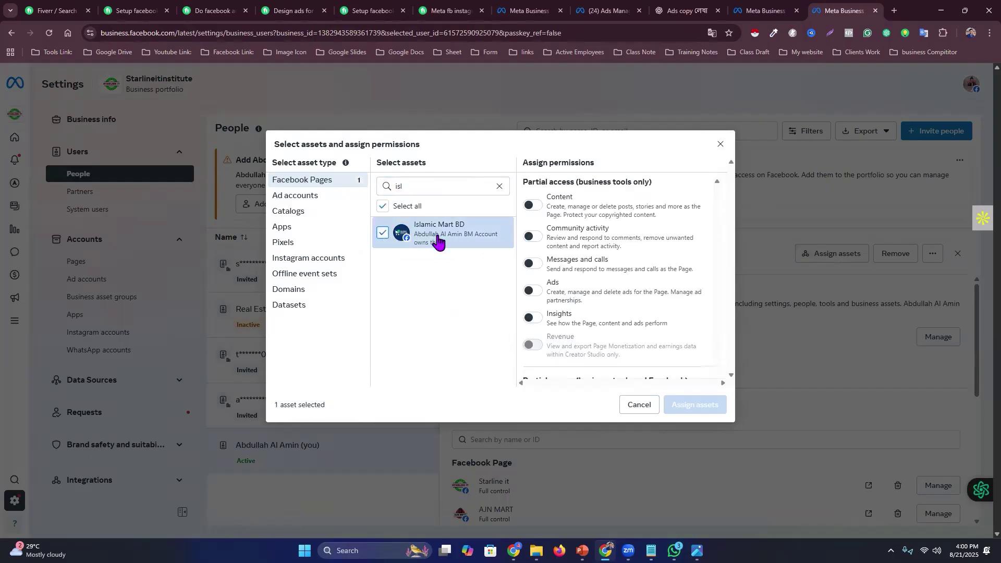
scroll(579, 245, down, 2)
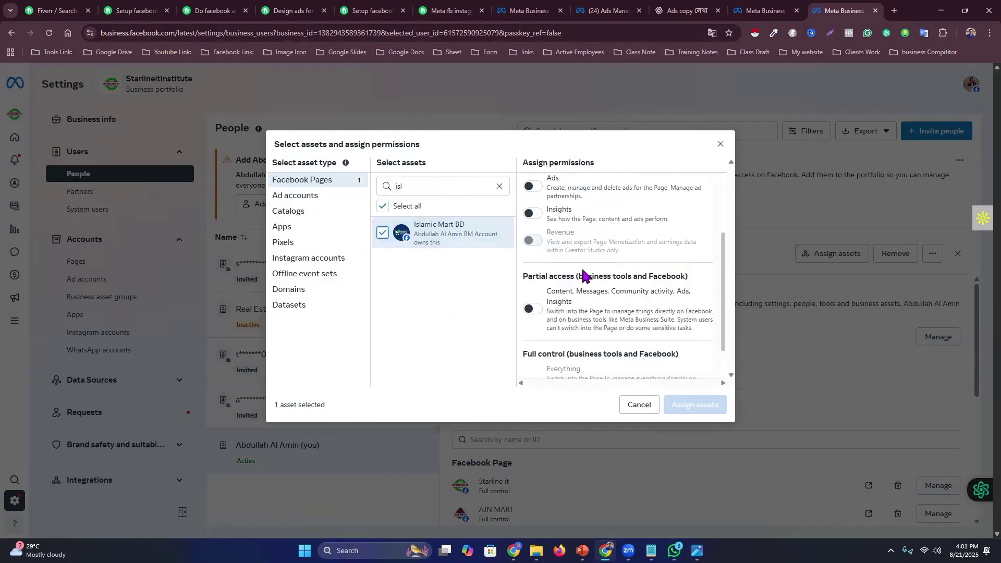
click(541, 312)
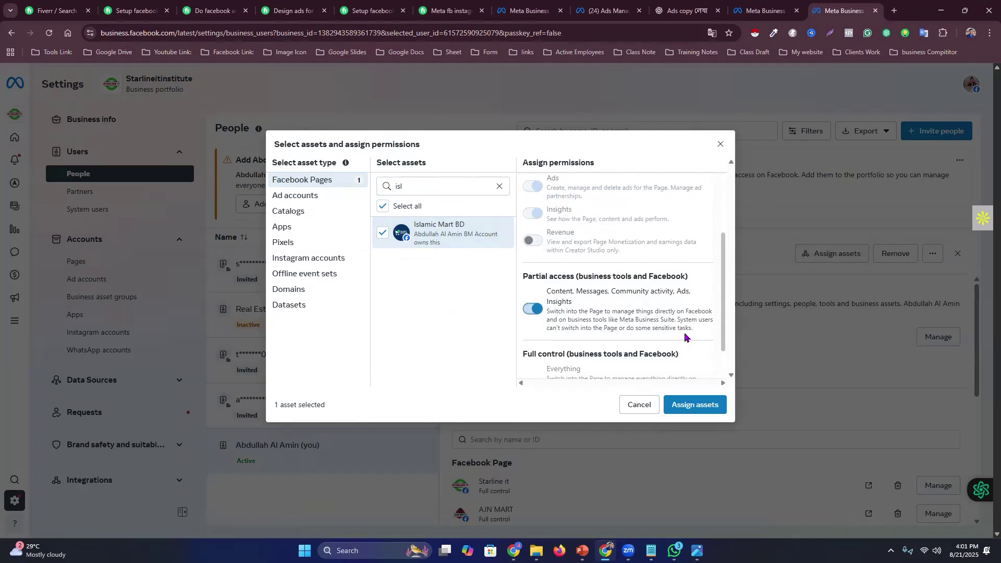
scroll(686, 337, down, 1)
click(692, 407)
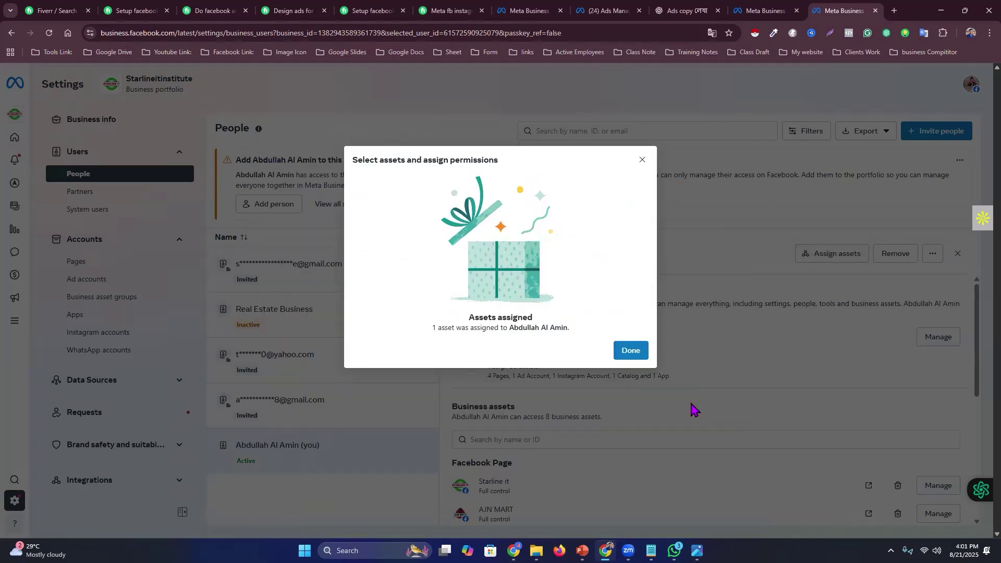
click(633, 350)
scroll(674, 446, down, 3)
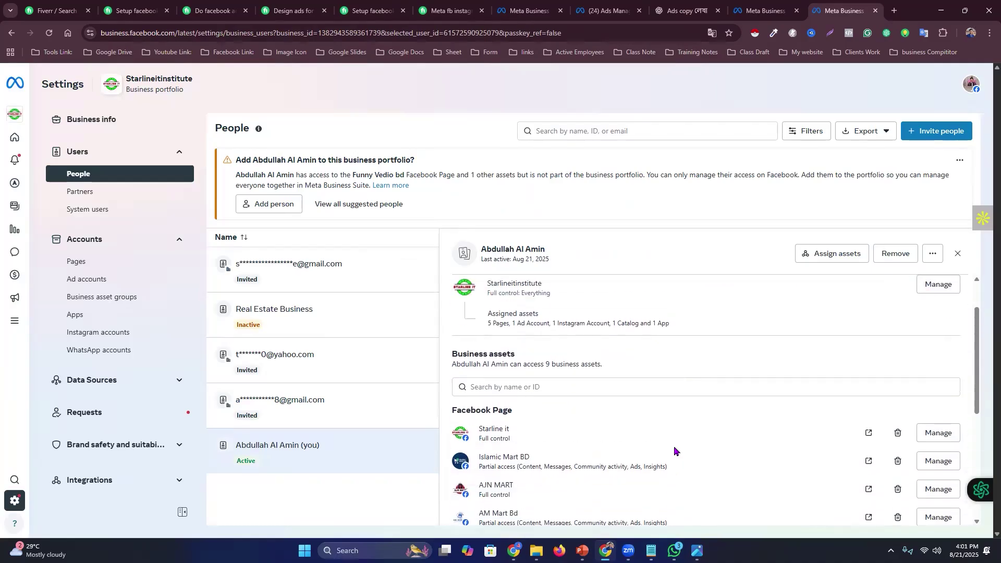
scroll(674, 447, up, 3)
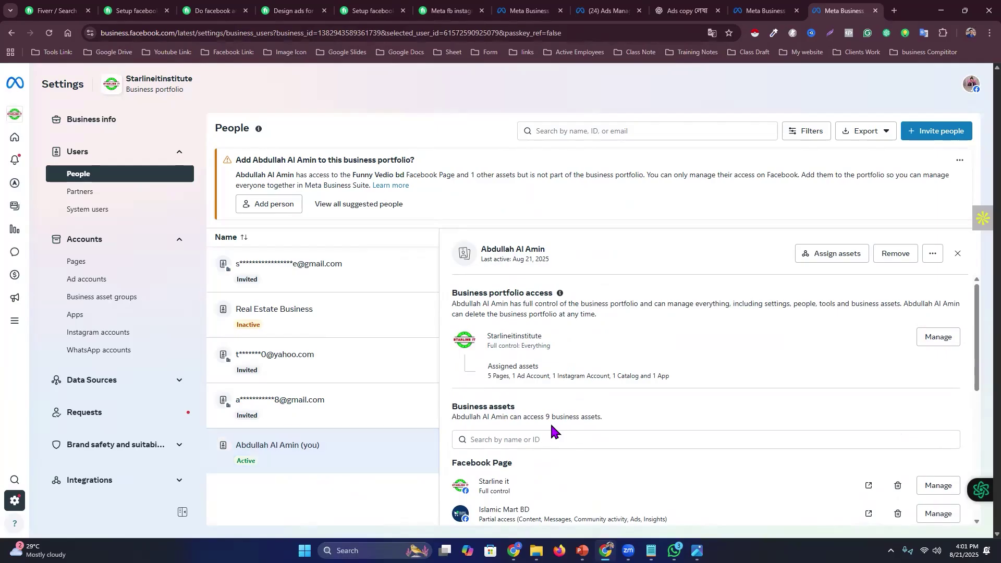
scroll(552, 425, down, 1)
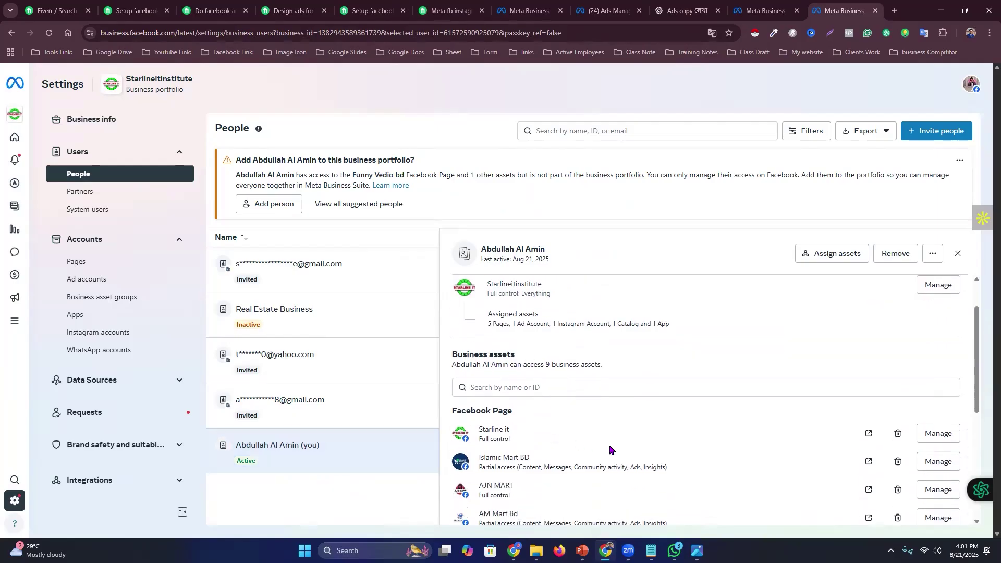
scroll(611, 445, down, 2)
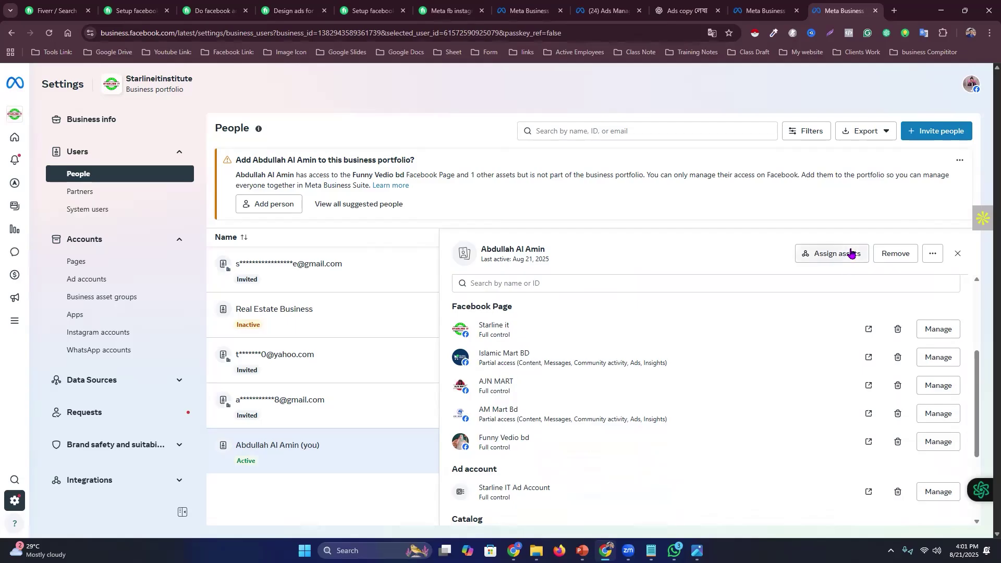
scroll(537, 419, down, 2)
scroll(537, 421, down, 1)
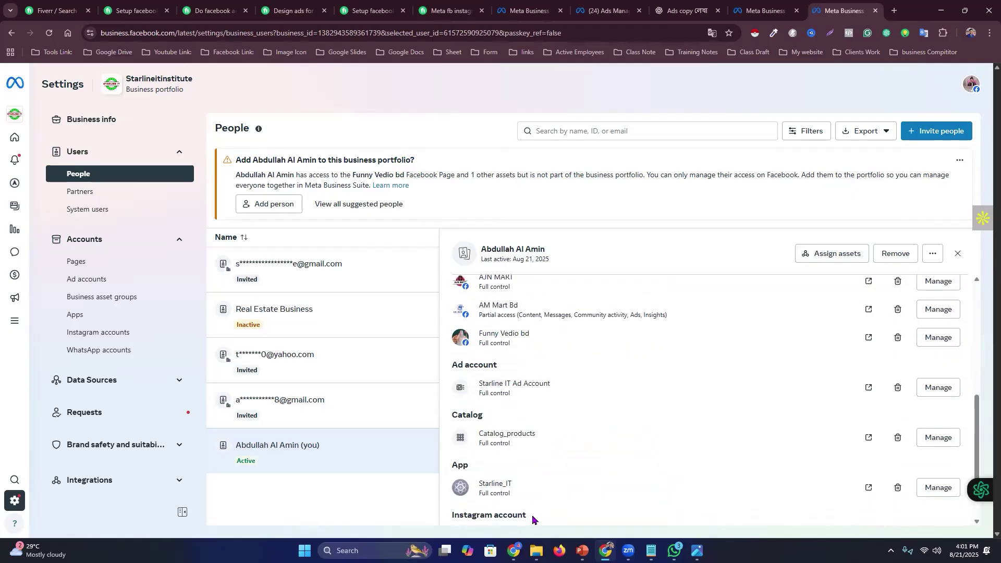
Step: Copy the full 'Adventure Sundarban Tour & Travels' title on Facebook, then return to Business Settings
key(alt+Tab)
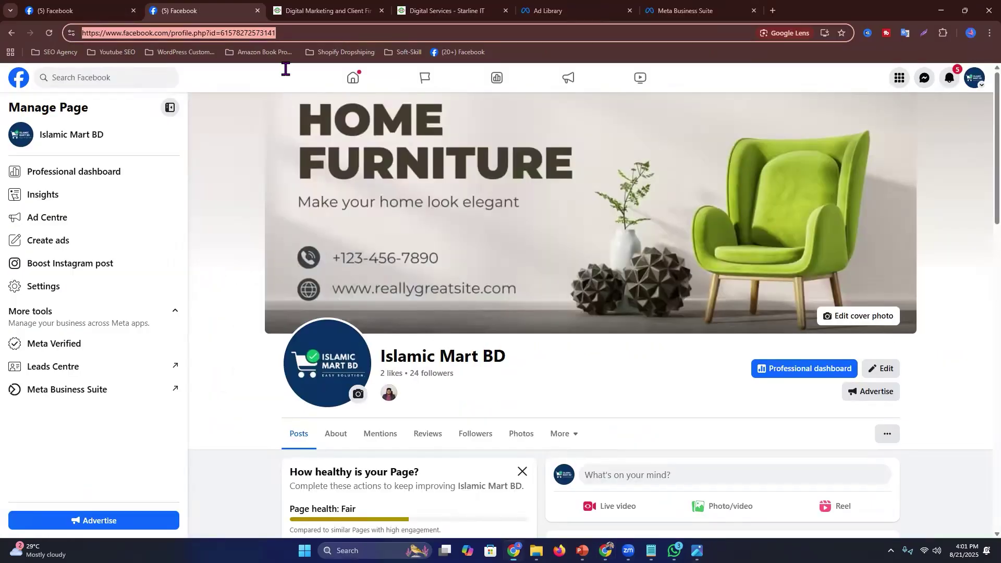
click(78, 11)
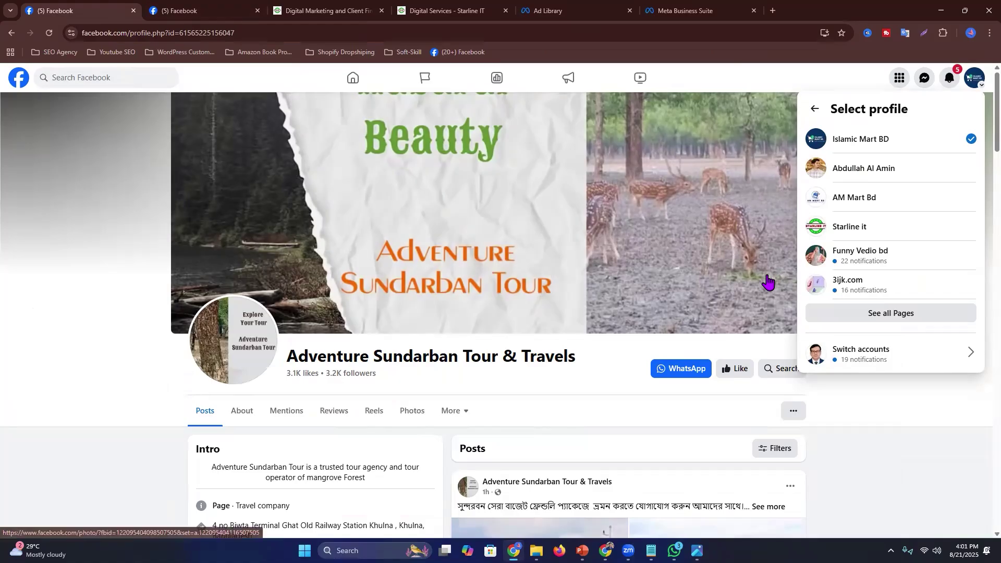
triple_click(412, 357)
right_click(415, 359)
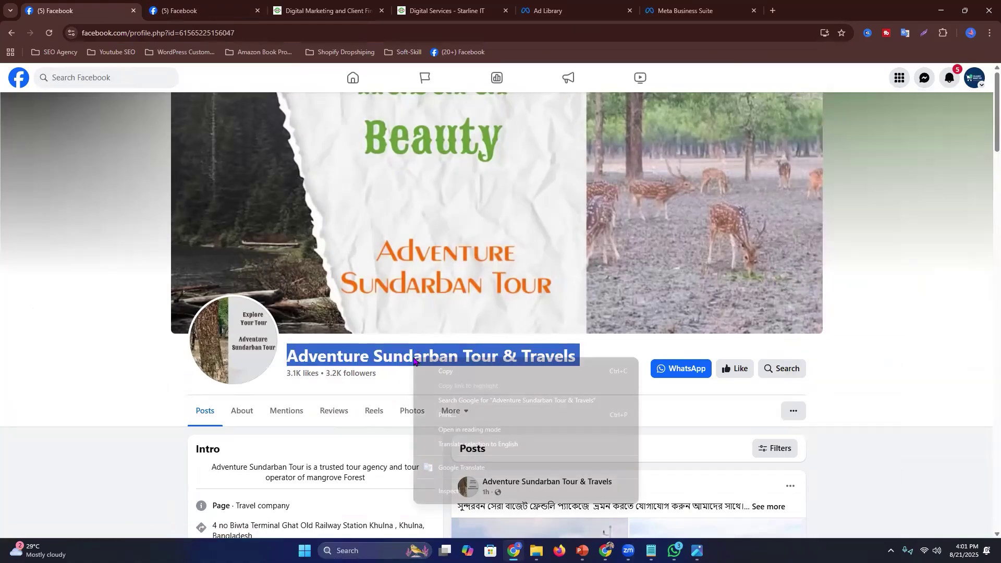
click(446, 371)
click(370, 357)
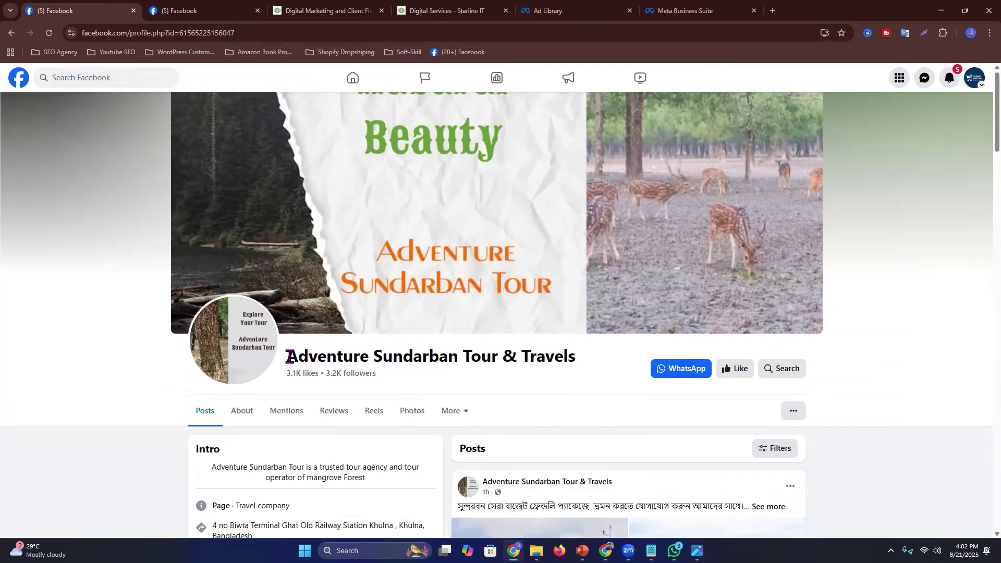
click(605, 551)
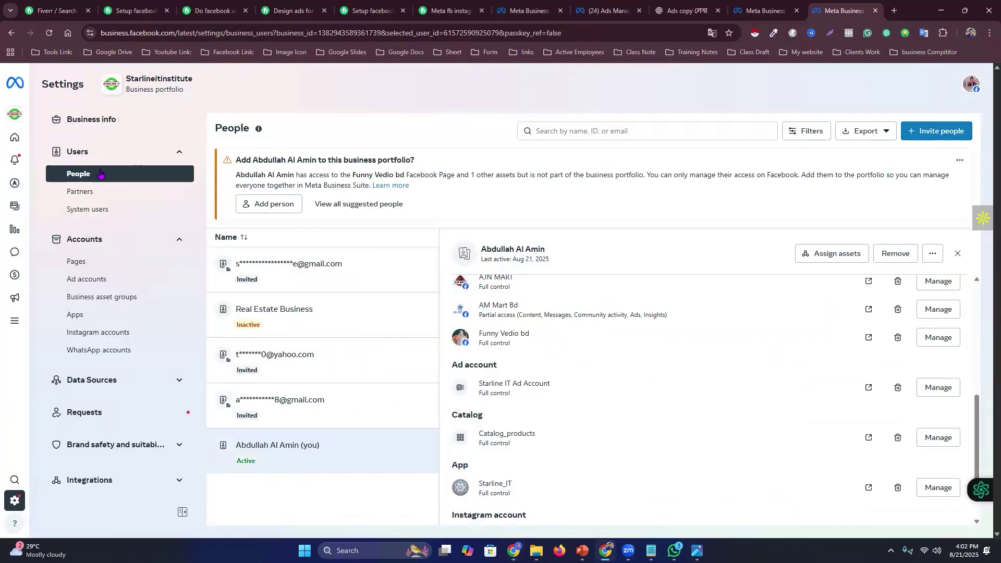
Step: Check the Starlineitinstitute Pages list, then go back to the full People list
click(78, 268)
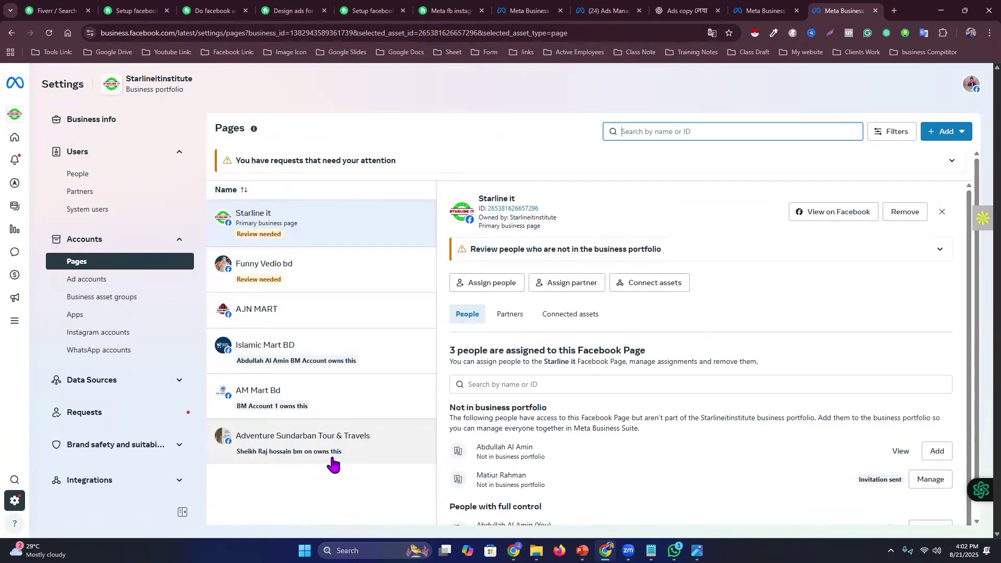
click(113, 143)
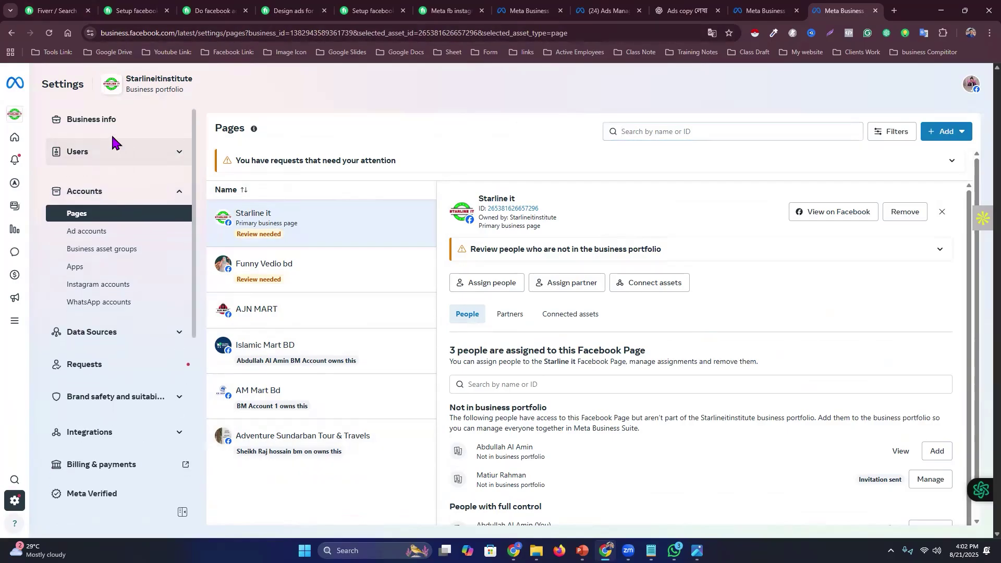
click(99, 150)
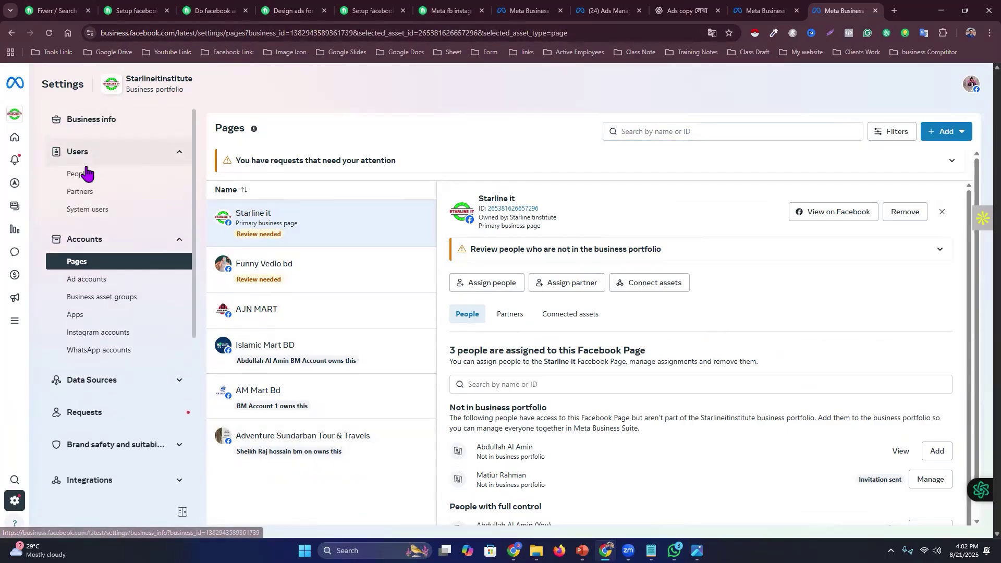
click(75, 174)
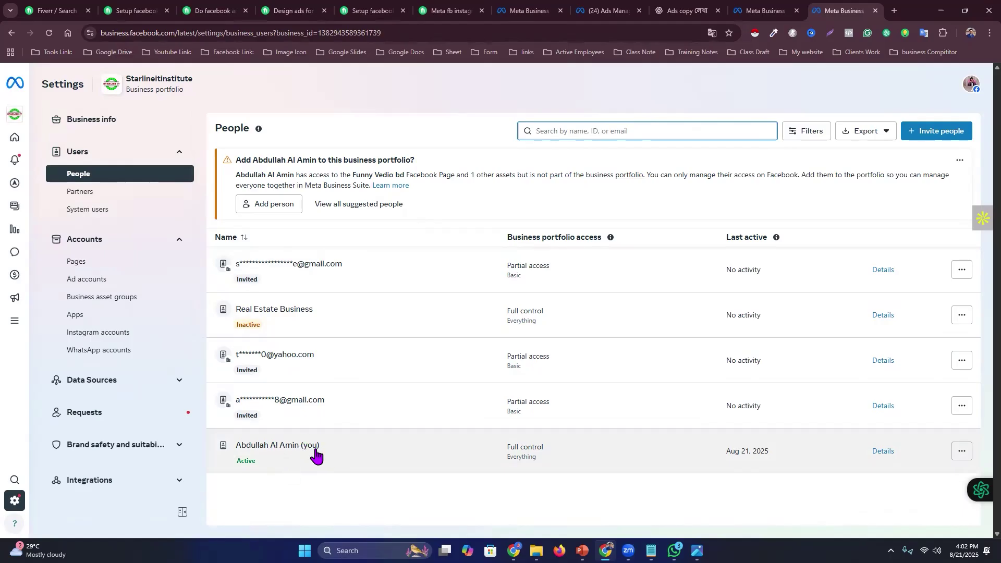
Step: Open your own user's details and look over their currently assigned assets
click(300, 452)
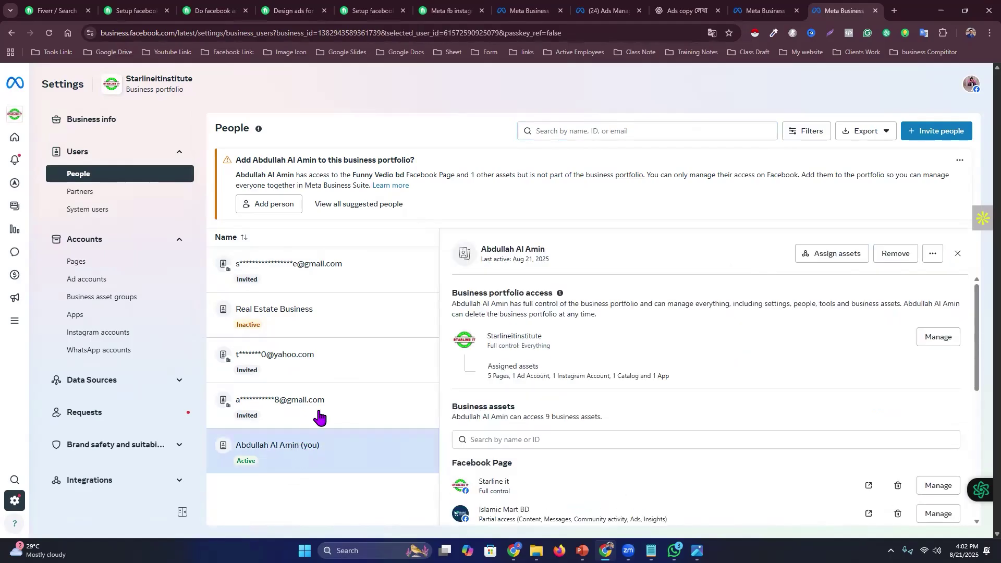
scroll(610, 415, down, 4)
scroll(610, 415, up, 1)
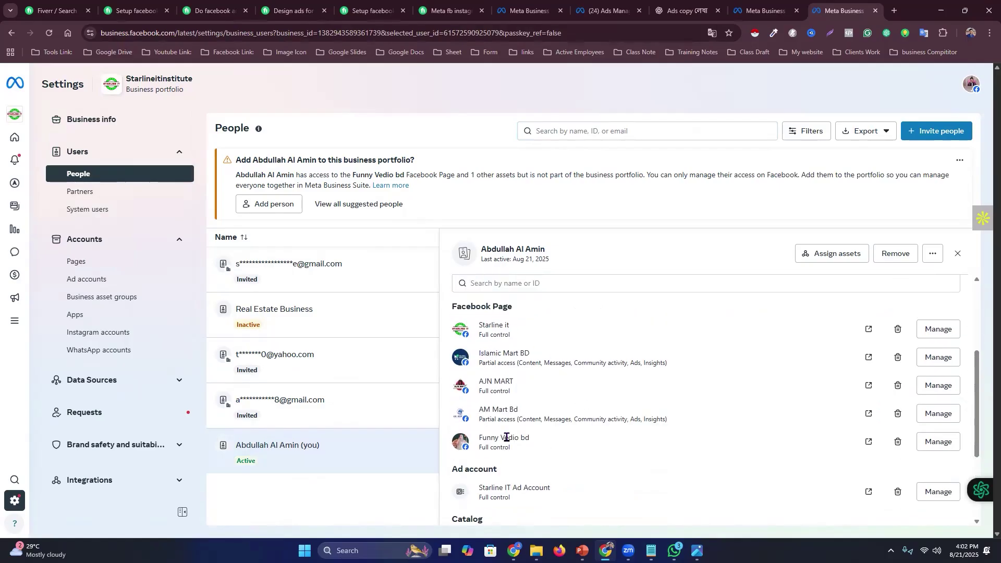
click(505, 282)
right_click(505, 284)
click(640, 393)
scroll(640, 393, up, 3)
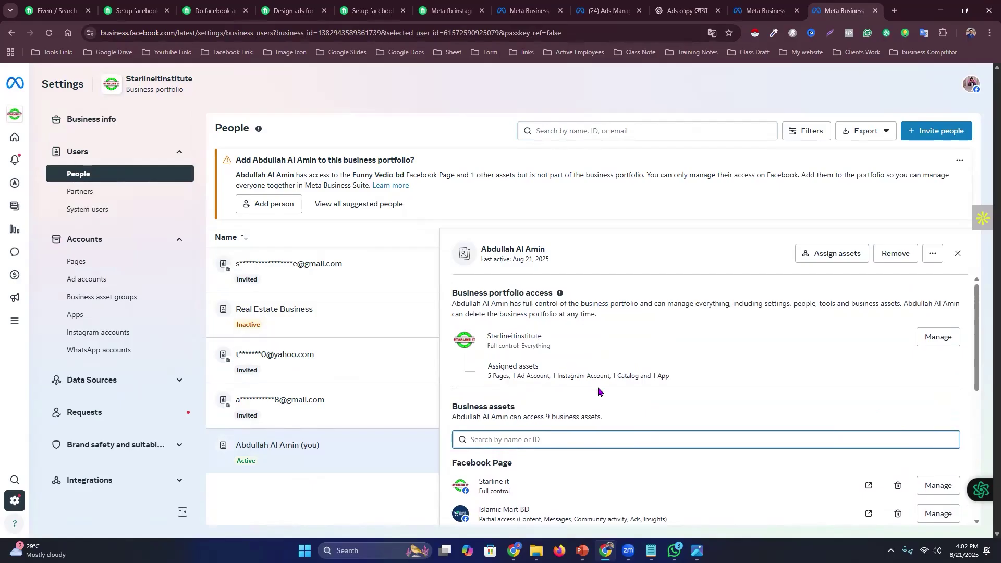
Step: Assign the Adventure Sundarban Tour & Travels Page to yourself with partial access
click(837, 254)
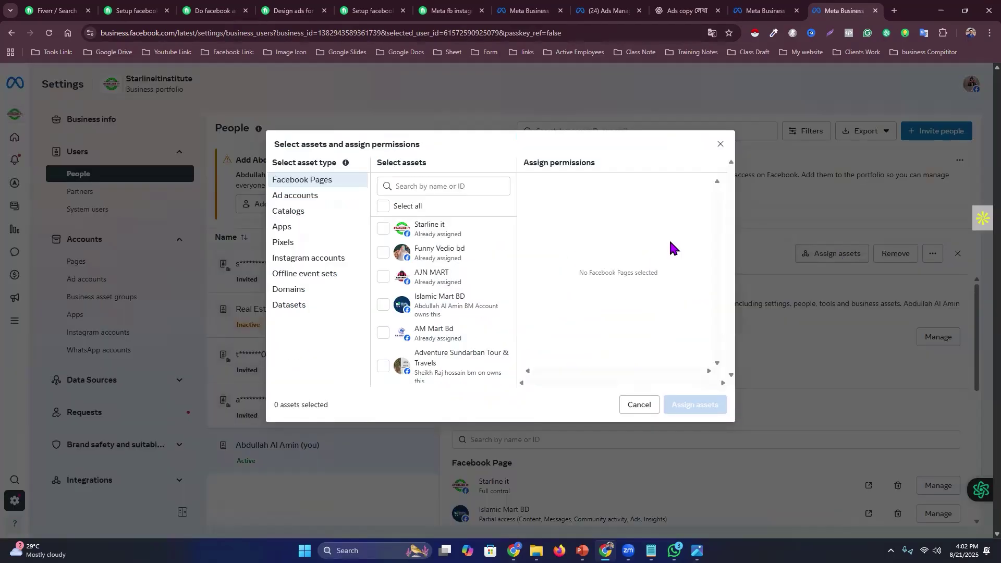
right_click(423, 190)
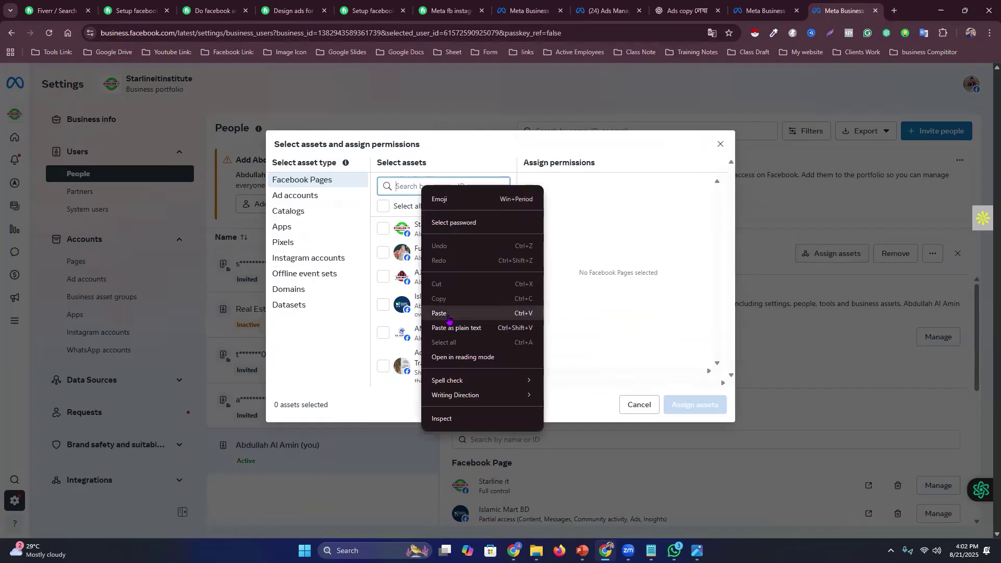
click(447, 313)
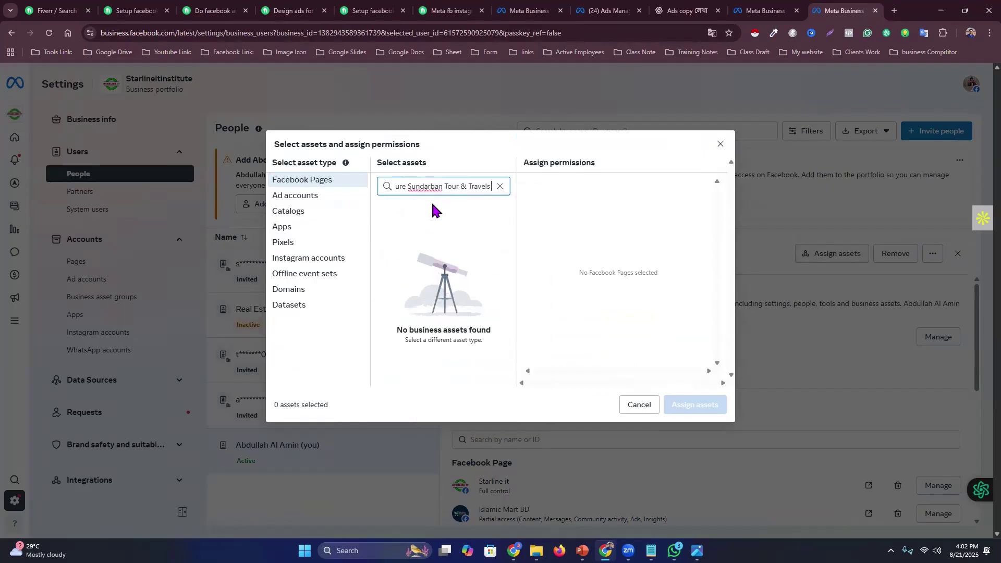
key(BackSpace)
key(BackSpace)
key(BackSpace)
key(BackSpace)
key(BackSpace)
key(BackSpace)
key(BackSpace)
key(BackSpace)
key(BackSpace)
key(BackSpace)
key(BackSpace)
key(BackSpace)
key(BackSpace)
key(BackSpace)
key(BackSpace)
key(BackSpace)
key(BackSpace)
key(BackSpace)
key(BackSpace)
key(BackSpace)
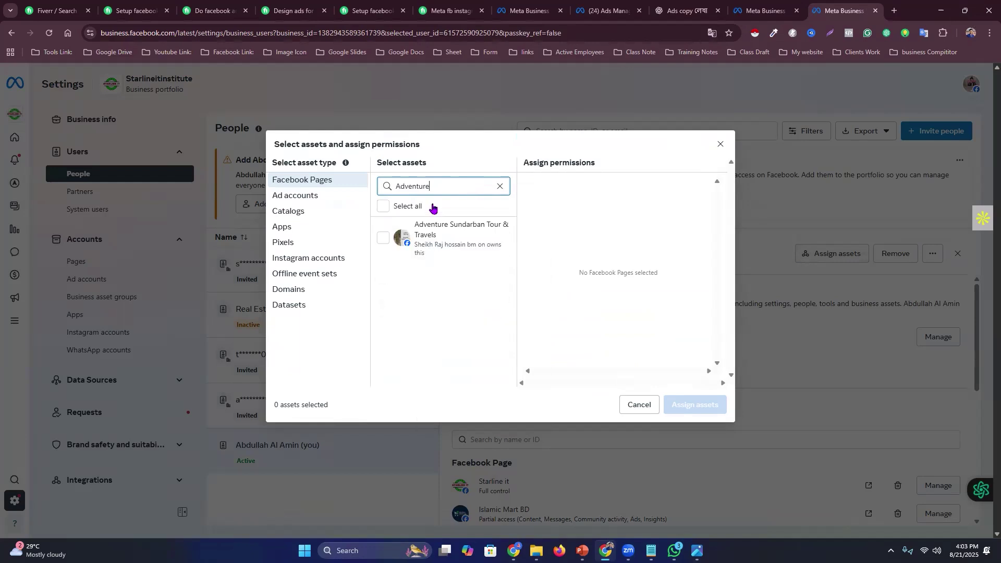
click(439, 232)
scroll(576, 291, down, 3)
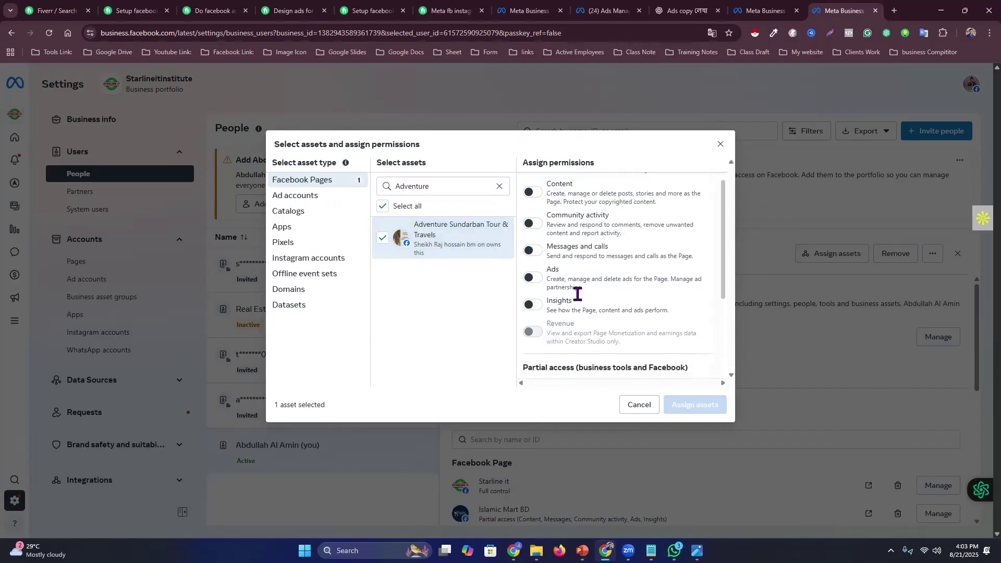
click(534, 309)
scroll(646, 277, down, 1)
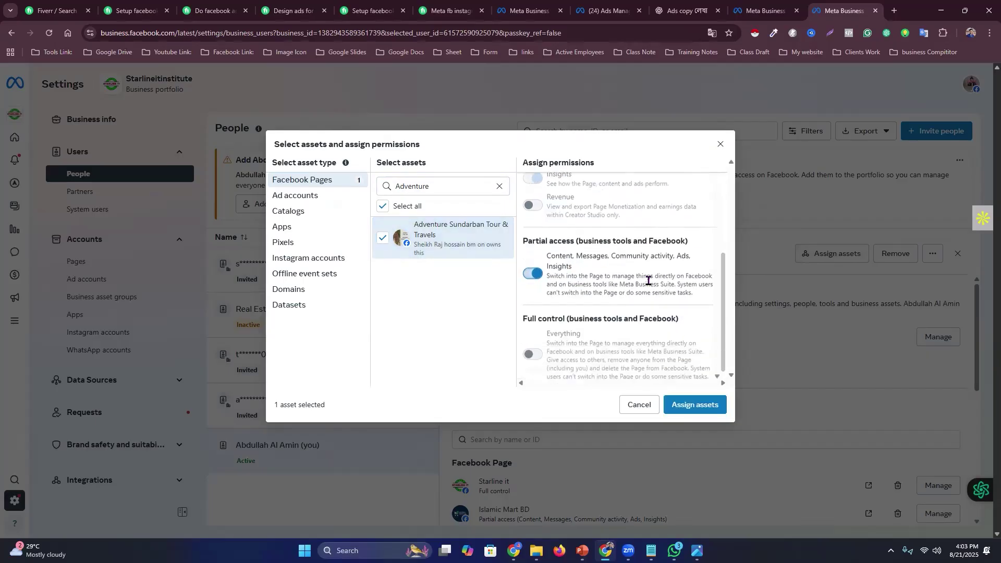
click(696, 408)
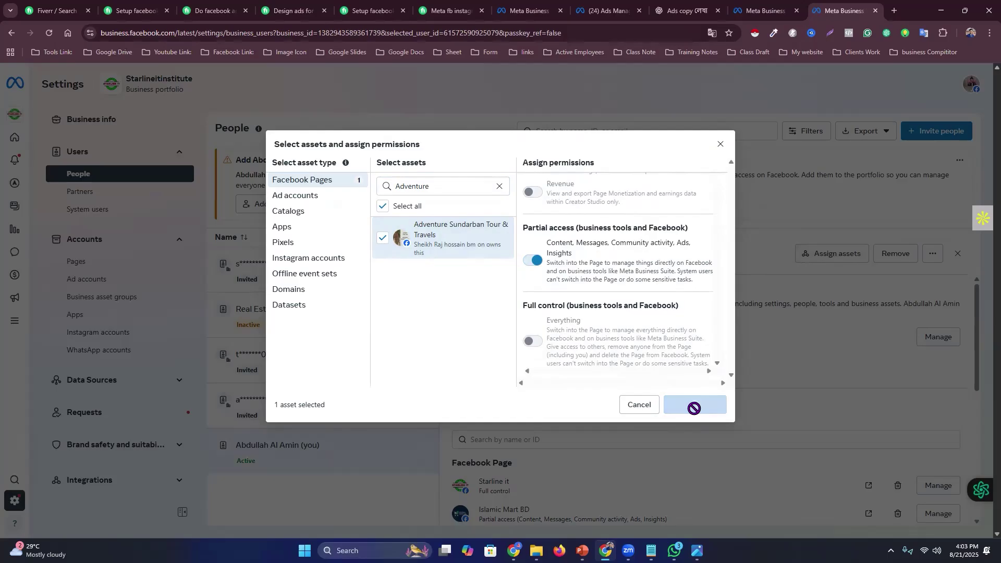
click(630, 351)
scroll(695, 360, down, 2)
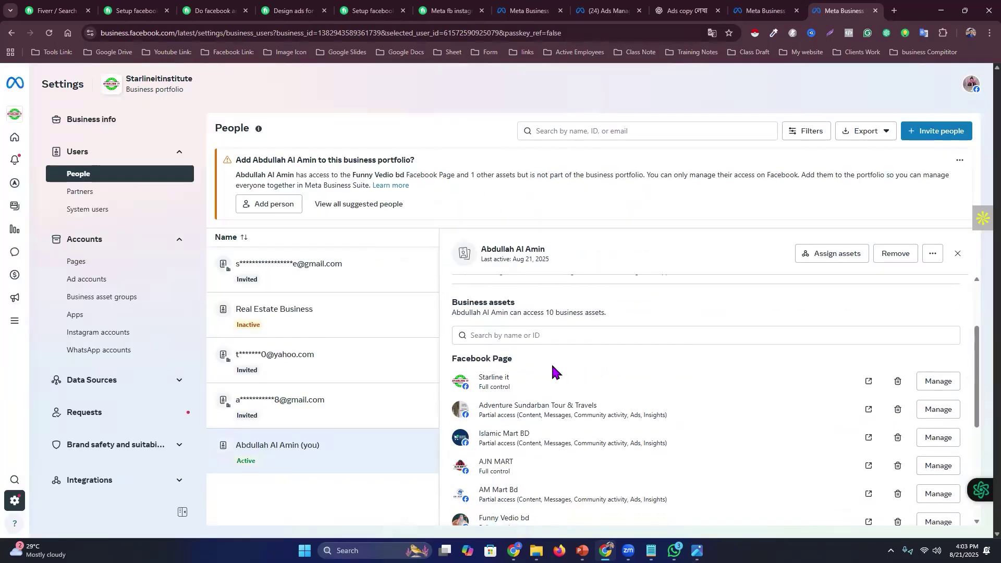
scroll(552, 372, down, 1)
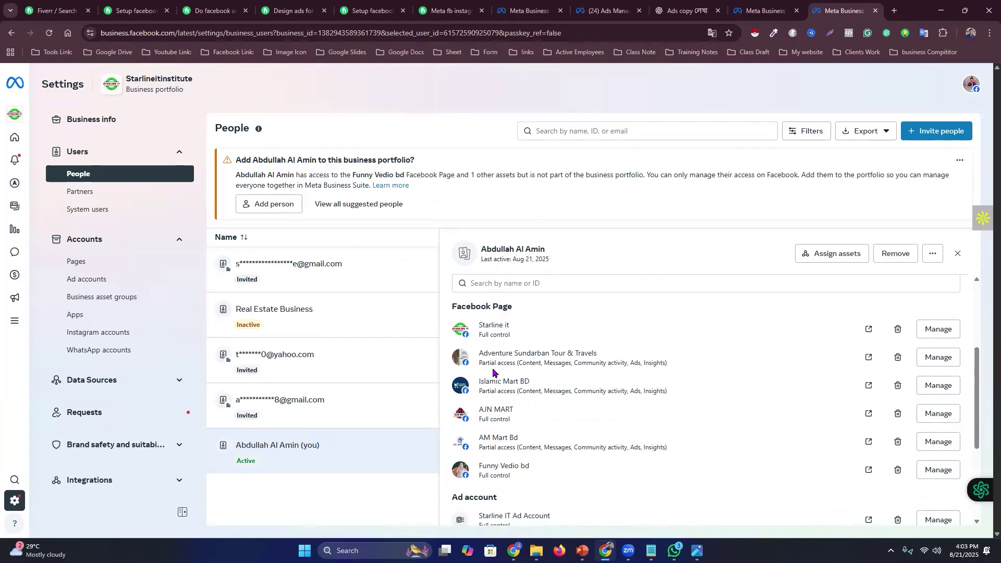
scroll(499, 375, up, 1)
scroll(499, 375, down, 1)
Step: Show slide 14, 'Give Facebook Page Access Easily', in PowerPoint
mouse_move(582, 551)
click(616, 502)
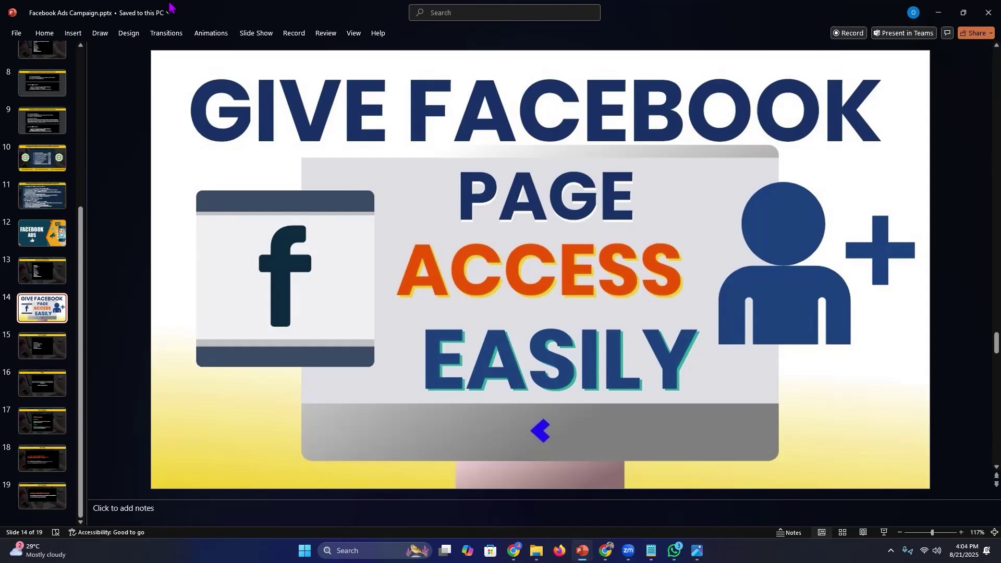
Step: Back in Facebook, list all profiles and Pages you can switch into, then return to Business Suite
key(alt+Tab)
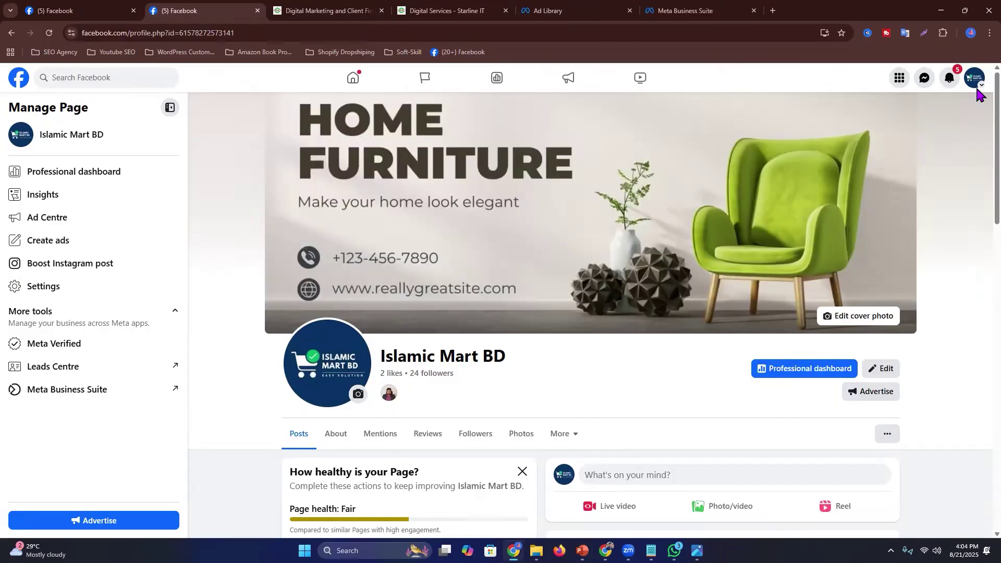
click(973, 84)
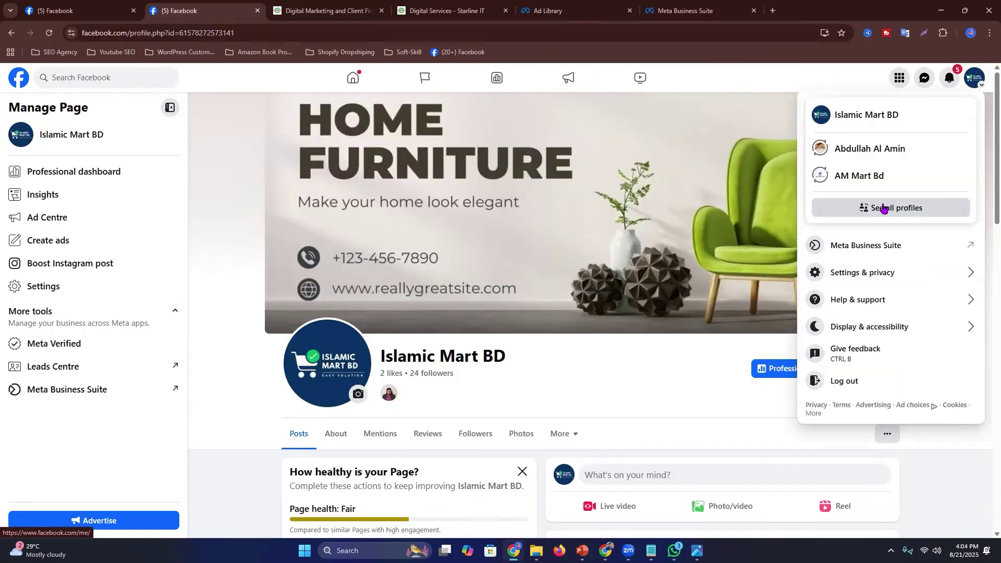
click(883, 205)
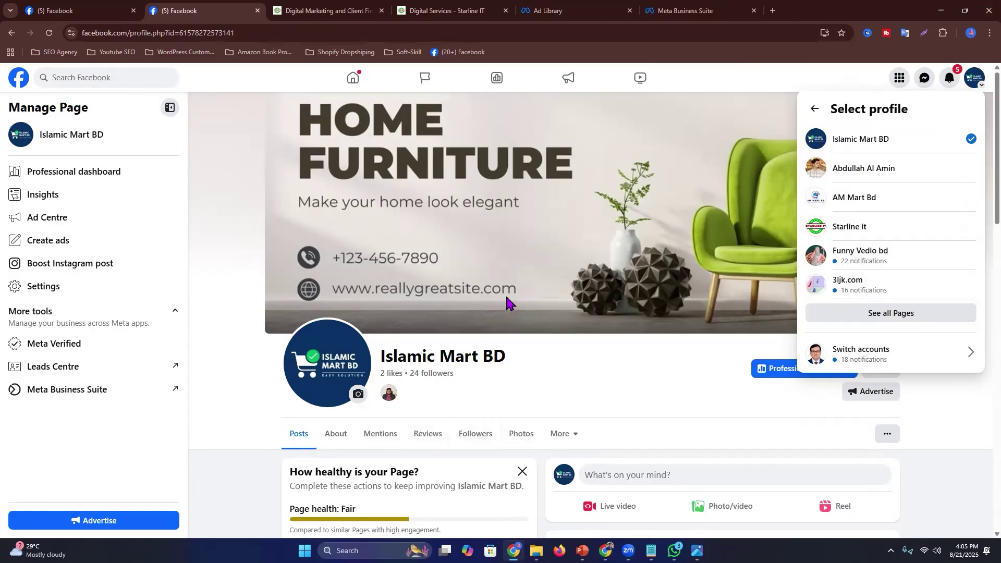
key(alt+Tab)
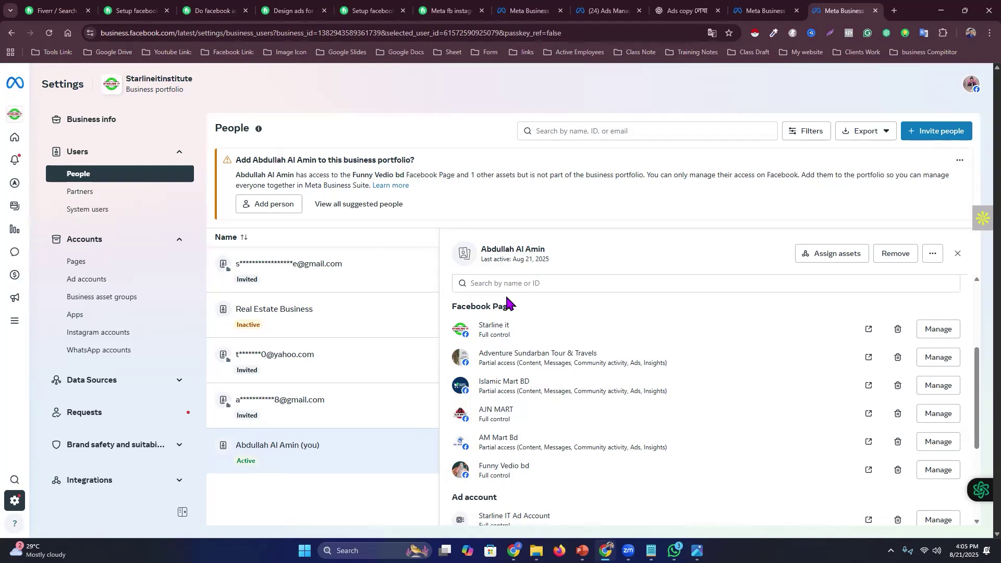
Step: Open Business info and copy the Starlineitinstitute business portfolio ID
click(82, 127)
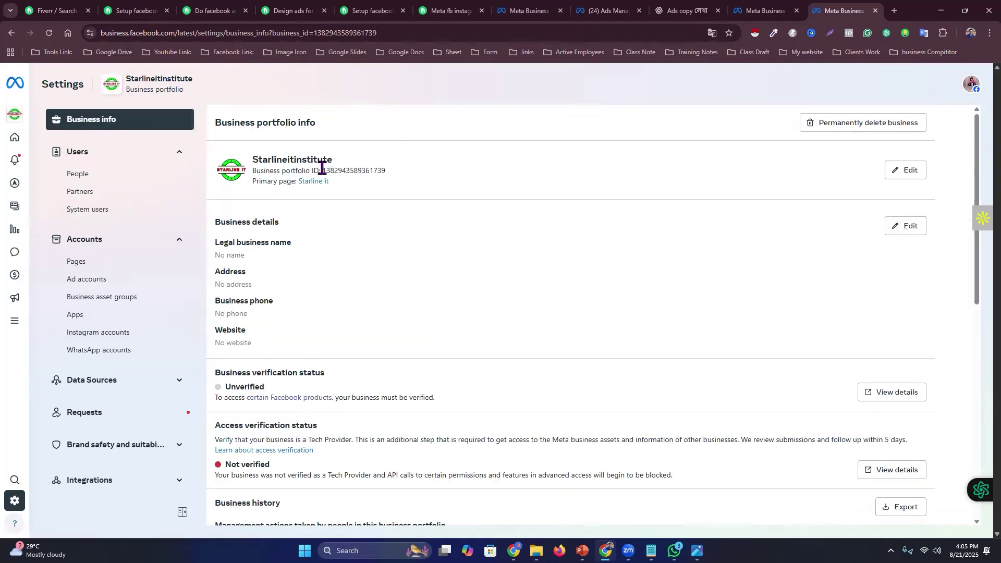
drag(322, 171, 389, 174)
right_click(371, 169)
click(387, 182)
click(391, 128)
Step: Reselect the business portfolio ID text, then clear the selection
drag(322, 171, 382, 188)
right_click(375, 176)
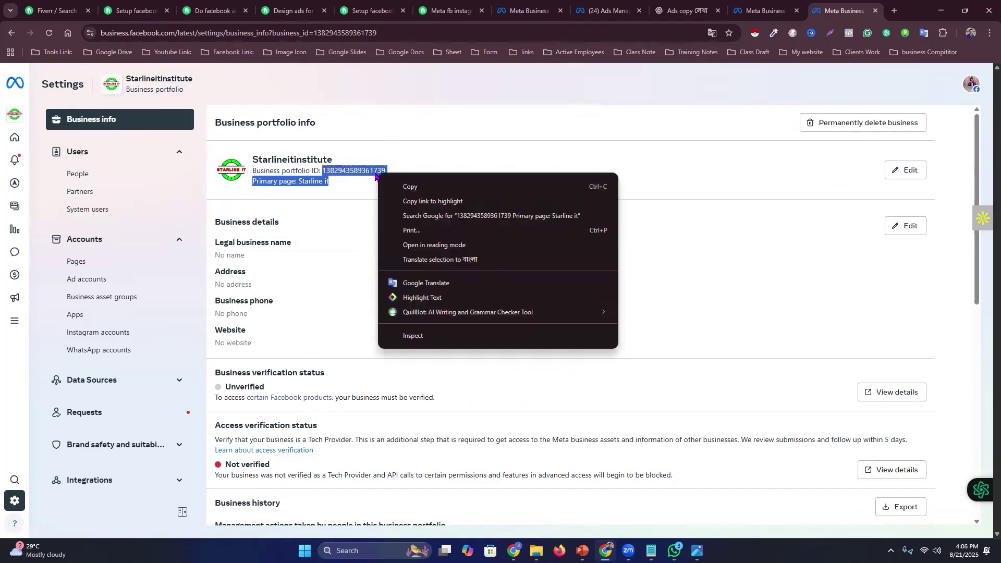
click(375, 177)
drag(321, 170, 396, 175)
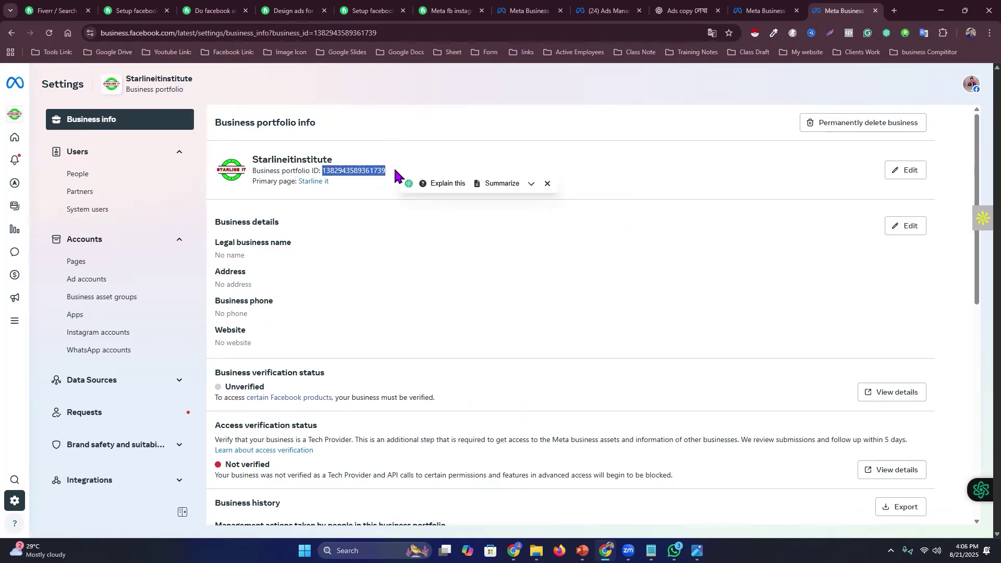
click(397, 176)
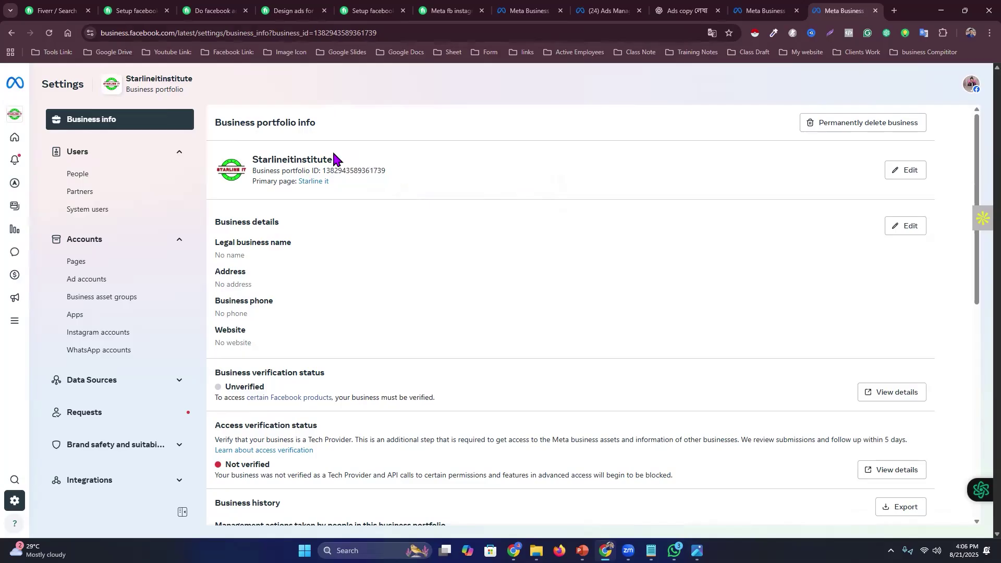
Step: In the other Chrome window, switch to your BM portfolio and list its Pages, including Islamic Mart BD
mouse_move(514, 551)
click(521, 492)
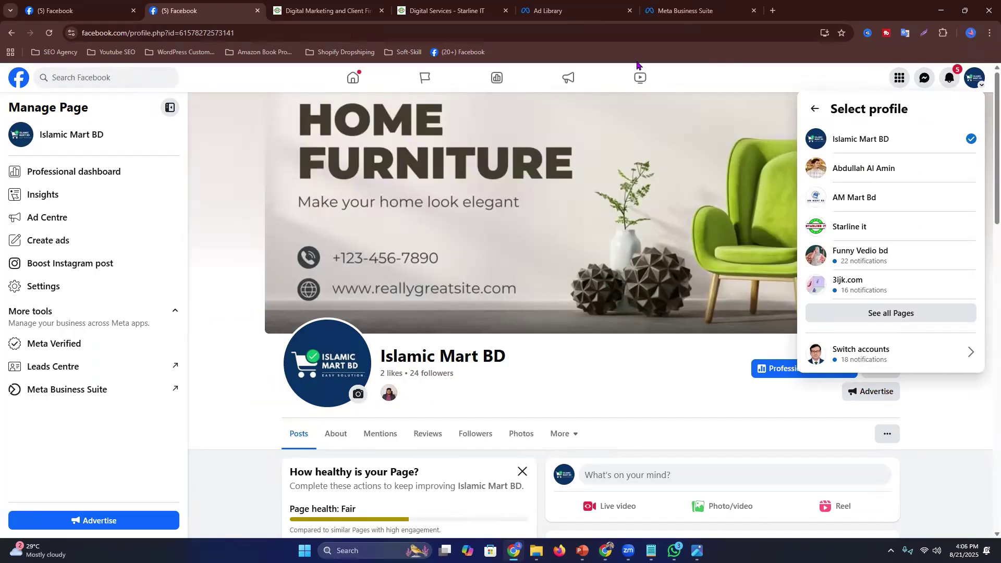
click(678, 10)
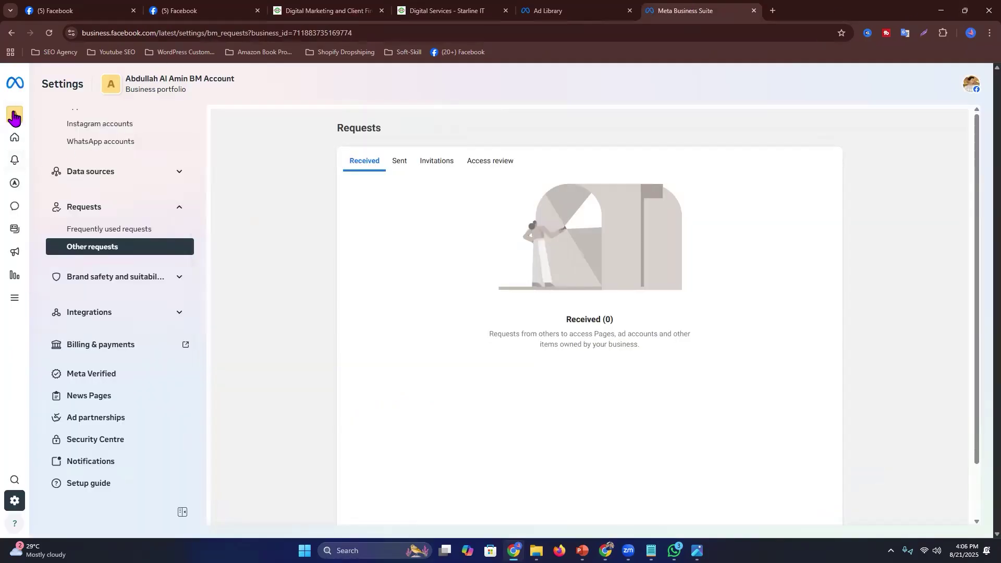
click(60, 122)
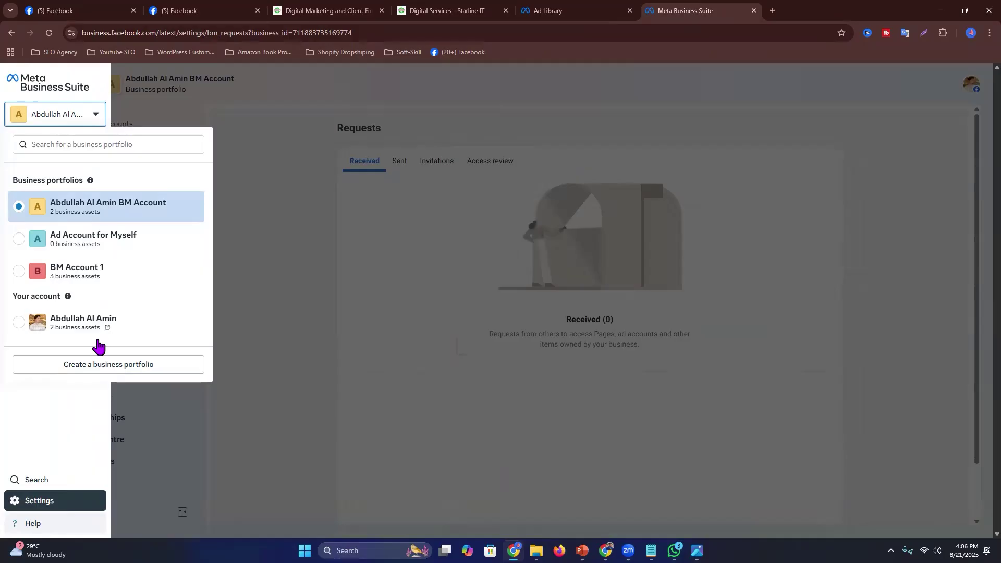
click(55, 502)
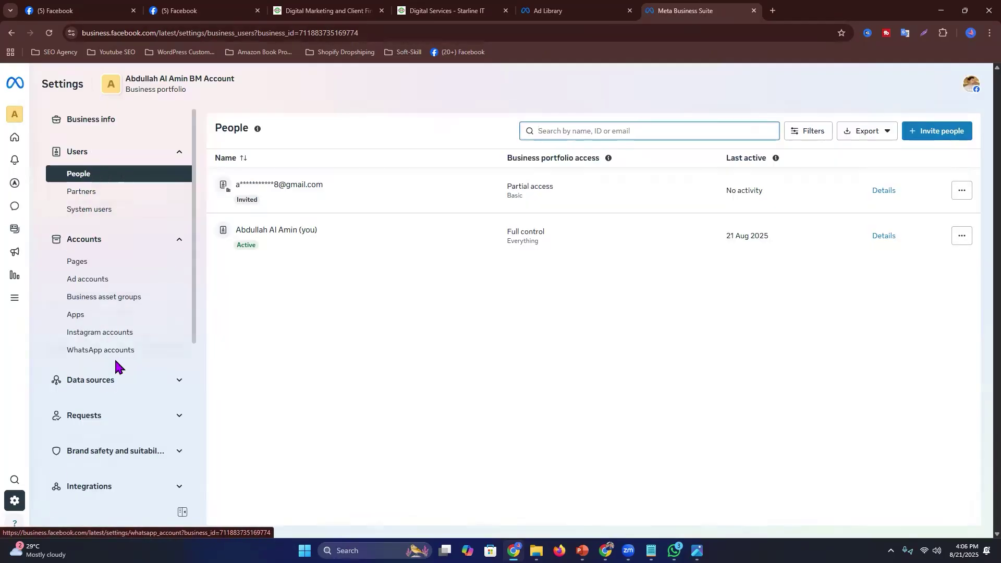
click(73, 262)
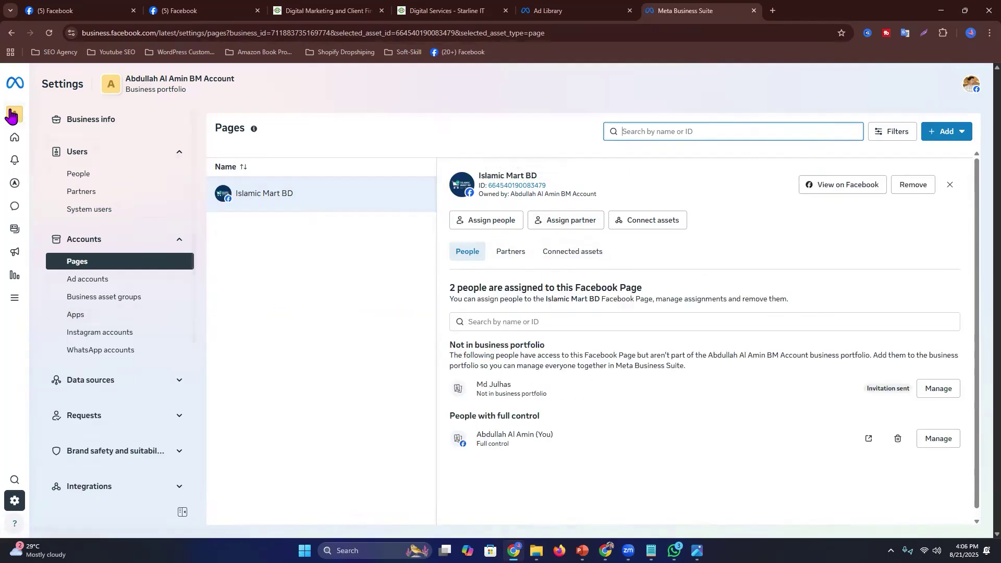
Step: Switch to BM Account 1, view its Pages, then open its Business info showing Unverified status
mouse_move(11, 116)
click(92, 116)
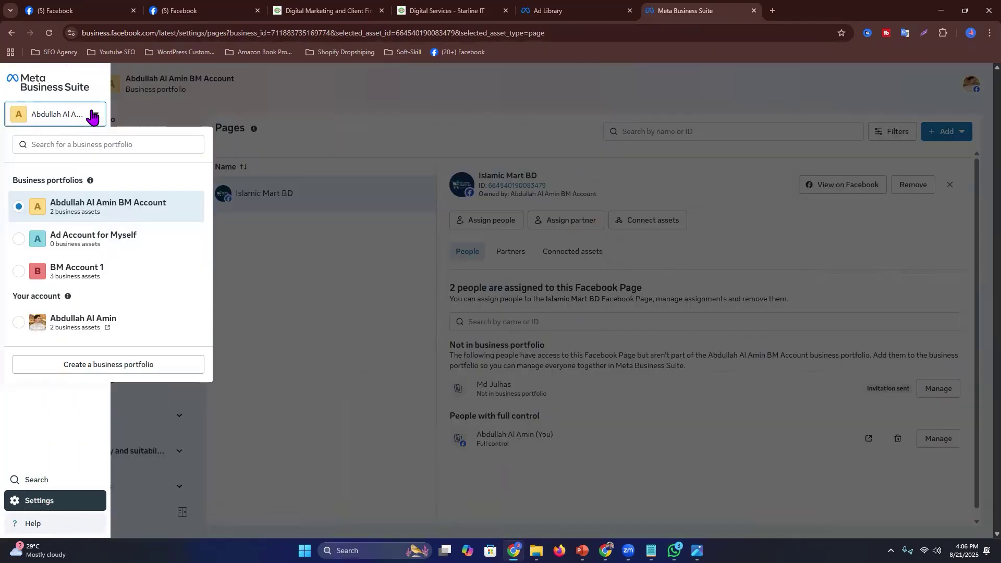
click(78, 276)
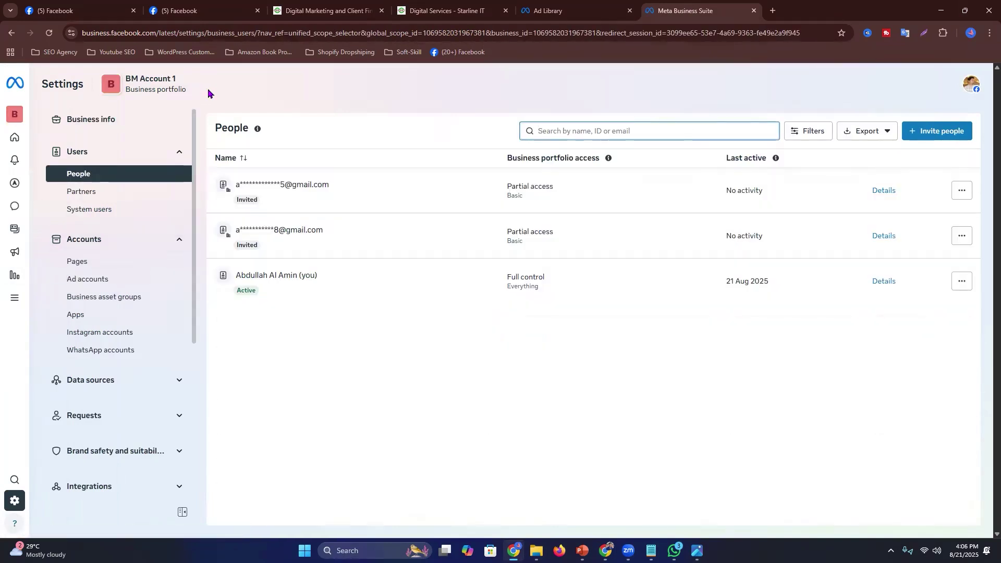
click(72, 262)
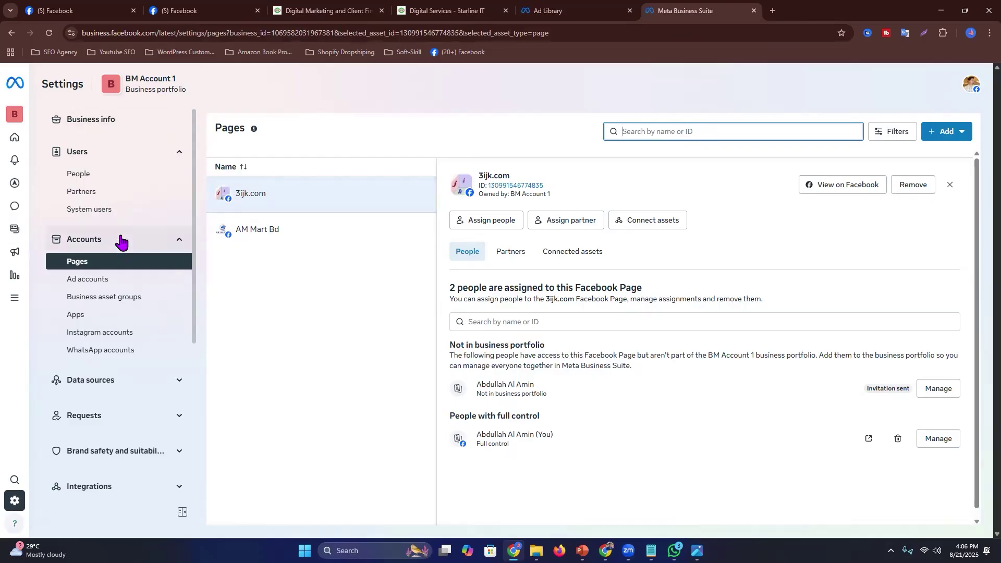
click(82, 131)
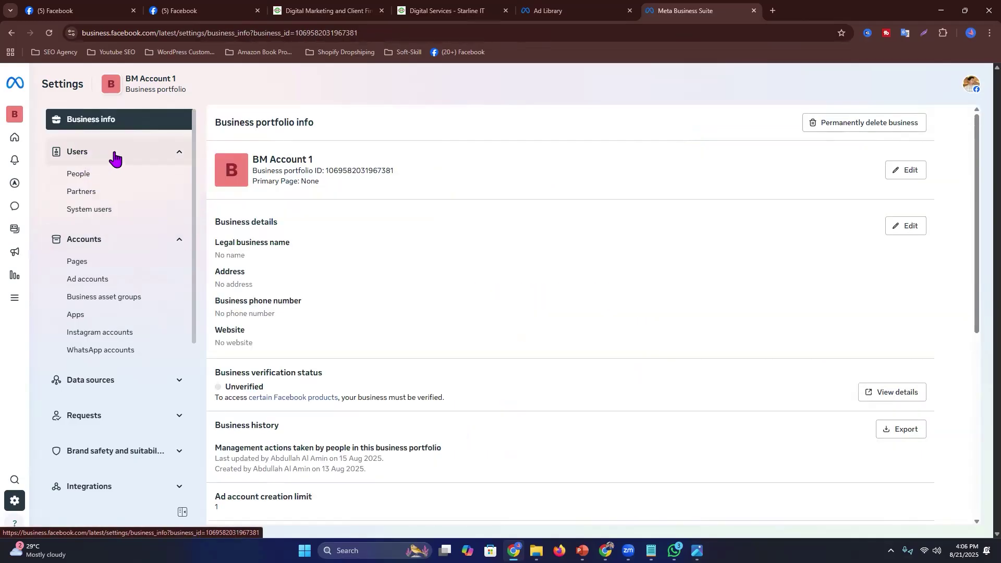
click(104, 154)
click(99, 154)
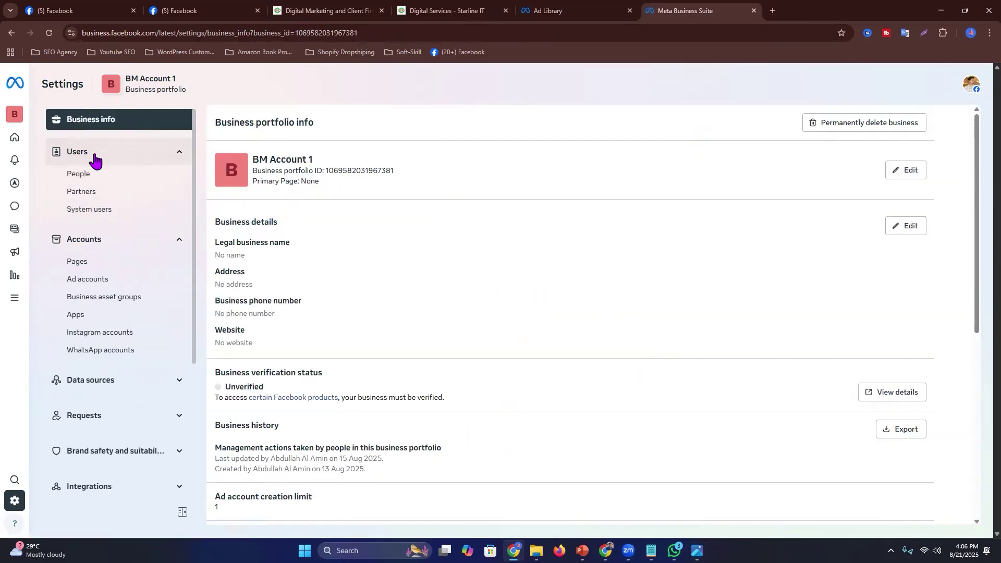
Step: View BM Account 1's partners, including Starlineitinstitute, and open the Add partner options
click(78, 193)
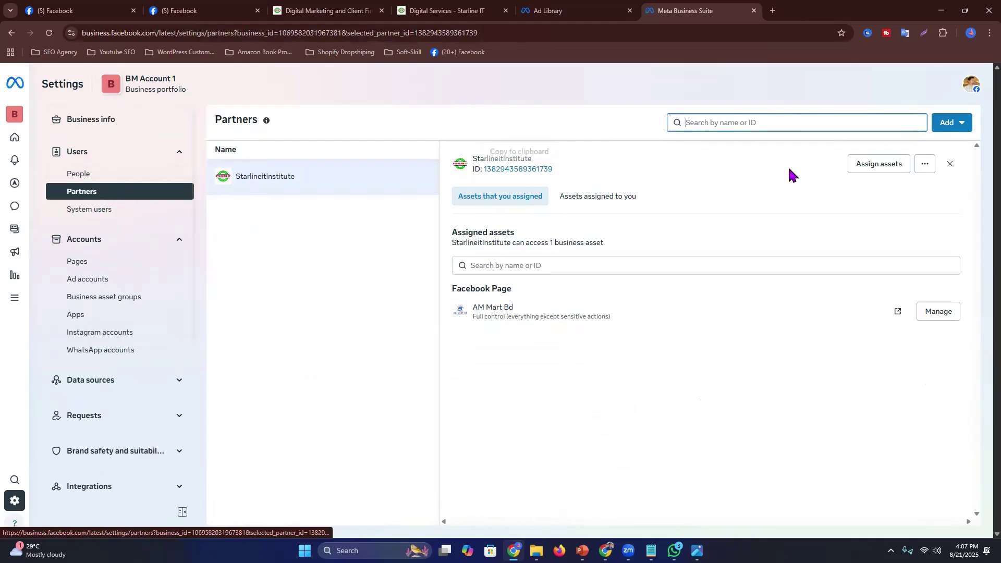
click(942, 124)
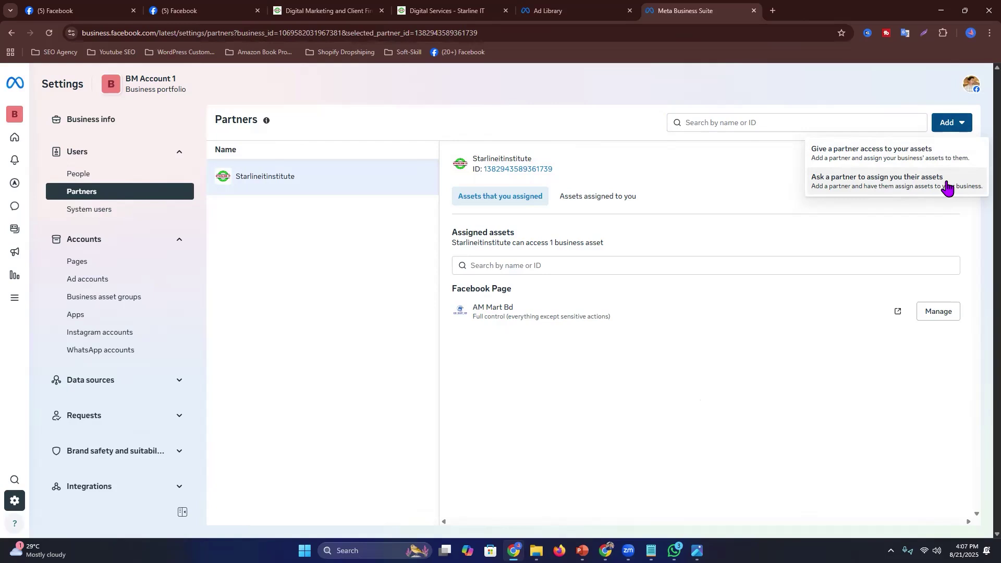
Step: Paste Starlineitinstitute's business ID as a new partner, submit, and cancel after the 'request couldn't be processed' error
click(900, 160)
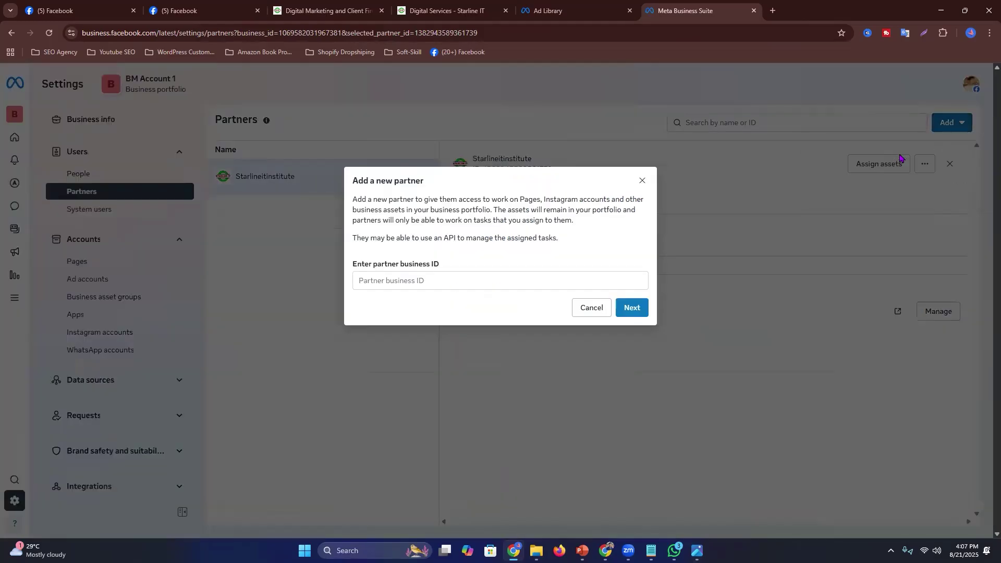
click(421, 282)
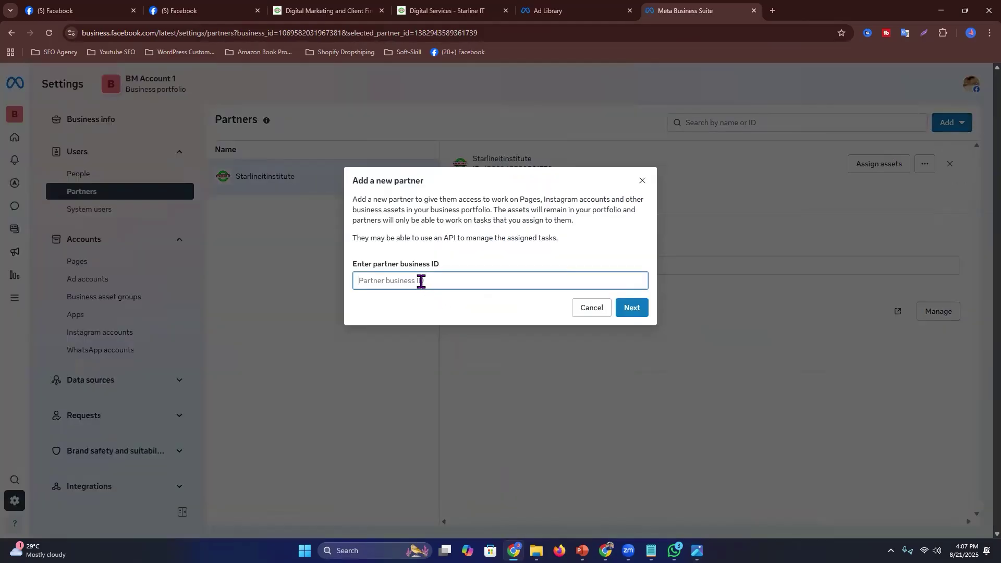
right_click(420, 281)
click(460, 409)
click(628, 312)
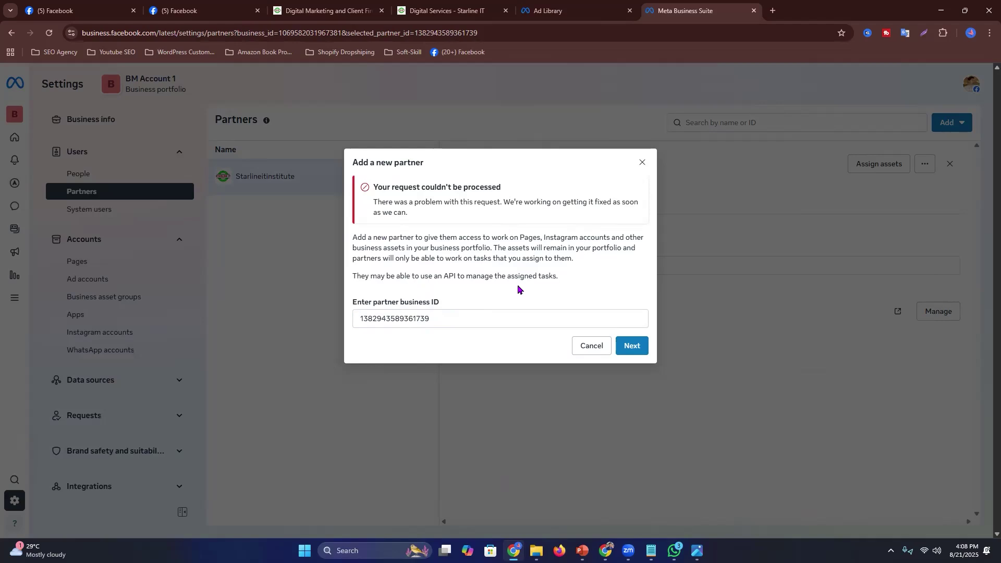
click(592, 346)
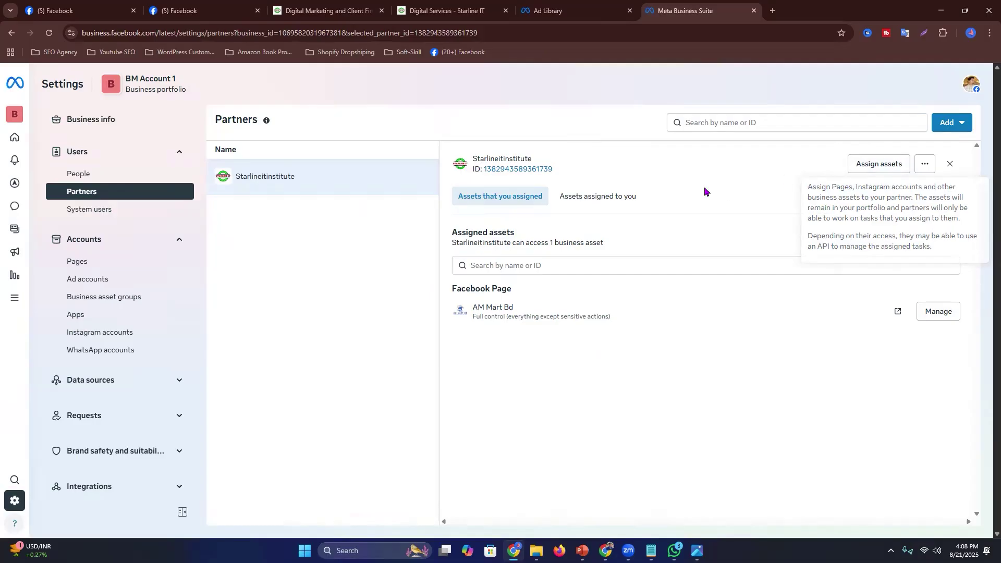
click(949, 125)
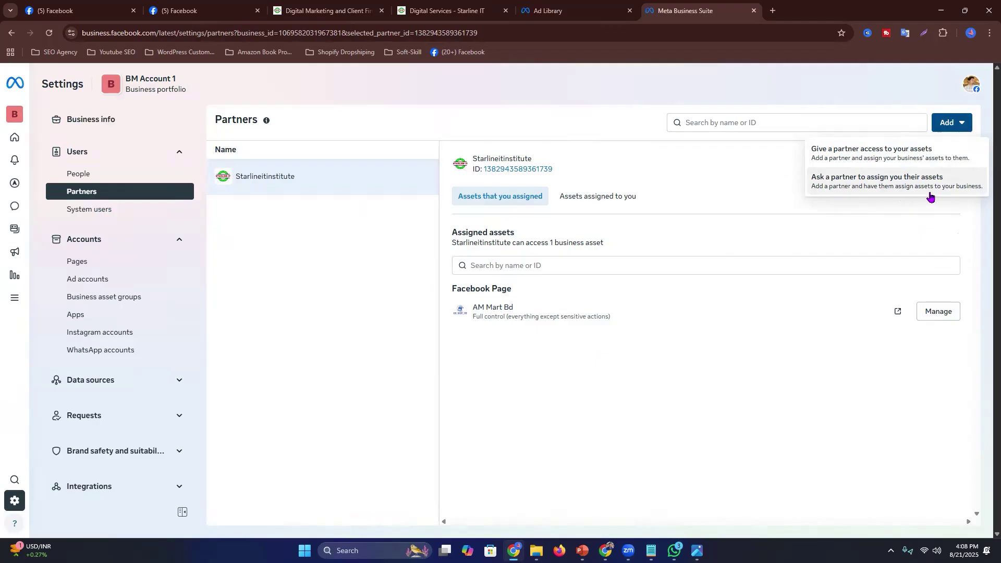
click(946, 187)
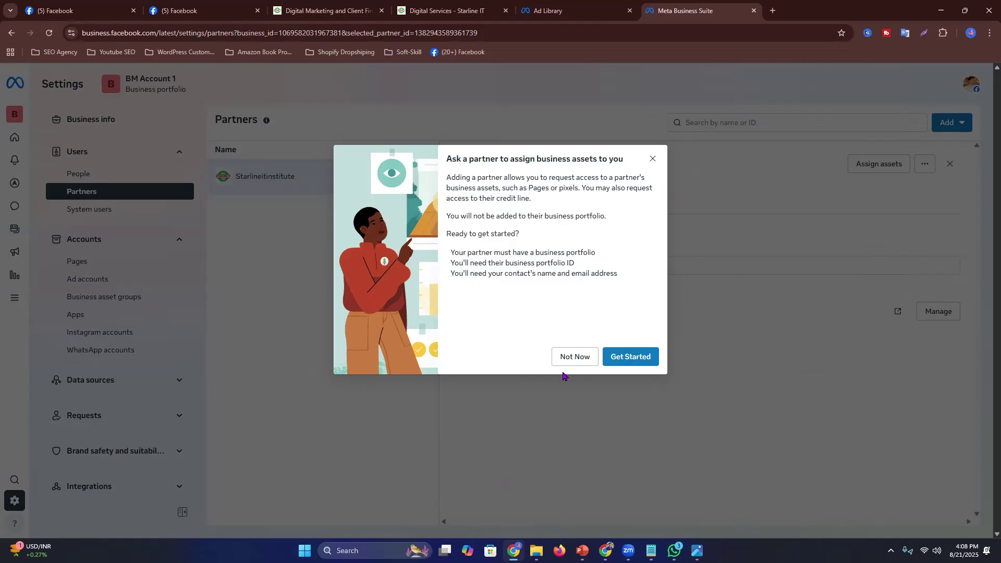
click(573, 356)
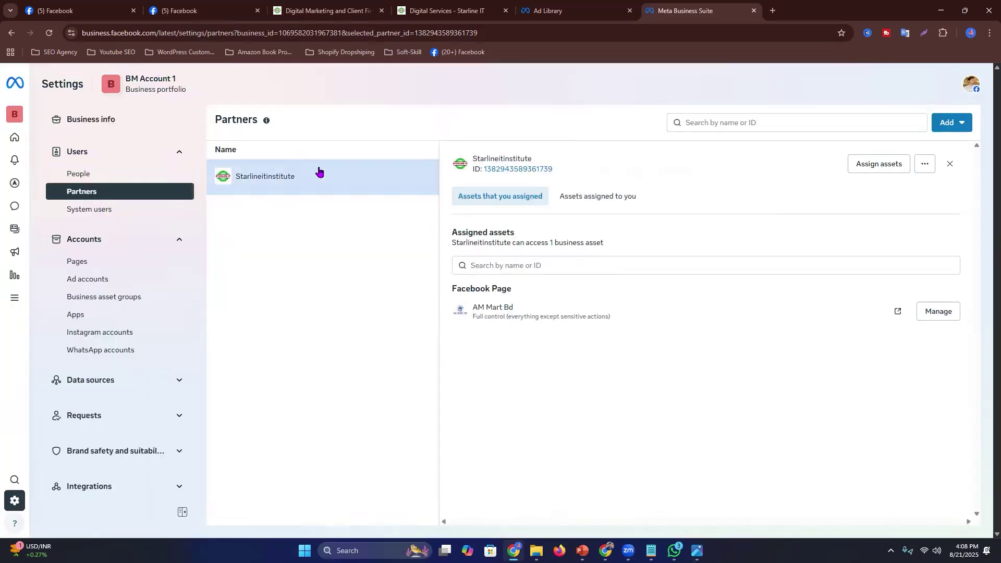
click(946, 123)
click(885, 150)
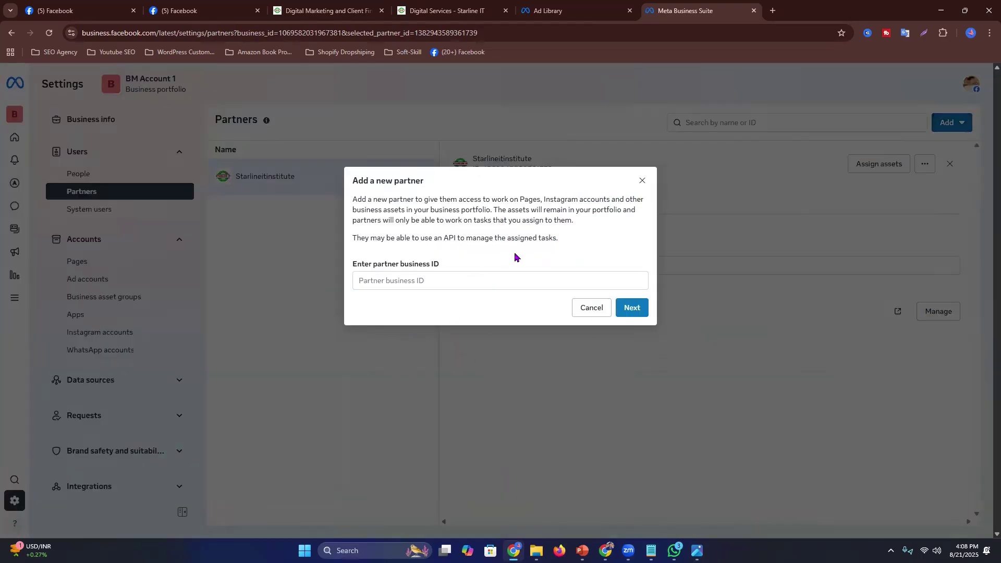
click(641, 183)
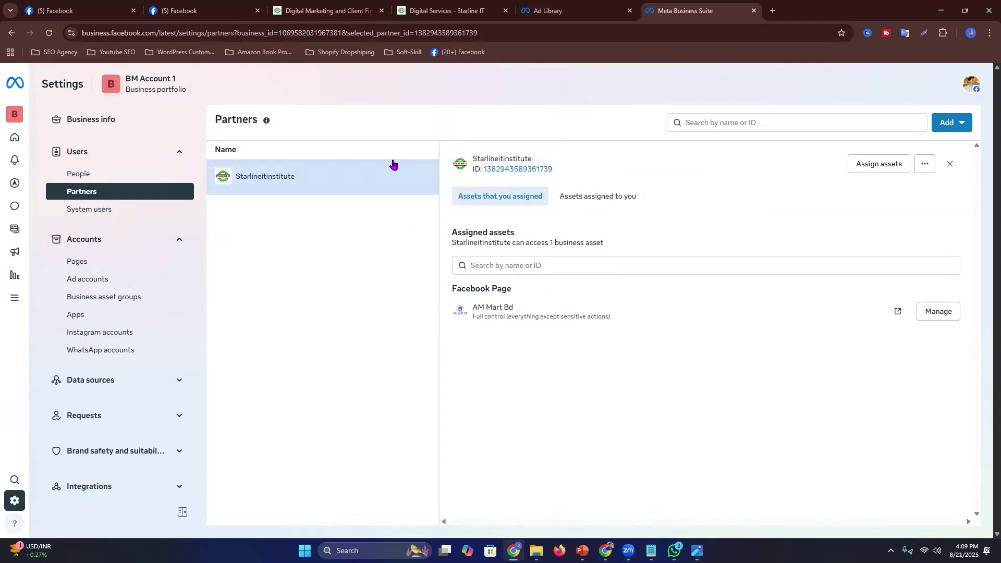
Step: Remove Starlineitinstitute from the BM Account 1 portfolio and confirm the partner removal
click(925, 163)
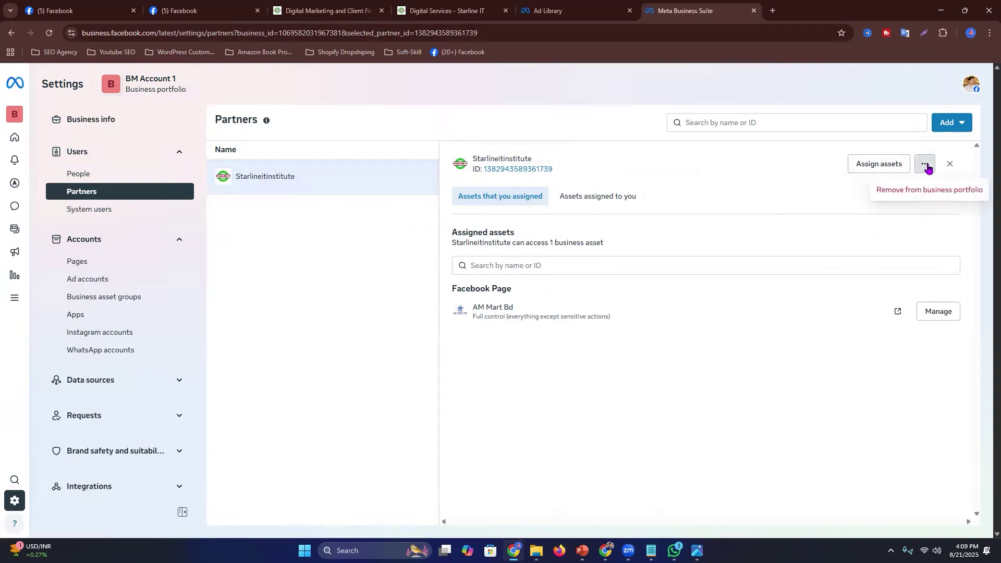
click(916, 191)
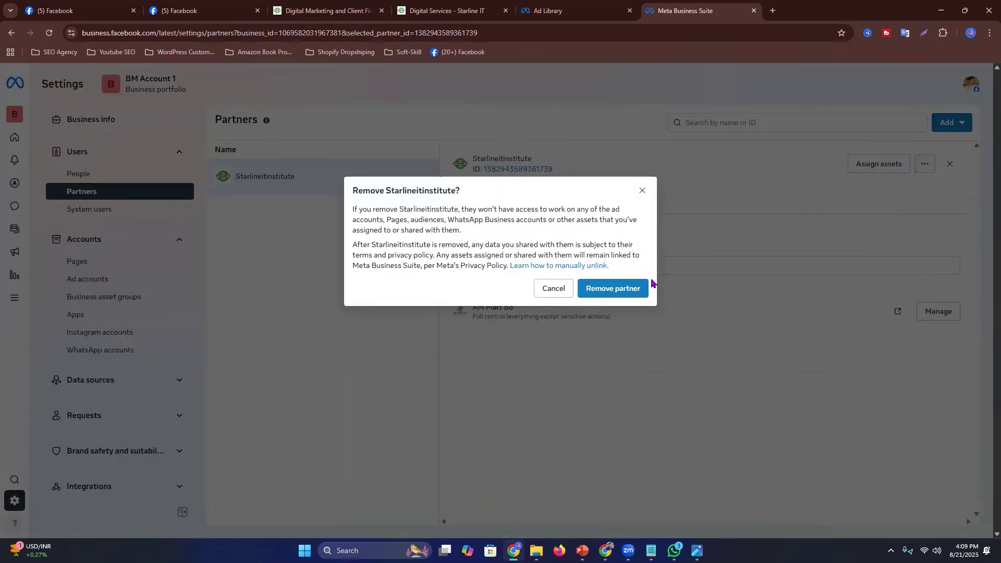
click(621, 288)
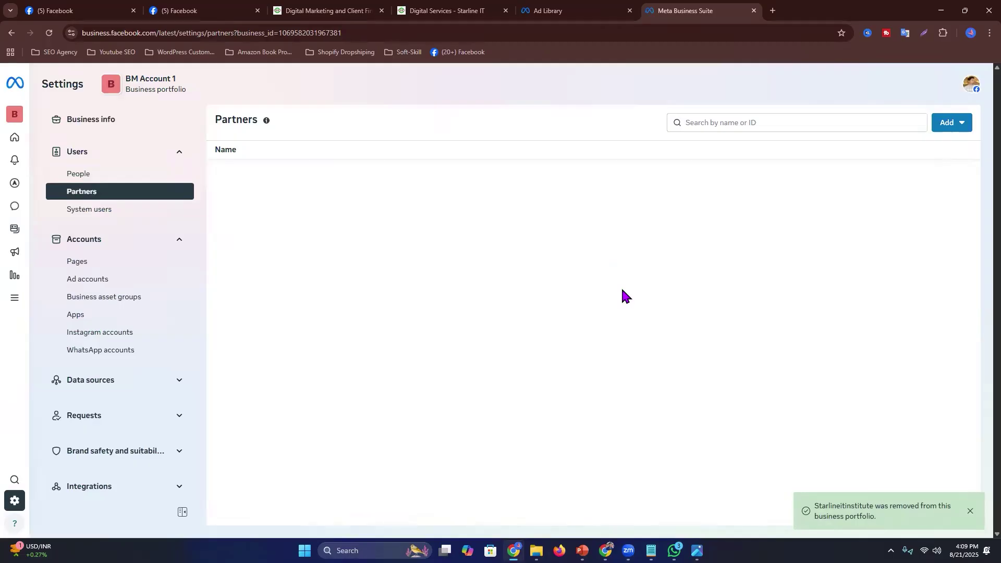
Step: Copy Starlineitinstitute's business portfolio ID from Business info, then bring up BM Account 1's partner-adding options
click(604, 550)
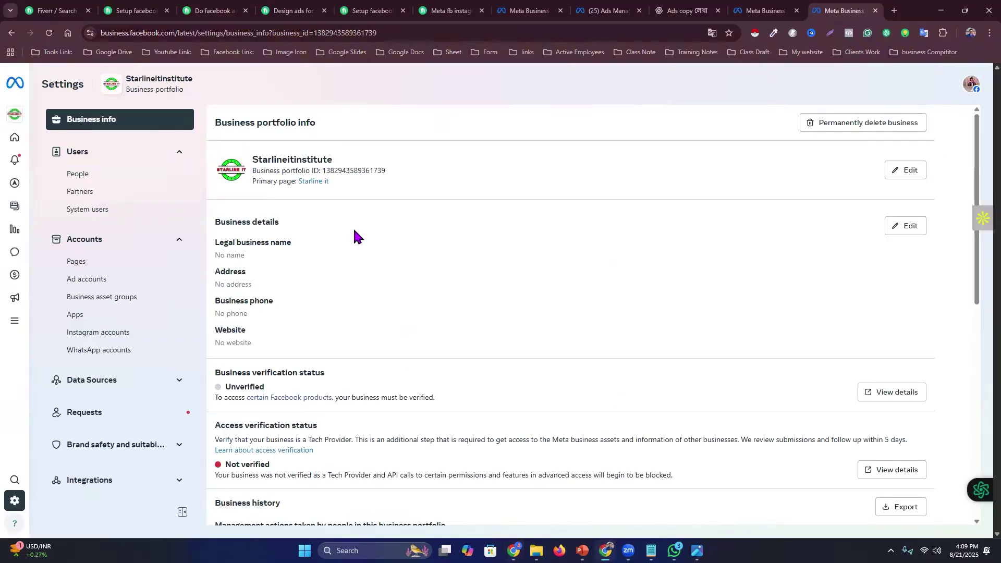
drag(322, 171, 388, 171)
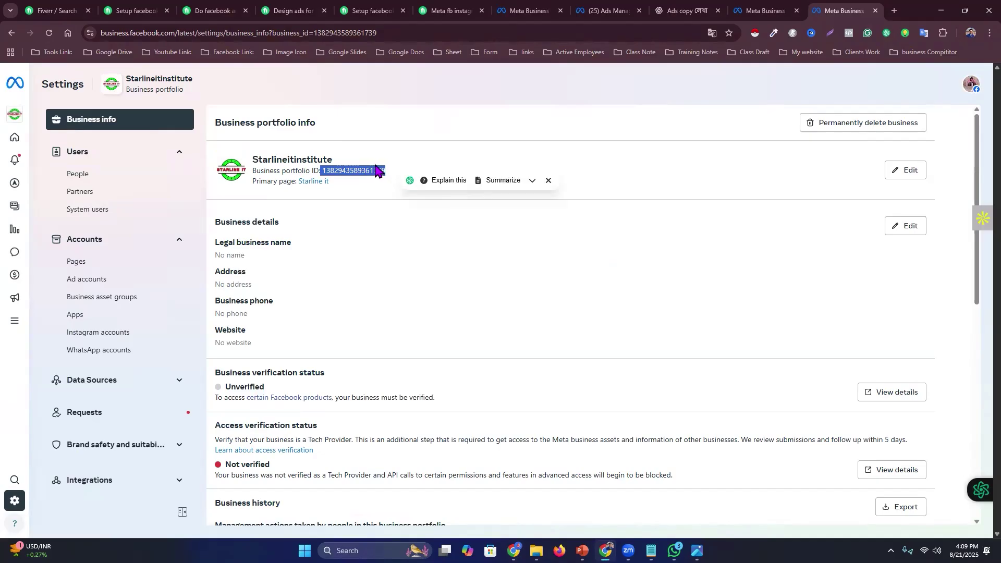
right_click(372, 165)
click(349, 168)
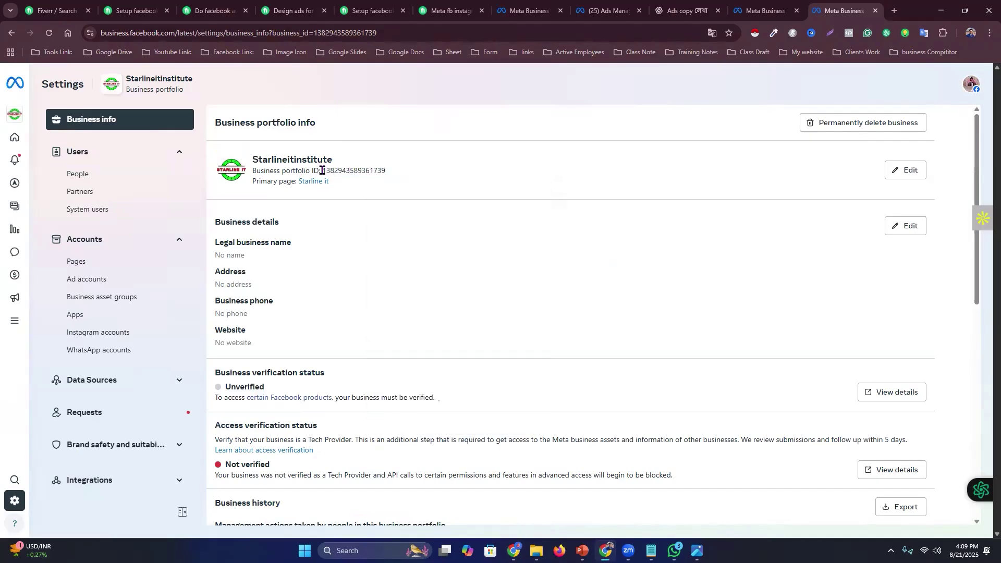
drag(323, 171, 383, 171)
right_click(384, 170)
key(Escape)
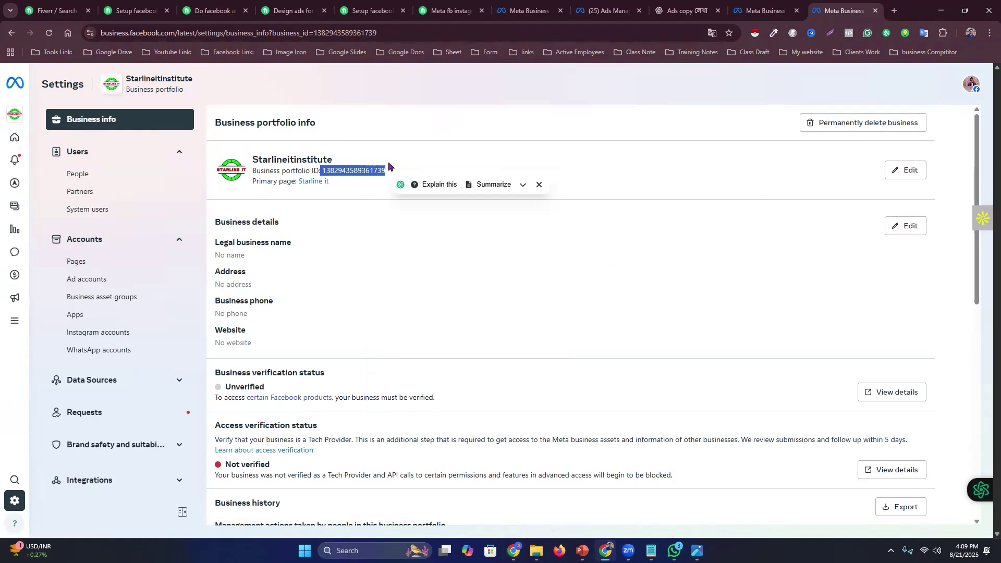
click(388, 166)
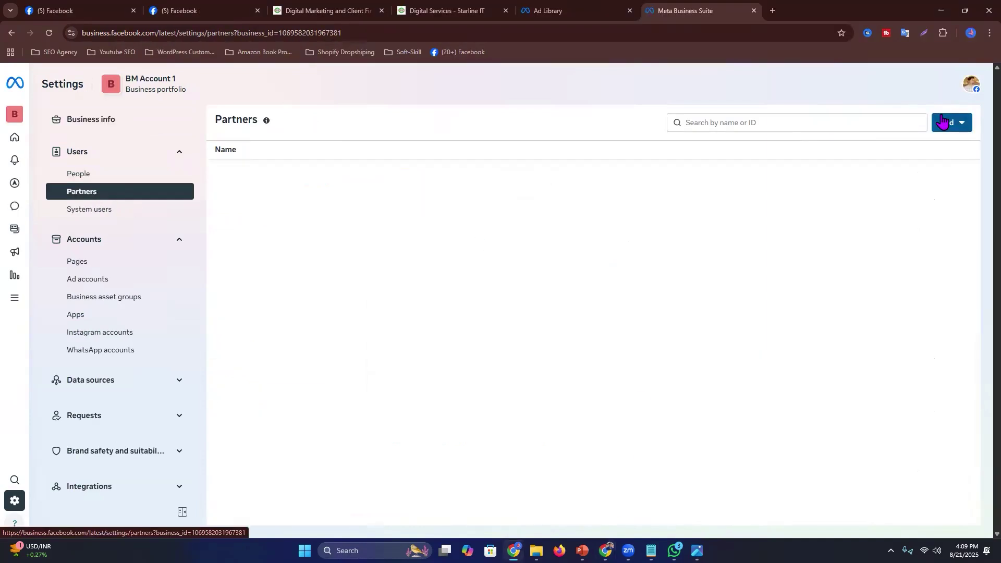
click(952, 122)
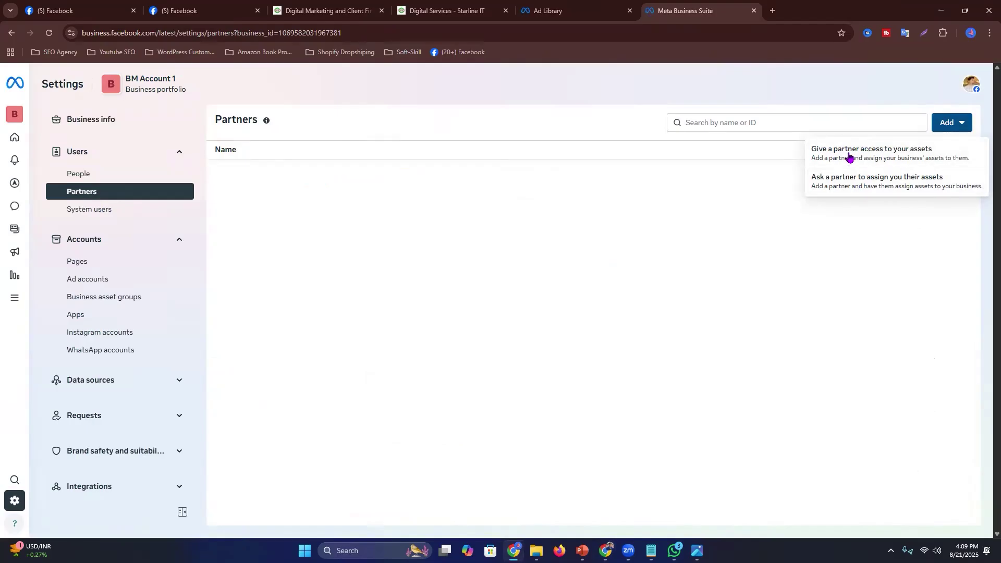
click(906, 156)
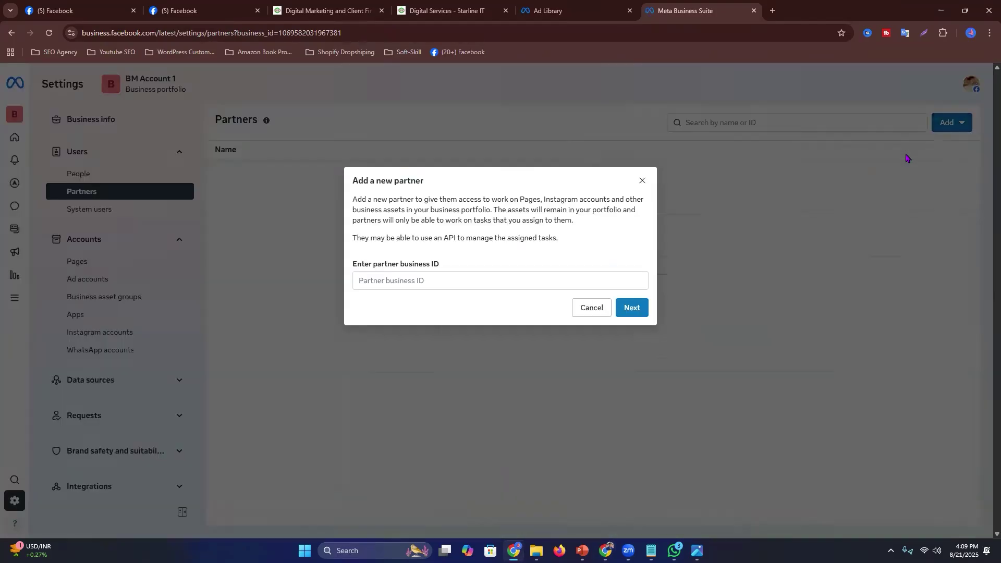
click(471, 281)
right_click(471, 279)
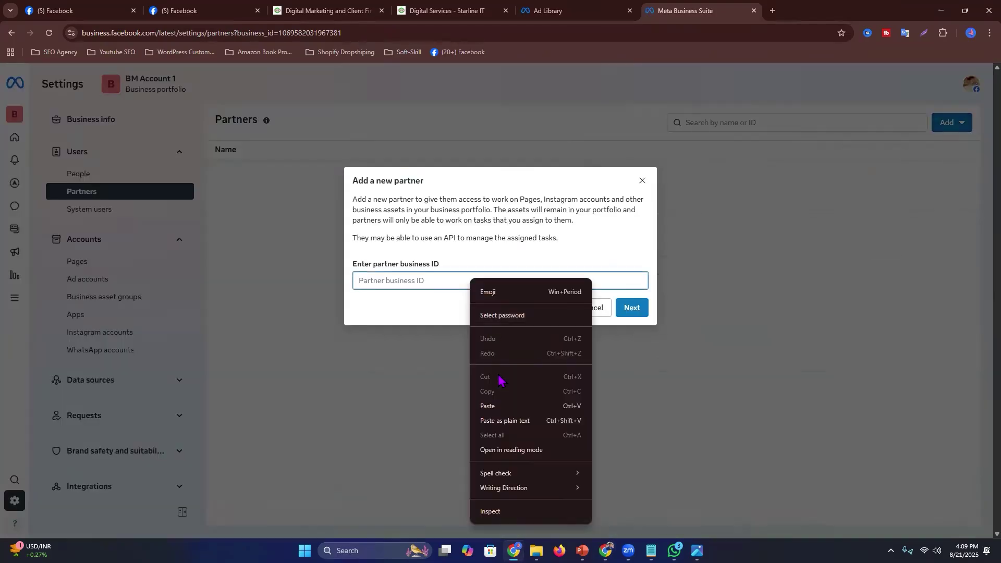
click(490, 406)
click(629, 309)
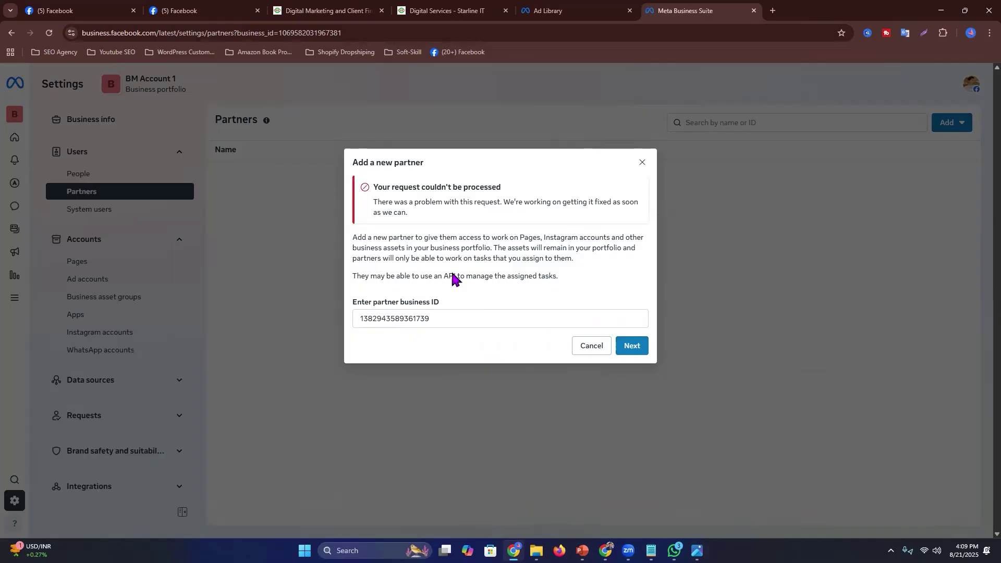
click(636, 347)
click(588, 347)
key(F5)
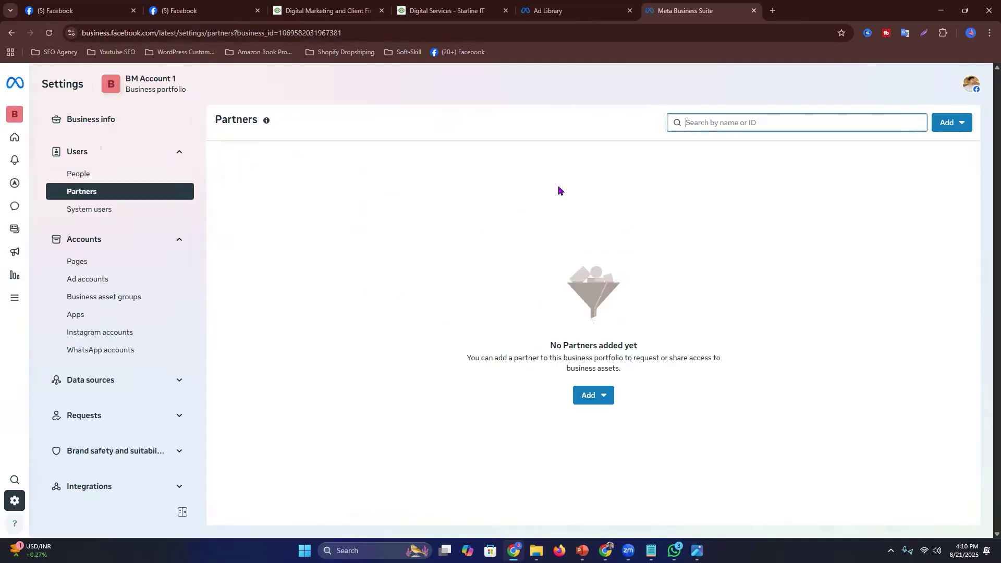
click(582, 402)
click(626, 423)
click(501, 280)
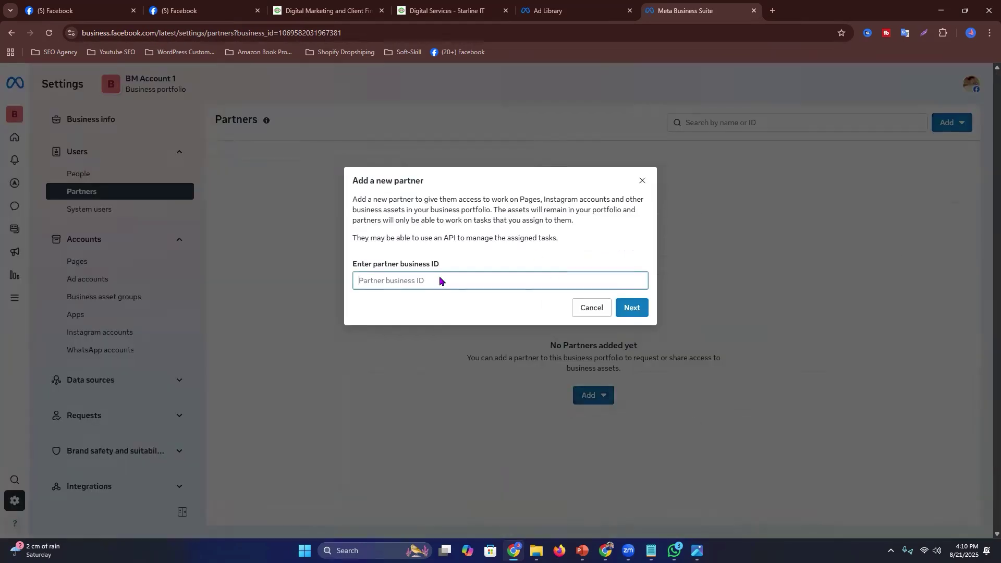
right_click(441, 280)
click(458, 404)
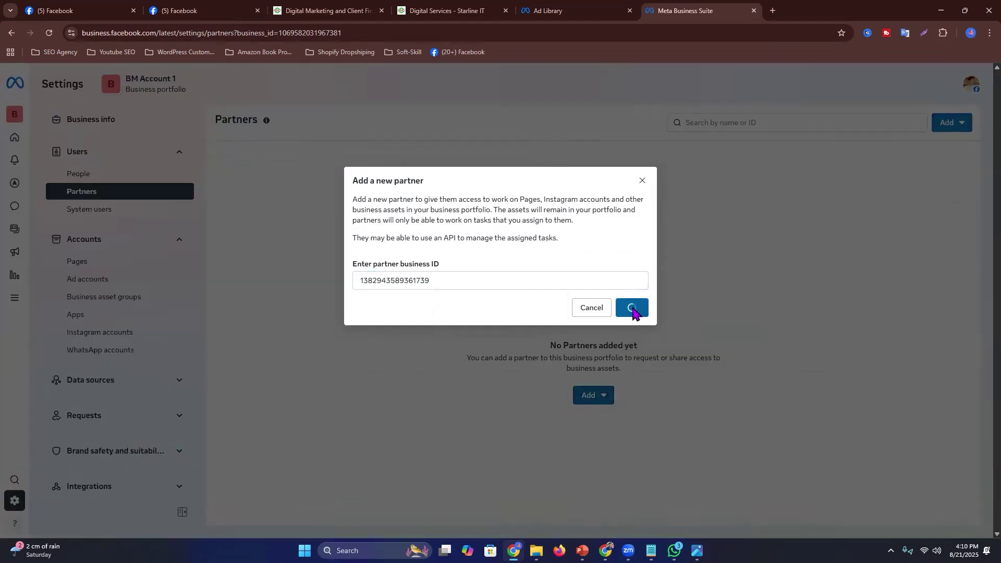
click(632, 307)
click(643, 162)
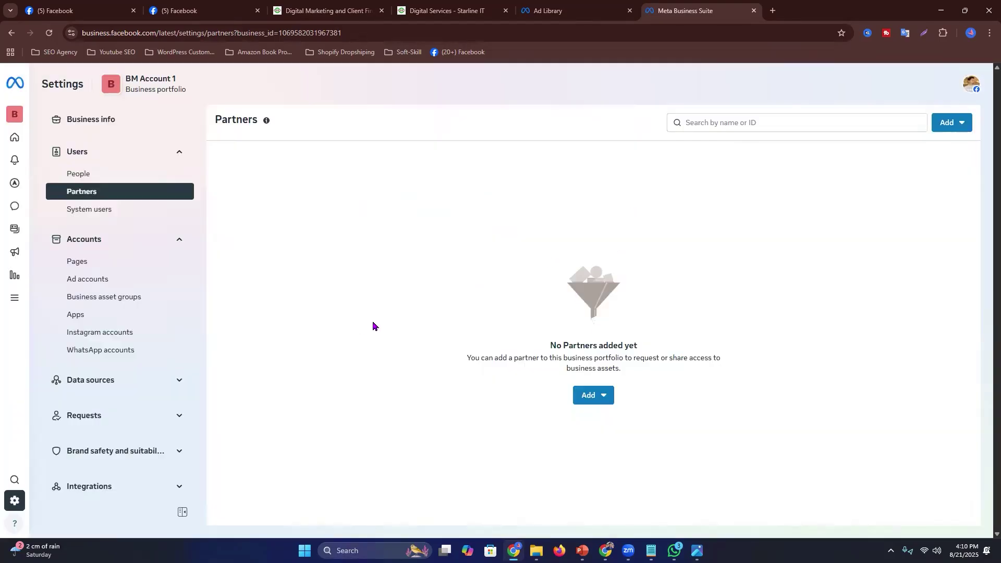
Step: Check Starlineitinstitute's Partners list and Add options, then return to the Facebook Ads Campaign presentation at slide 14
click(604, 550)
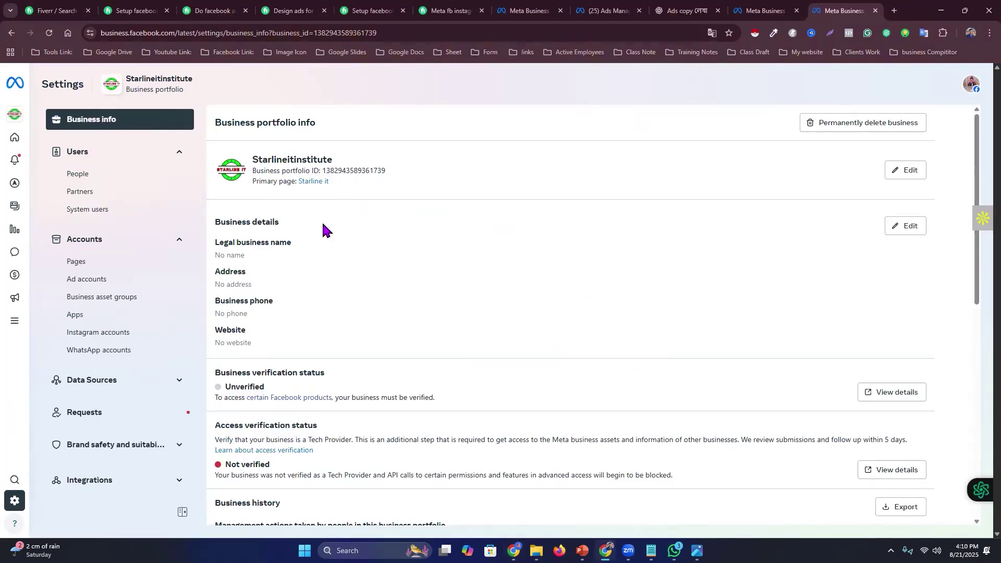
click(94, 193)
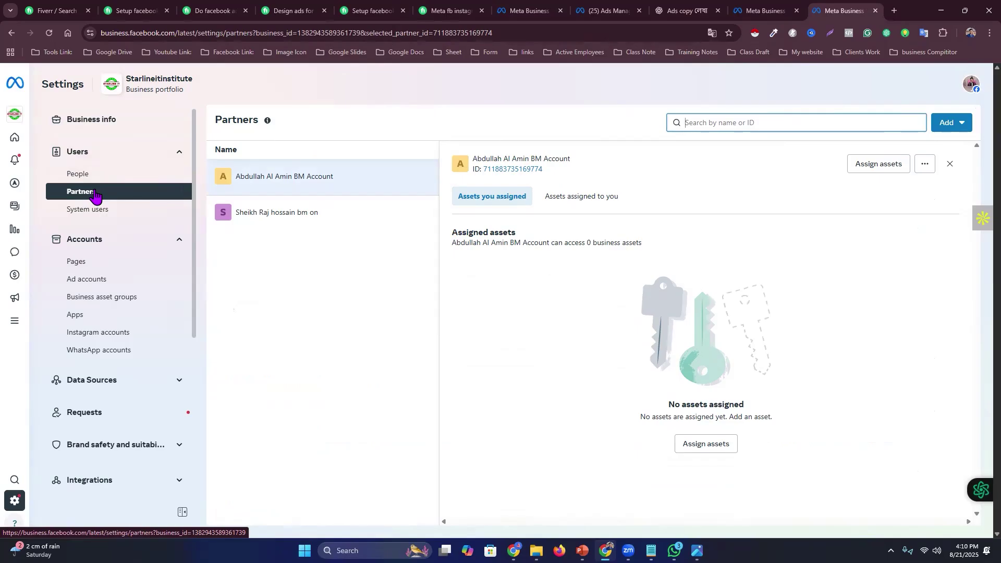
click(952, 126)
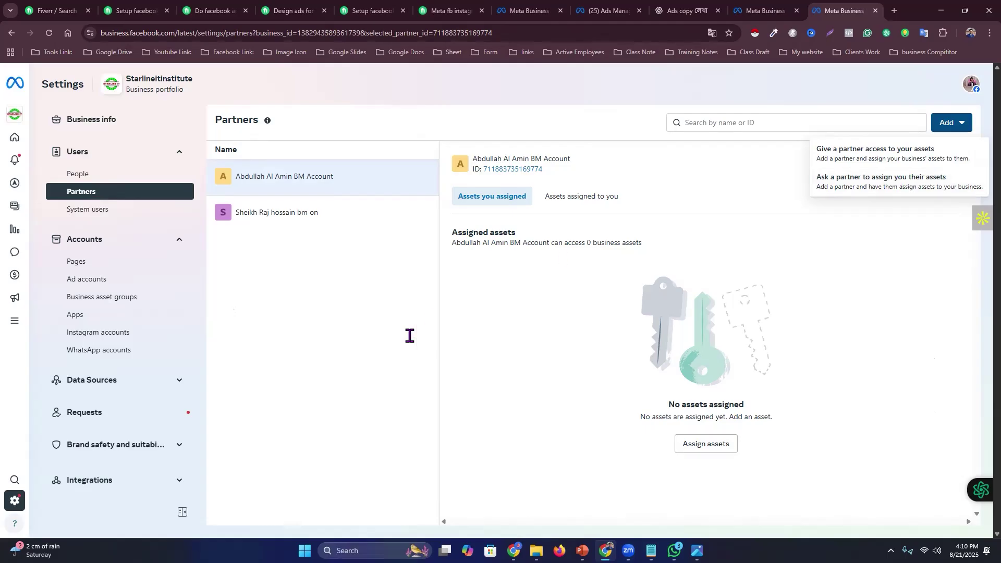
click(366, 285)
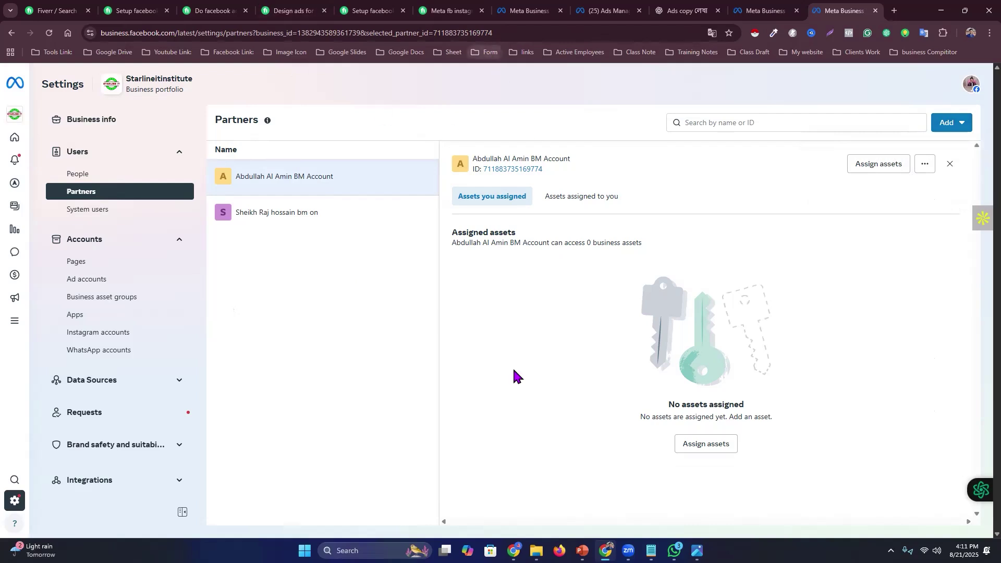
mouse_move(583, 549)
click(644, 496)
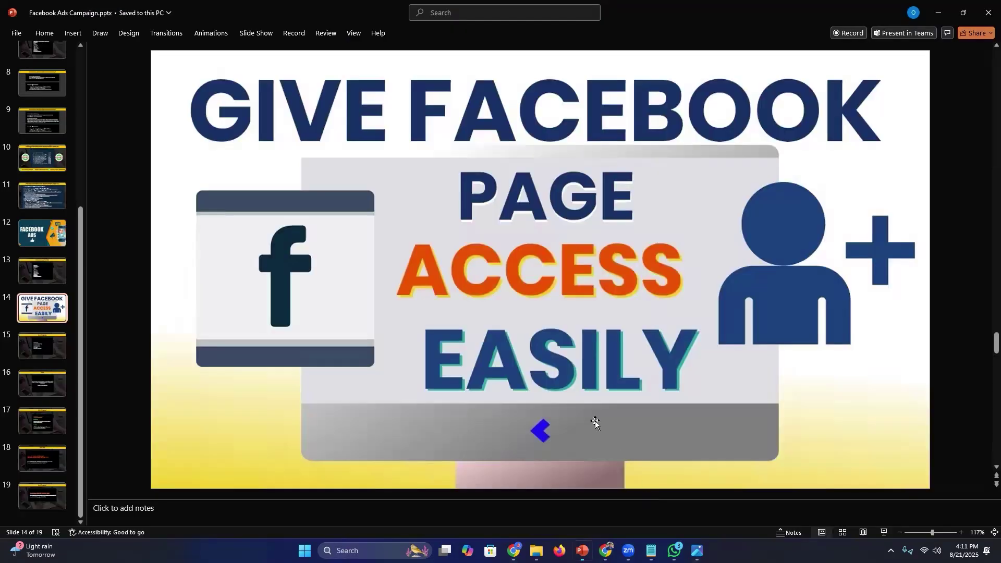
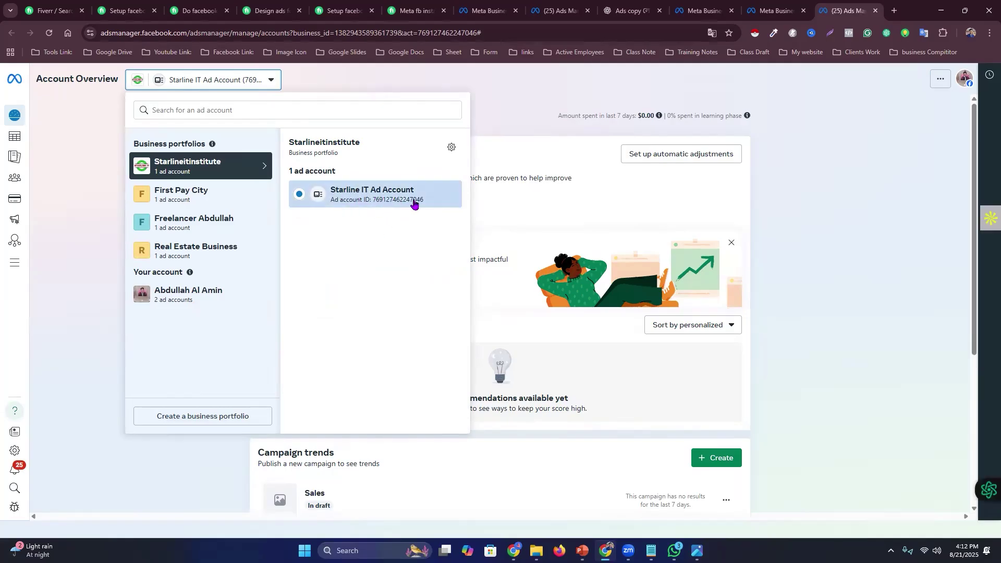
Step: Open the Starlineitinstitute portfolio's People settings from the ad account dropdown
click(452, 149)
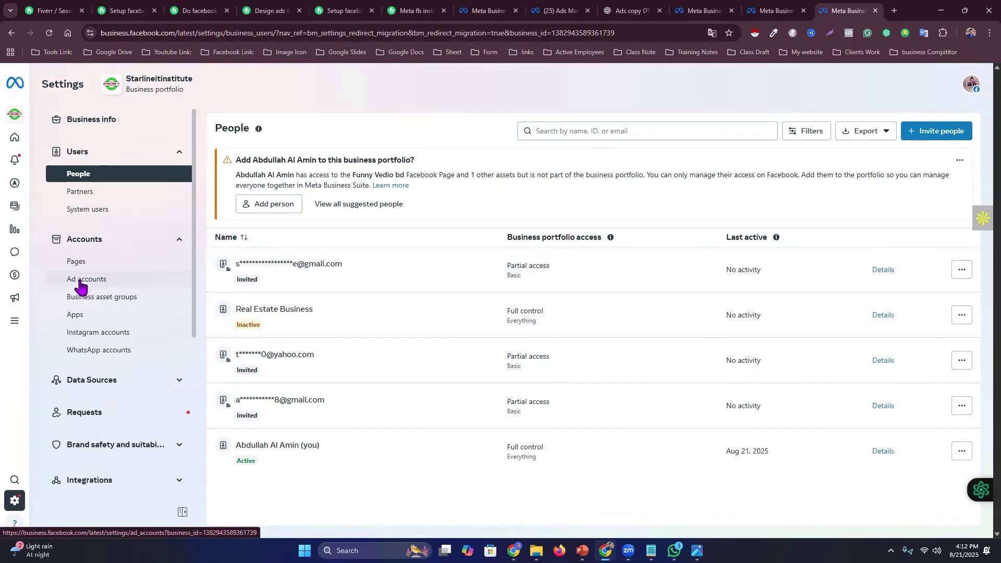
Step: Open the Starline IT Ad Account under Ad accounts and copy its account ID
click(81, 283)
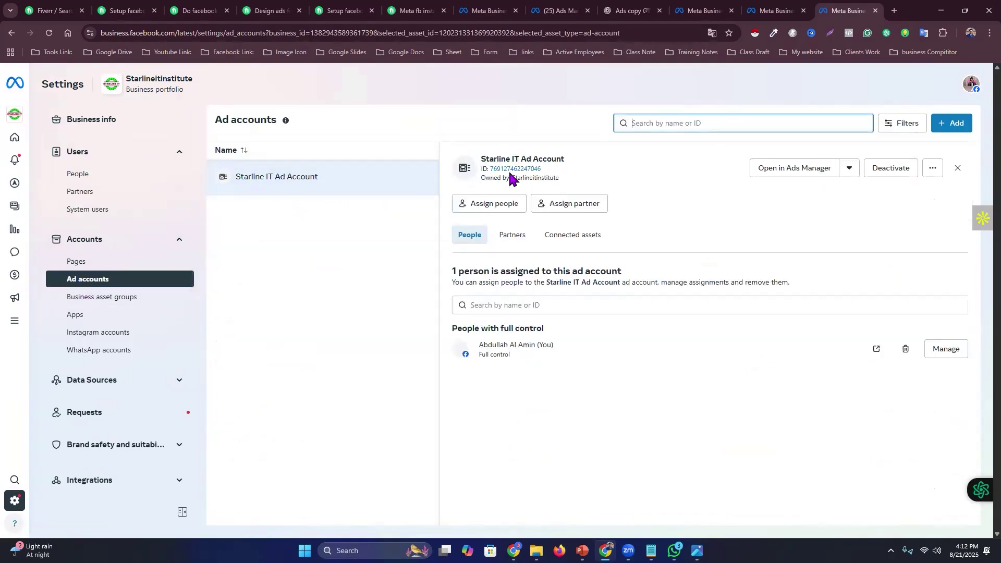
click(540, 169)
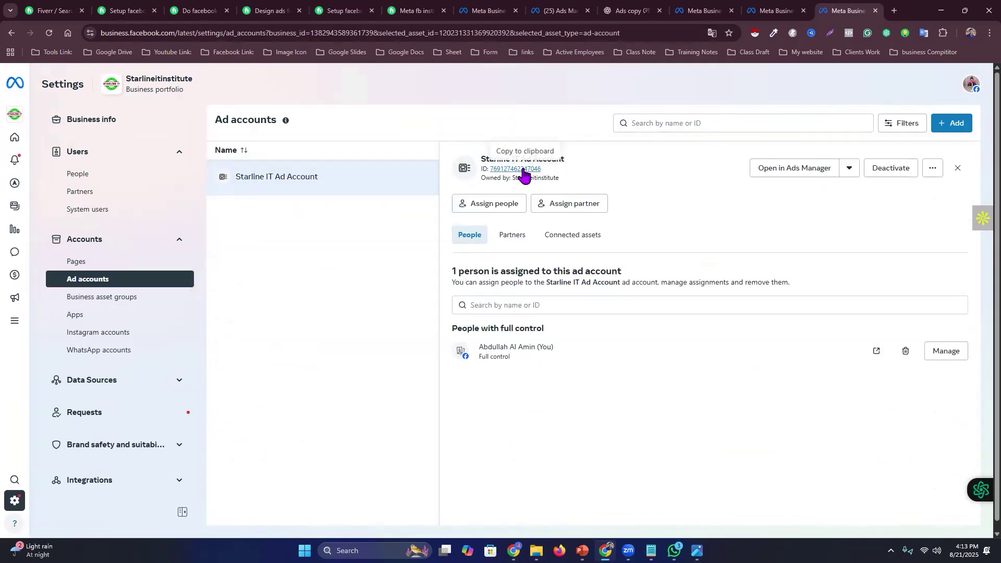
click(523, 172)
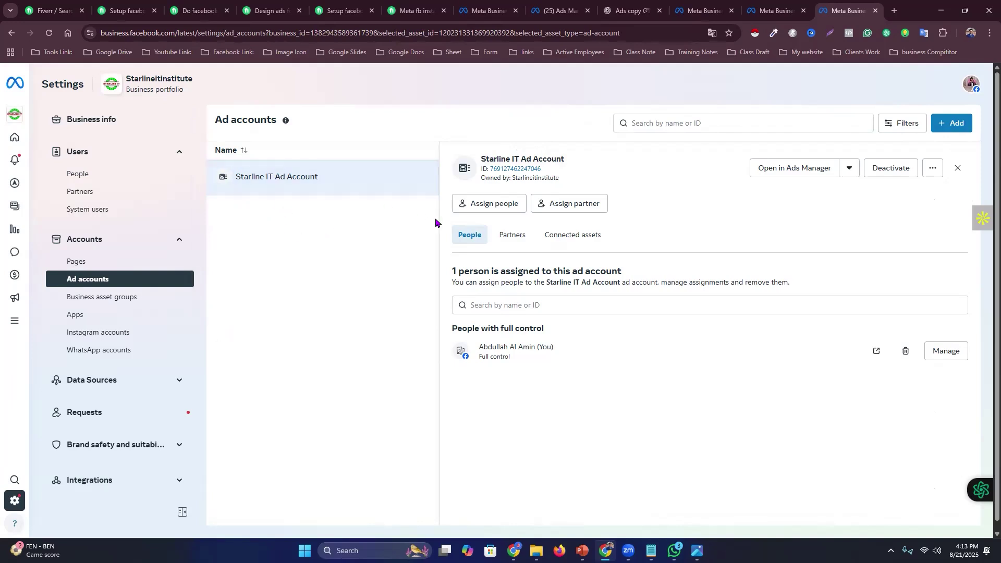
Step: Copy the business portfolio ID from Business info, then view Partners and the portfolio list
click(90, 123)
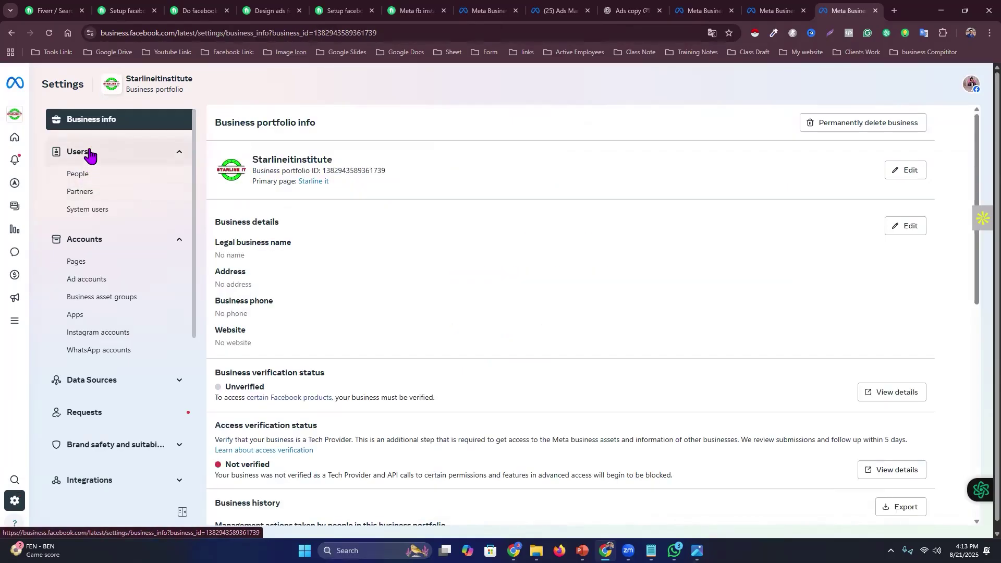
click(86, 194)
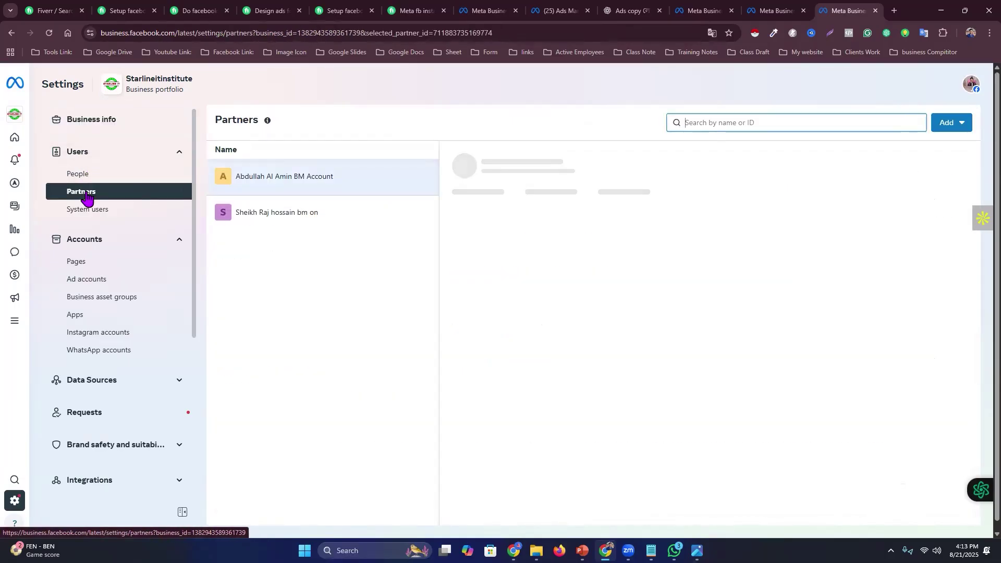
click(102, 122)
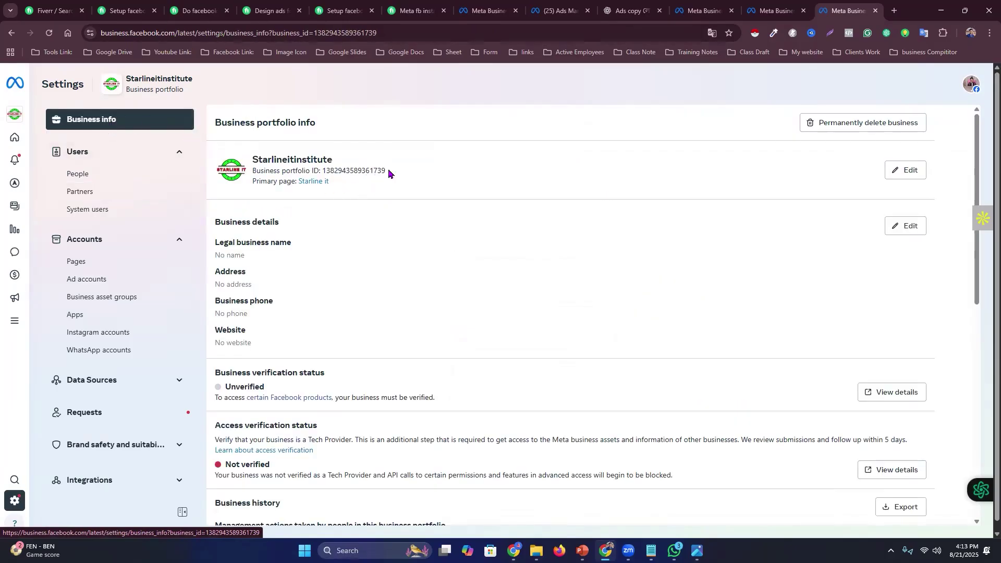
drag(389, 172, 319, 174)
right_click(334, 169)
click(363, 184)
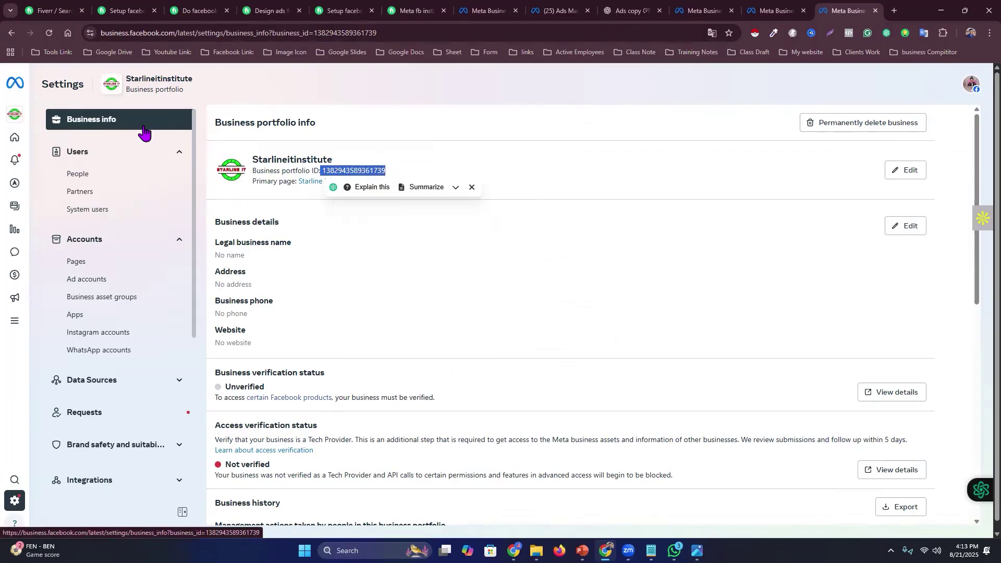
click(394, 160)
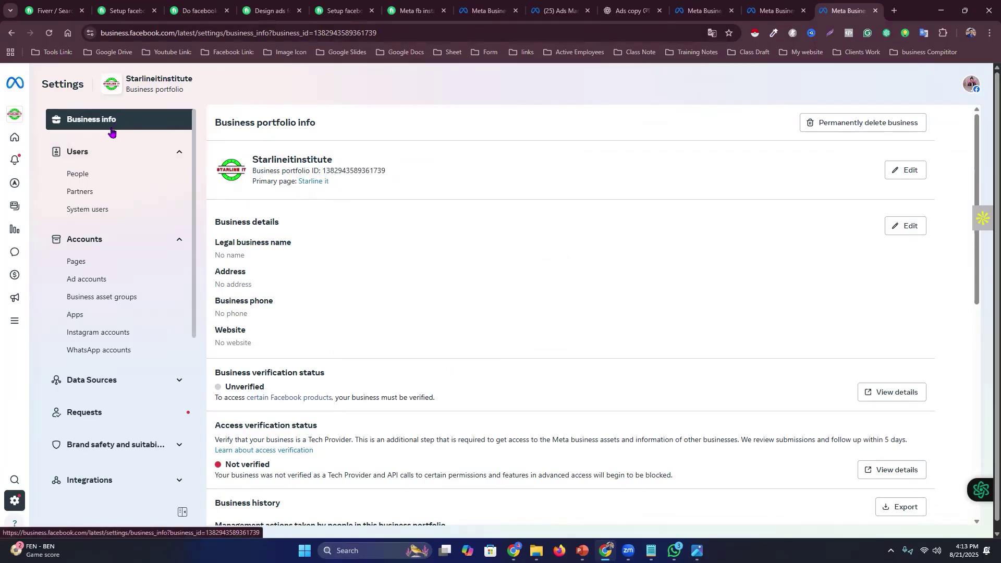
click(84, 191)
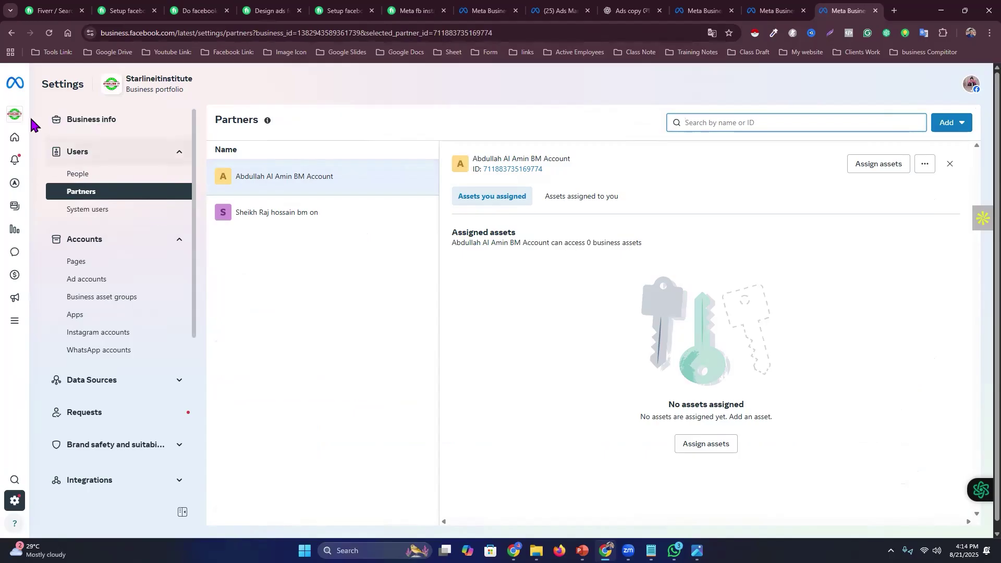
click(89, 115)
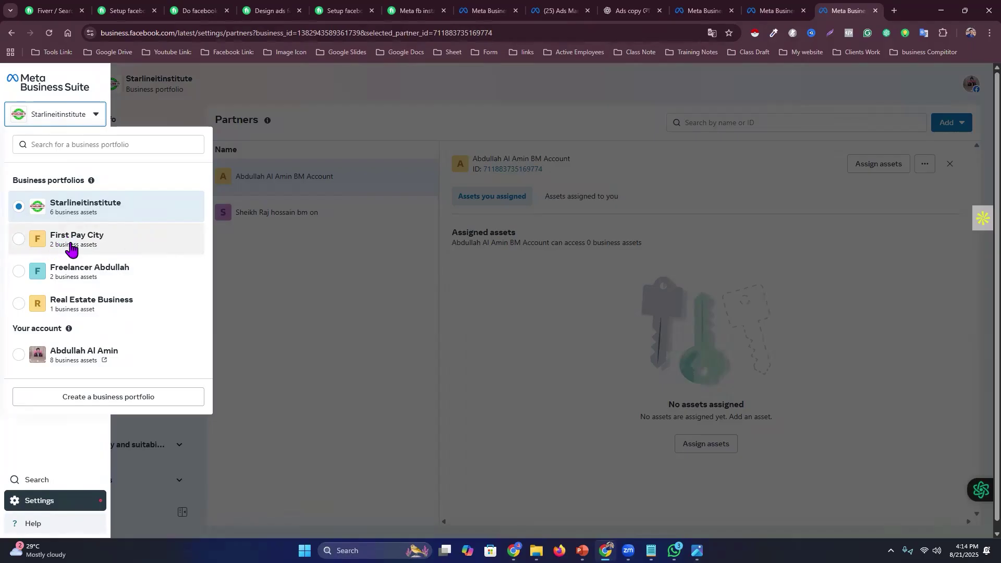
Step: Switch to First Pay City, close the two-factor authentication tab, and return to slide 14
click(71, 245)
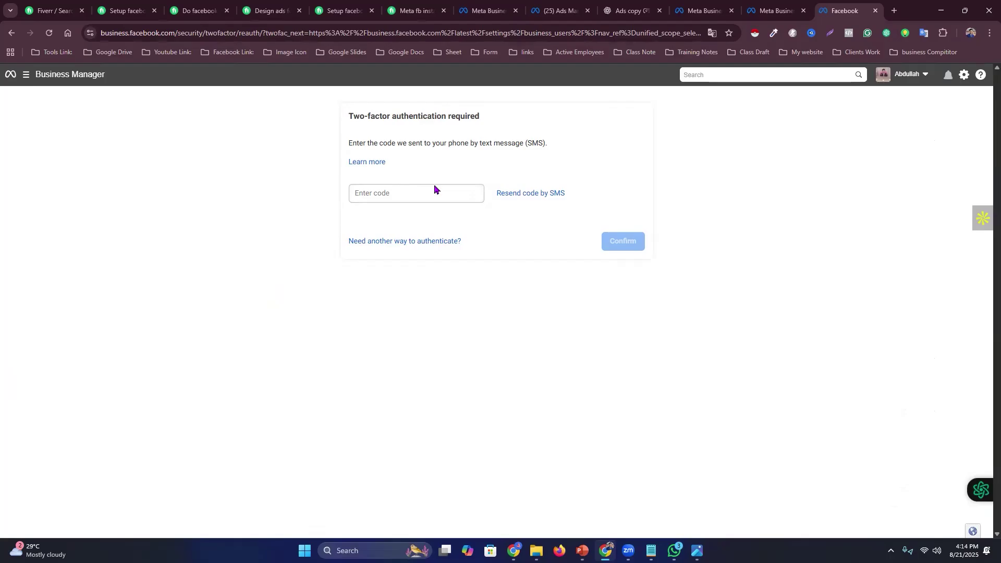
click(875, 11)
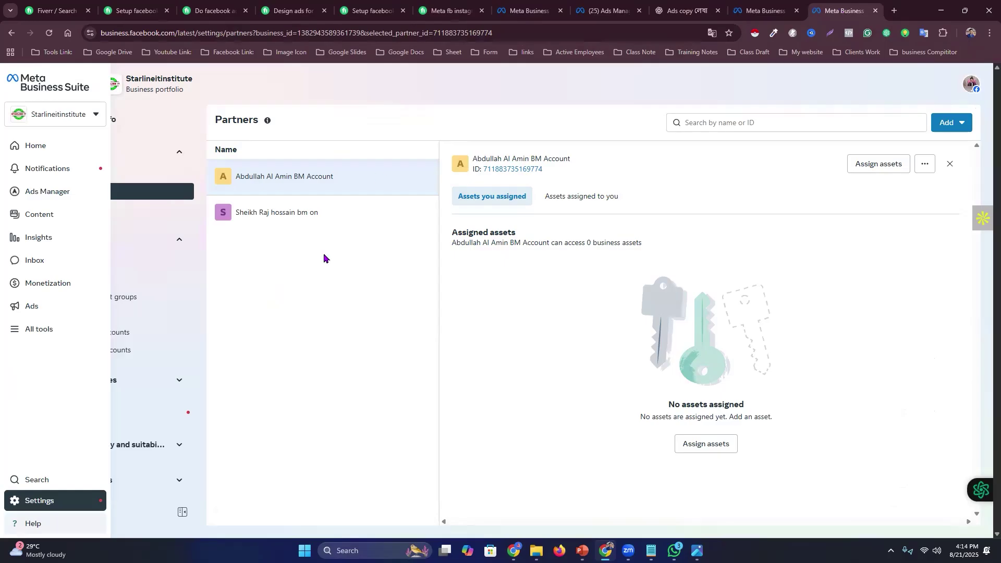
click(583, 550)
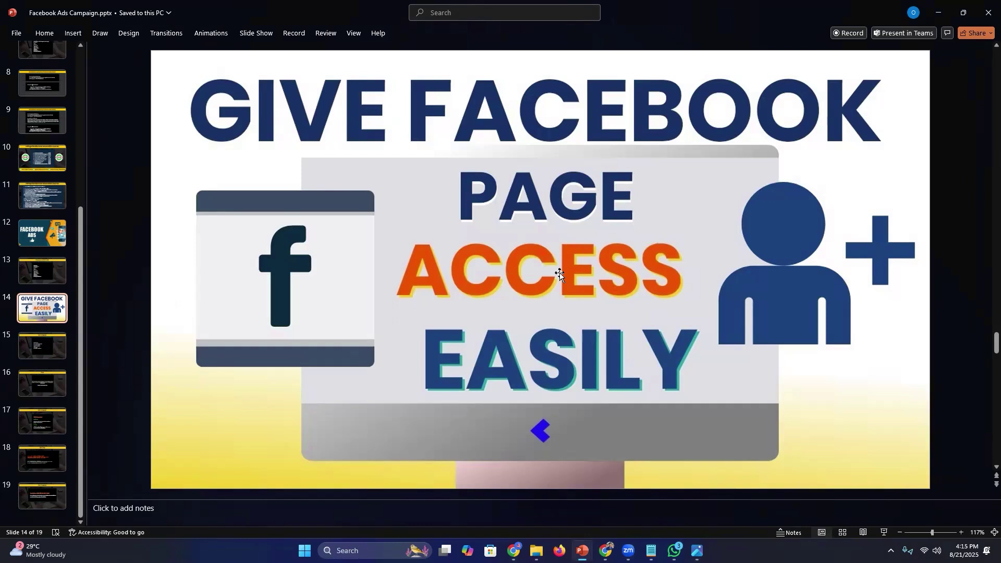
Step: View the Ads Campaign slide 15, then return to the Meta Business Suite Partners page
click(44, 352)
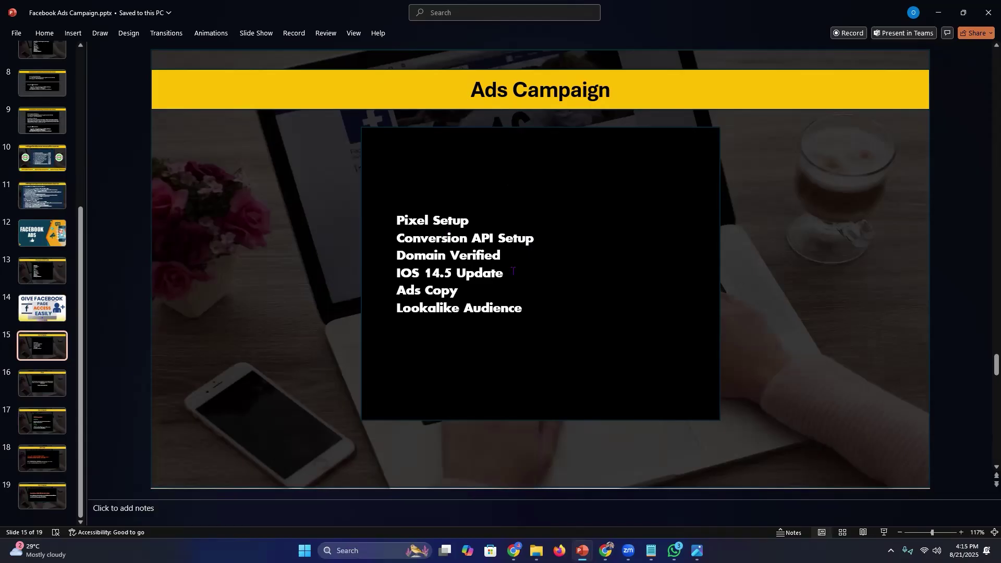
drag(81, 275, 73, 116)
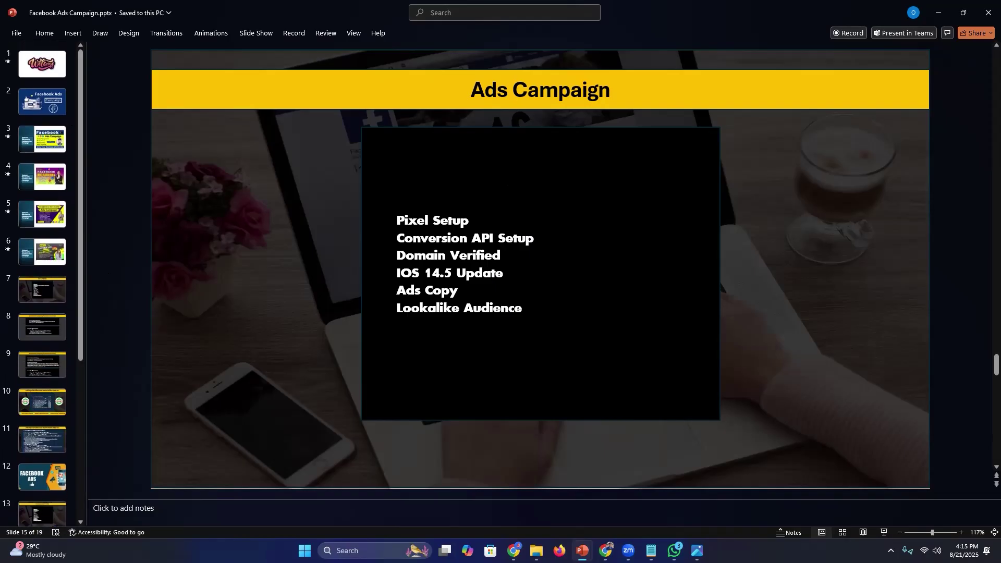
click(513, 551)
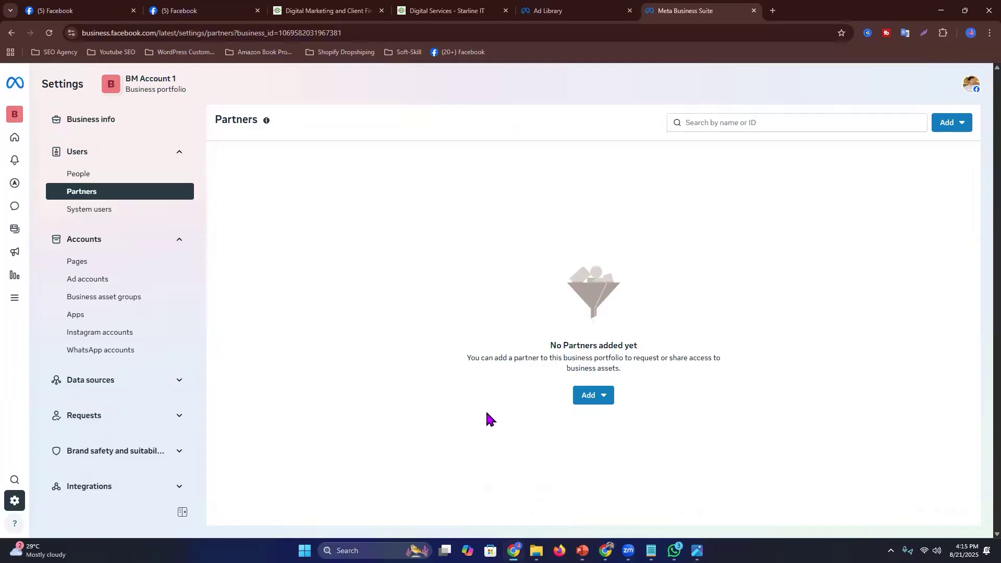
Step: Bring up the Fiverr facebook ads setup gig in the browser
click(605, 551)
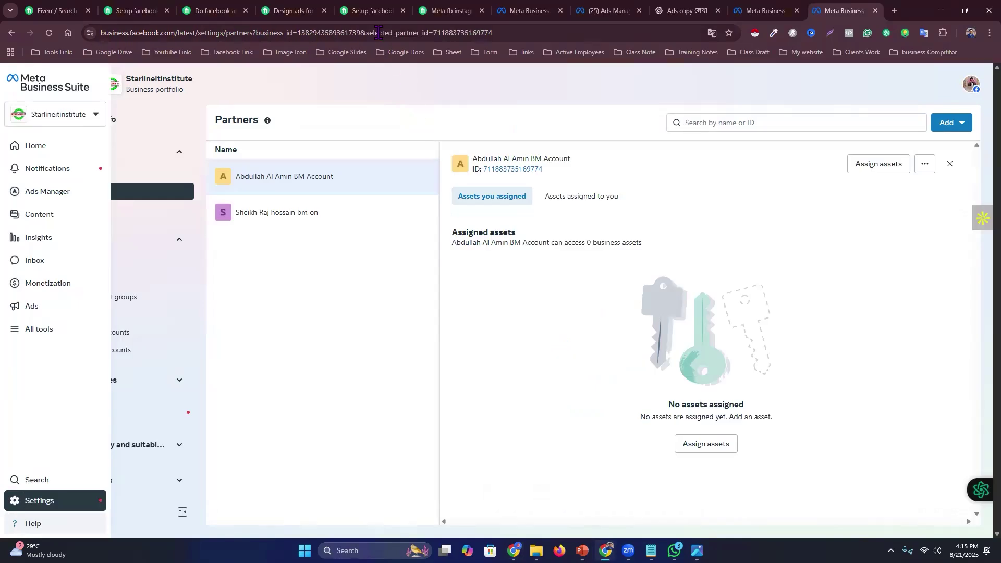
click(372, 11)
scroll(235, 347, up, 3)
scroll(235, 347, up, 2)
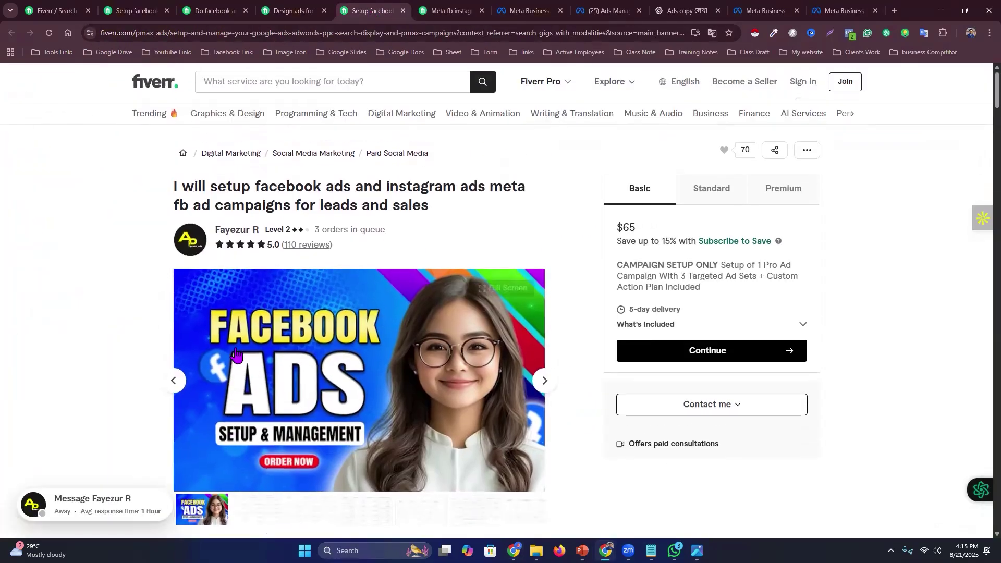
scroll(282, 313, down, 1)
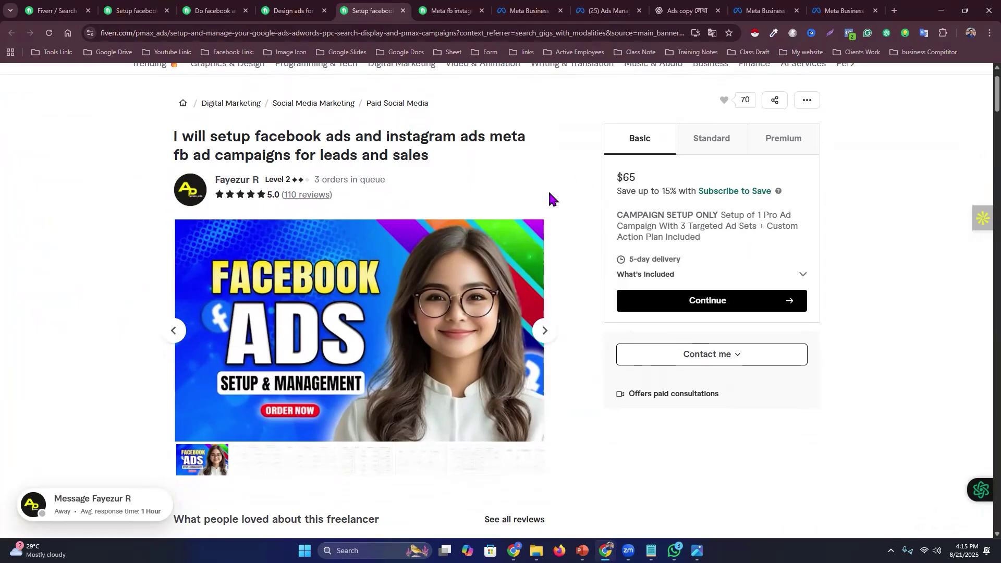
scroll(548, 193, up, 1)
Step: Compare its Basic, Standard ($295) and Premium packages, then open the second facebook ads gig
click(723, 207)
click(769, 199)
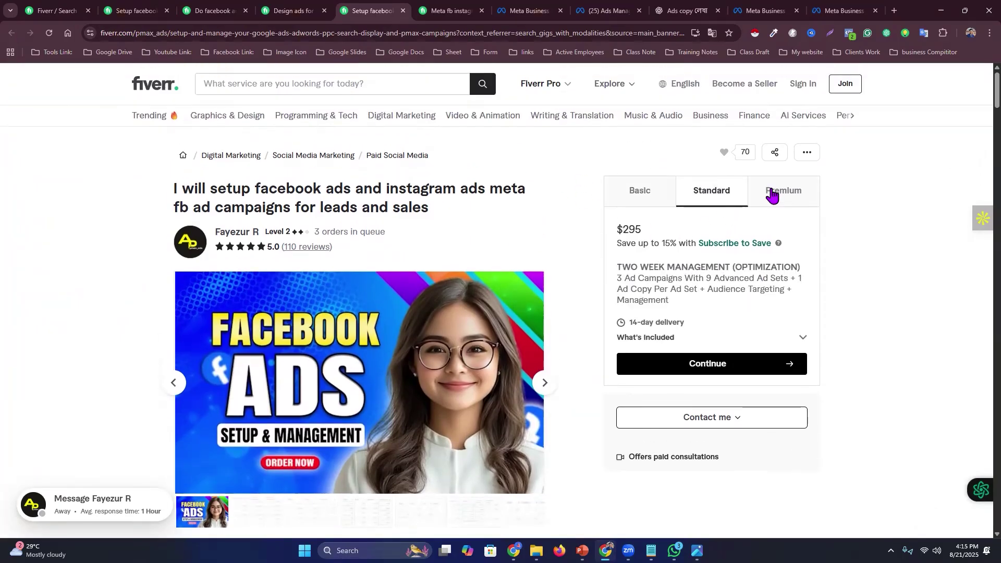
click(653, 196)
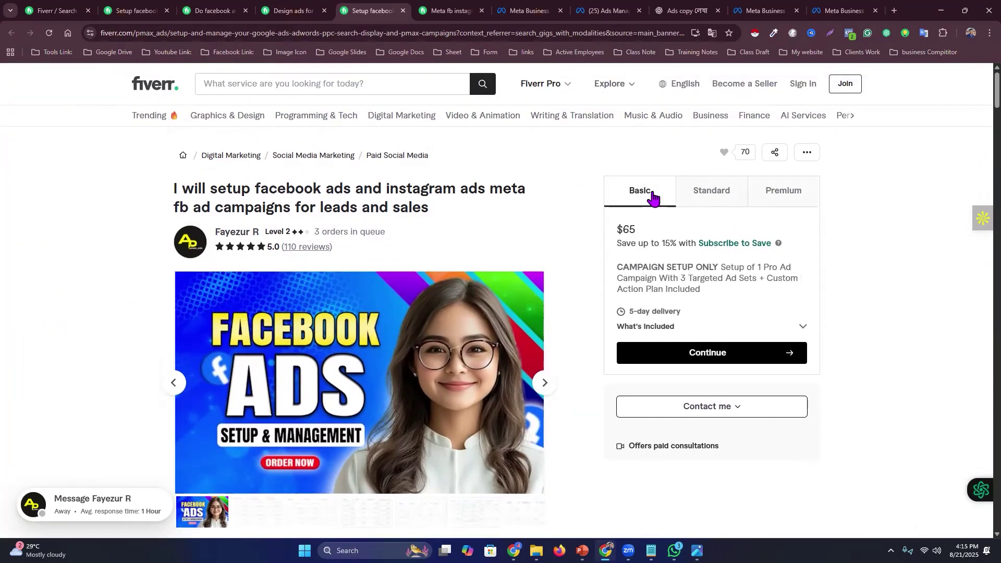
click(697, 203)
click(789, 193)
click(214, 11)
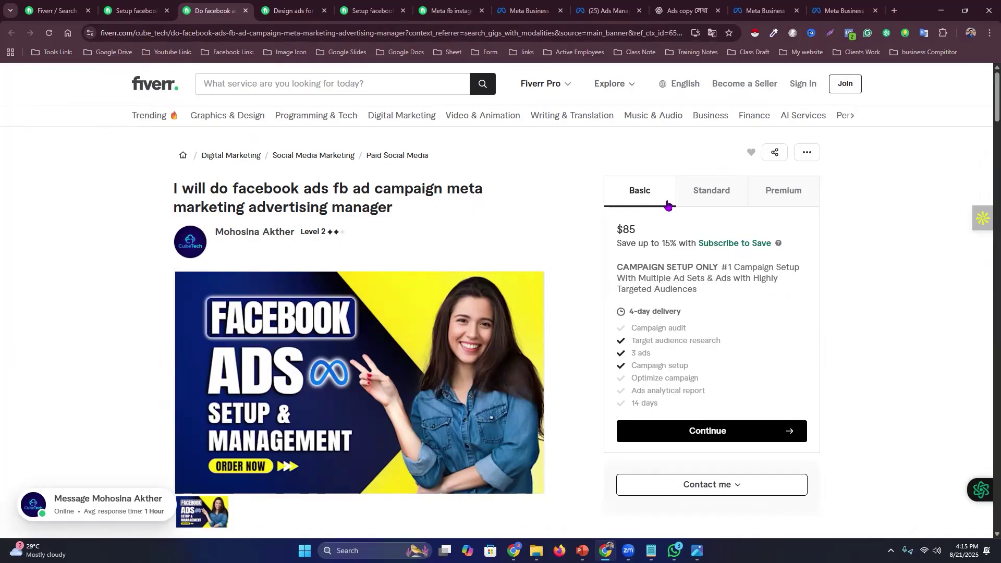
Step: Read the second gig's Basic description and compare its Standard ($285) and Premium ($485) packages
drag(732, 267, 780, 280)
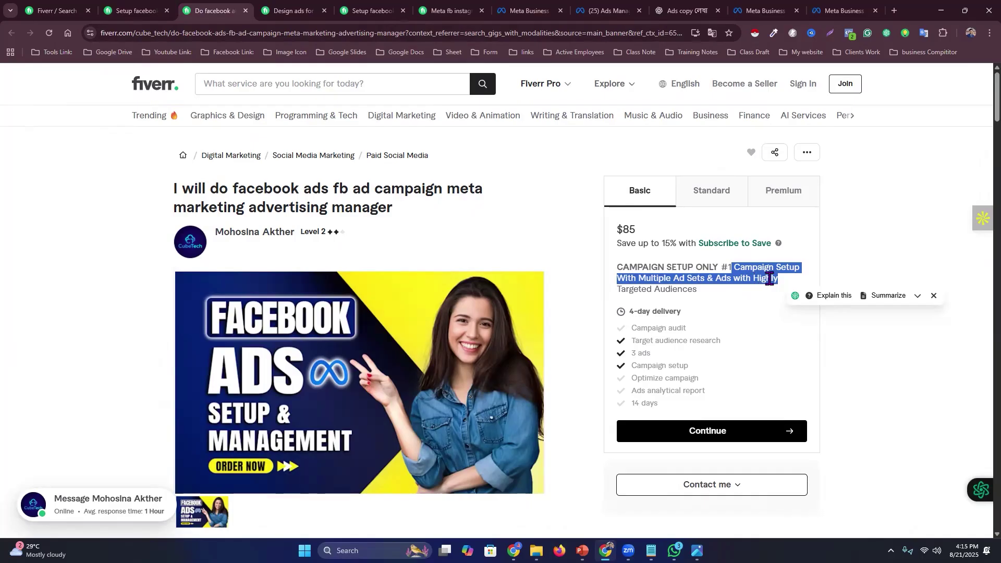
drag(699, 292, 616, 261)
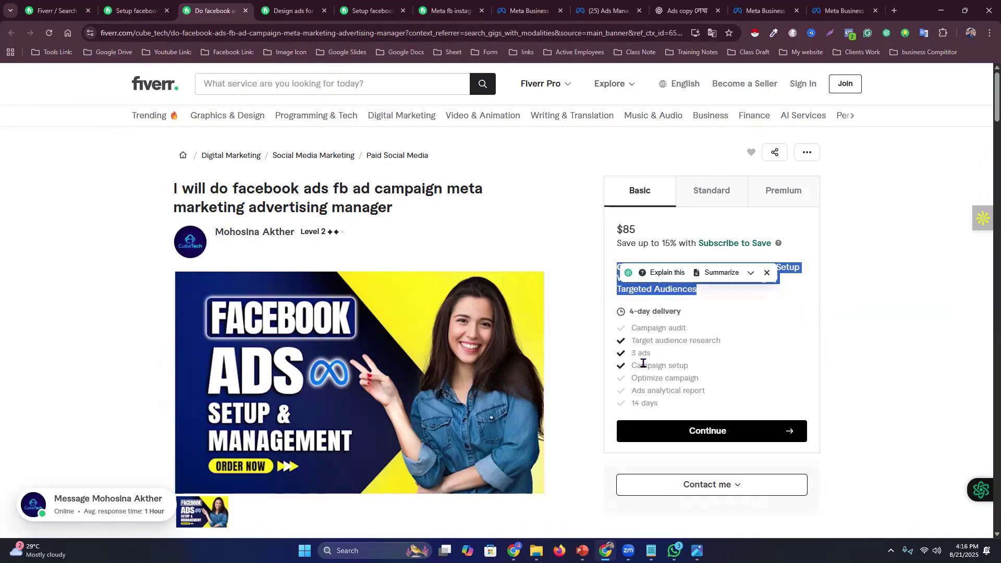
click(715, 198)
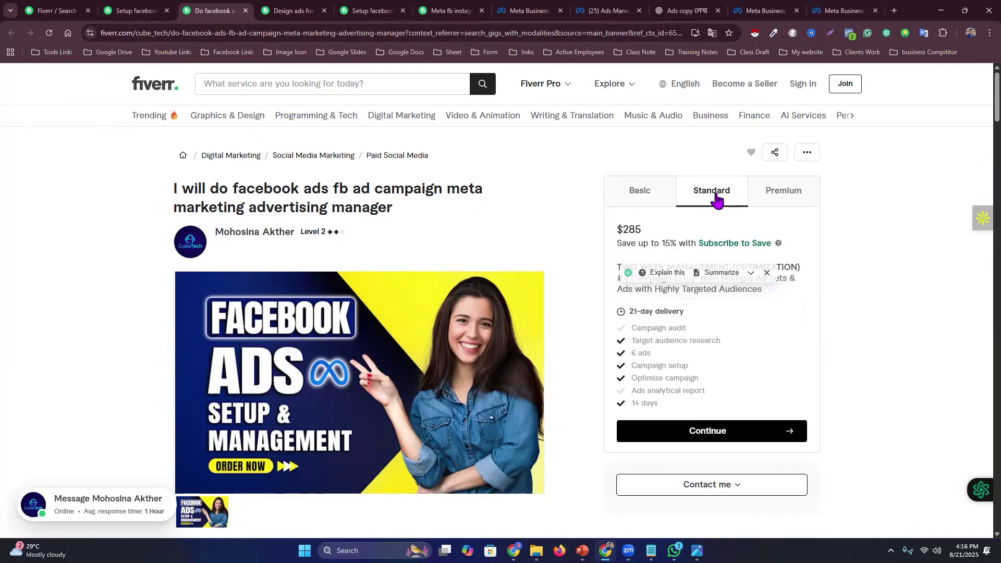
click(786, 191)
Step: Select the Premium package description, then bring the Facebook Ads Campaign deck forward
drag(744, 288, 608, 265)
click(790, 280)
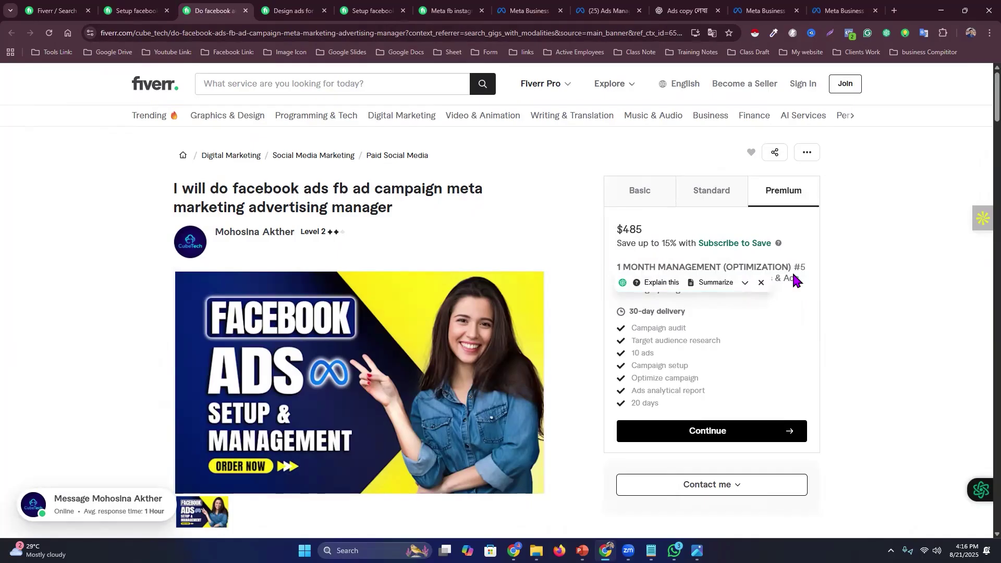
drag(745, 290, 609, 272)
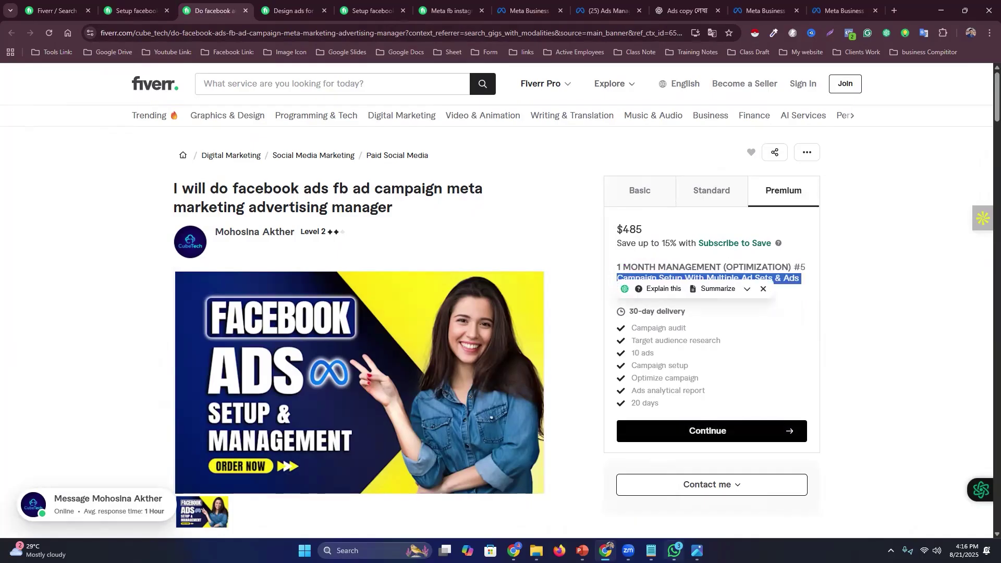
mouse_move(582, 551)
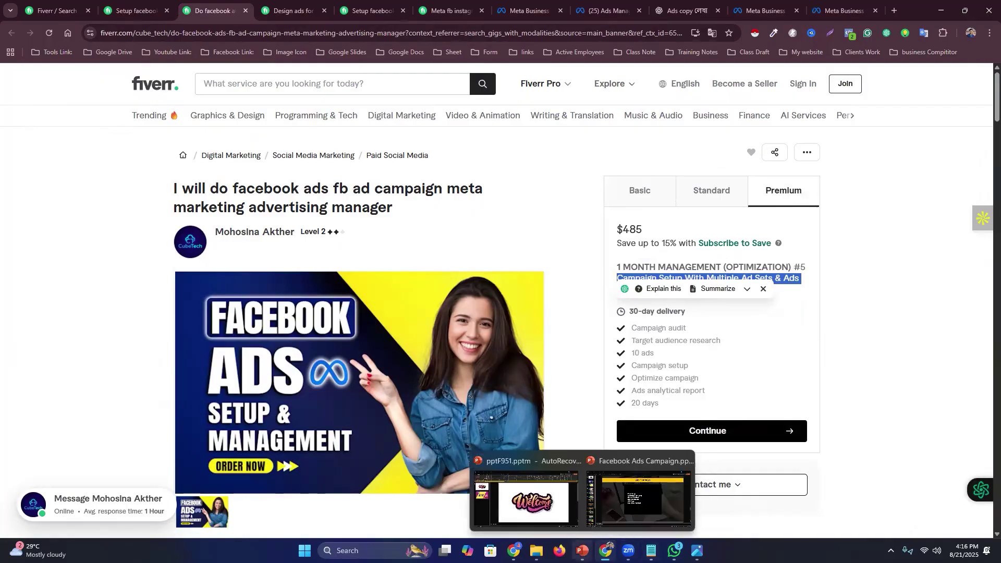
click(623, 501)
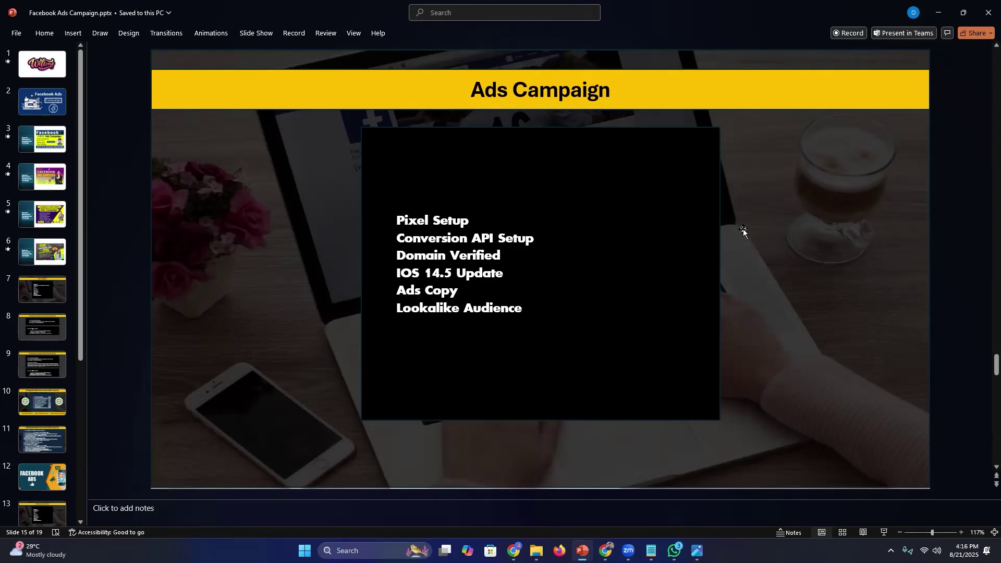
Step: Check the saved Ads Campaign notes in Notepad, then go back to the Meta Business Suite tab
click(651, 551)
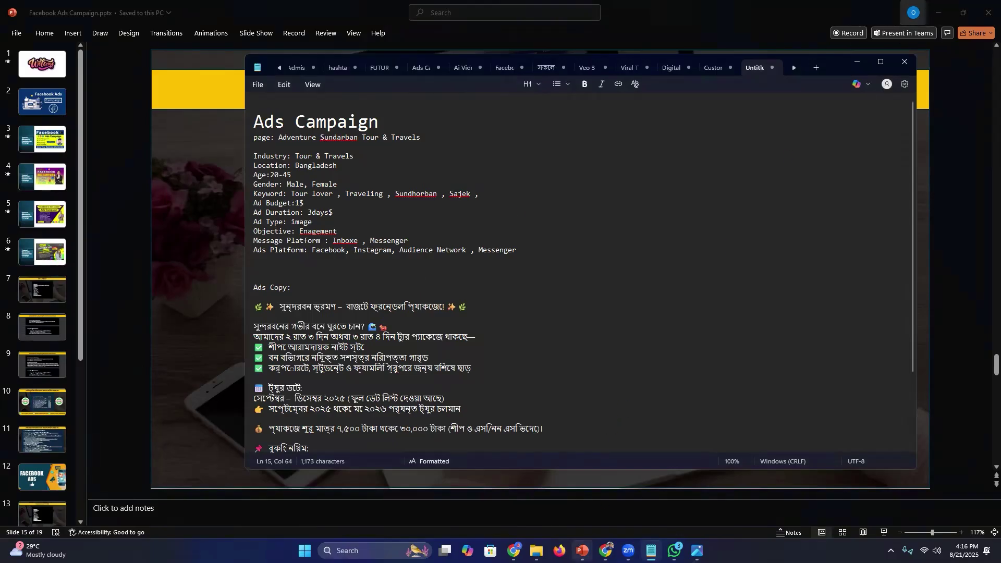
click(606, 550)
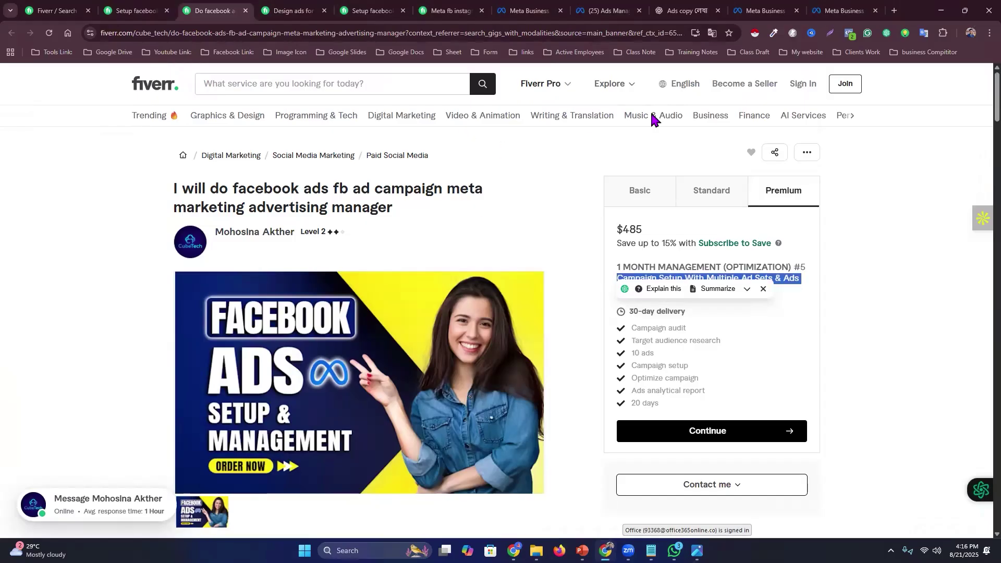
click(847, 10)
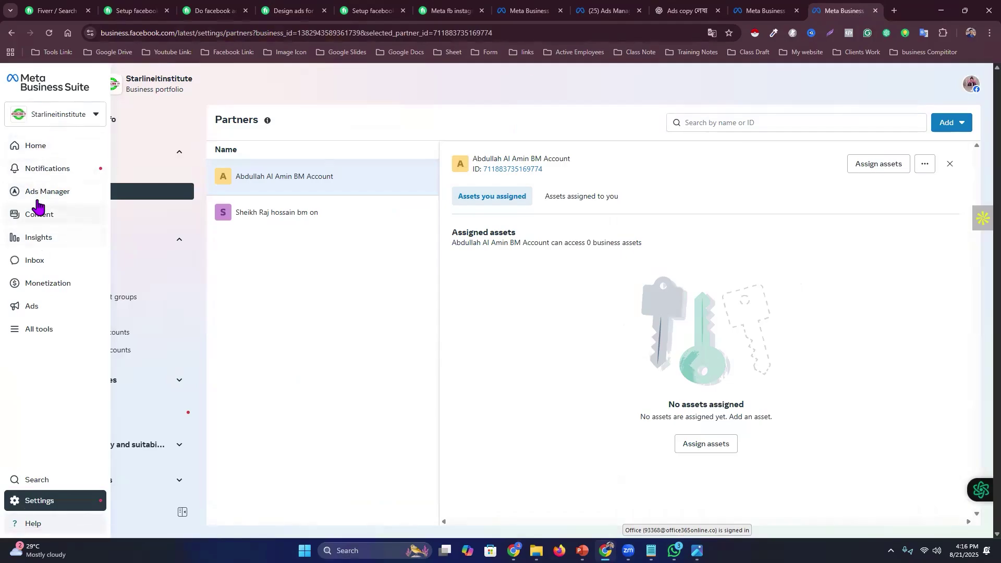
Step: Open Ads Manager's Account overview and switch it to the Starline IT Ad Account
mouse_move(34, 198)
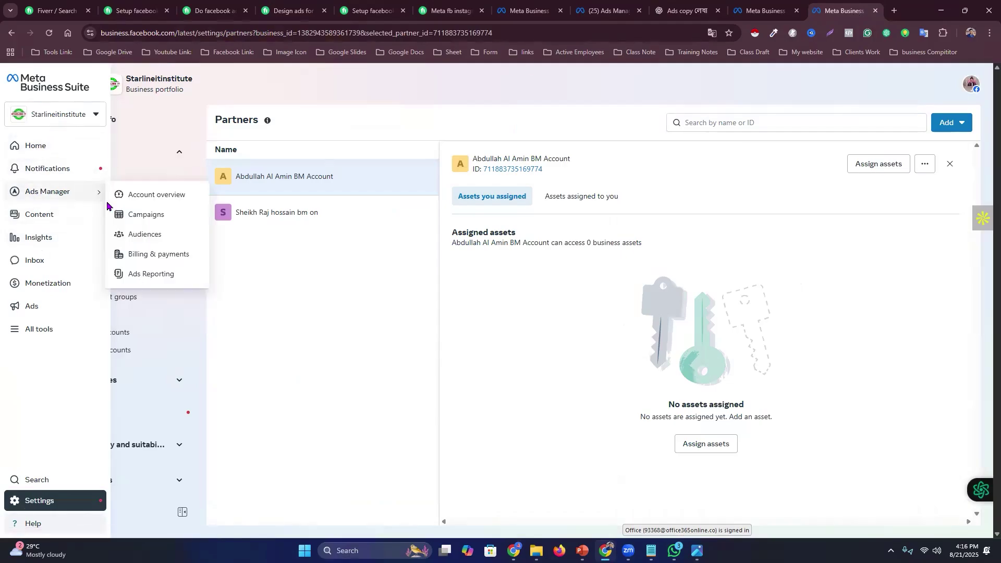
click(151, 198)
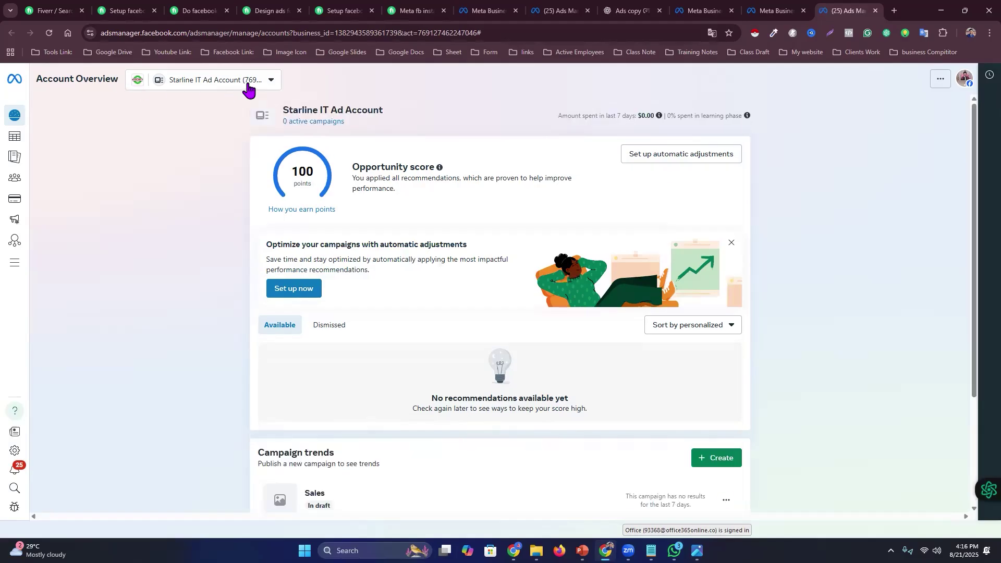
click(271, 80)
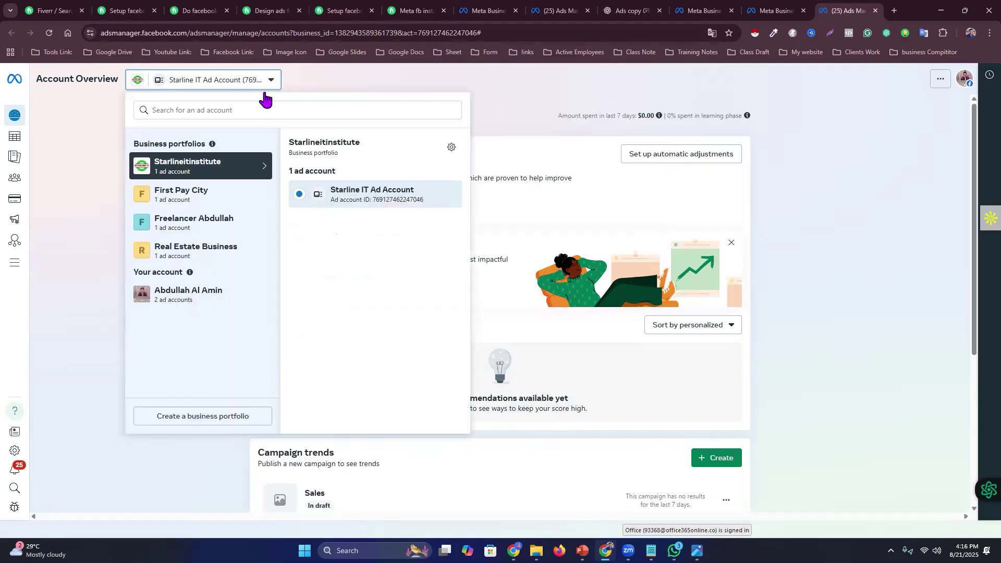
click(357, 199)
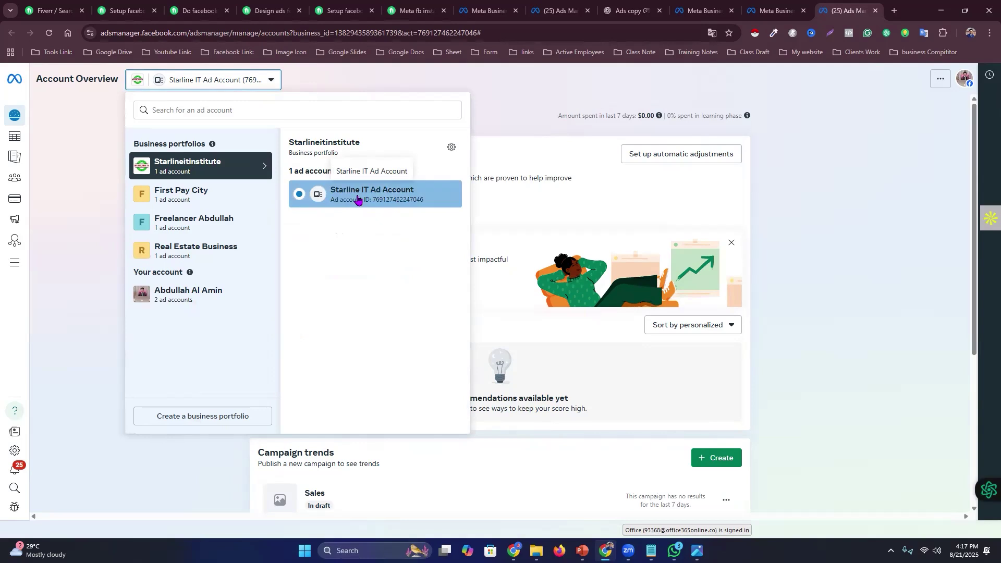
click(346, 77)
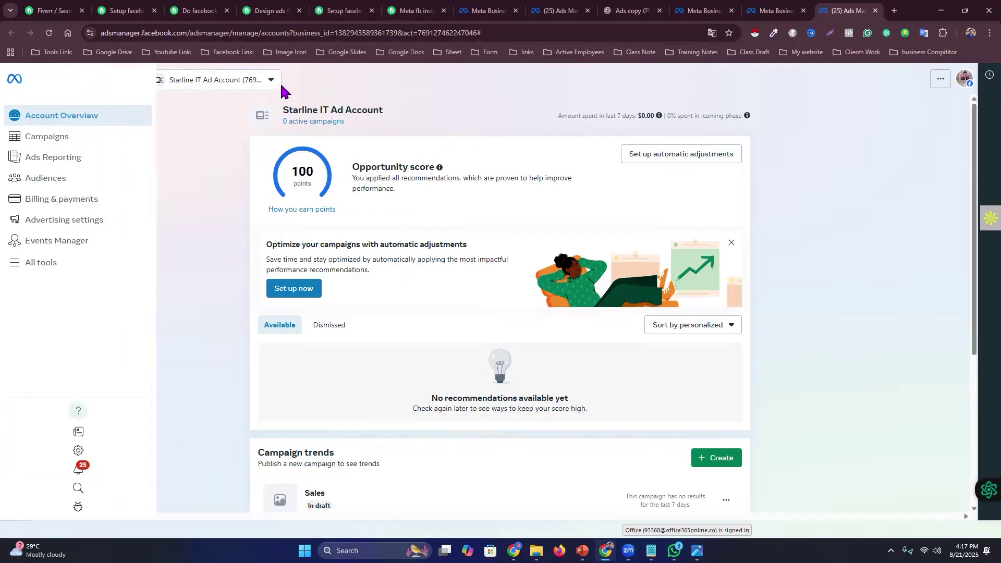
Step: Review Starline IT Ad Account's Billing & payments: $0.00 balance, $2.00 threshold, automatic billing
mouse_move(3, 101)
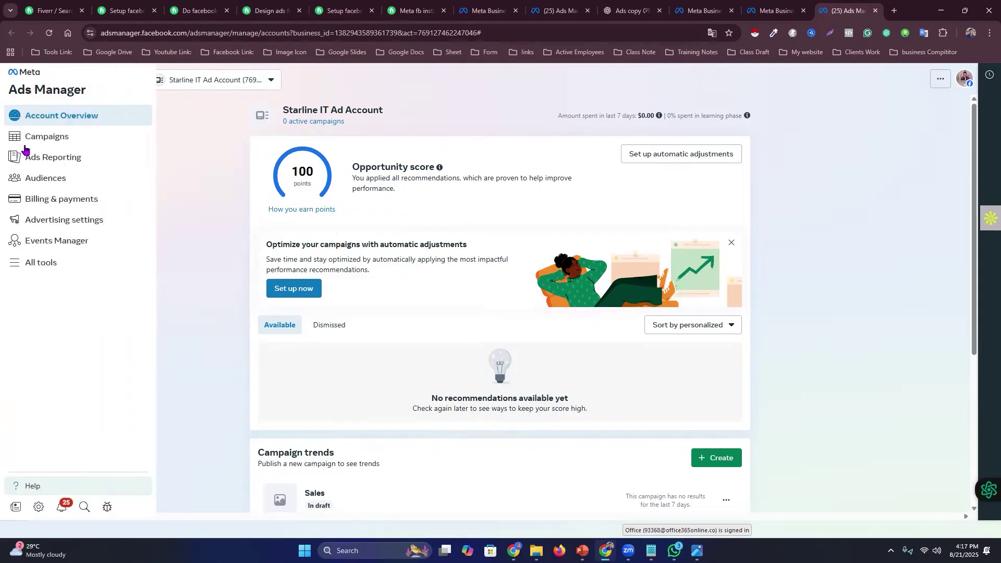
click(61, 204)
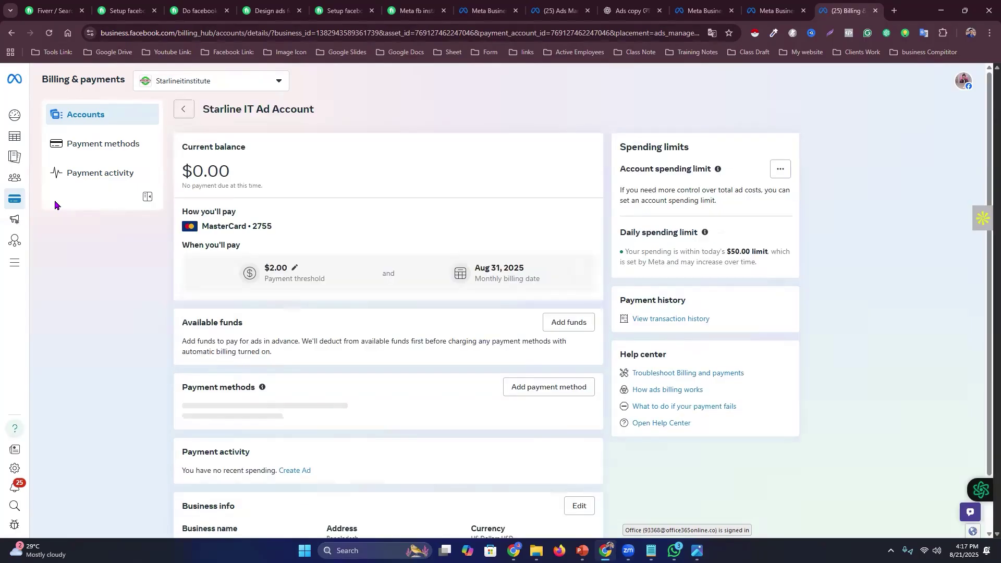
click(274, 84)
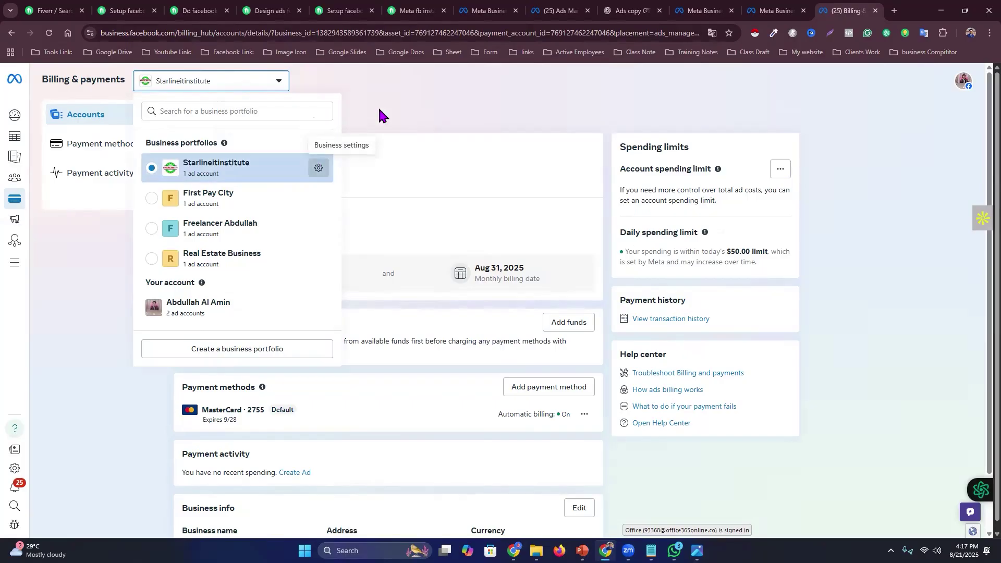
click(398, 99)
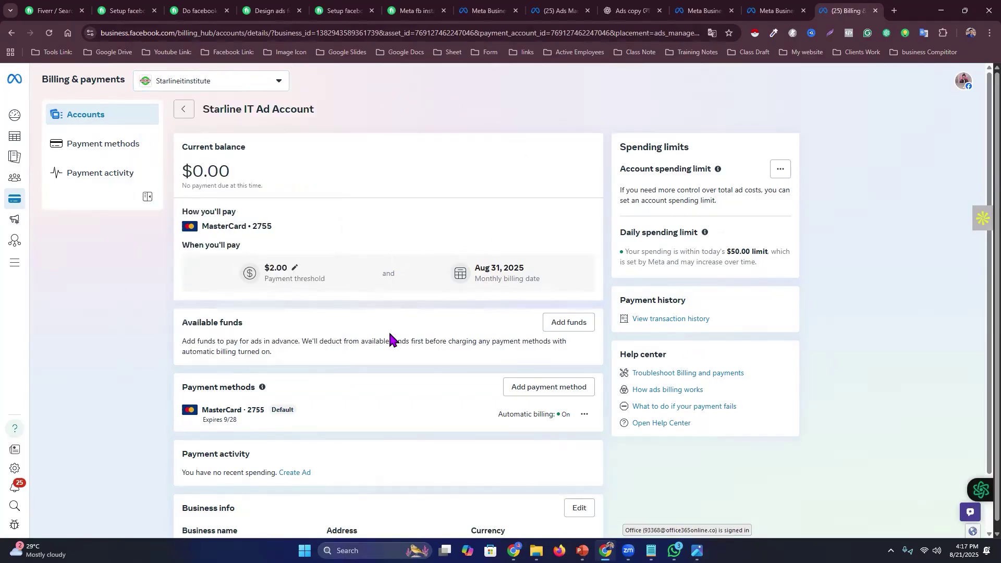
scroll(390, 334, down, 2)
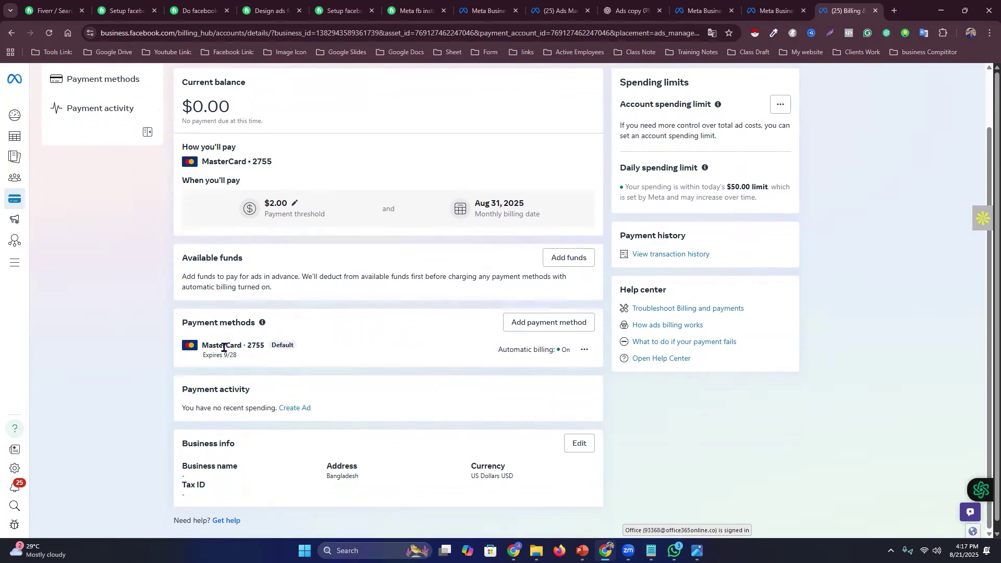
scroll(268, 349, up, 2)
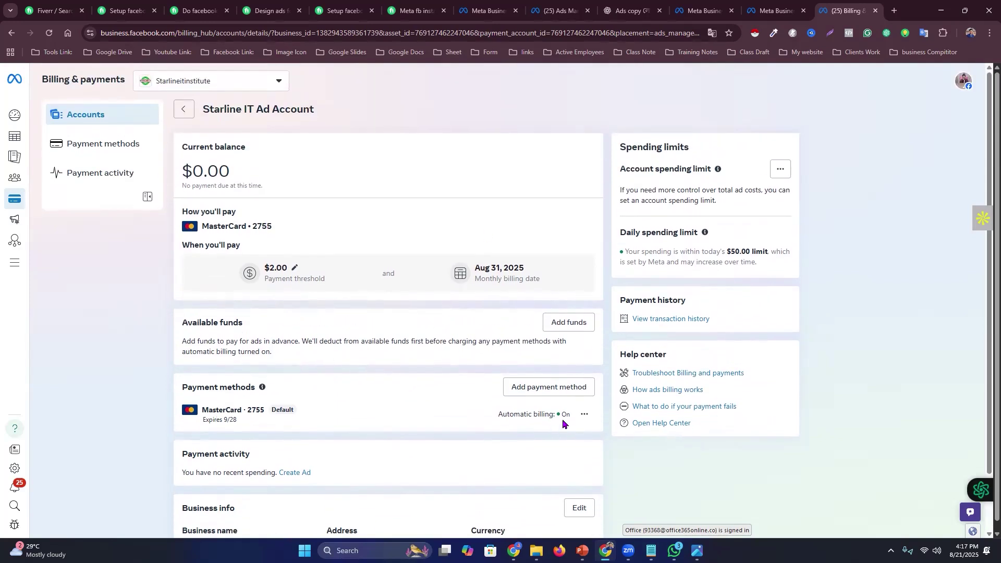
mouse_move(563, 417)
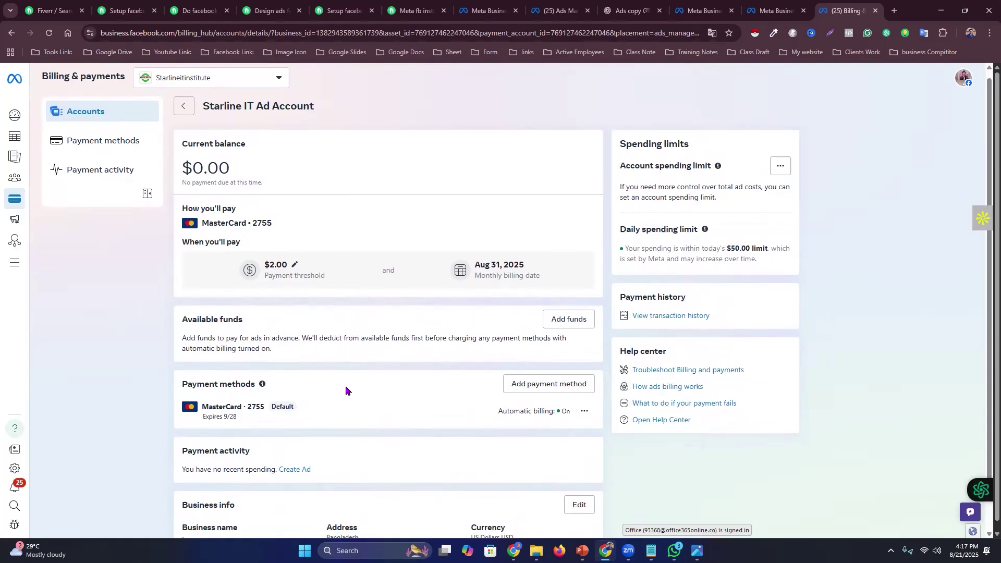
Step: From Business Manager's portfolio settings, collapse Users and Accounts and open Billing & payments in a new tab
click(687, 6)
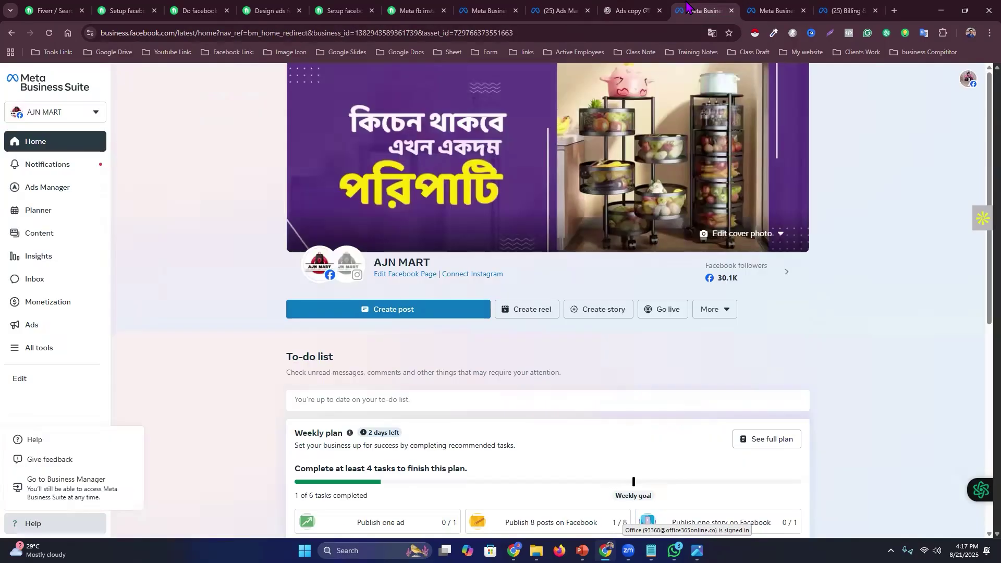
click(47, 487)
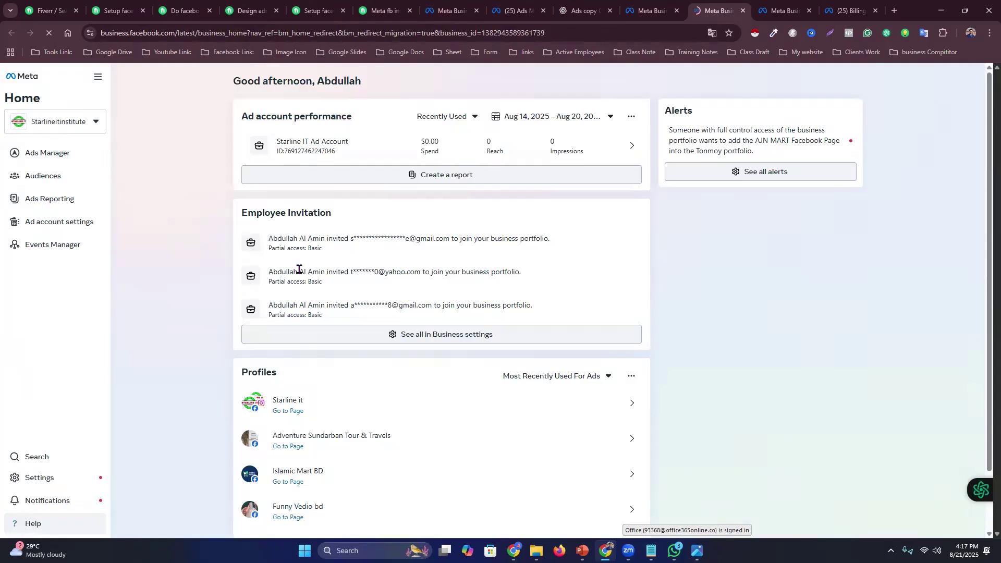
click(46, 477)
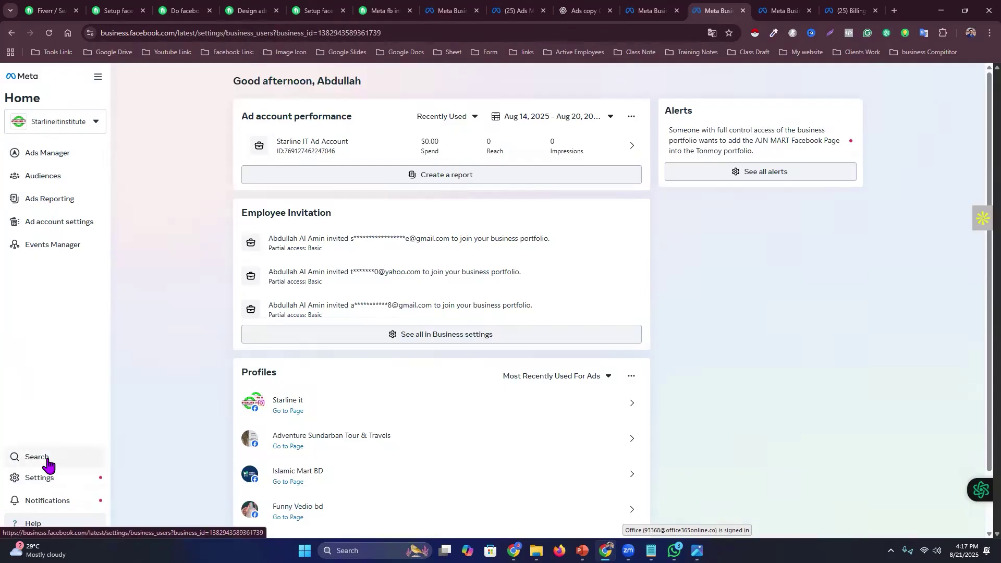
scroll(101, 196, down, 1)
scroll(101, 195, up, 1)
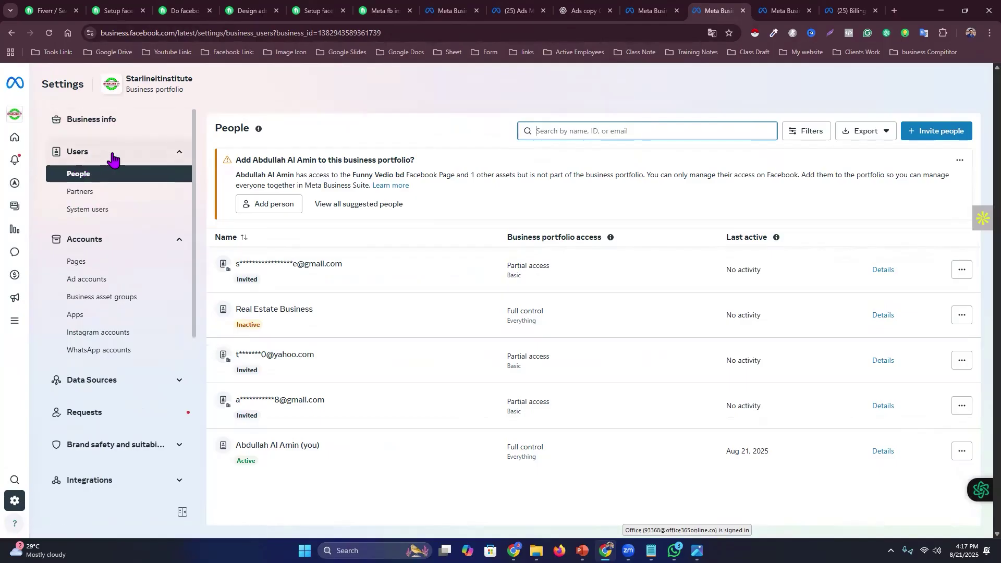
click(109, 159)
click(98, 190)
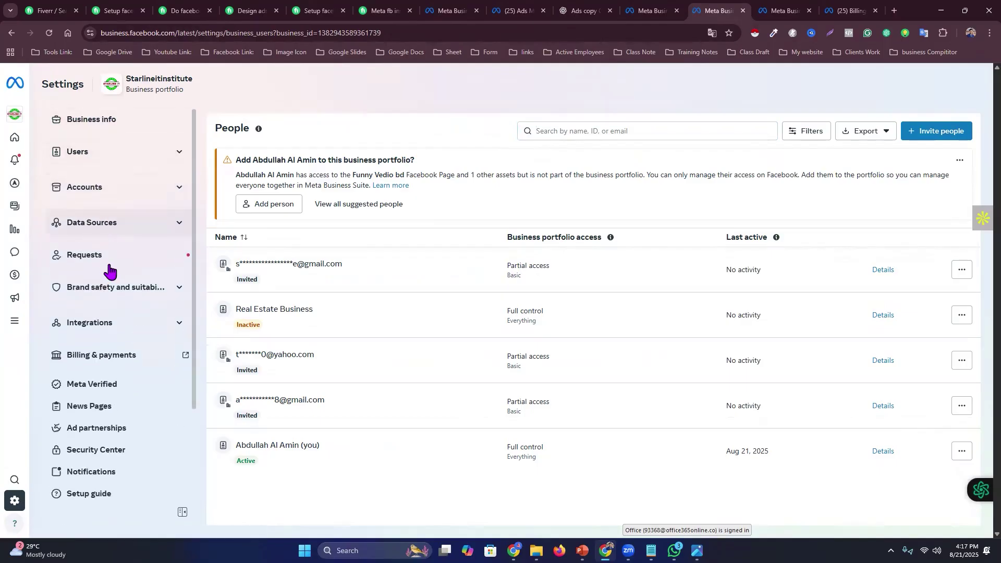
click(99, 361)
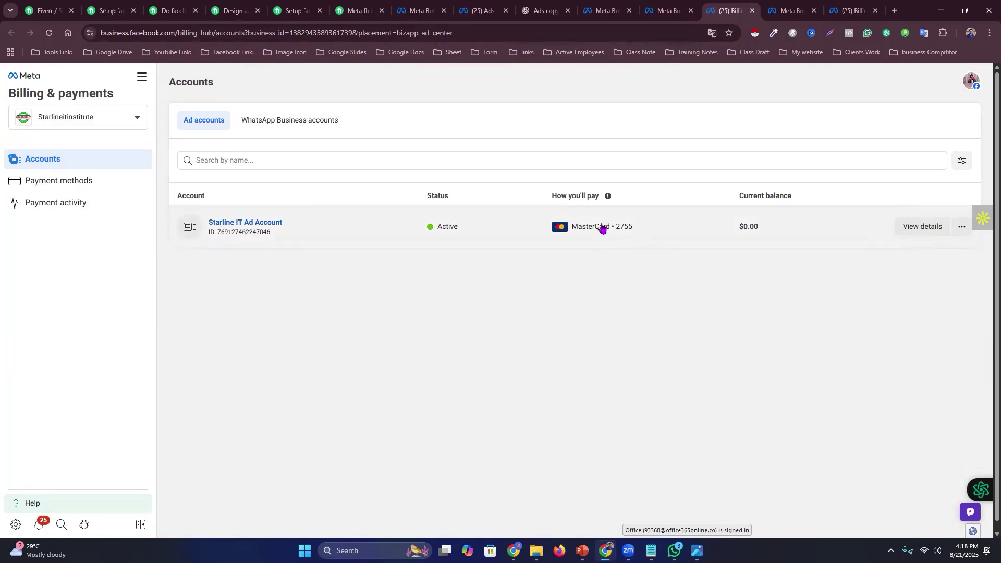
Step: Open the Starline IT Ad Account billing details and select its title
click(226, 225)
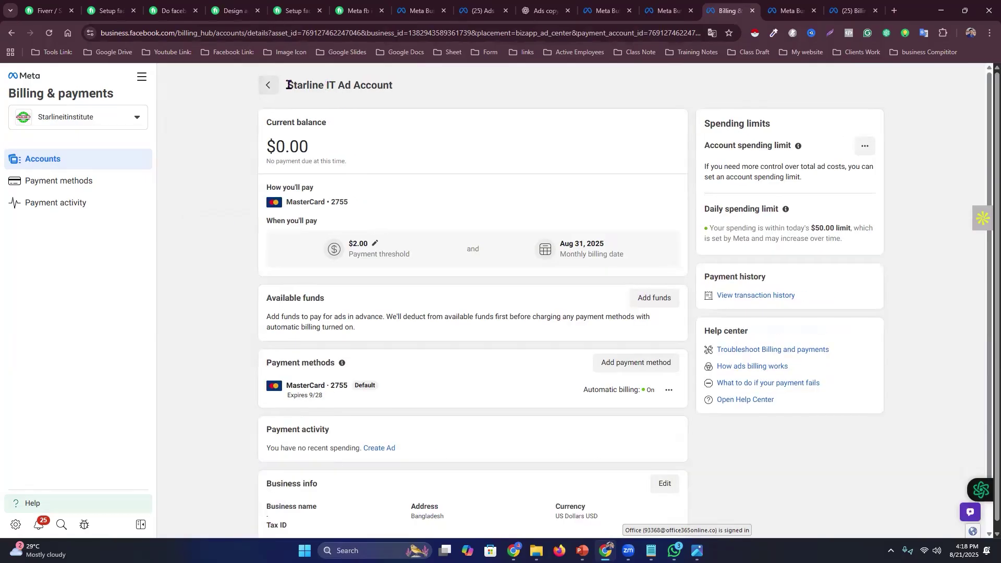
drag(288, 85, 404, 87)
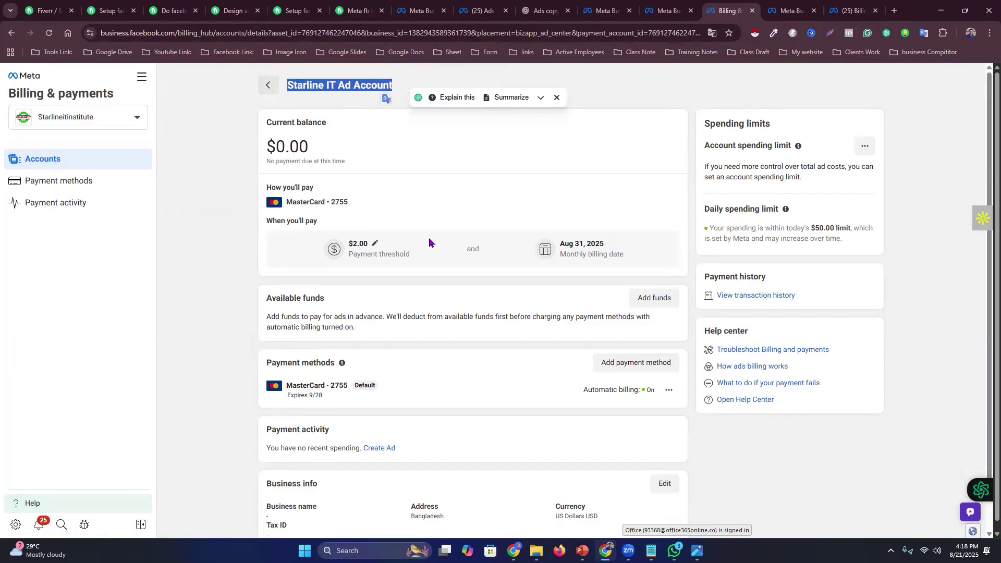
scroll(422, 251, down, 1)
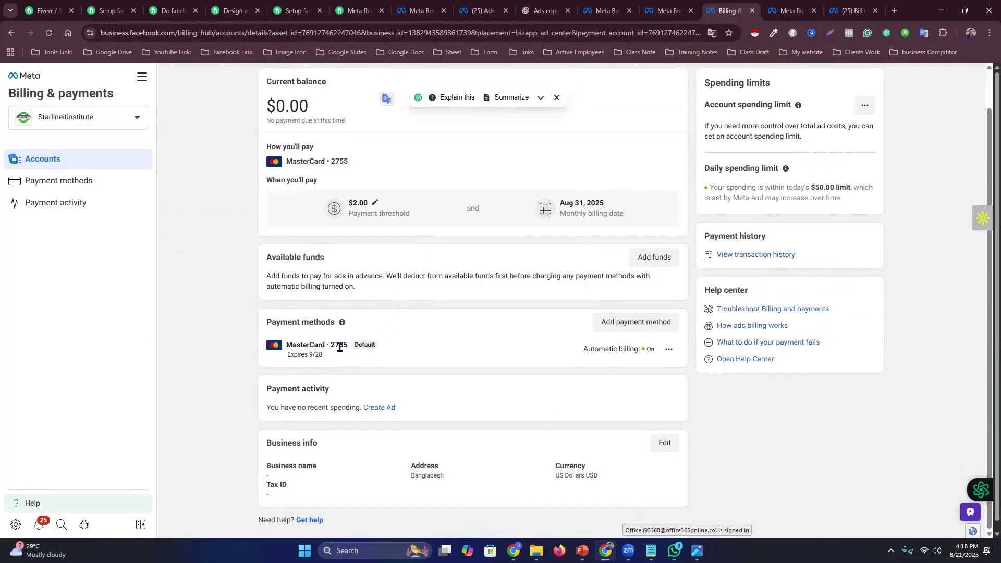
Step: Open the saved MasterCard's edit dialog, then close it without changes
click(669, 349)
click(681, 375)
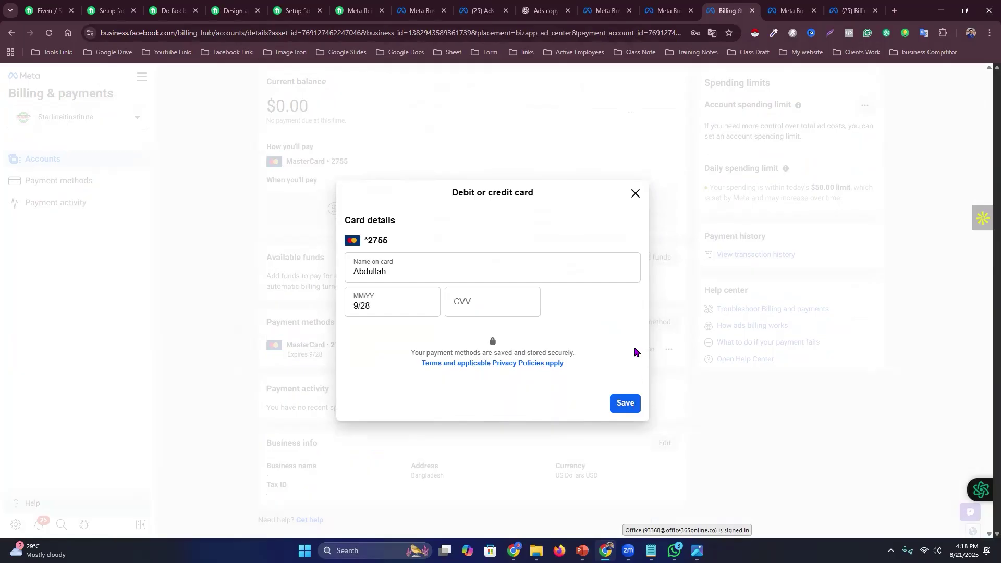
click(635, 194)
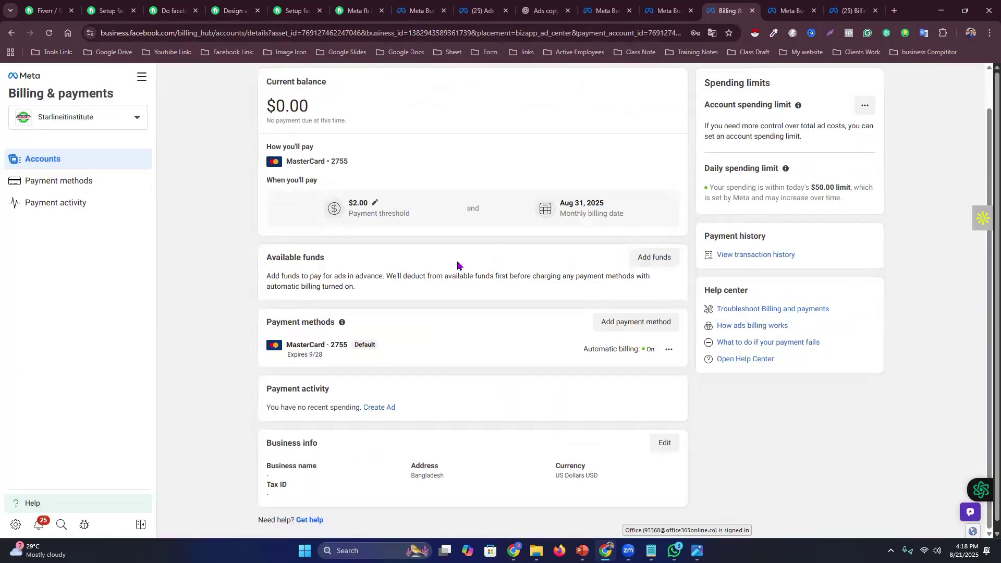
scroll(457, 265, up, 1)
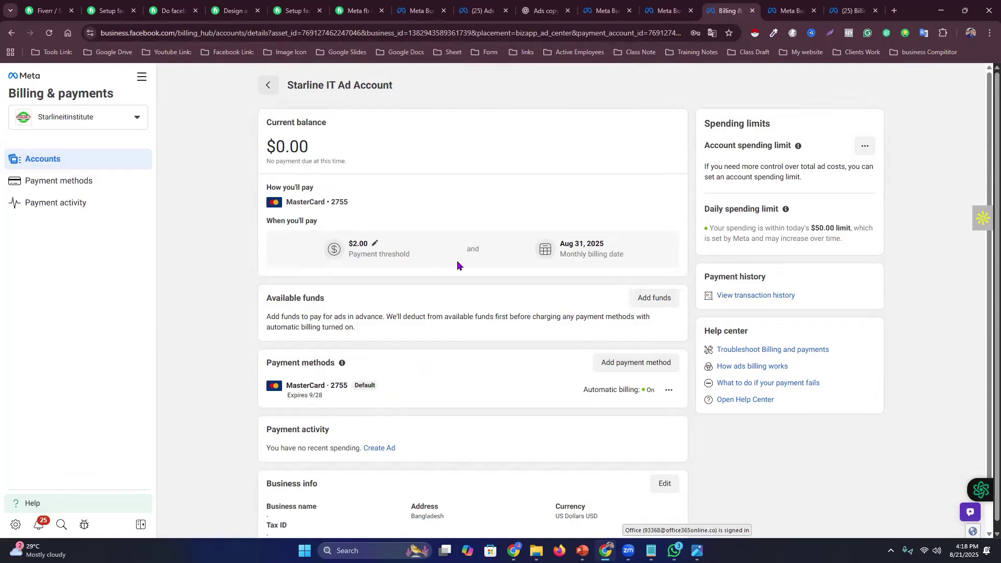
Step: Close the extra billing tabs and duplicate Business Suite tabs
click(846, 6)
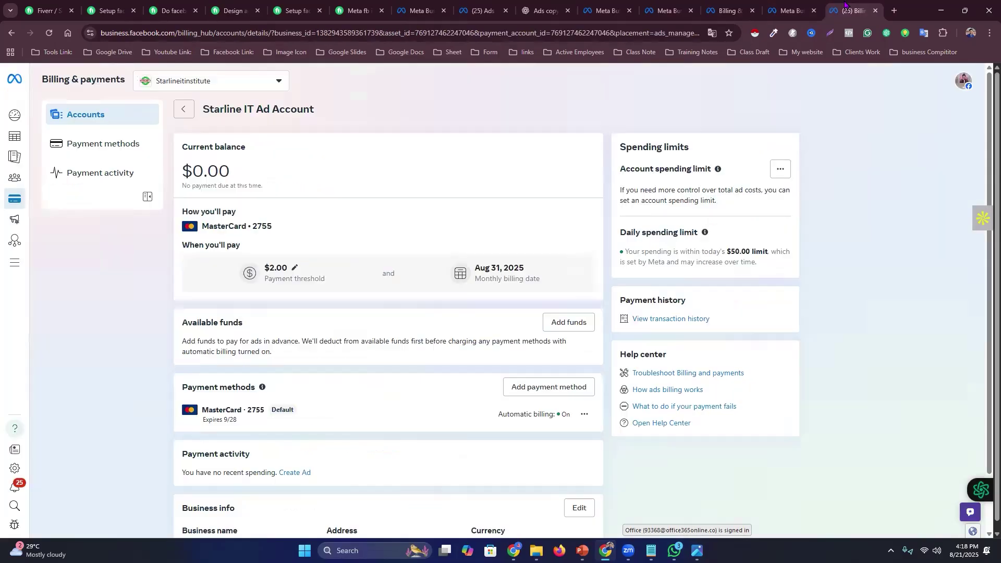
click(790, 10)
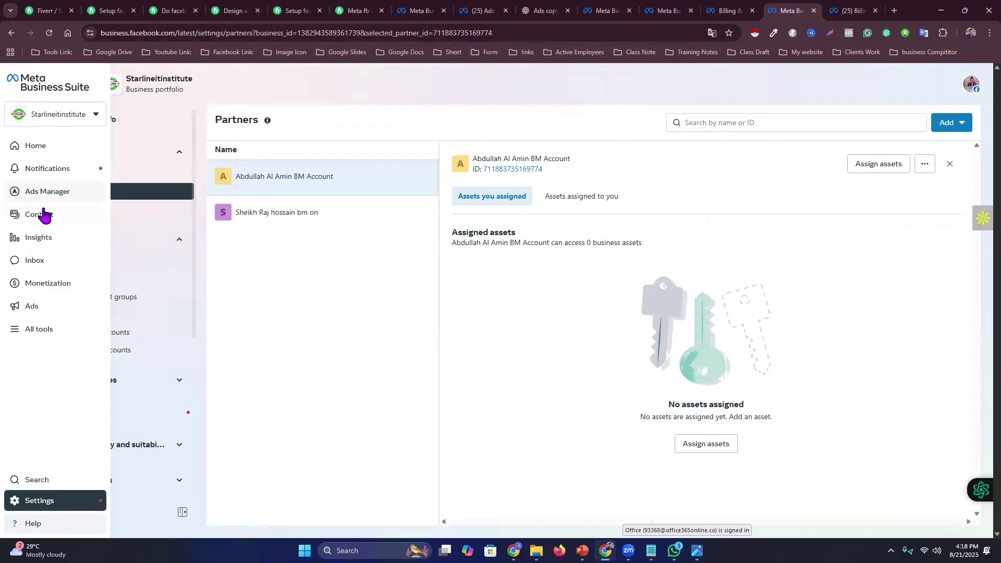
mouse_move(45, 197)
click(875, 11)
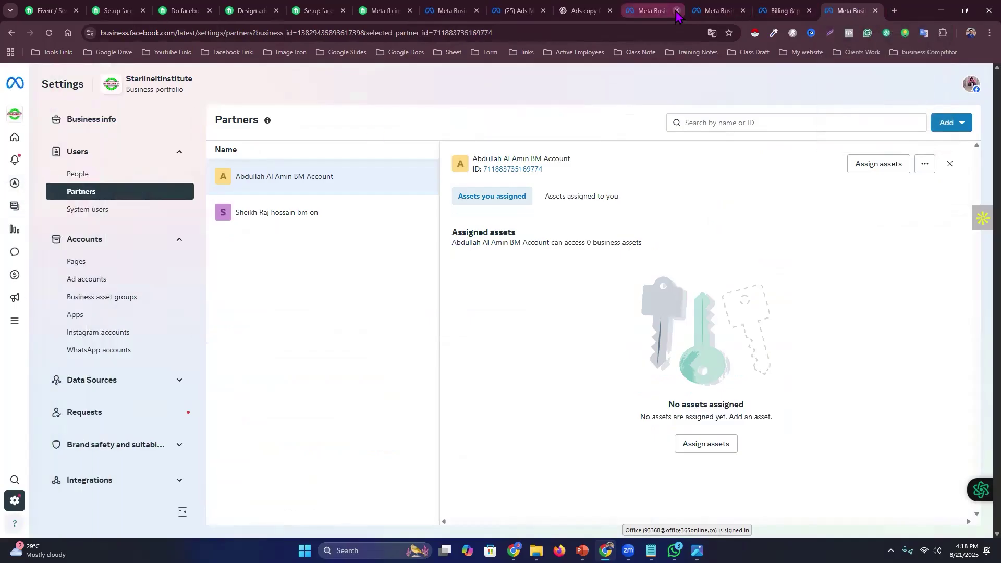
click(676, 11)
click(676, 11)
click(676, 10)
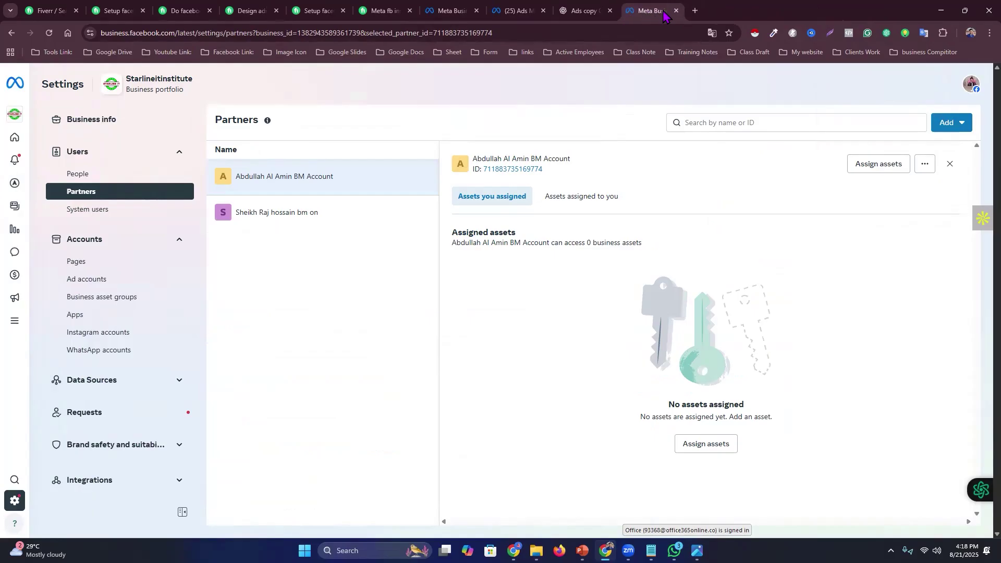
Step: Open the Ads Manager account overview and close the leftover Business Suite and old Ads Manager tabs
mouse_move(33, 194)
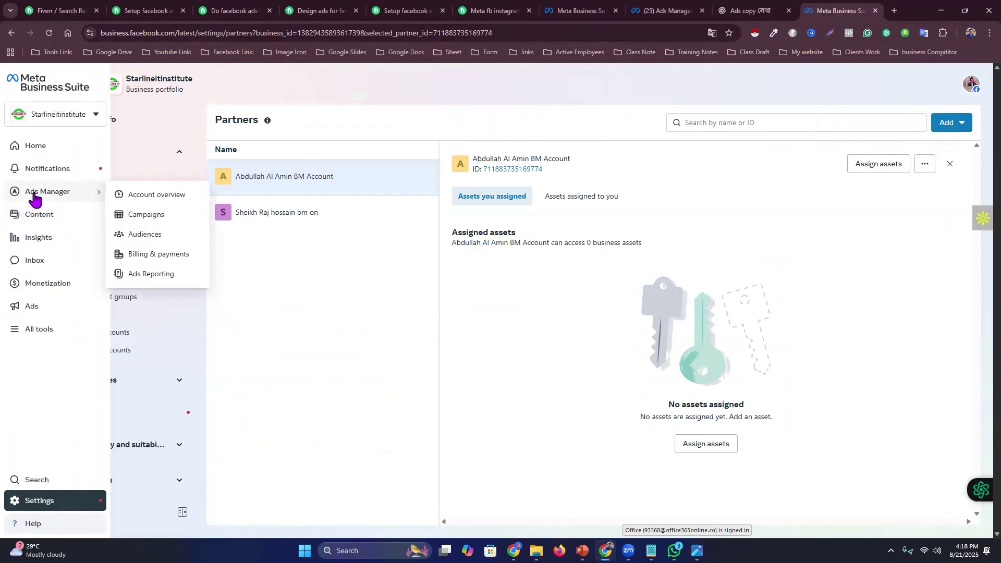
click(142, 203)
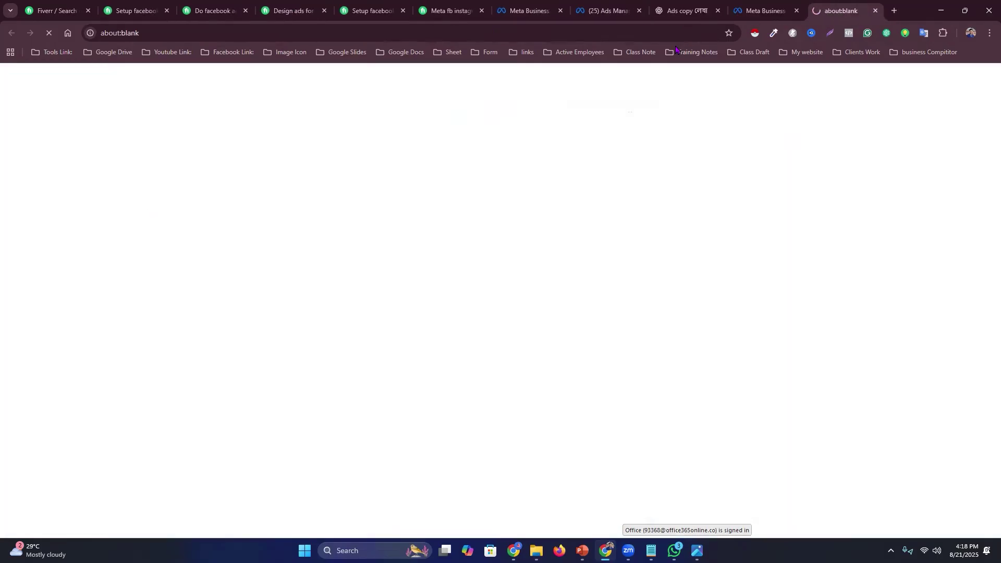
click(796, 10)
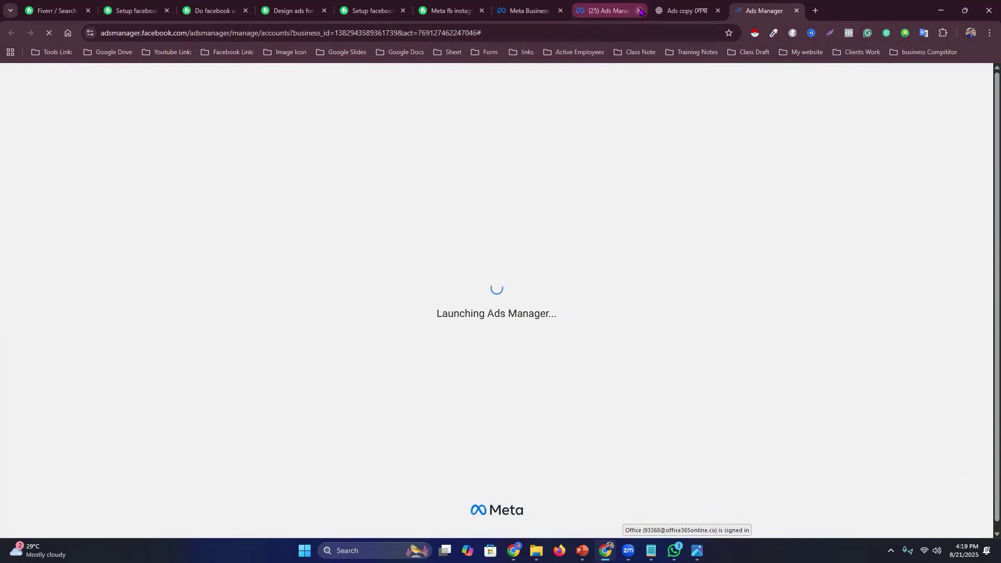
click(639, 11)
click(561, 10)
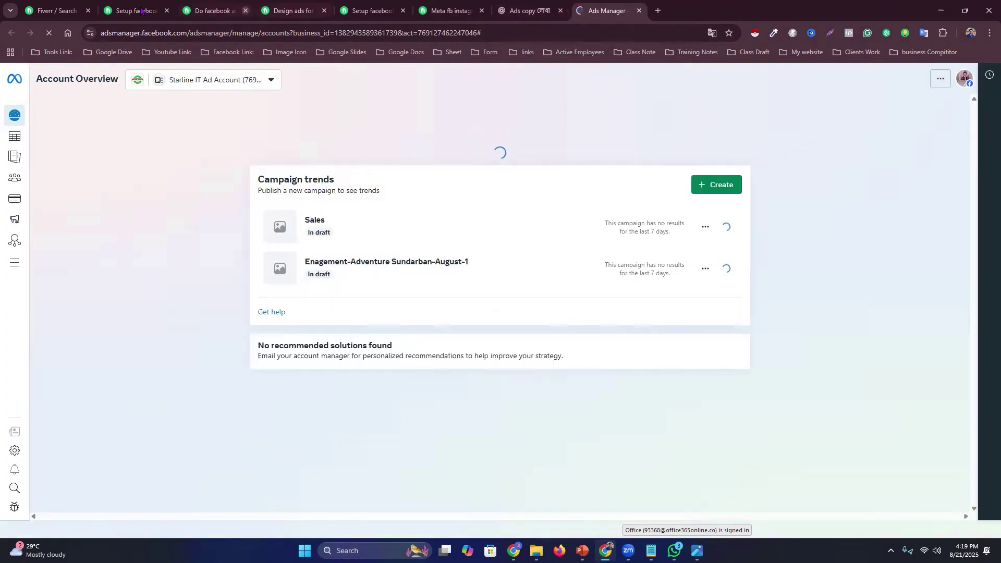
Step: Close the unneeded setup, gig, ads design and Meta fb instagram tabs
click(166, 10)
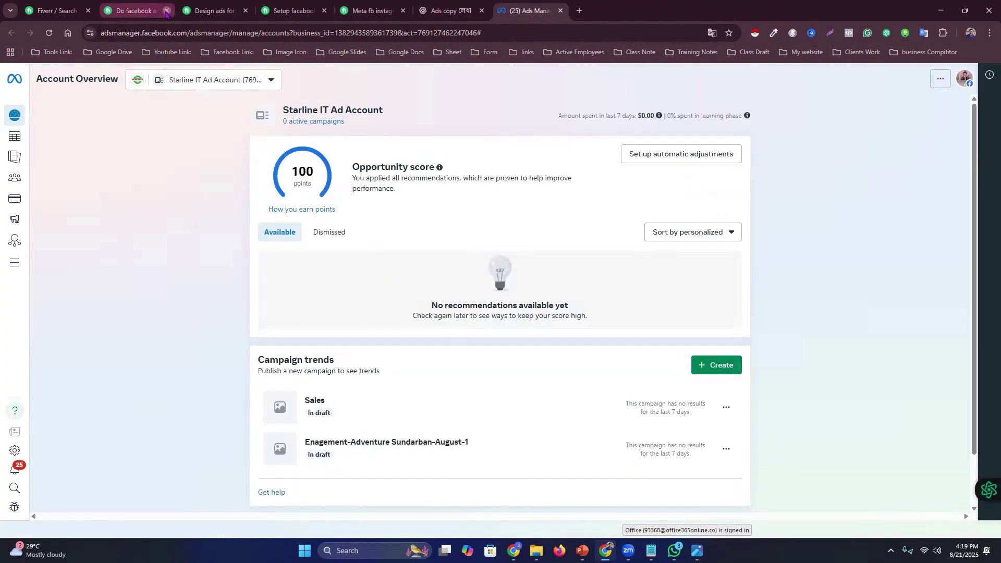
click(166, 10)
click(166, 10)
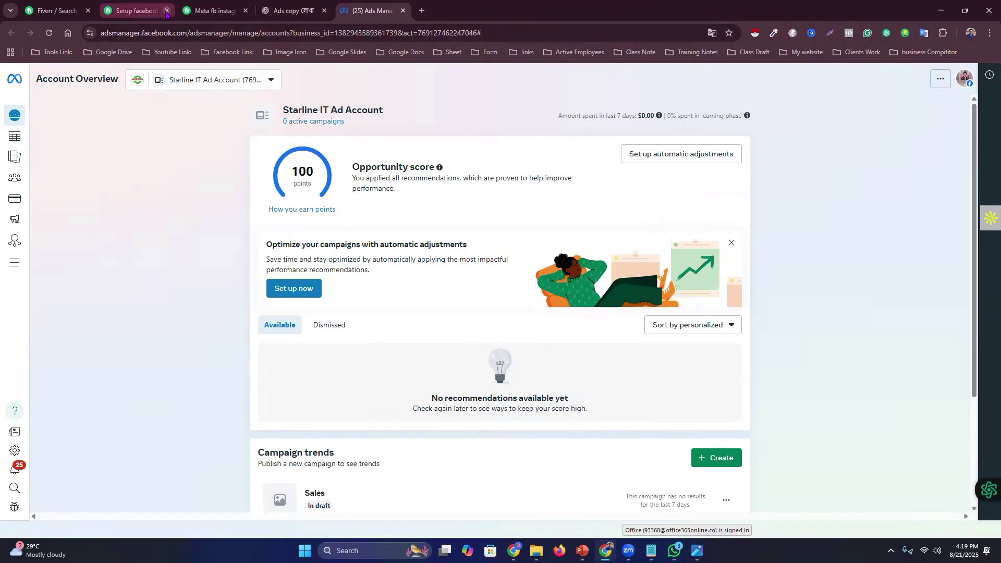
click(166, 11)
click(167, 10)
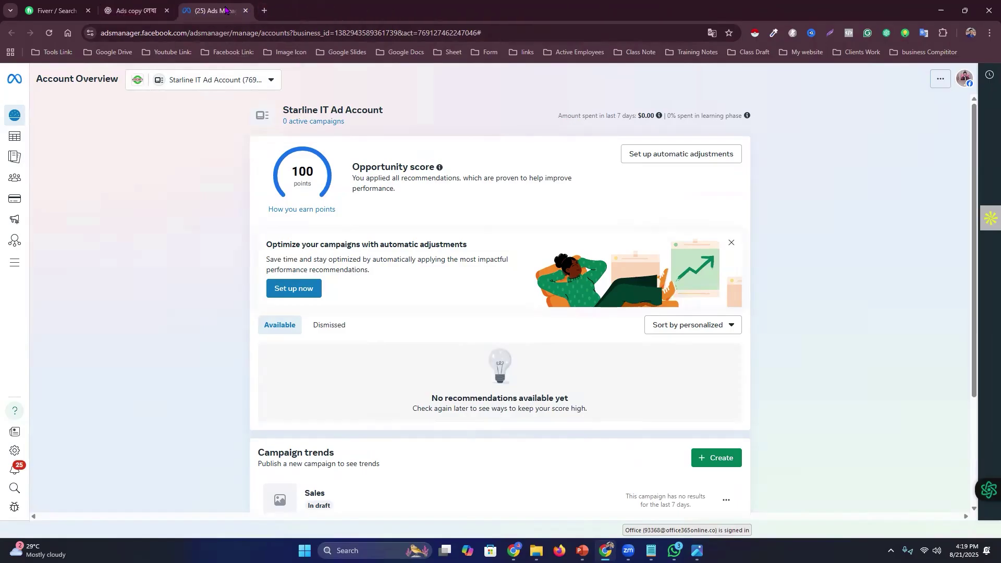
mouse_move(29, 158)
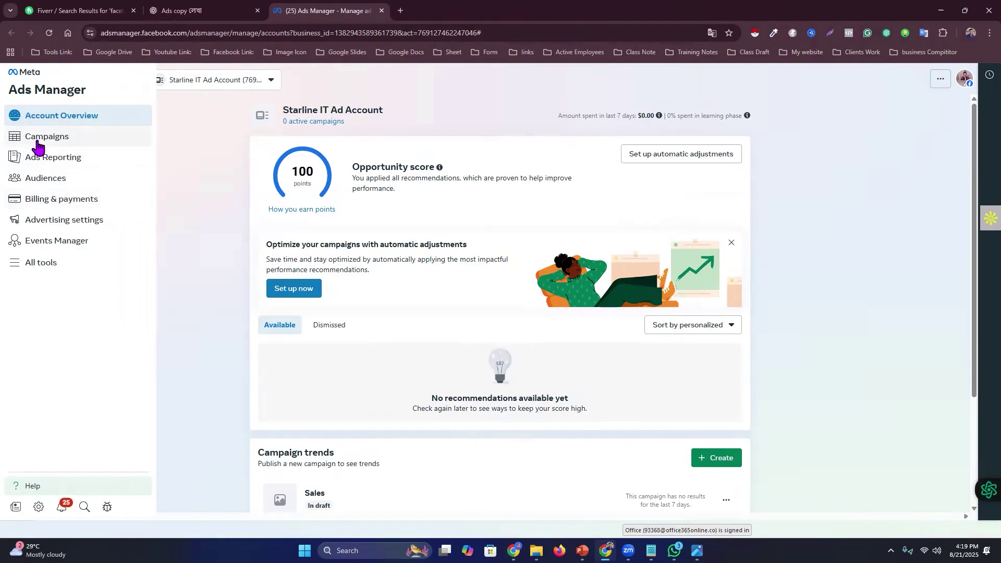
Step: Delete the Enagement-Adventure Sundarban-August-1 and Sales draft campaigns from the Campaigns list
click(47, 140)
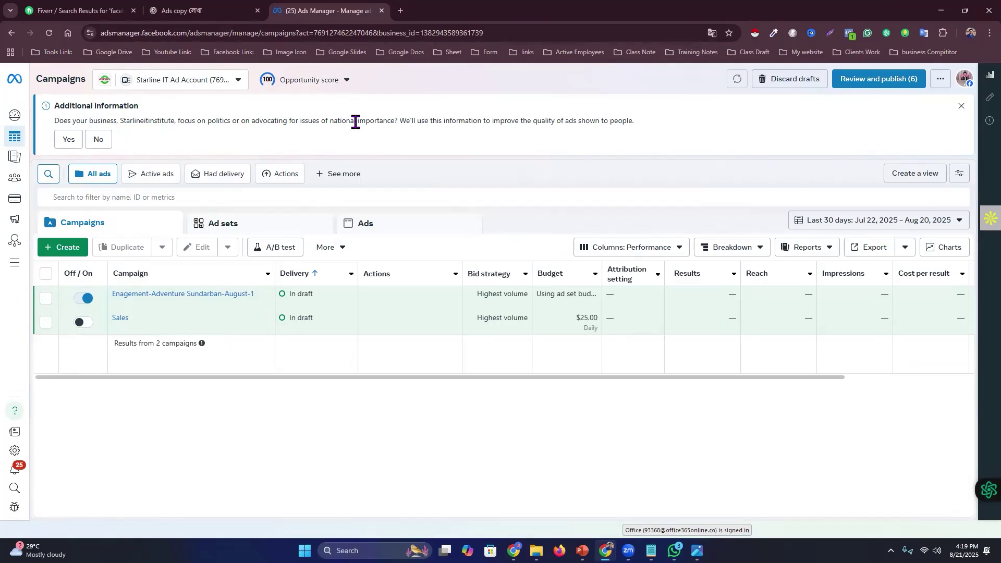
click(238, 80)
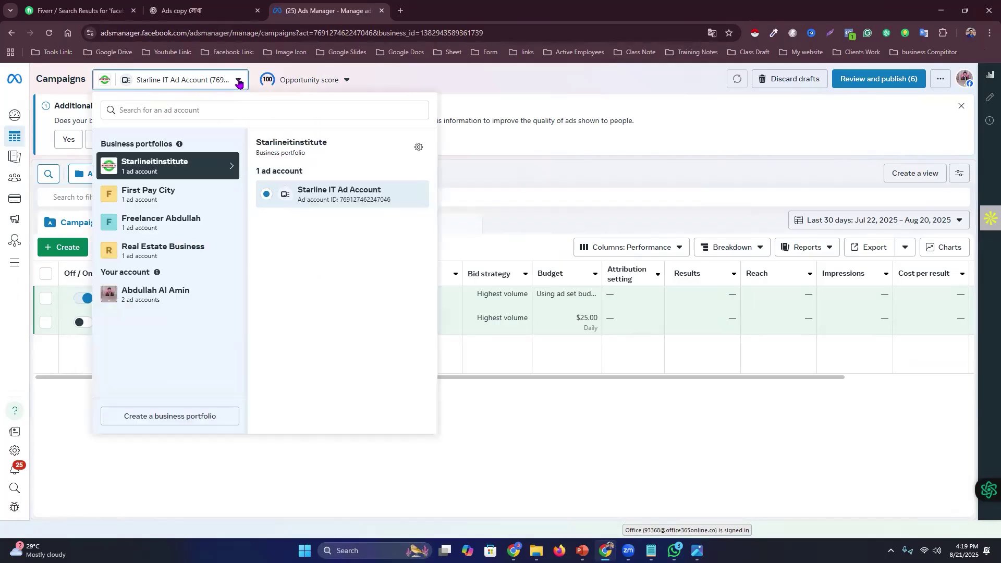
click(238, 80)
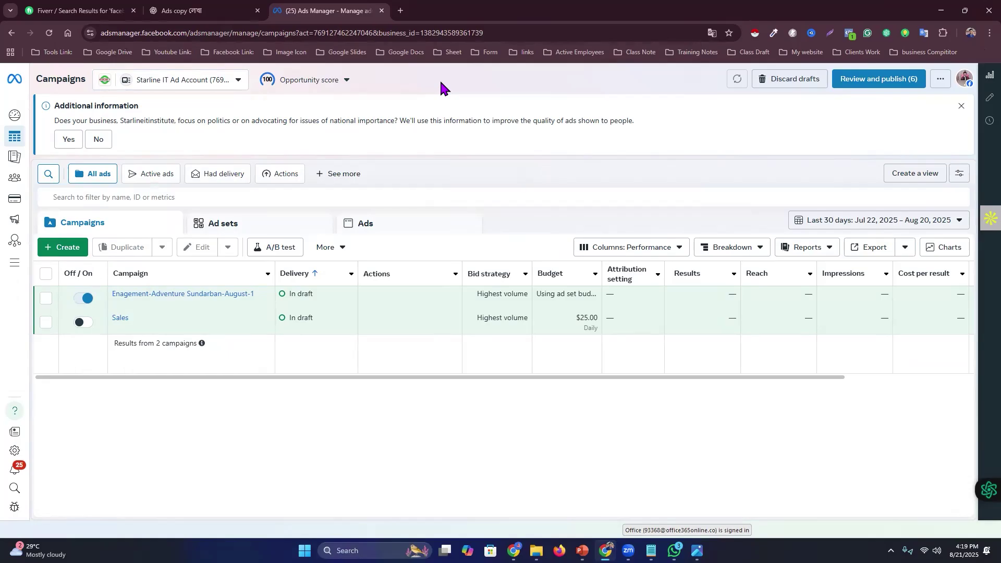
click(48, 299)
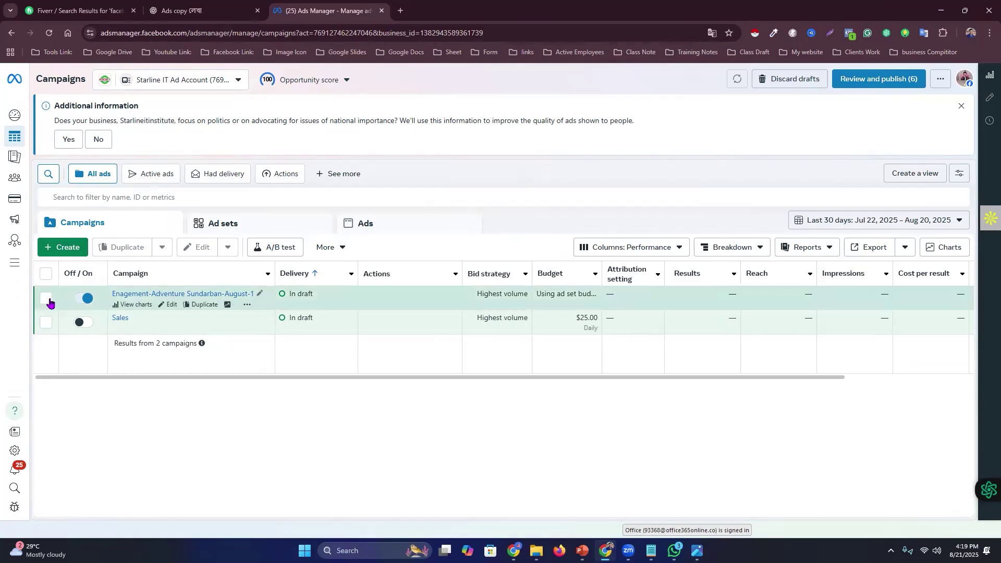
click(248, 305)
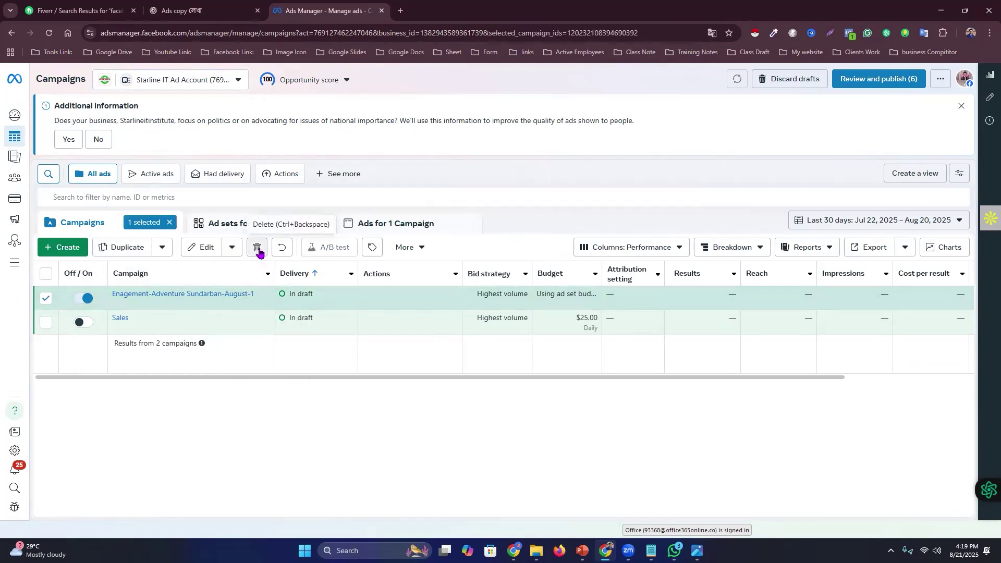
click(50, 324)
click(255, 249)
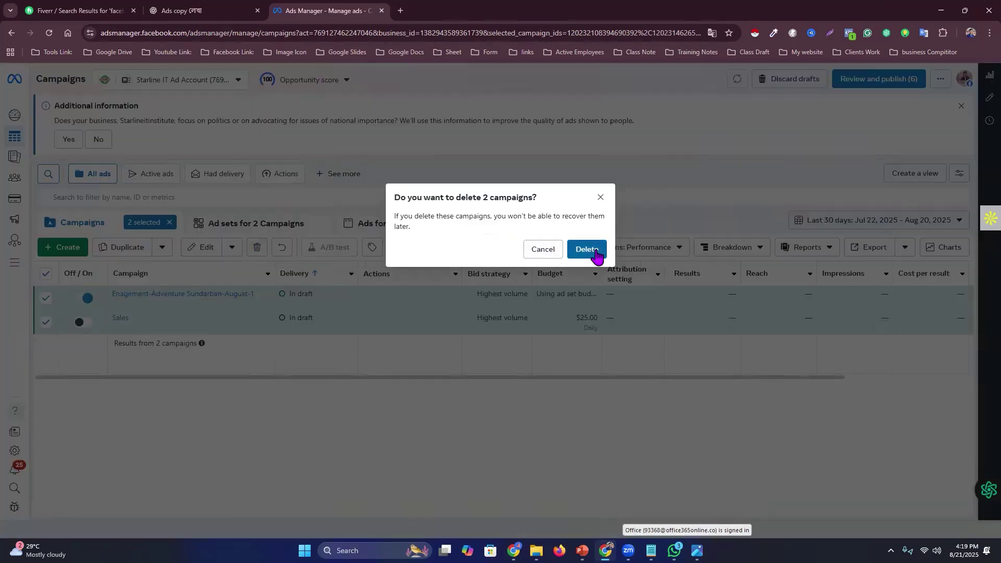
click(586, 250)
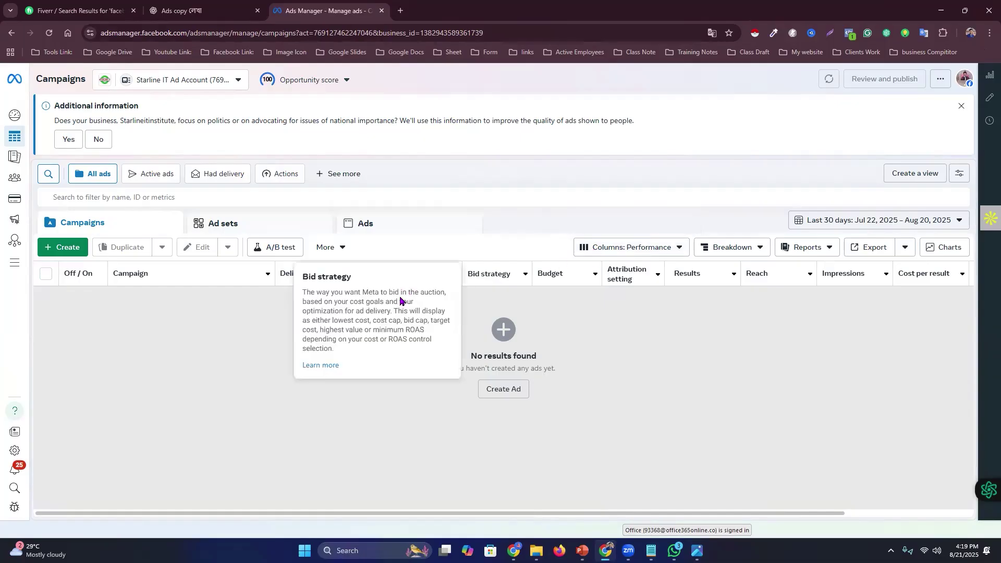
Step: Start a new campaign from the Campaigns list with + Create
click(65, 253)
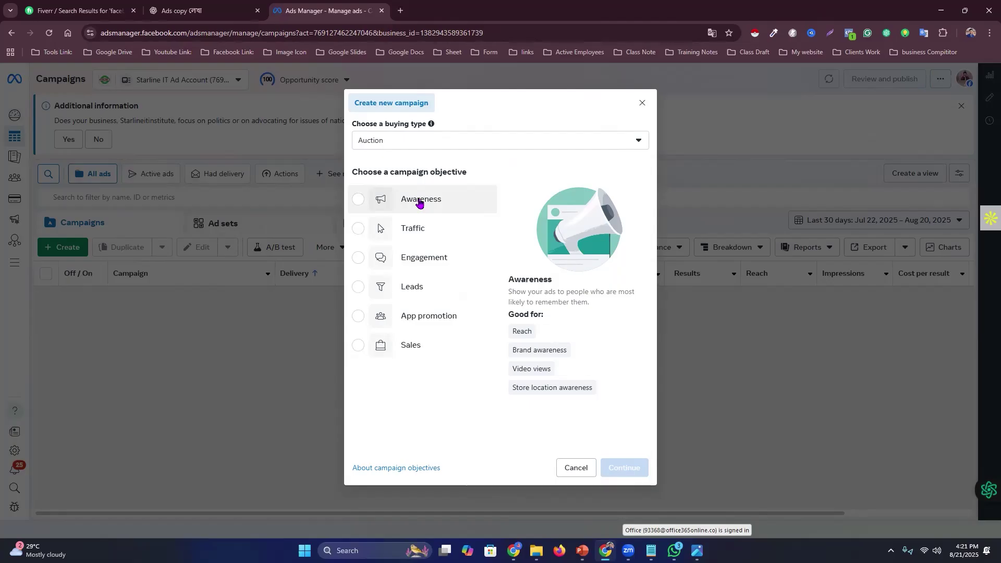
Step: Switch the campaign objective from Awareness to Traffic, then bring up options for the poridhanartwork.store bookmark
click(358, 201)
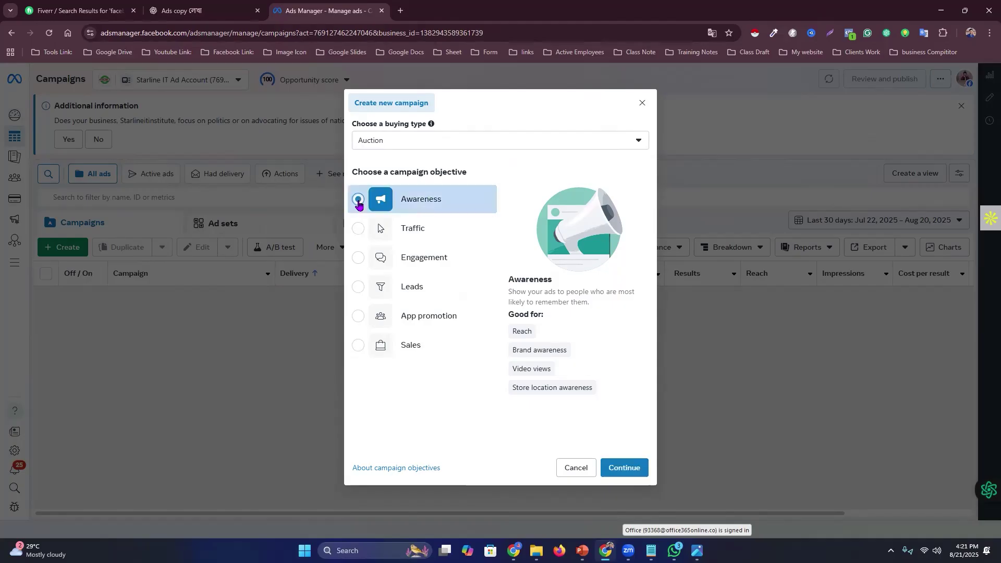
click(358, 229)
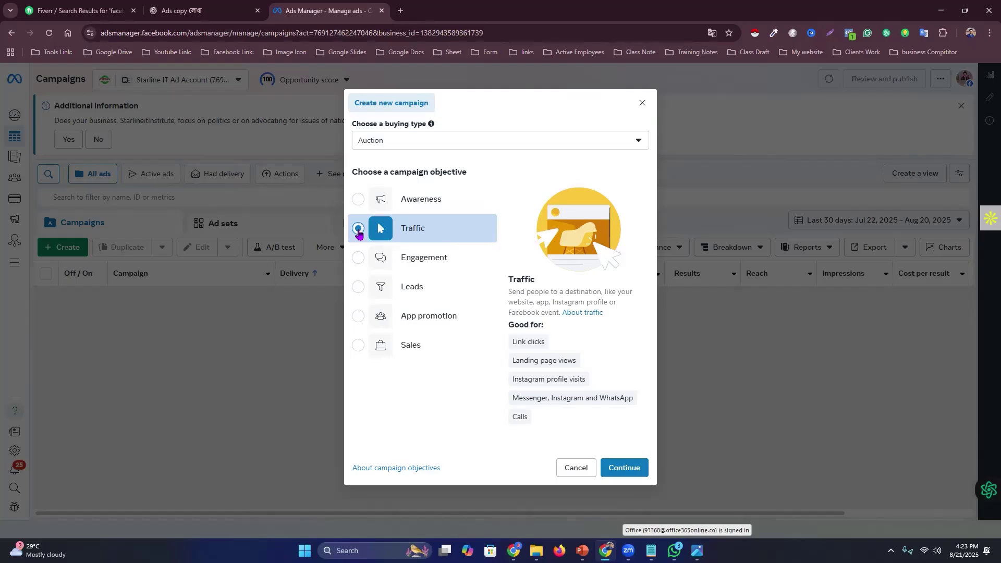
click(801, 53)
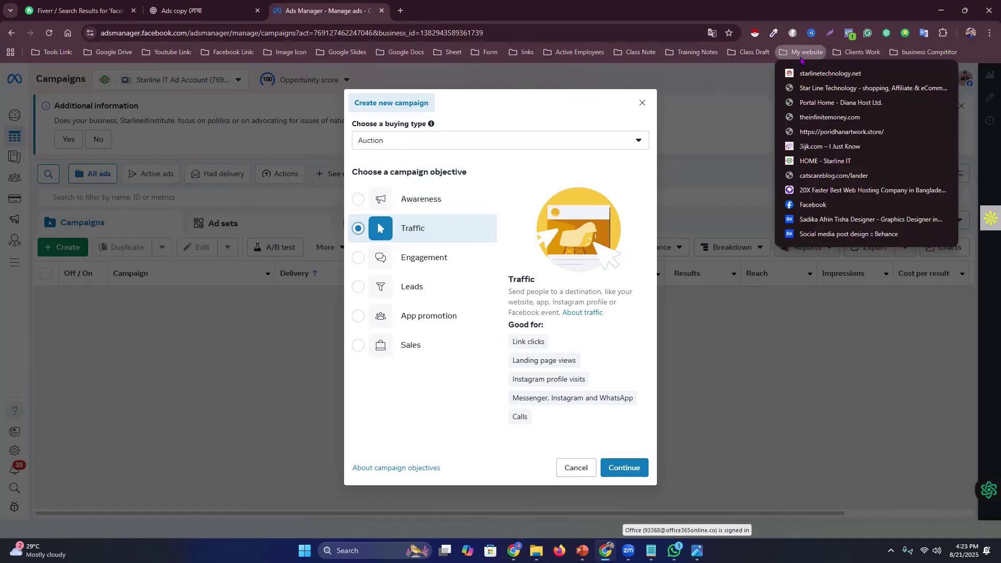
right_click(830, 131)
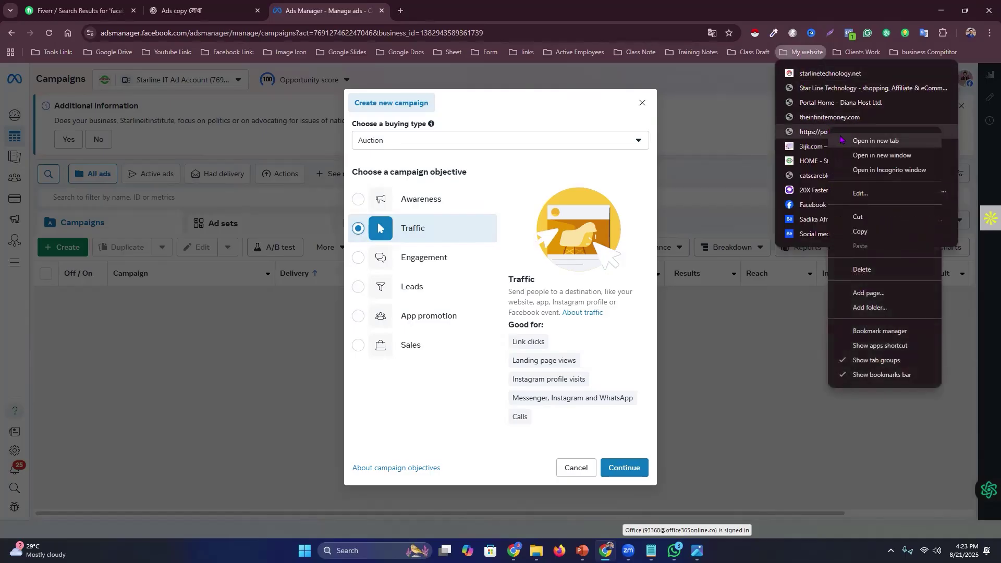
Step: Open poridhanartwork.store in a new tab and review the wireless earbuds checkout page
click(841, 140)
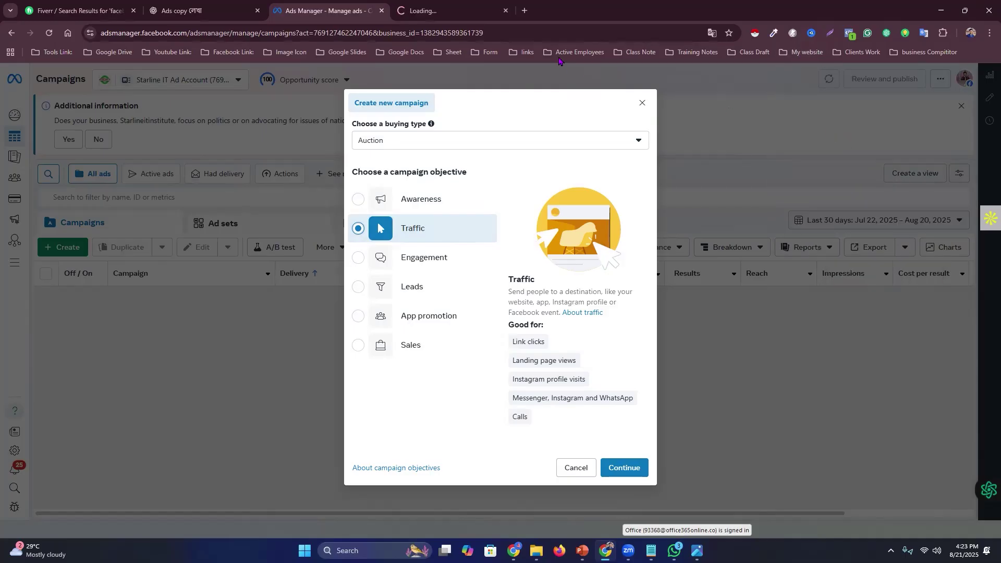
click(473, 15)
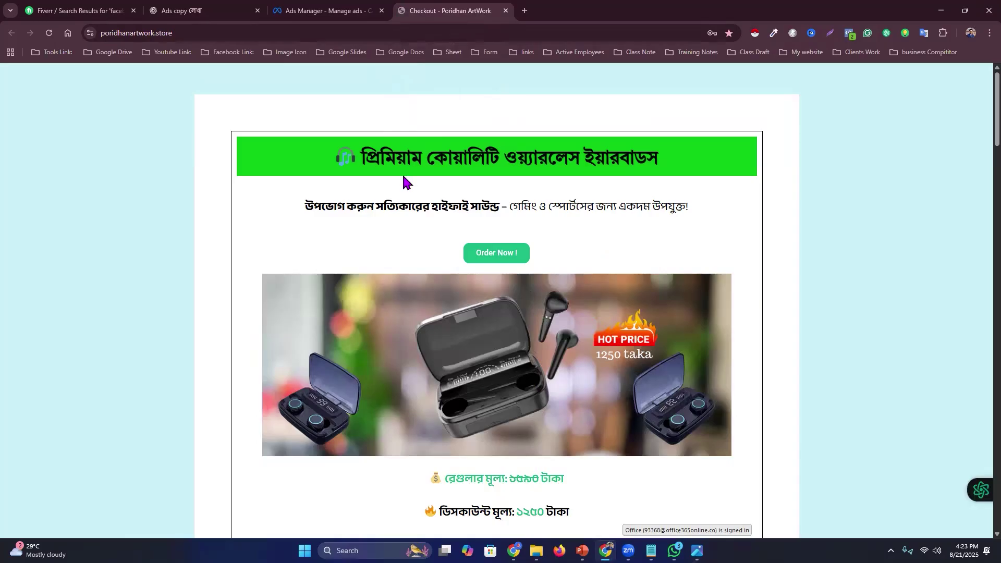
scroll(474, 227, down, 9)
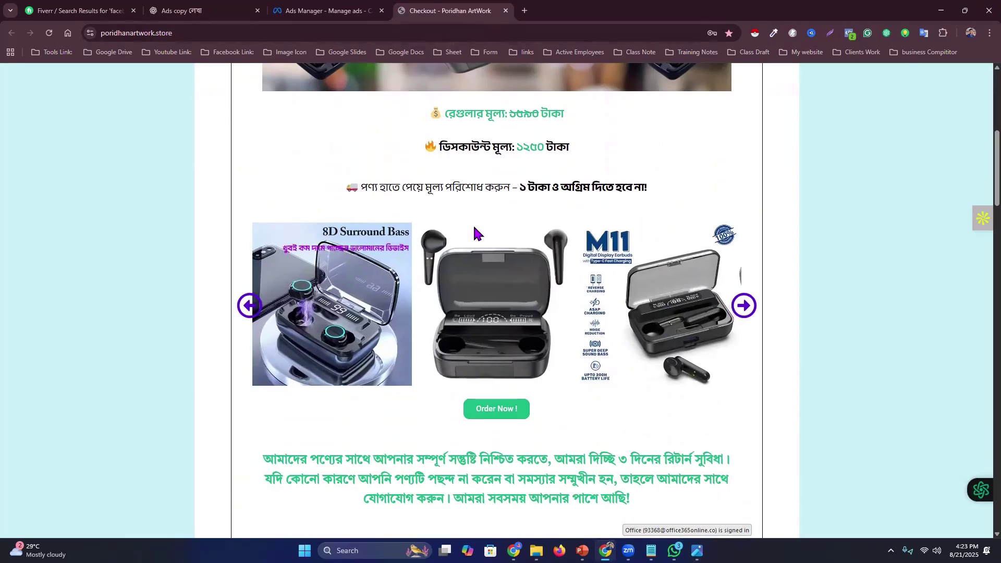
scroll(474, 228, down, 4)
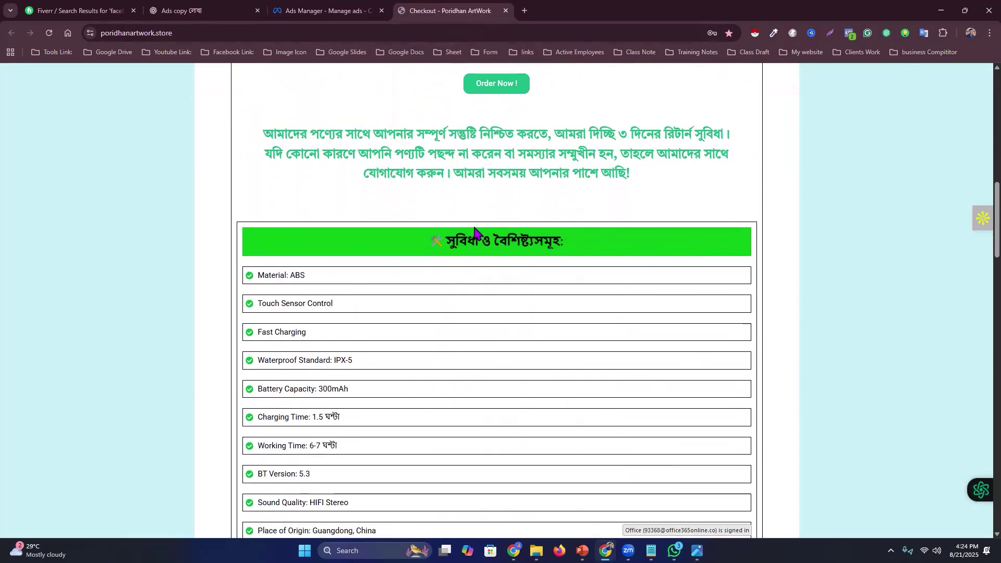
scroll(474, 228, down, 16)
scroll(474, 228, up, 10)
scroll(474, 228, up, 19)
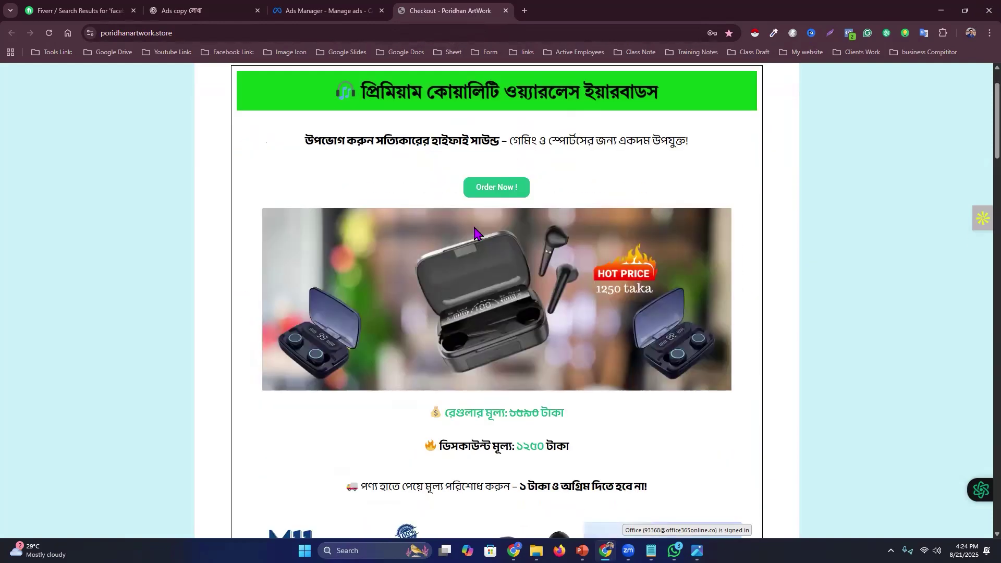
scroll(467, 203, up, 1)
scroll(485, 397, down, 3)
scroll(499, 420, up, 3)
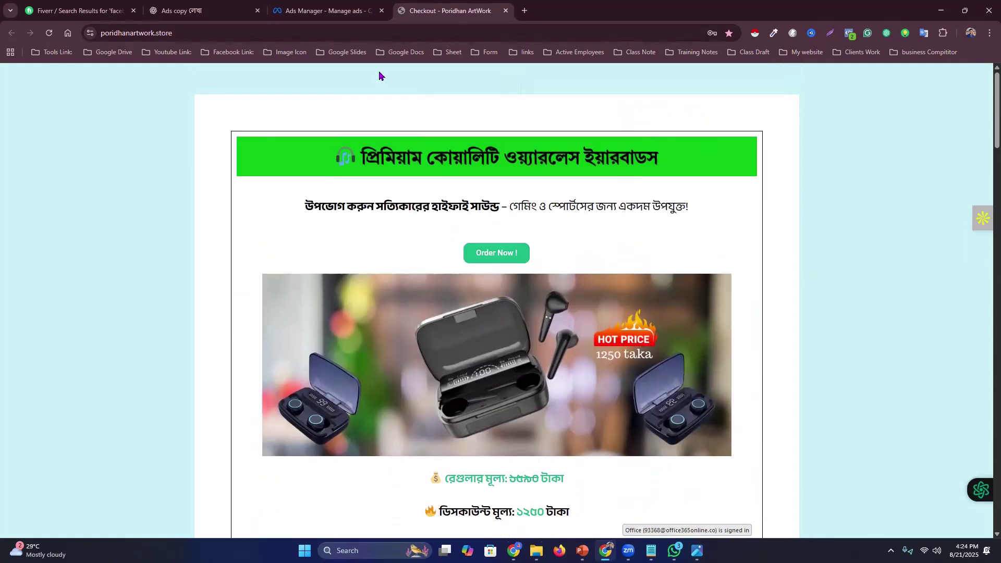
Step: Back in Ads Manager, try the Engagement and Leads objectives before settling on Traffic
click(315, 16)
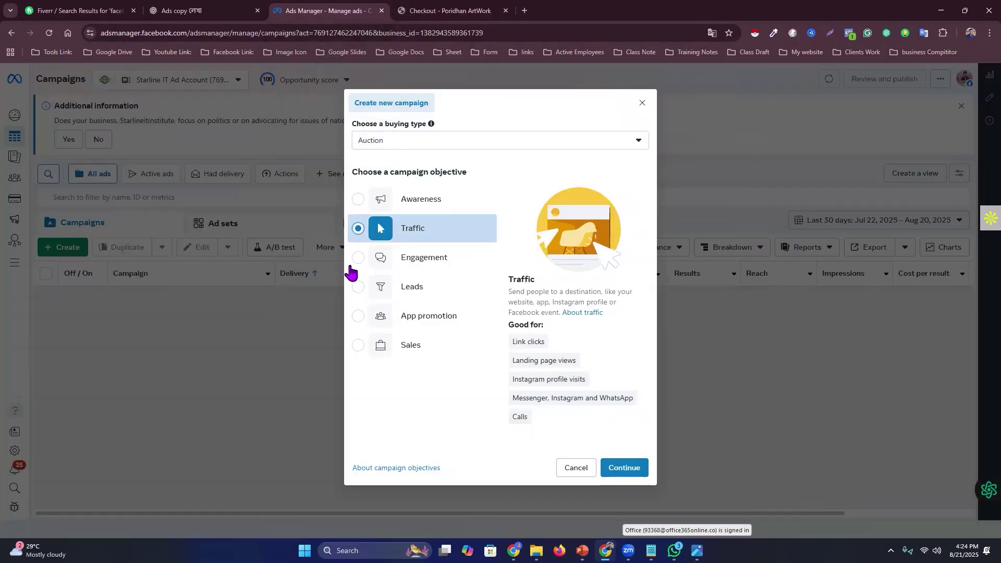
click(367, 257)
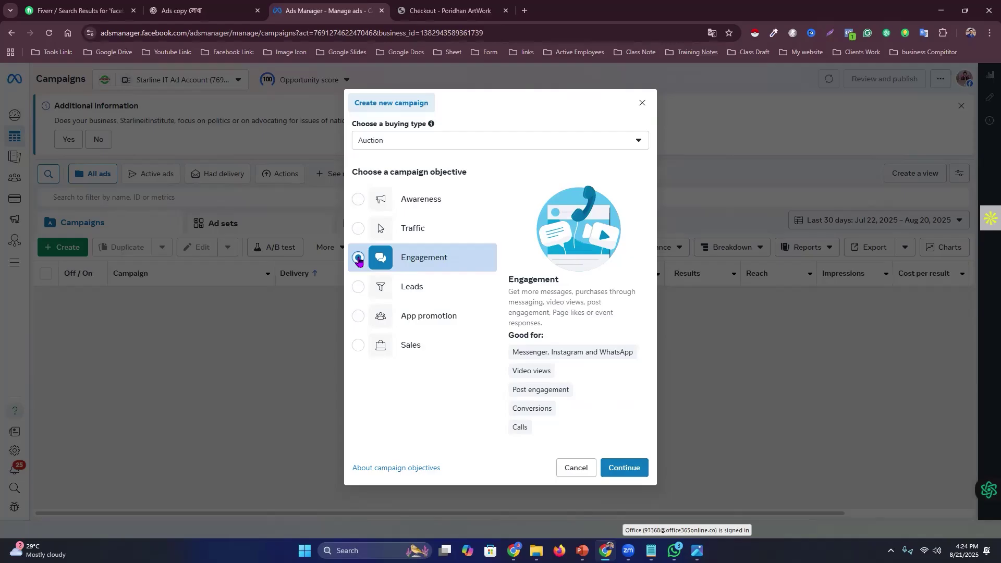
click(360, 287)
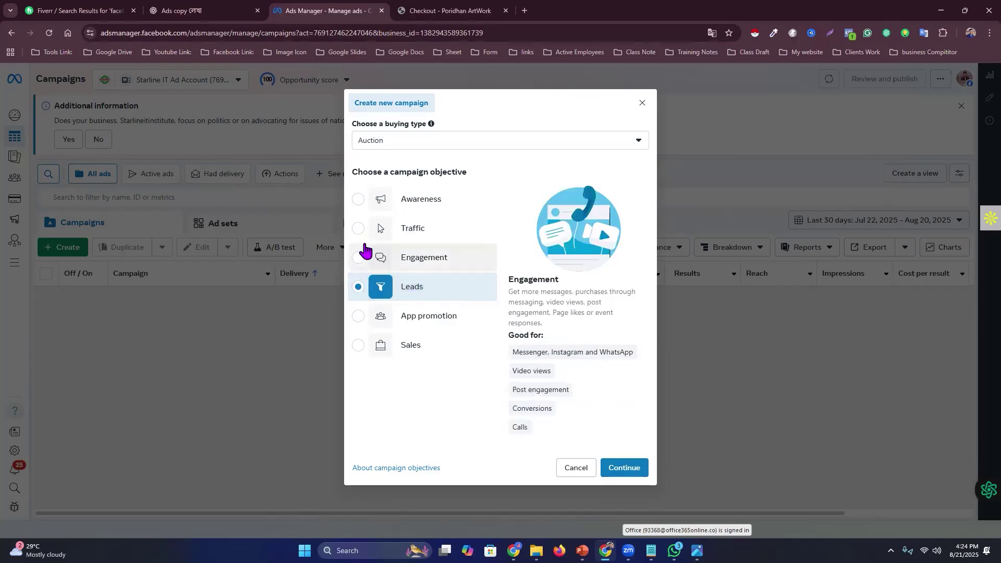
click(358, 230)
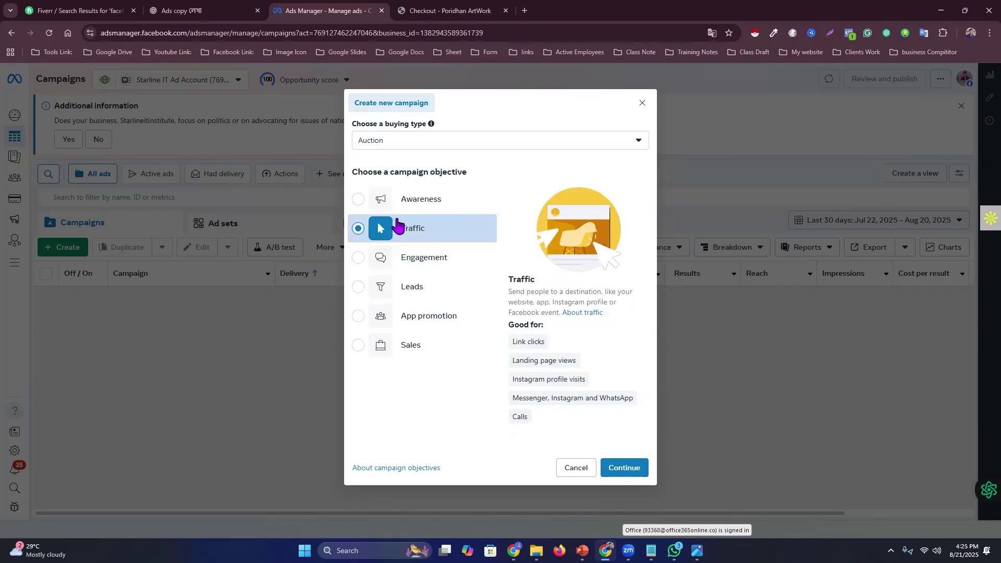
Step: Recheck the Poridhan ArtWork checkout page, then choose Leads as the campaign objective
click(475, 7)
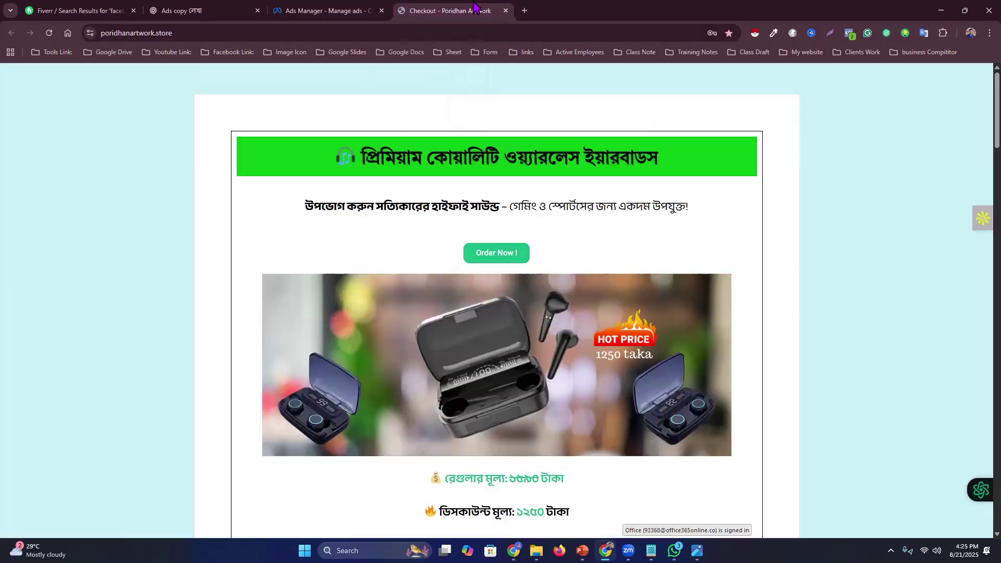
scroll(513, 432, down, 6)
scroll(513, 432, up, 4)
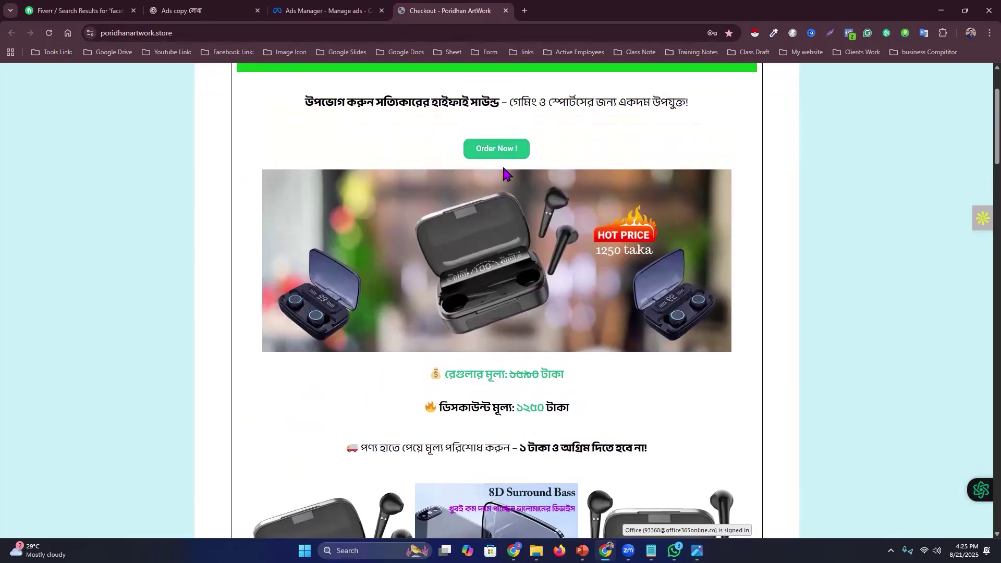
click(346, 7)
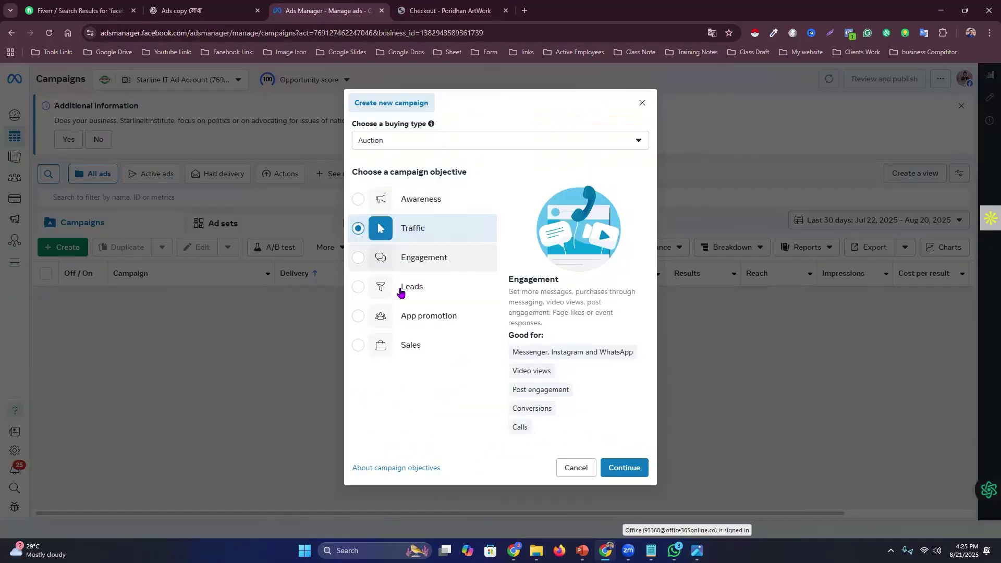
click(357, 288)
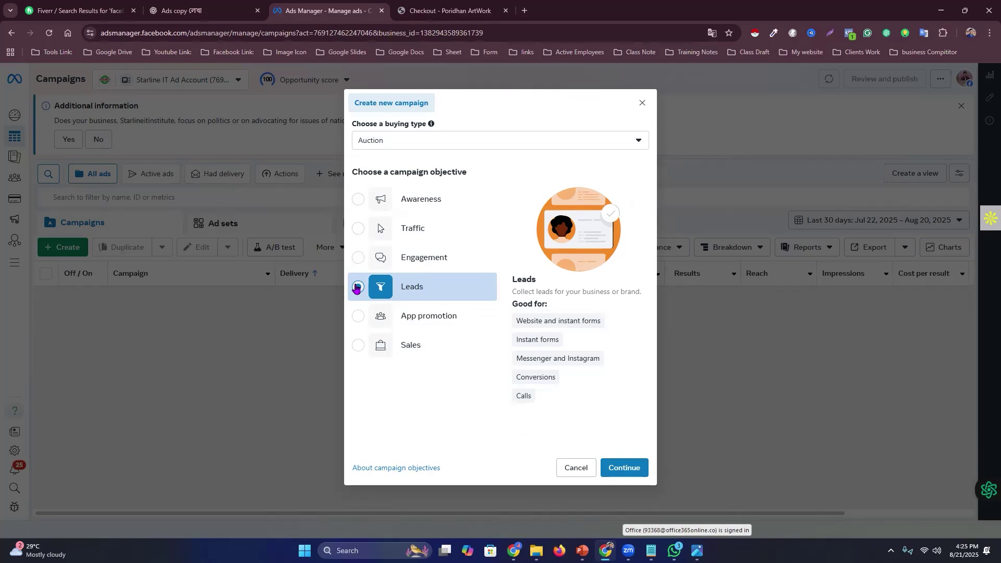
Step: Load ajnmart.com in a new tab and scroll its Contact page down to the message form
click(524, 11)
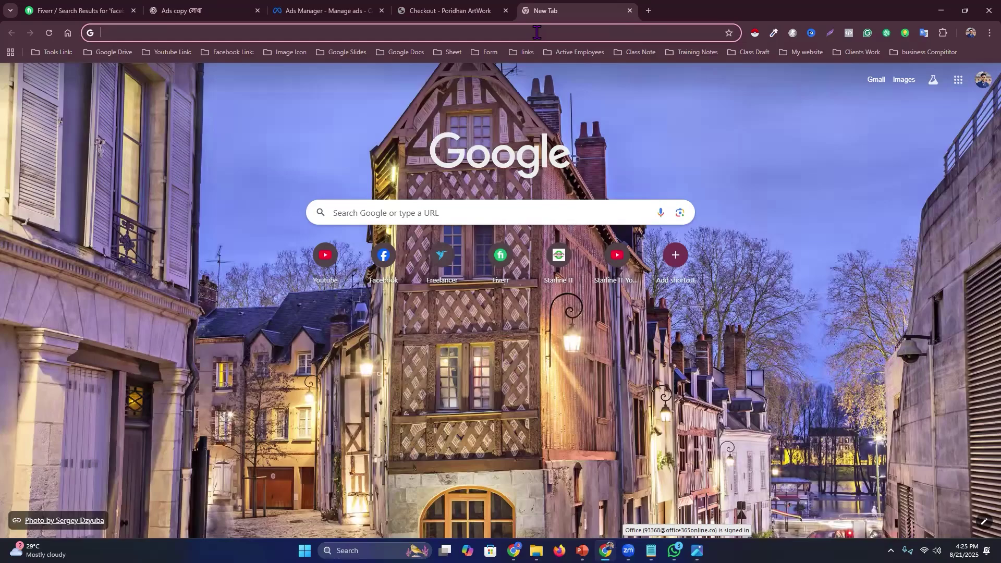
text(ajn)
key(Return)
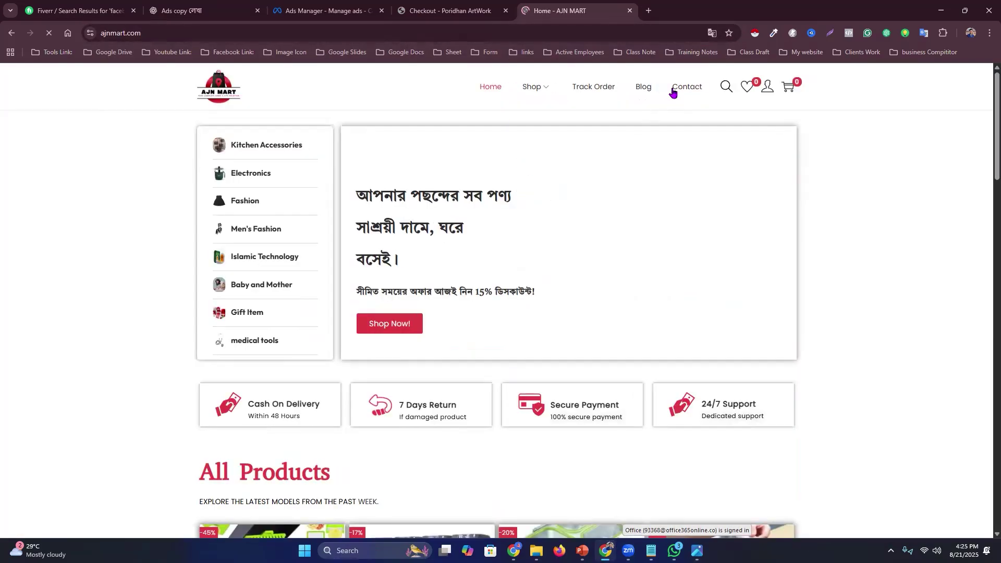
click(673, 92)
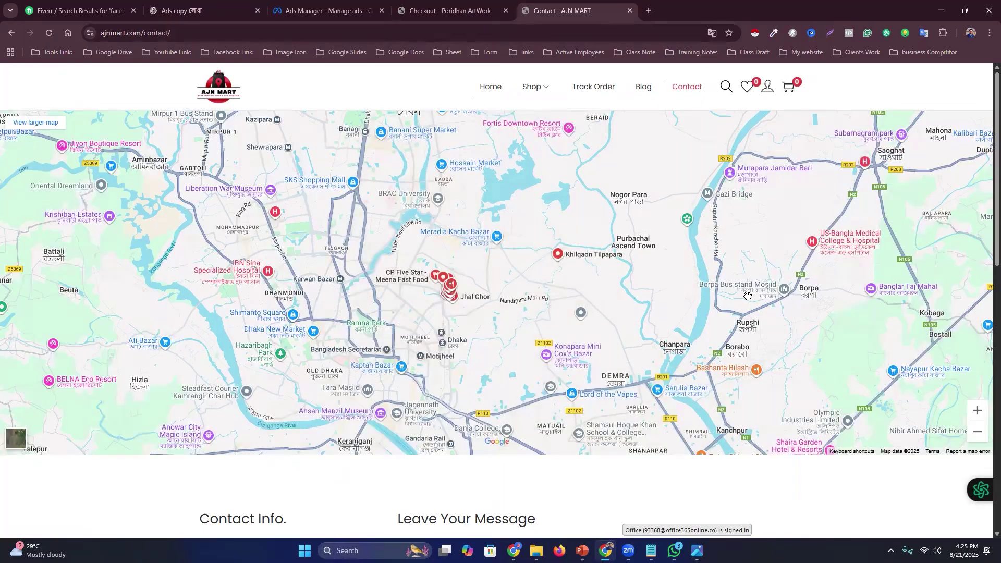
scroll(747, 296, down, 8)
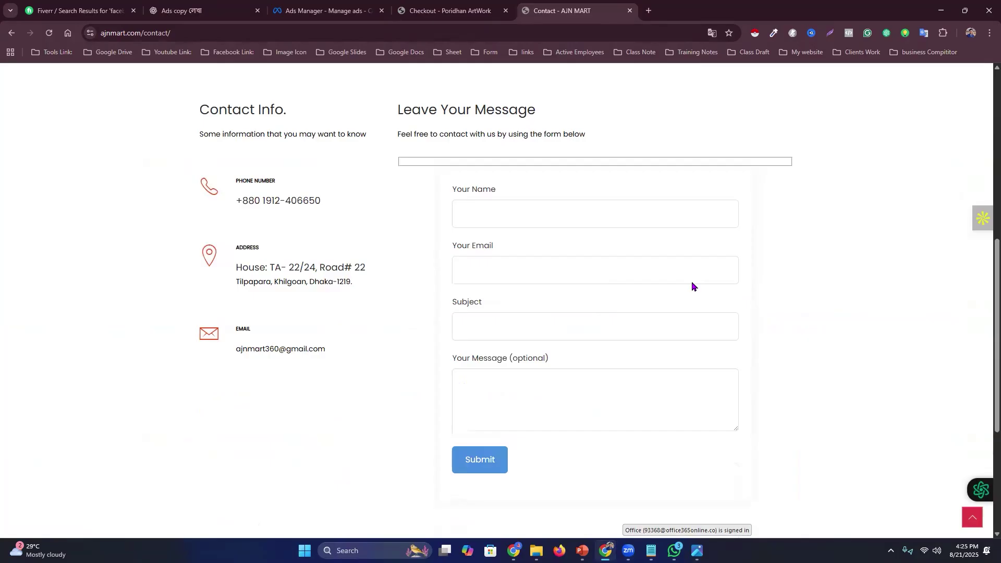
scroll(650, 178, down, 1)
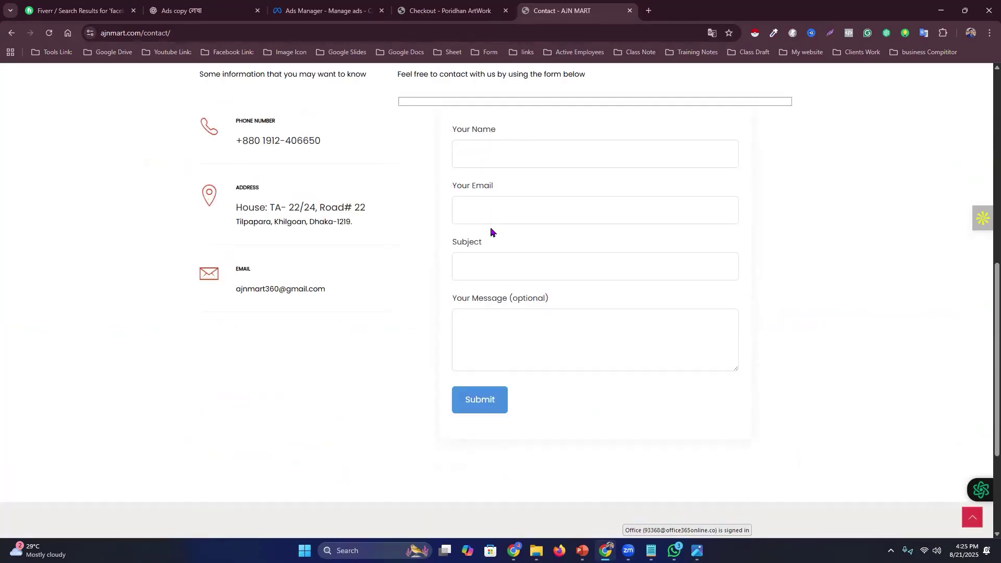
scroll(462, 179, up, 2)
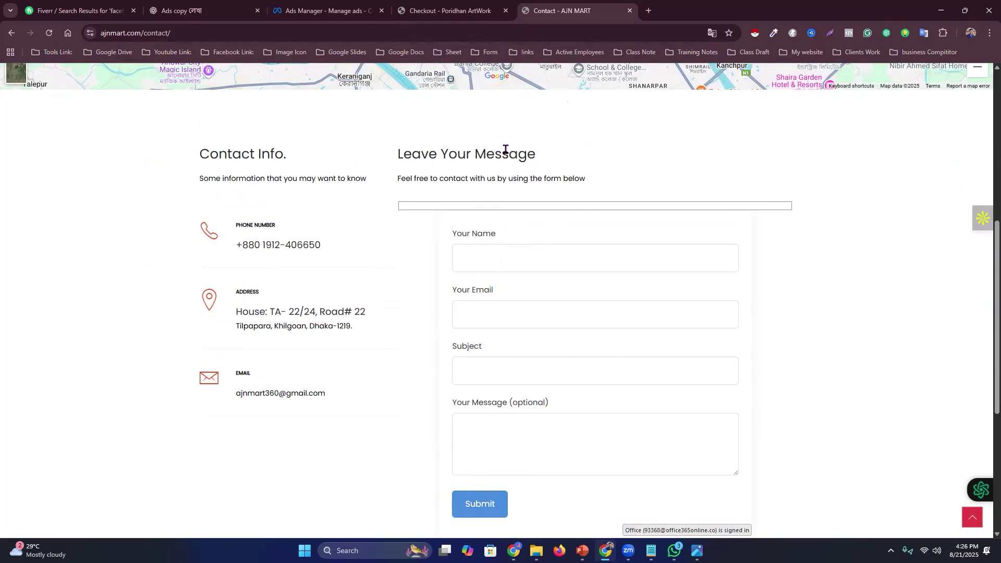
scroll(499, 349, down, 1)
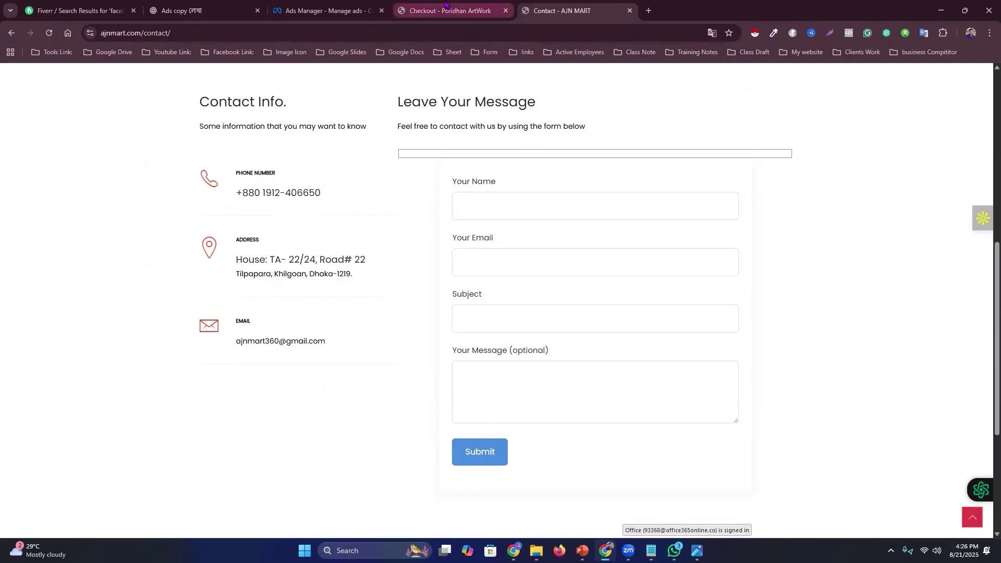
Step: Try Leads and App promotion, set the campaign objective to Sales, then return to the AJN Mart contact page
mouse_move(446, 4)
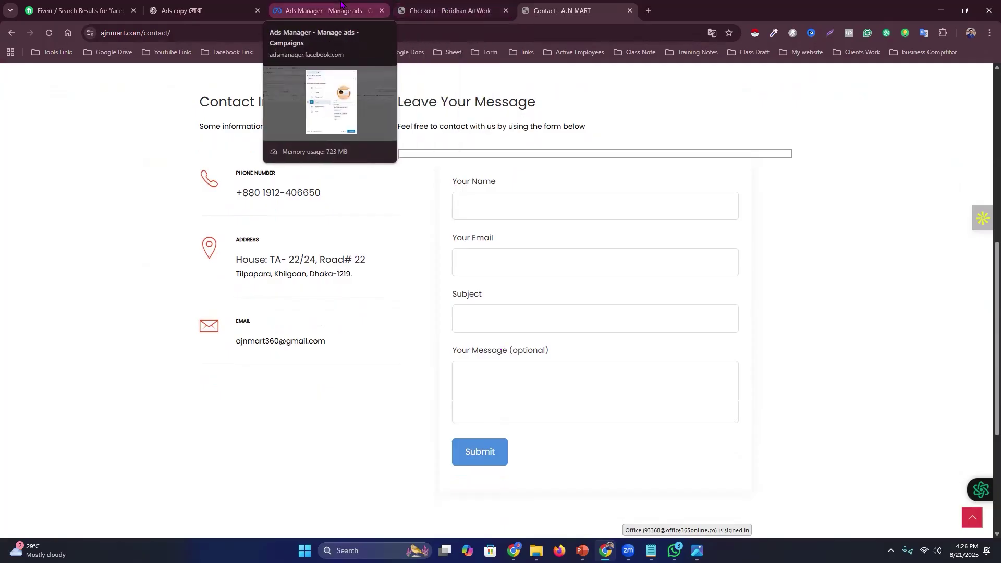
click(324, 10)
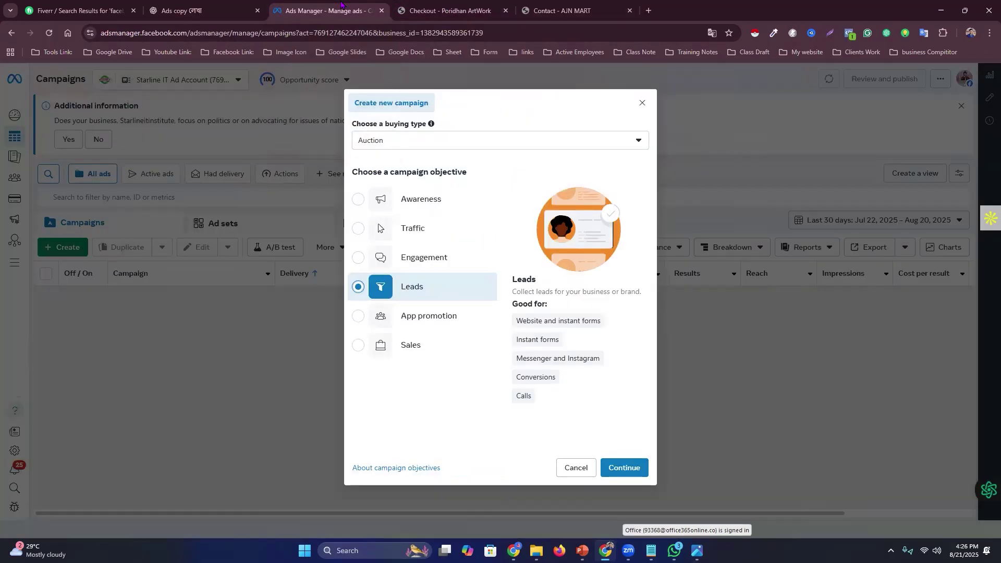
click(368, 286)
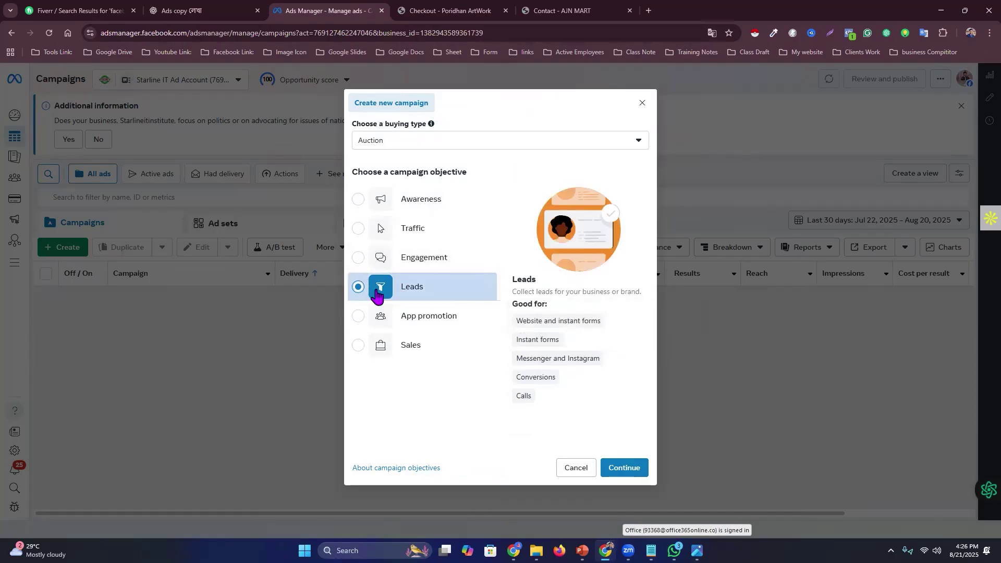
click(357, 317)
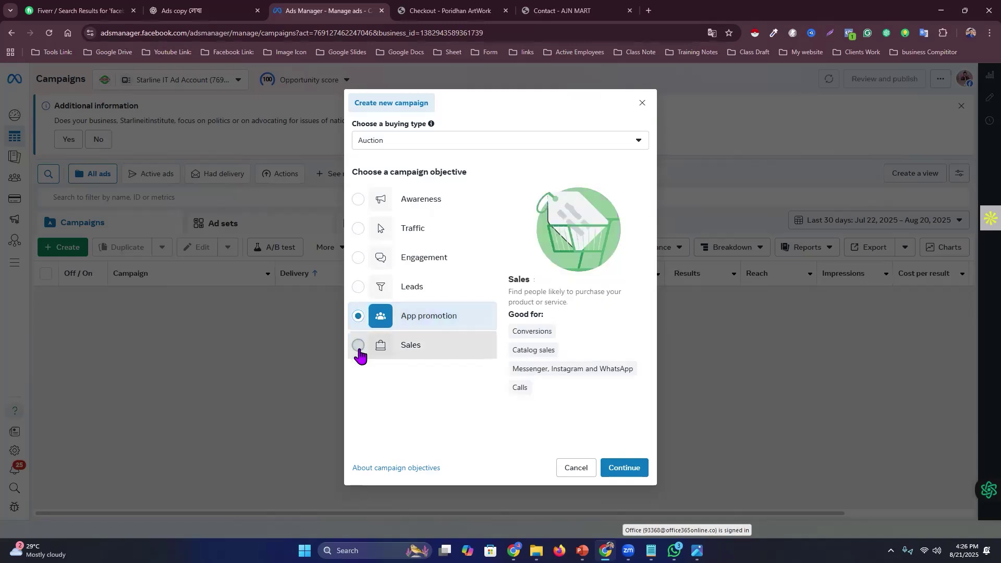
click(359, 347)
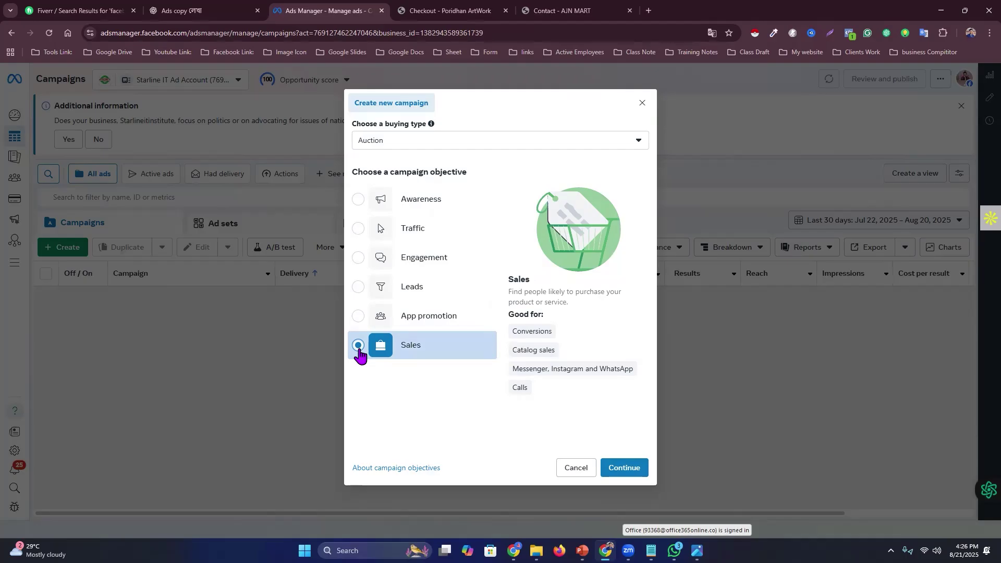
click(564, 10)
Step: From the AJN Mart home page product grid, open the Multifunctional Vegetable Chopper page (1,090.00৳)
scroll(345, 171, up, 8)
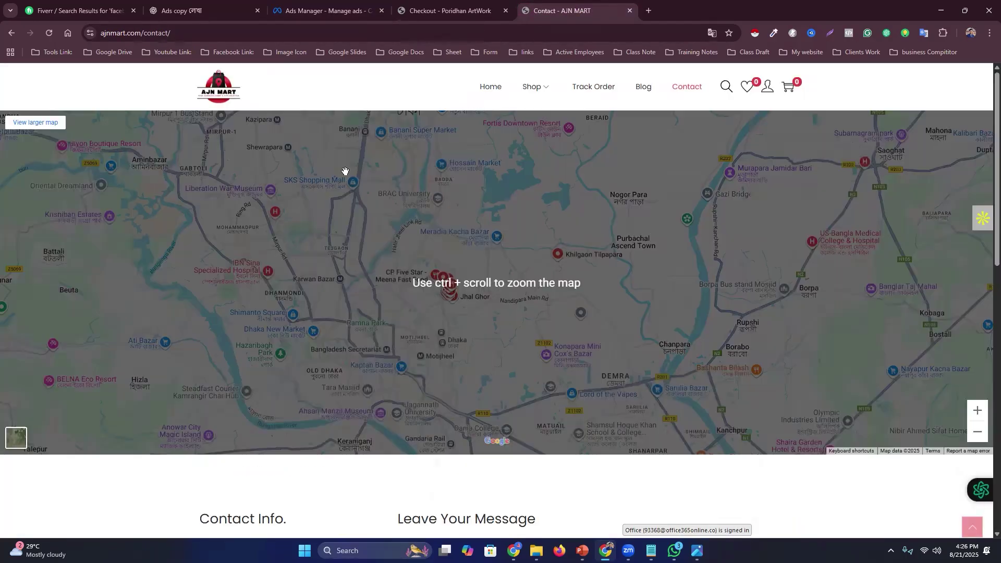
click(489, 87)
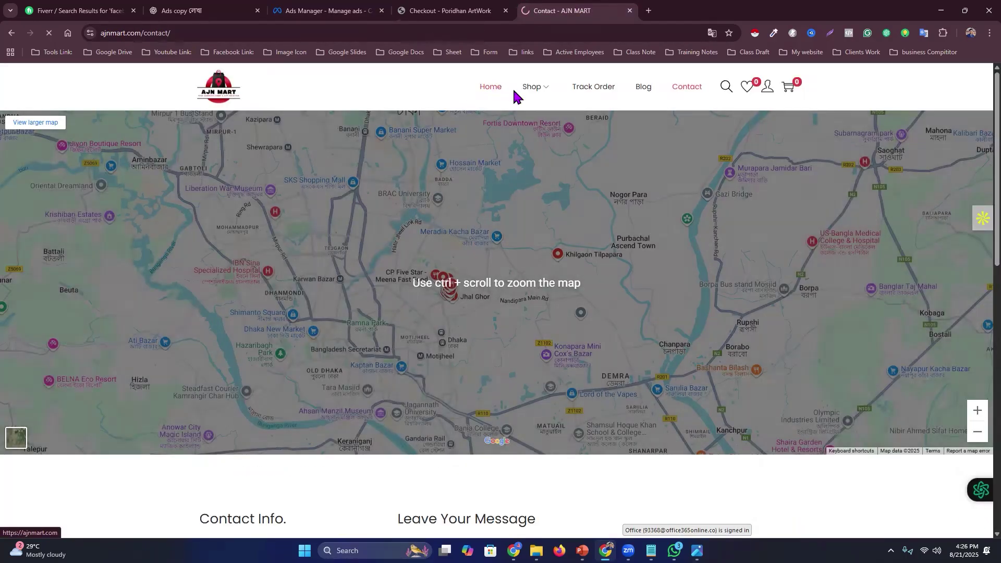
scroll(590, 435, down, 3)
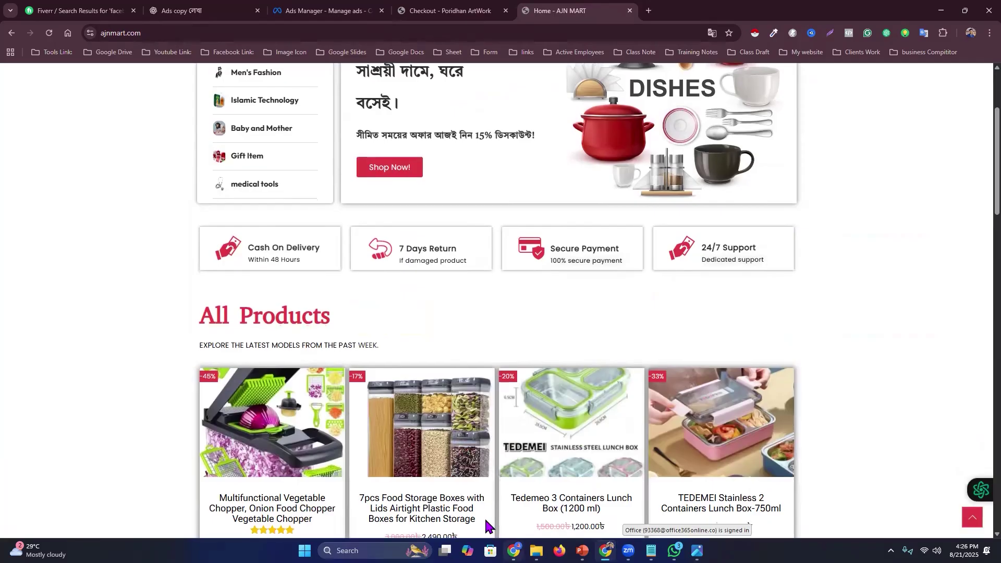
scroll(532, 303, down, 3)
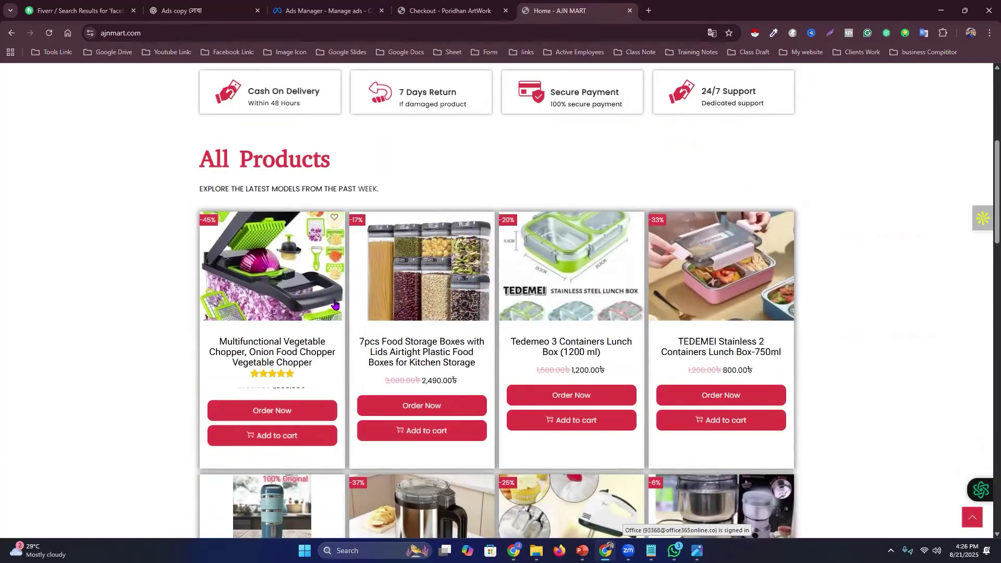
scroll(584, 320, down, 1)
scroll(490, 188, up, 1)
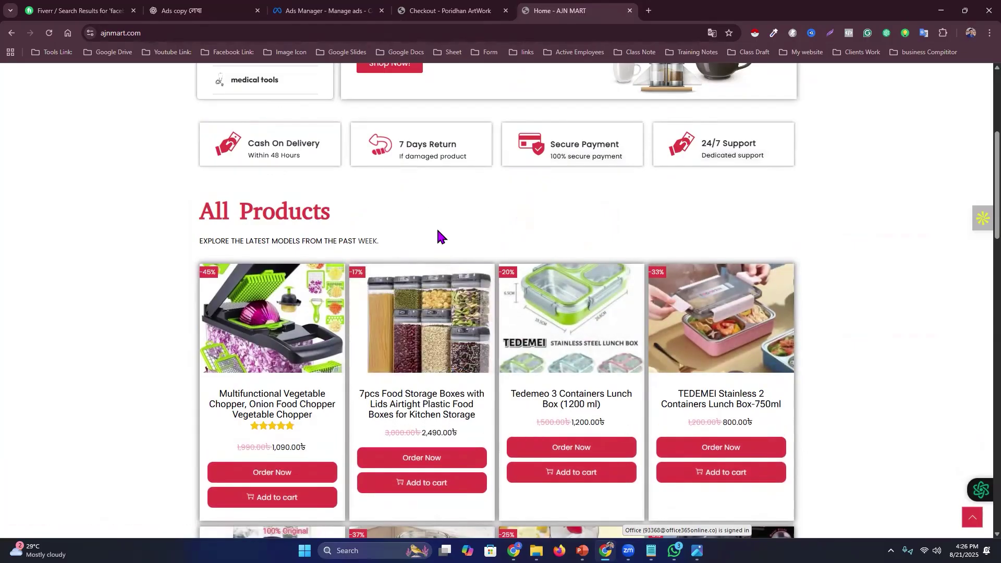
scroll(438, 236, down, 5)
scroll(483, 346, up, 1)
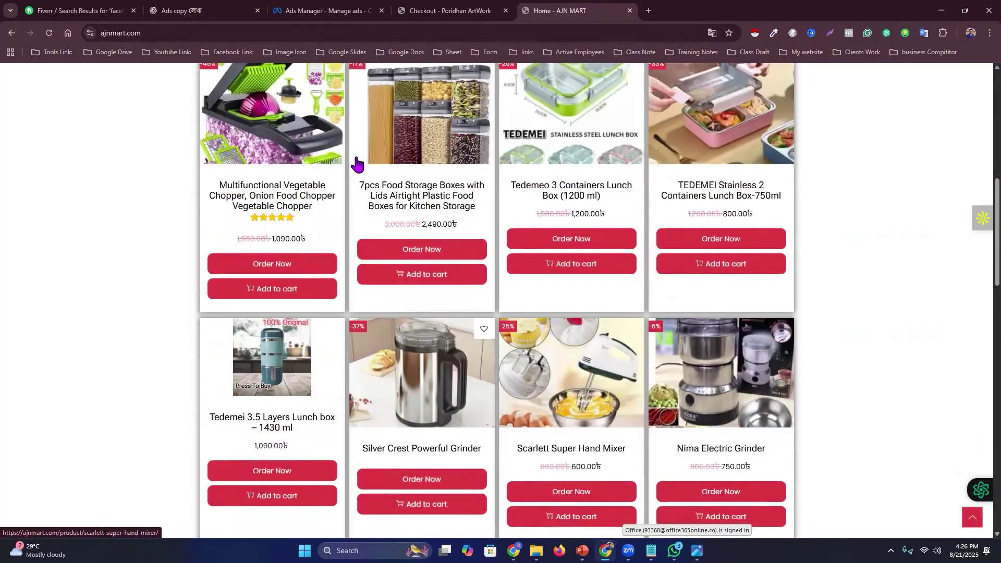
scroll(357, 164, up, 3)
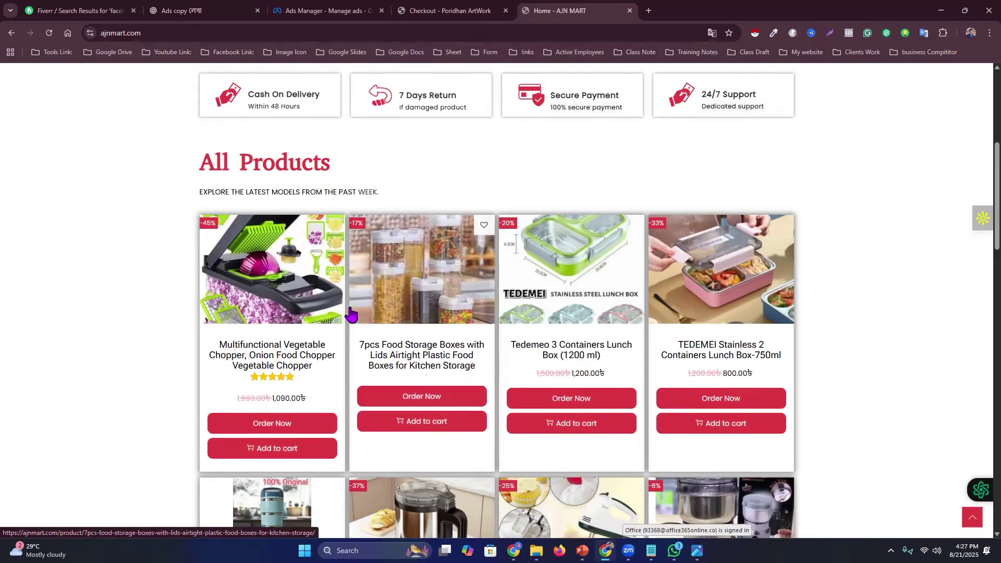
scroll(276, 292, up, 2)
scroll(277, 281, down, 2)
click(267, 271)
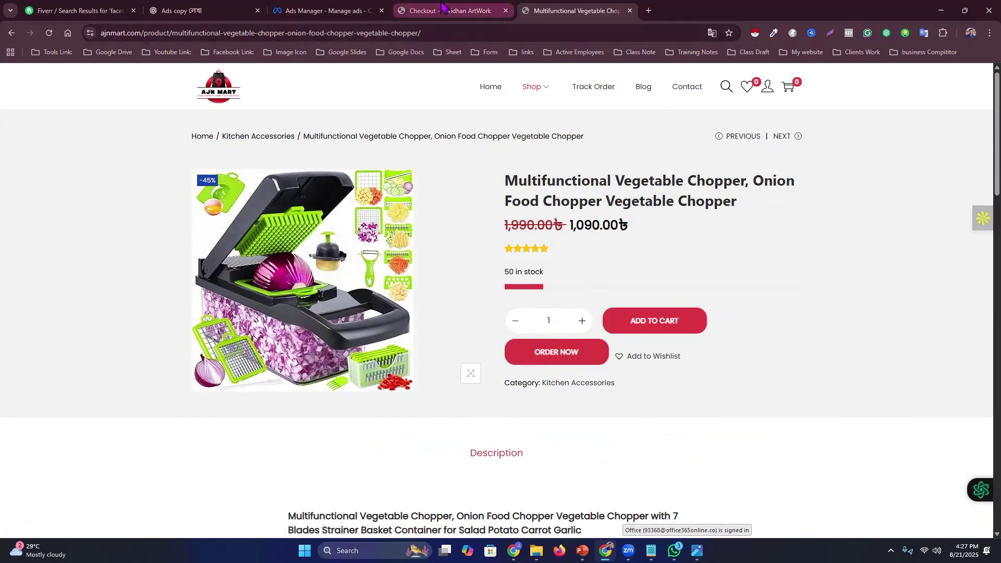
Step: Create a campaign with the Engagement objective using the manual engagement campaign setup
click(331, 10)
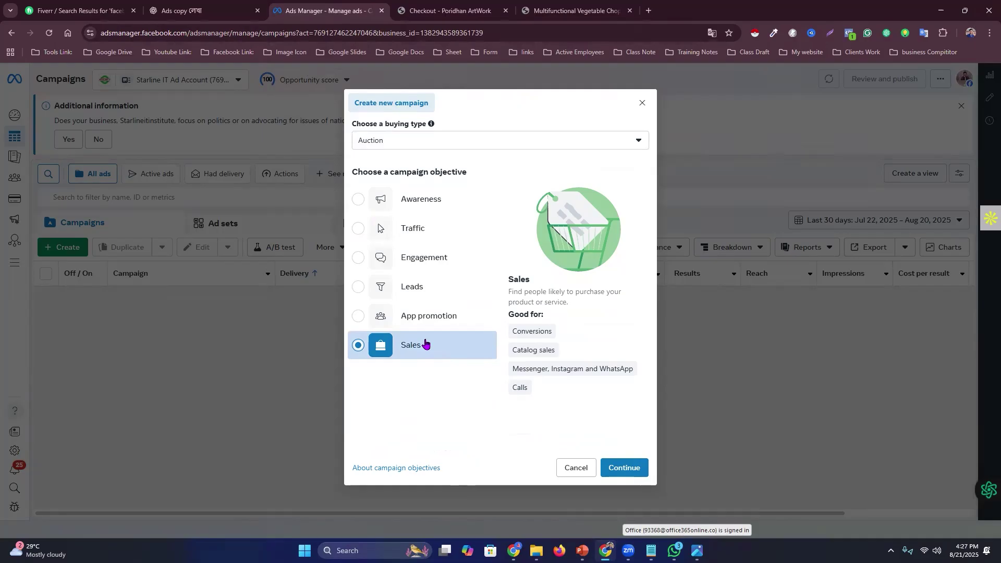
click(357, 261)
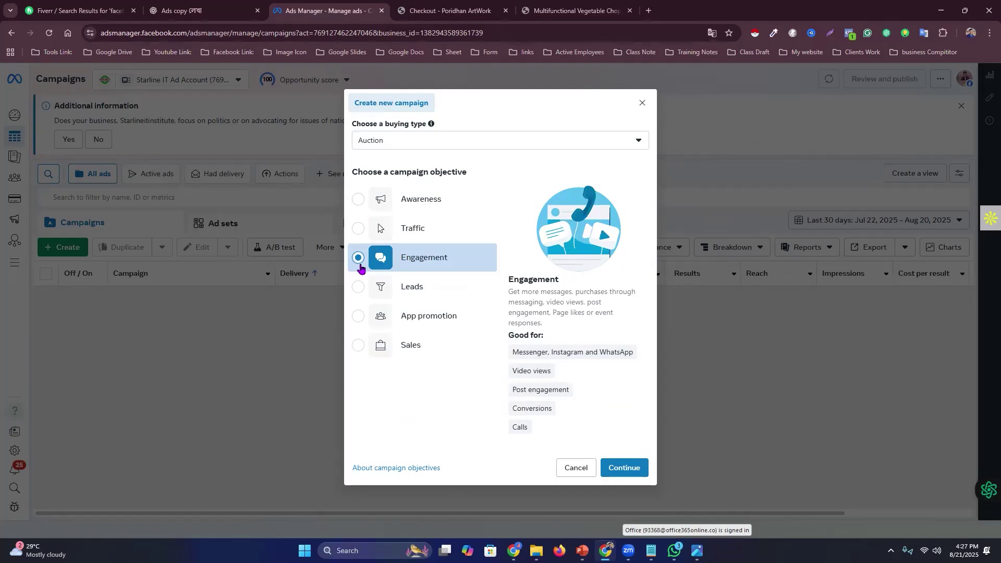
click(624, 470)
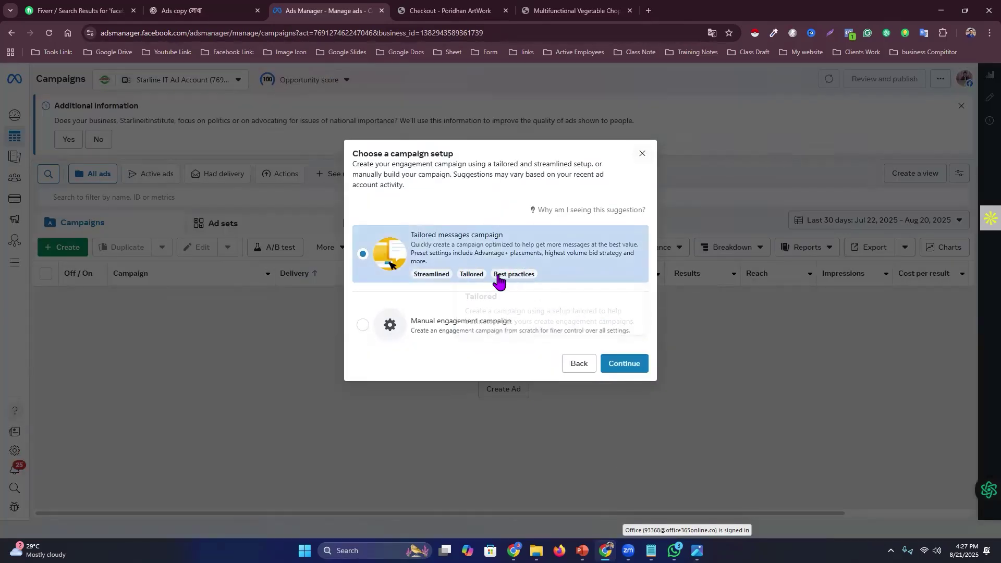
mouse_move(499, 281)
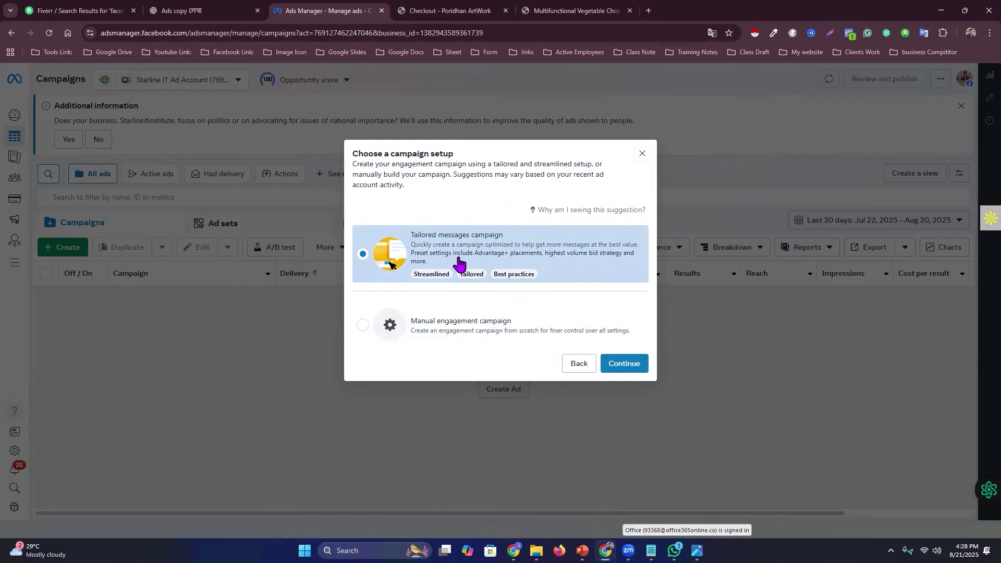
click(365, 332)
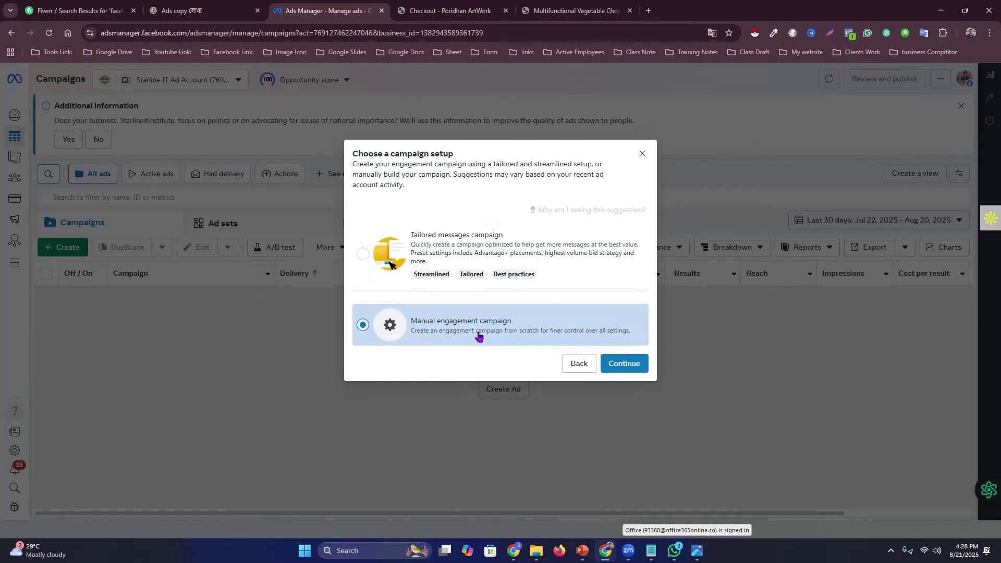
click(618, 365)
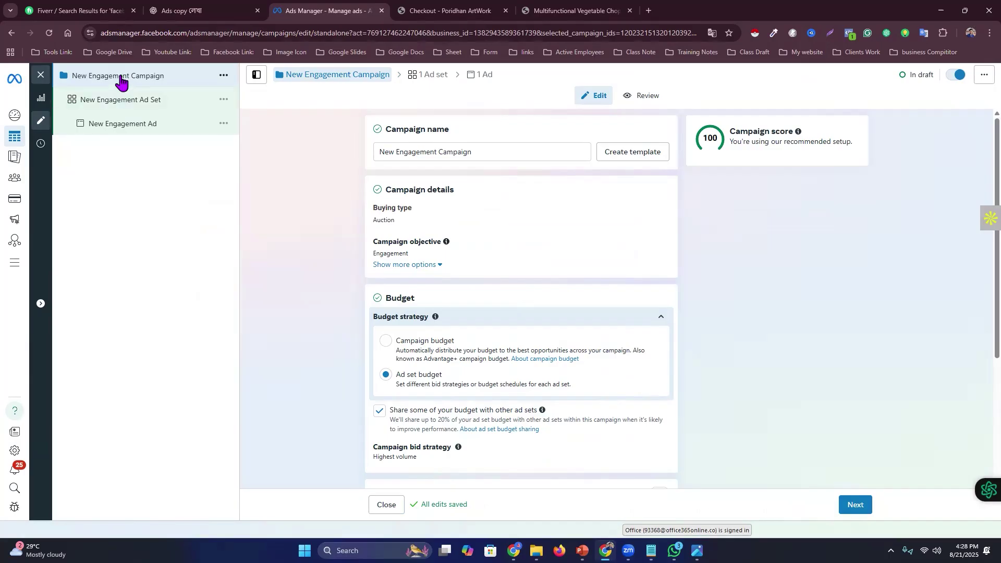
Step: Rename 'New Engagement Campaign' to 'Engagement-adventur sundhorban-Ad-1'
triple_click(436, 150)
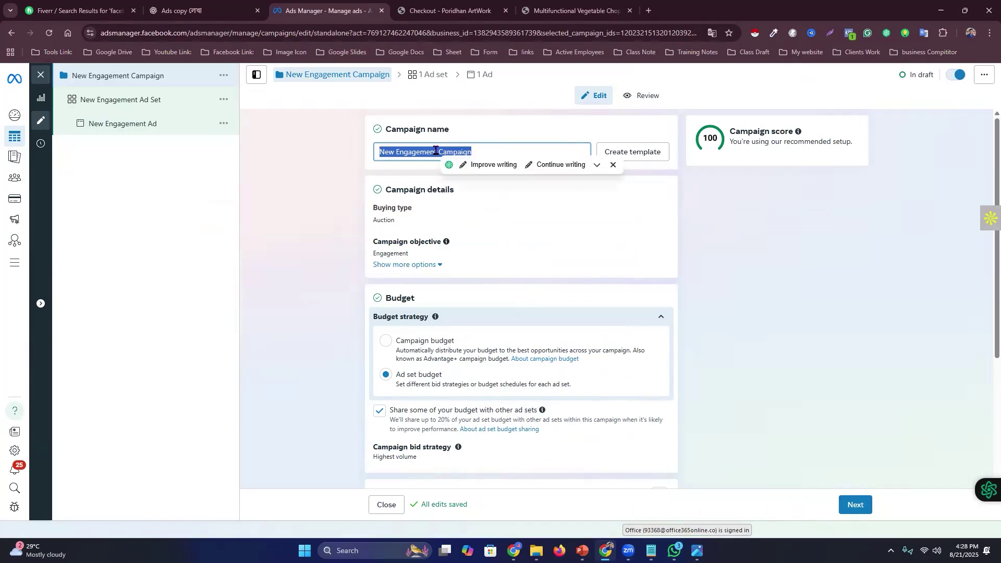
click(395, 152)
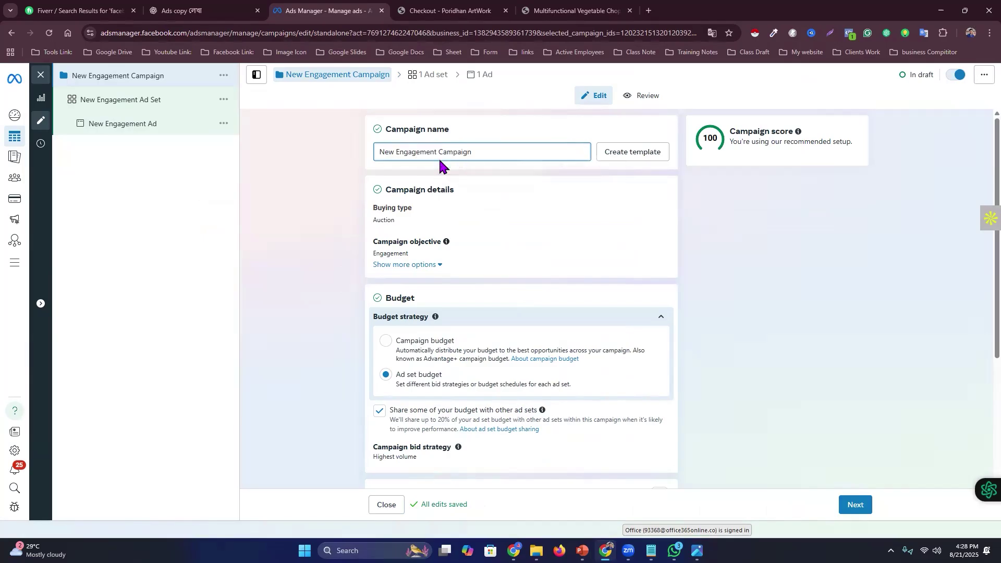
key(BackSpace)
key(BackSpace)
key(BackSpace)
key(BackSpace)
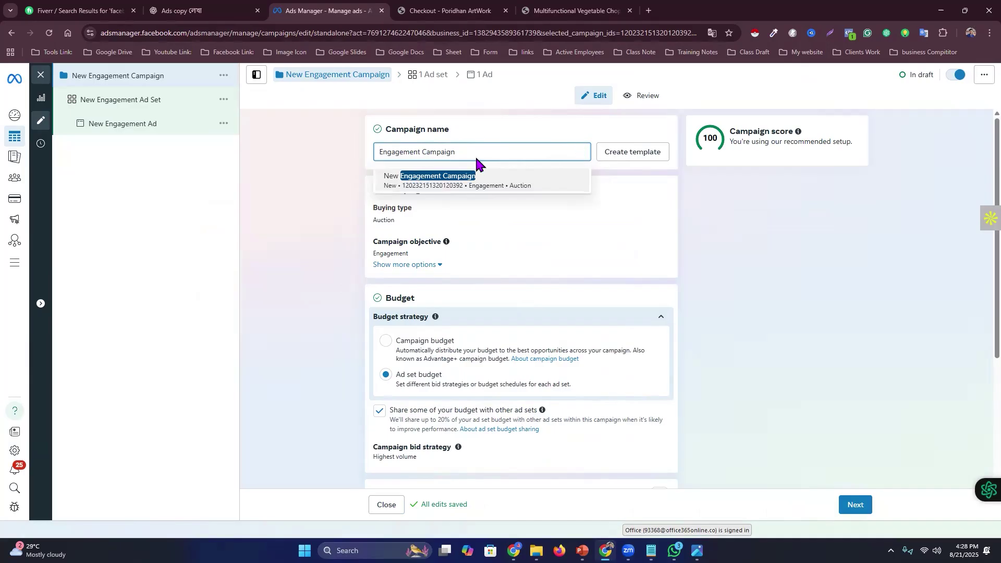
click(468, 152)
key(BackSpace)
key(BackSpace)
key(BackSpace)
key(BackSpace)
key(BackSpace)
key(BackSpace)
key(BackSpace)
key(BackSpace)
key(BackSpace)
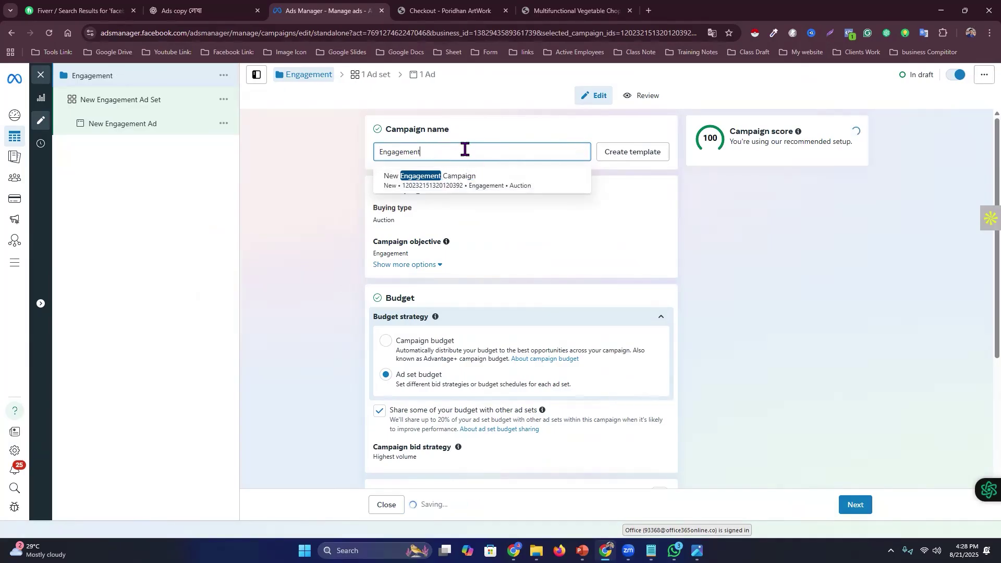
text(-)
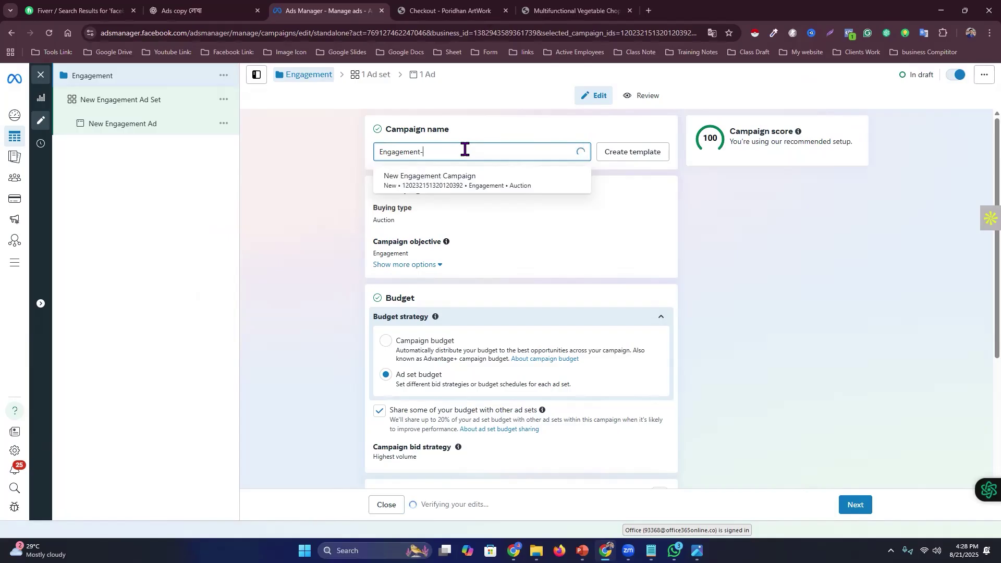
text(adventur)
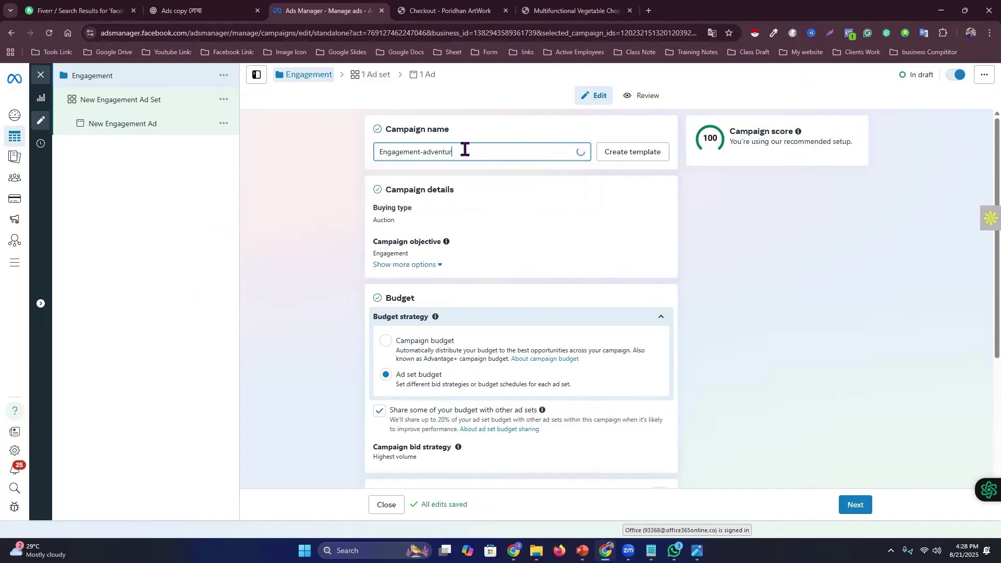
text( sundhor)
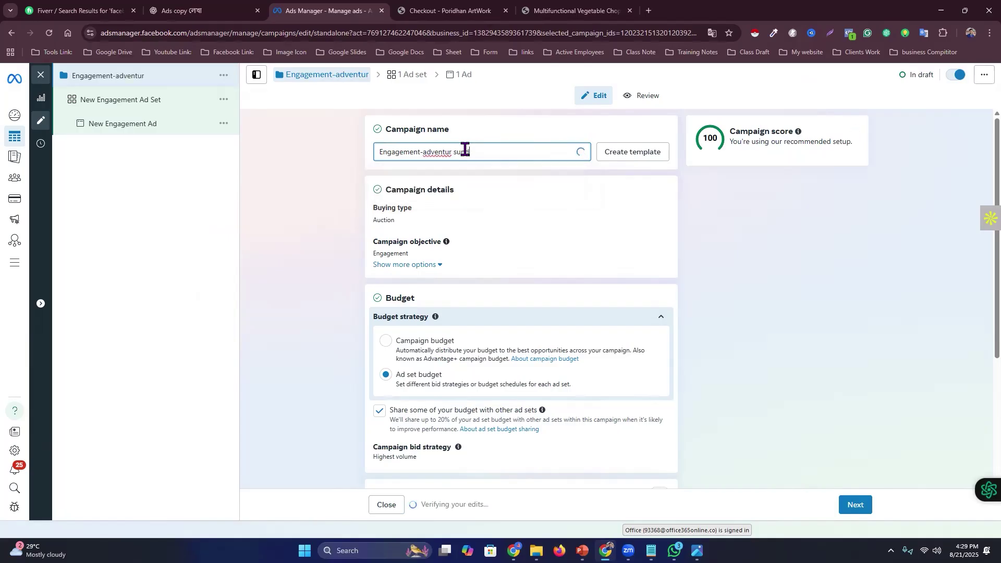
text(ban-)
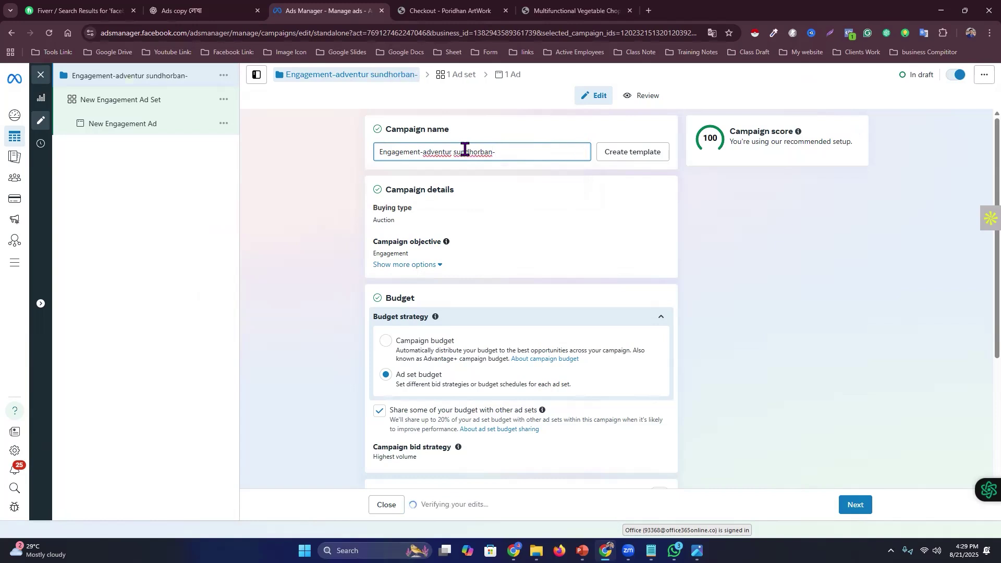
text(Ad)
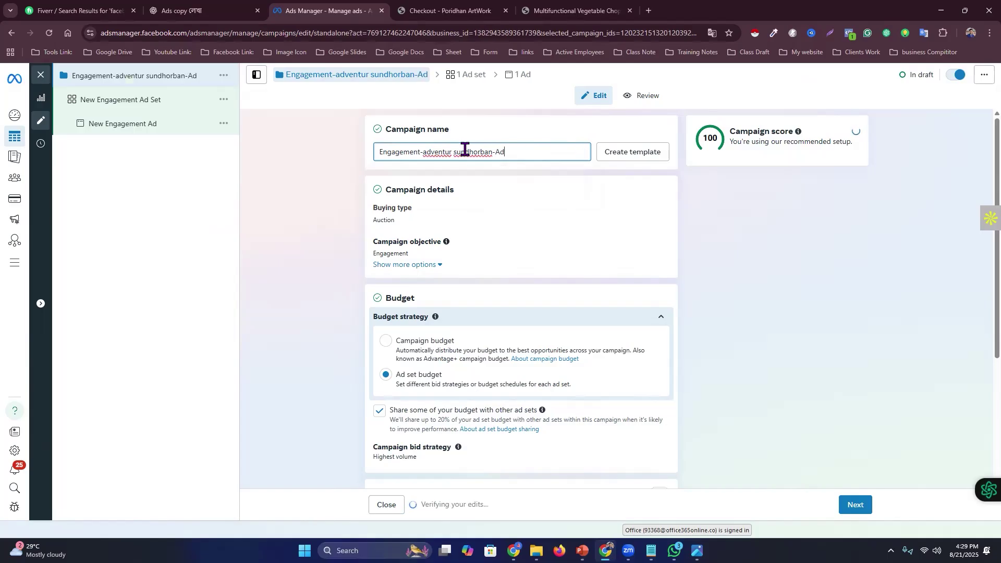
text(-1)
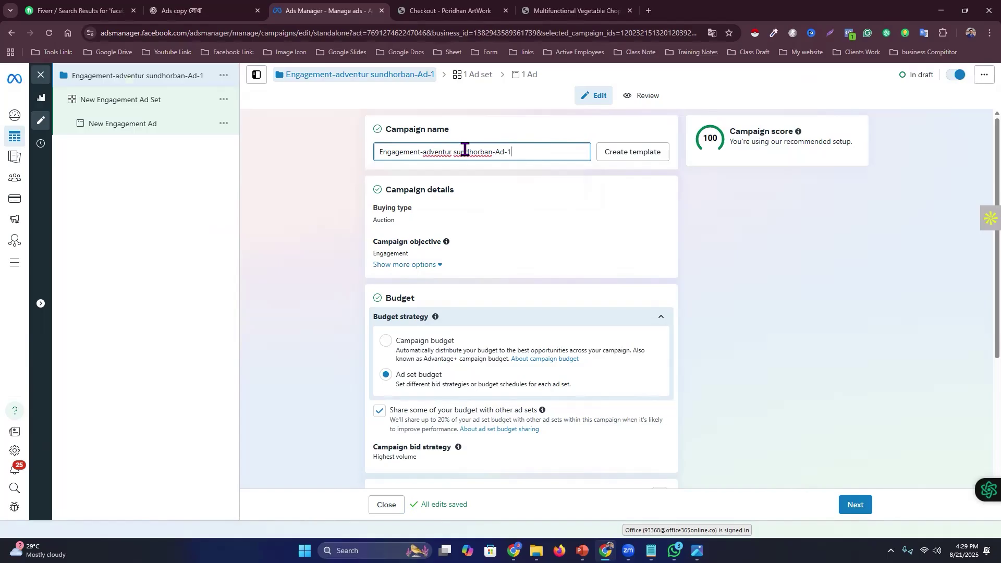
triple_click(506, 150)
click(487, 128)
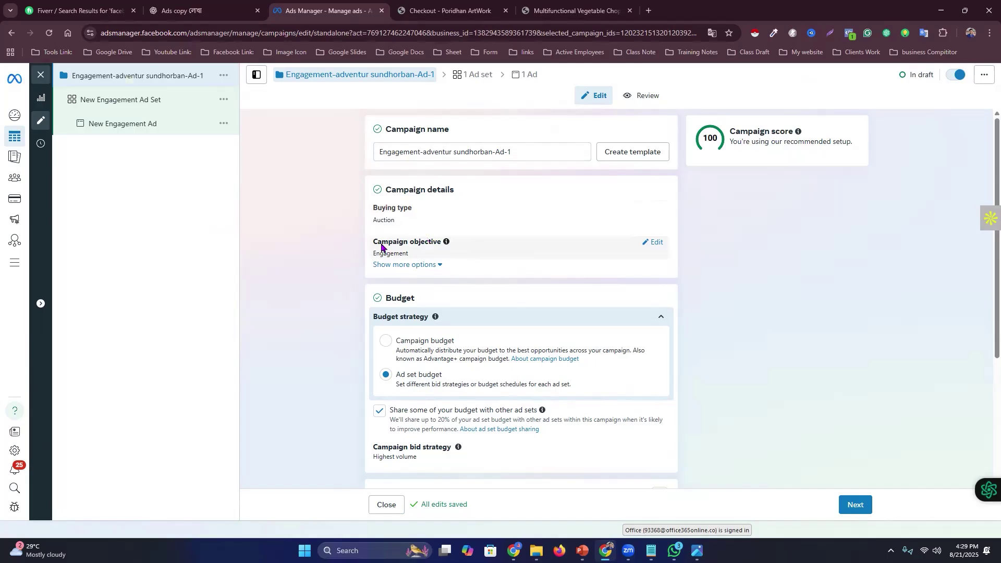
Step: Review the campaign objective options, keeping Engagement selected
click(649, 243)
scroll(412, 422, down, 1)
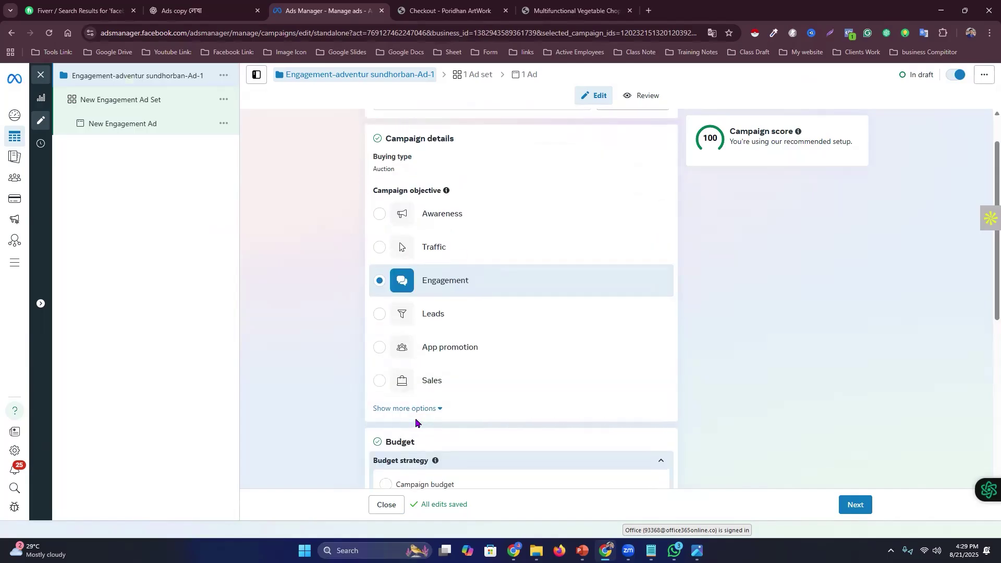
scroll(439, 344, up, 1)
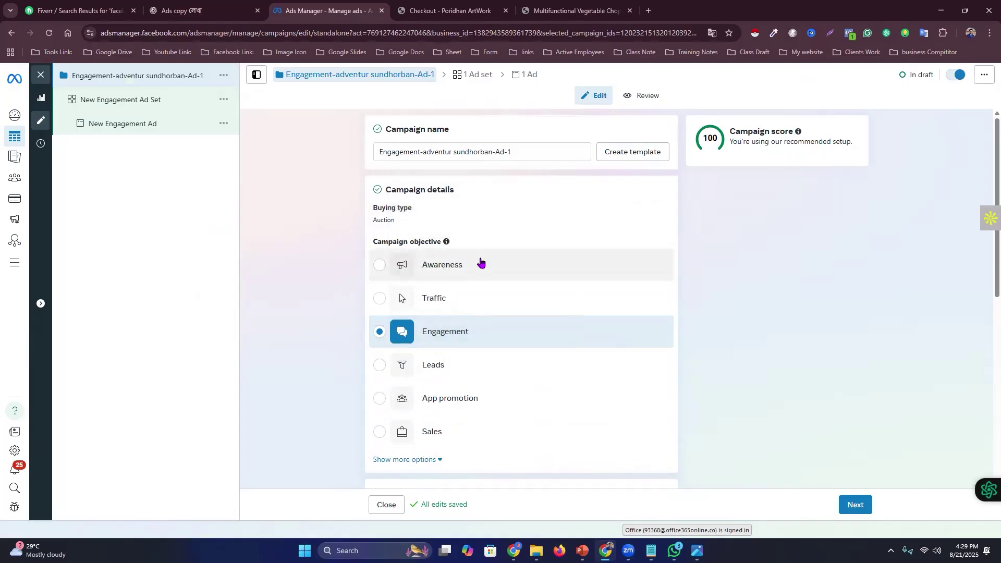
scroll(501, 342, down, 3)
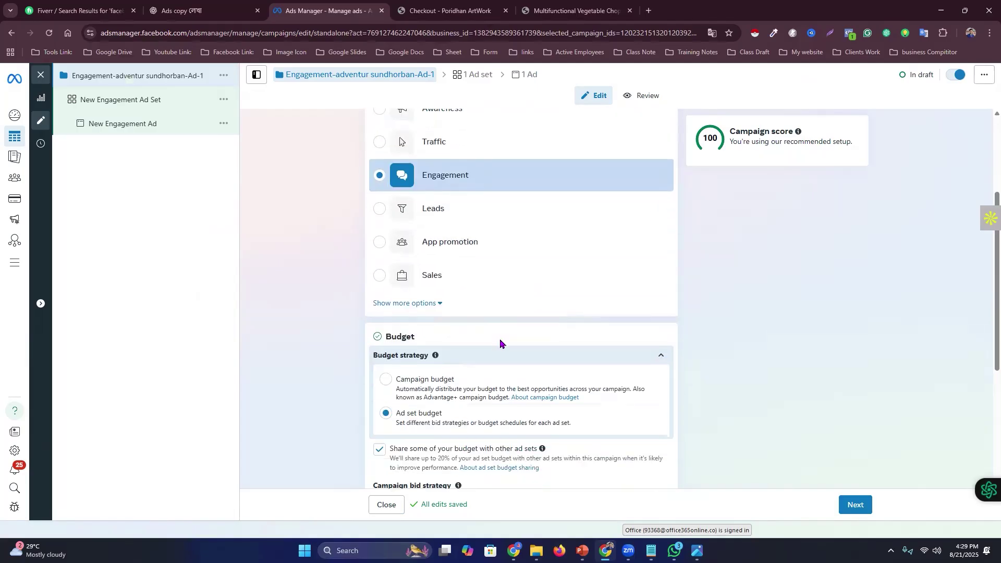
scroll(500, 343, down, 1)
scroll(502, 342, down, 1)
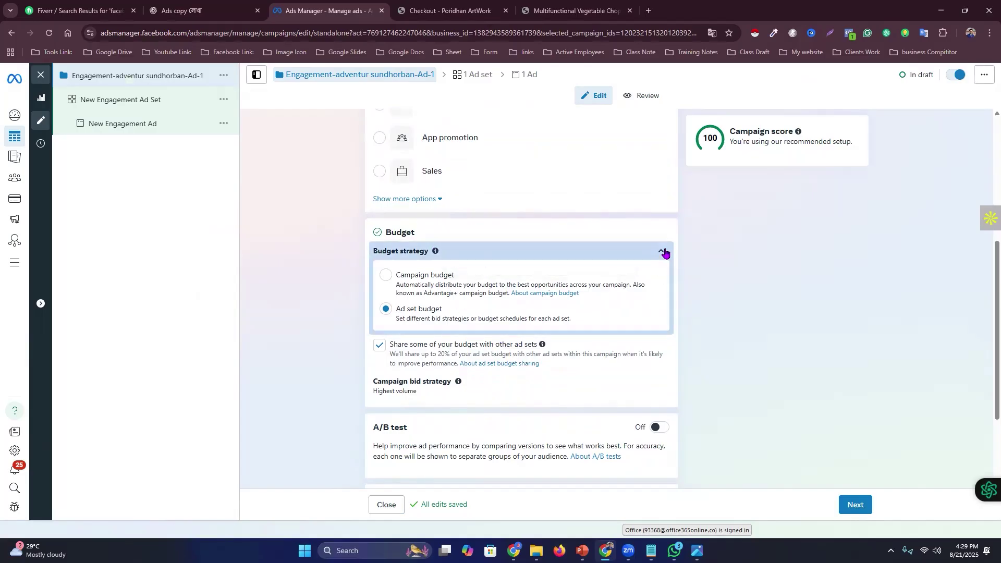
Step: Collapse and re-expand the Budget strategy section, then open a new browser tab
click(663, 252)
click(664, 253)
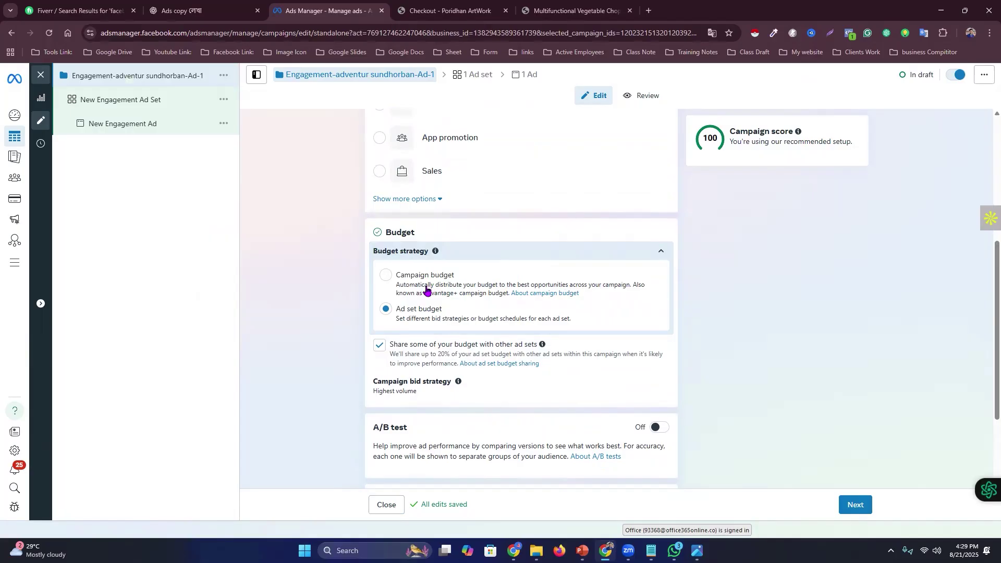
key(ctrl+t)
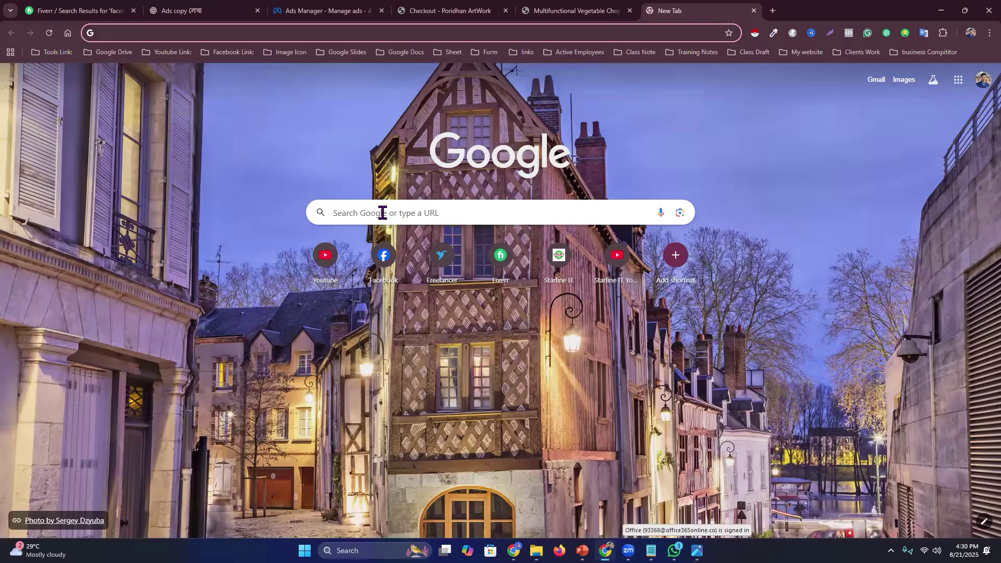
Step: Search Google Images for 'abo vs cbo', view the TOPOSEL comparison, then return to Ads Manager
click(380, 206)
text(abo )
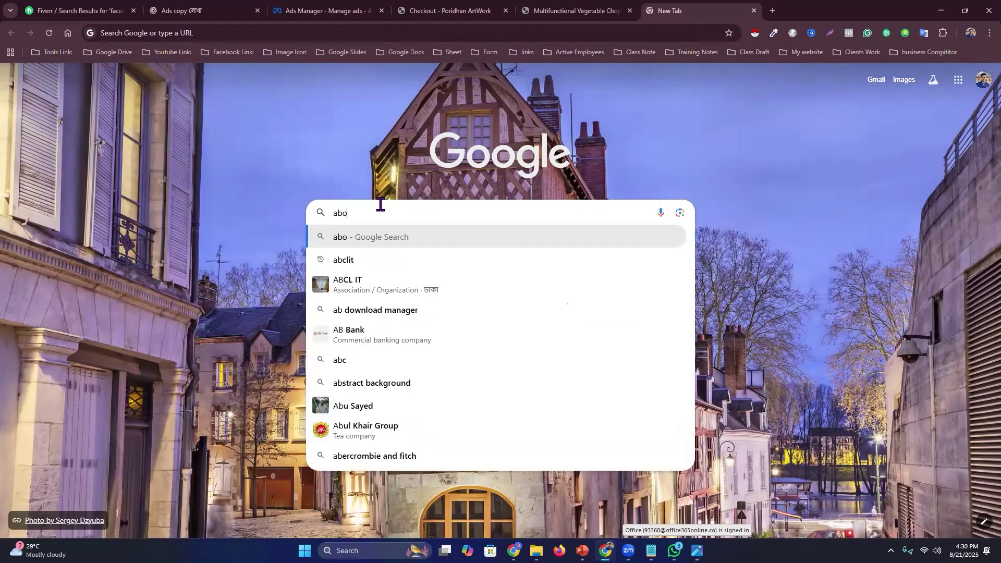
text(vs cb)
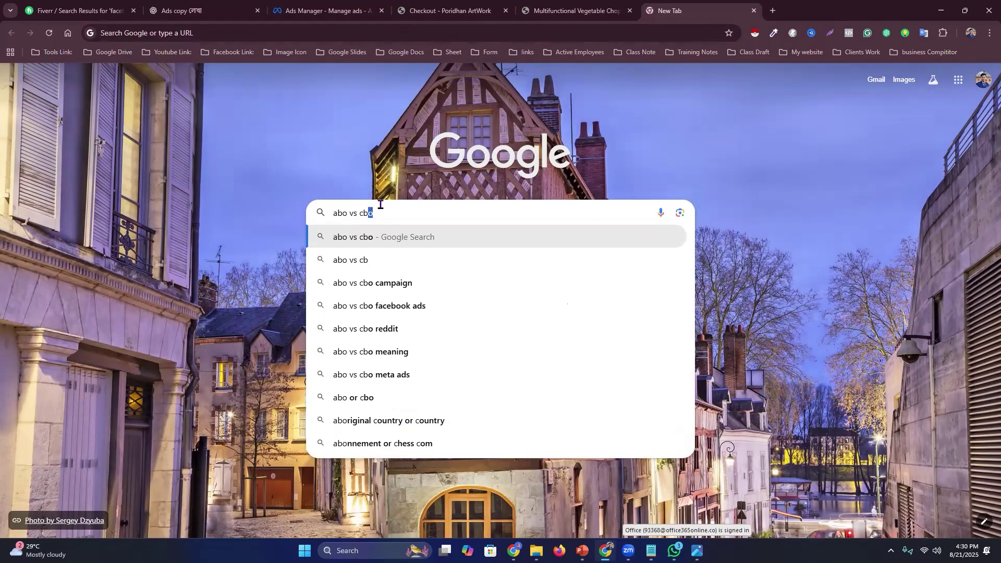
key(Return)
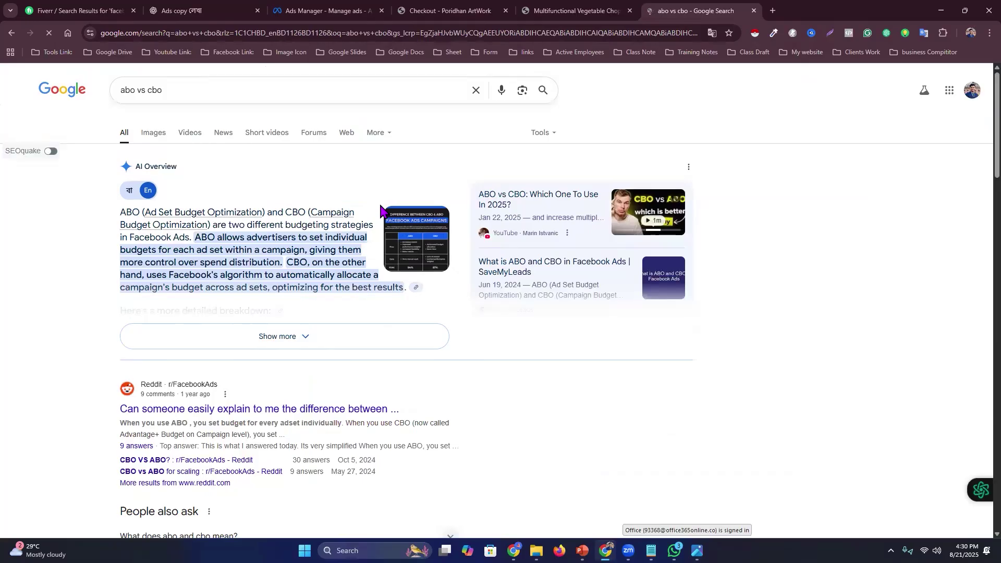
click(147, 133)
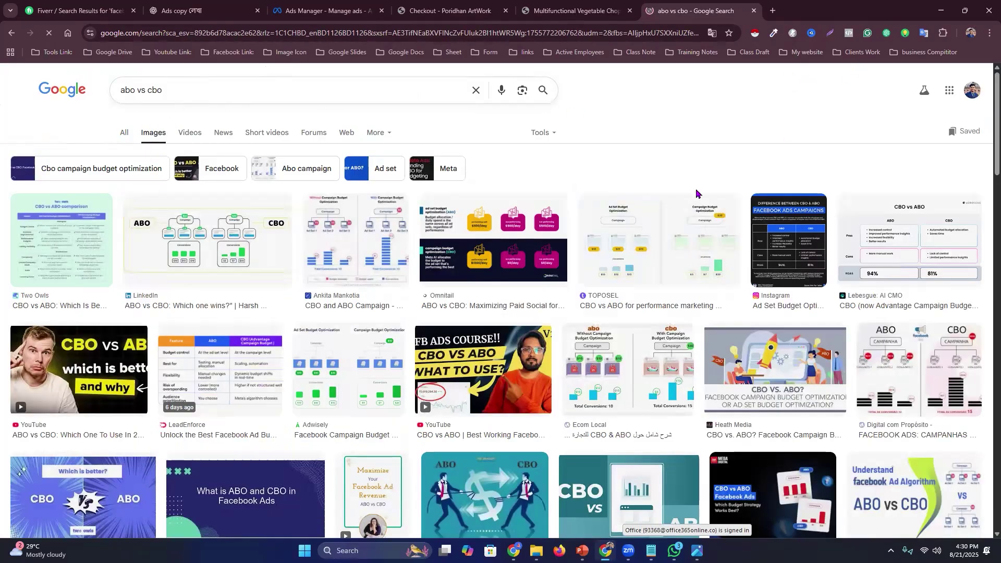
click(648, 230)
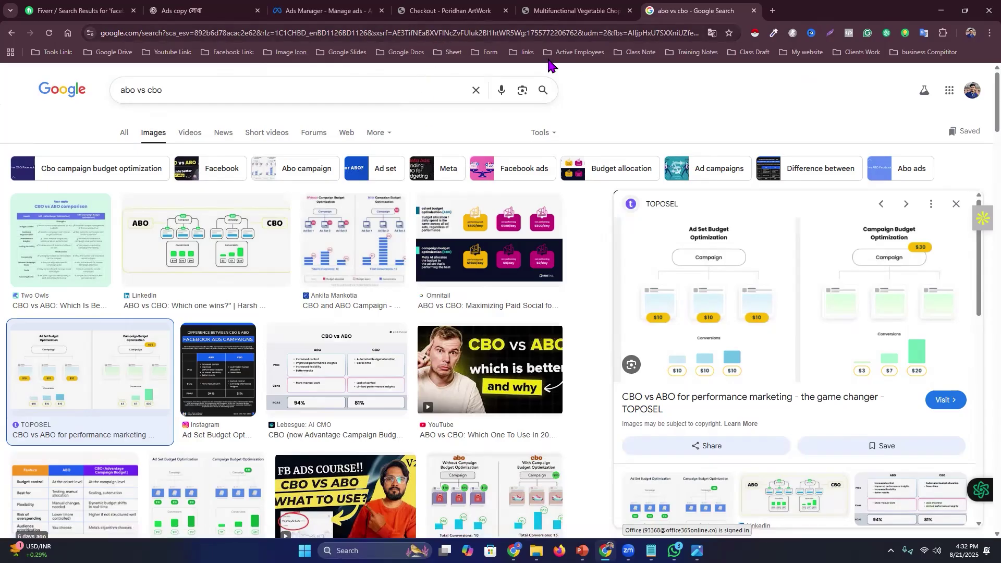
click(308, 16)
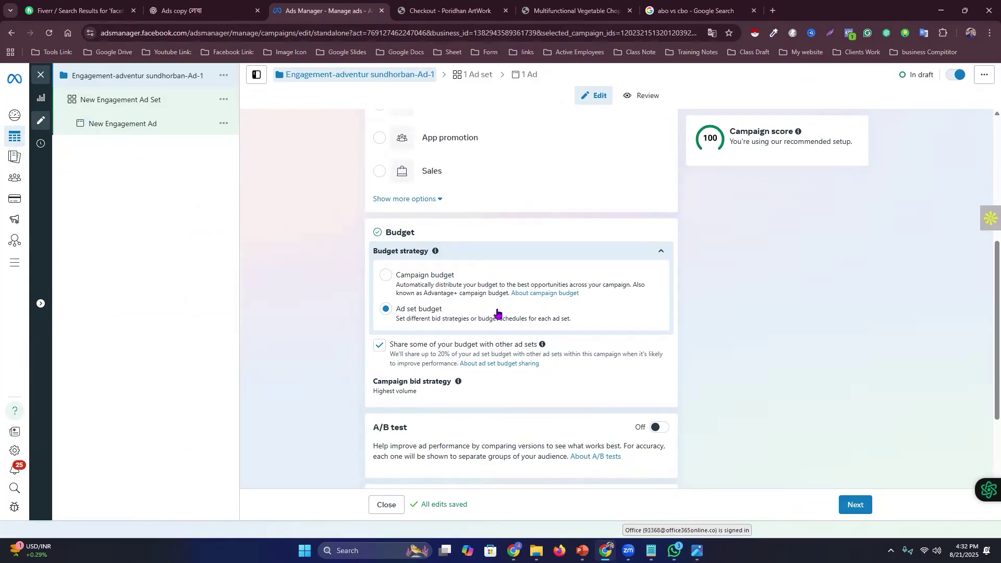
Step: Switch to Campaign budget ($20.00 daily), then go back to the abo vs cbo image results
click(386, 281)
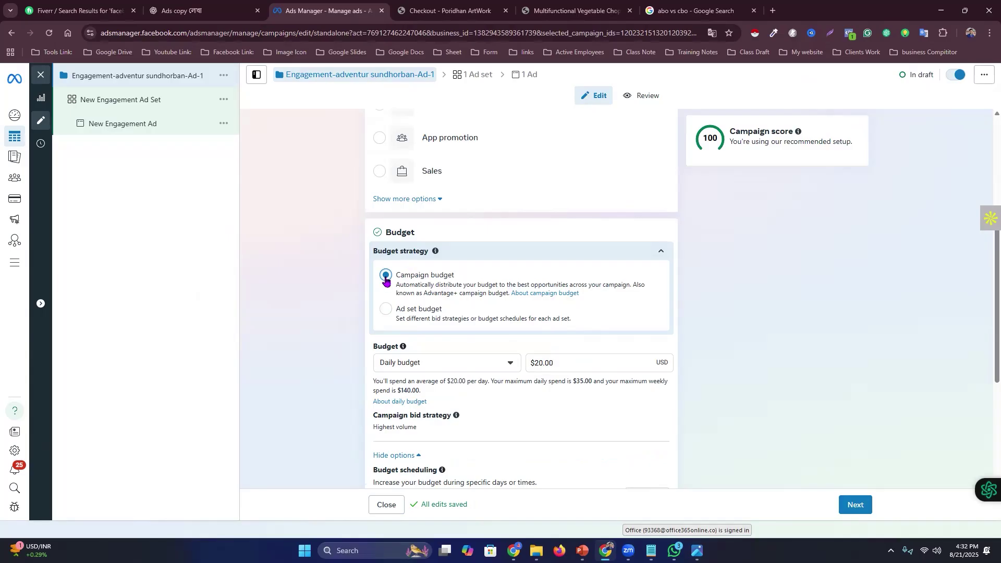
click(693, 10)
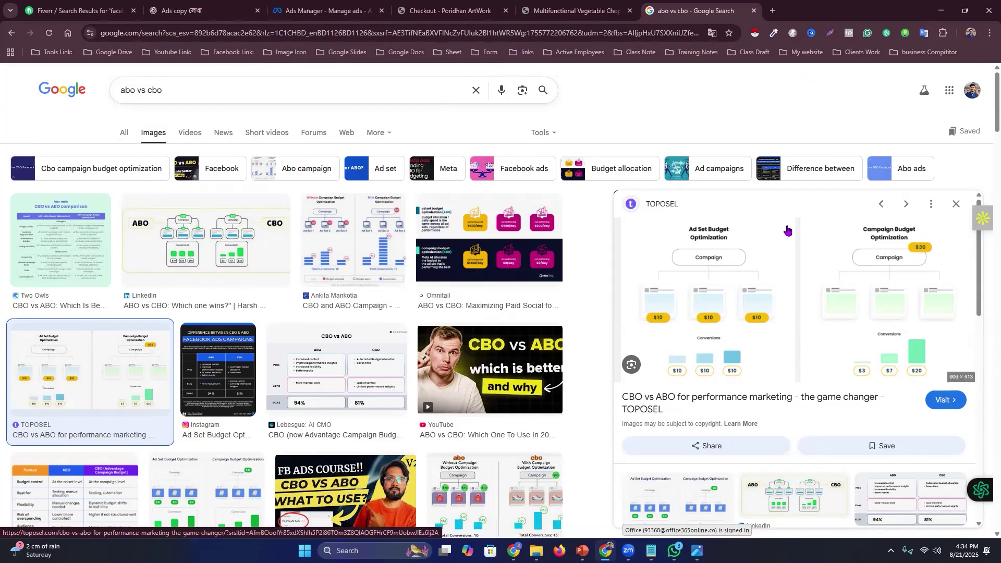
Step: Switch the budget strategy back to Ad set budget and scroll down to Special Ad Categories
click(318, 5)
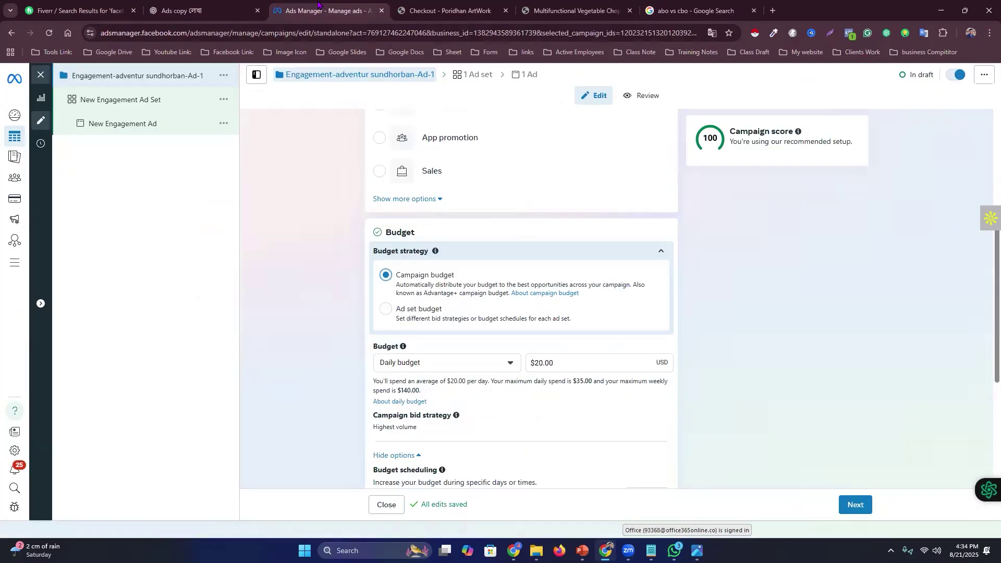
click(386, 309)
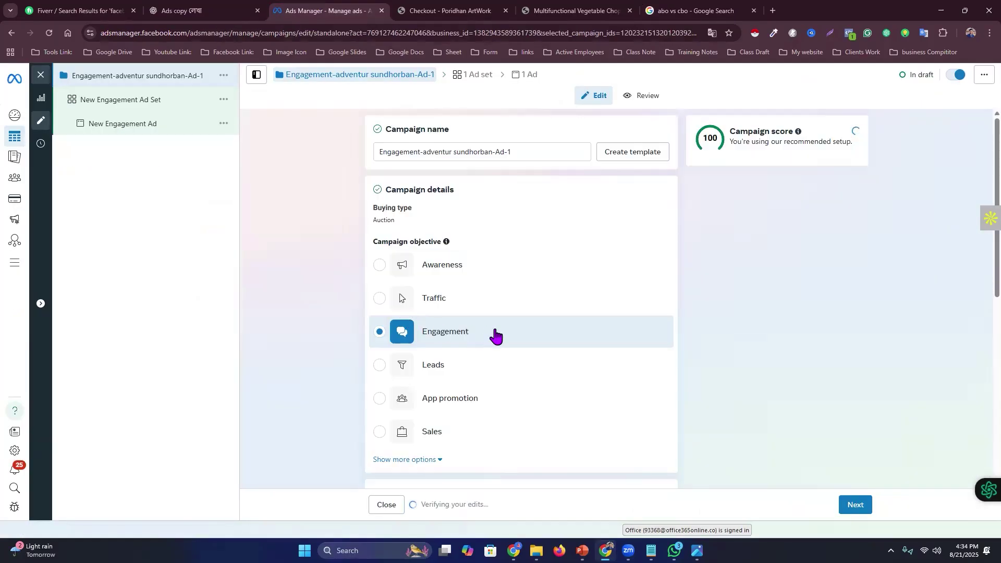
scroll(561, 382, down, 8)
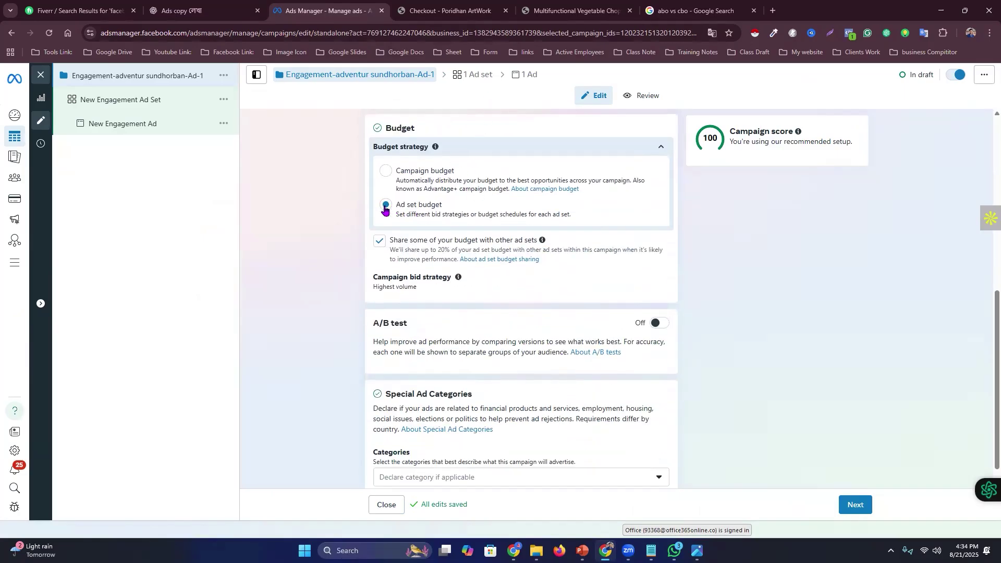
scroll(485, 296, down, 1)
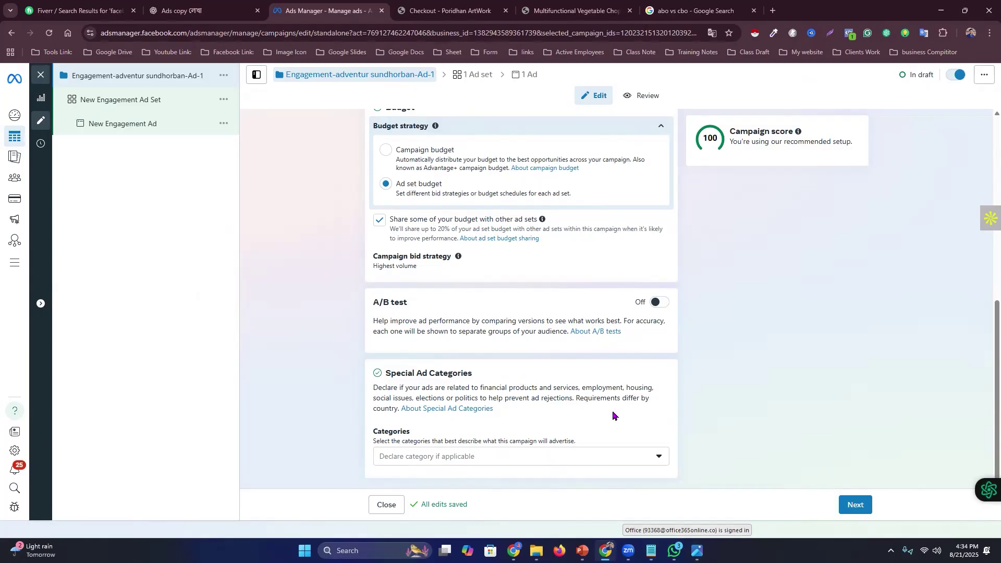
Step: Leave Special Ad Categories empty and continue to the New Engagement Ad Set settings
click(658, 458)
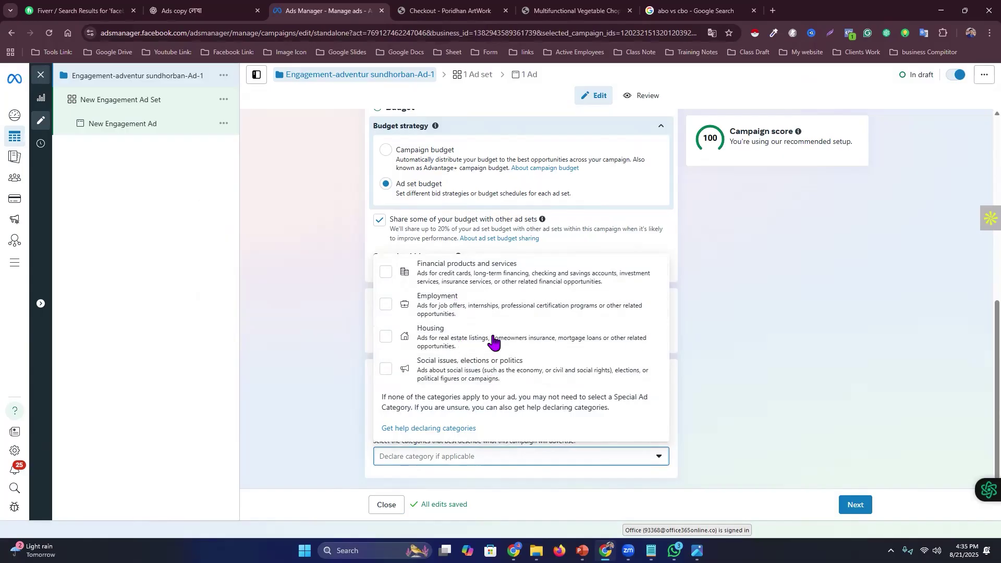
click(652, 464)
click(855, 505)
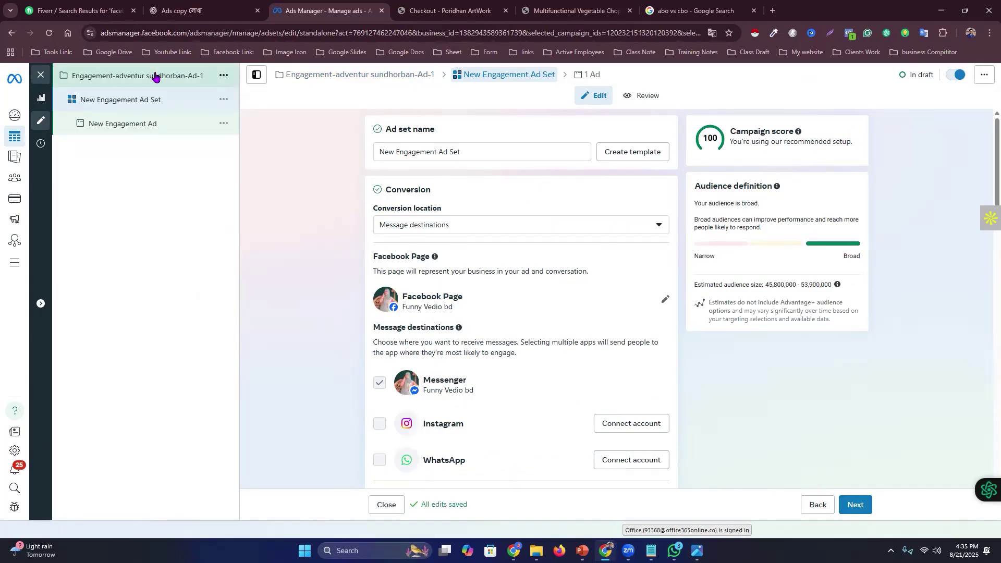
Step: Rename the ad set to 'Targetting Ad-1'
triple_click(469, 151)
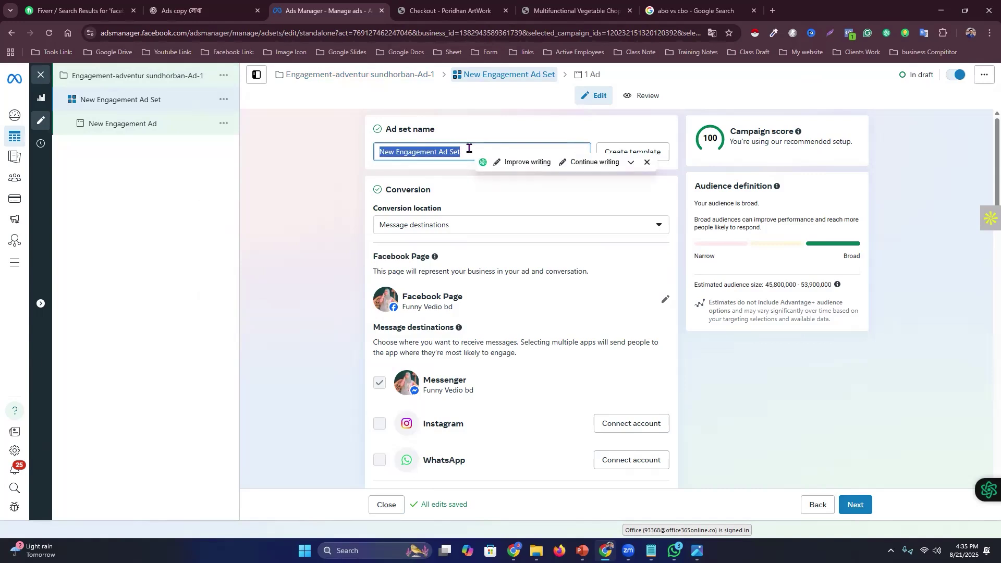
text(Ta)
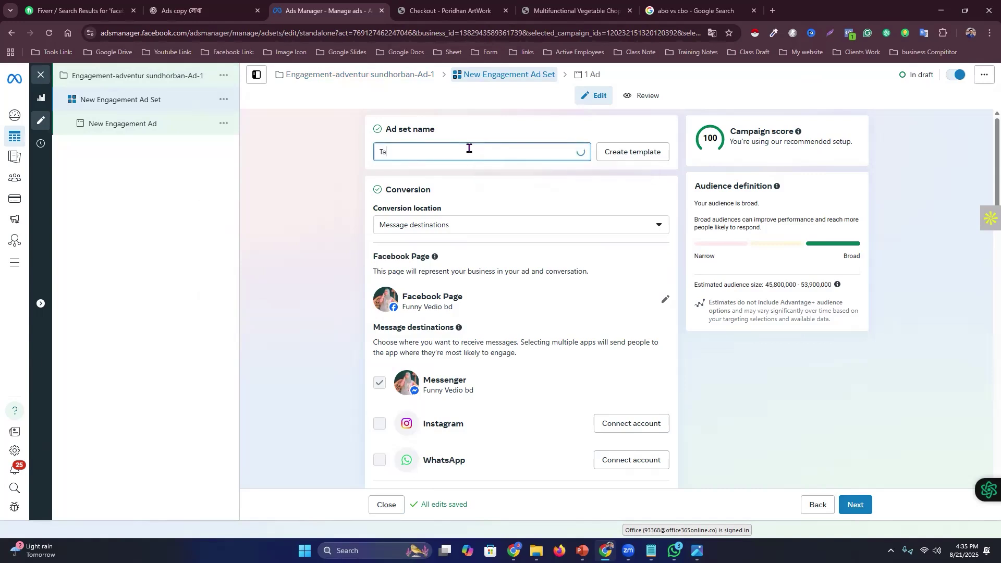
text(rgetting Ad-1)
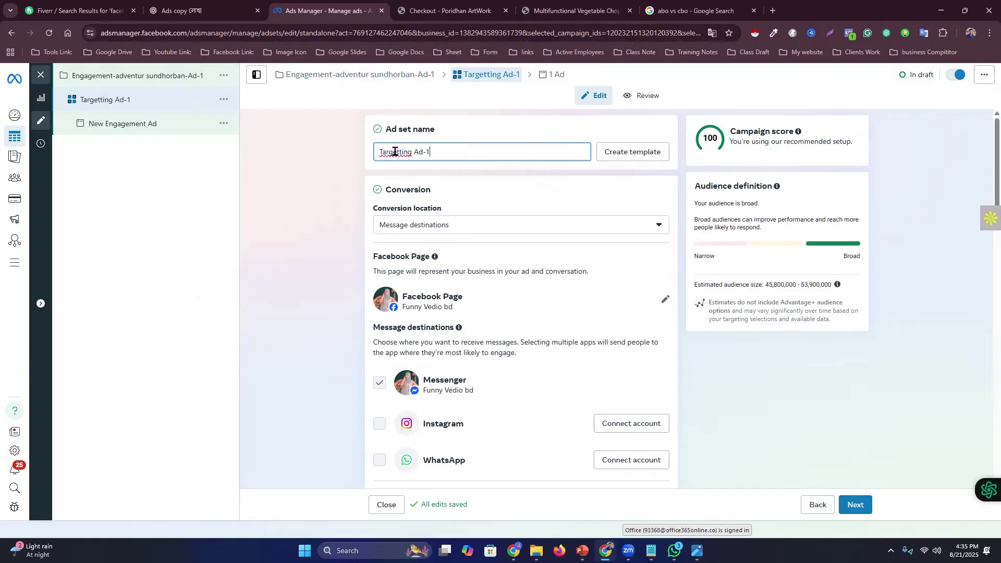
click(370, 152)
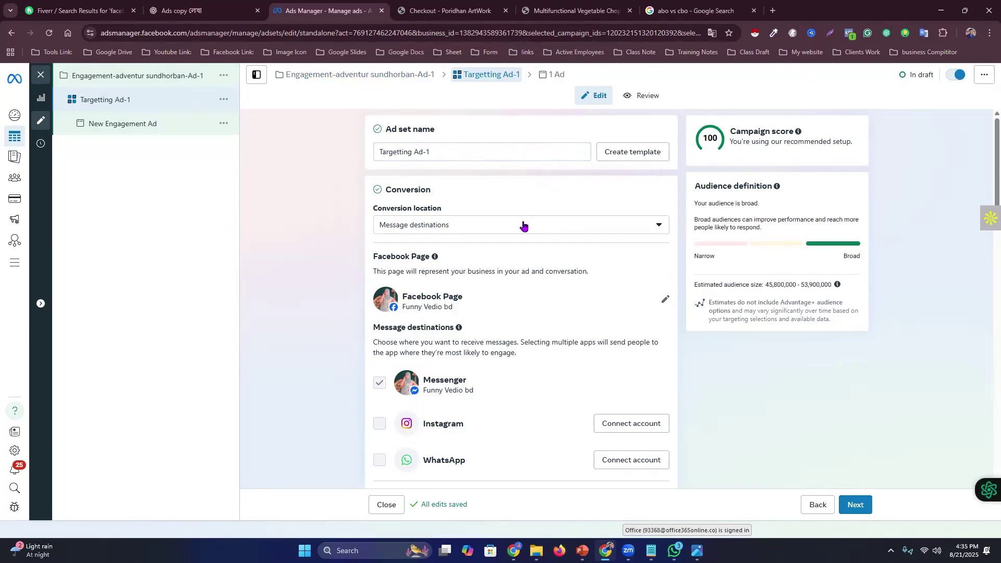
Step: Check which message platforms the Ads Campaign planning notes list for this ad set
click(660, 226)
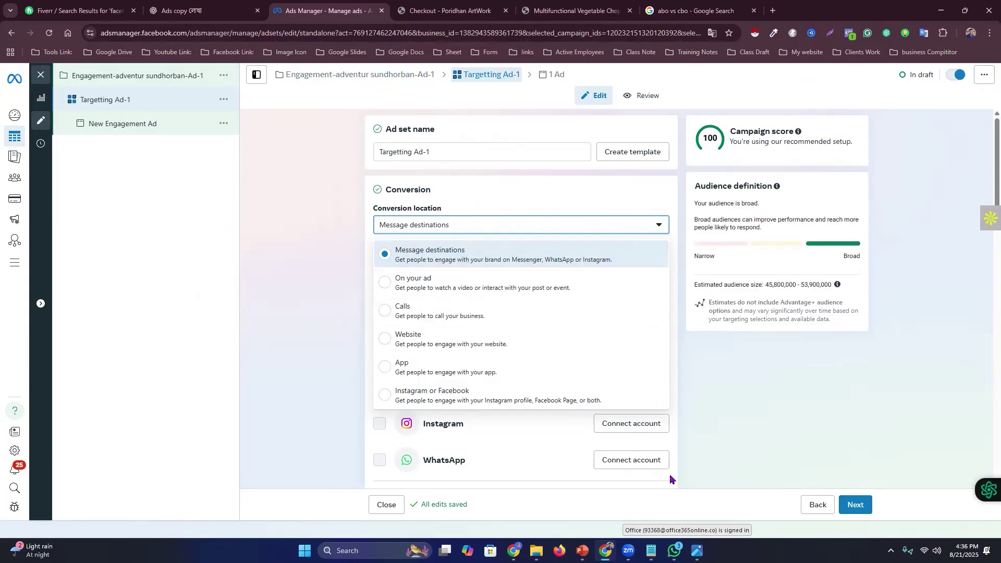
click(650, 550)
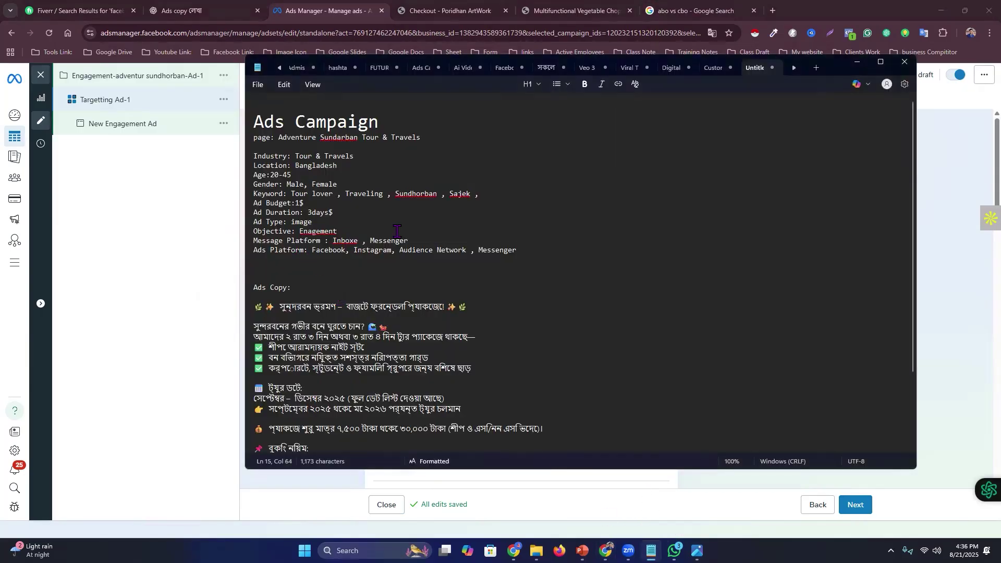
drag(411, 240, 337, 240)
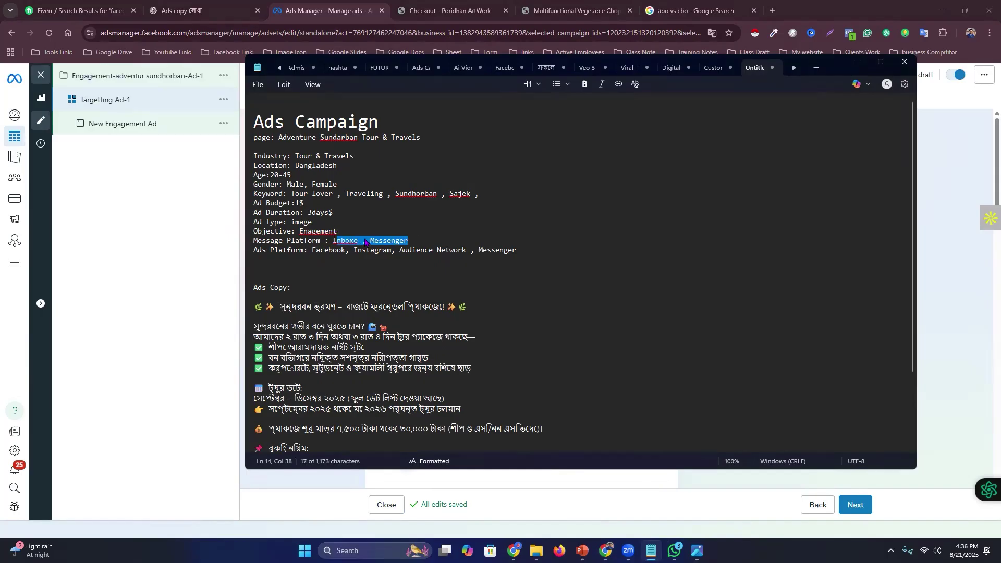
click(856, 62)
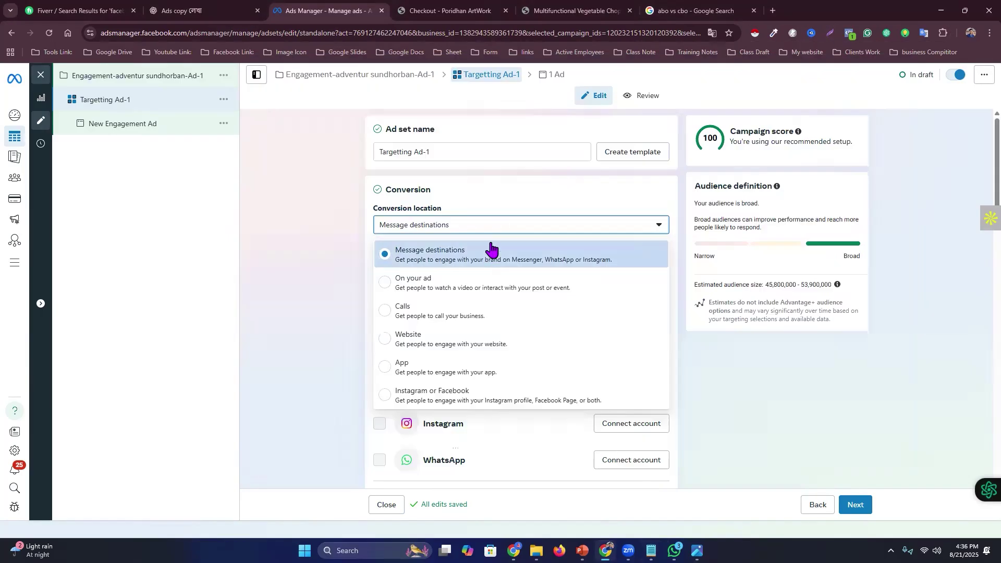
Step: Set the conversion location to Message destinations, bringing up the Facebook Page settings
click(483, 227)
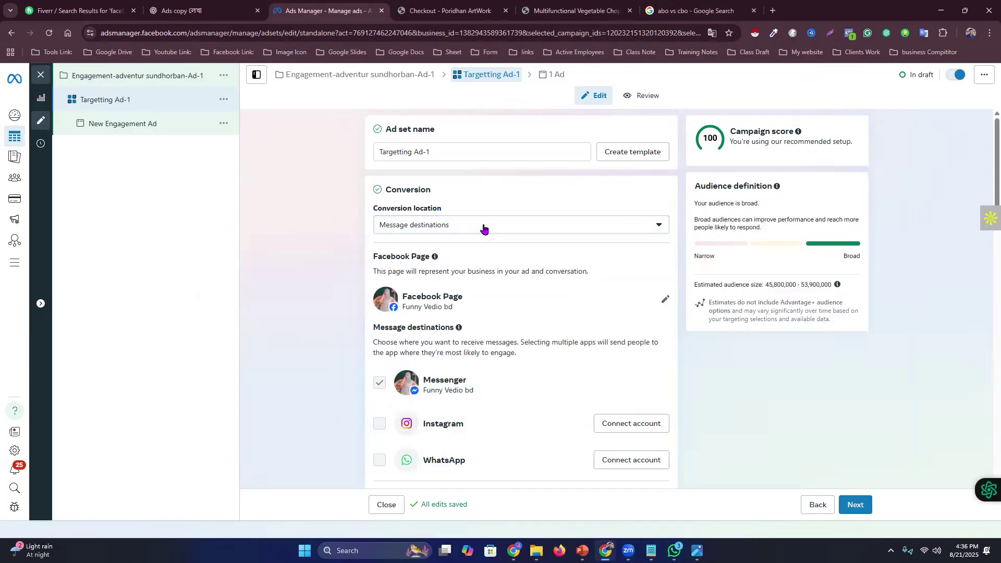
click(482, 228)
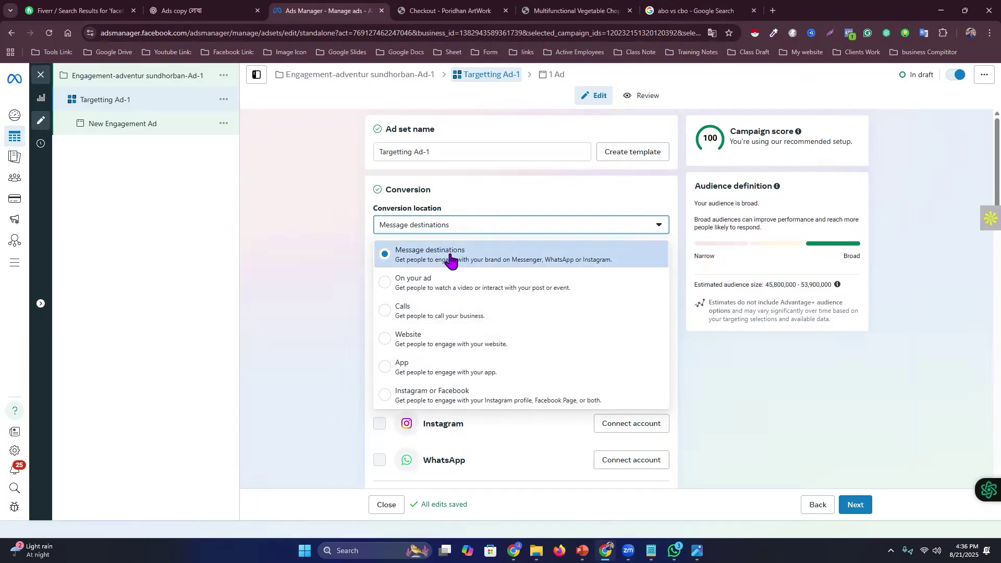
click(450, 259)
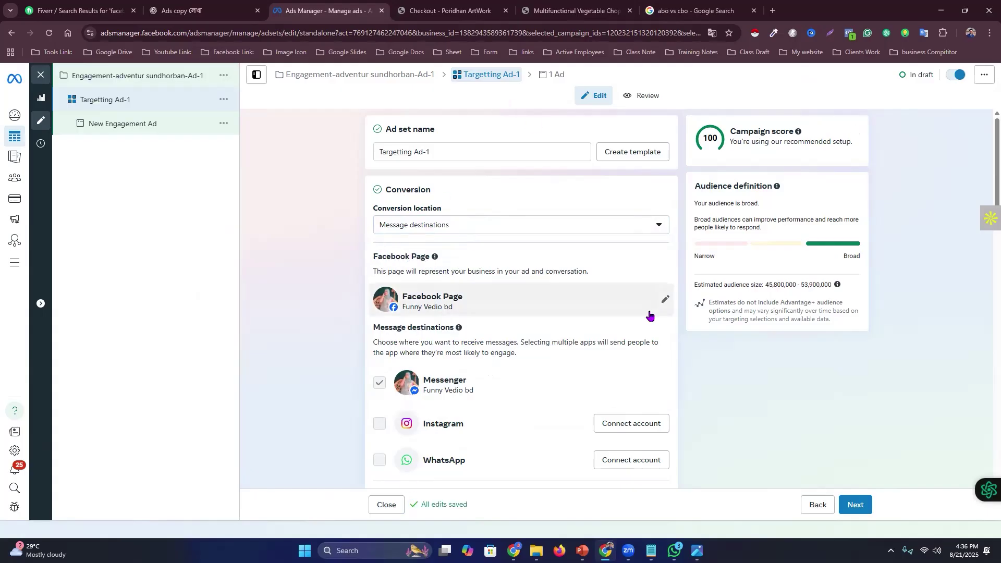
click(666, 299)
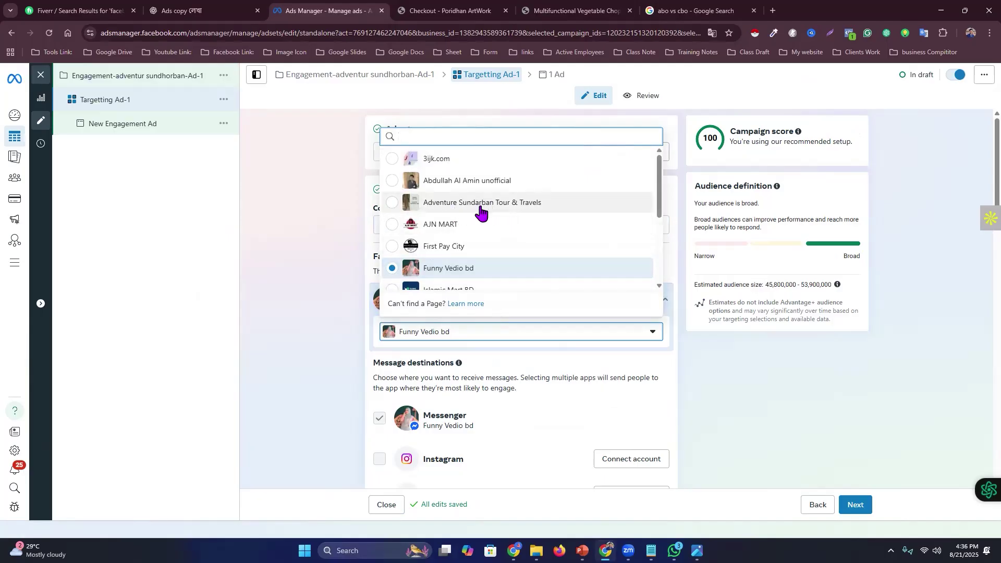
click(499, 208)
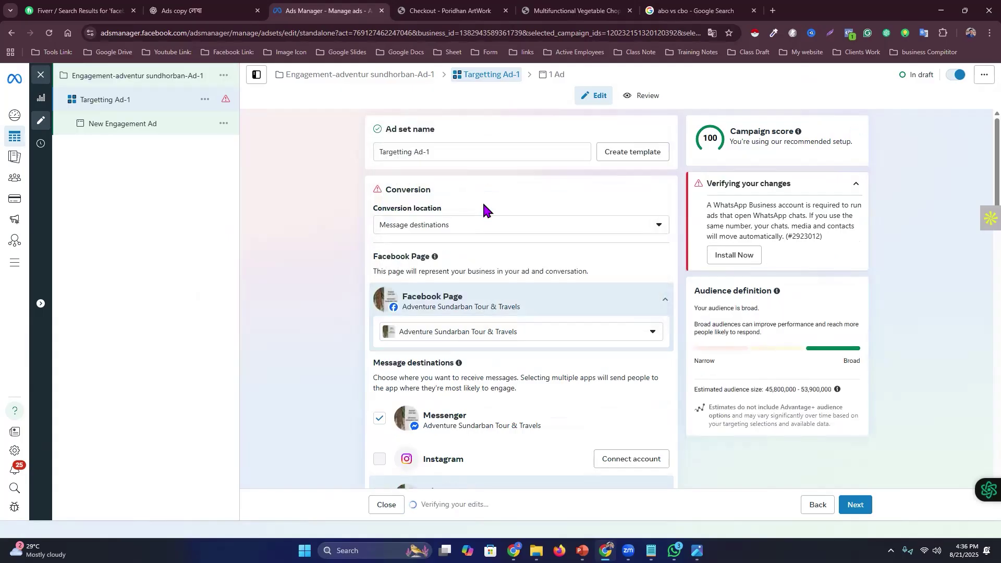
click(468, 227)
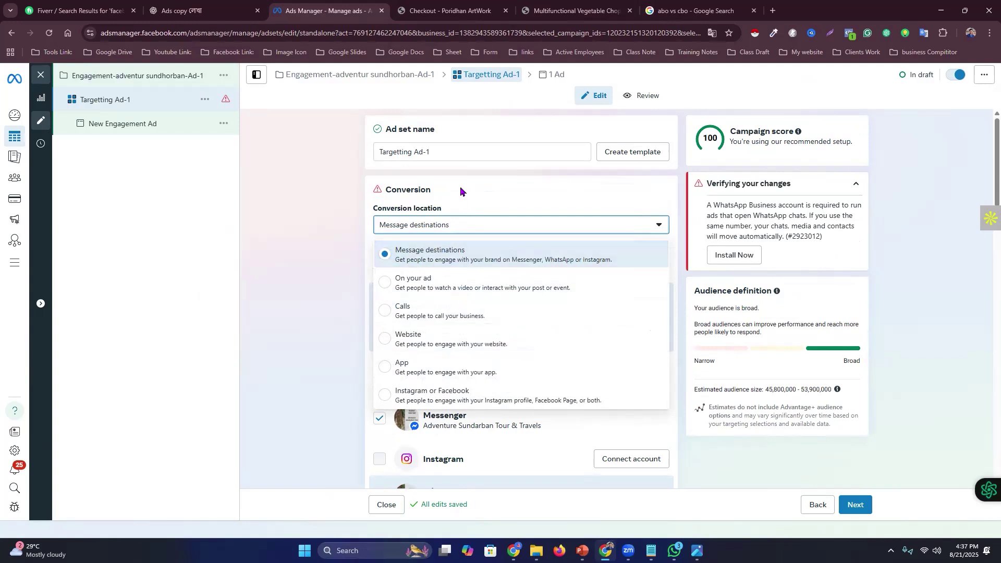
click(461, 191)
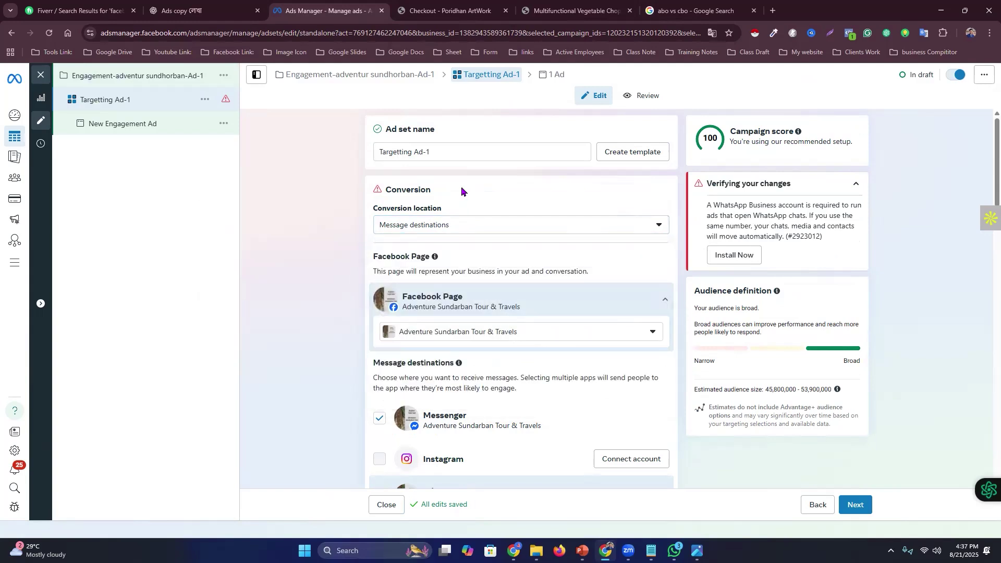
click(663, 306)
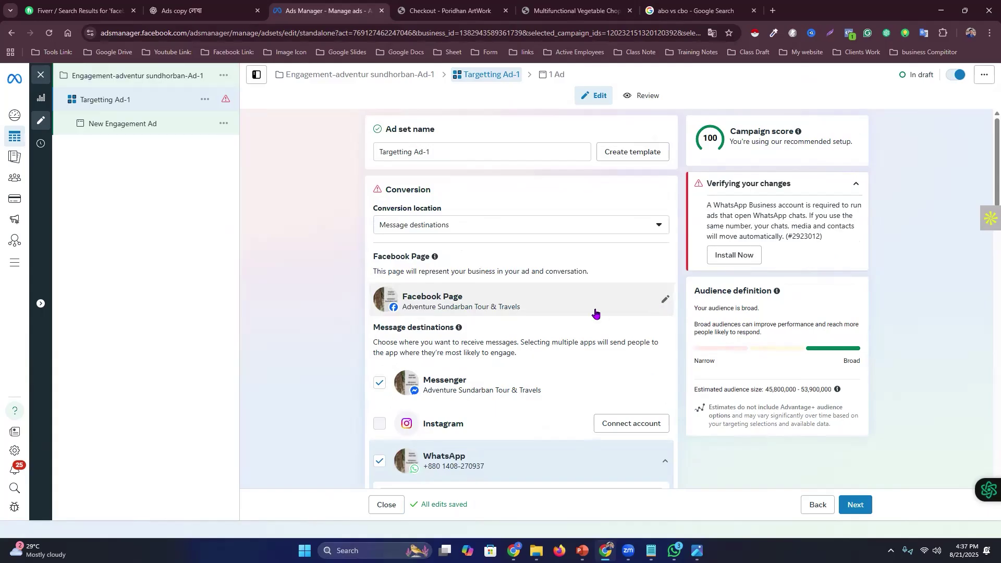
scroll(476, 384, down, 2)
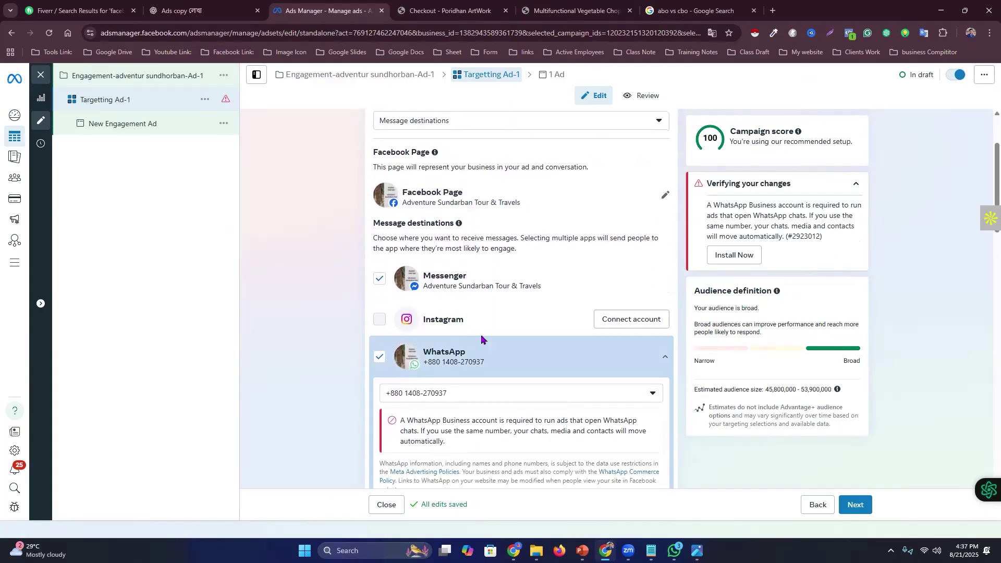
click(380, 359)
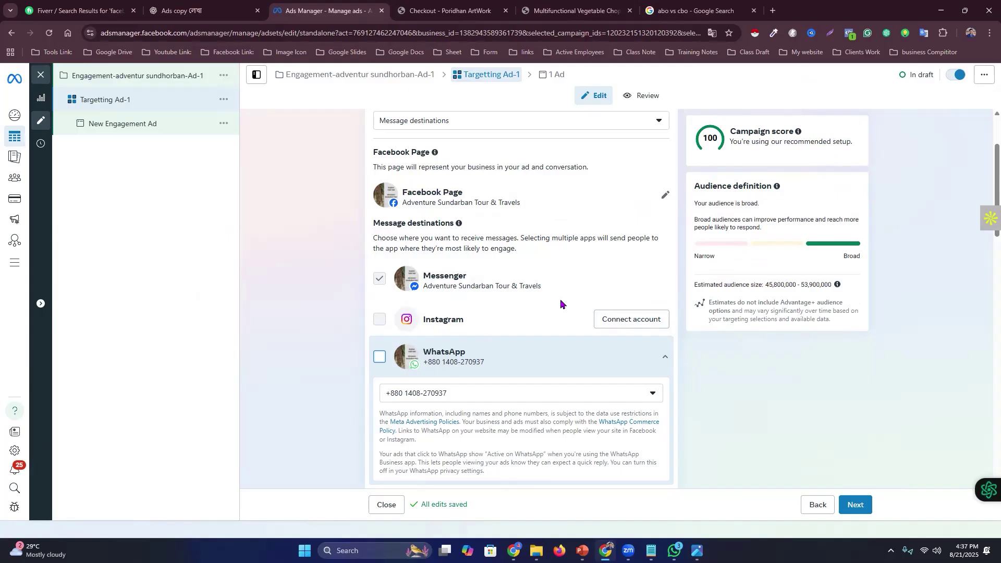
click(620, 321)
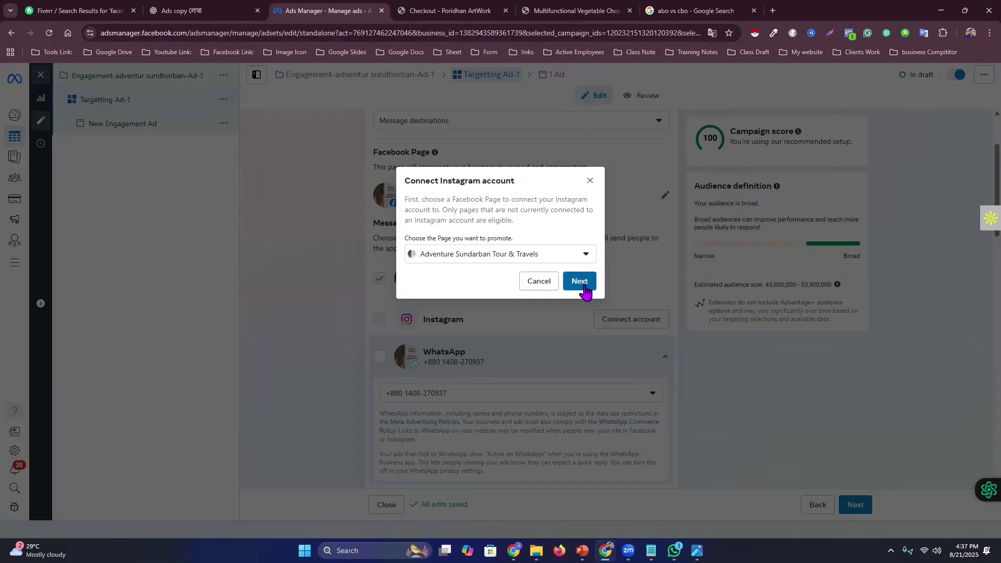
click(590, 186)
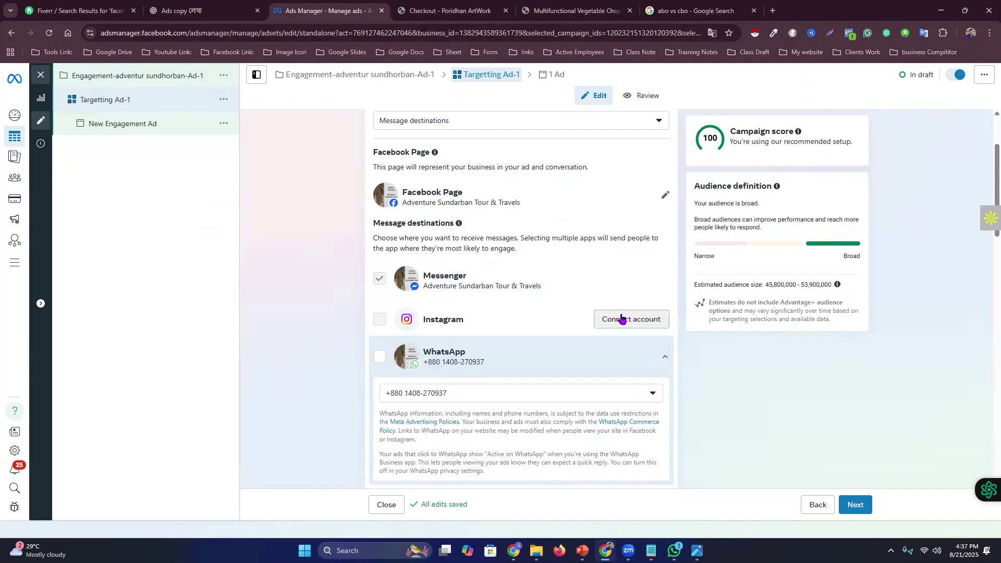
click(378, 359)
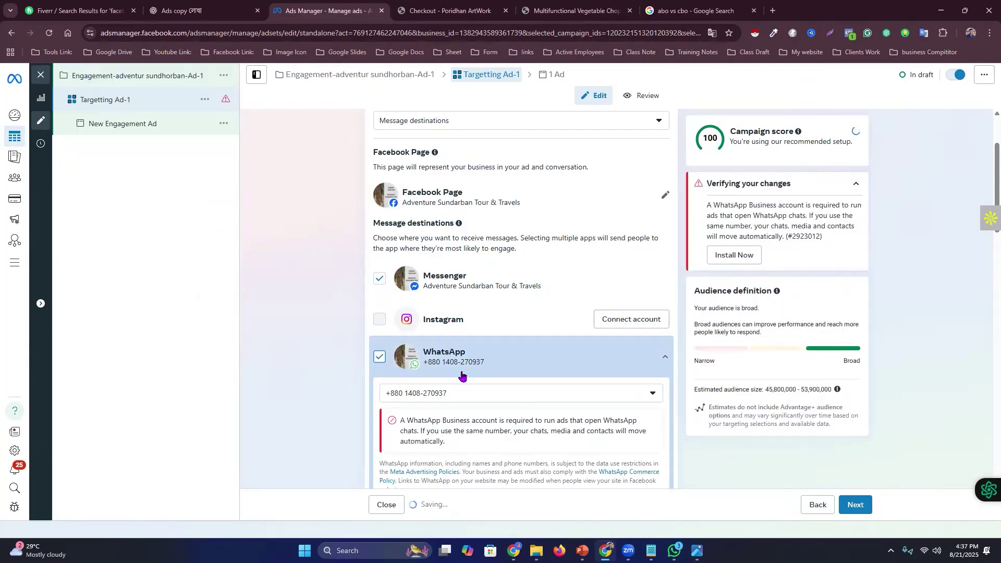
scroll(497, 373, down, 1)
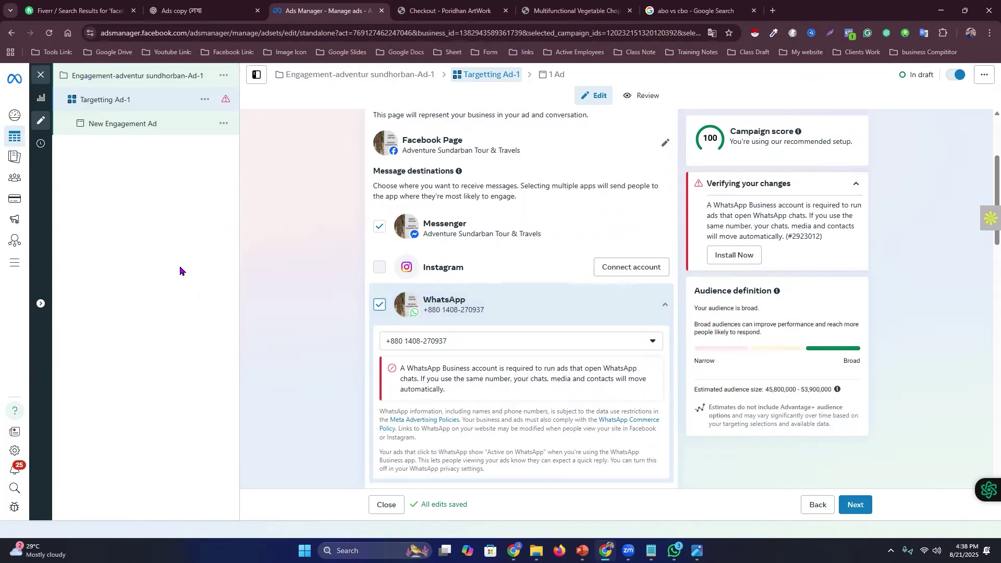
click(377, 306)
Step: Uncheck WhatsApp so Messenger is the only message destination
click(378, 306)
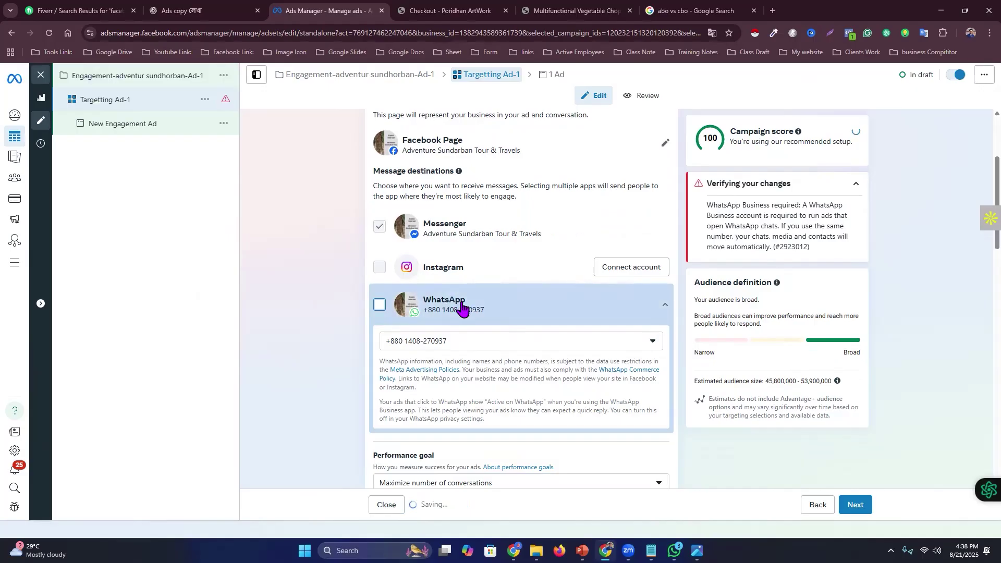
scroll(474, 308, down, 2)
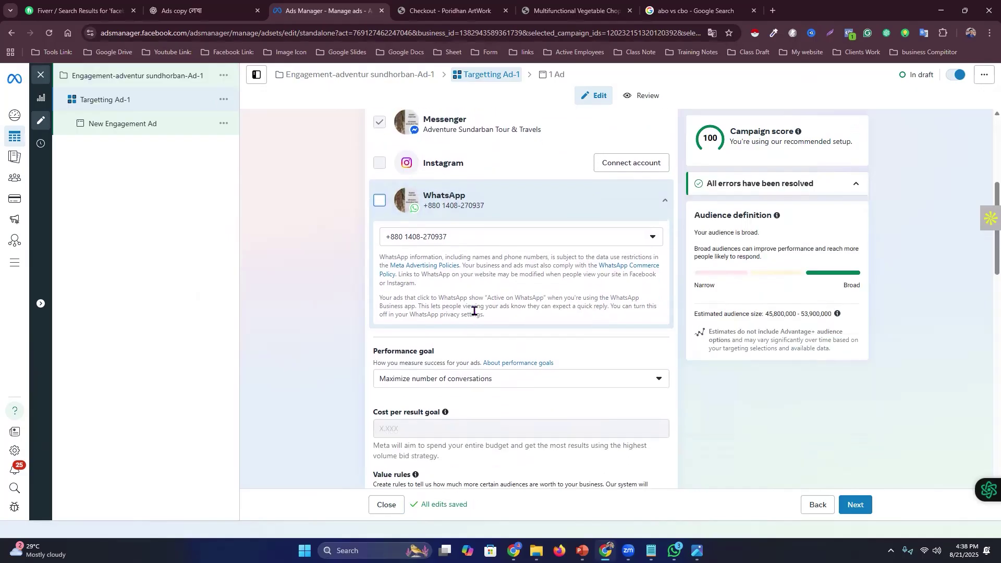
scroll(474, 310, down, 2)
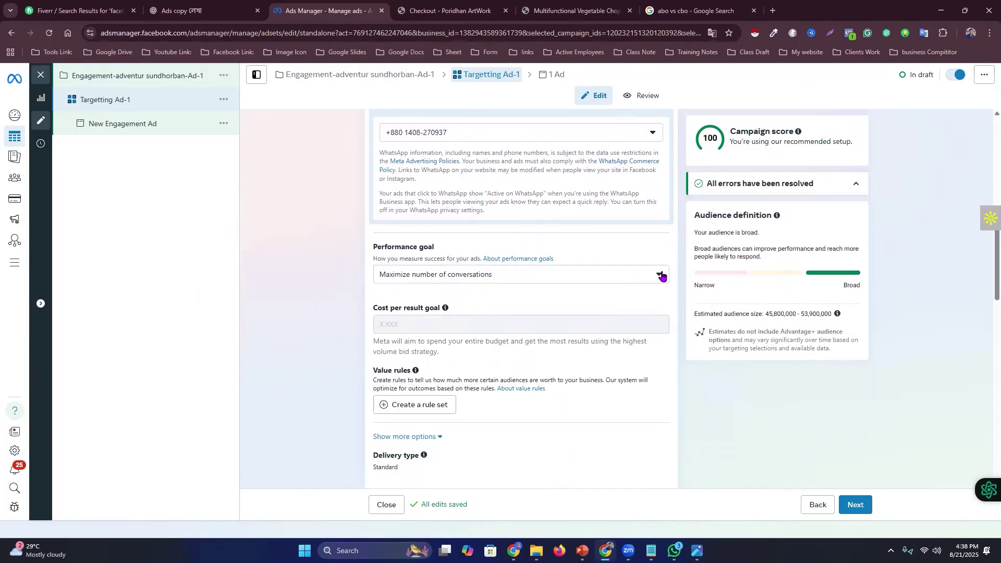
Step: Keep Maximize number of conversations as the performance goal and move down to Budget & schedule
click(659, 275)
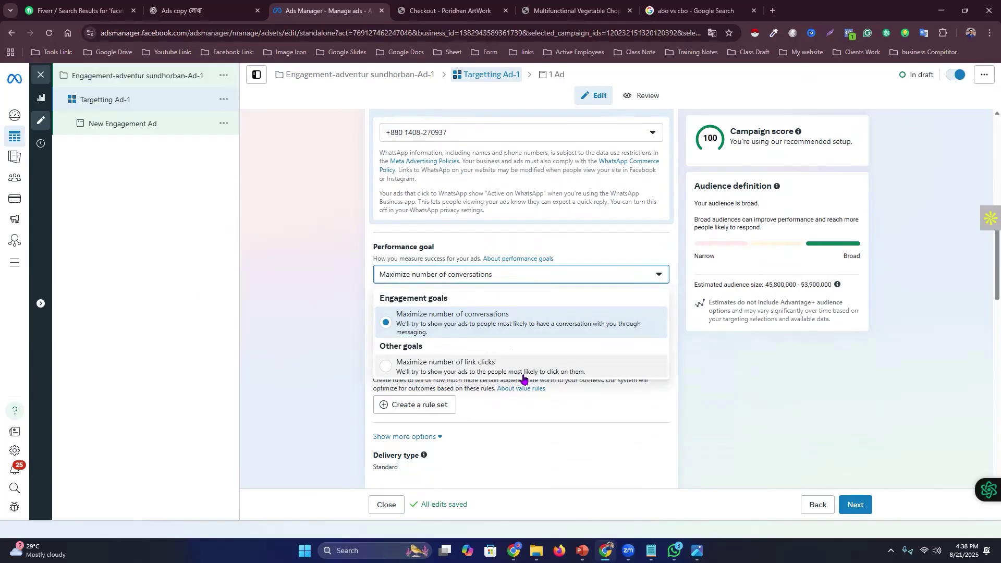
click(503, 322)
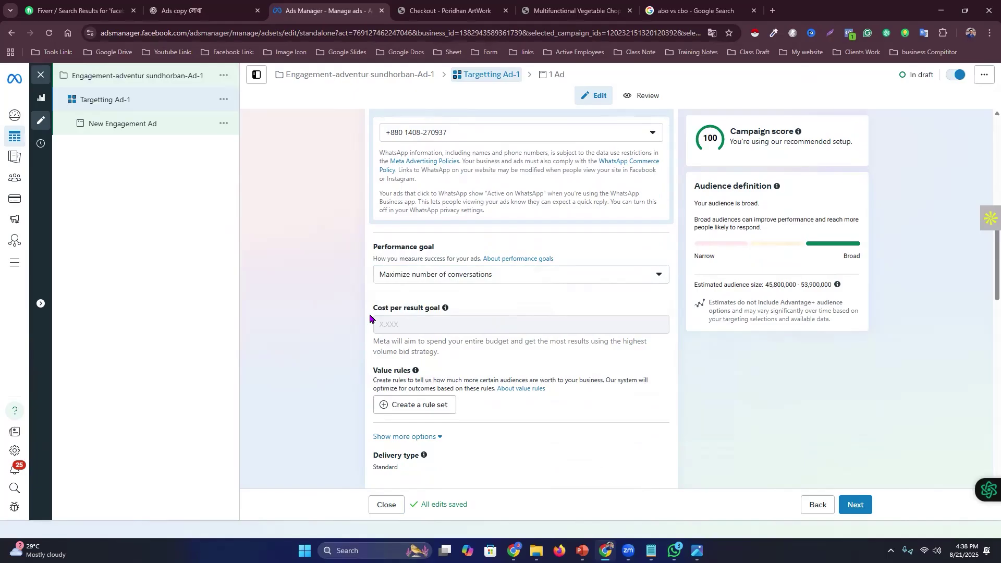
scroll(447, 365, down, 2)
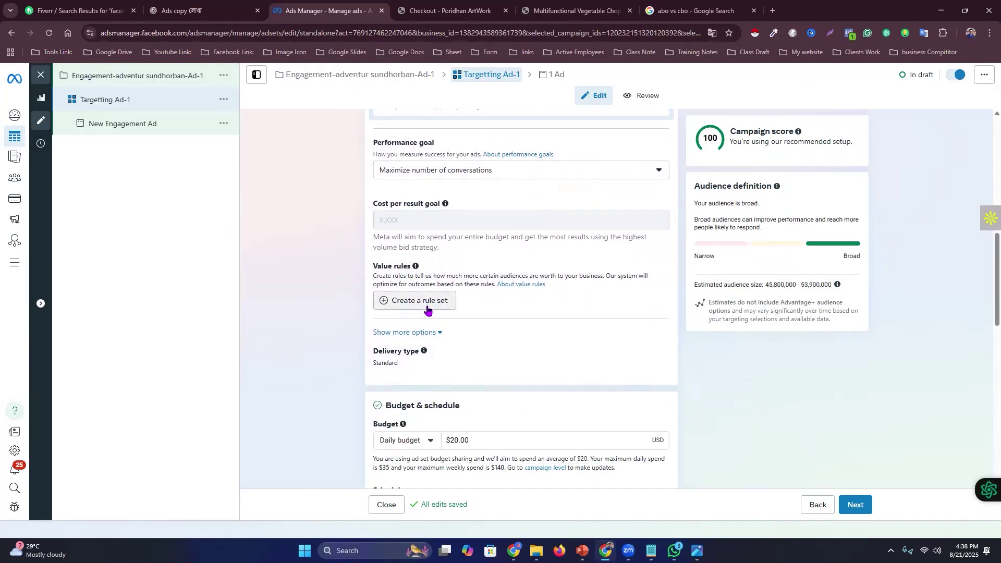
scroll(453, 396, down, 1)
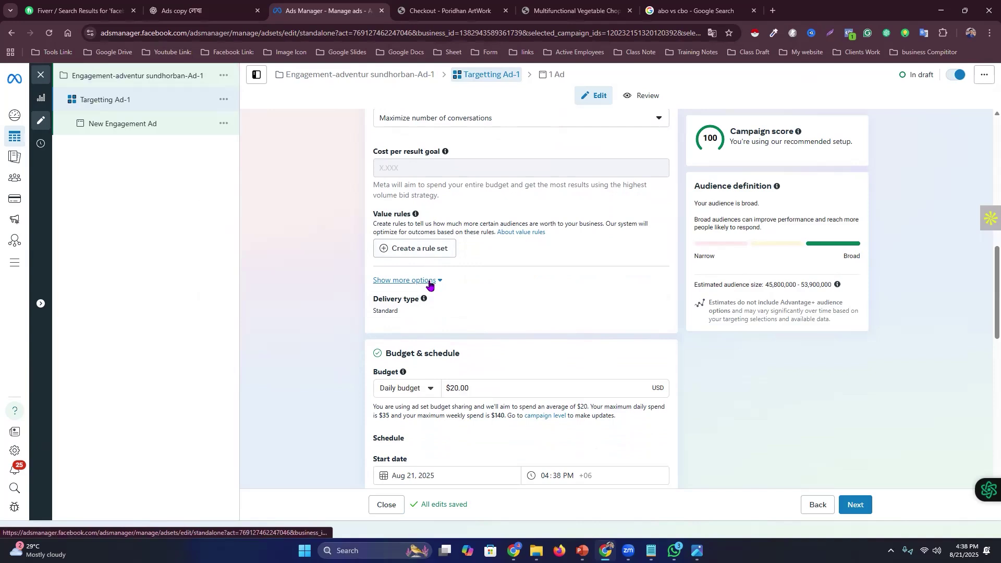
scroll(429, 284, up, 6)
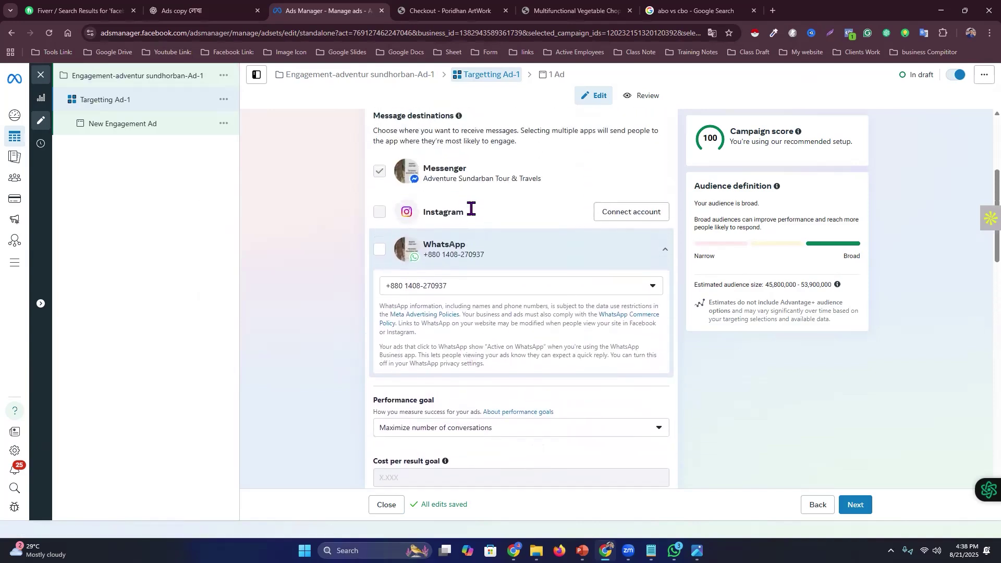
scroll(471, 209, up, 3)
scroll(480, 221, up, 1)
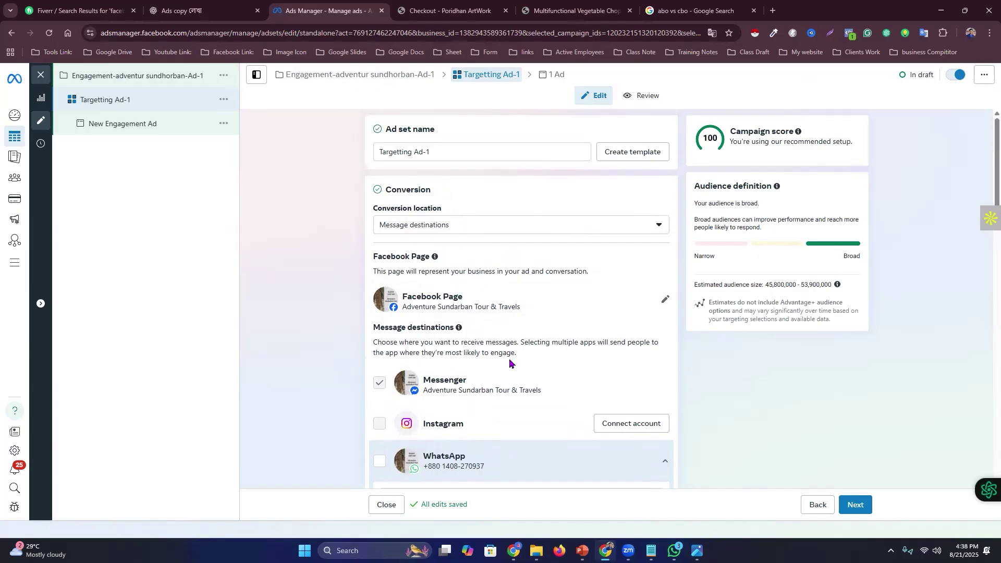
scroll(509, 363, down, 7)
scroll(509, 364, down, 3)
scroll(514, 381, down, 1)
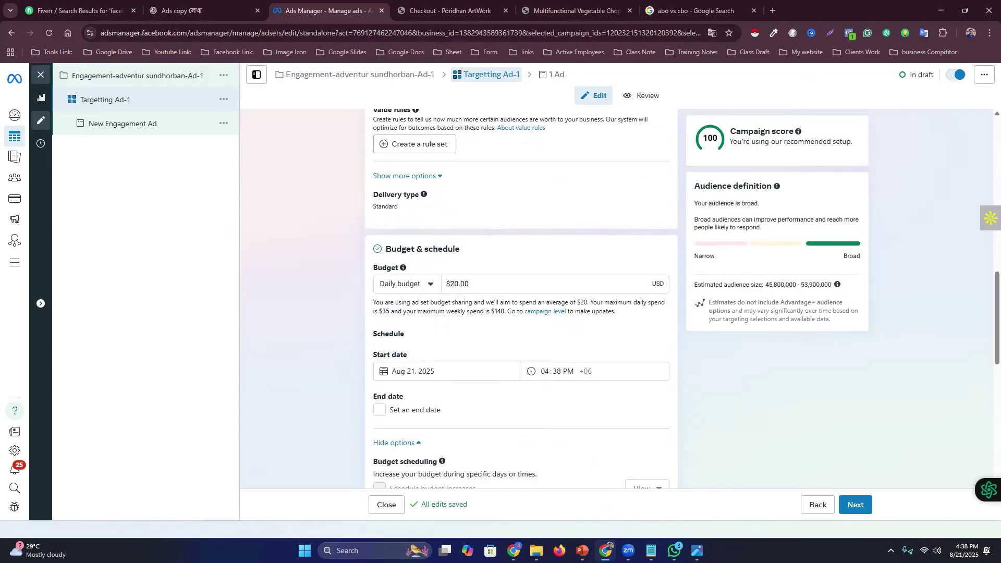
Step: Change the daily budget from $20.00 to $1.00, matching the planning notes
click(651, 551)
click(325, 214)
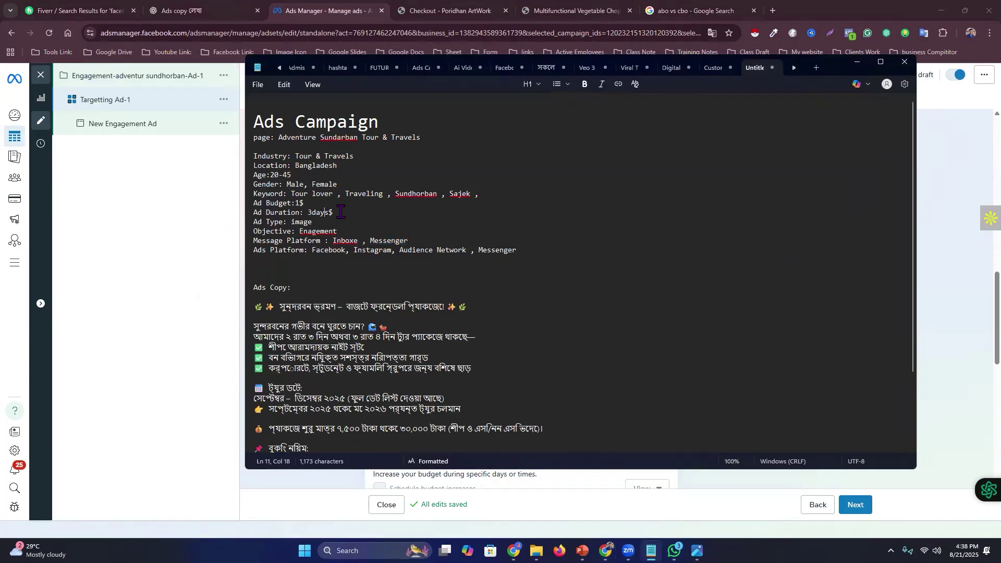
click(858, 64)
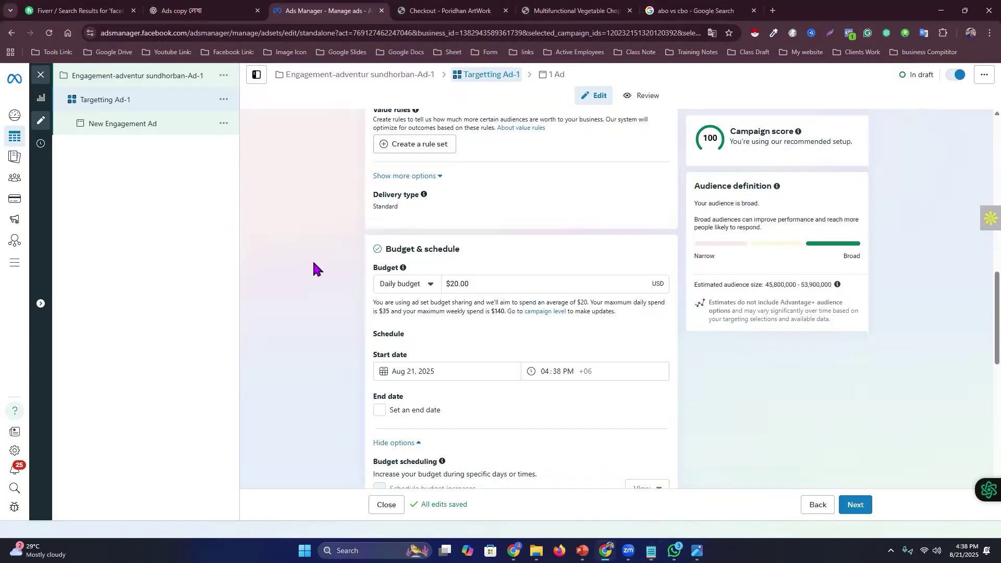
double_click(468, 283)
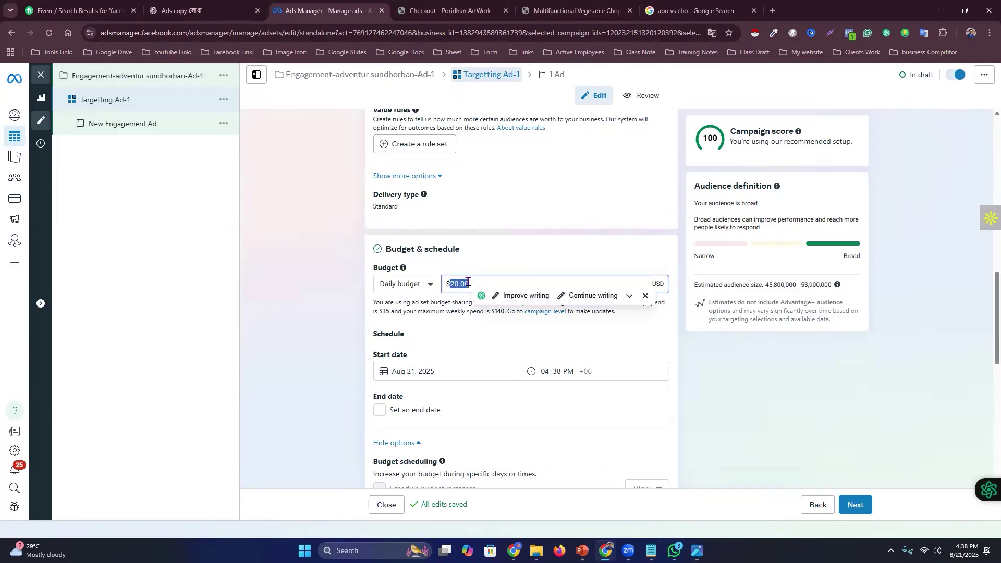
text(1)
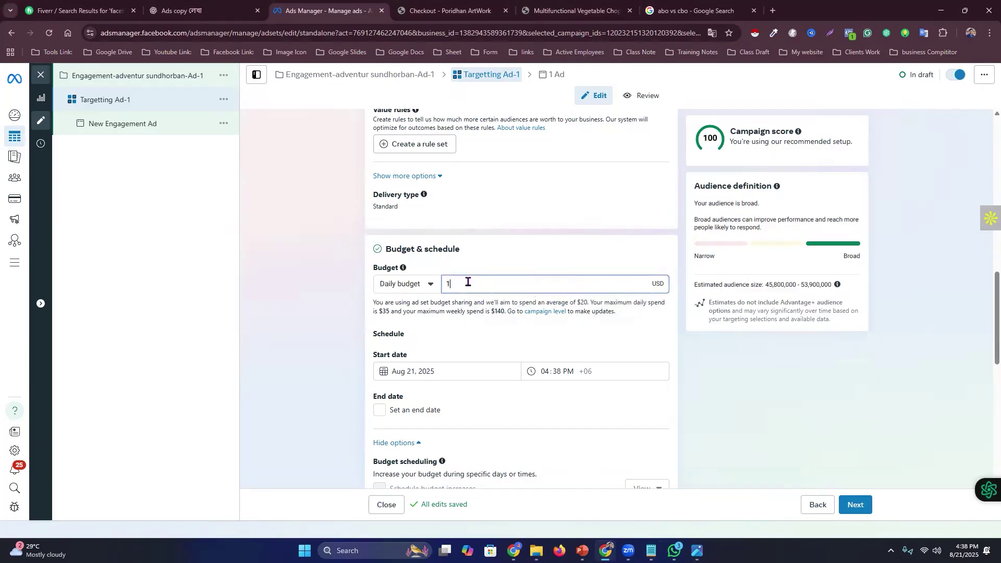
click(487, 256)
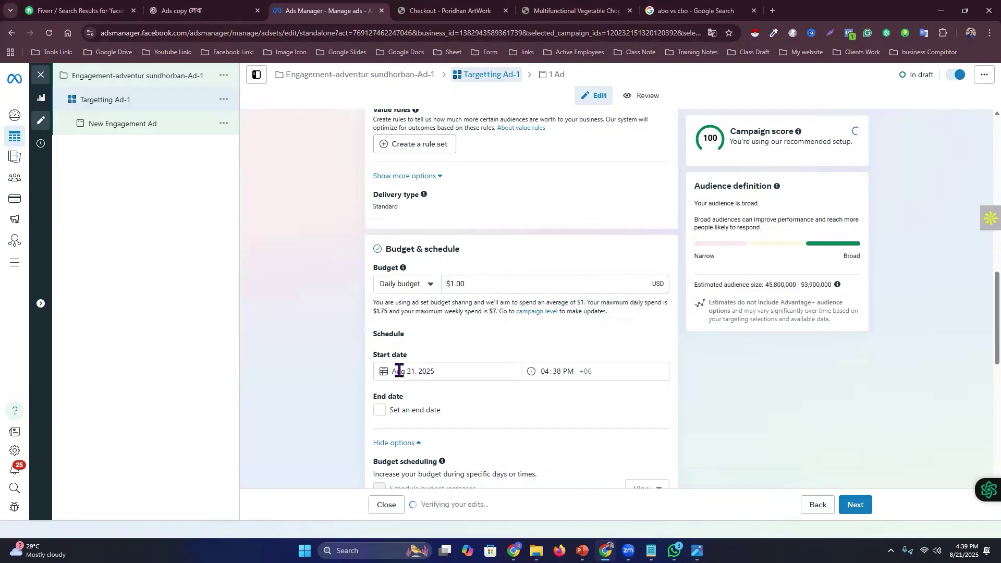
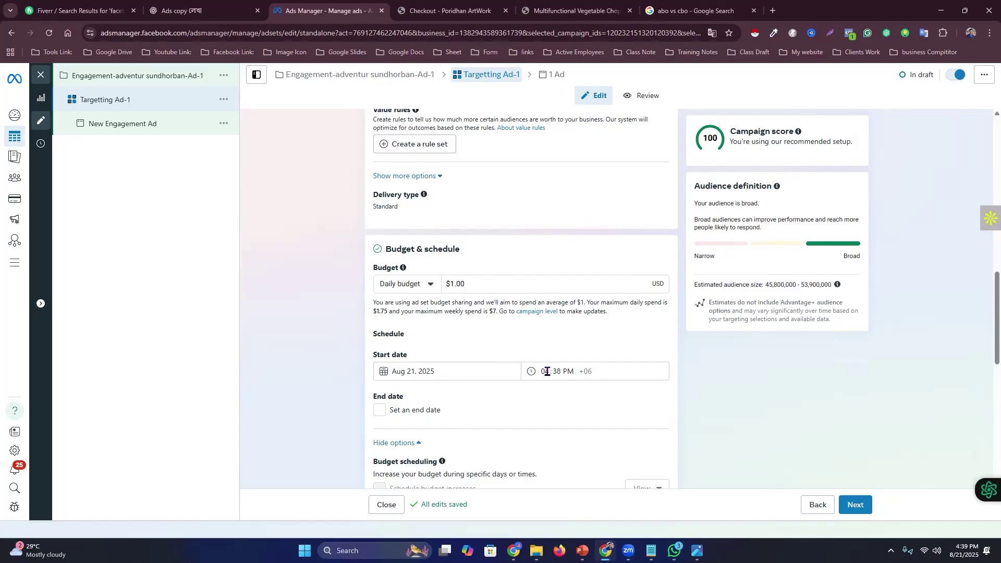
Step: Set the ad set's start time to 05:00 PM on Aug 21, 2025
click(546, 373)
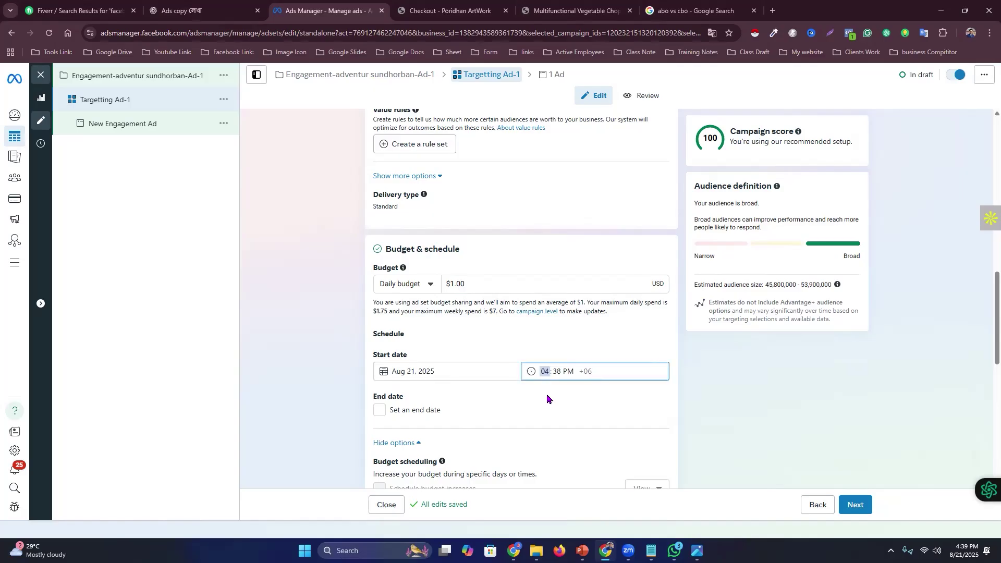
click(554, 370)
text(00)
click(592, 348)
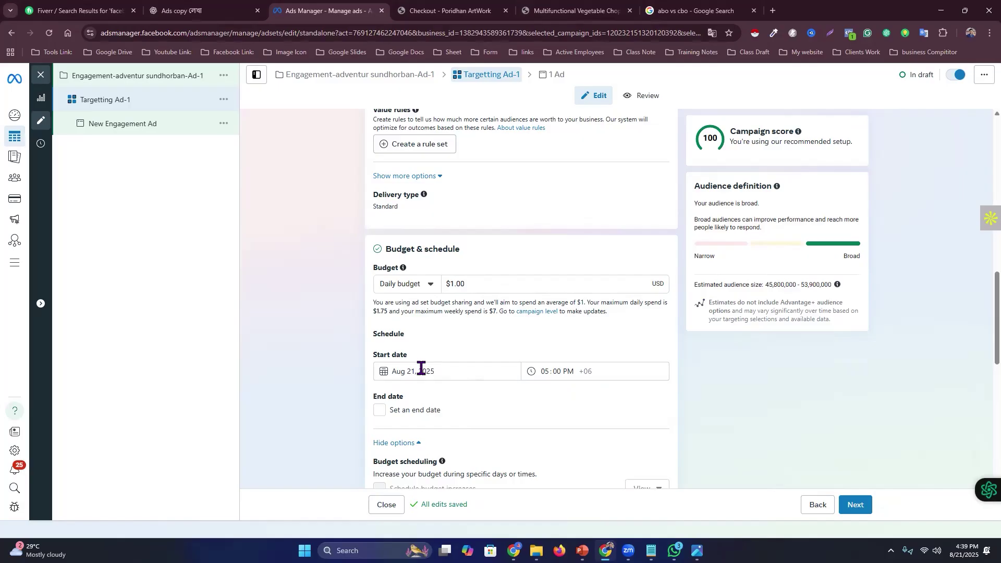
Step: Change the daily budget to $5.00
scroll(420, 369, down, 2)
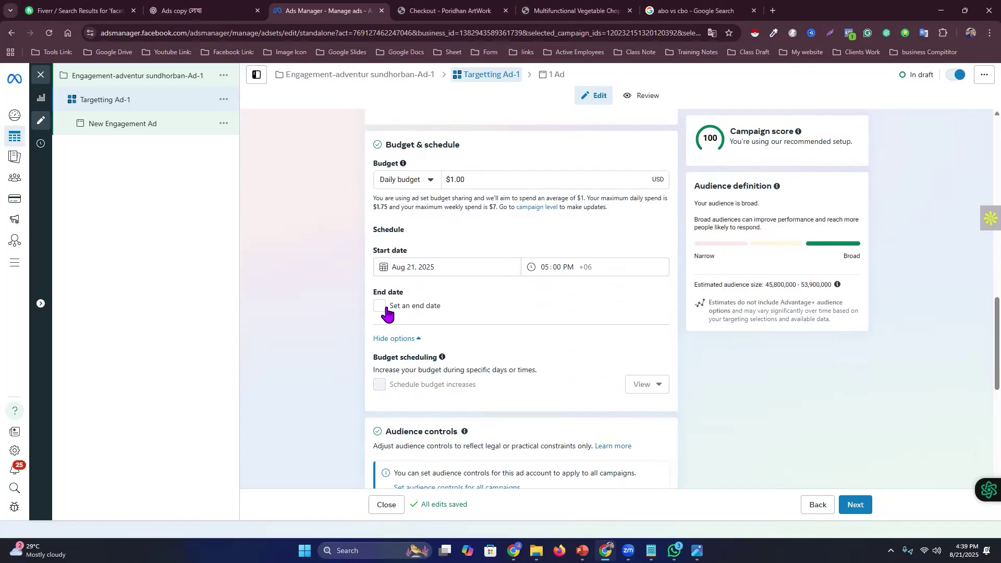
scroll(384, 315, up, 5)
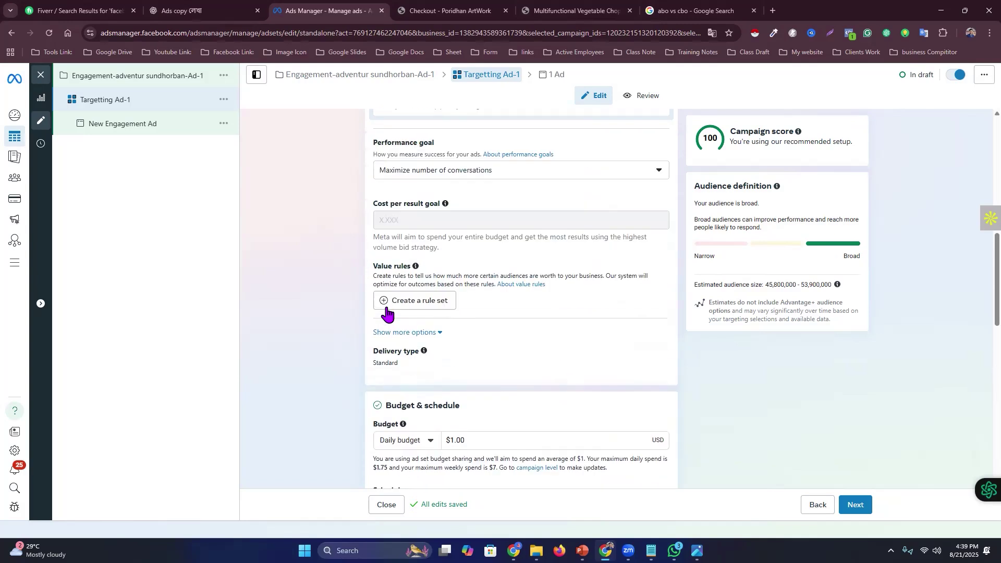
scroll(398, 339, down, 4)
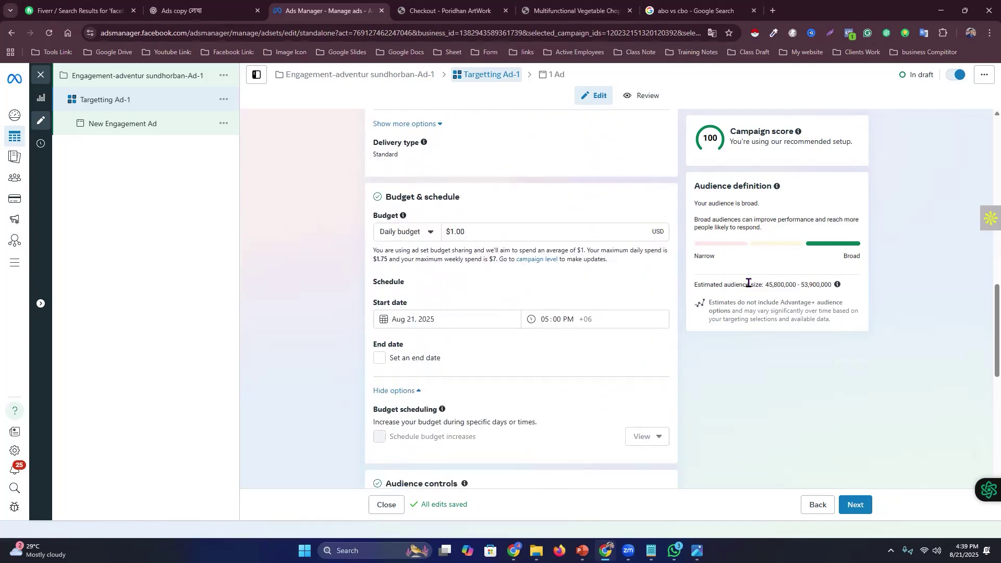
scroll(748, 283, up, 2)
scroll(660, 313, down, 2)
scroll(755, 263, up, 2)
scroll(749, 265, down, 2)
triple_click(467, 230)
text(5)
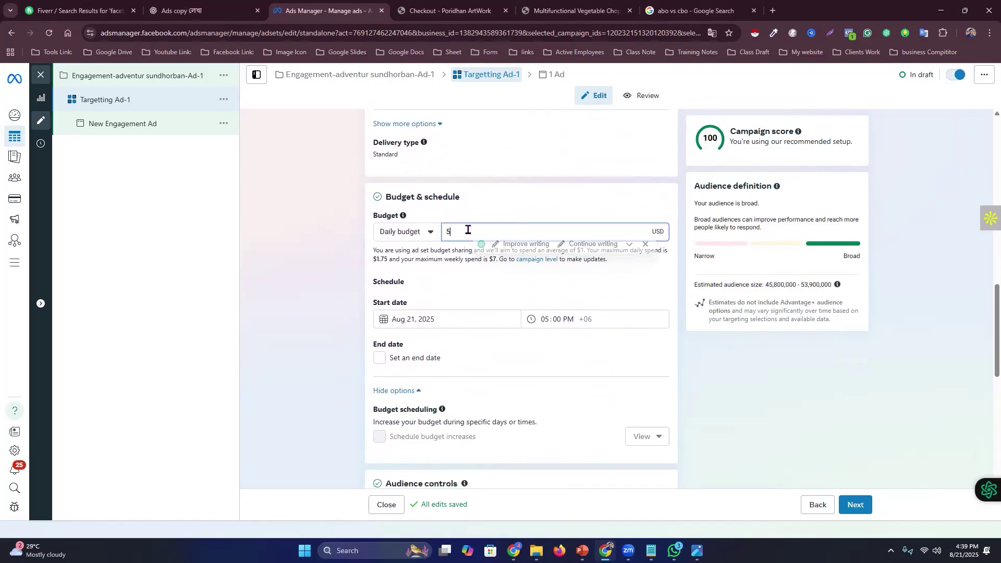
click(488, 215)
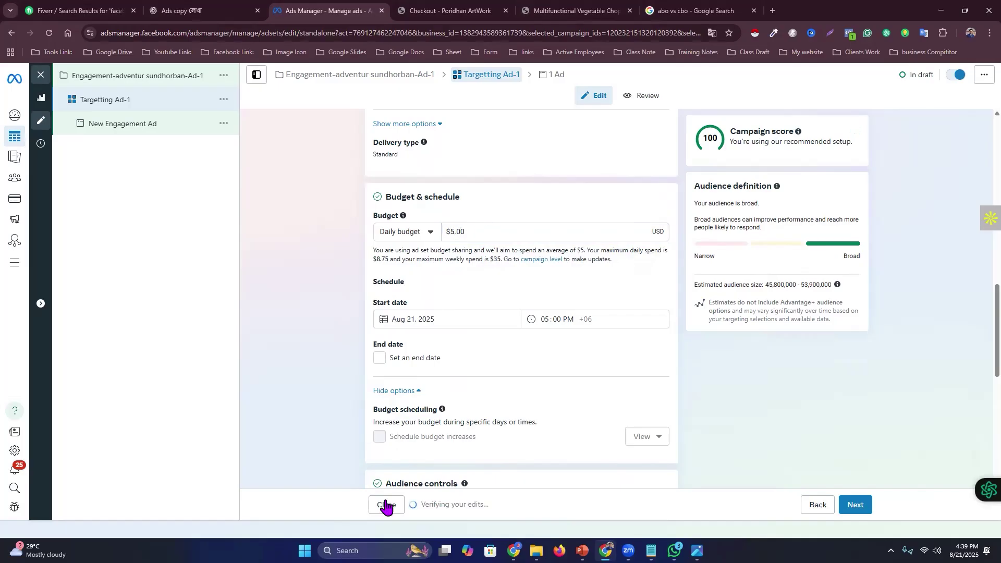
Step: Set the daily budget back to $1.00
scroll(537, 222, up, 7)
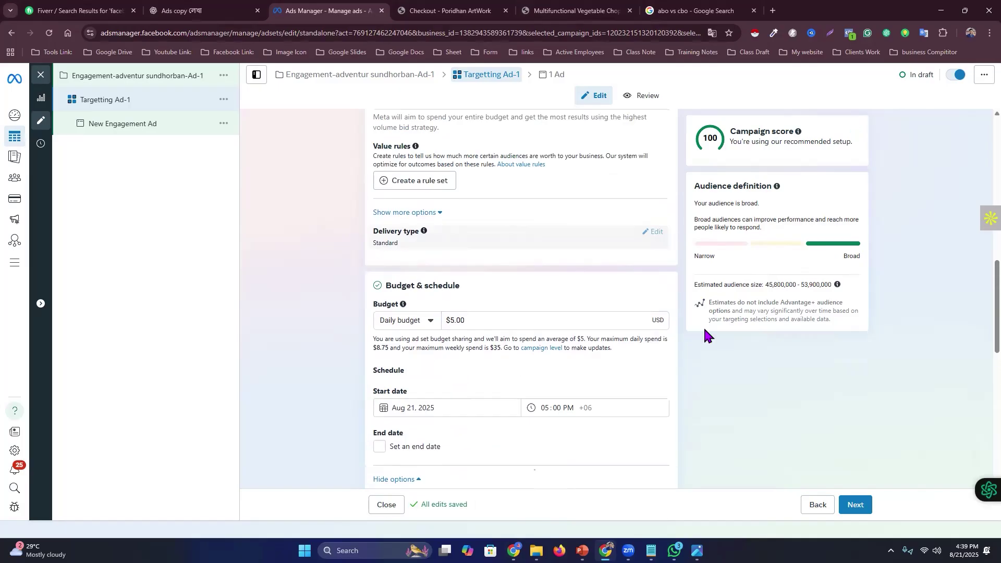
scroll(617, 392, down, 4)
scroll(583, 361, down, 1)
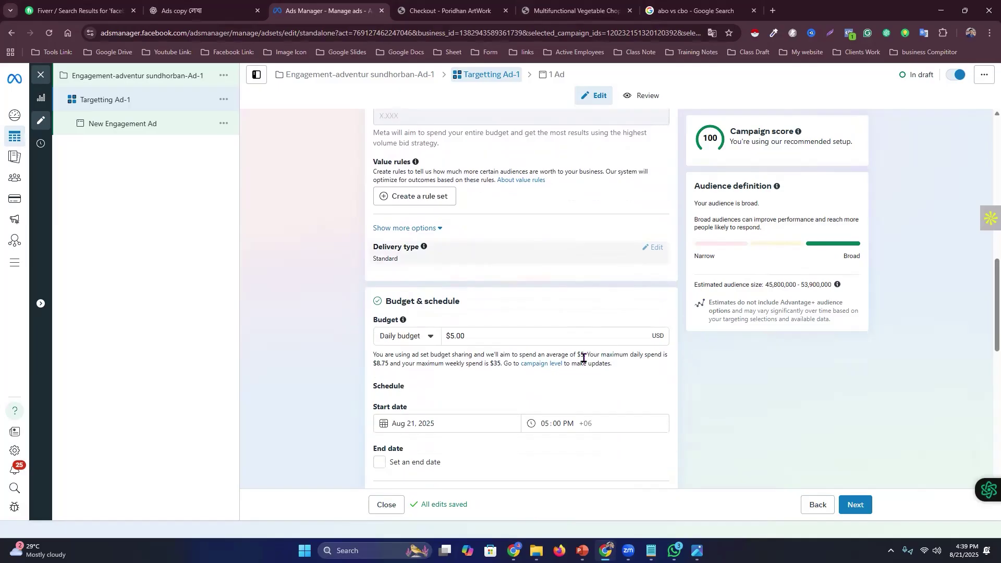
double_click(453, 336)
text(1)
click(499, 312)
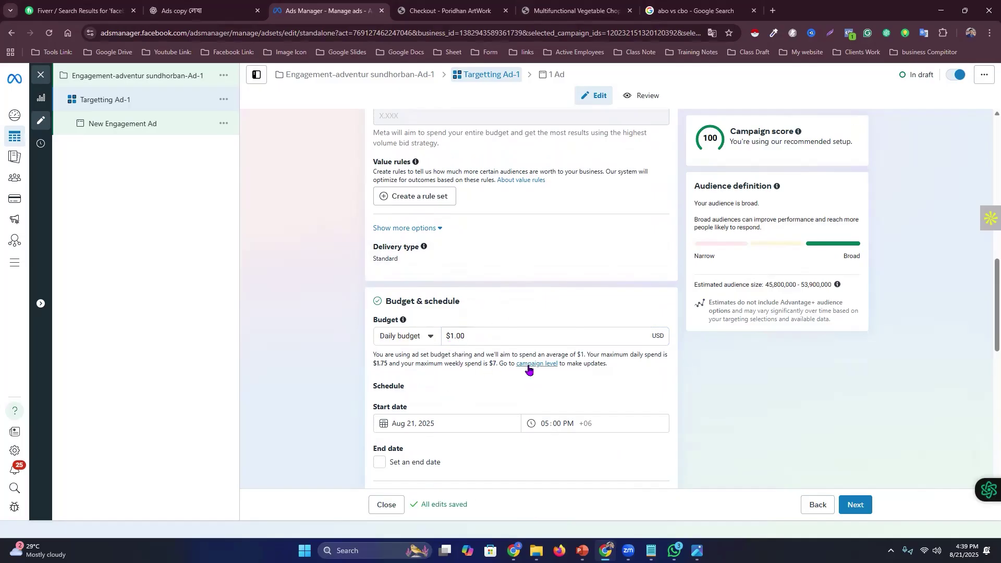
scroll(536, 368, down, 2)
scroll(508, 359, down, 1)
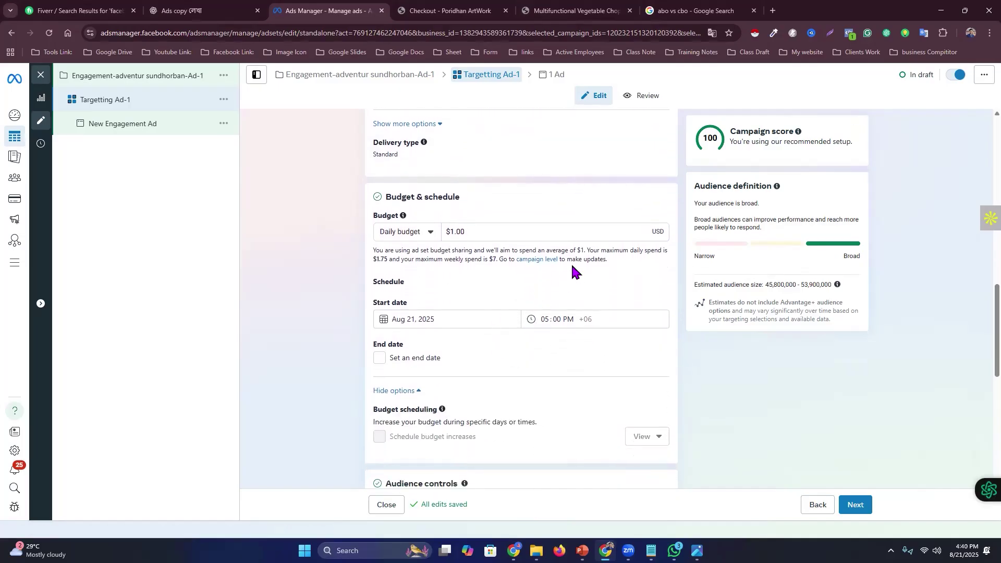
scroll(518, 284, down, 2)
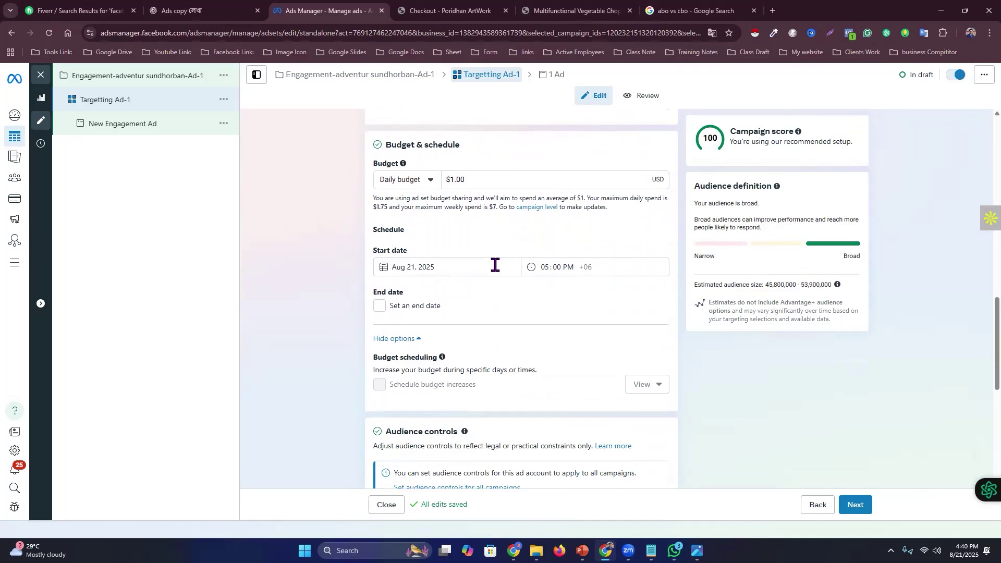
click(379, 307)
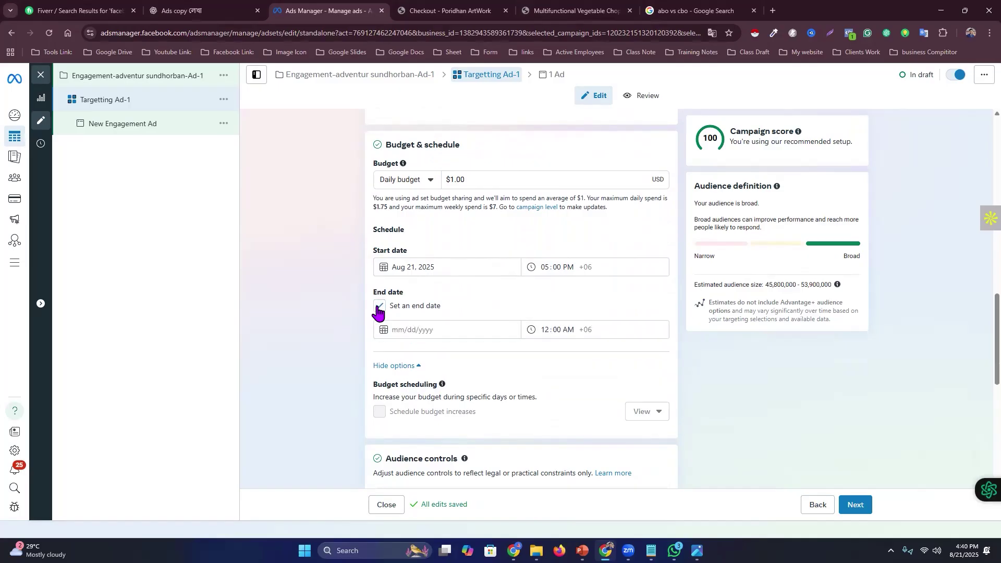
click(379, 307)
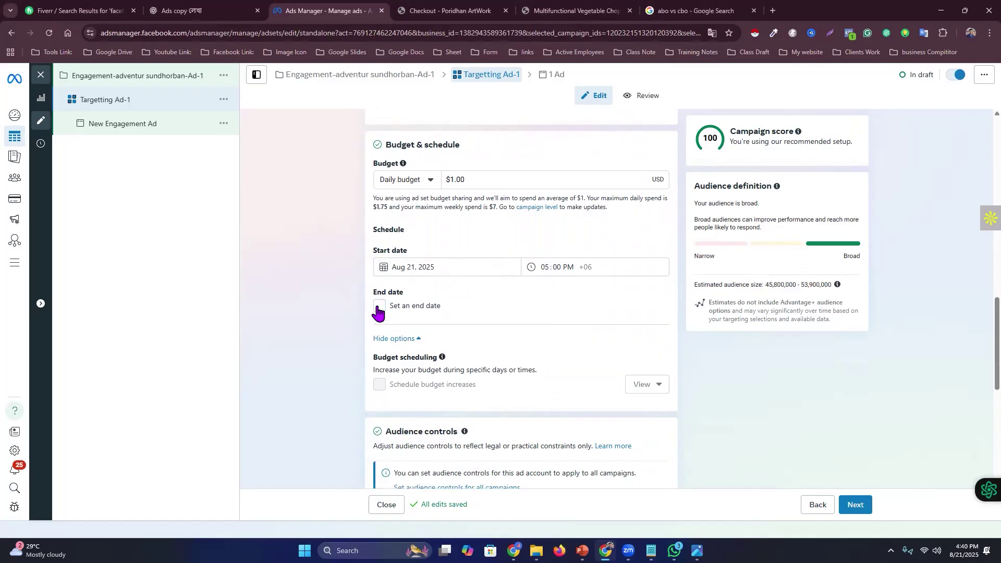
scroll(514, 347, down, 1)
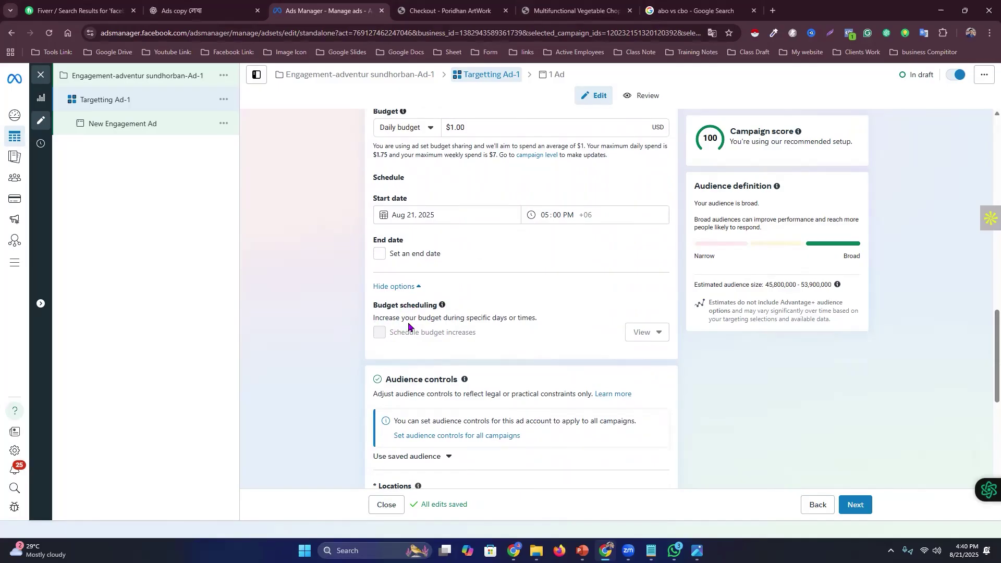
scroll(438, 333, down, 3)
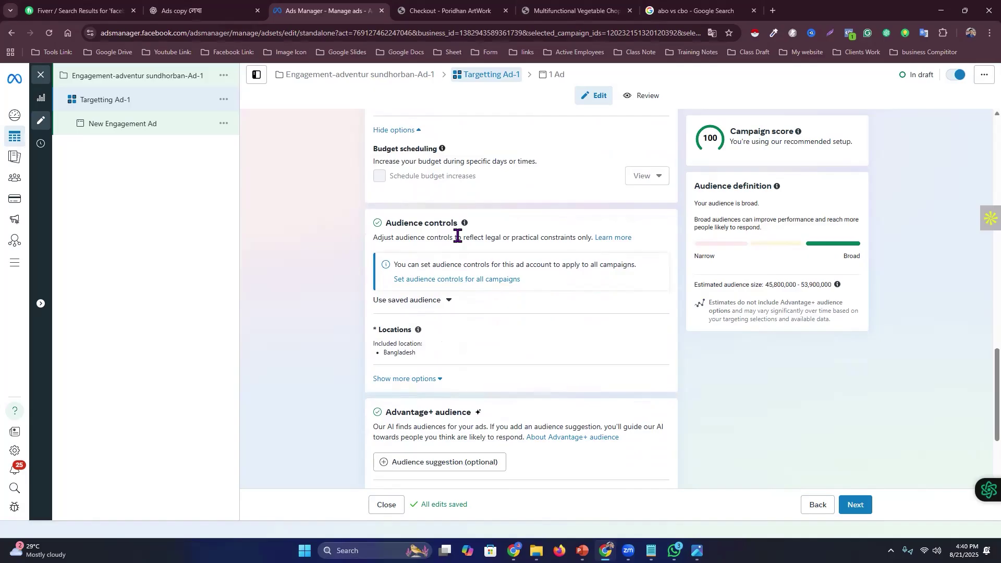
scroll(411, 344, down, 1)
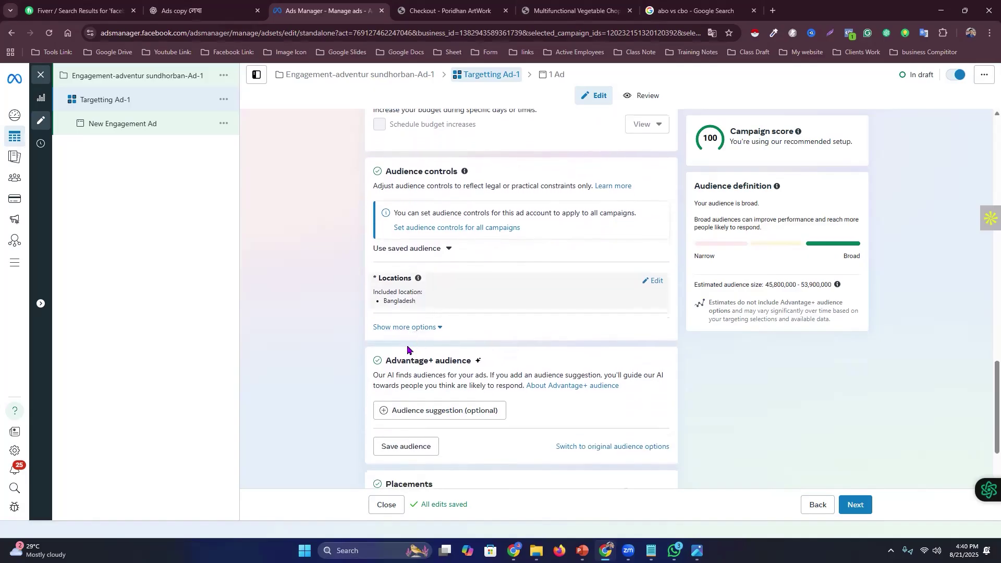
scroll(443, 279, up, 1)
mouse_move(416, 332)
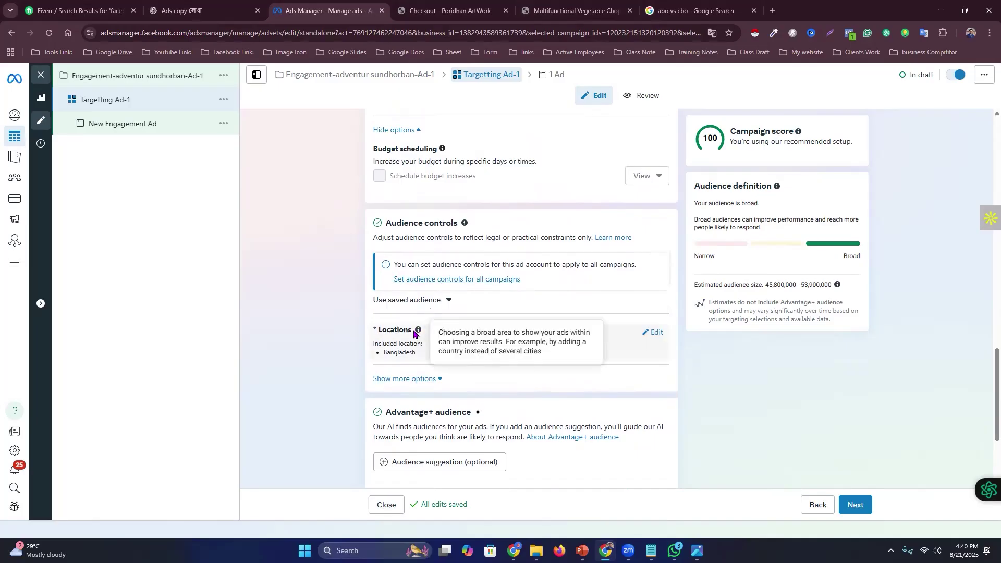
Step: Open the Locations targeting for editing and zoom the map over Bangladesh
click(654, 332)
scroll(533, 320, down, 1)
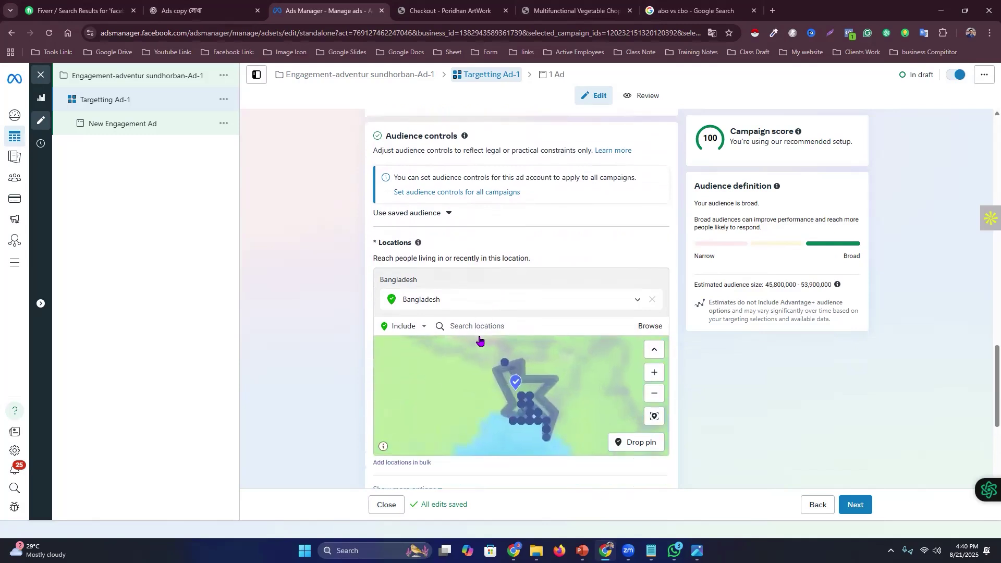
scroll(323, 273, down, 2)
scroll(323, 273, down, 1)
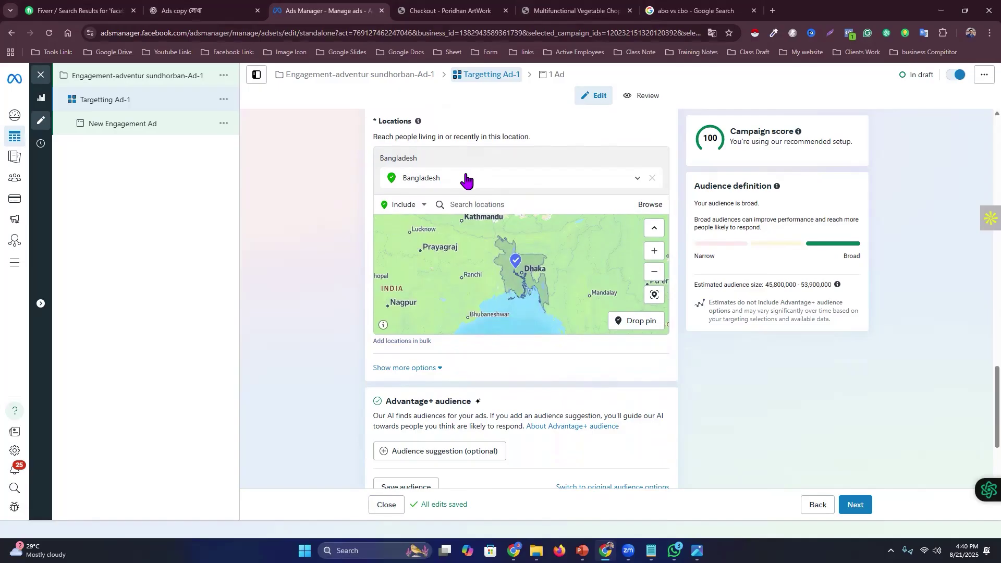
scroll(524, 270, up, 1)
scroll(525, 270, up, 1)
scroll(524, 270, down, 1)
scroll(524, 270, down, 1)
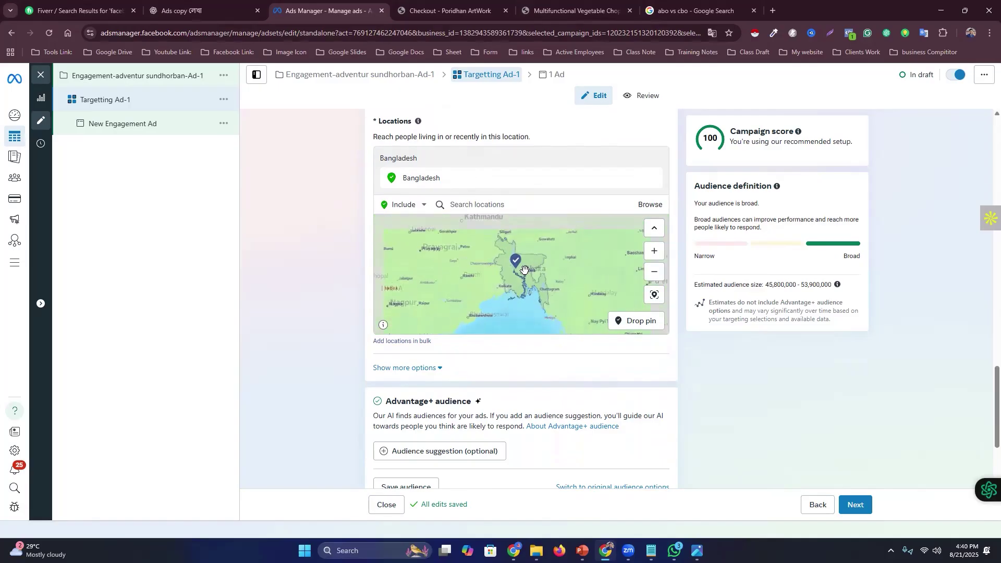
scroll(524, 270, up, 1)
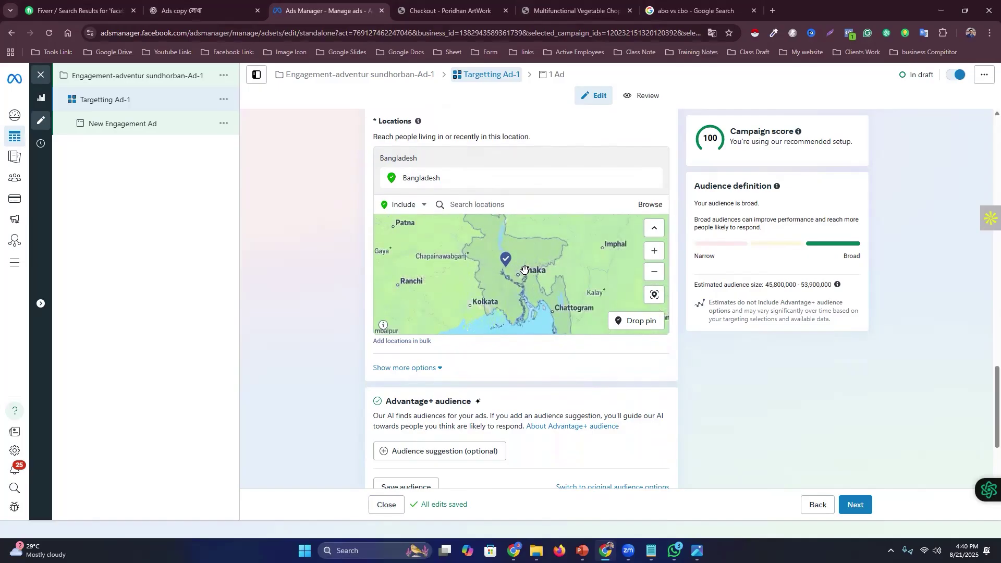
scroll(524, 270, down, 1)
scroll(525, 270, up, 1)
Step: Zoom and pan the map to inspect the targeted area around Dhaka
scroll(491, 249, up, 2)
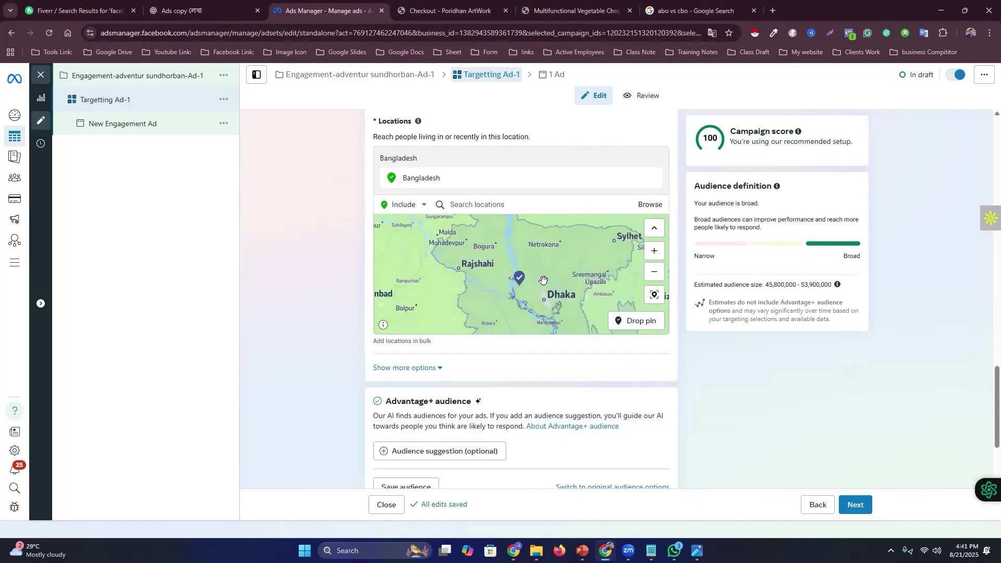
scroll(526, 253, down, 2)
scroll(526, 260, up, 1)
scroll(526, 259, down, 2)
scroll(525, 259, up, 1)
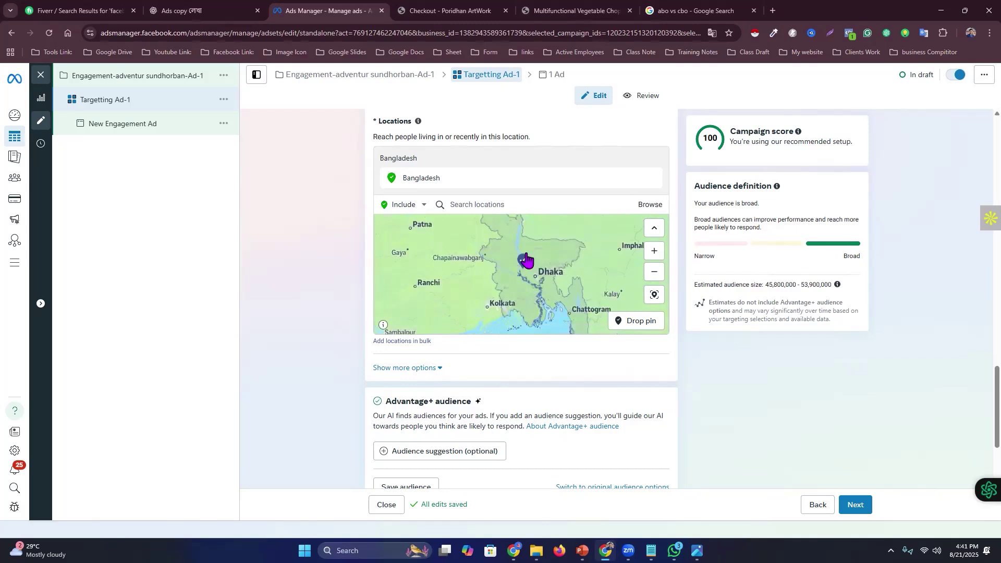
scroll(526, 259, down, 1)
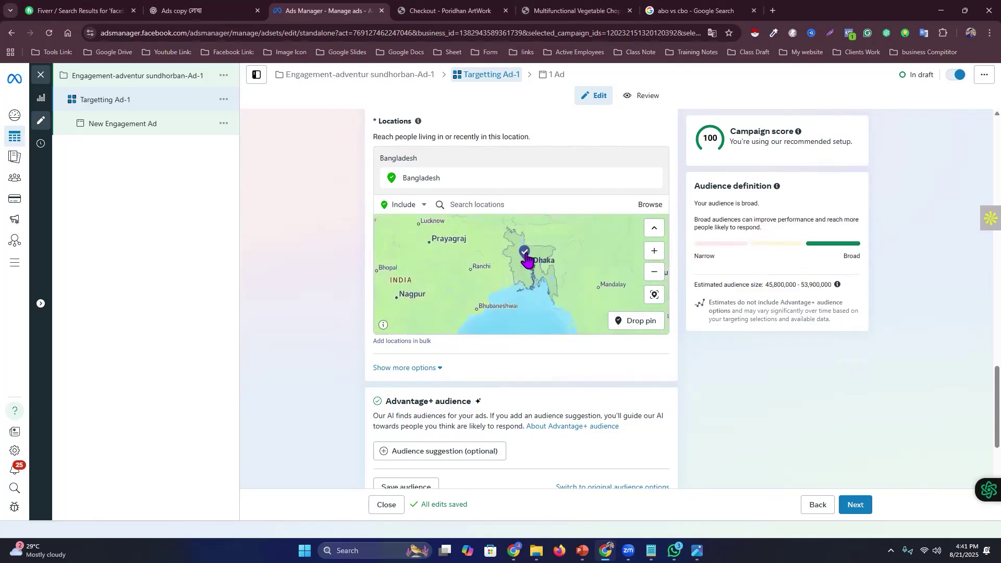
scroll(526, 260, up, 1)
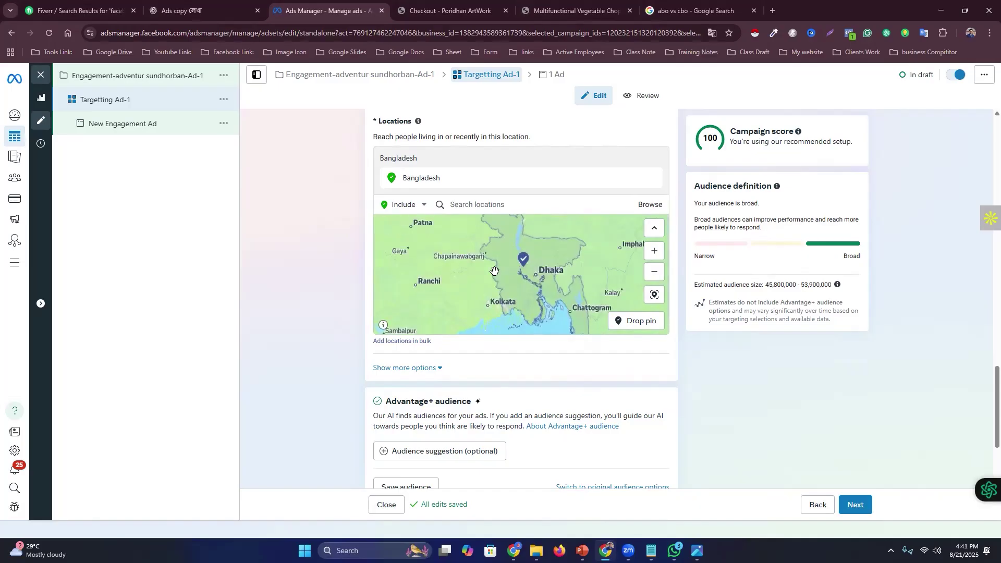
drag(479, 282, 453, 305)
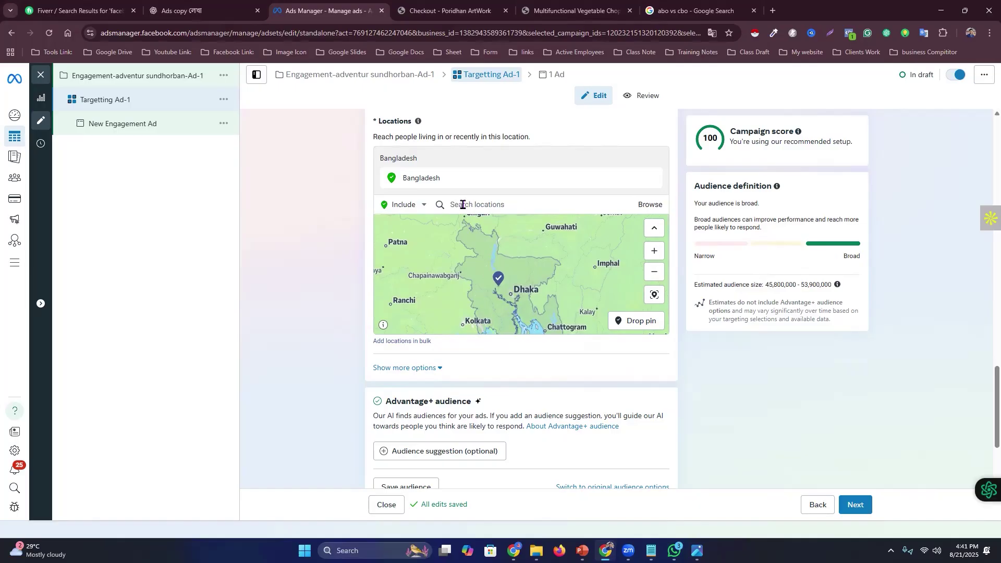
Step: Browse locations and expand Countries > Asia
click(424, 207)
click(425, 207)
click(521, 208)
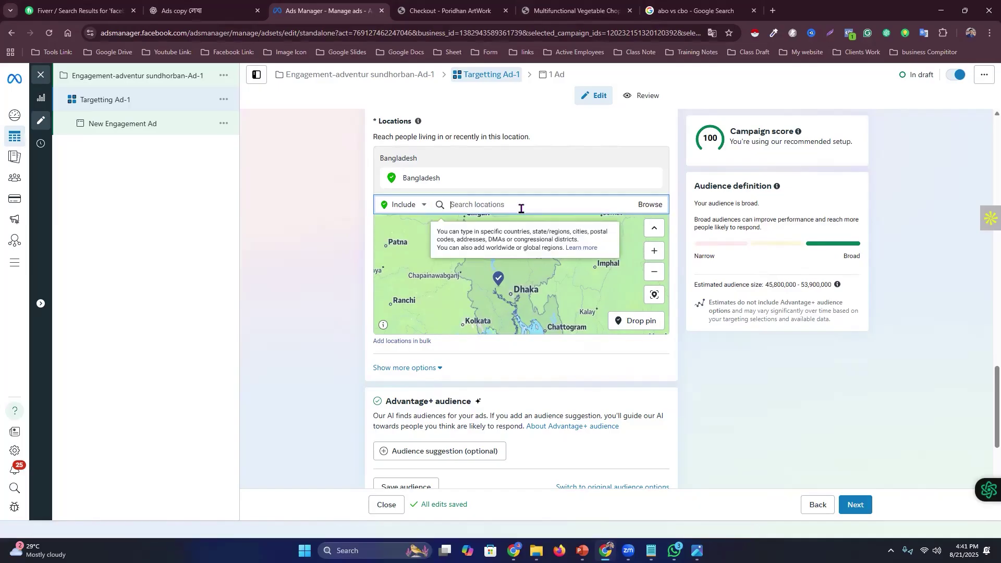
click(651, 205)
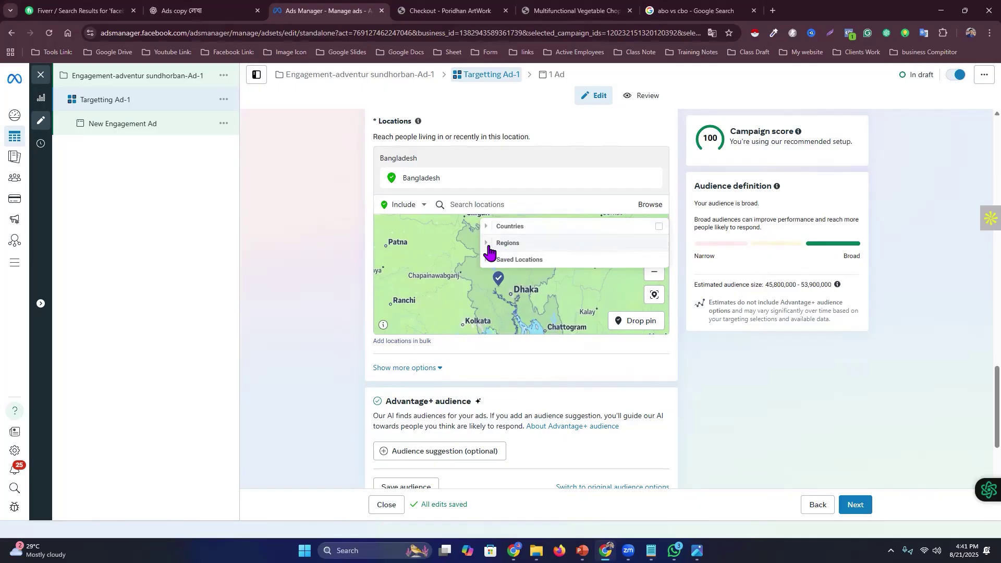
click(488, 244)
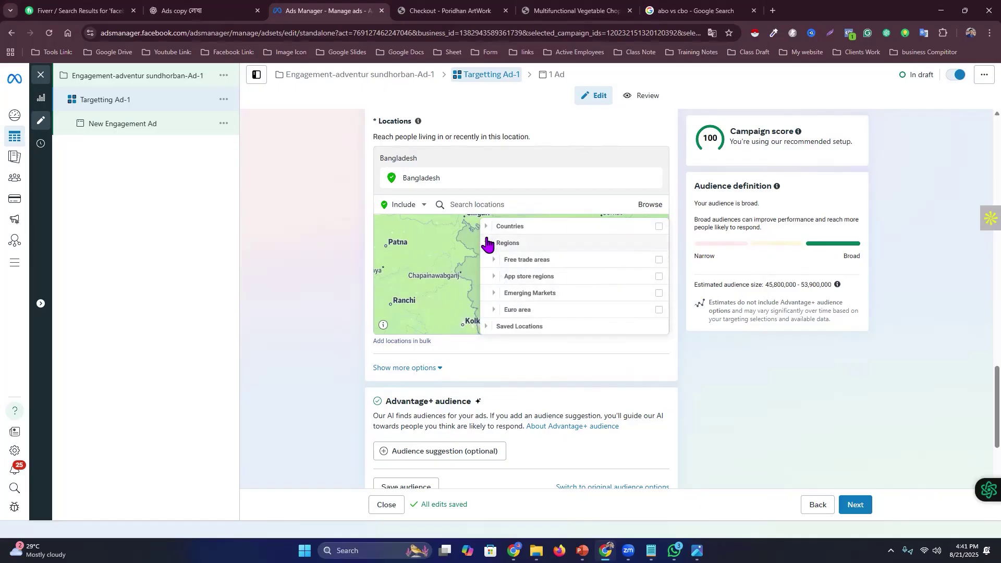
click(487, 241)
click(487, 232)
click(521, 260)
Step: Uncheck and recheck Bangladesh so it stays the only target, then collapse Asia
click(531, 314)
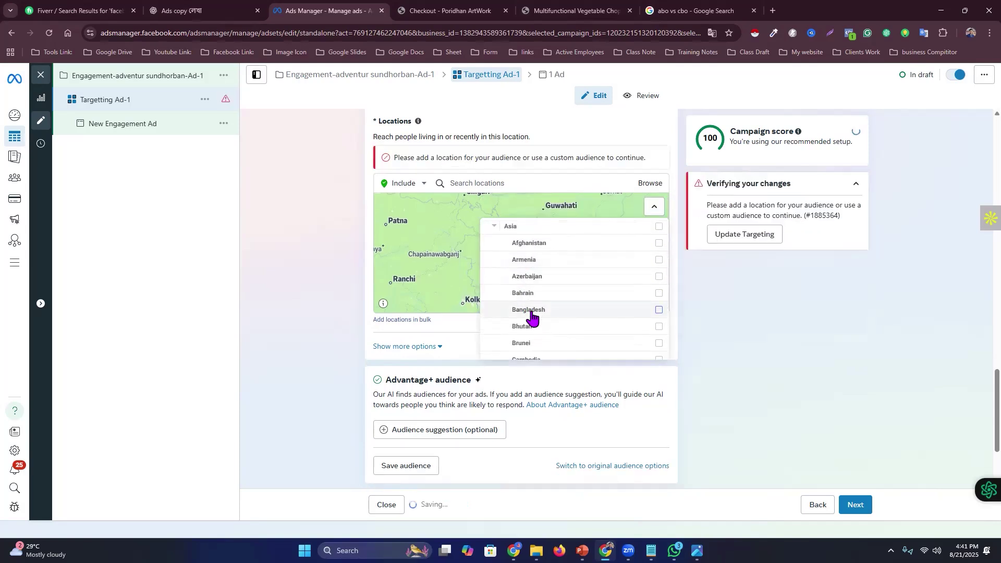
click(660, 311)
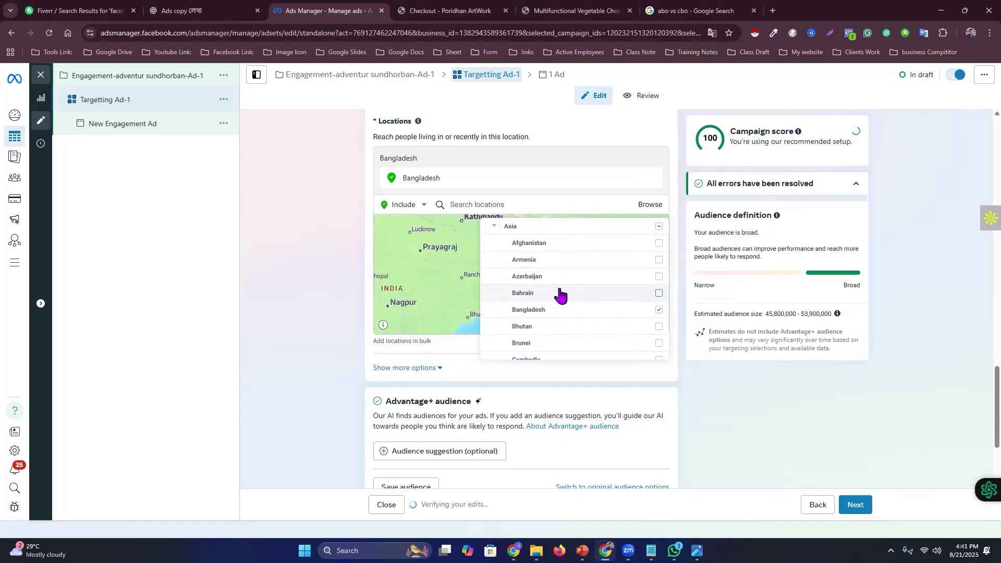
scroll(559, 293, down, 2)
scroll(559, 293, up, 3)
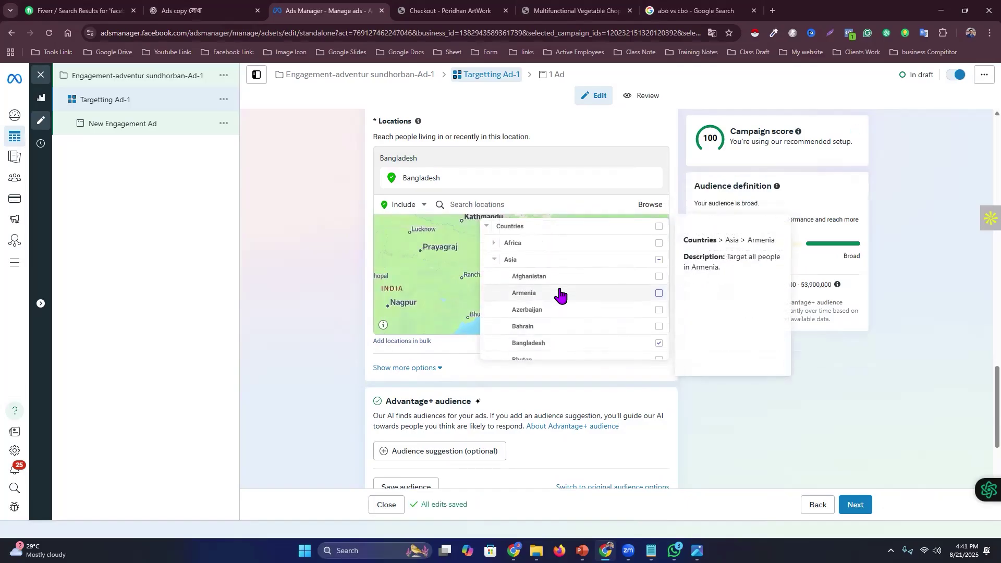
click(495, 260)
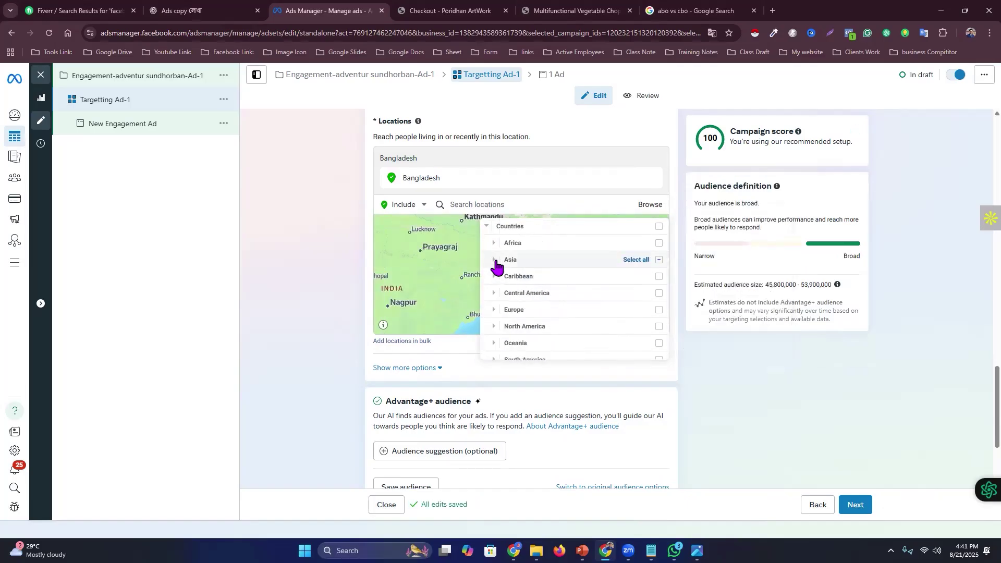
Step: Look through Saved Locations and Regions, then close the browse list
scroll(488, 295, down, 1)
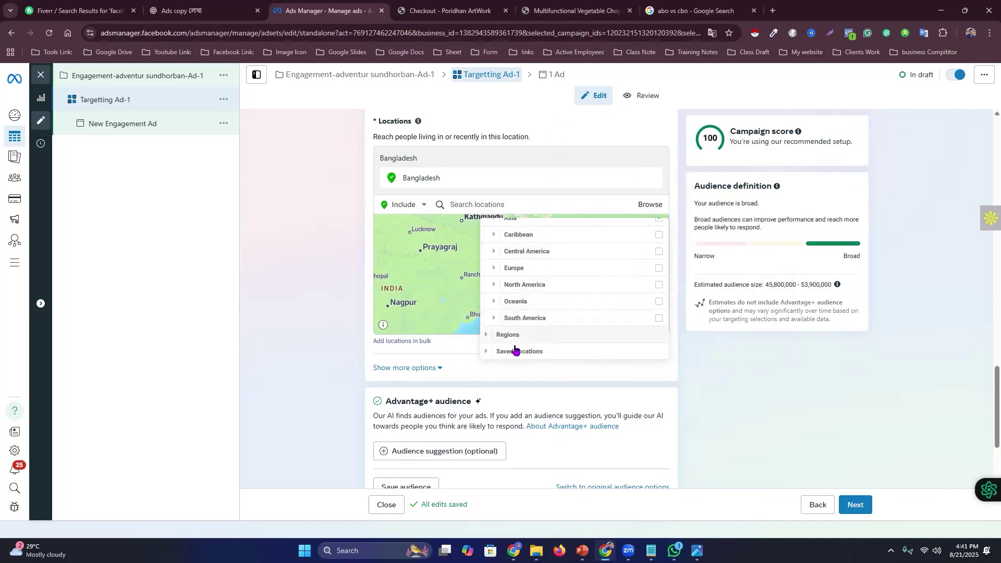
click(485, 352)
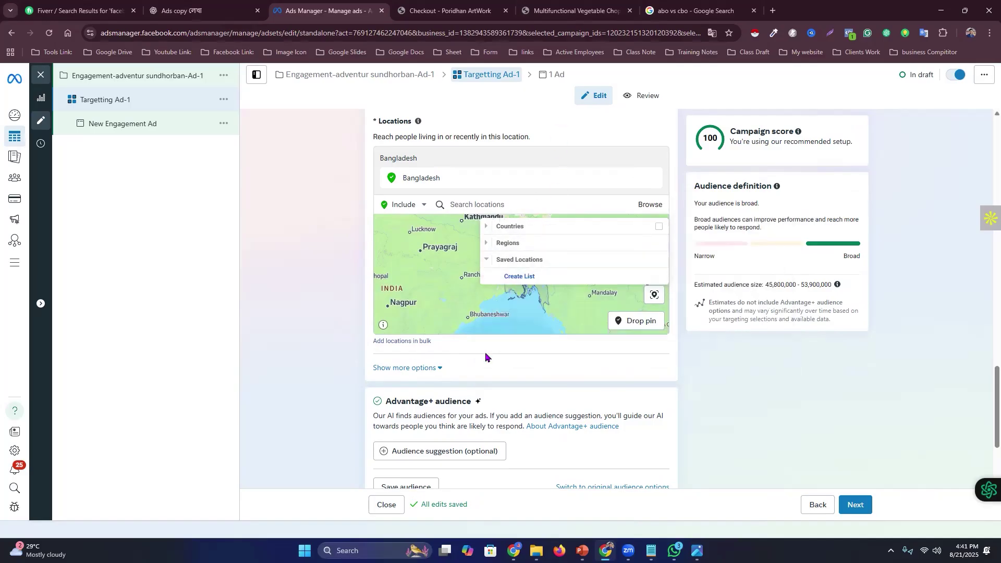
click(487, 260)
click(487, 244)
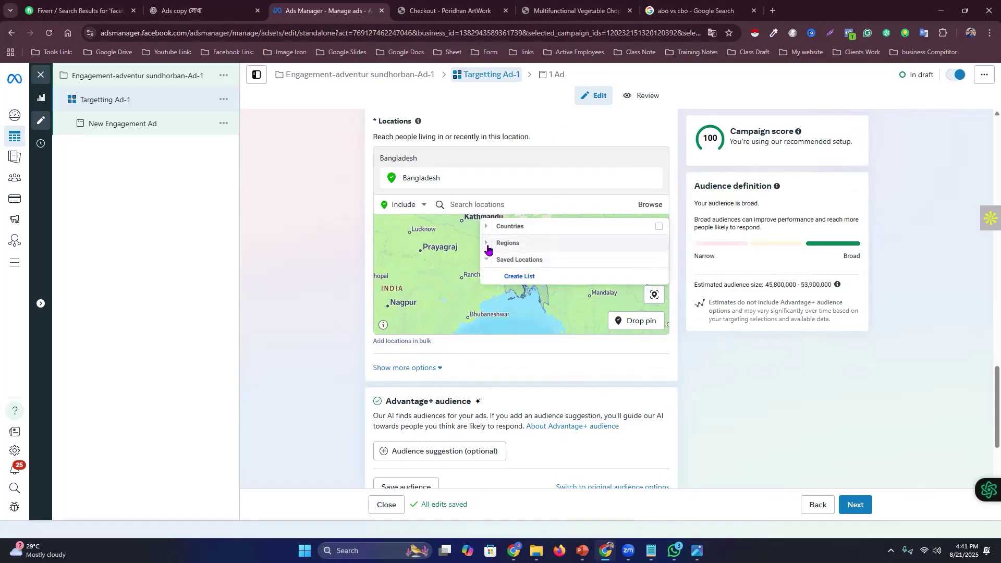
click(486, 244)
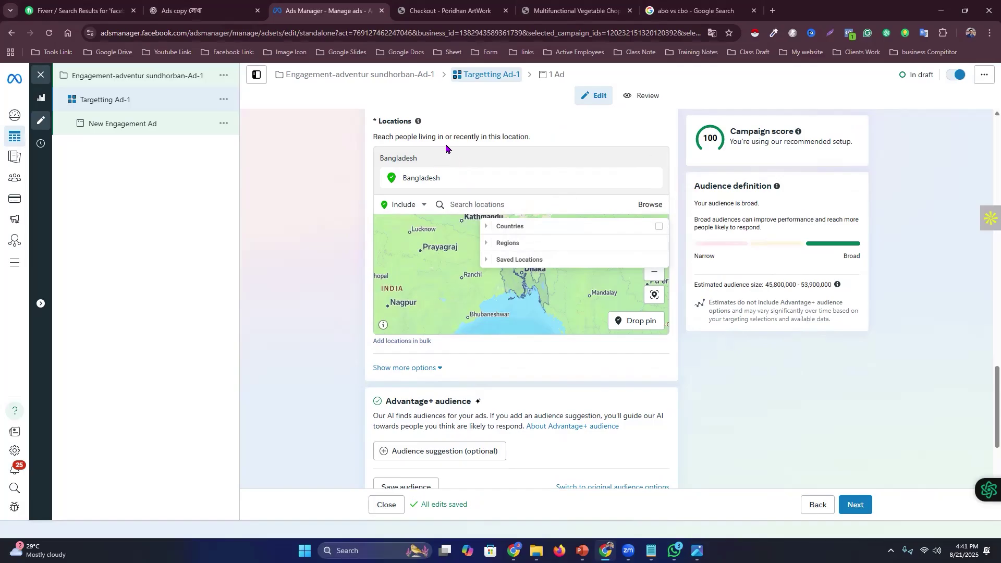
click(500, 204)
Step: Zoom to Dhaka and drop a pin at (23.9037, 90.5136) with a 10 mi radius
scroll(547, 274, up, 3)
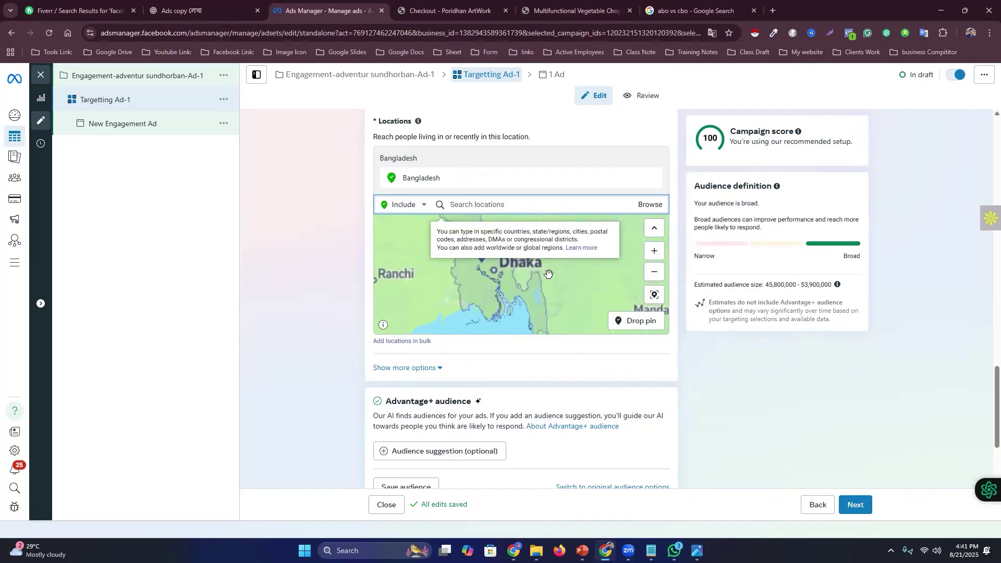
drag(475, 280, 531, 305)
scroll(511, 300, up, 1)
scroll(511, 300, up, 1)
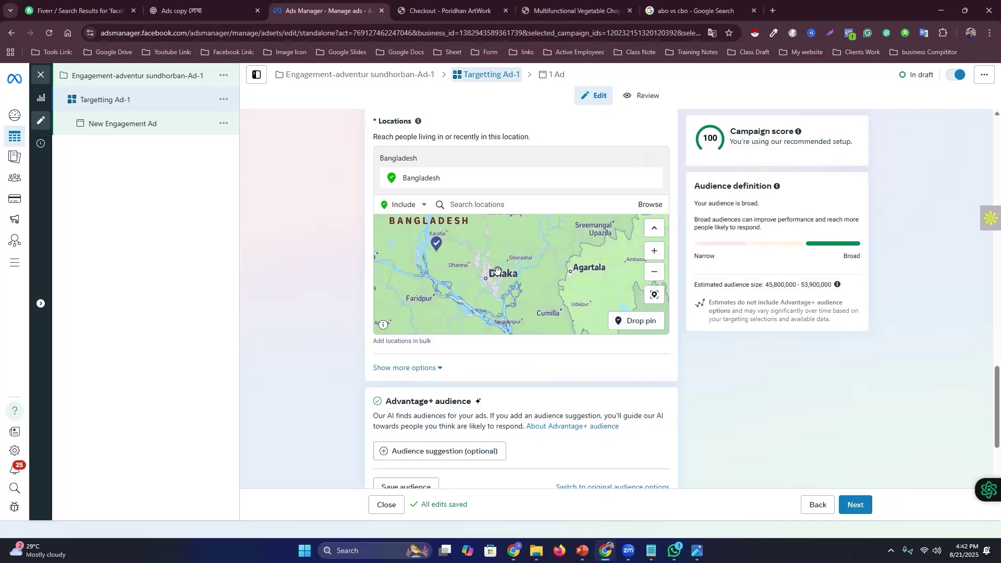
click(638, 323)
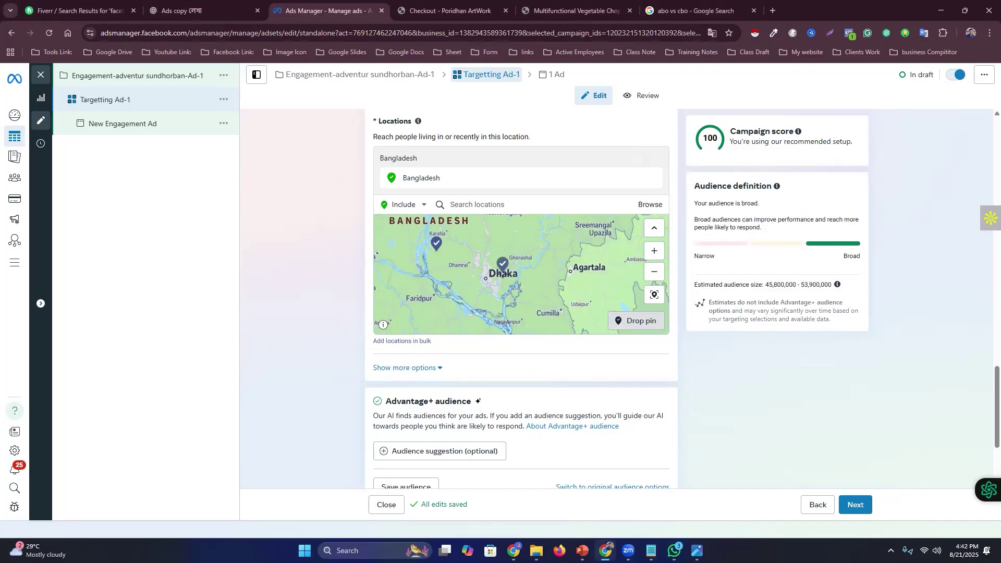
click(498, 263)
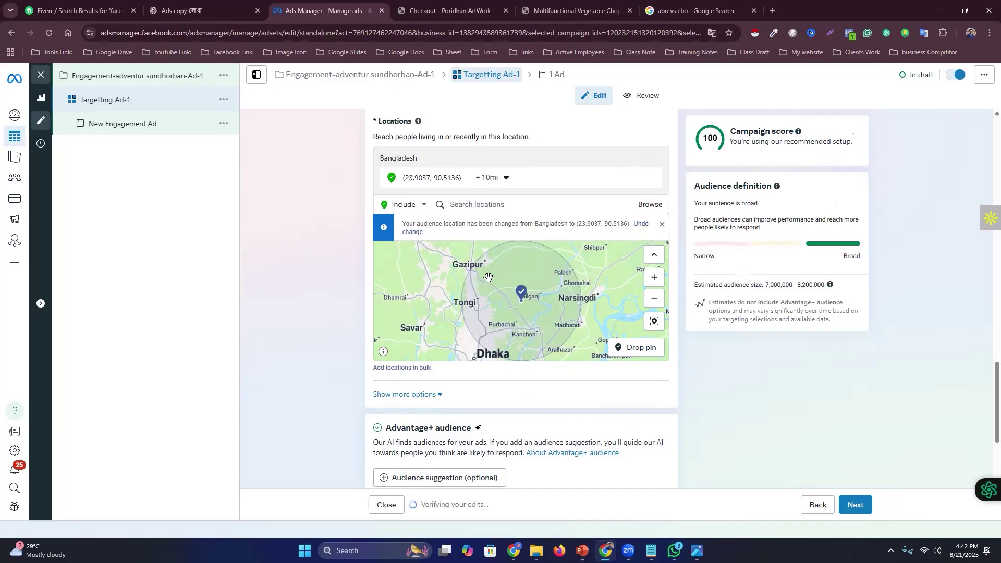
Step: Drop a second 10 mi pin near Gazipur at (24.0002, 90.2596)
scroll(496, 308, down, 2)
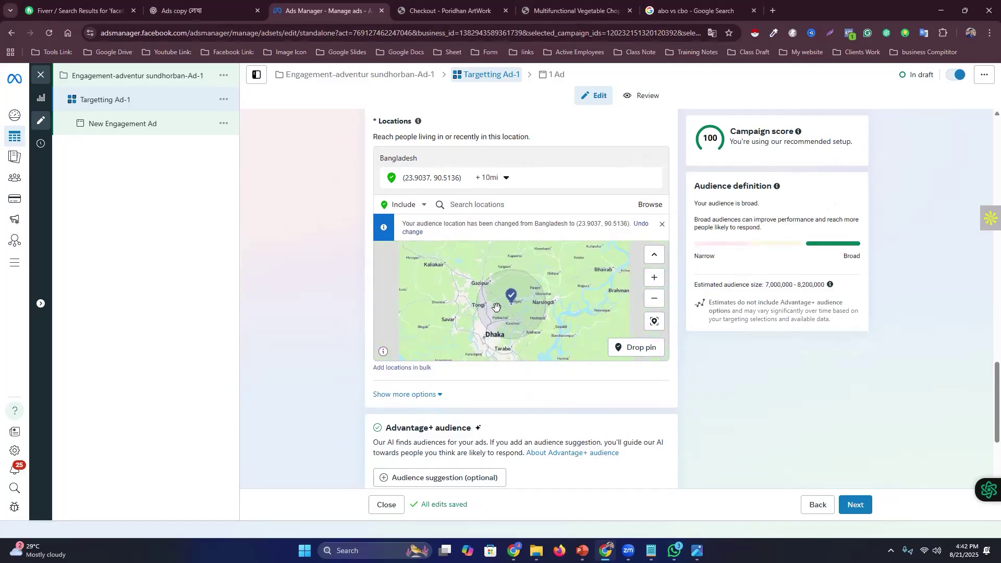
scroll(497, 308, up, 2)
scroll(497, 308, down, 2)
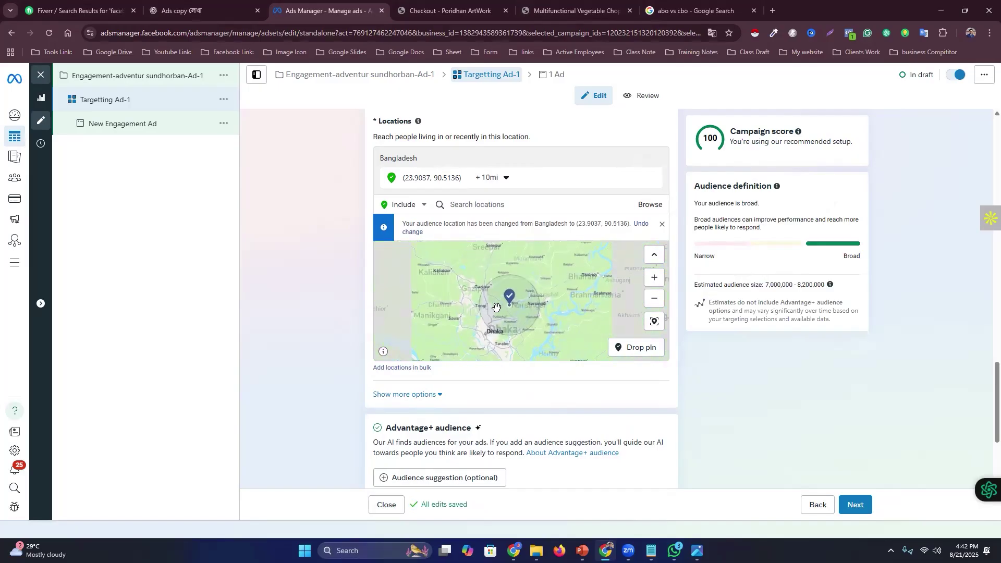
mouse_move(511, 300)
mouse_down()
mouse_move(504, 317)
mouse_move(508, 301)
mouse_up()
click(508, 301)
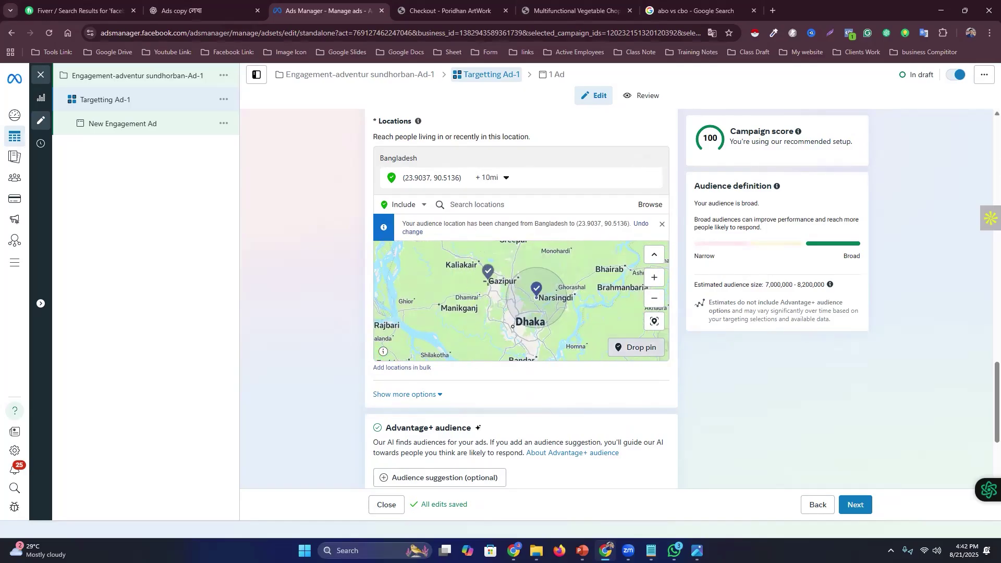
click(487, 276)
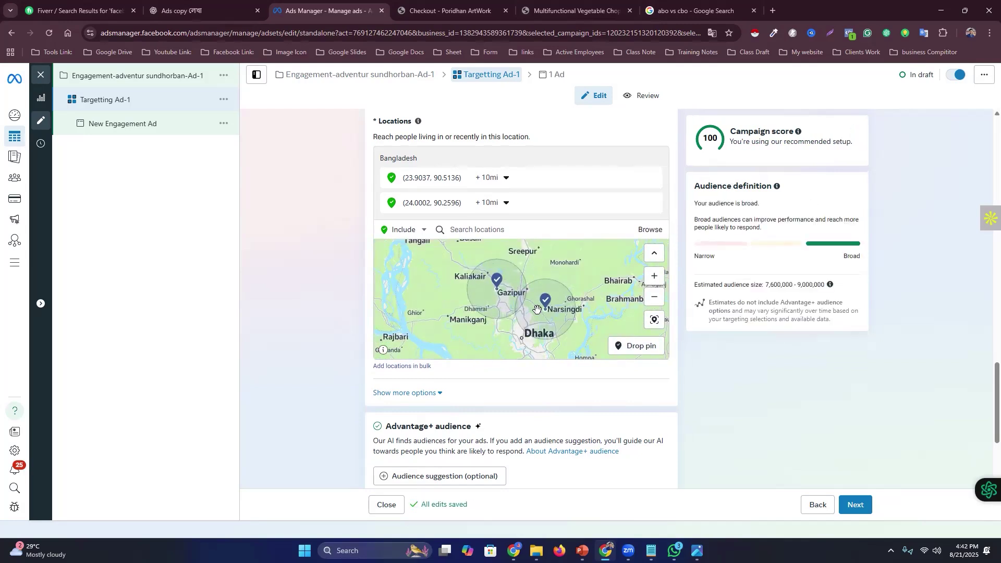
scroll(537, 329, down, 3)
scroll(537, 329, up, 3)
drag(494, 344, 480, 298)
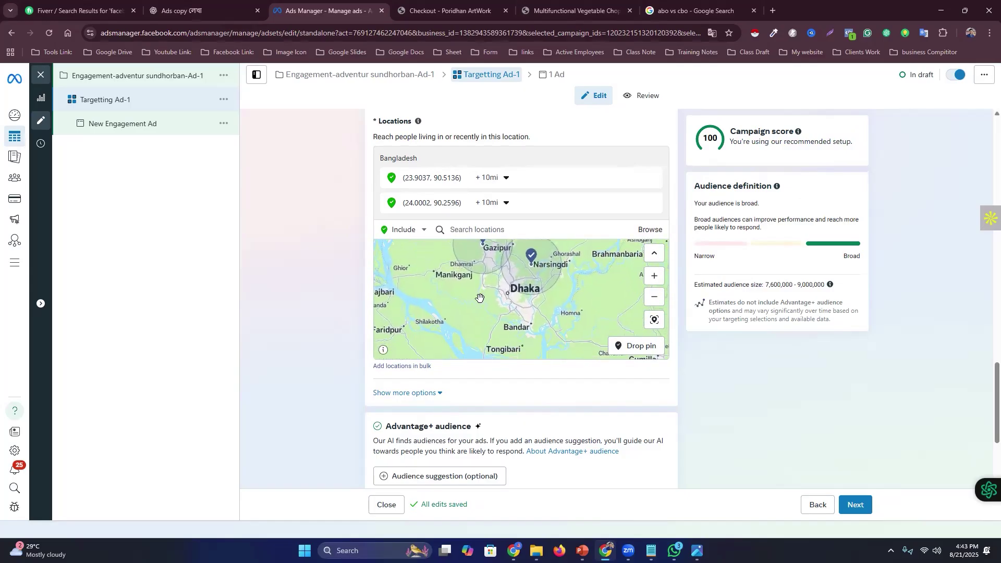
scroll(480, 298, down, 2)
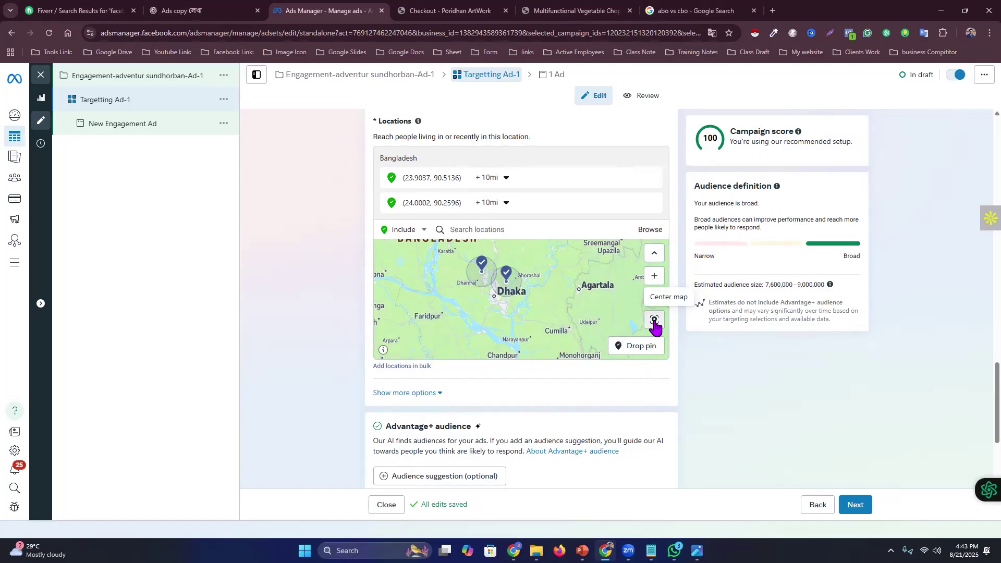
right_click(502, 285)
drag(501, 292, 513, 303)
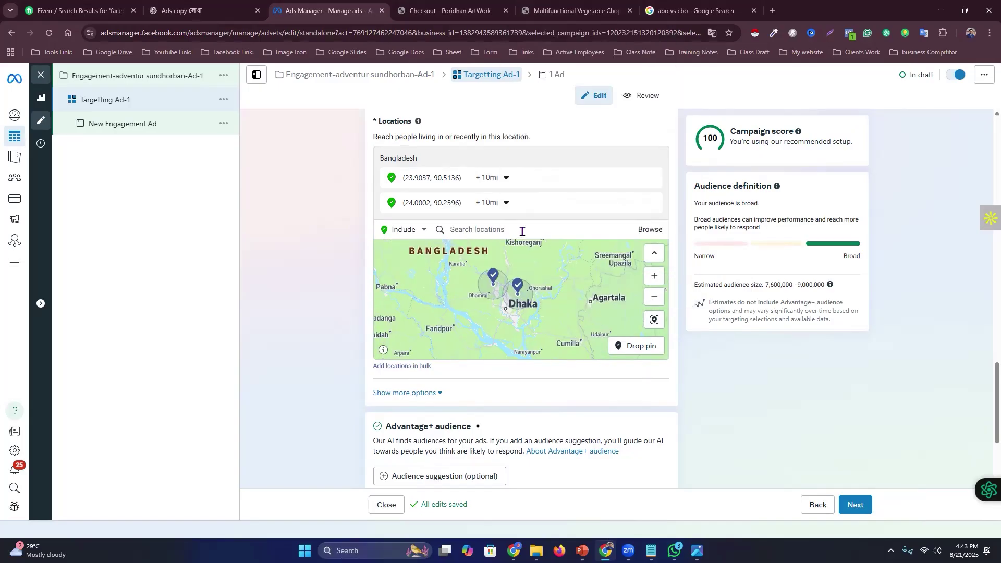
Step: Widen the first pinned location's radius from 10 mi to 24 mi
click(506, 178)
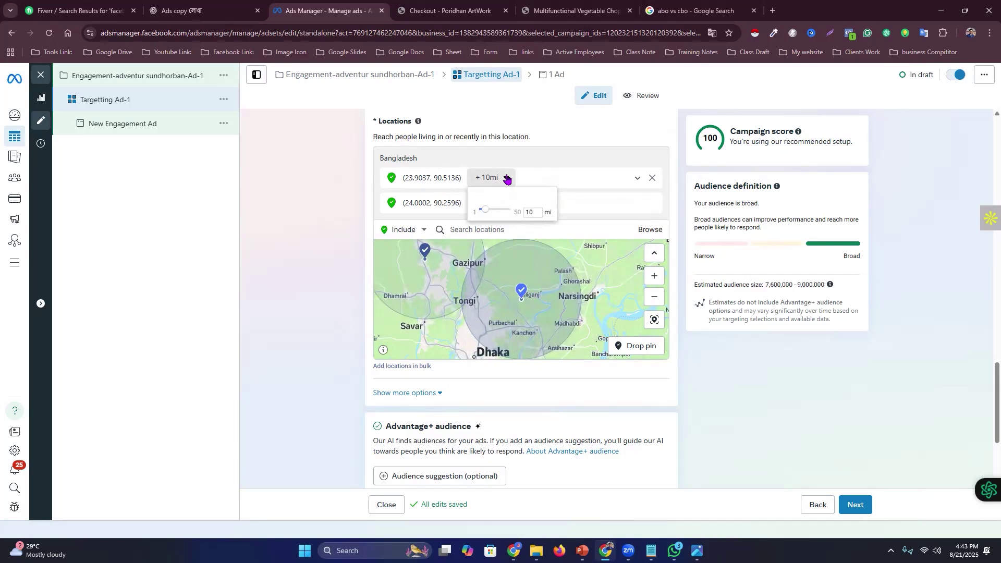
drag(486, 213, 497, 208)
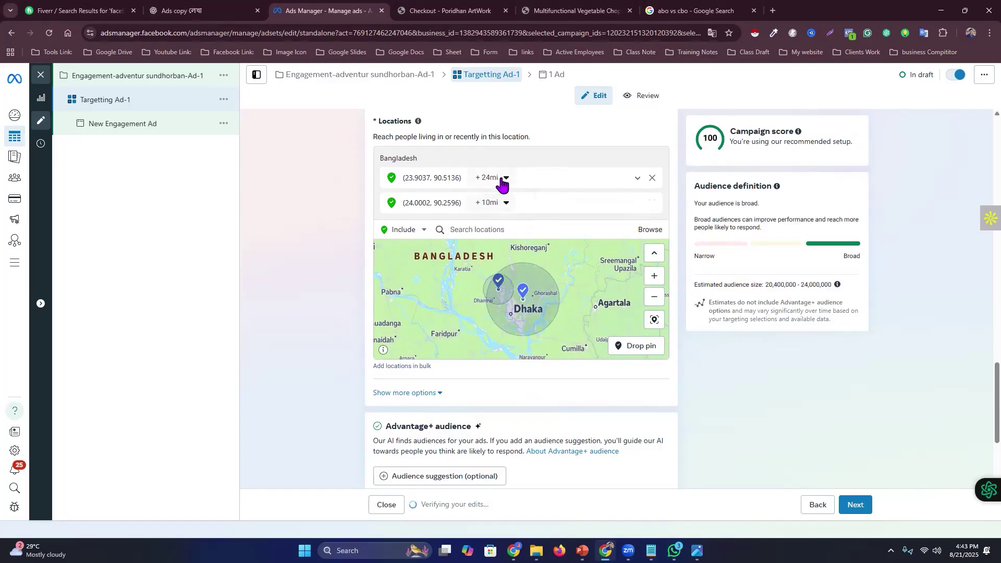
click(502, 178)
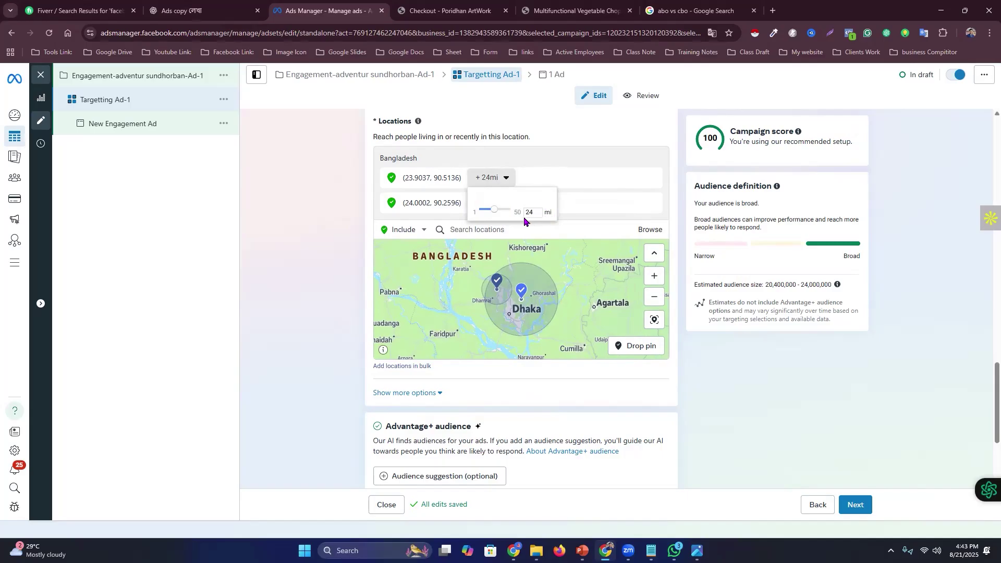
drag(494, 211, 497, 214)
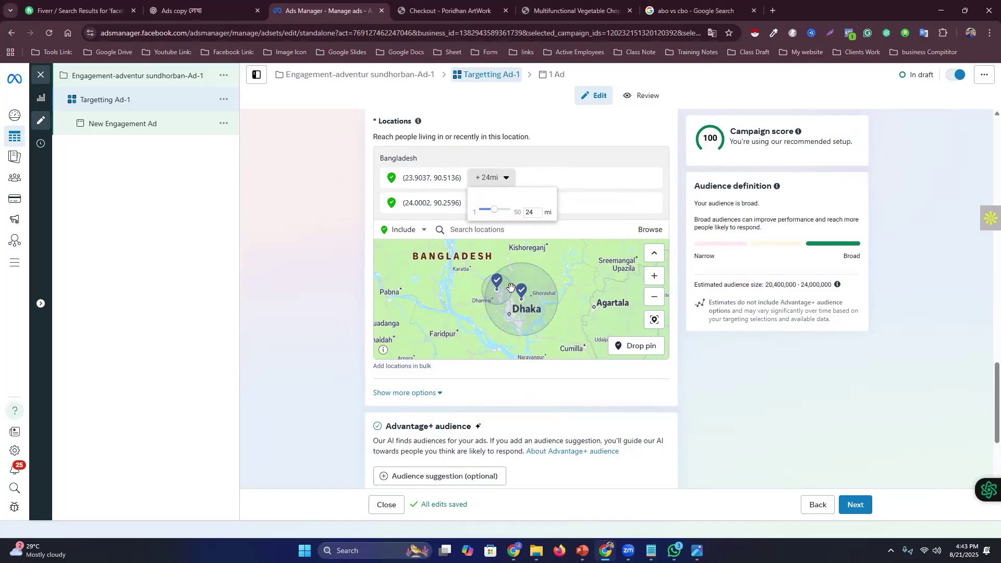
click(637, 177)
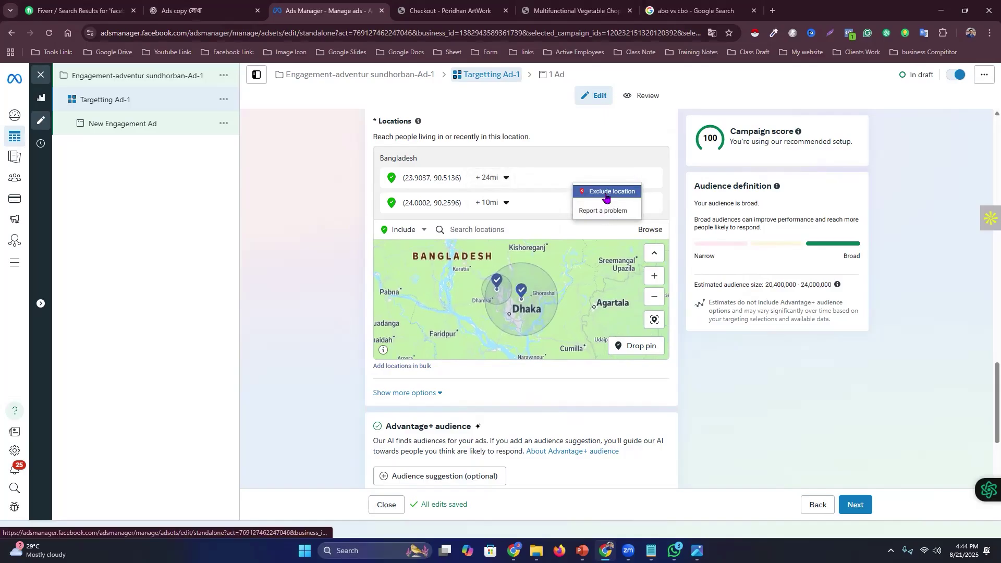
Step: Exclude the 24 mi location, then include it again
click(606, 193)
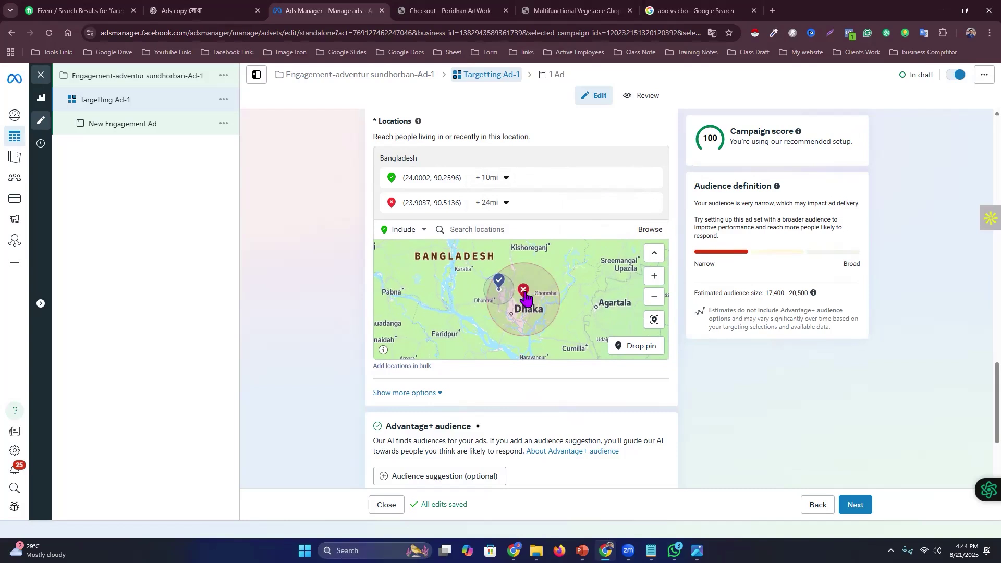
click(505, 202)
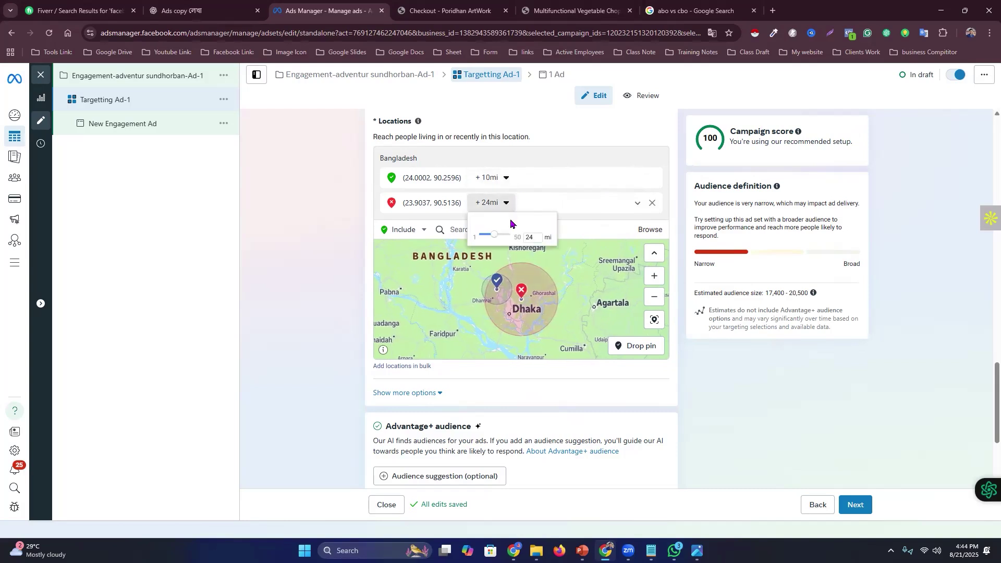
click(635, 205)
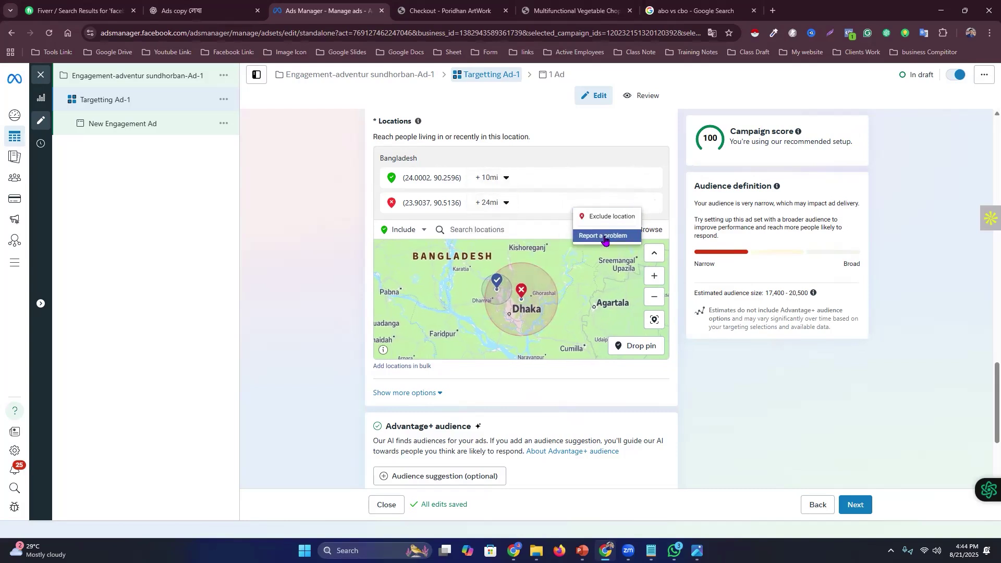
click(607, 220)
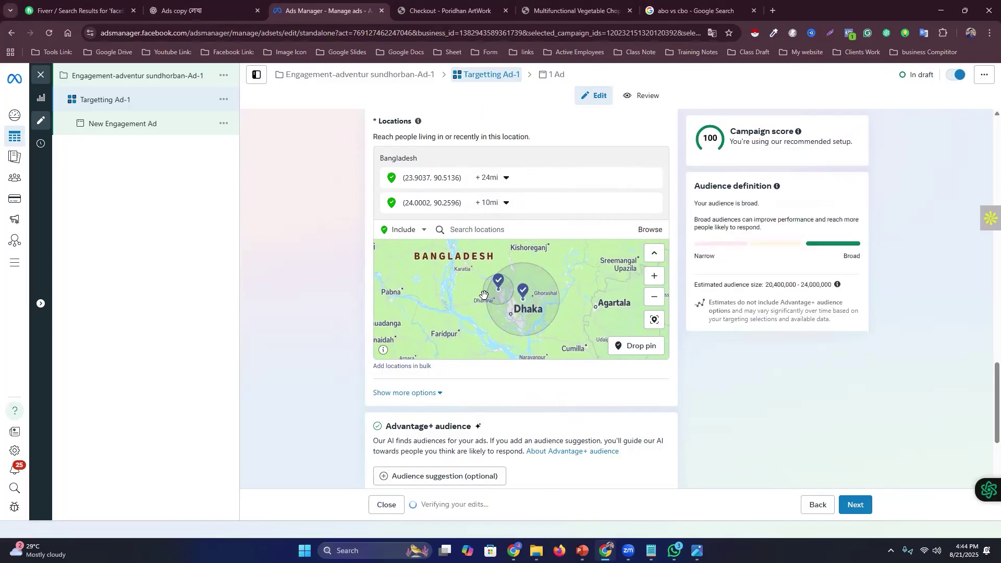
Step: Widen the second pinned location's radius to 21 mi
click(507, 204)
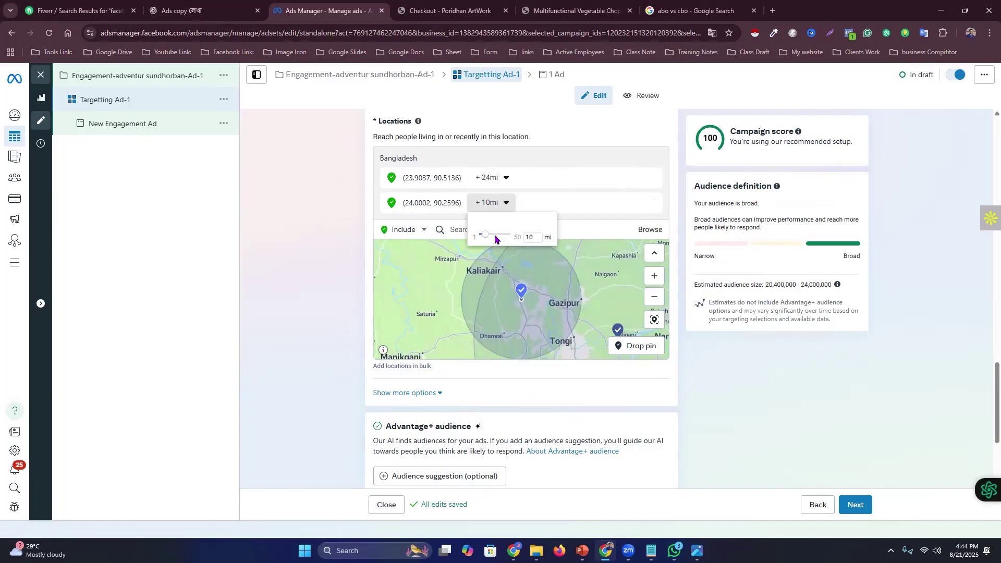
drag(485, 236, 495, 232)
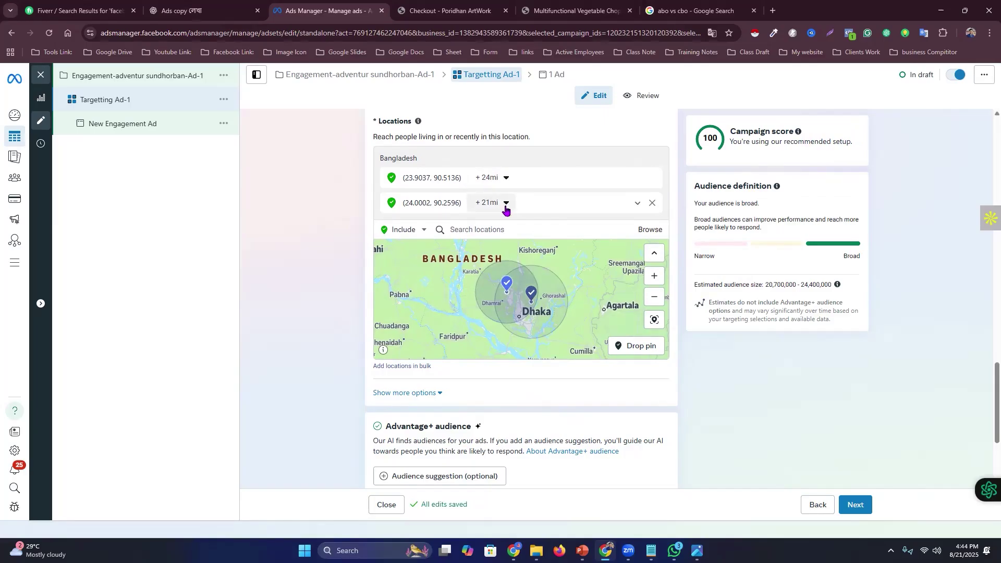
scroll(473, 412, up, 2)
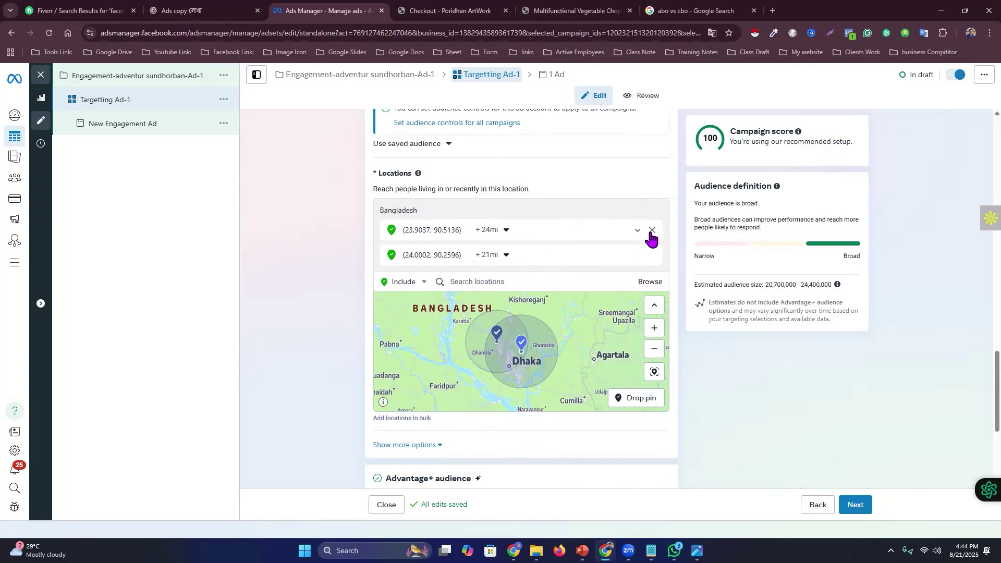
Step: Remove the (23.9037, 90.5136) location from targeting
click(652, 230)
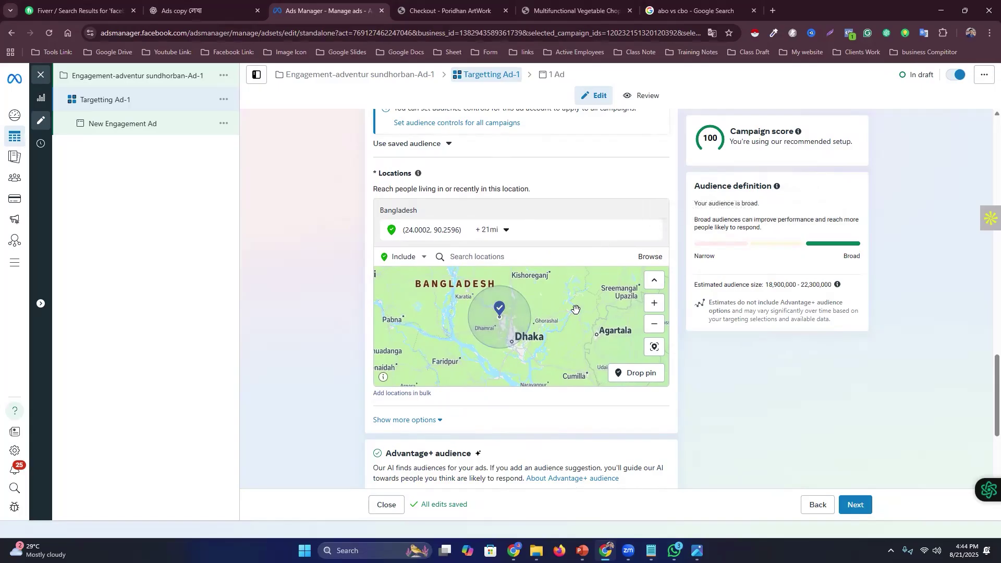
click(637, 236)
click(638, 236)
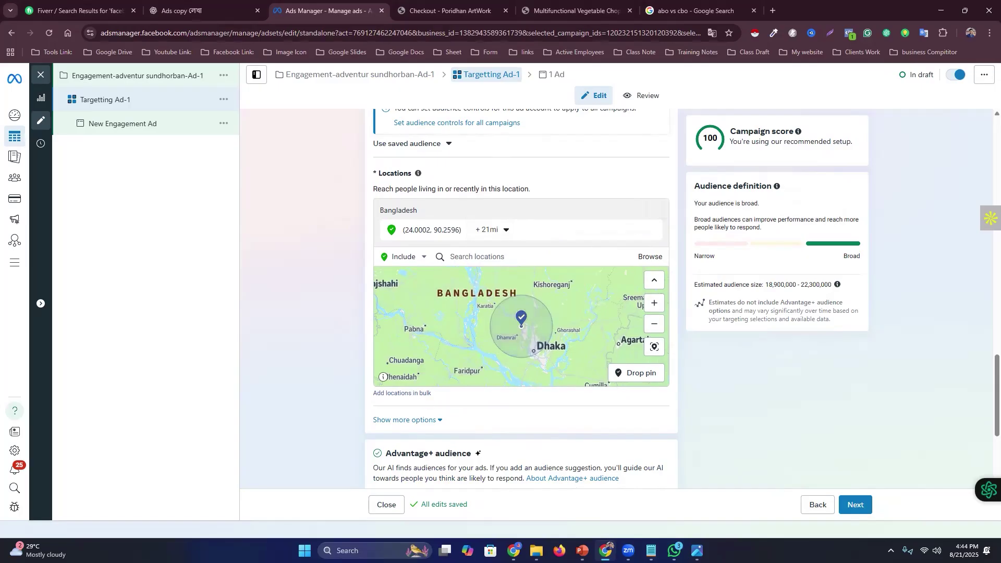
scroll(493, 295, down, 2)
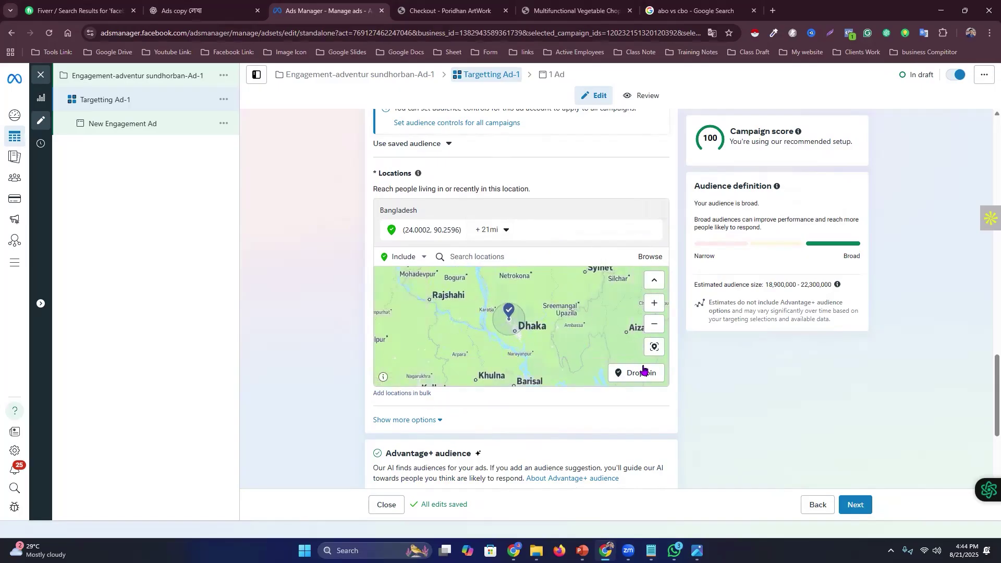
scroll(554, 327, up, 3)
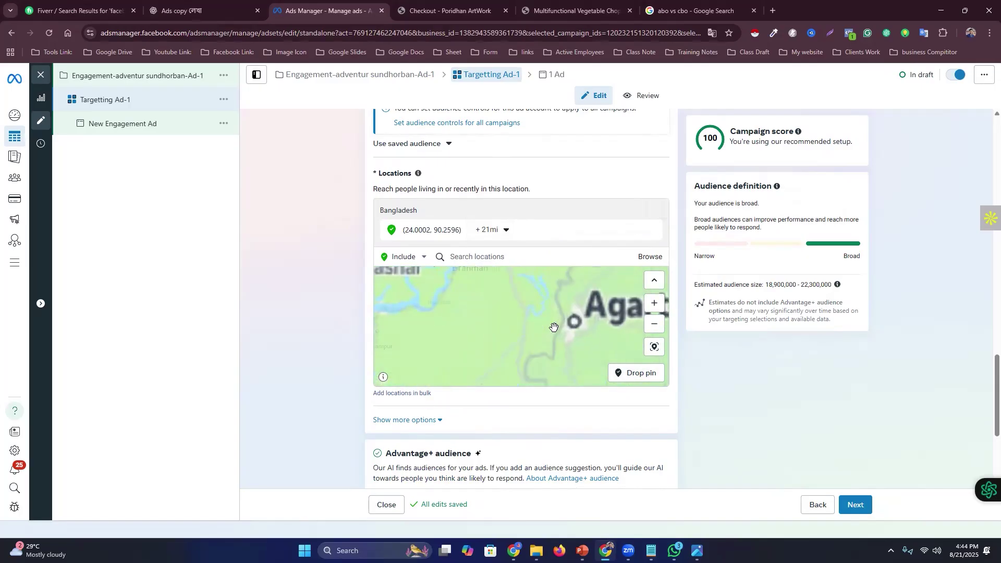
scroll(554, 327, down, 2)
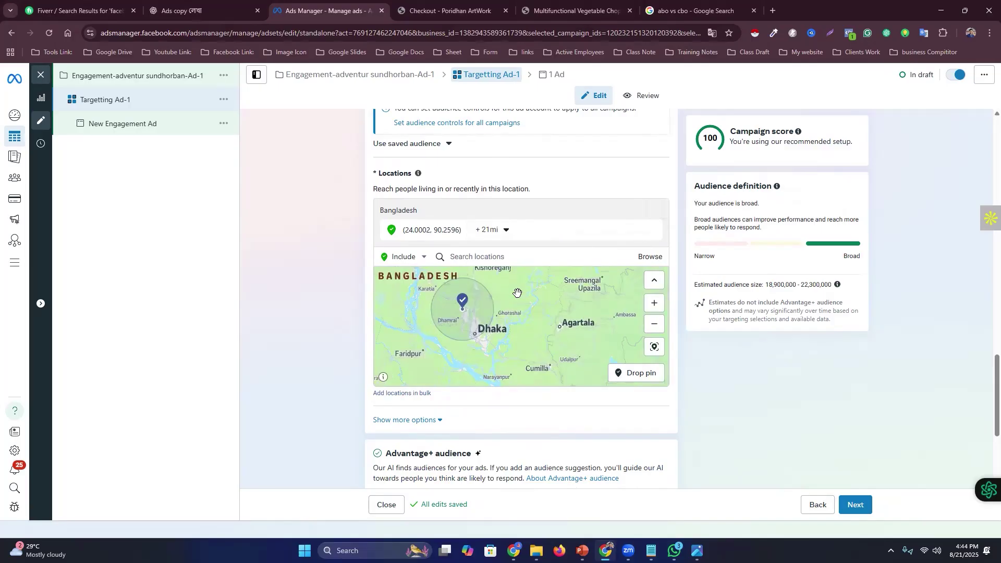
drag(516, 293, 561, 320)
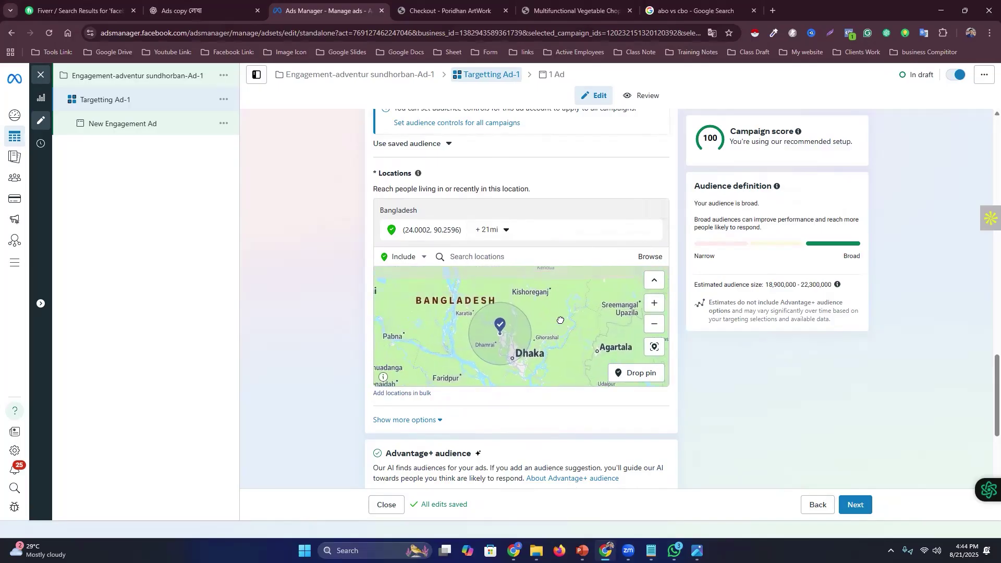
Step: Pin a 10 mi location near Kishoreganj and remove the (24.0002, 90.2596) location
click(639, 373)
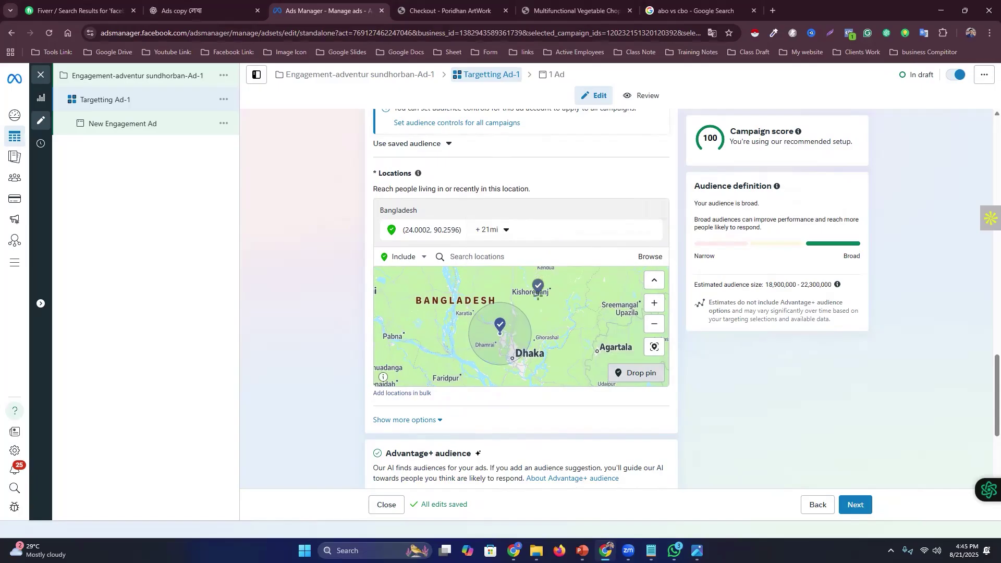
key(Escape)
click(540, 292)
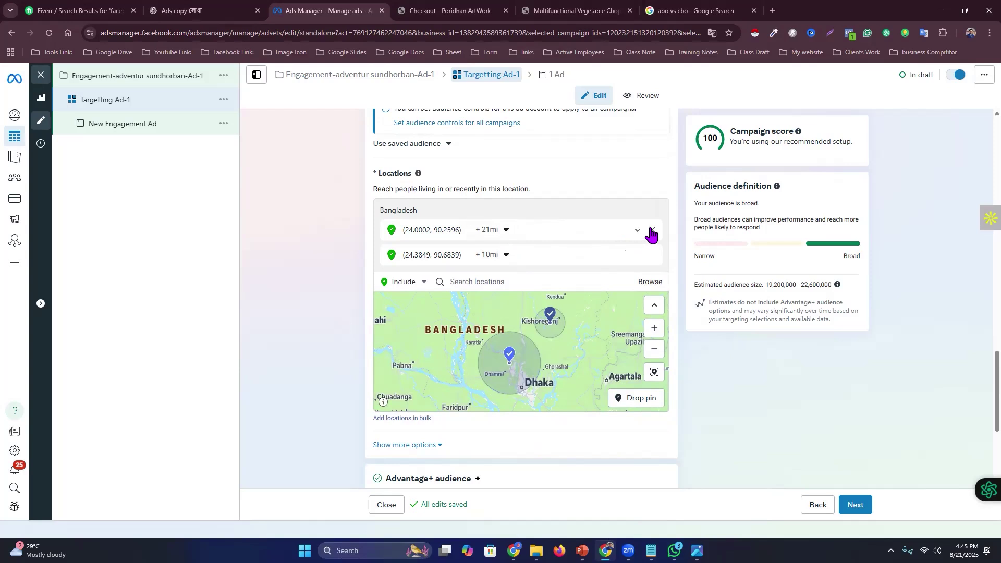
click(652, 231)
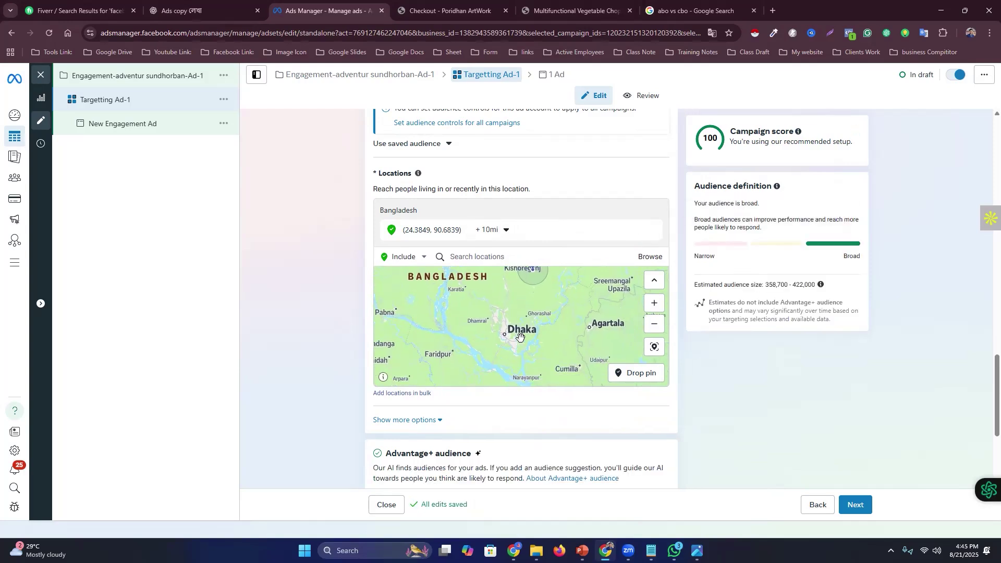
Step: Centre the map on Dhaka and pin central Dhaka (23.7626, 90.3909) at 10 mi
scroll(521, 334, up, 2)
scroll(521, 335, up, 3)
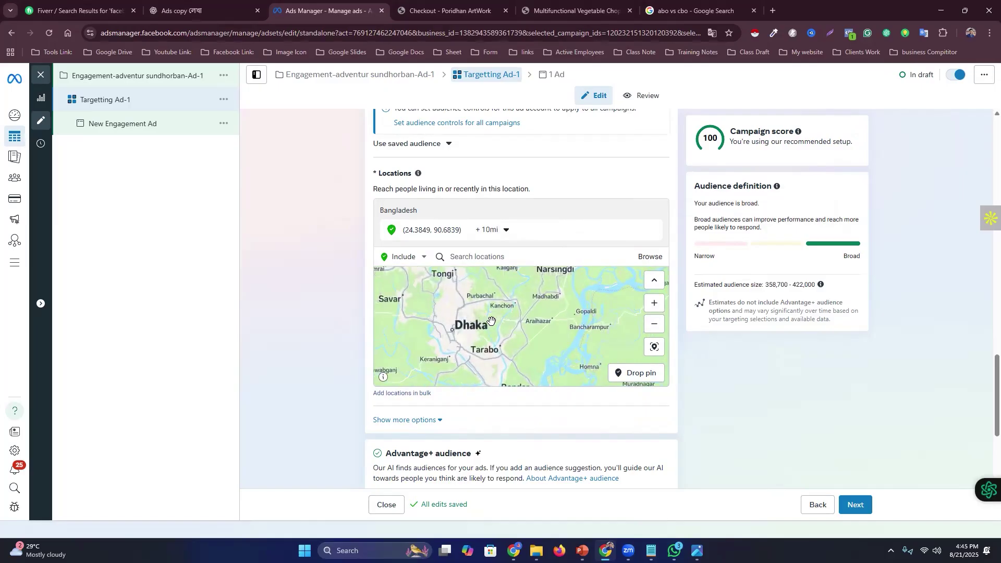
scroll(508, 321, up, 4)
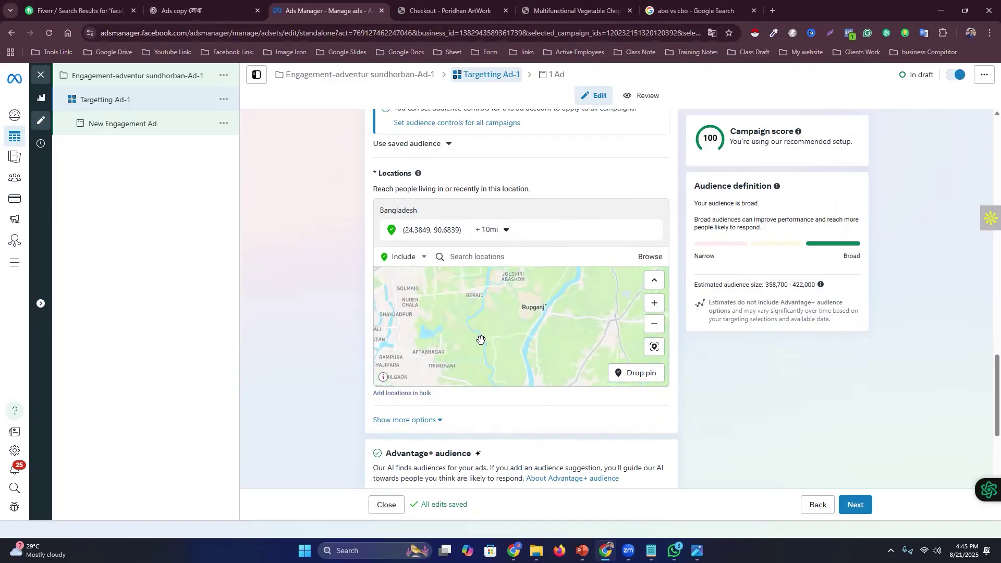
drag(448, 332, 544, 325)
drag(426, 356, 501, 324)
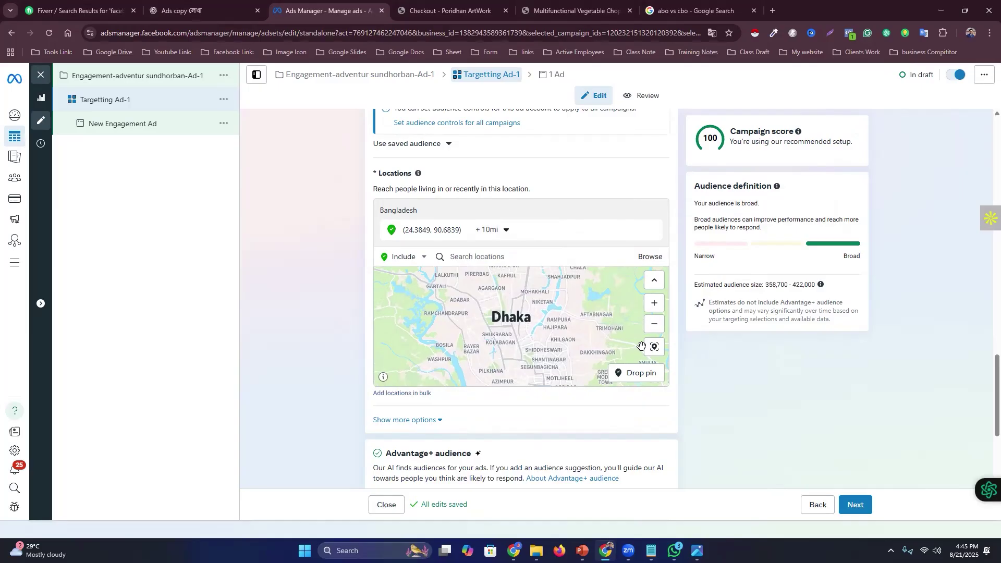
click(632, 376)
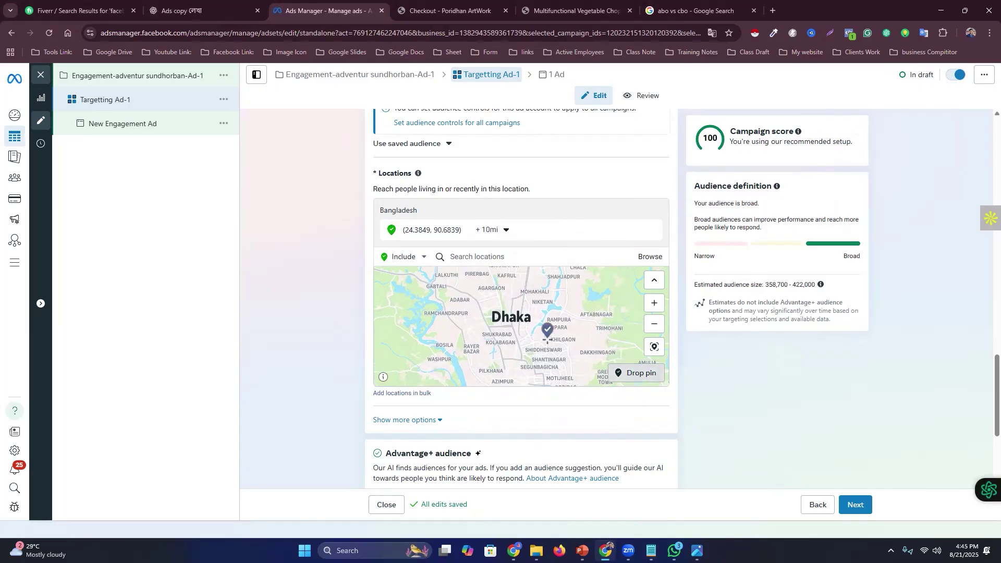
click(513, 313)
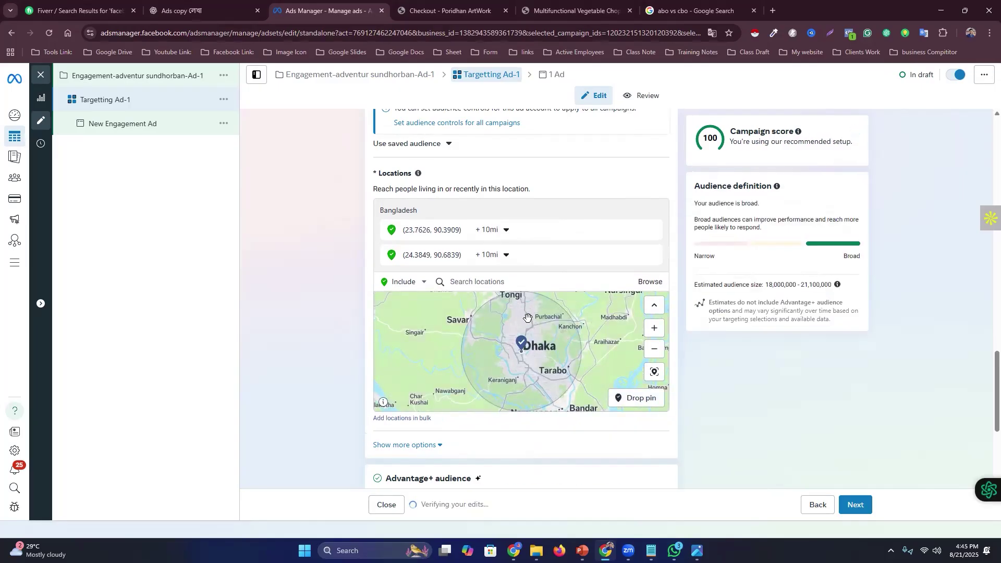
Step: Raise the Dhaka pin's radius to 20 mi and remove the Kishoreganj location
click(502, 230)
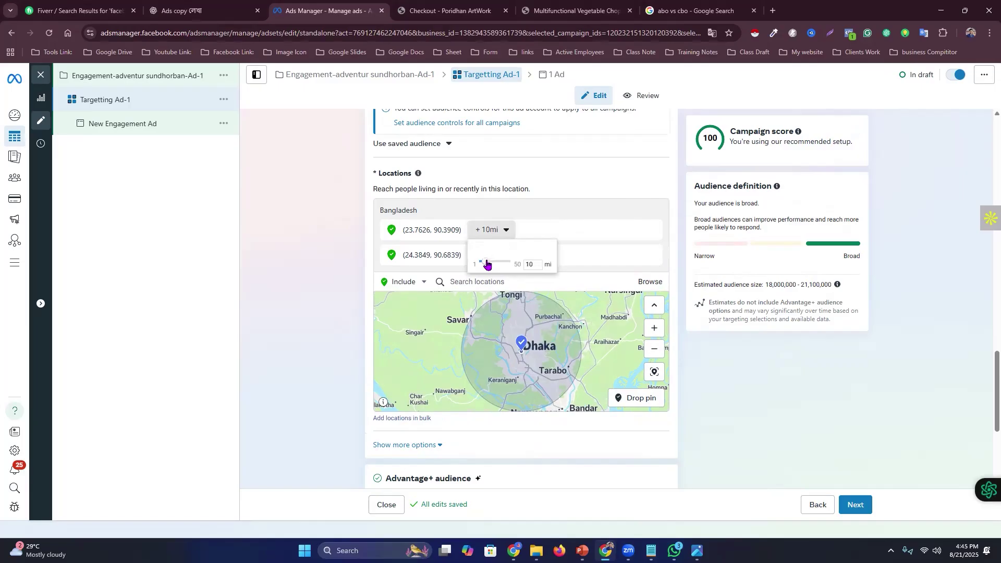
click(495, 260)
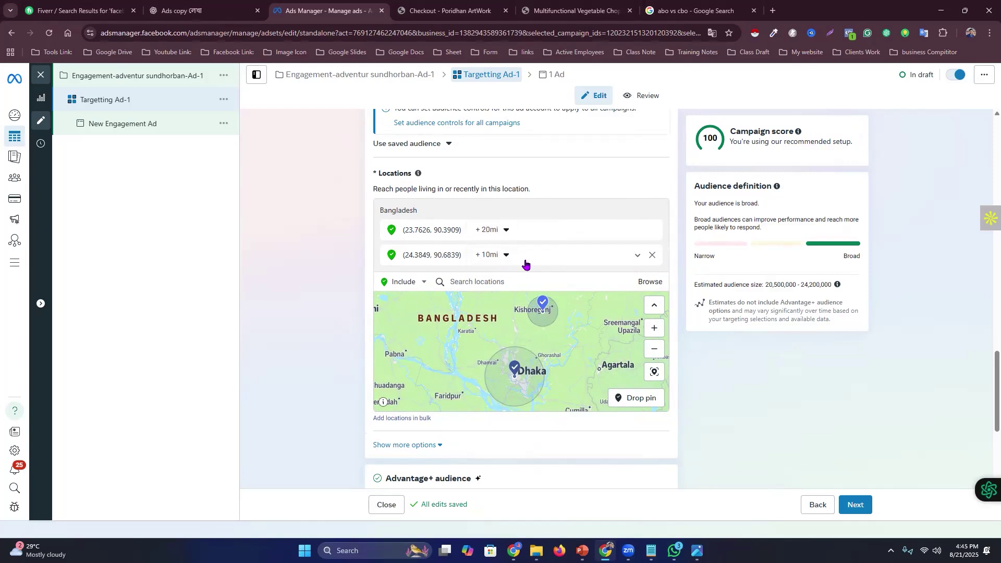
click(651, 256)
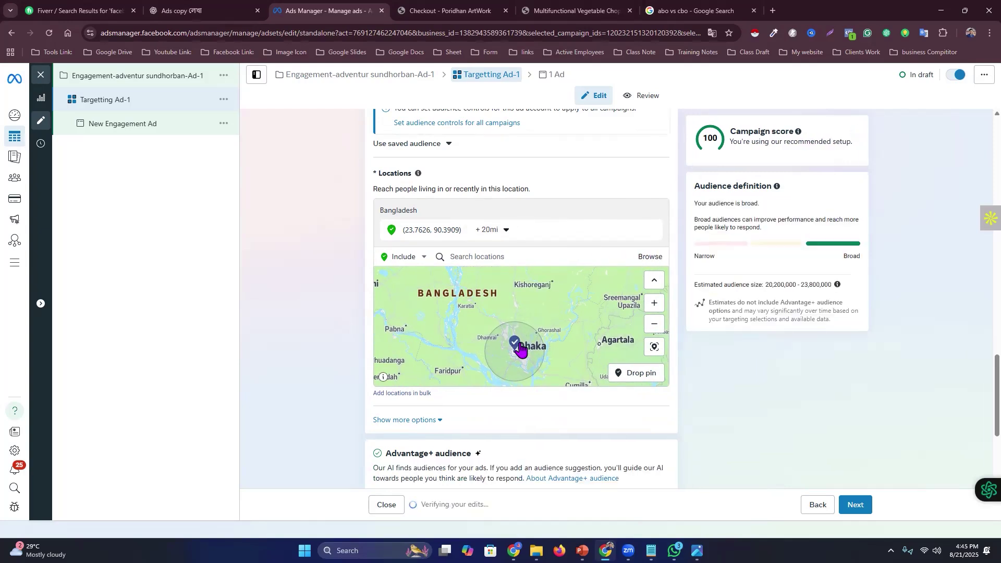
Step: Widen the Dhaka pin's radius to 30 mi
click(504, 230)
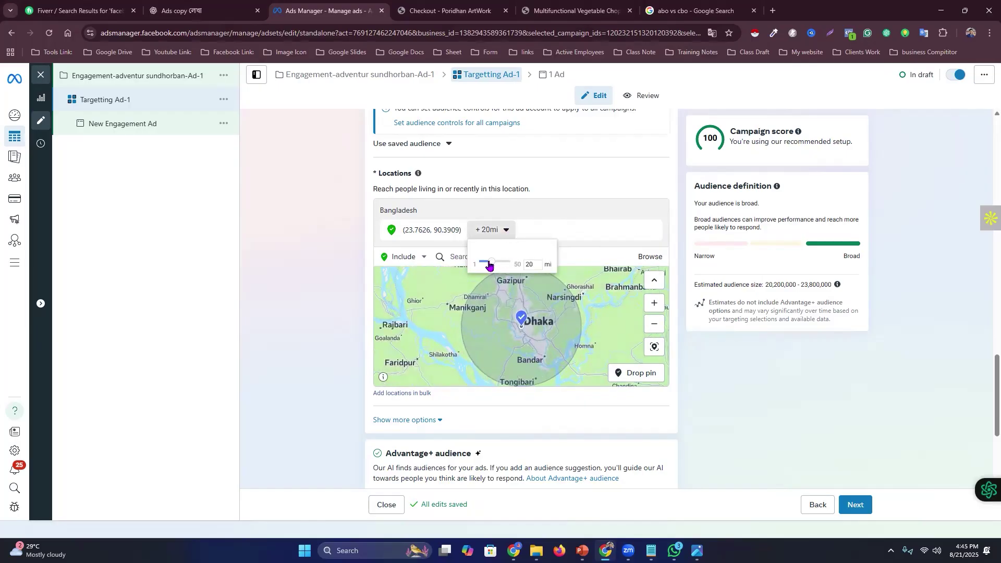
drag(489, 265, 502, 265)
drag(499, 266, 499, 265)
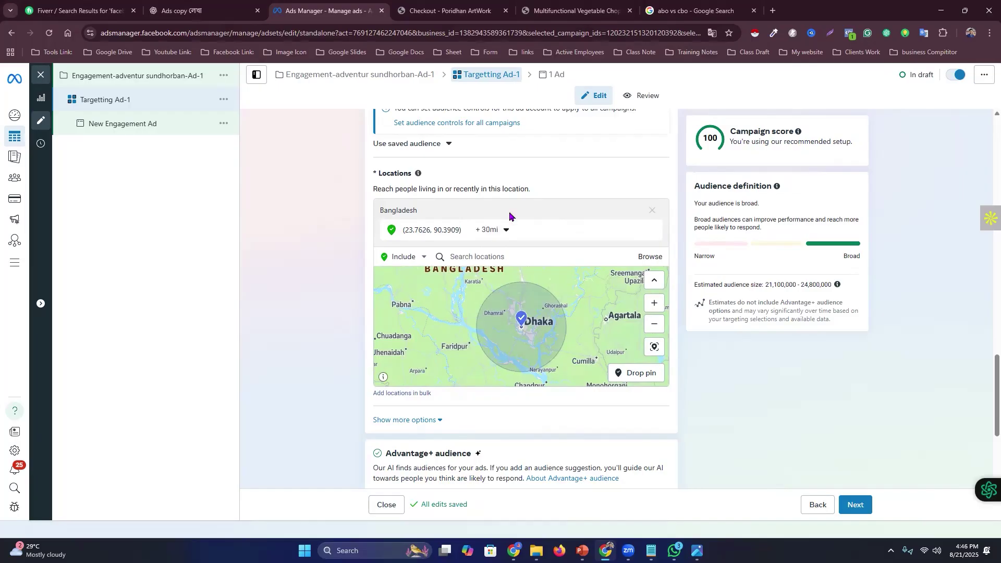
mouse_move(588, 321)
mouse_down()
mouse_move(522, 297)
mouse_move(562, 340)
mouse_move(589, 315)
mouse_up()
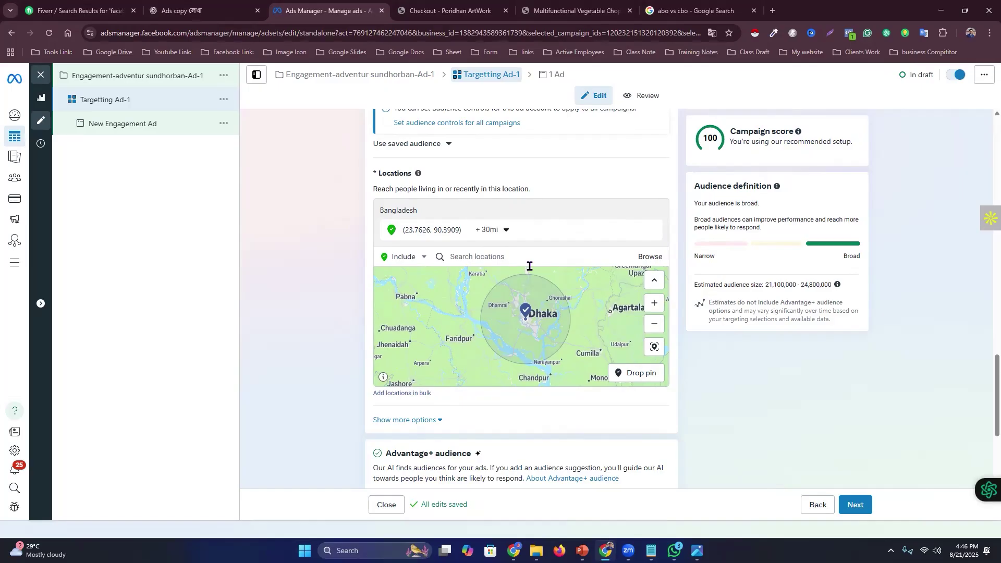
Step: Review the 30 mi Dhaka area on the map and scroll toward the audience section
scroll(547, 407, up, 2)
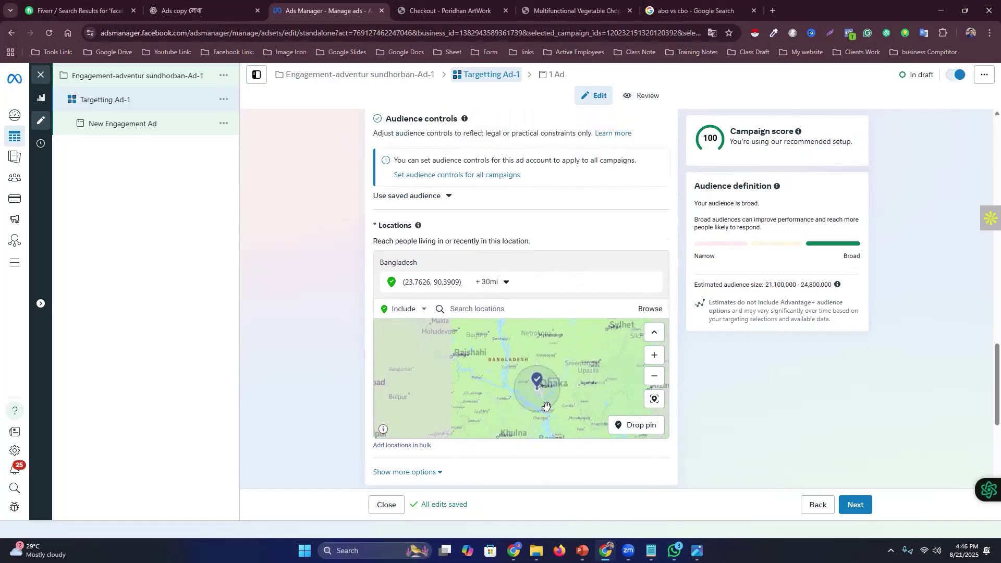
scroll(685, 408, down, 1)
scroll(684, 408, up, 1)
scroll(685, 408, down, 1)
scroll(685, 408, up, 1)
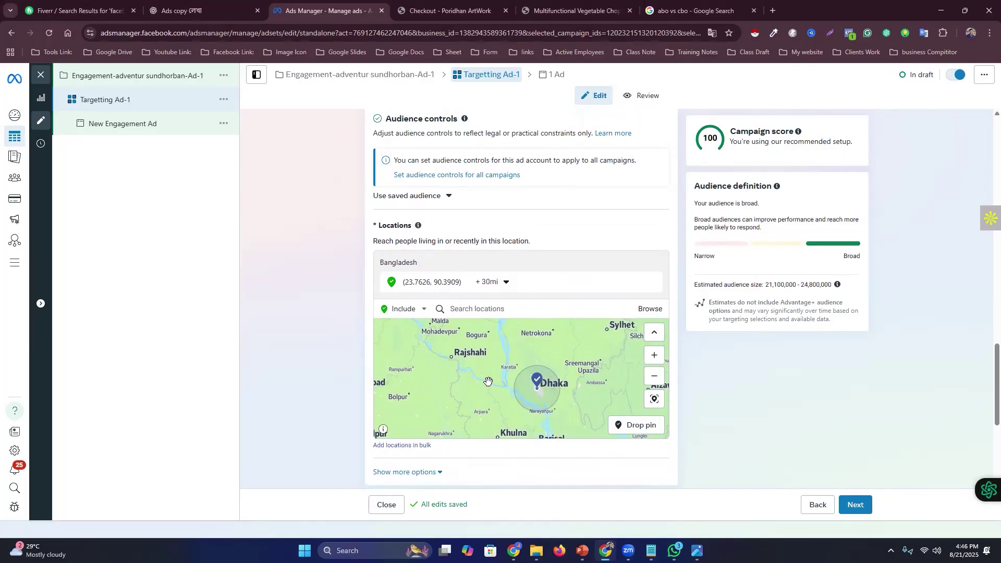
scroll(490, 383, up, 2)
scroll(495, 399, down, 2)
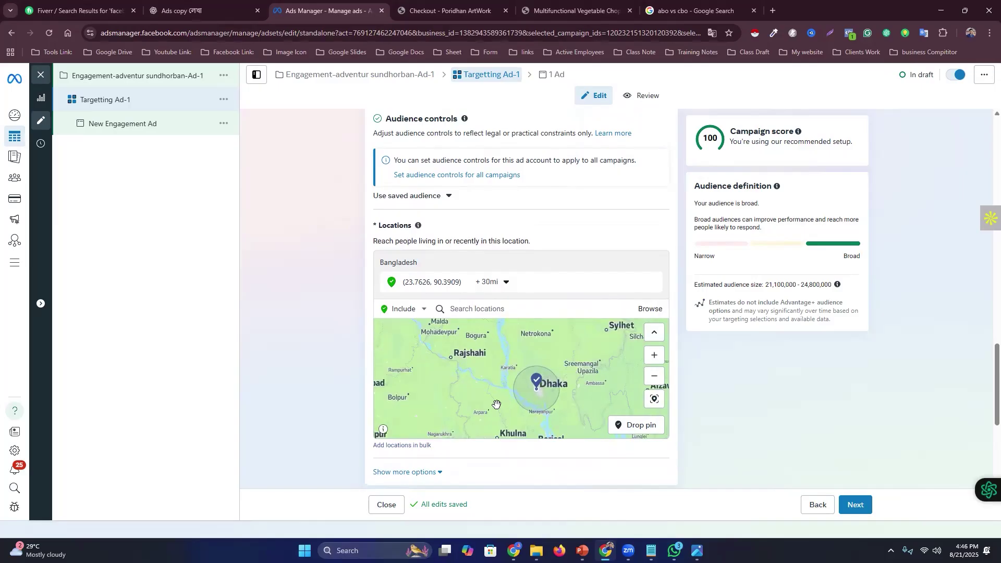
drag(497, 404, 474, 409)
scroll(474, 409, up, 2)
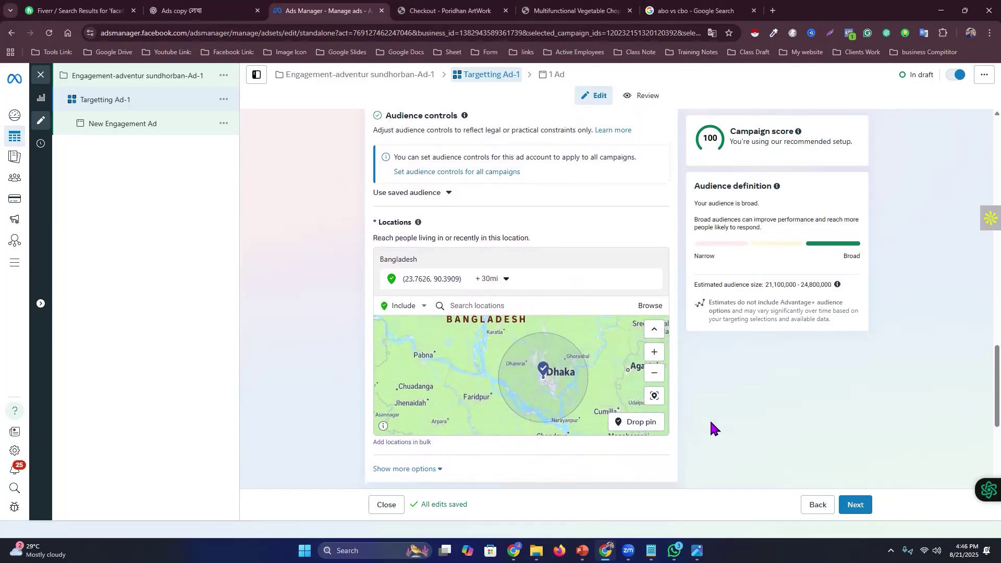
scroll(711, 424, down, 4)
scroll(711, 420, down, 1)
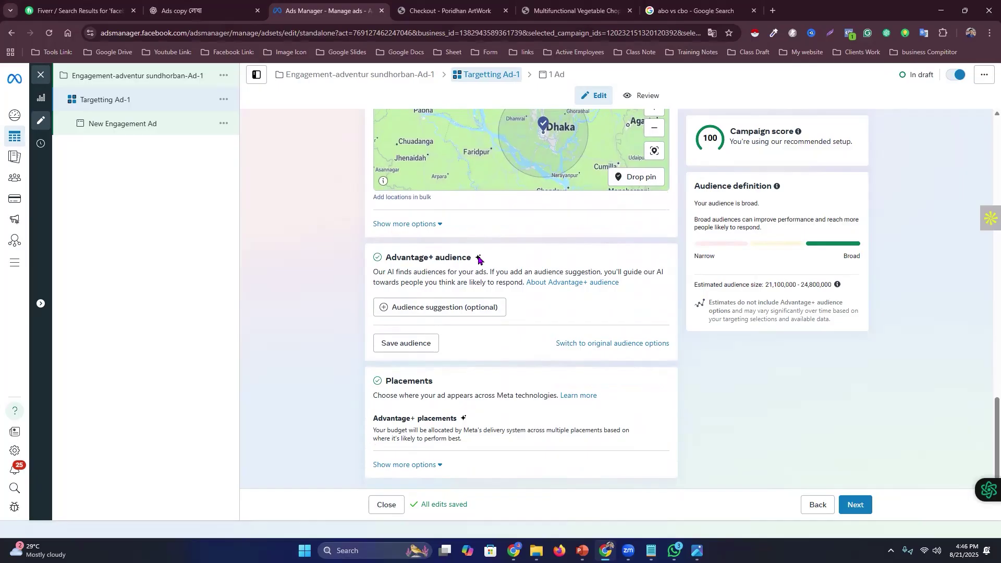
Step: Reveal the extra audience options such as age and languages
mouse_move(479, 259)
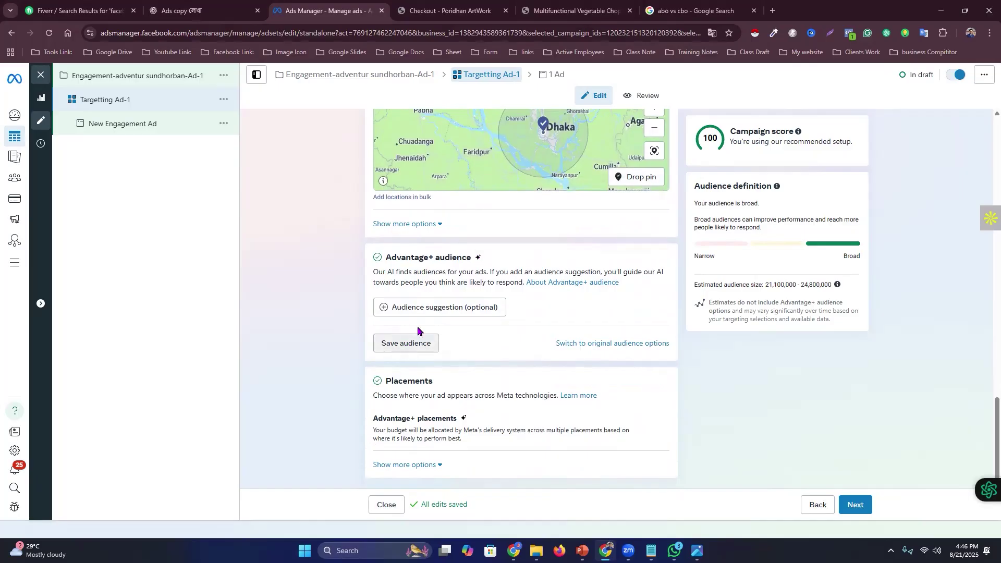
scroll(454, 436, up, 1)
scroll(453, 436, down, 1)
scroll(440, 411, up, 2)
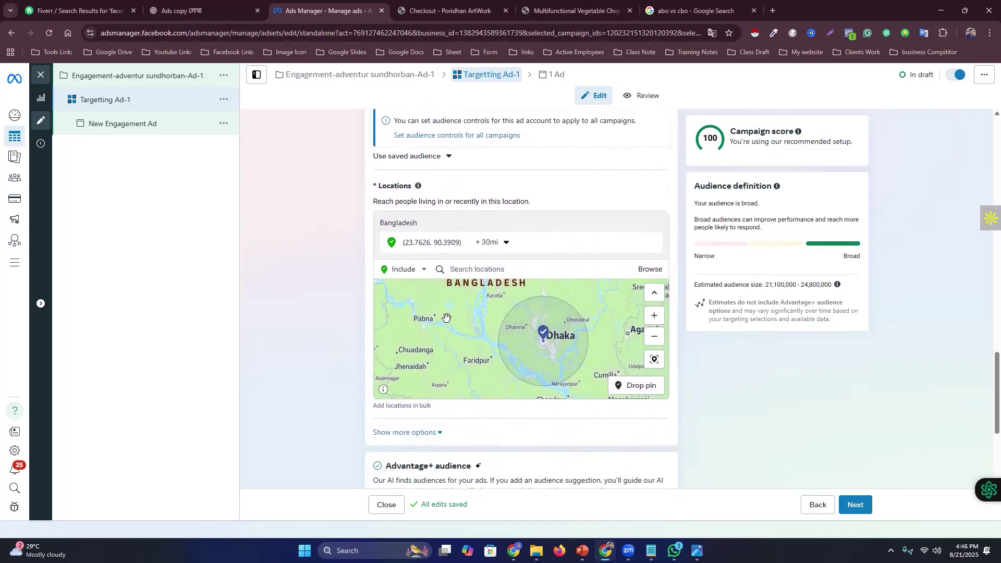
scroll(440, 332, up, 1)
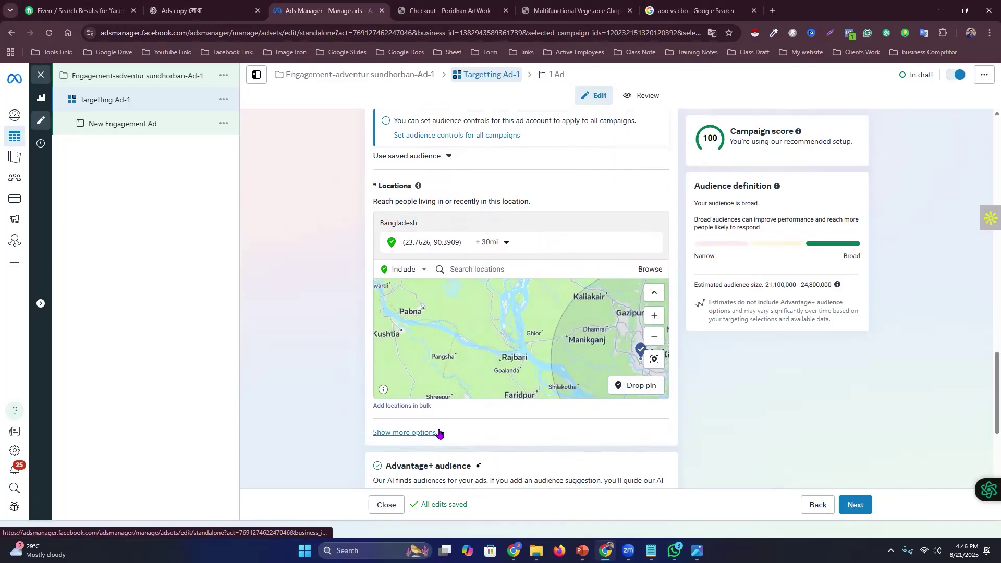
click(437, 432)
scroll(488, 412, down, 3)
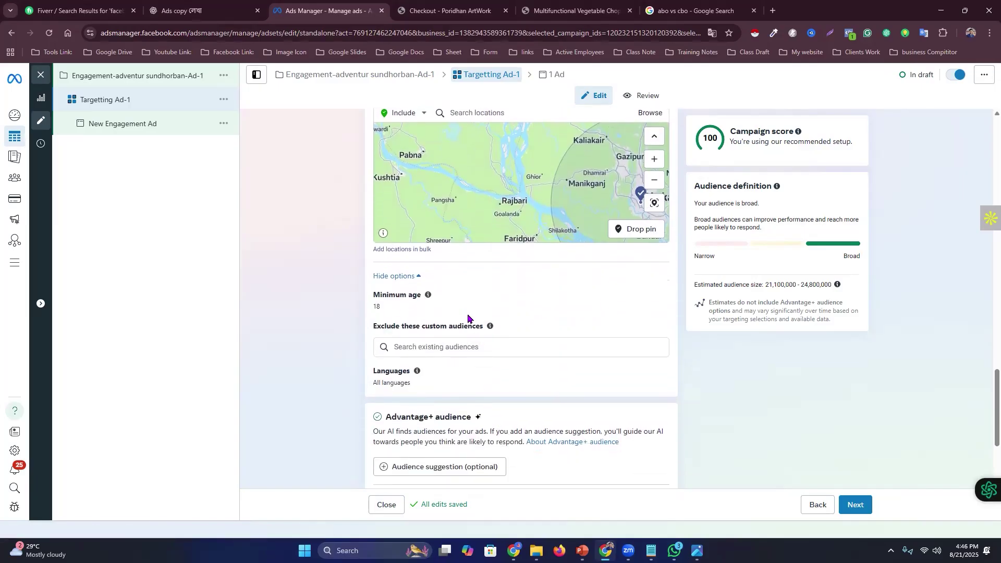
scroll(468, 316, down, 1)
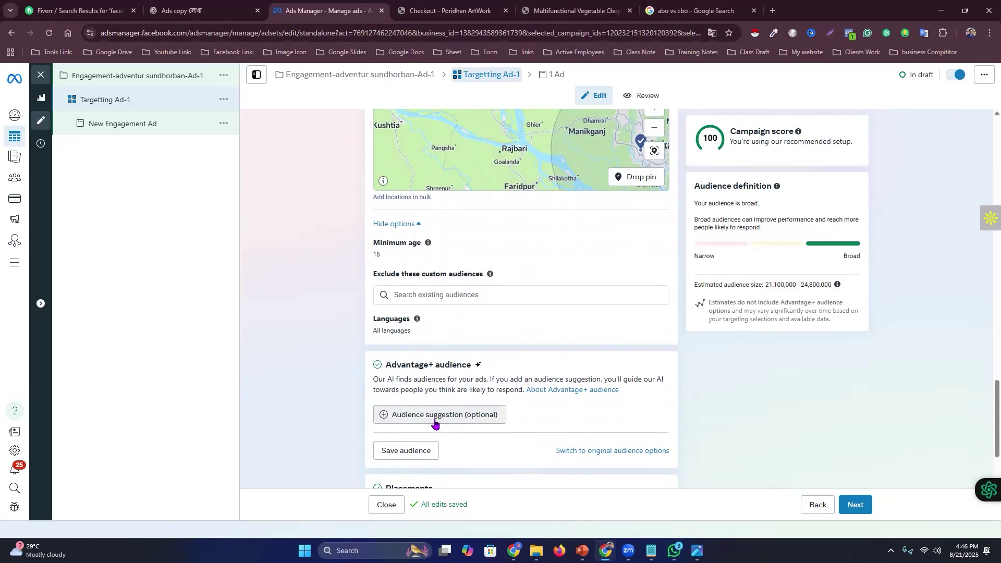
Step: Show the custom audience, age and gender settings, then collapse the extra options
click(387, 416)
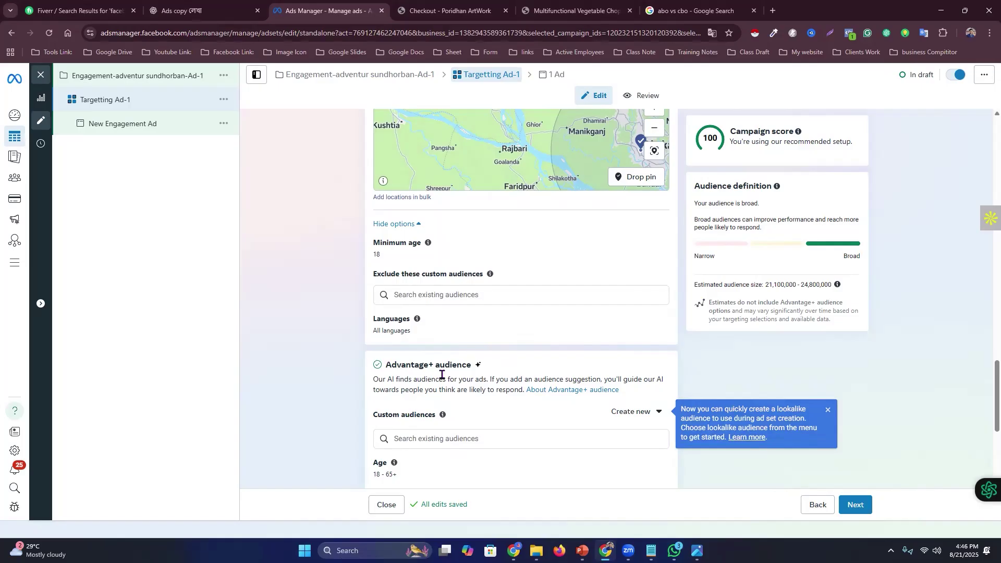
click(409, 225)
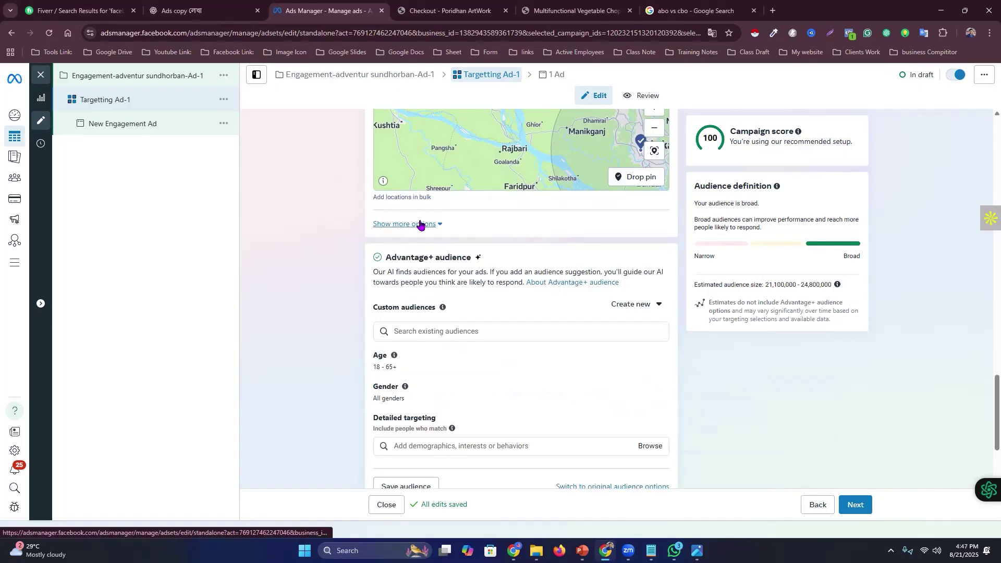
scroll(420, 224, up, 4)
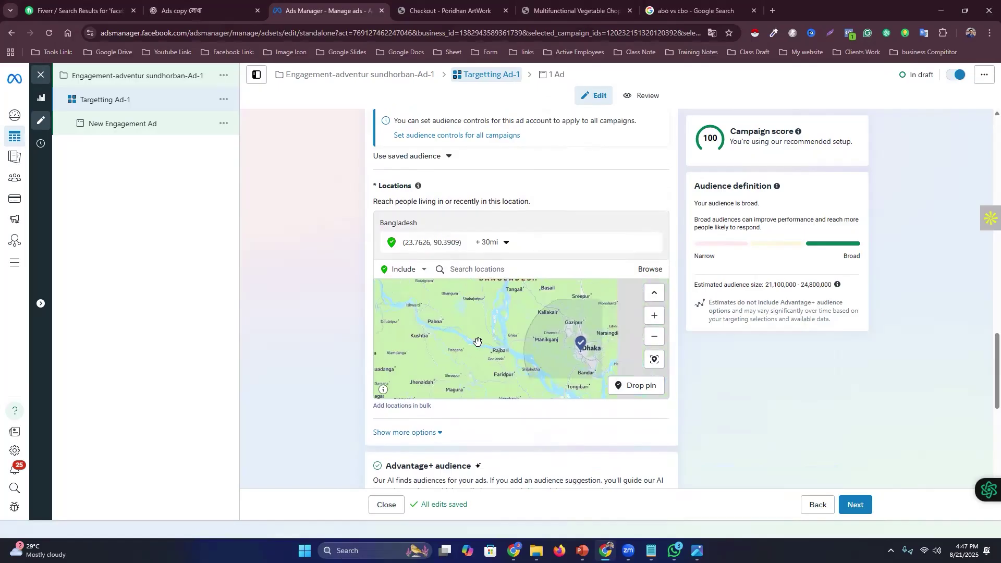
scroll(504, 411, down, 5)
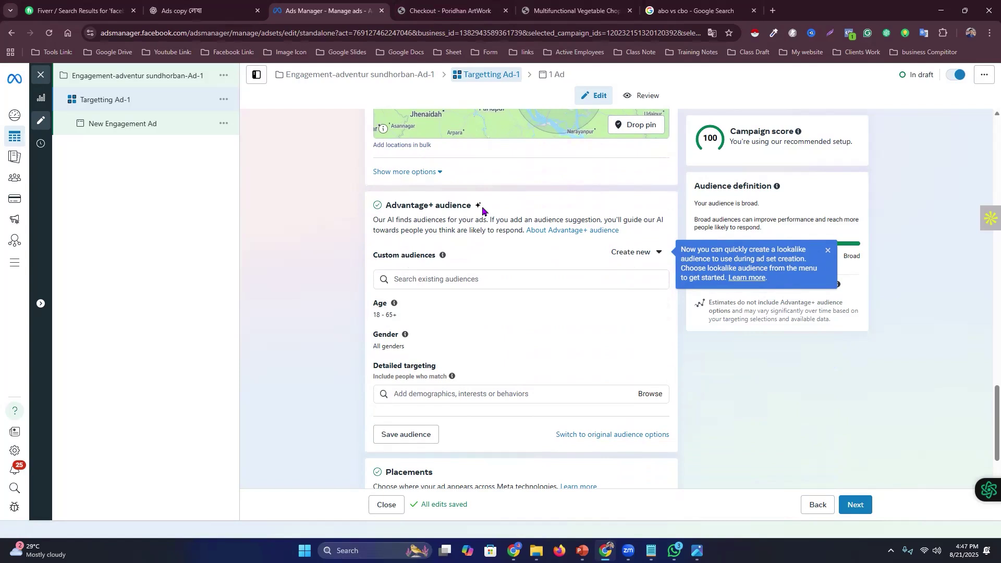
Step: Make the age range editable, checking the Ads Campaign notes for the target ages
click(417, 283)
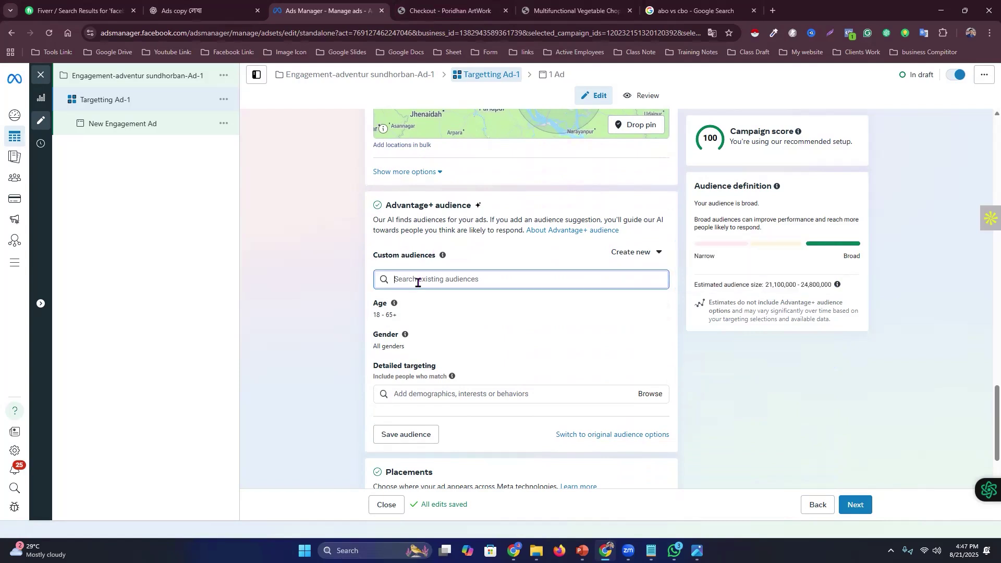
click(500, 260)
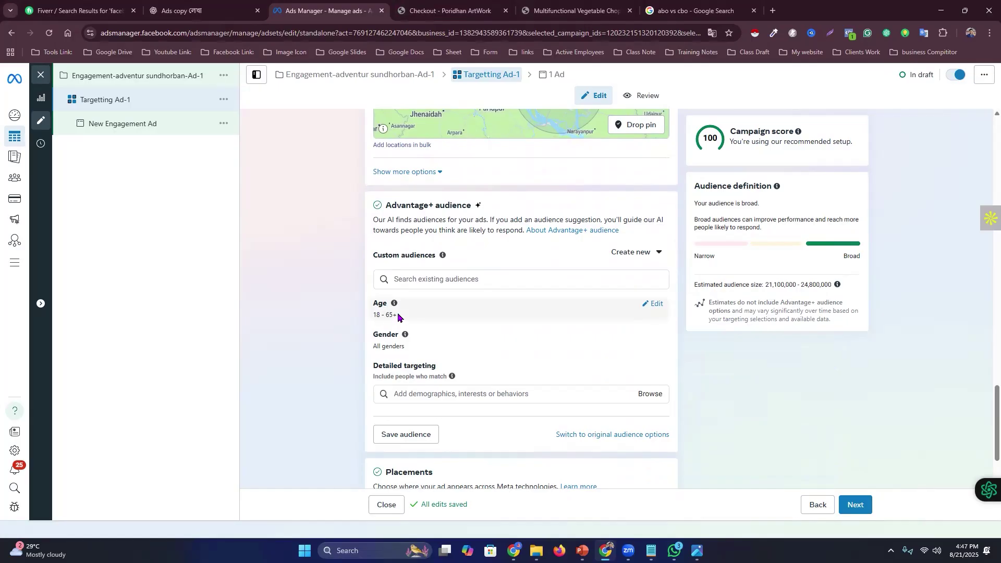
click(655, 305)
click(650, 550)
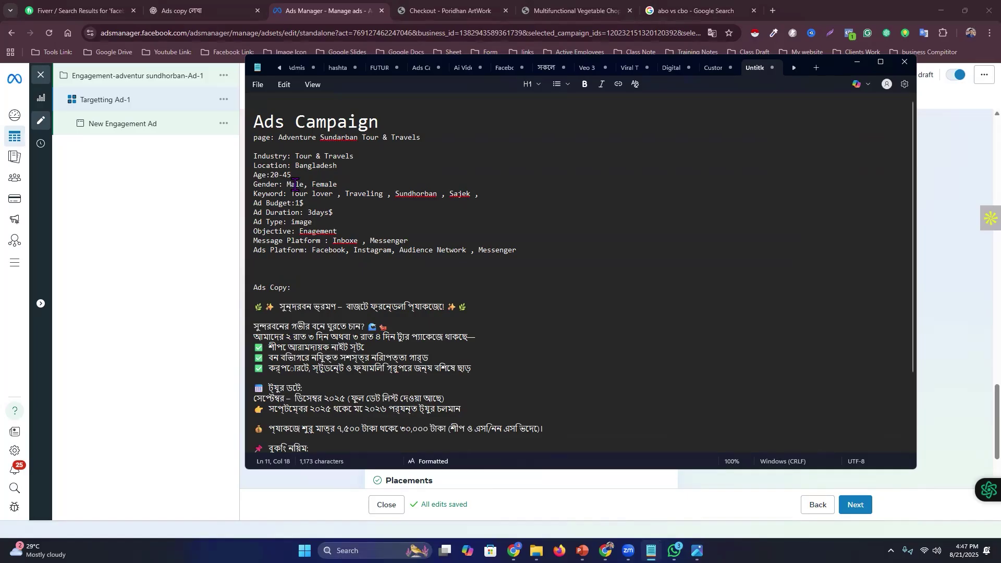
click(860, 66)
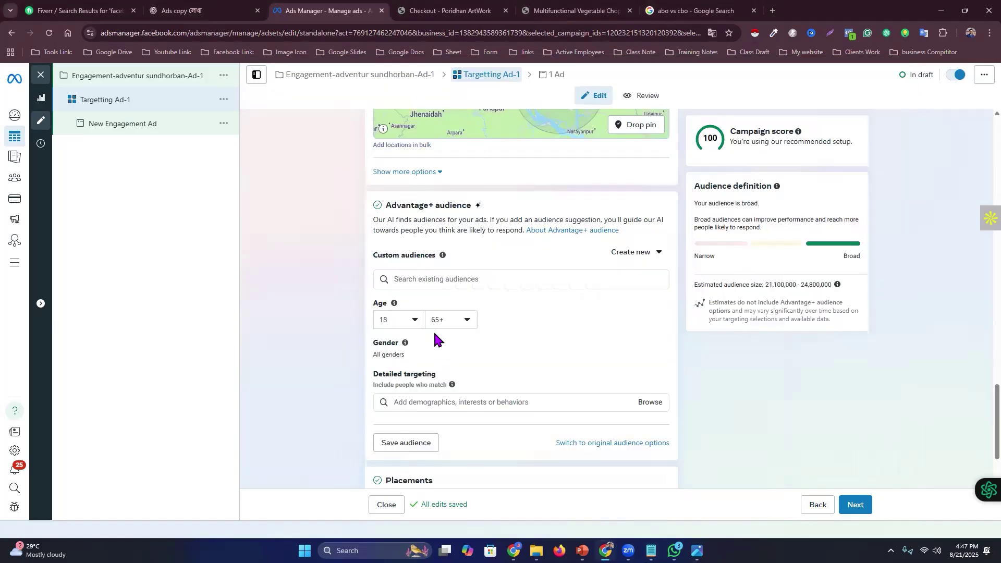
Step: Set the audience minimum age to 20 and maximum age to 45, then expose the gender options
click(412, 322)
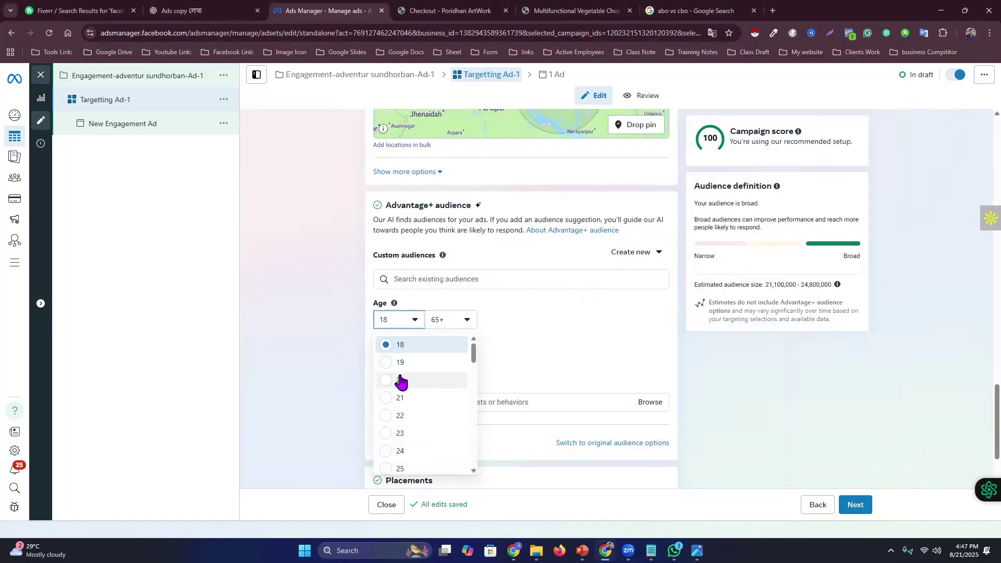
click(402, 380)
click(464, 320)
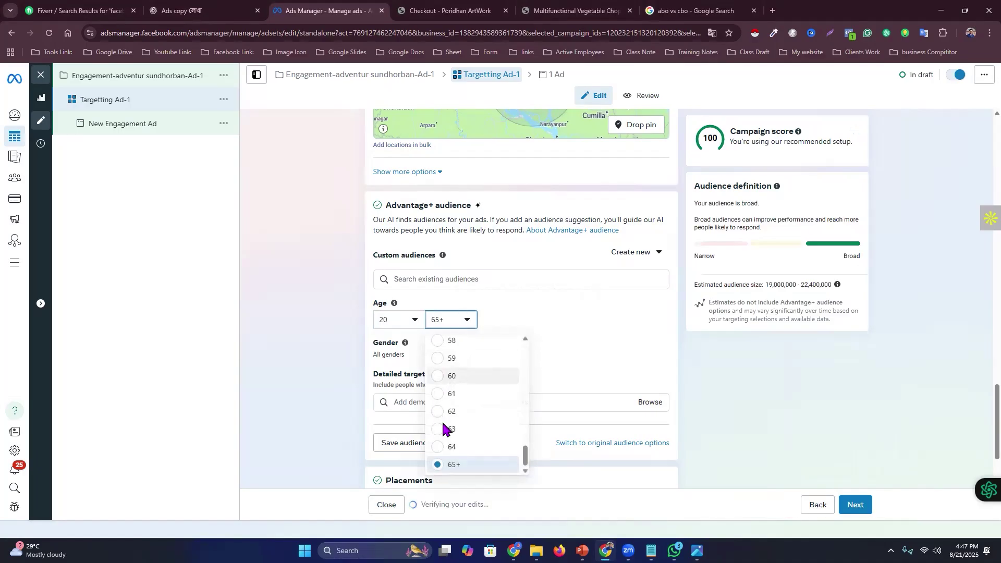
scroll(452, 455, up, 3)
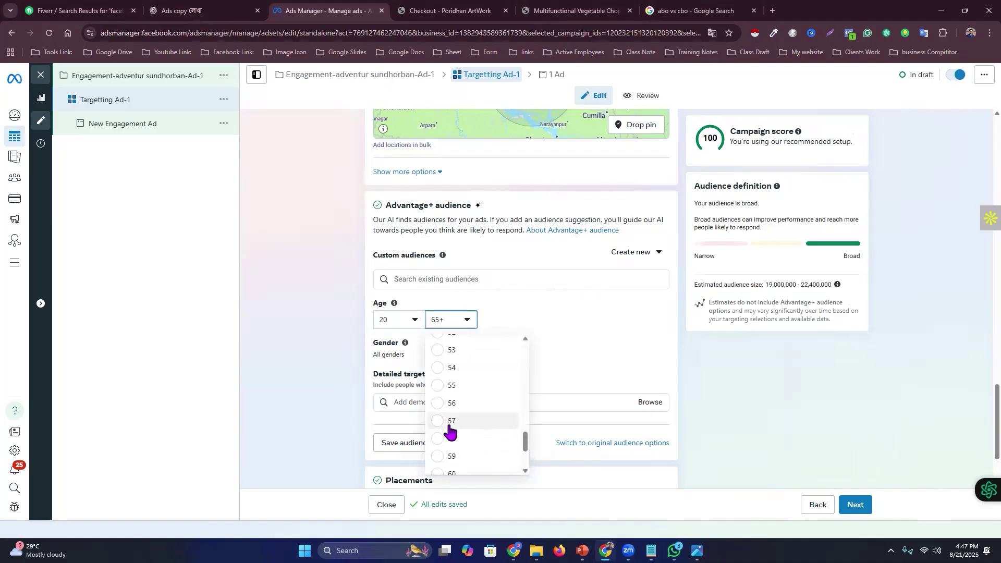
scroll(459, 389, up, 2)
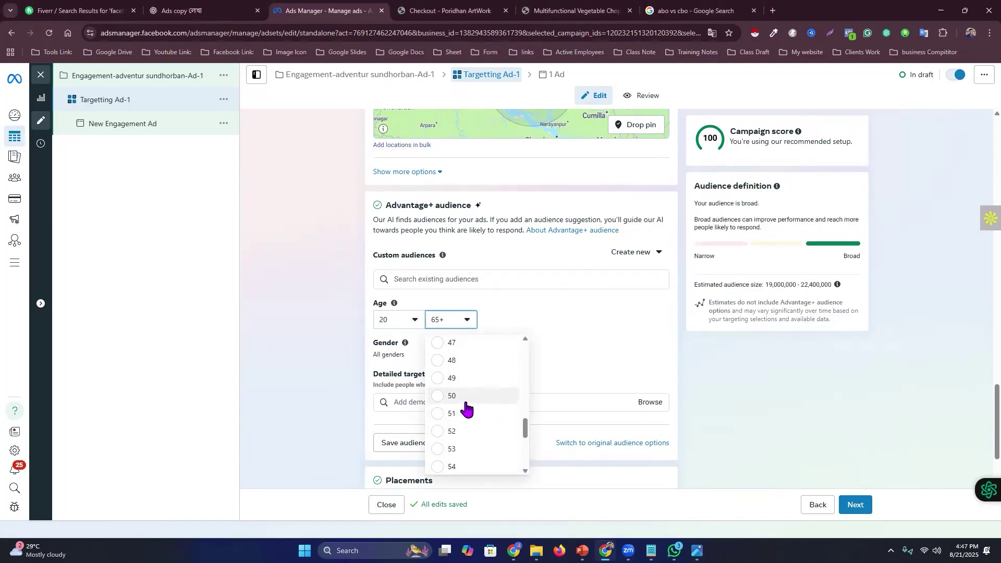
click(444, 357)
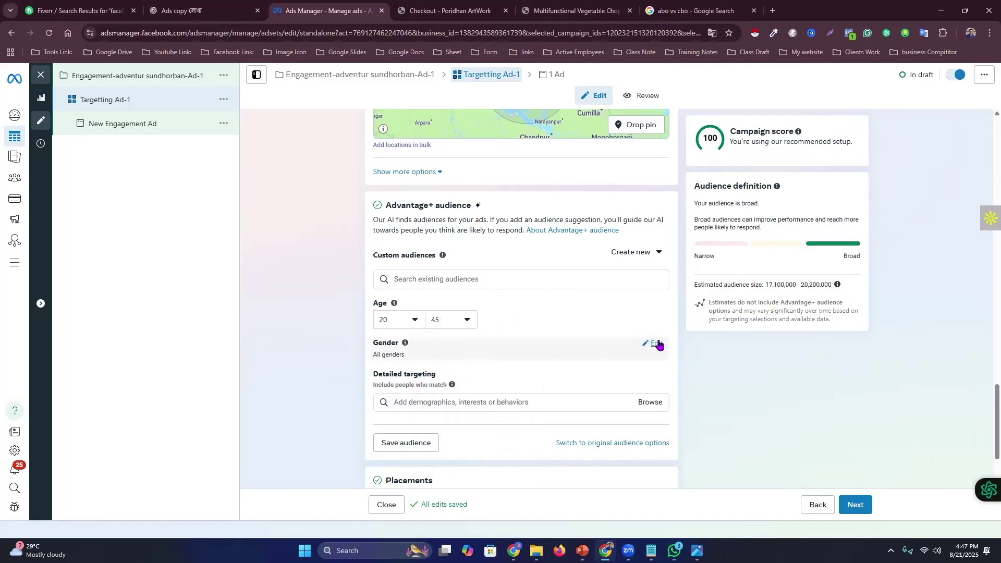
click(658, 344)
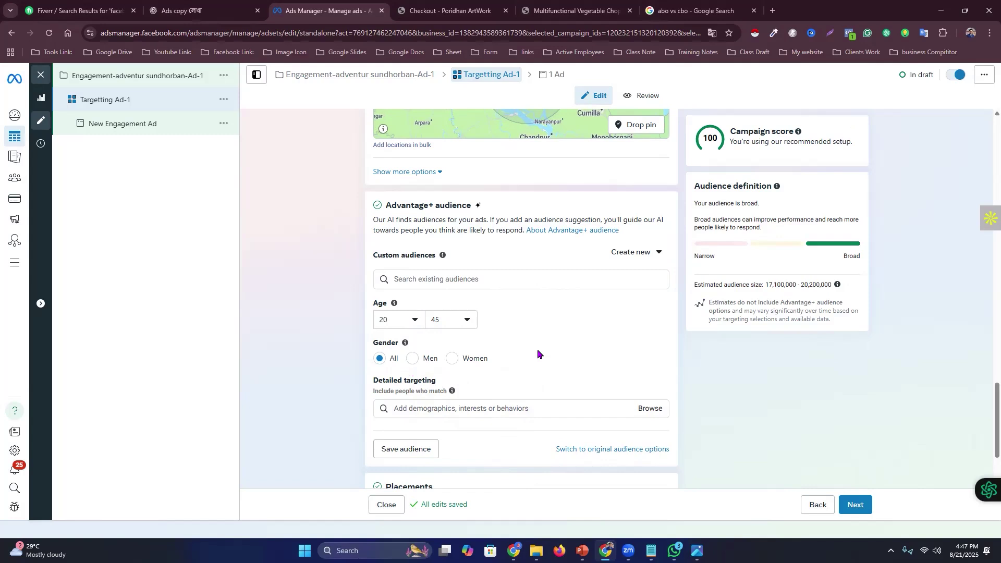
Step: Search 'tour' in detailed targeting and add the Package tour (travel & tourism) interest
click(413, 407)
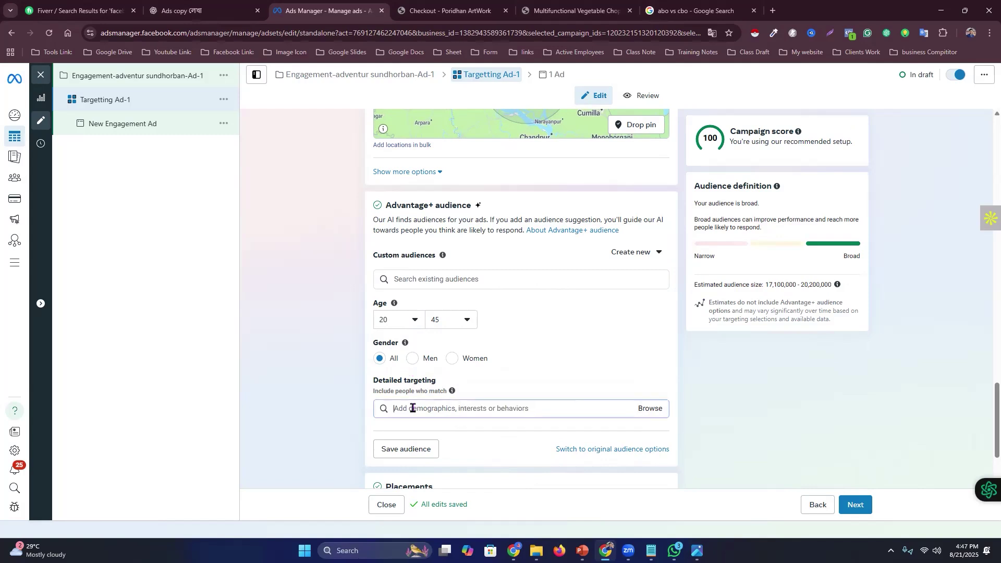
scroll(652, 323, down, 2)
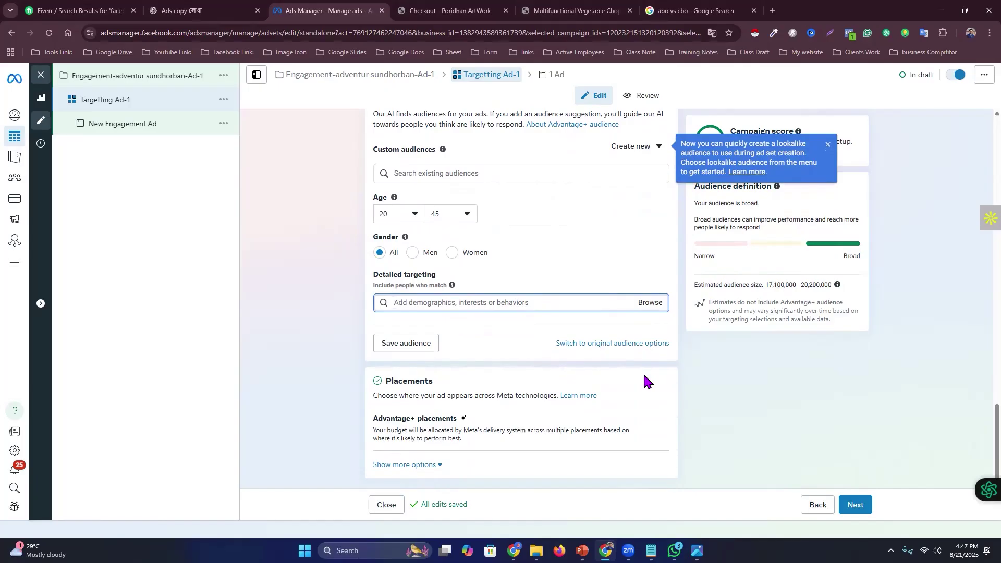
click(542, 301)
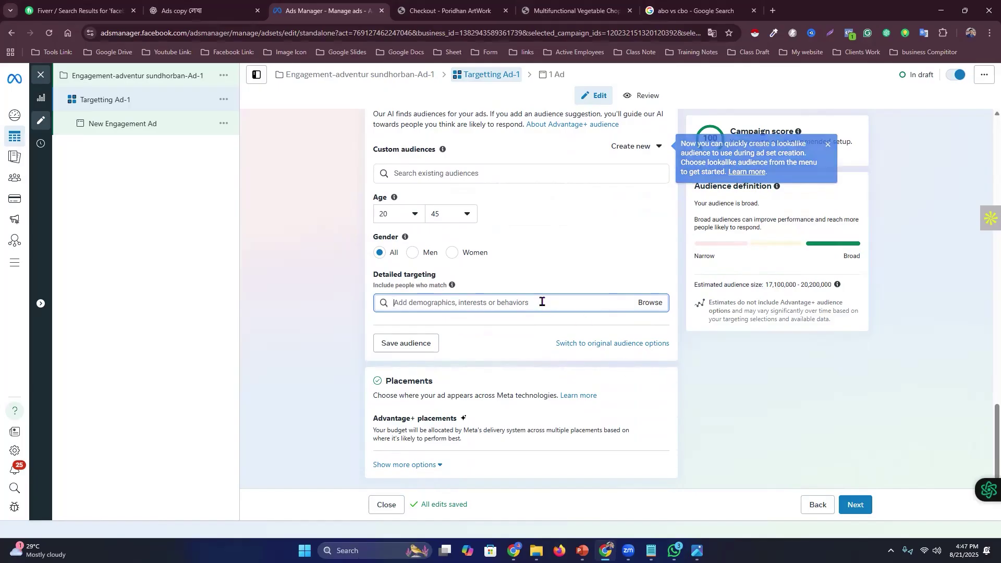
text(tour)
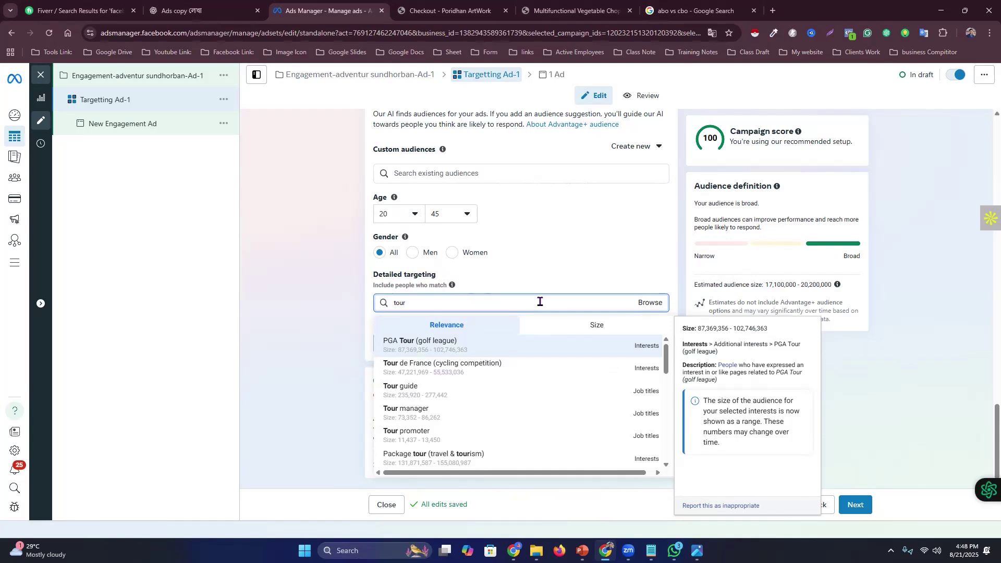
scroll(505, 459, down, 1)
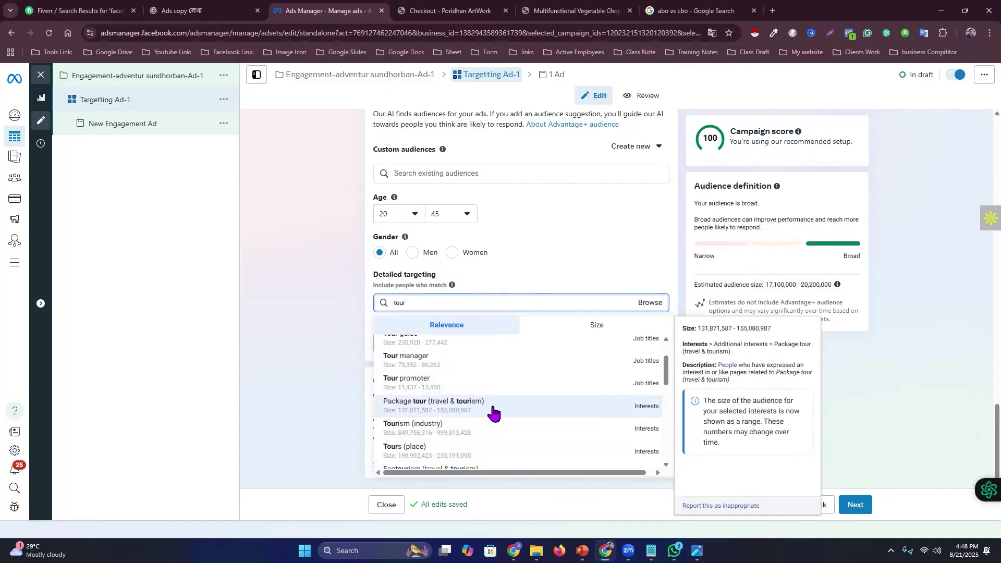
click(556, 411)
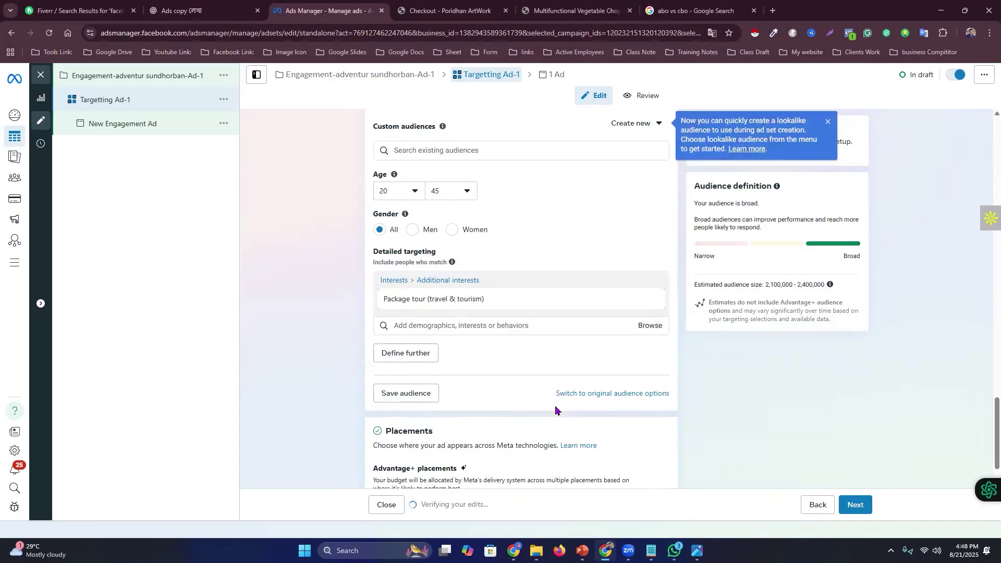
mouse_move(490, 307)
Step: Add Travel (travel & tourism) to detailed targeting via a 'travelling' search, replacing the 'tour lover' attempt
click(439, 329)
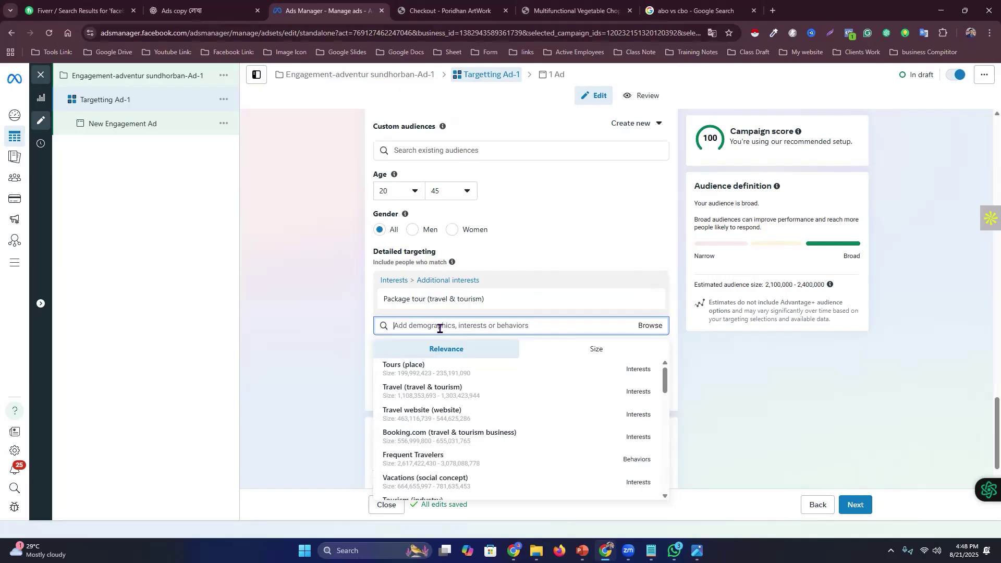
text(tour lover)
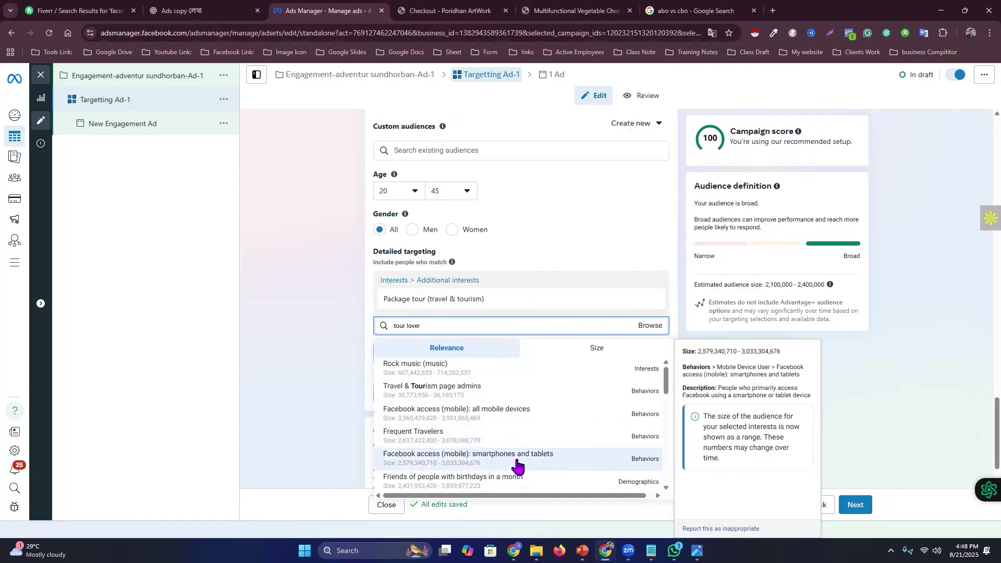
scroll(595, 427, down, 1)
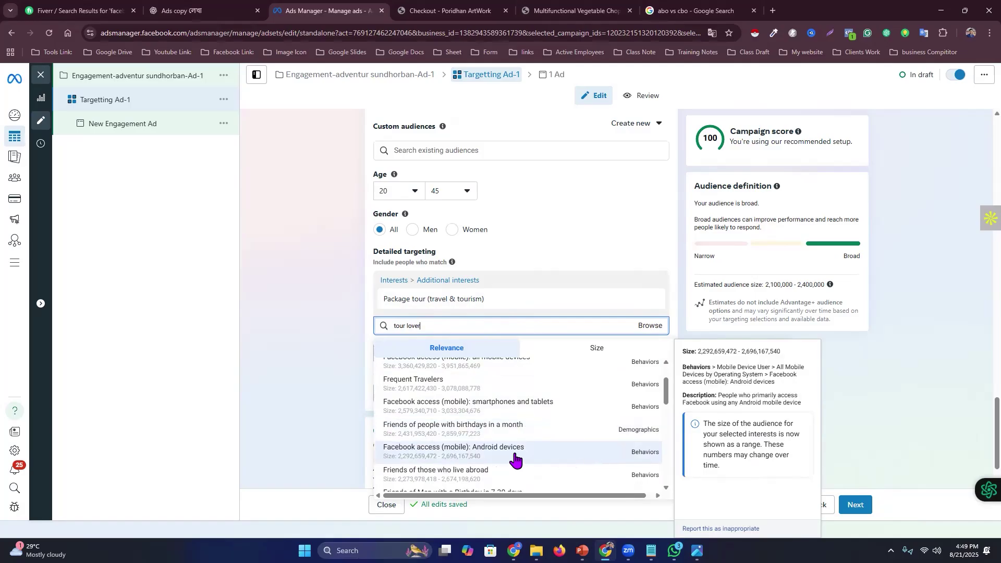
scroll(516, 457, down, 2)
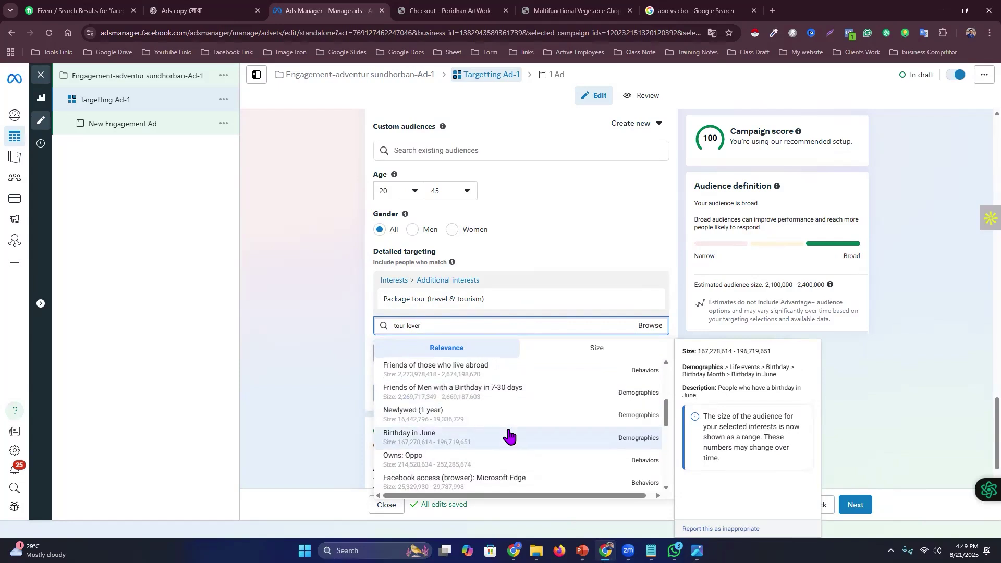
scroll(514, 420, down, 1)
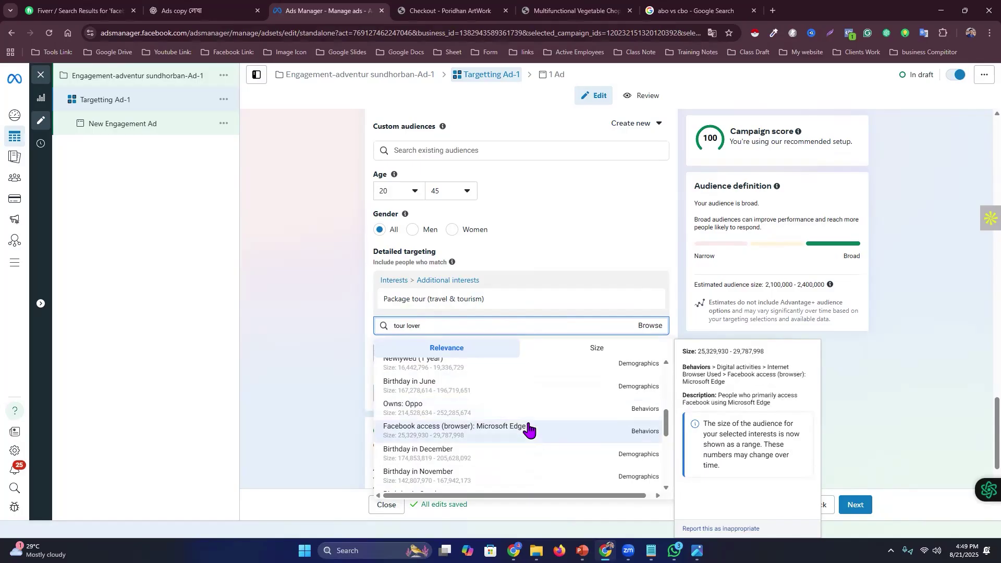
scroll(518, 459, down, 3)
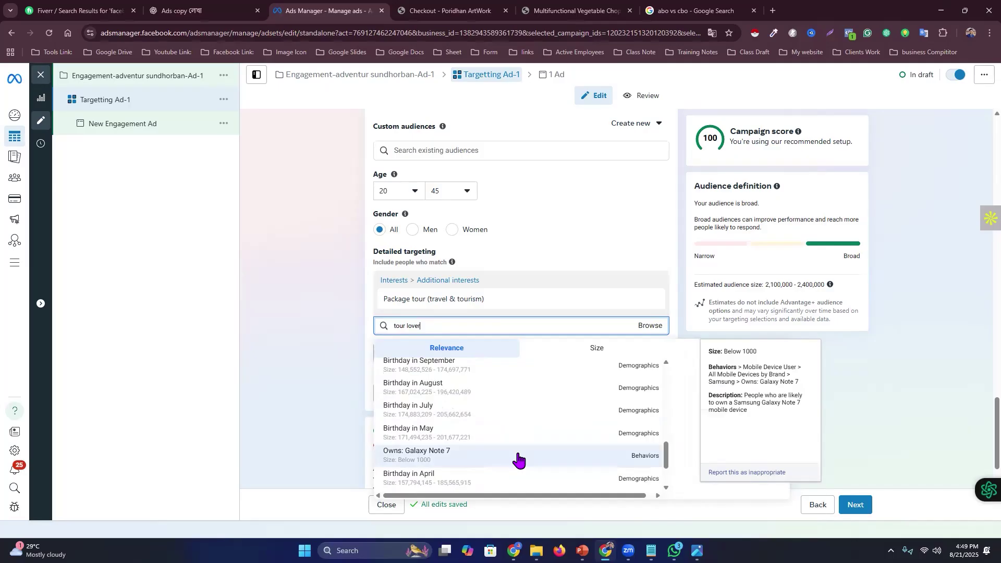
scroll(518, 459, up, 5)
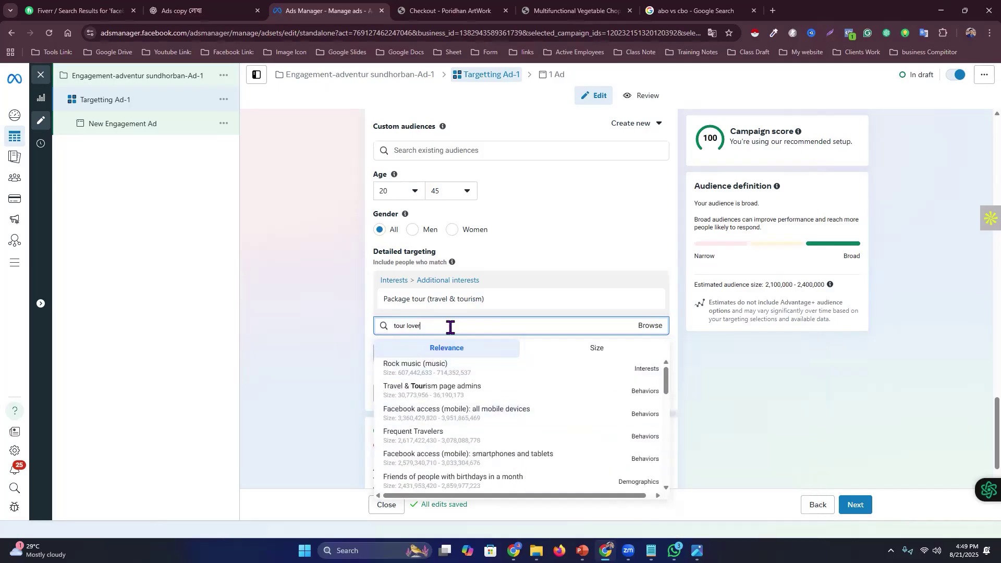
key(ctrl+a)
key(BackSpace)
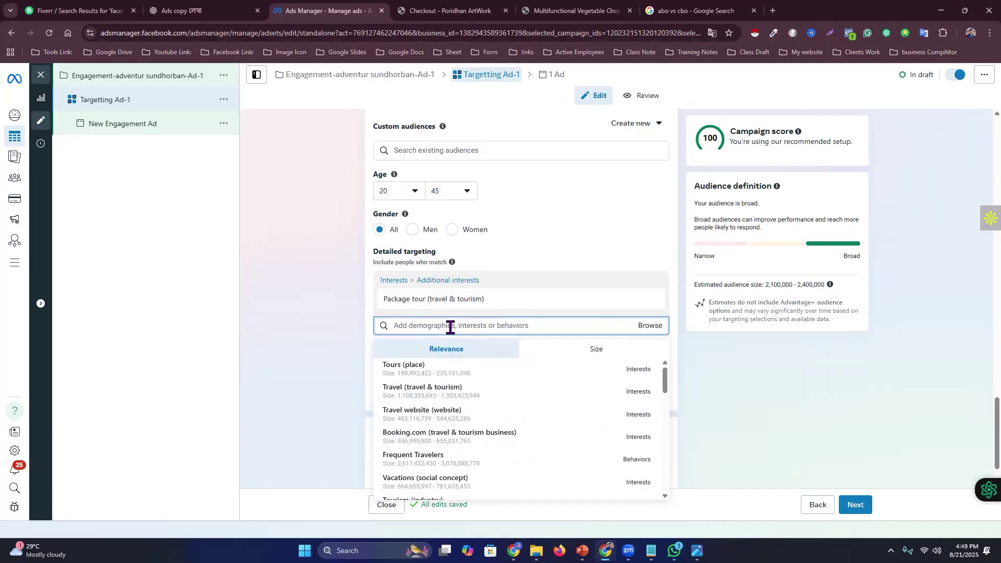
text(travelling)
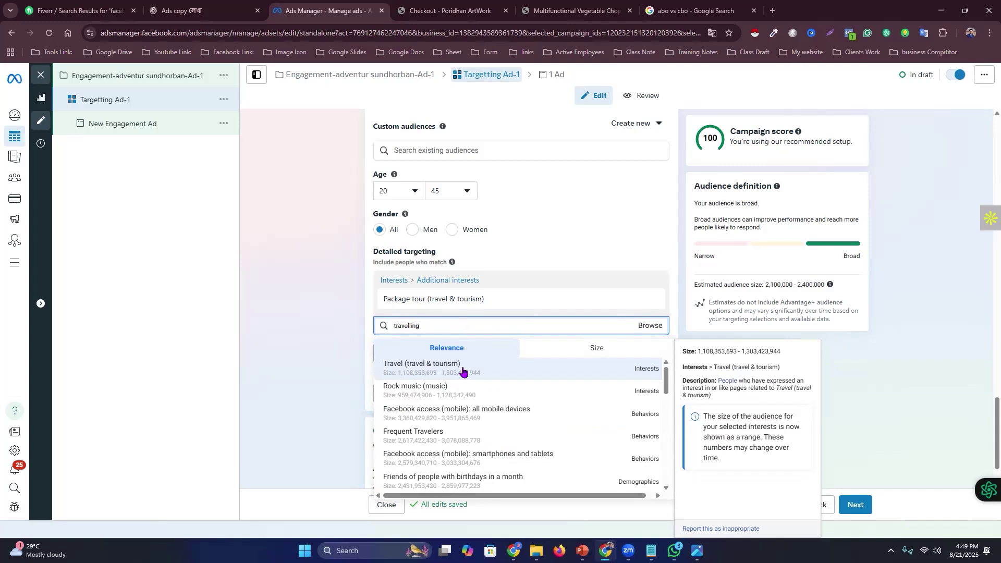
click(462, 365)
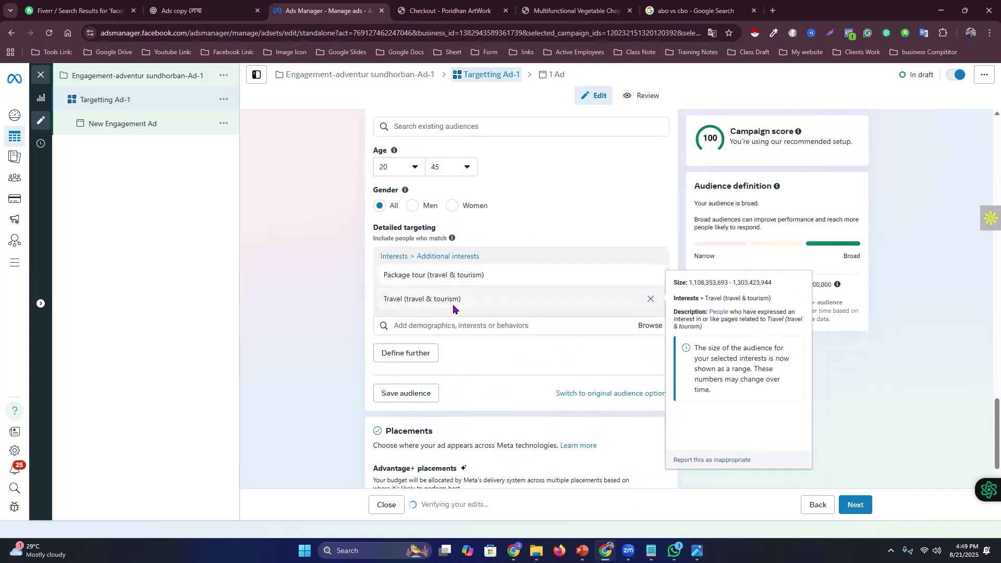
click(445, 325)
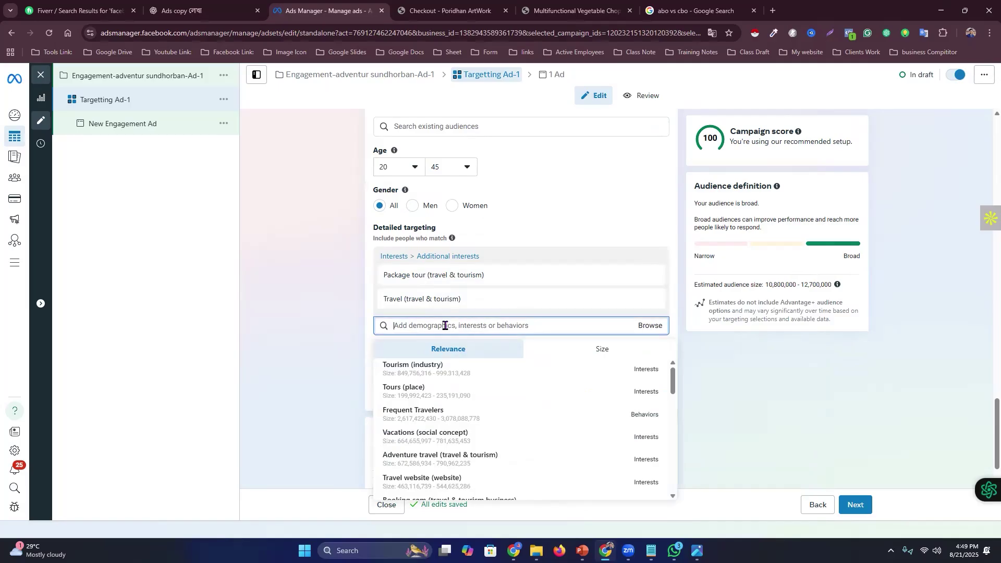
Step: Search 'Dhaka university' and add University of Dhaka to detailed targeting
text(north)
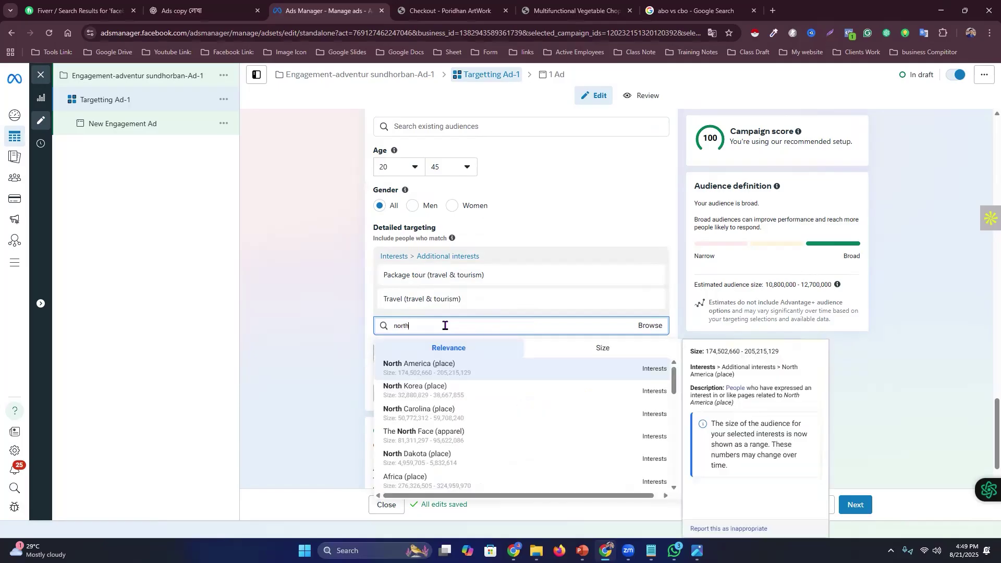
text( south u)
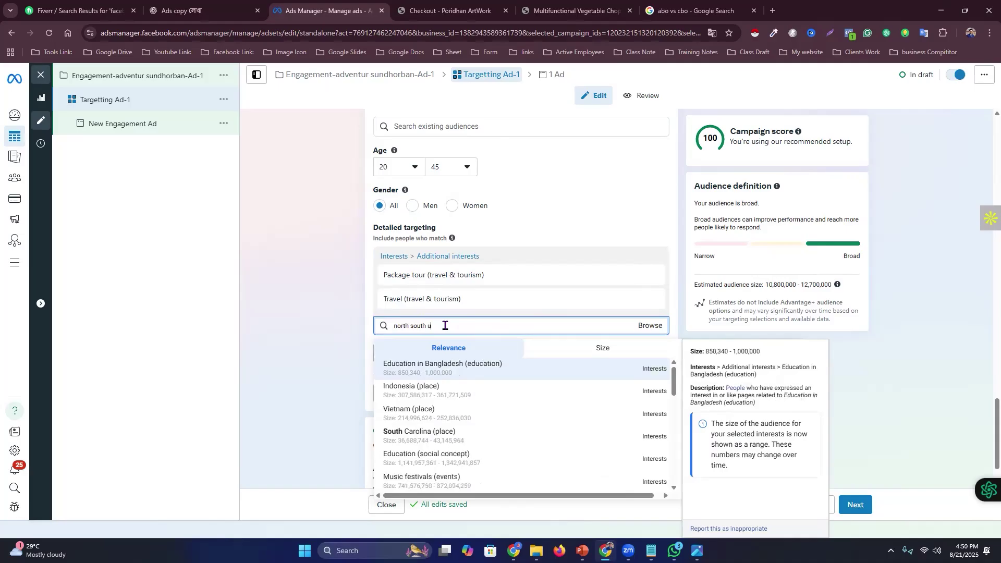
text(niversity)
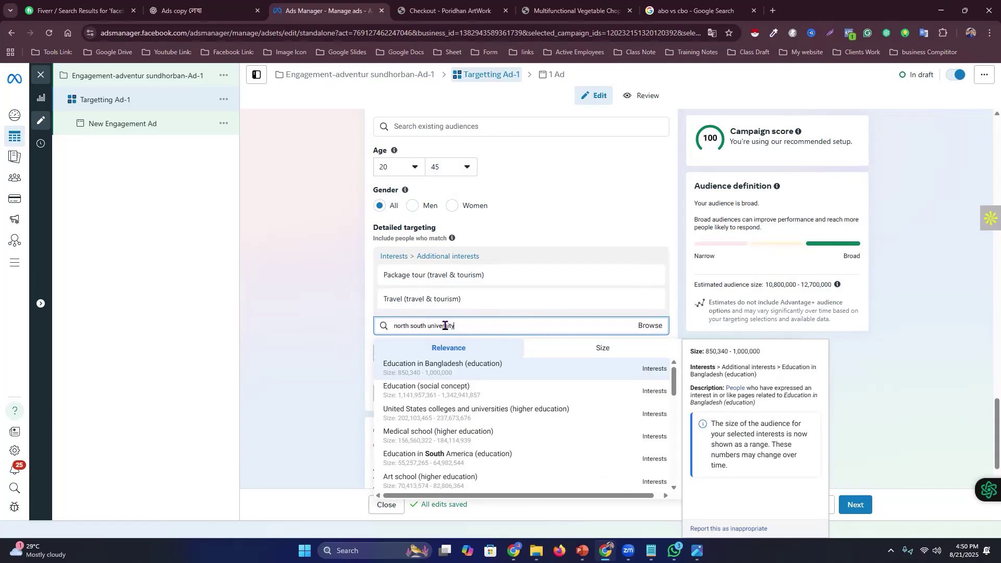
key(BackSpace)
key(BackSpace)
key(BackSpace)
key(BackSpace)
key(BackSpace)
key(BackSpace)
key(BackSpace)
key(BackSpace)
key(BackSpace)
key(BackSpace)
key(BackSpace)
key(BackSpace)
key(BackSpace)
key(BackSpace)
key(BackSpace)
key(BackSpace)
key(BackSpace)
key(BackSpace)
key(BackSpace)
key(BackSpace)
text(Dhaka)
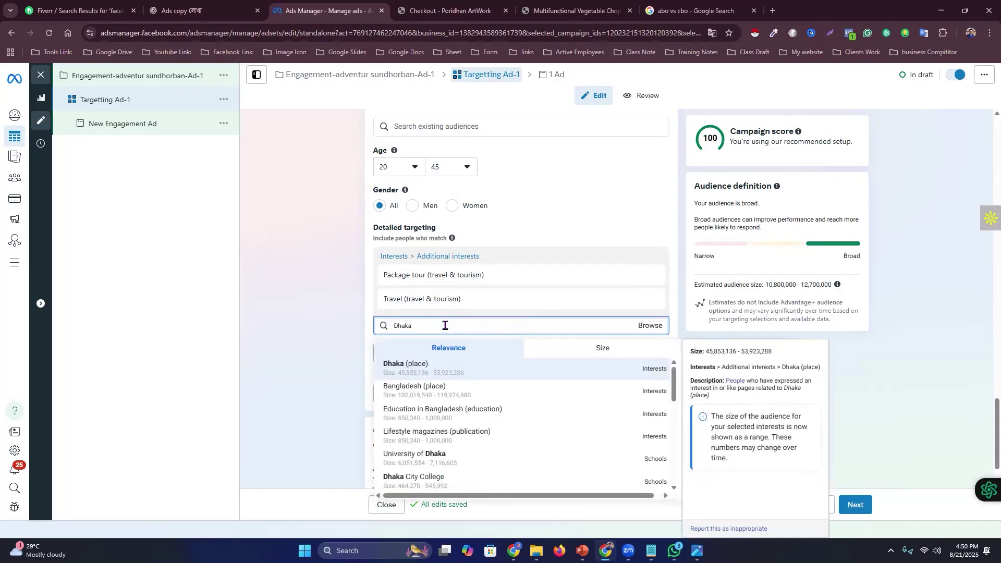
text( unive)
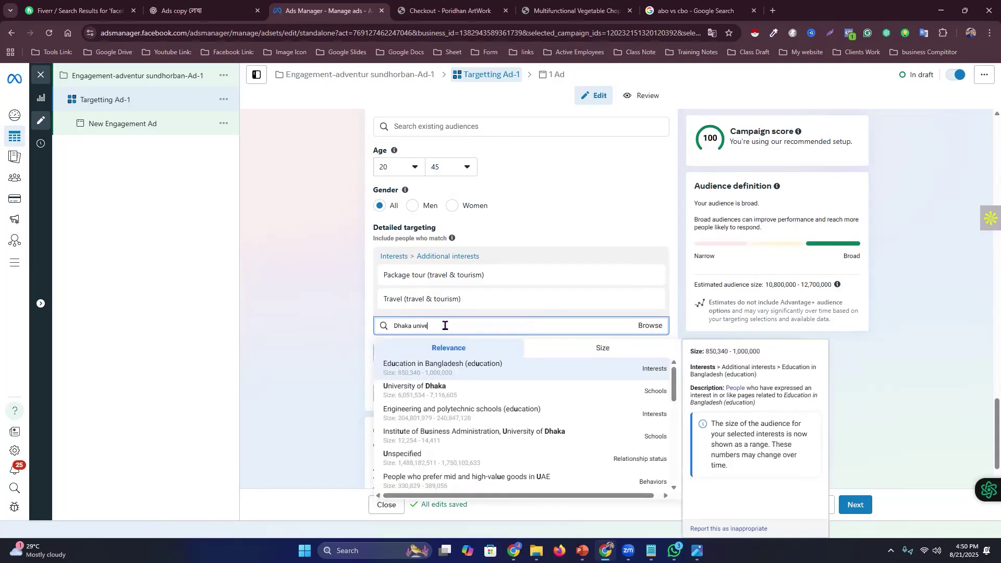
text(rsity)
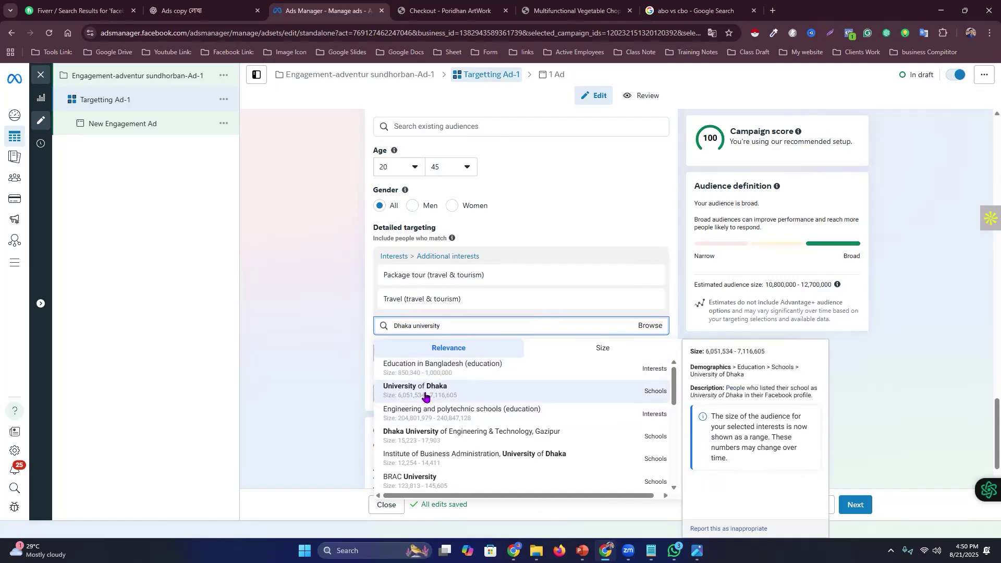
click(425, 397)
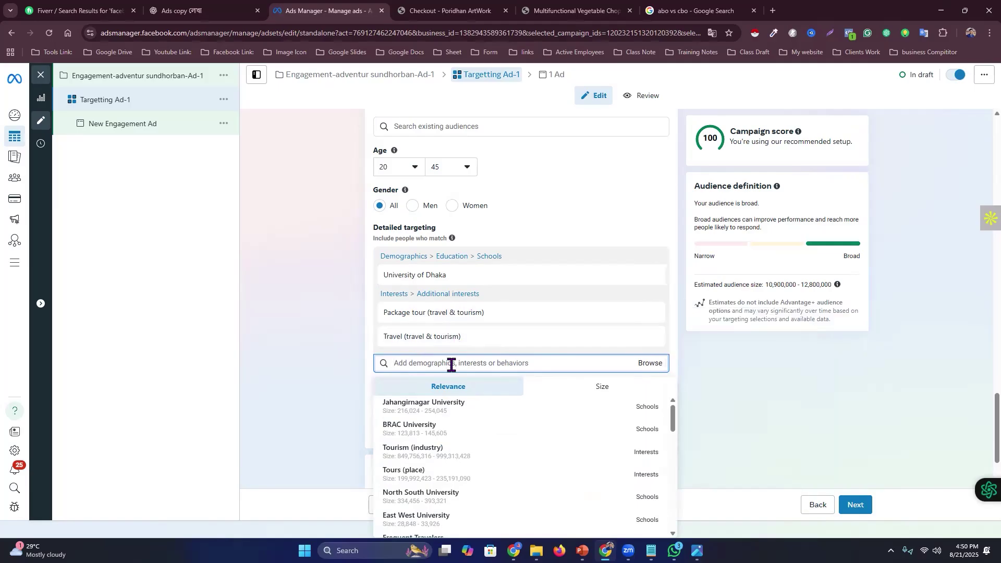
Step: Search detailed targeting for Bangladesh public universities, then clear the search
text(publick)
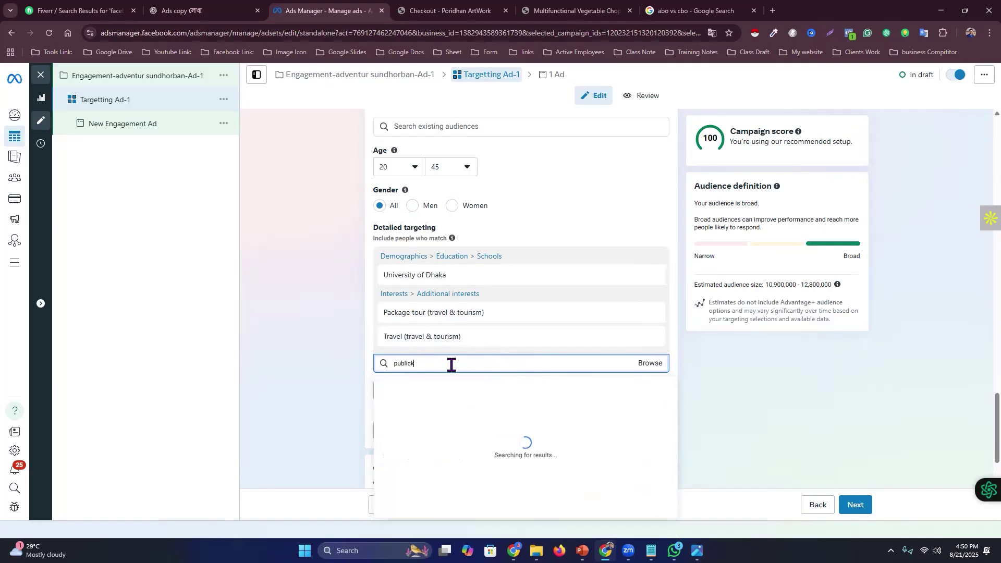
key(BackSpace)
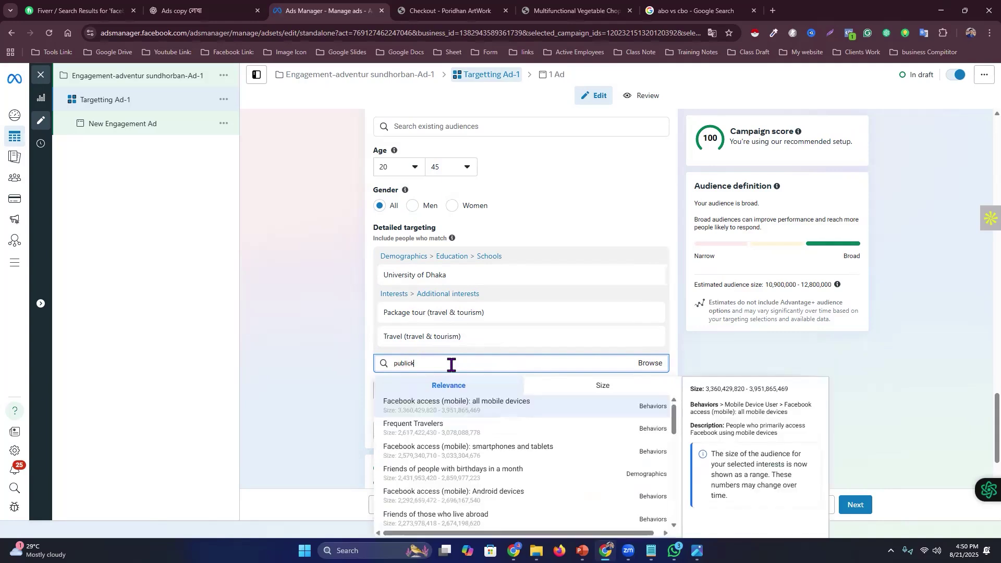
text(unerversity)
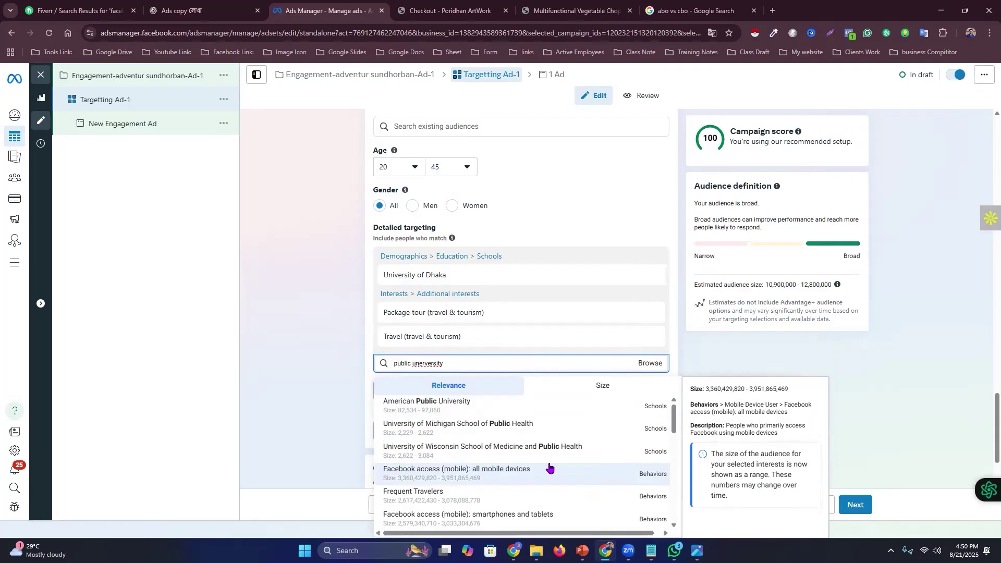
scroll(549, 467, down, 1)
scroll(549, 467, down, 2)
scroll(549, 467, up, 1)
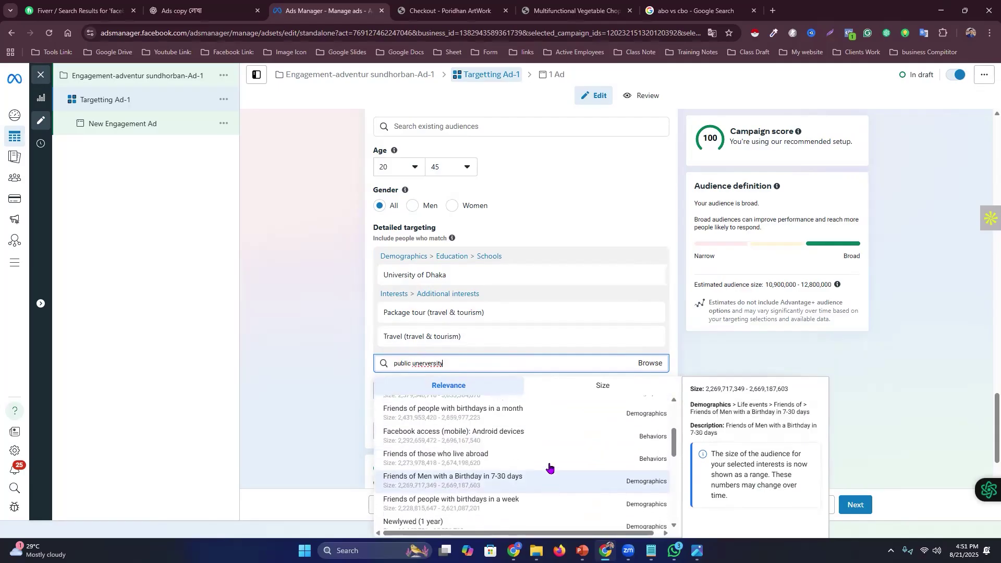
scroll(547, 467, up, 5)
key(ctrl+a)
key(BackSpace)
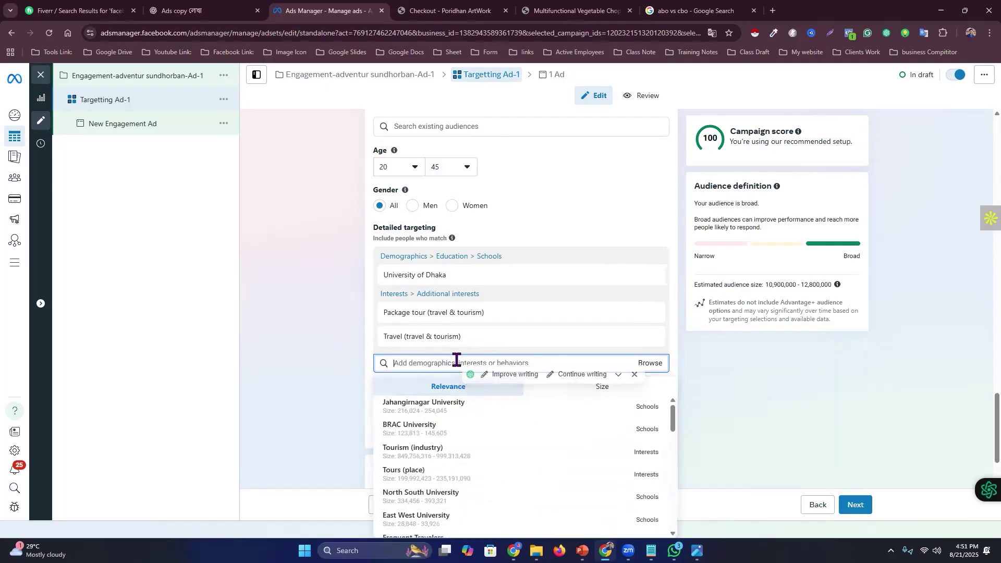
text(b)
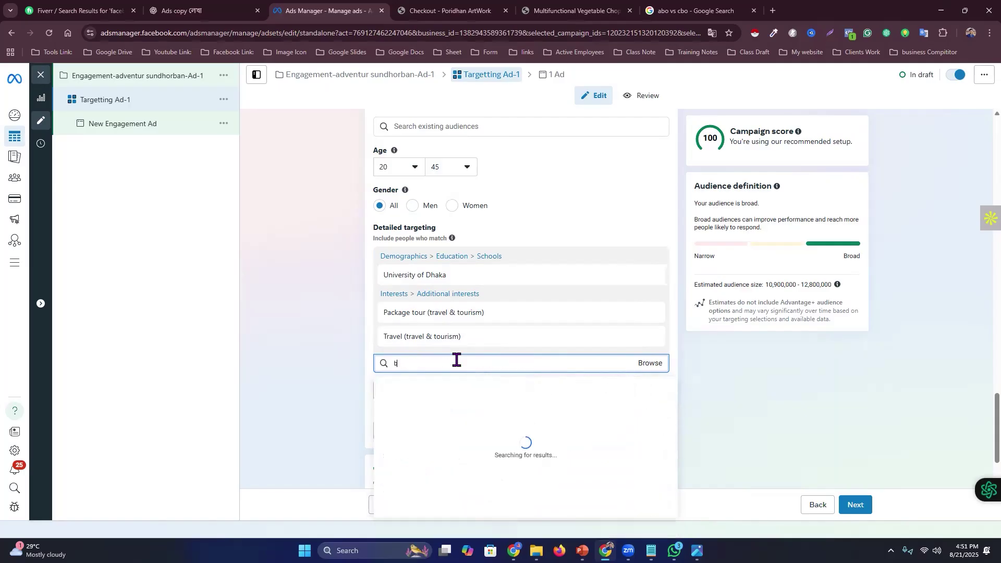
text(angladesh publick)
key(BackSpace)
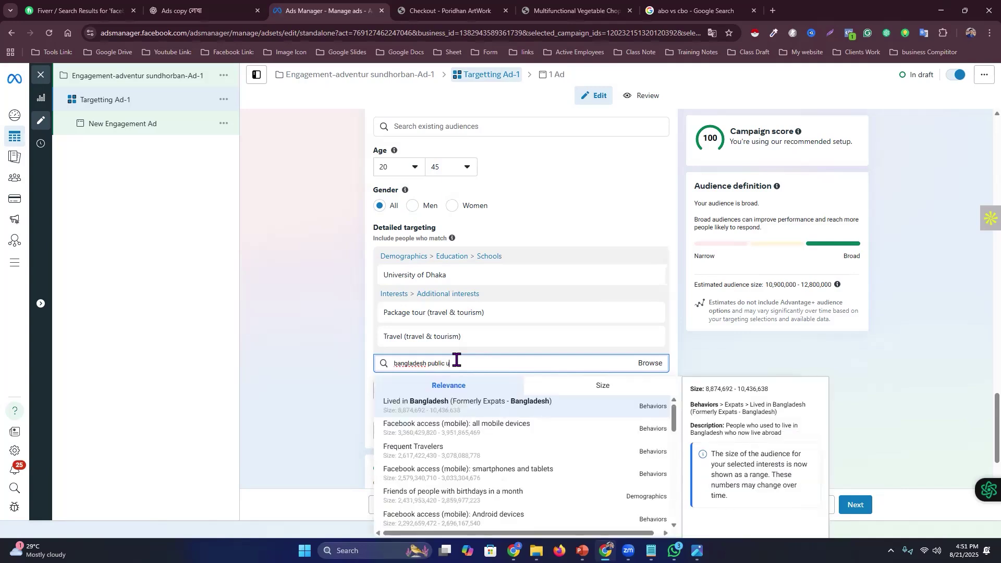
text(university)
key(ctrl+a)
key(BackSpace)
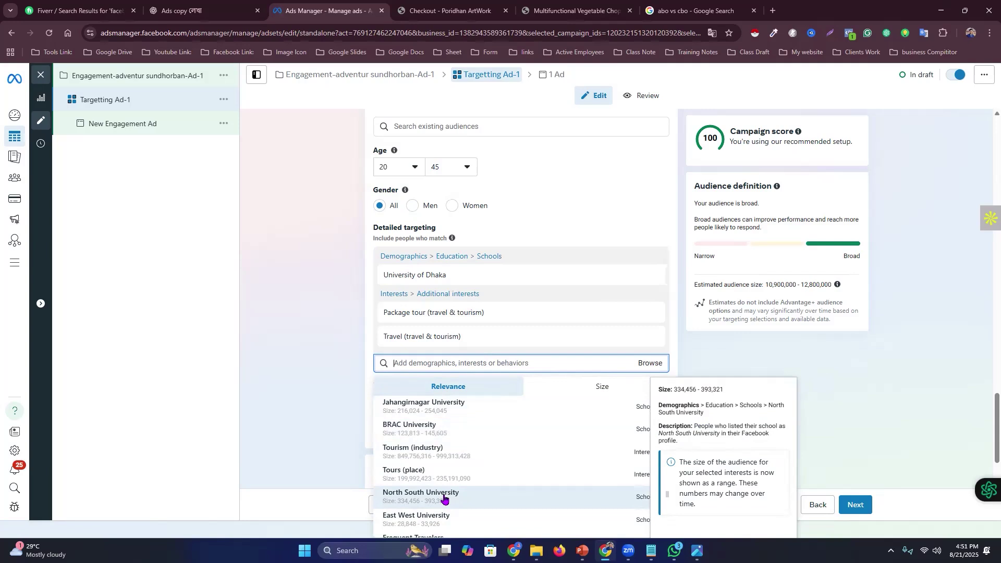
Step: Add North South, Jahangirnagar and Daffodil International universities plus Tours (place) to targeting
click(444, 498)
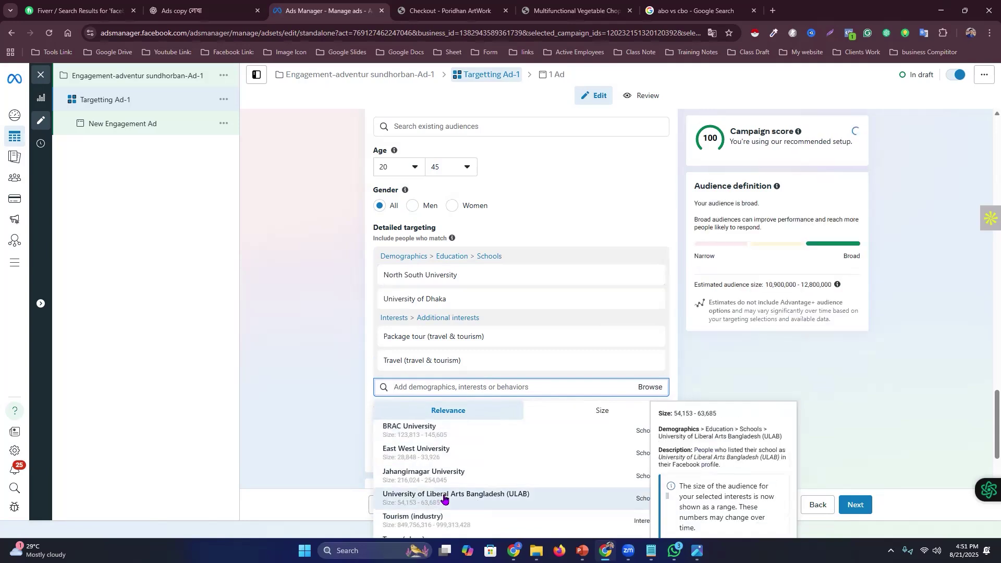
click(444, 476)
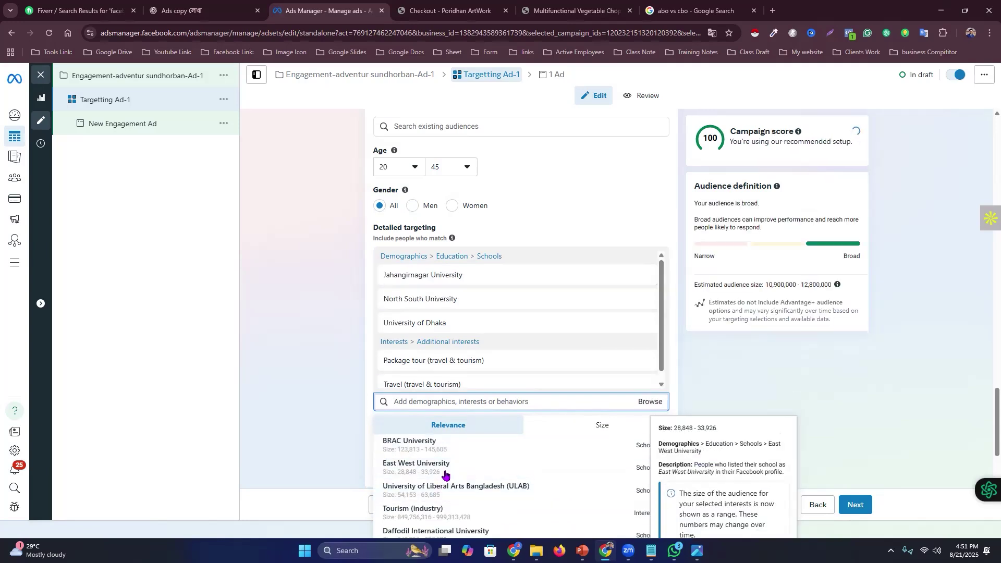
scroll(454, 453, down, 1)
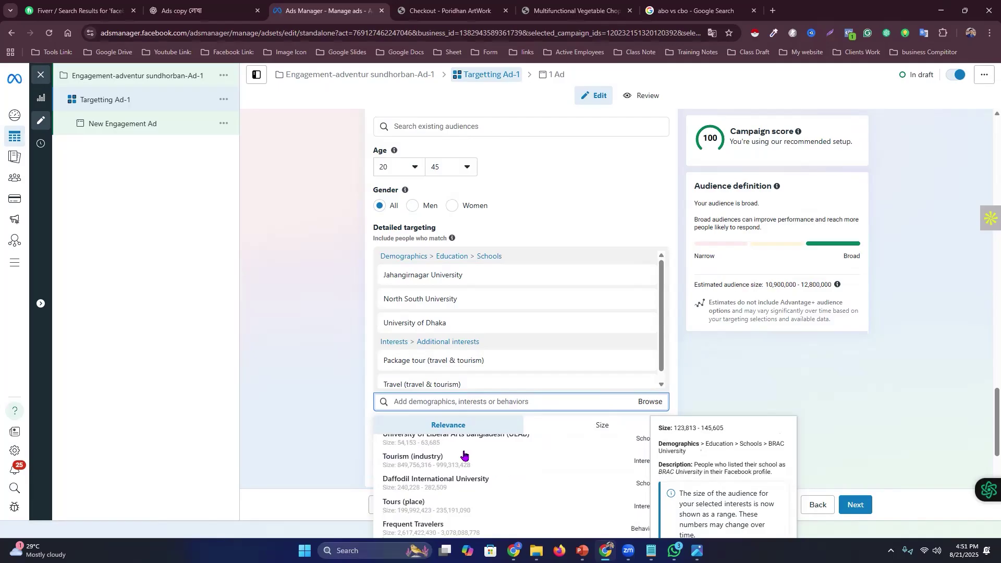
click(442, 487)
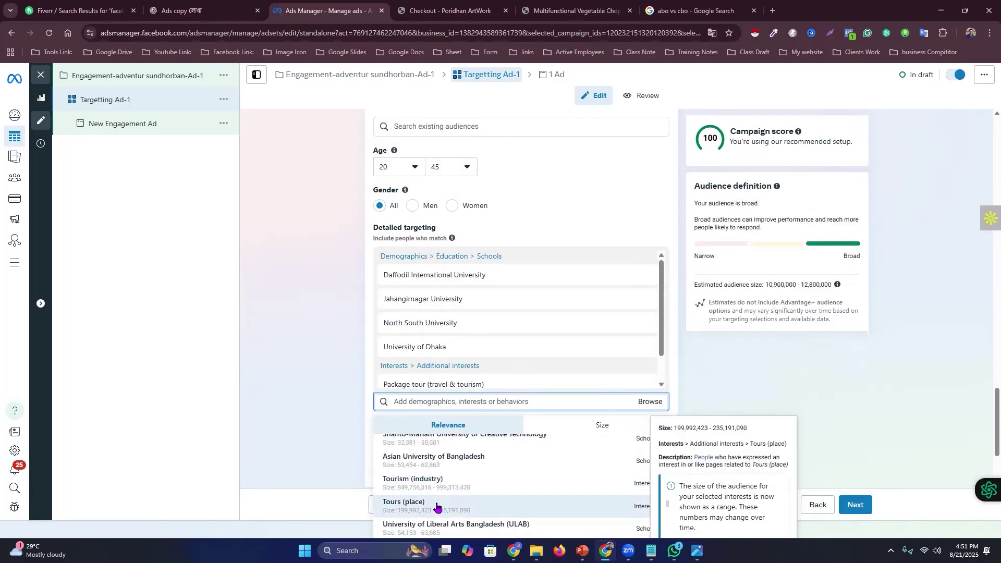
click(437, 507)
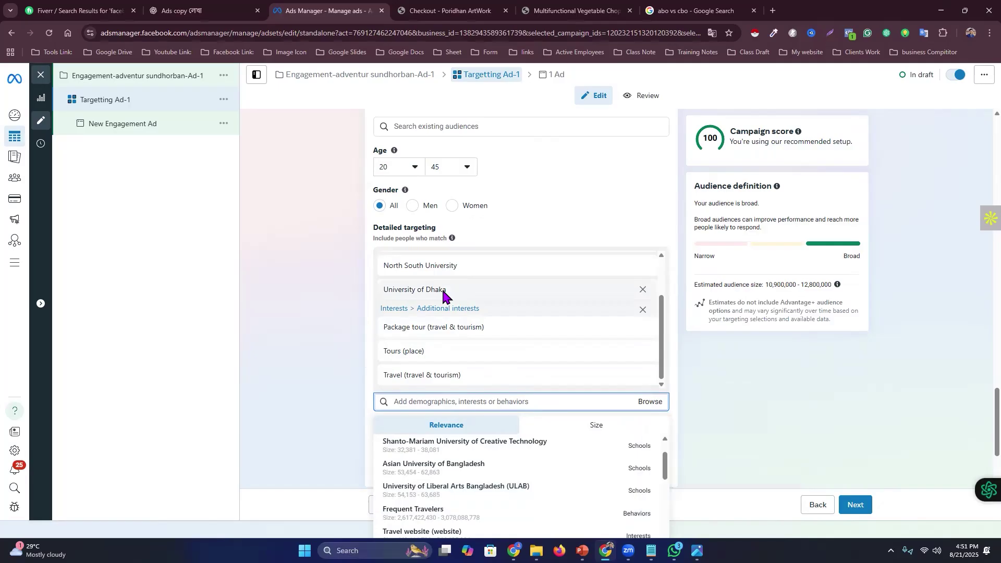
mouse_move(499, 293)
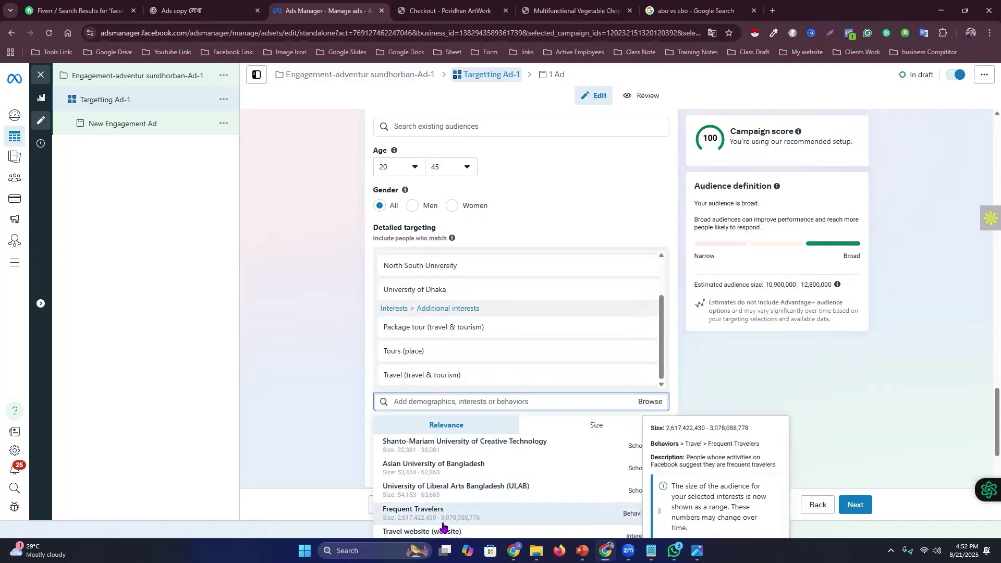
scroll(481, 182, down, 1)
click(479, 177)
scroll(529, 420, down, 1)
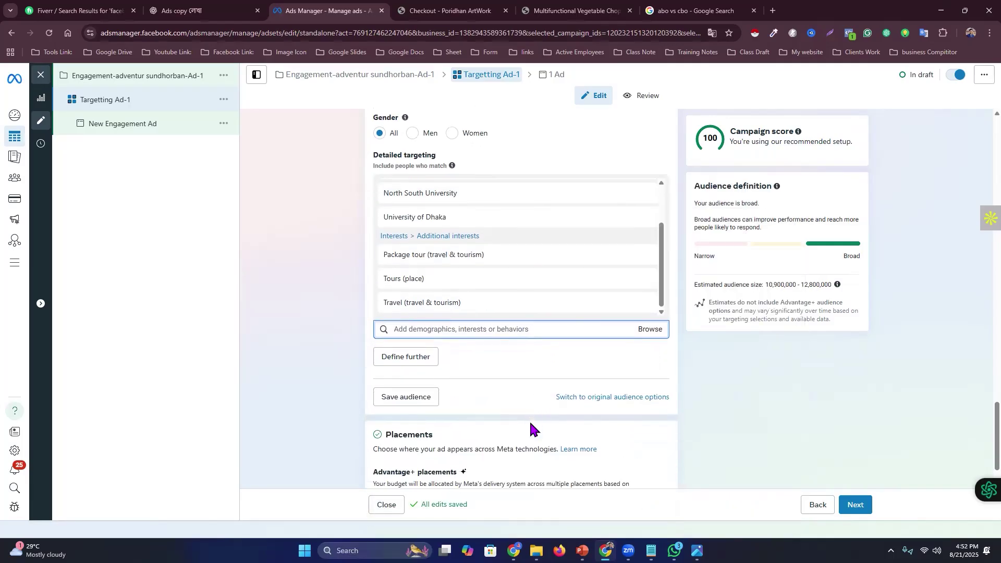
scroll(529, 421, down, 1)
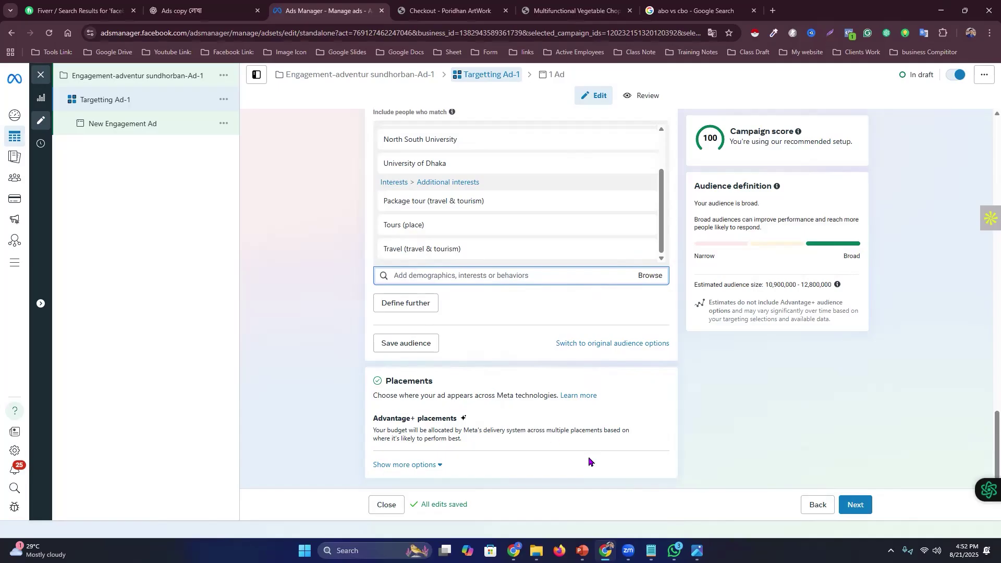
click(651, 550)
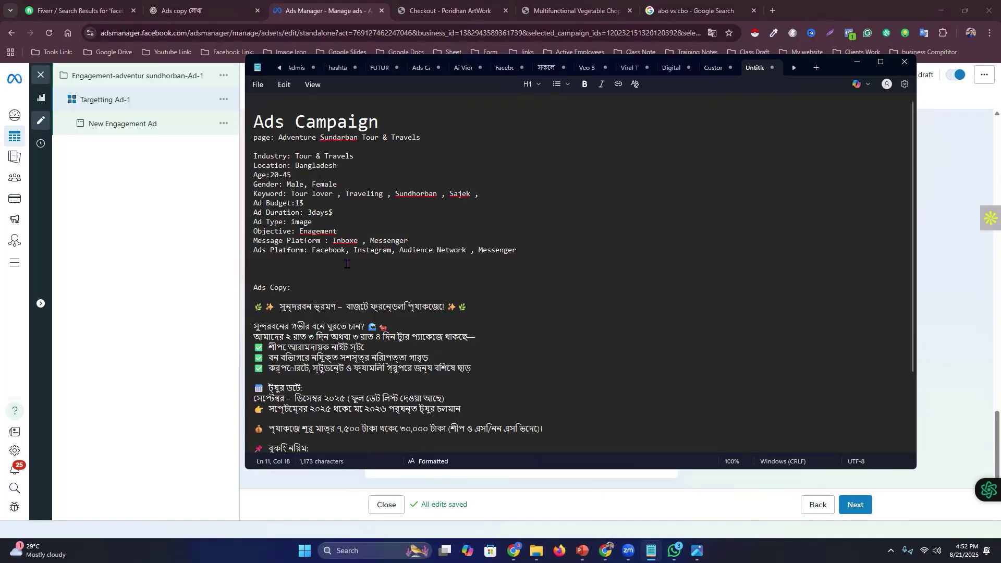
drag(309, 251, 533, 252)
click(532, 252)
click(857, 62)
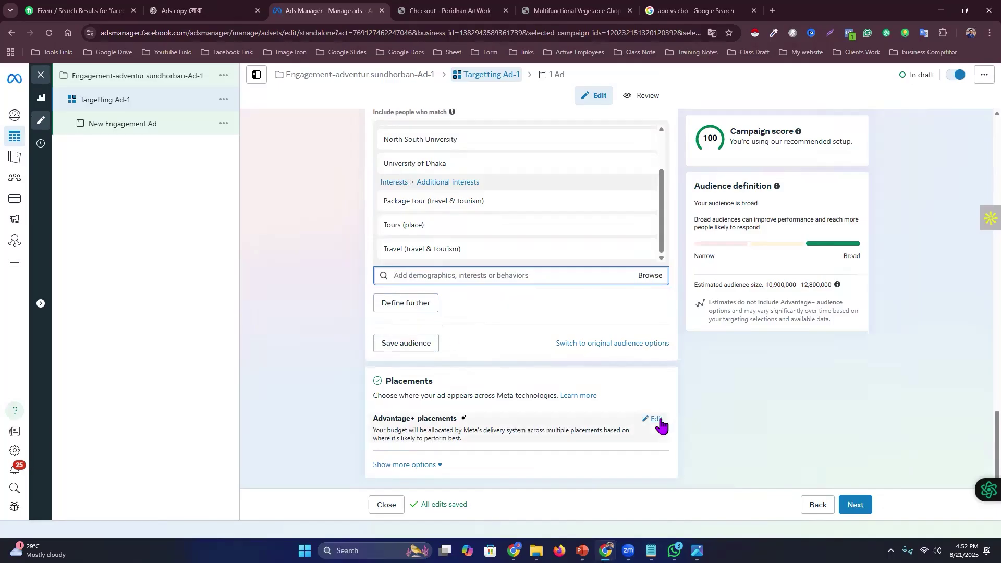
click(656, 420)
scroll(542, 435, down, 1)
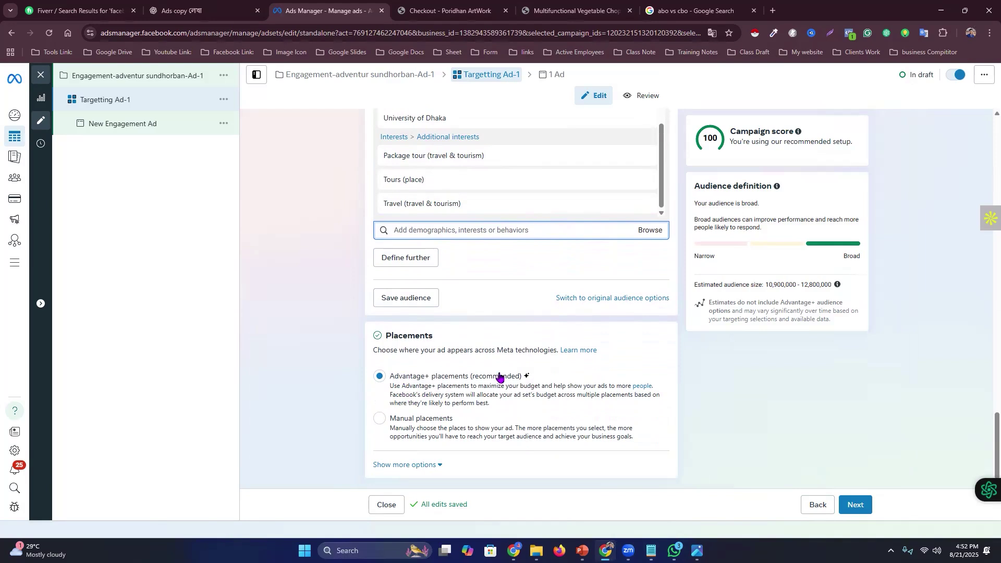
click(382, 423)
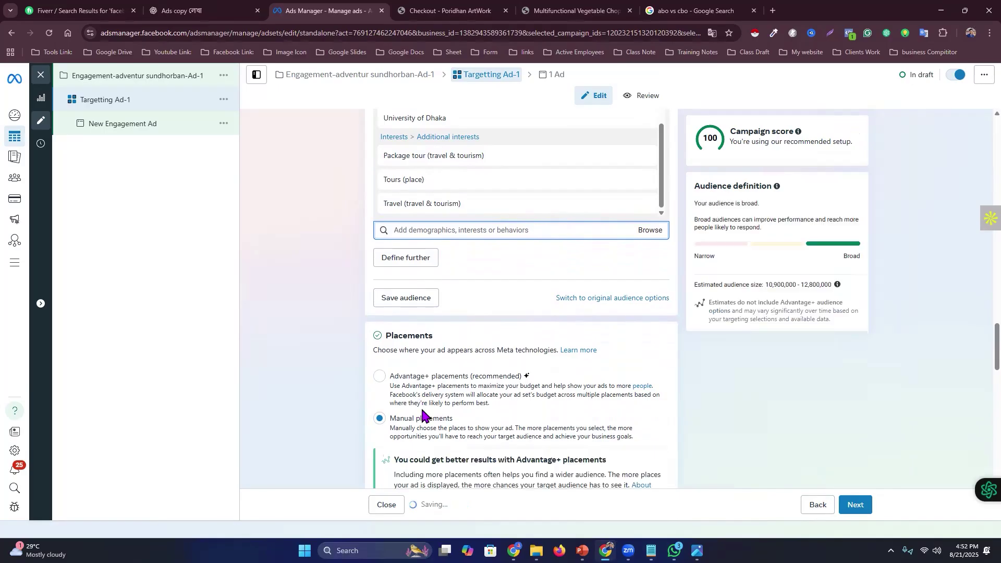
scroll(421, 406, down, 4)
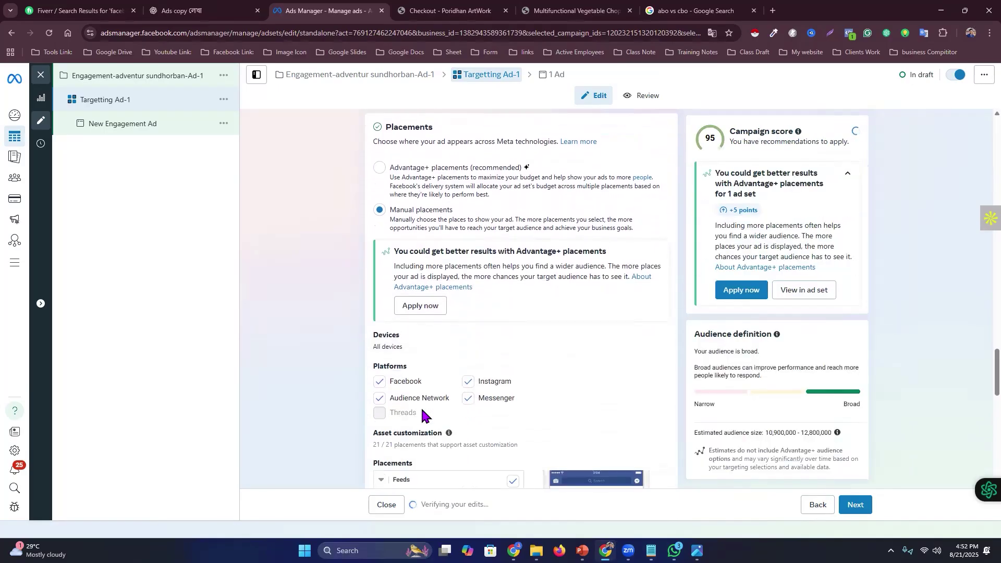
scroll(420, 326, up, 2)
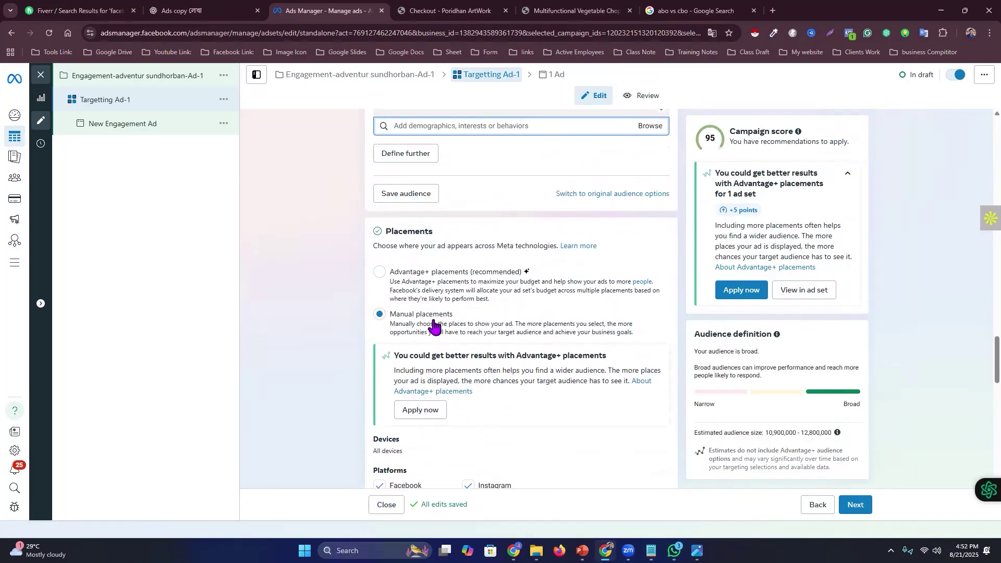
click(381, 272)
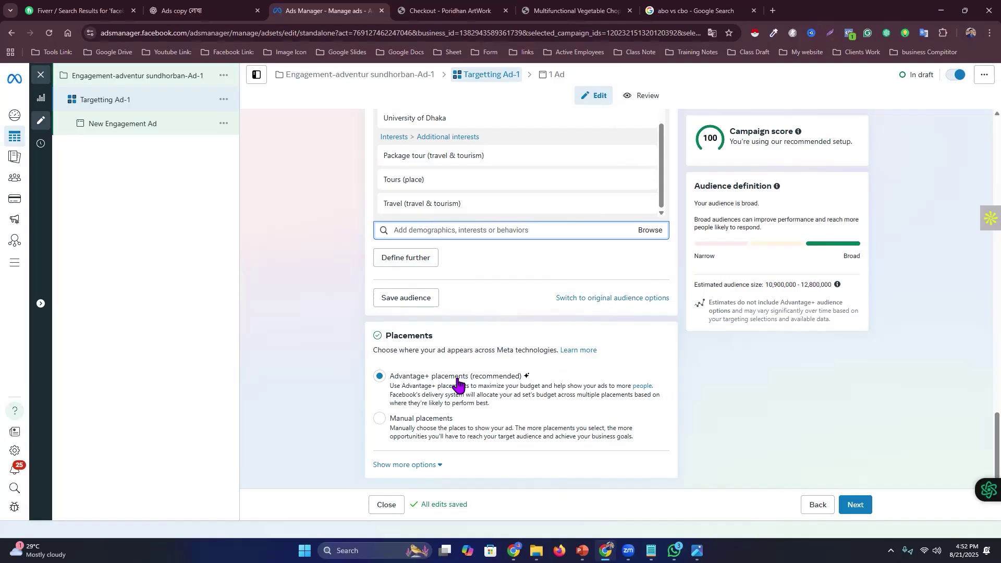
click(380, 421)
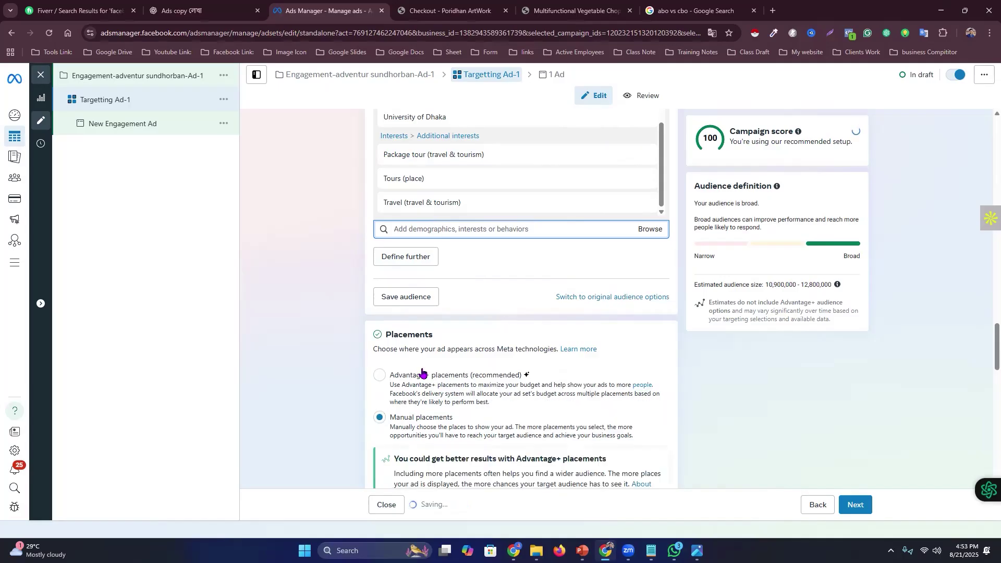
scroll(421, 368, down, 5)
scroll(422, 374, down, 1)
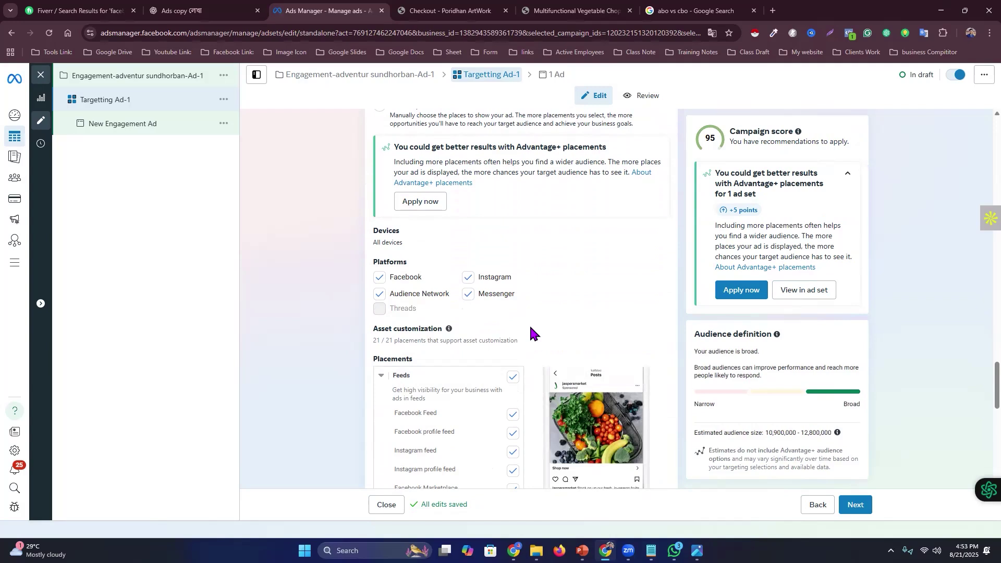
Step: Uncheck Instagram so placements keep only Facebook, Audience Network and Messenger
scroll(532, 330, down, 4)
scroll(496, 374, up, 6)
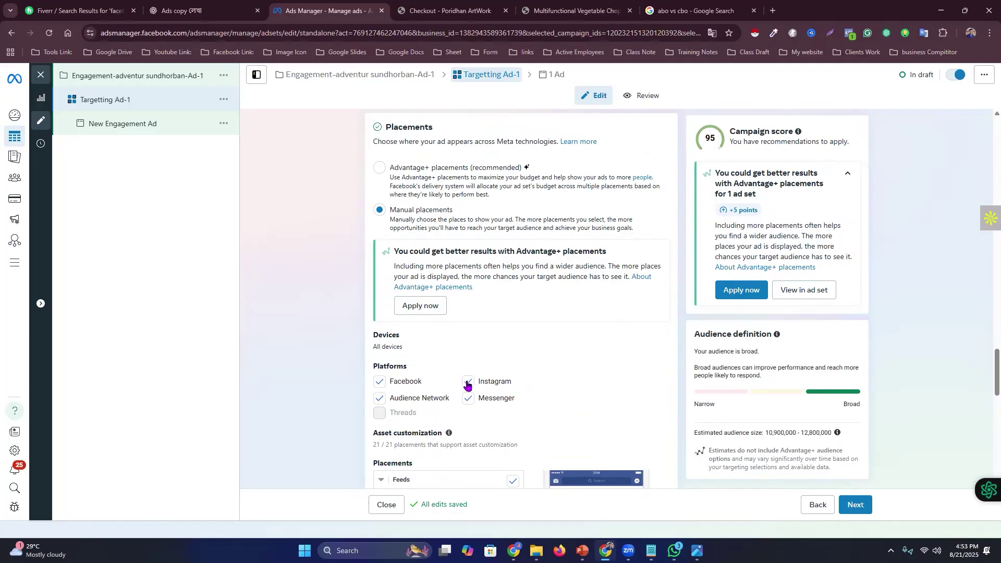
click(467, 383)
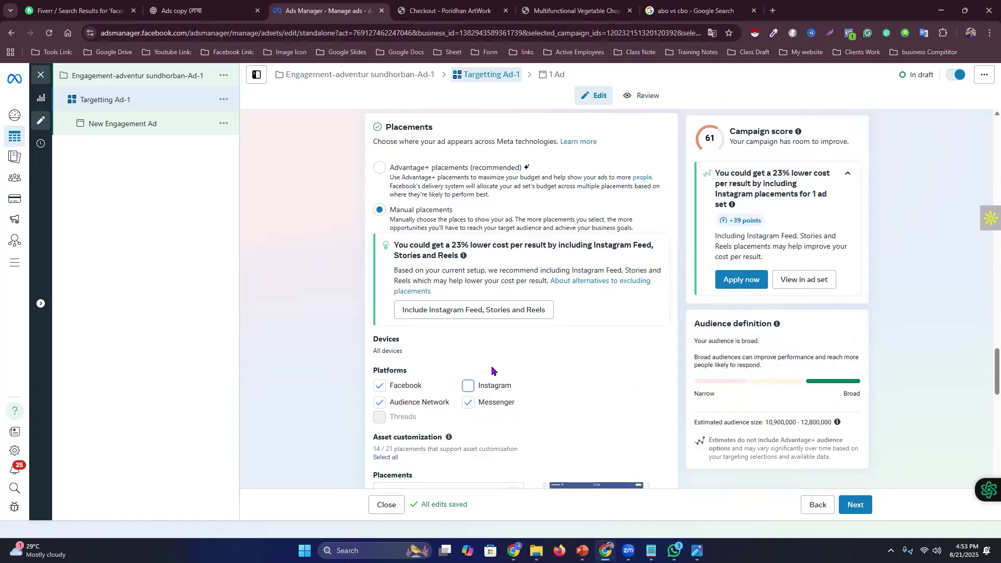
scroll(493, 396, down, 5)
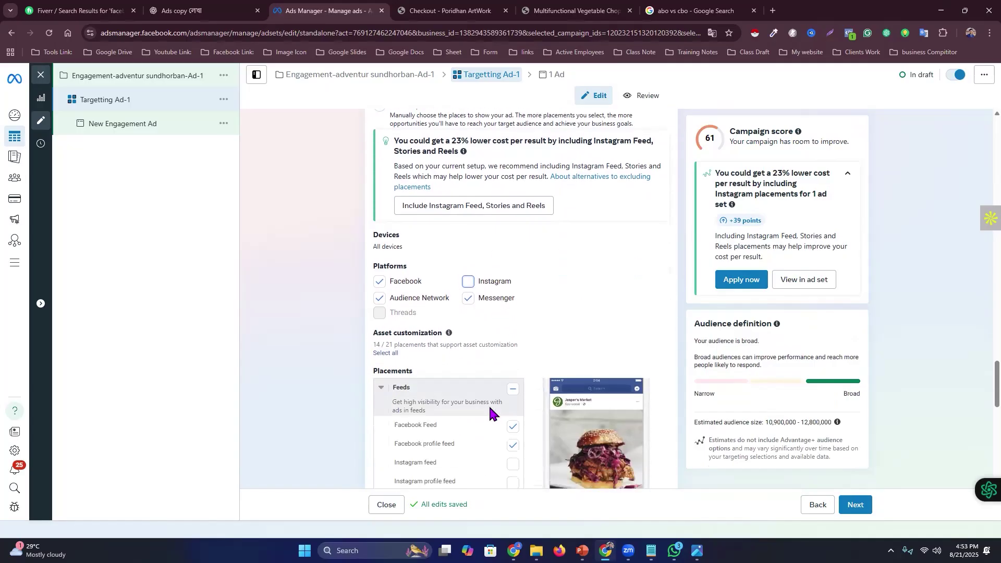
scroll(354, 427, down, 8)
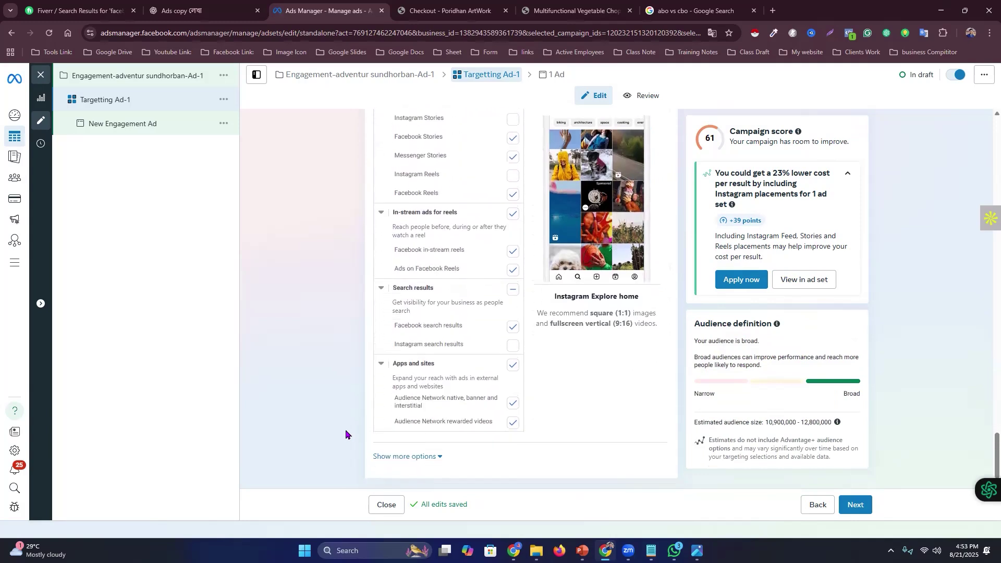
Step: Show more placement options and review the Ads Campaign notes
click(436, 462)
scroll(438, 466, down, 4)
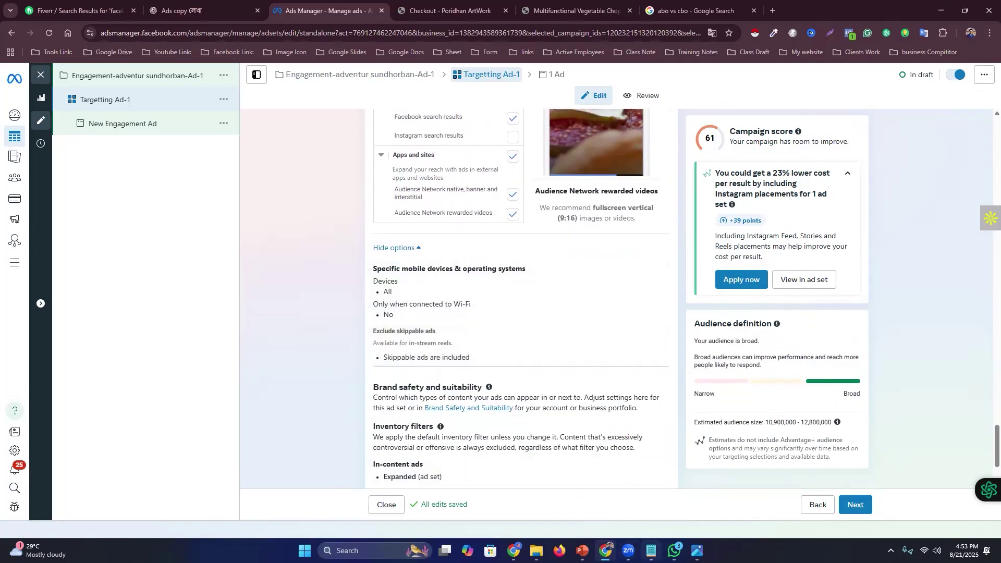
click(651, 550)
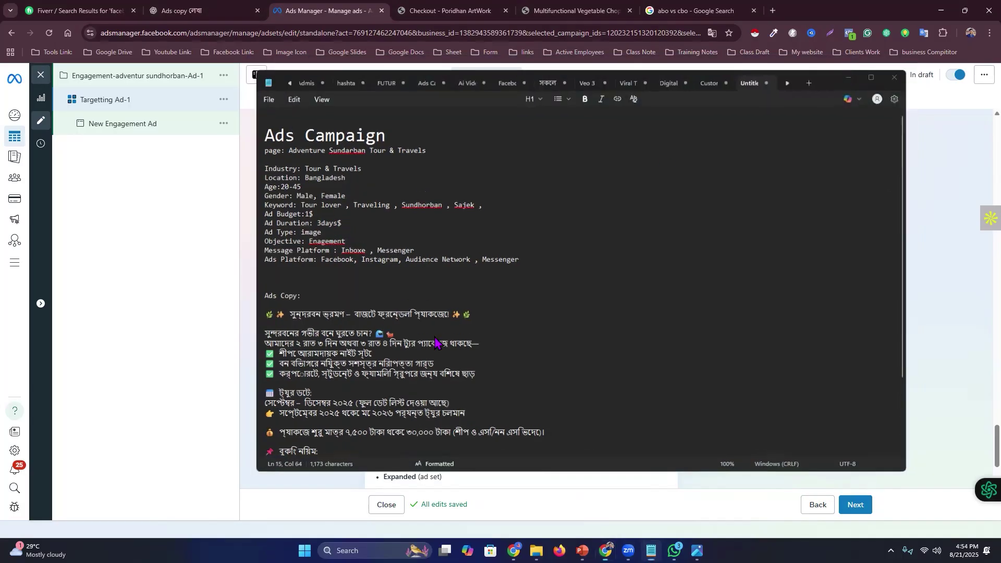
click(856, 62)
scroll(420, 353, down, 2)
scroll(461, 434, down, 1)
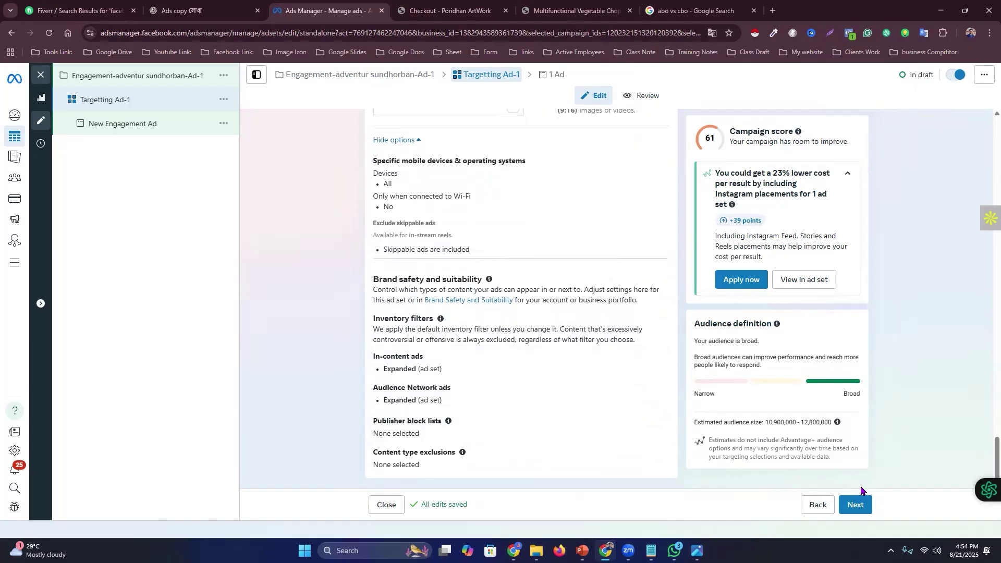
Step: Move to the ad editor and rename the ad from New Engagement Ad to 'Targetting Ad-1'
click(854, 503)
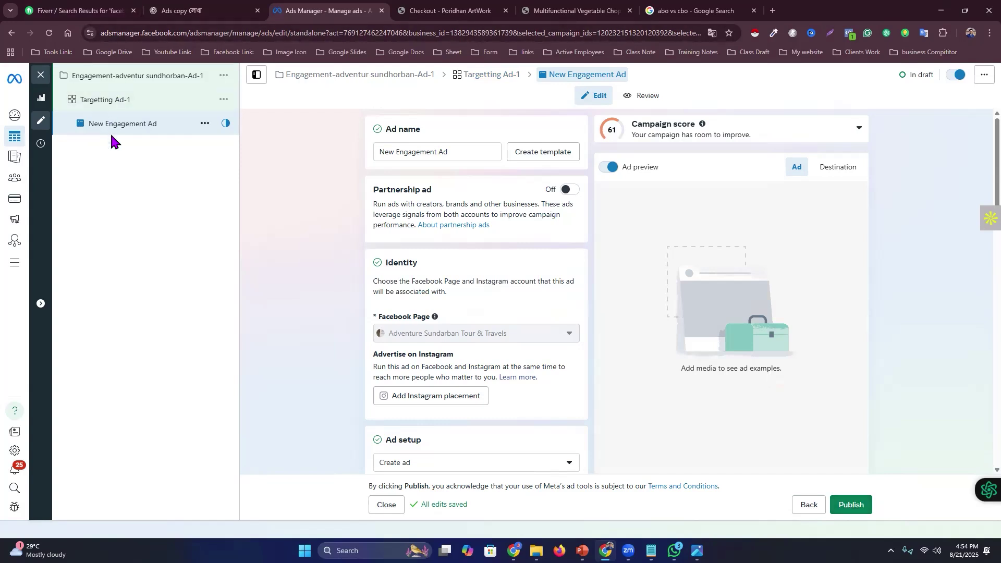
triple_click(435, 148)
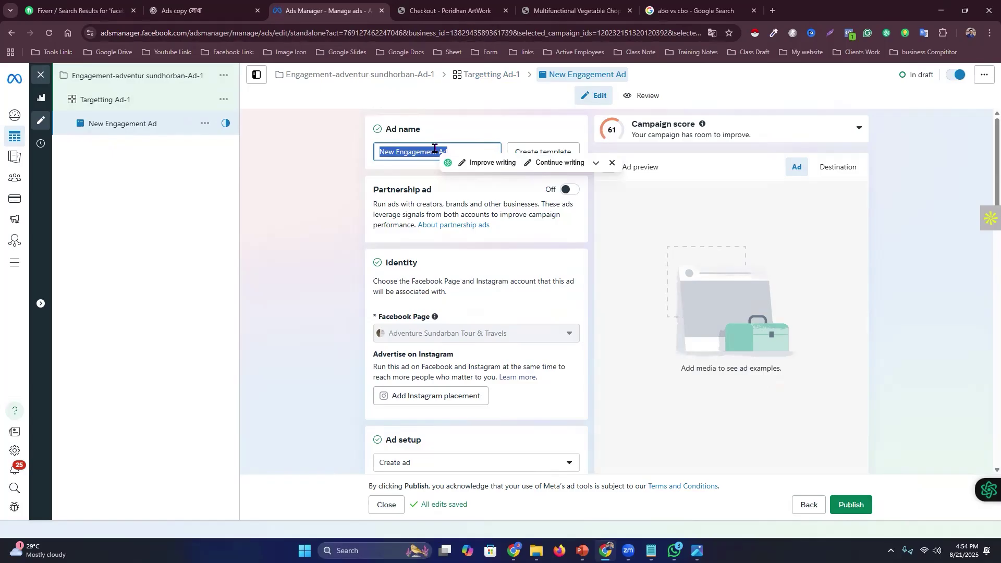
text(Targetting Ad)
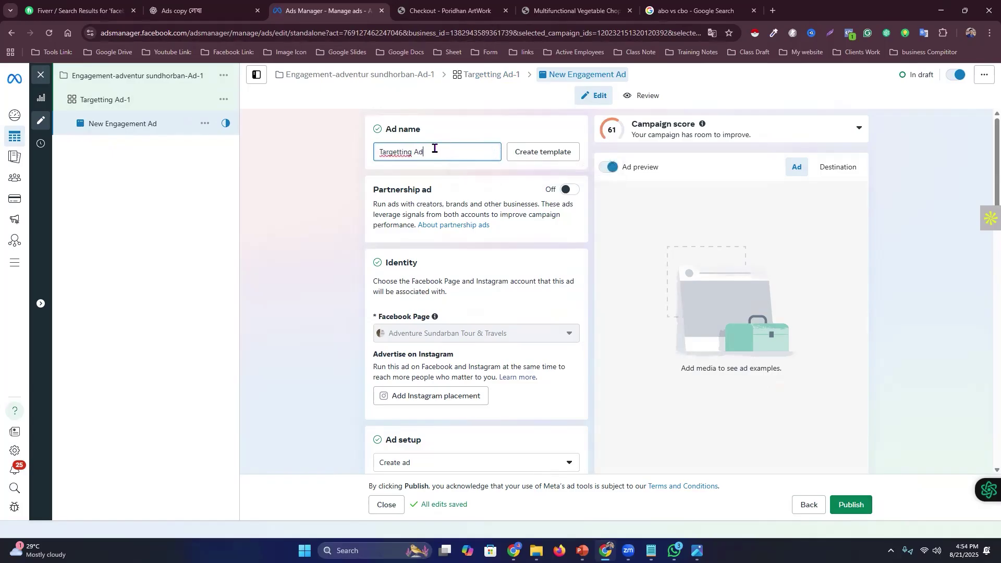
text(-1)
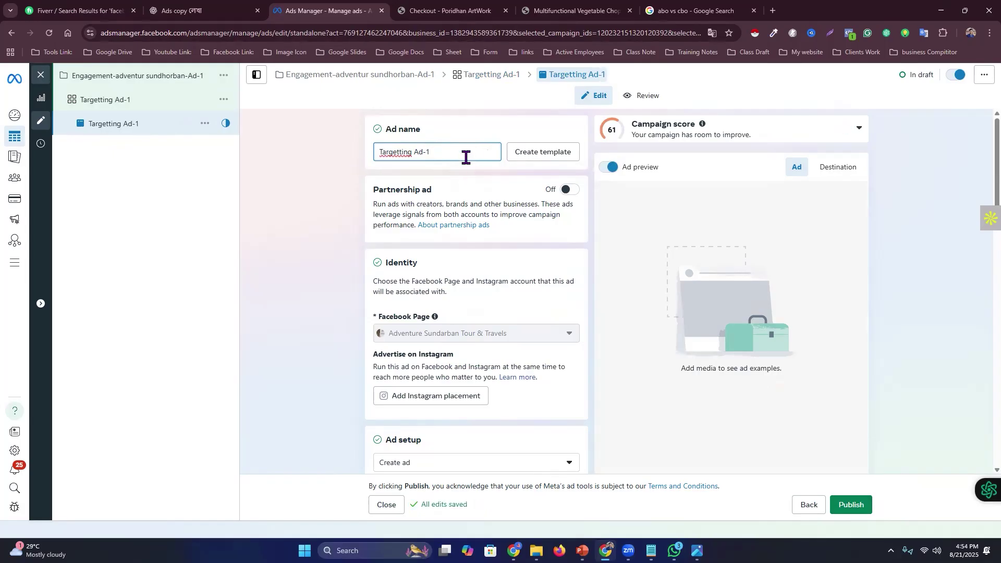
click(426, 135)
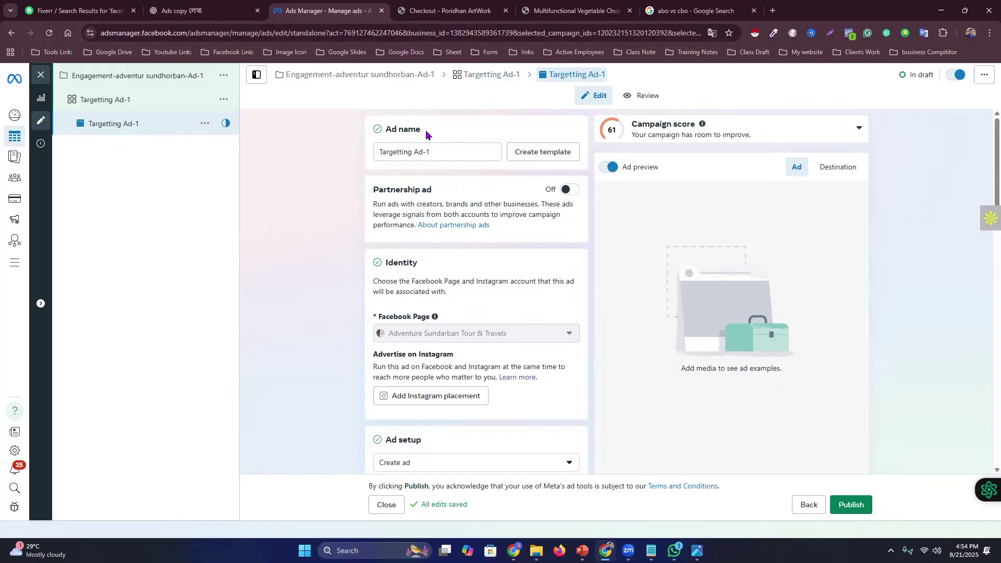
Step: Try the Carousel and Flexible formats, return to Single image, and set Ad setup to Use existing post
scroll(424, 245, down, 1)
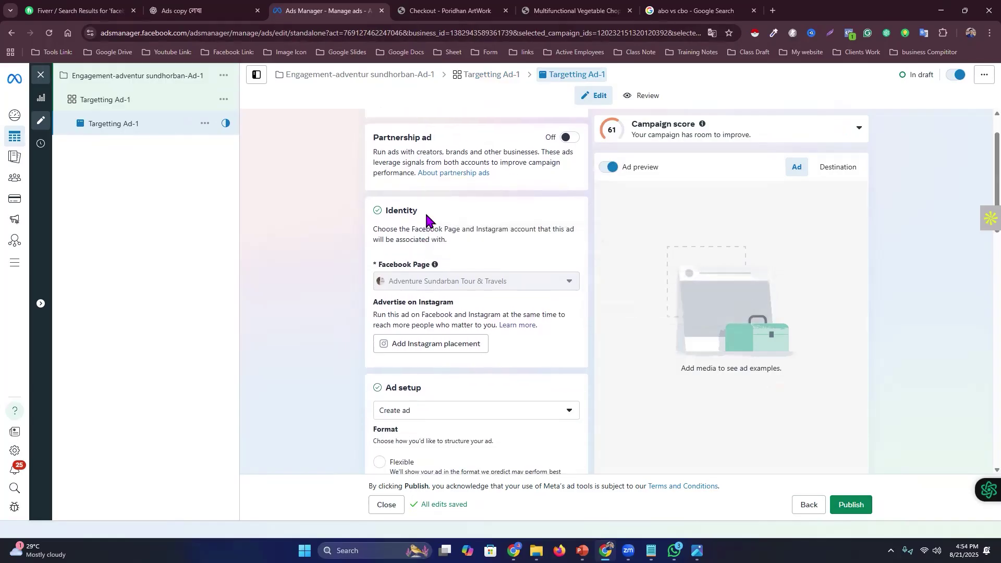
mouse_move(432, 285)
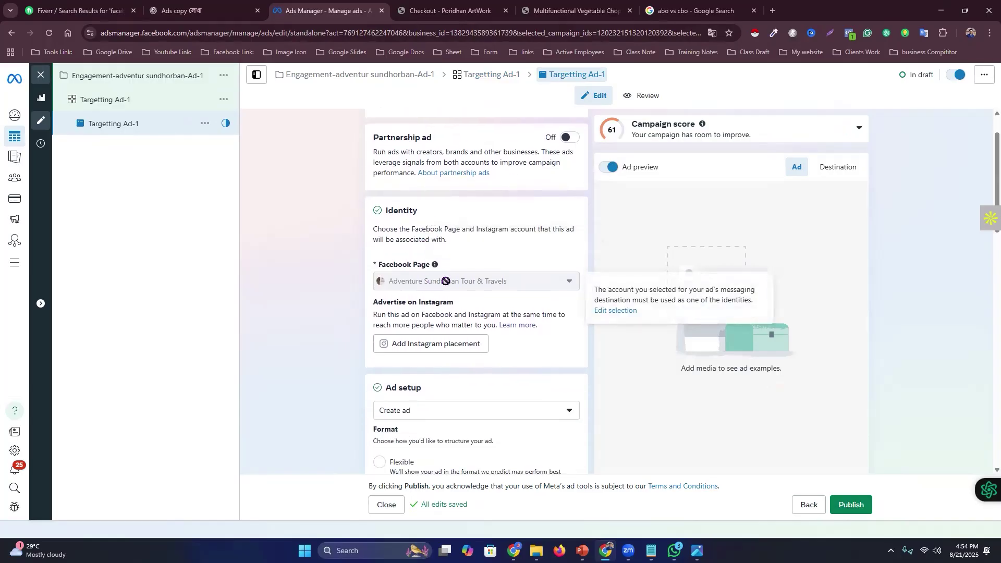
scroll(445, 280, down, 1)
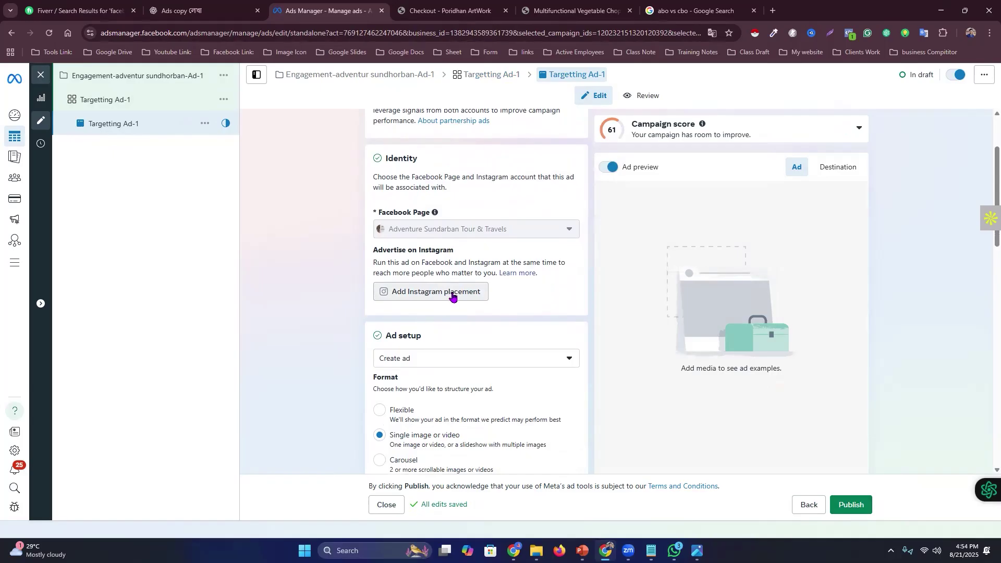
scroll(452, 294, down, 1)
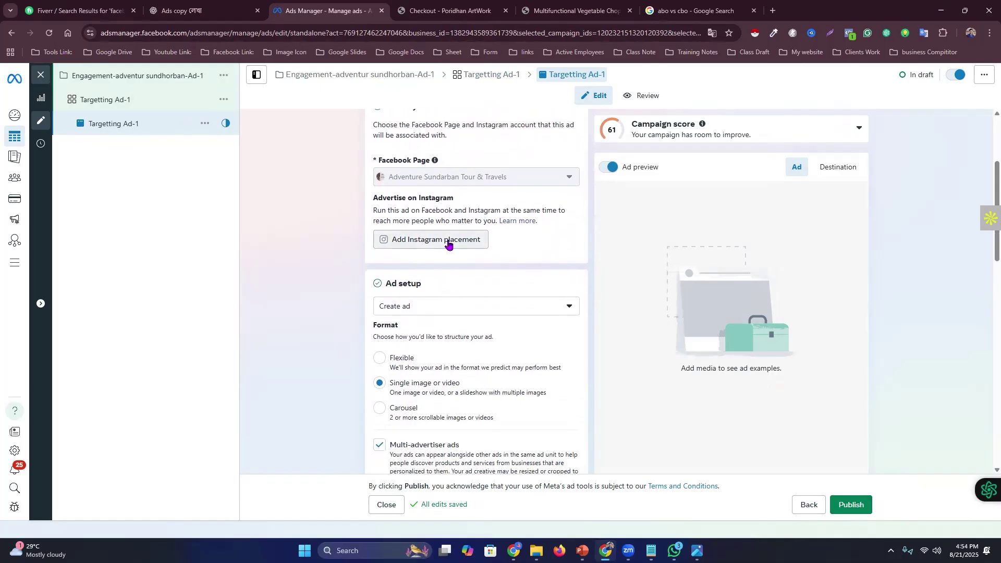
scroll(444, 248, down, 2)
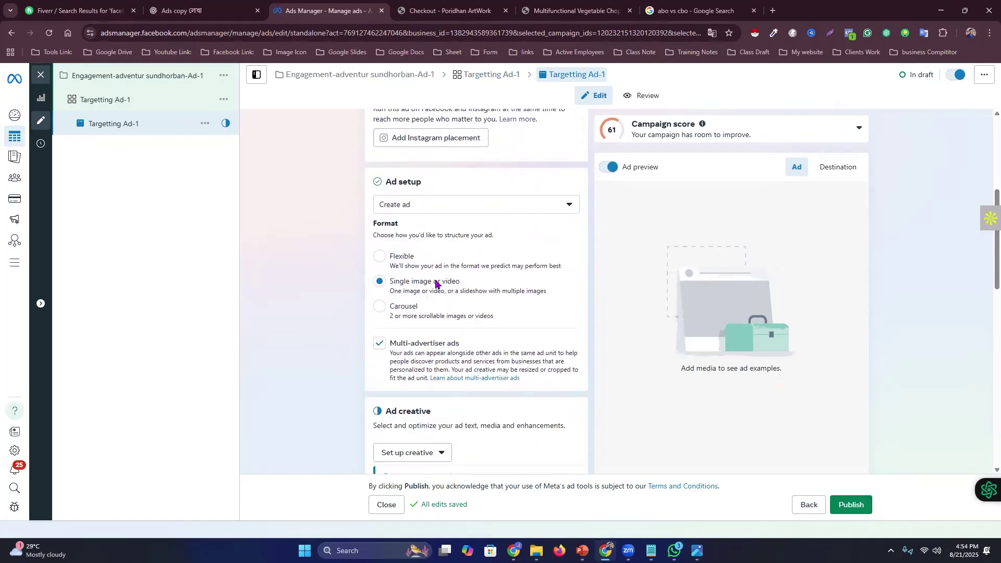
click(471, 203)
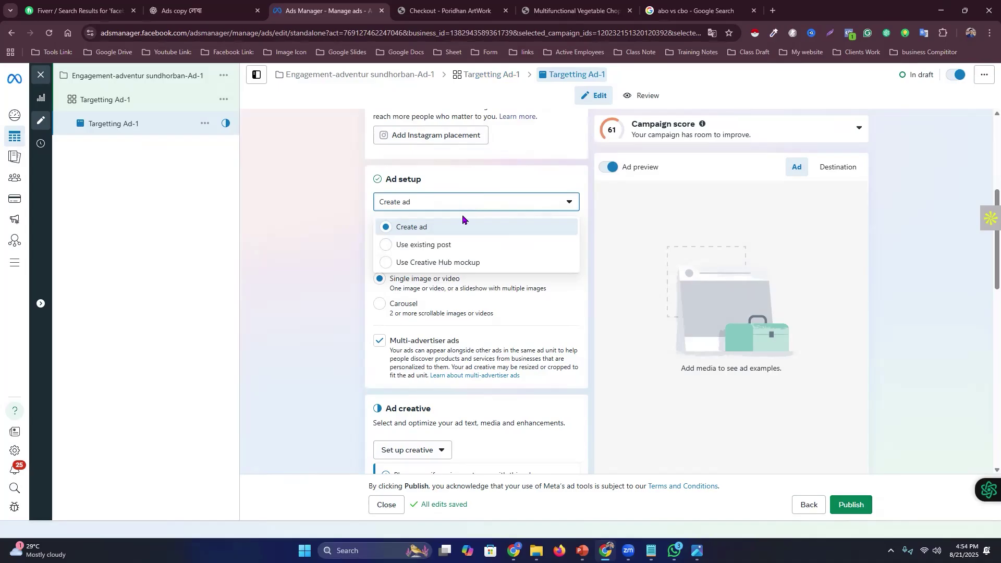
click(432, 235)
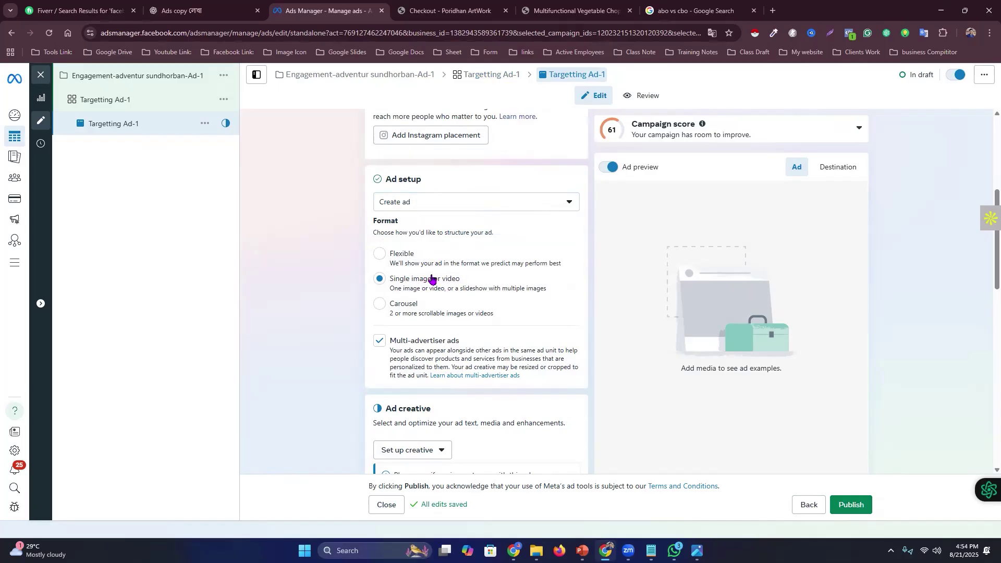
click(380, 307)
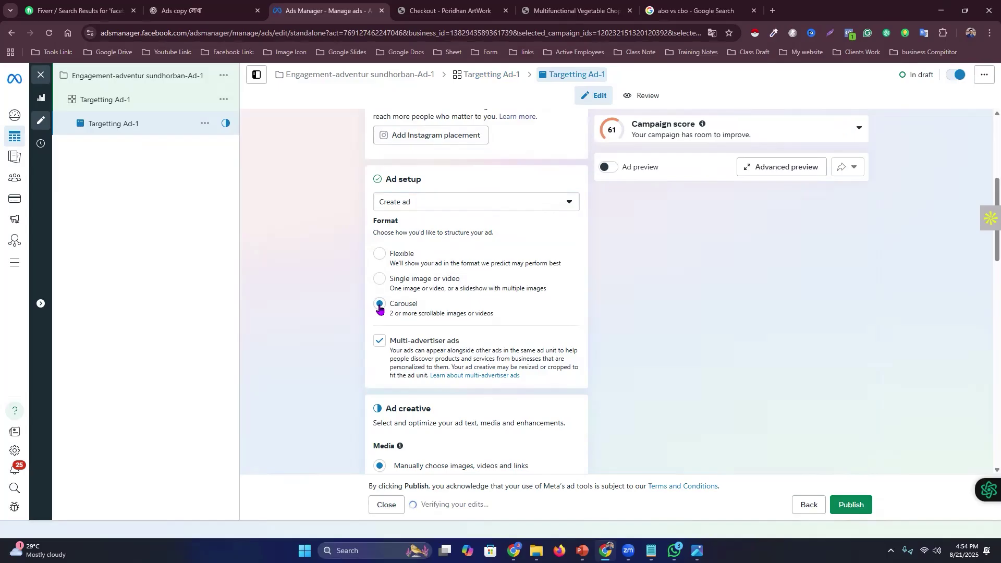
click(379, 254)
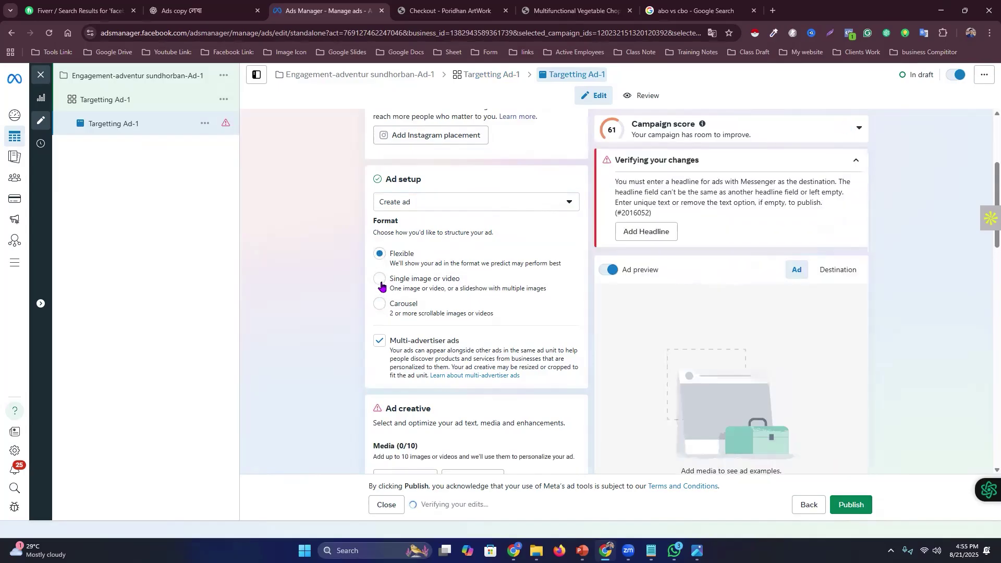
click(380, 281)
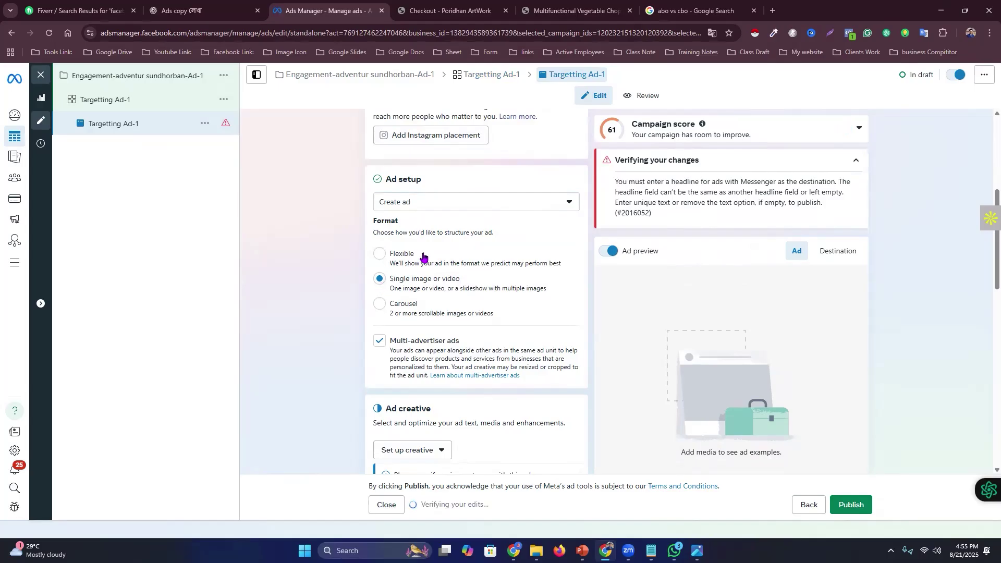
click(425, 204)
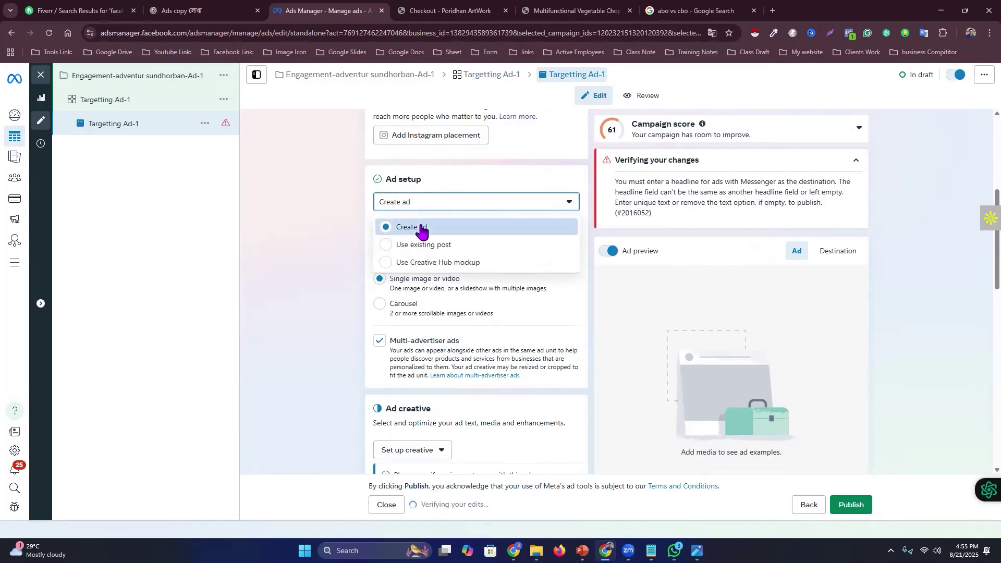
click(432, 249)
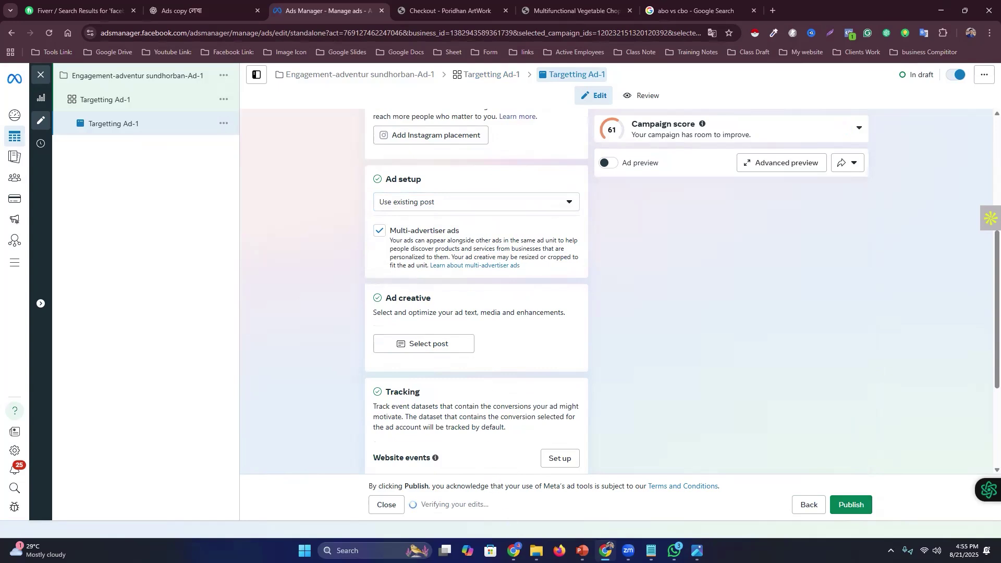
Step: Bring up the STAR Line WhatsApp chat and open its shared Adventure Sundarban Facebook post link
key(alt+Tab)
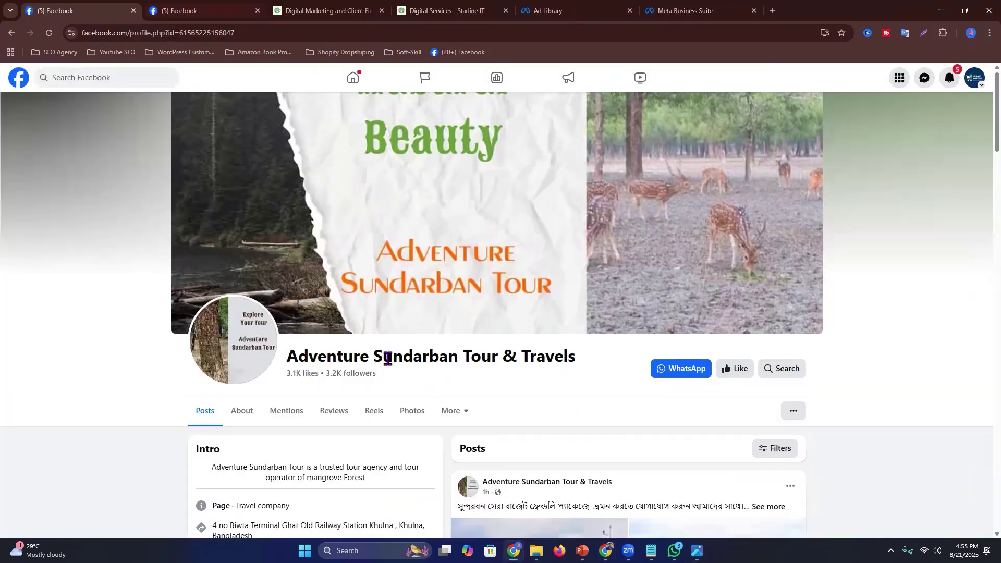
scroll(394, 402, down, 3)
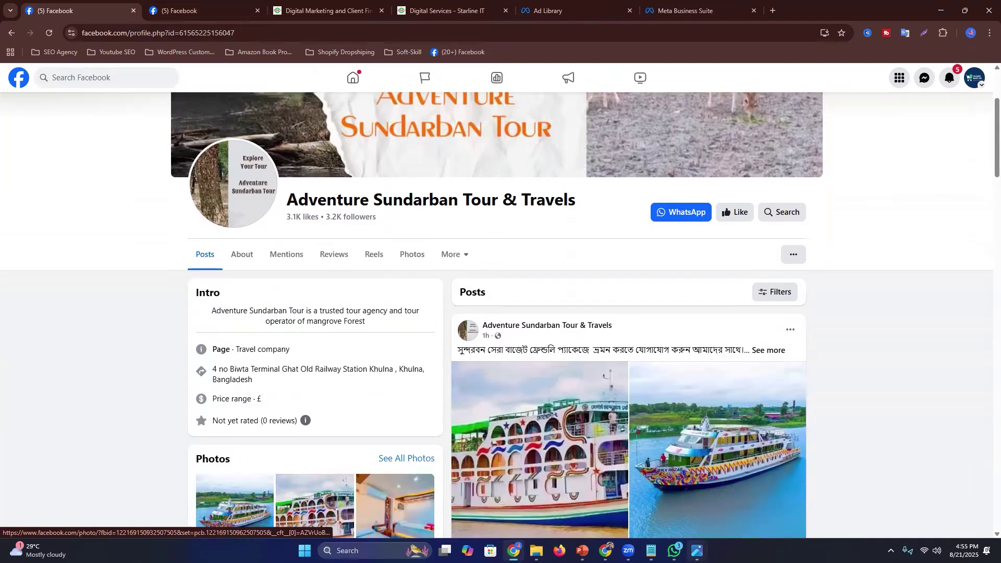
mouse_move(674, 551)
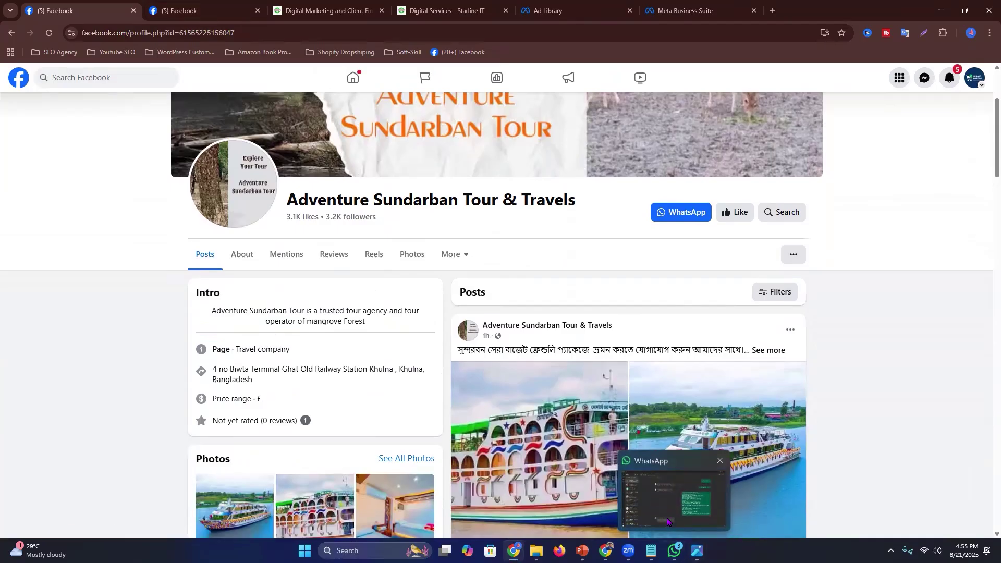
click(672, 498)
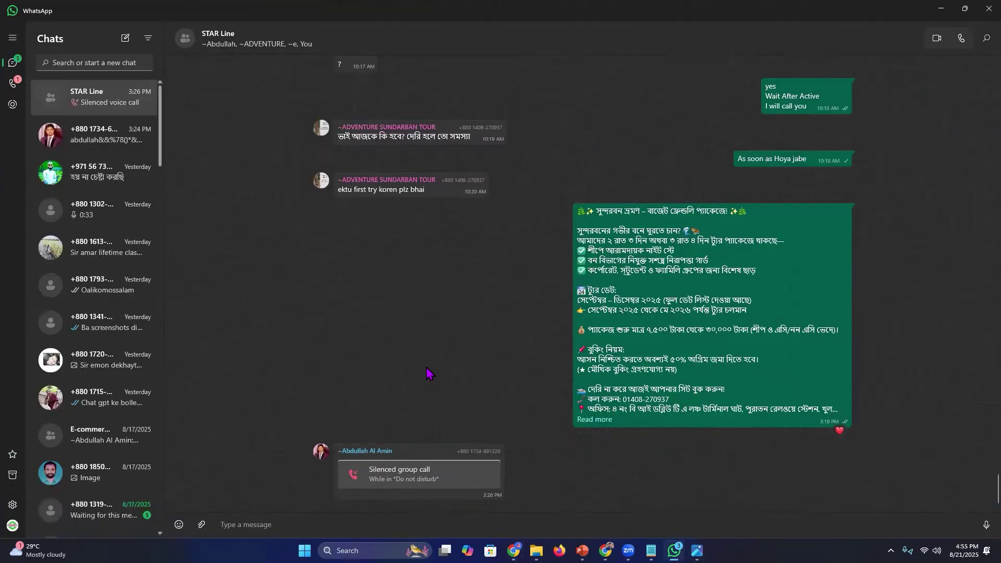
scroll(598, 444, up, 20)
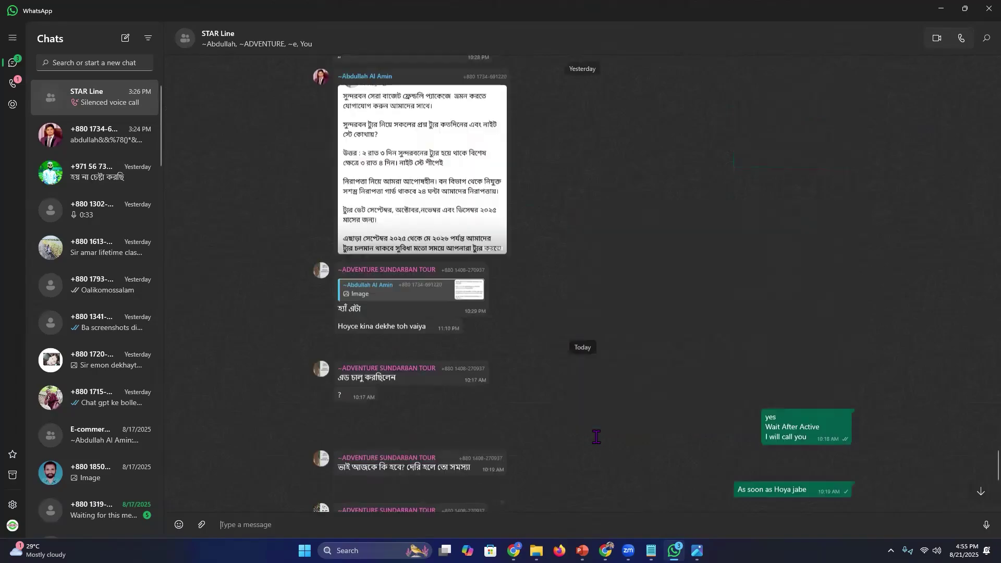
scroll(598, 443, up, 15)
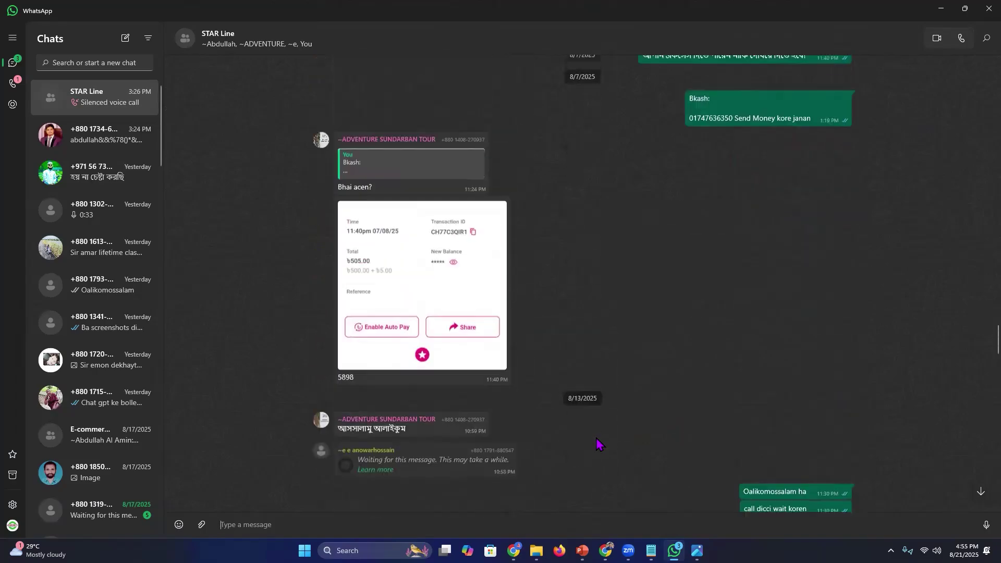
scroll(599, 443, down, 15)
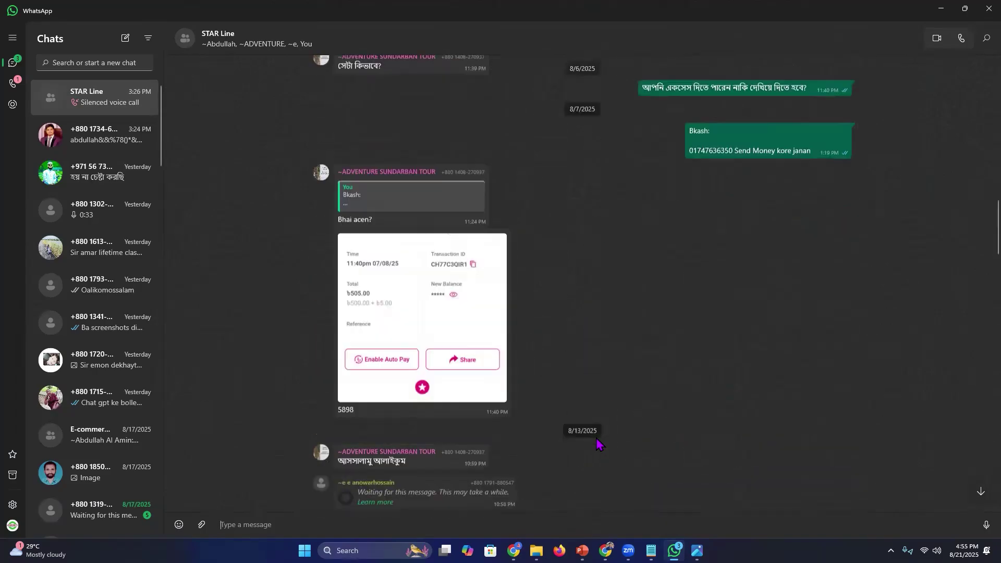
scroll(532, 417, down, 10)
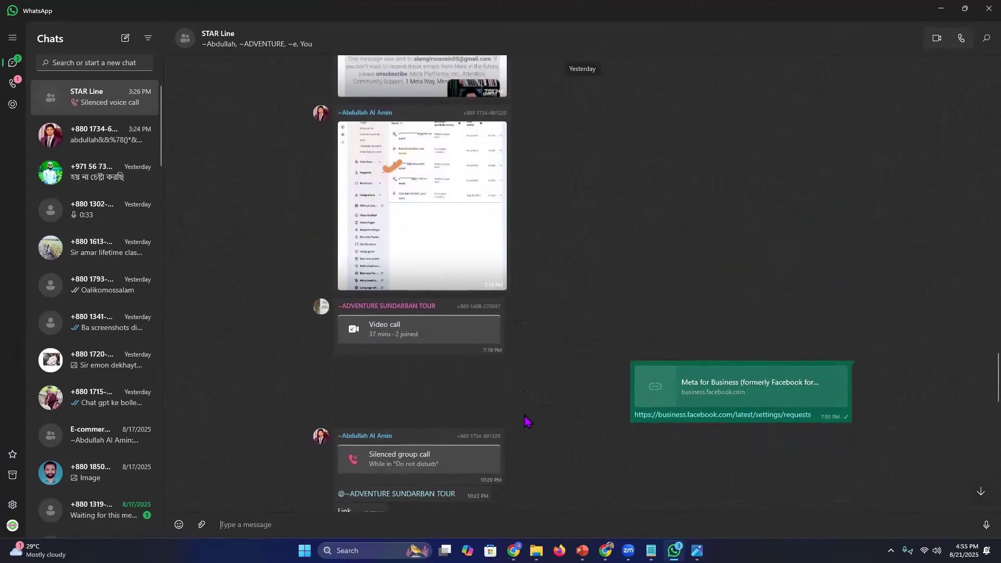
scroll(526, 397, up, 5)
scroll(526, 398, down, 10)
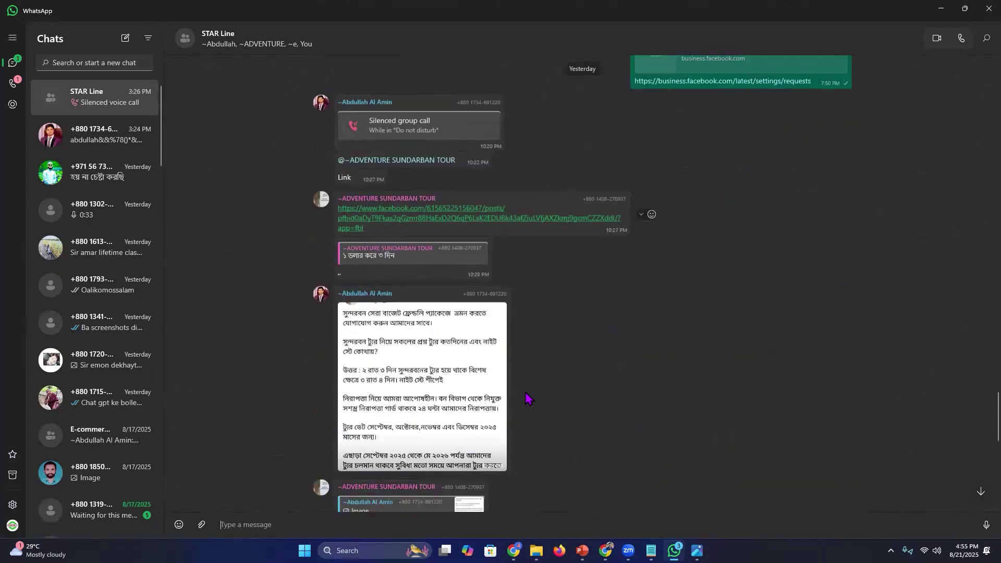
scroll(526, 398, up, 5)
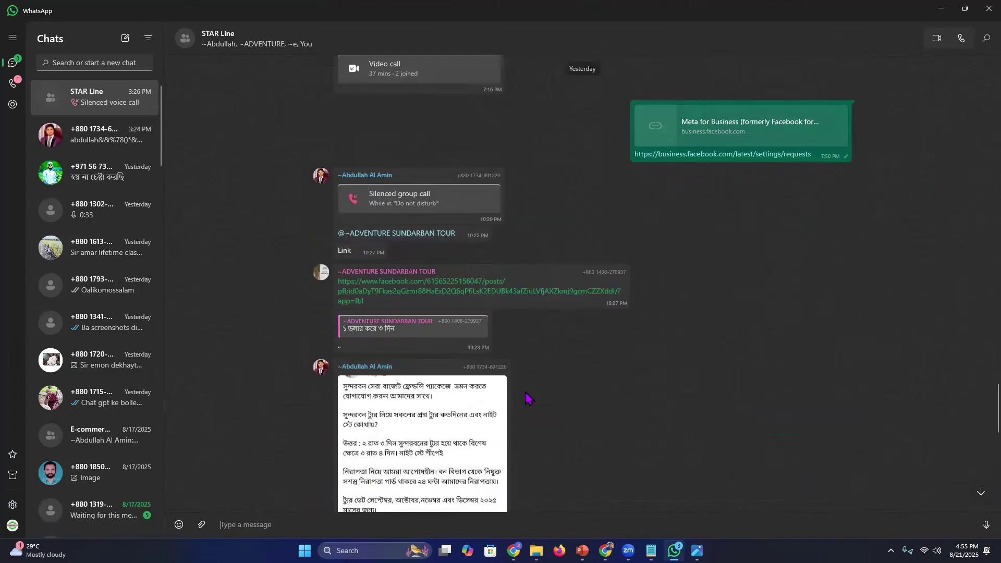
click(443, 296)
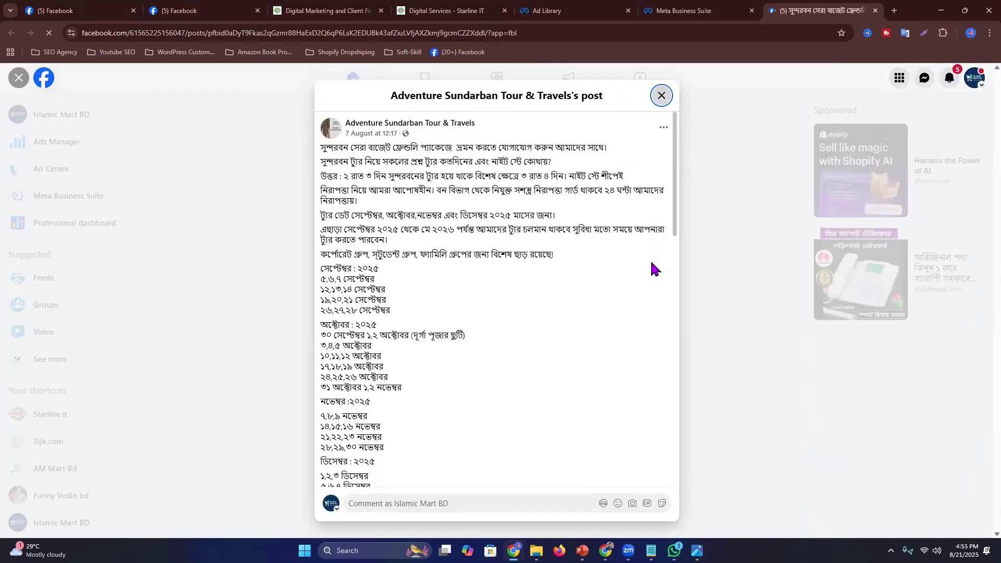
Step: Scroll through the Adventure Sundarban post to read its full Bengali description
scroll(471, 336, down, 1)
scroll(470, 333, down, 3)
scroll(470, 332, up, 4)
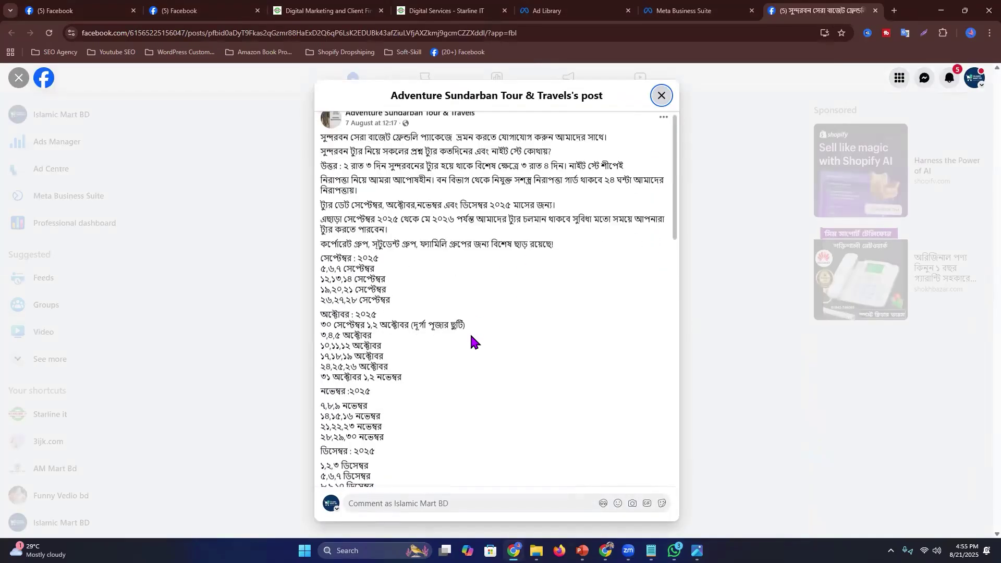
scroll(480, 332, down, 1)
scroll(490, 334, down, 7)
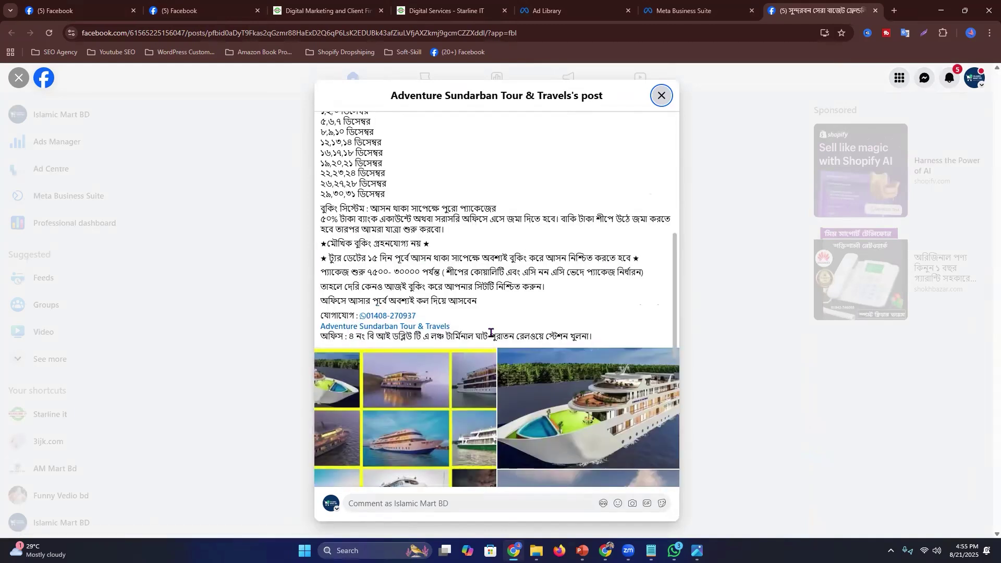
scroll(491, 333, up, 8)
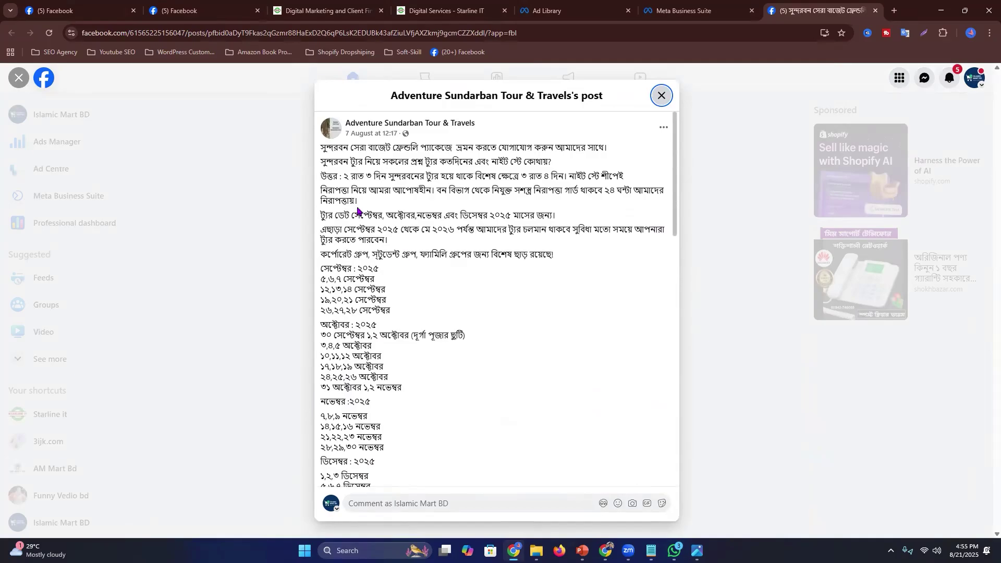
scroll(391, 354, down, 6)
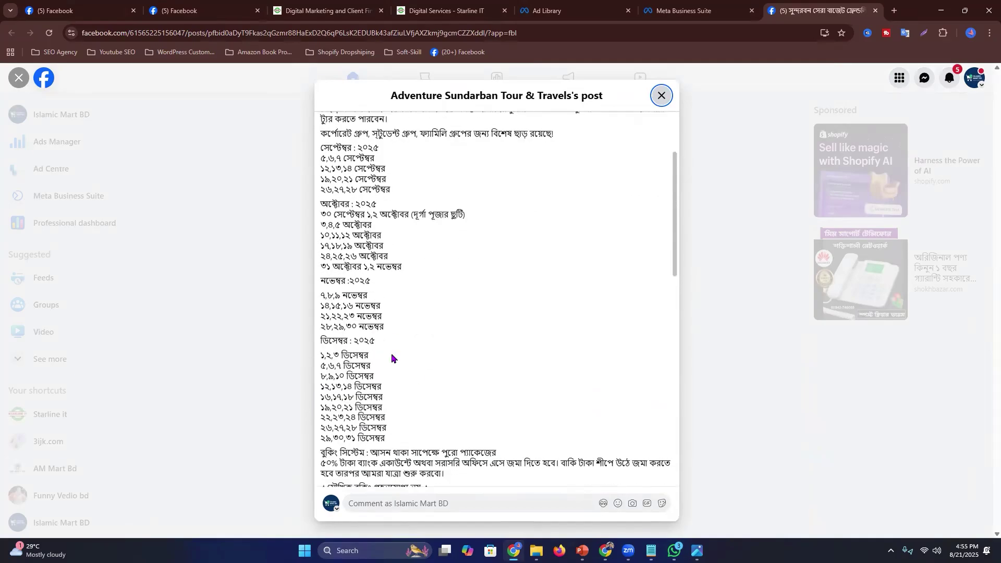
scroll(392, 358, down, 3)
scroll(392, 358, up, 9)
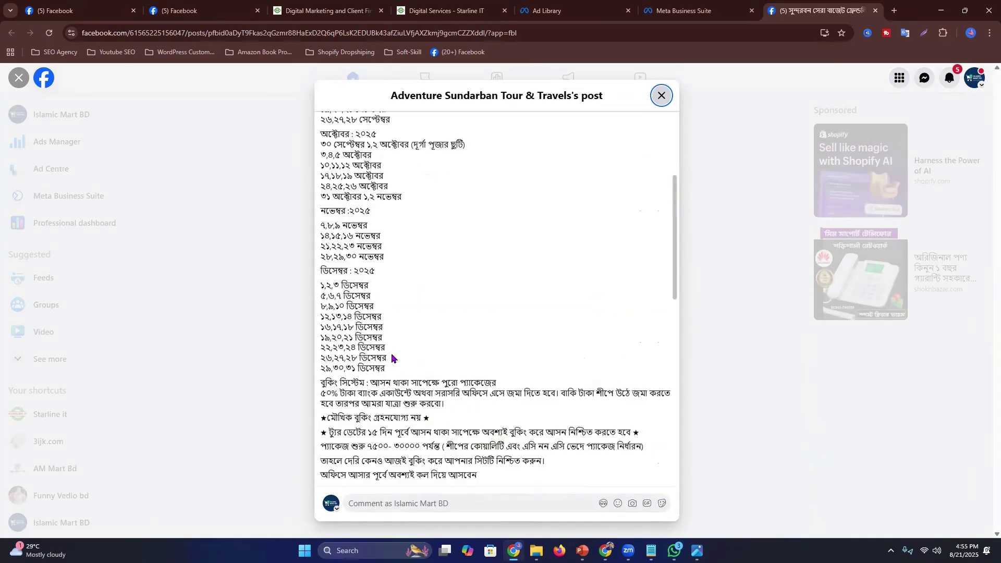
scroll(394, 359, up, 1)
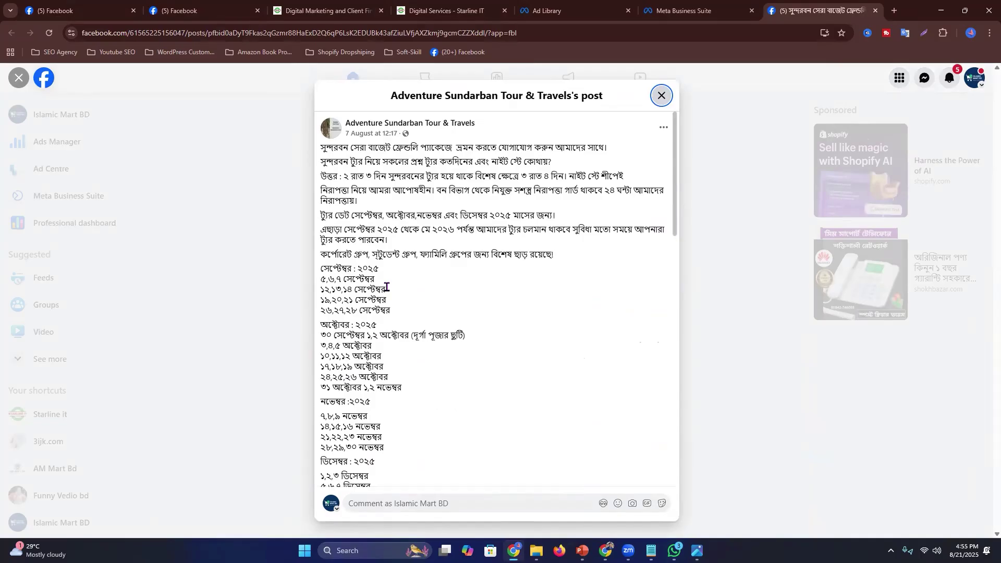
scroll(386, 287, down, 10)
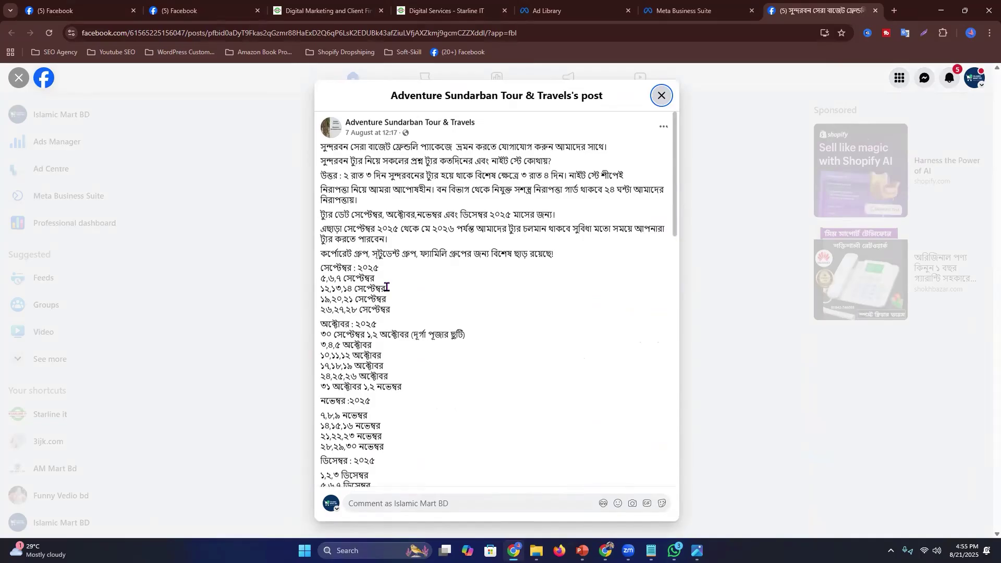
scroll(535, 313, up, 1)
Step: Select the entire tour post text and copy it
drag(599, 340, 325, 144)
scroll(477, 284, up, 9)
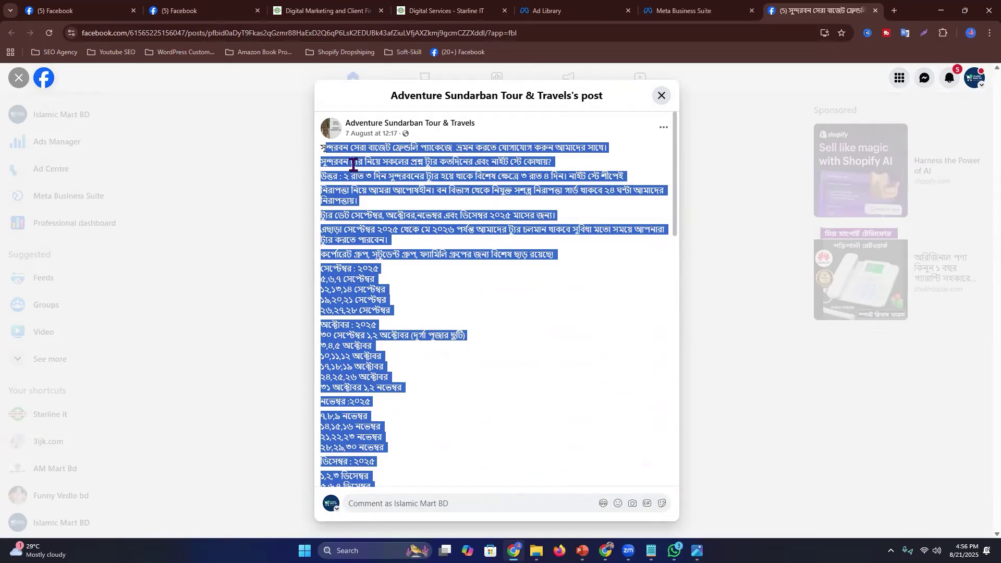
drag(322, 144, 615, 396)
scroll(436, 408, down, 5)
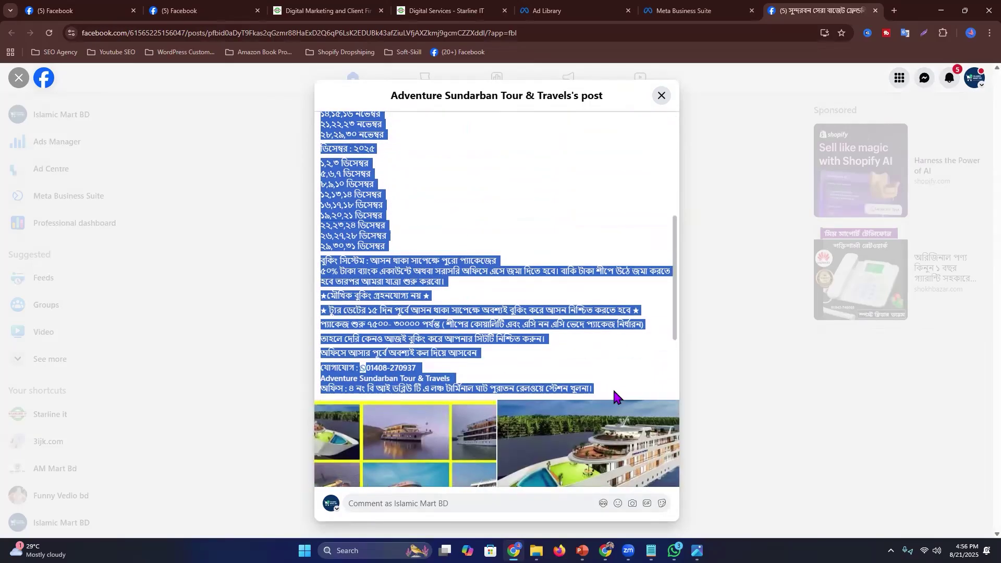
right_click(395, 323)
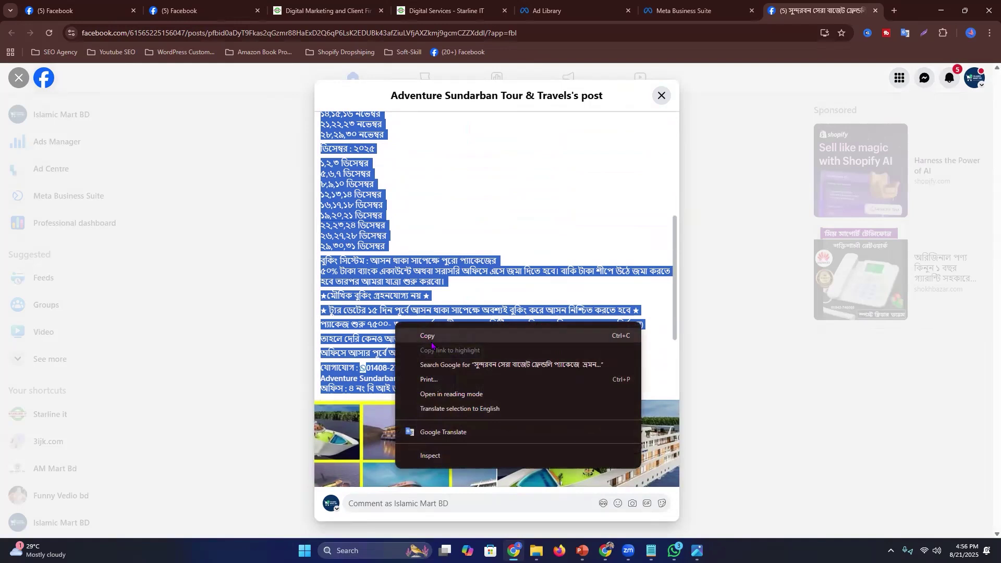
click(431, 334)
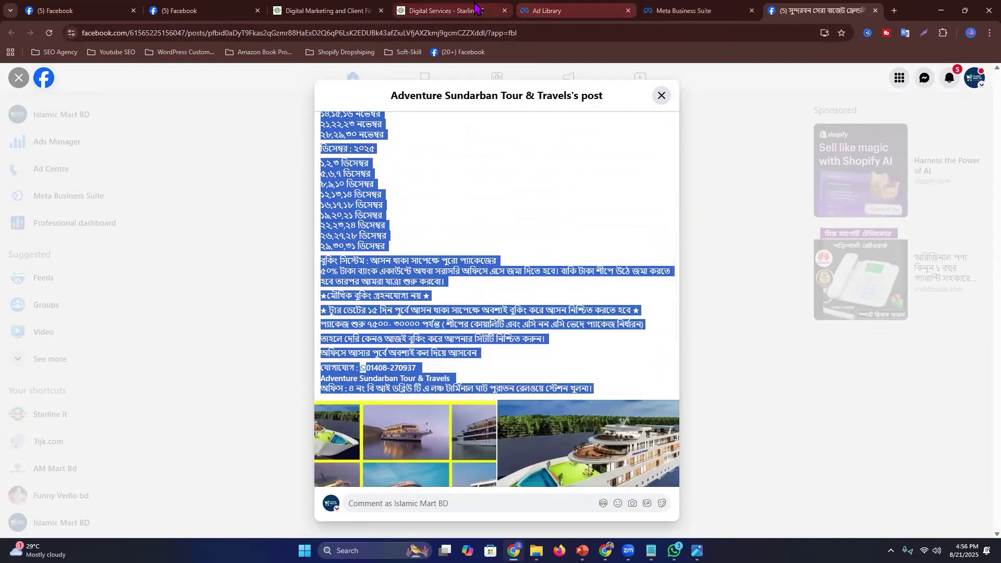
Step: Open ChatGPT in a new tab, paste the tour post and ask it to 'sajiya likho'
click(894, 10)
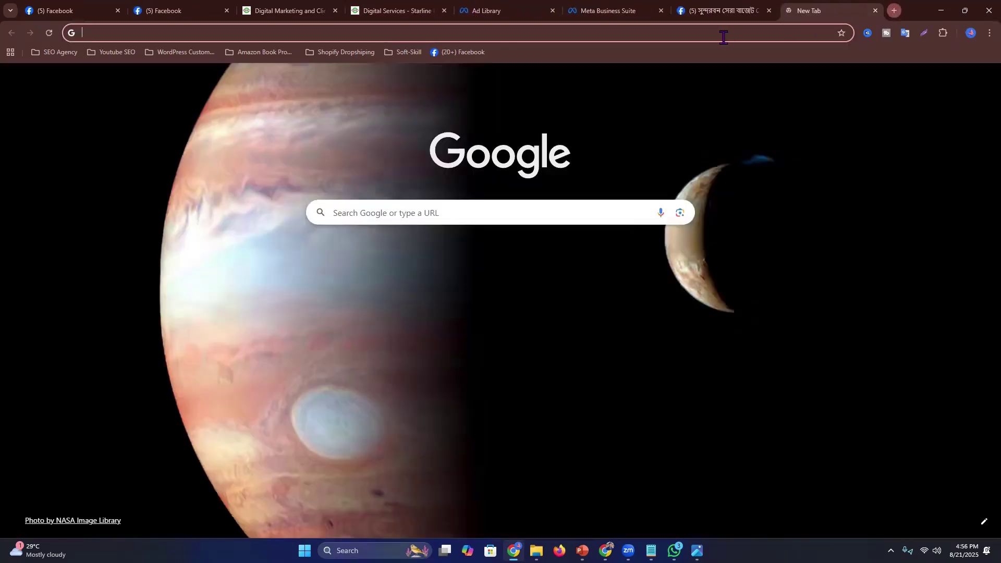
text(c)
key(Return)
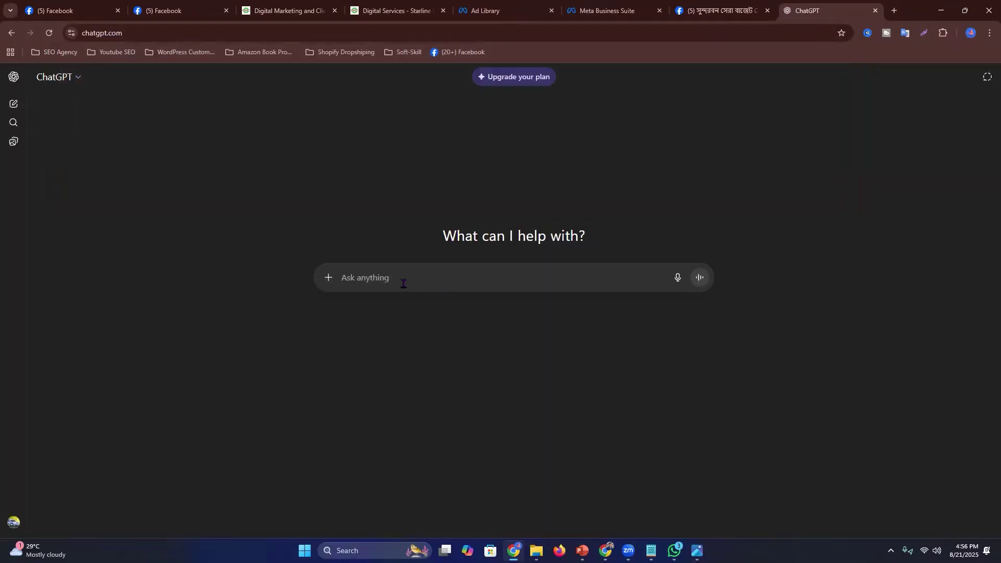
key(ctrl+v)
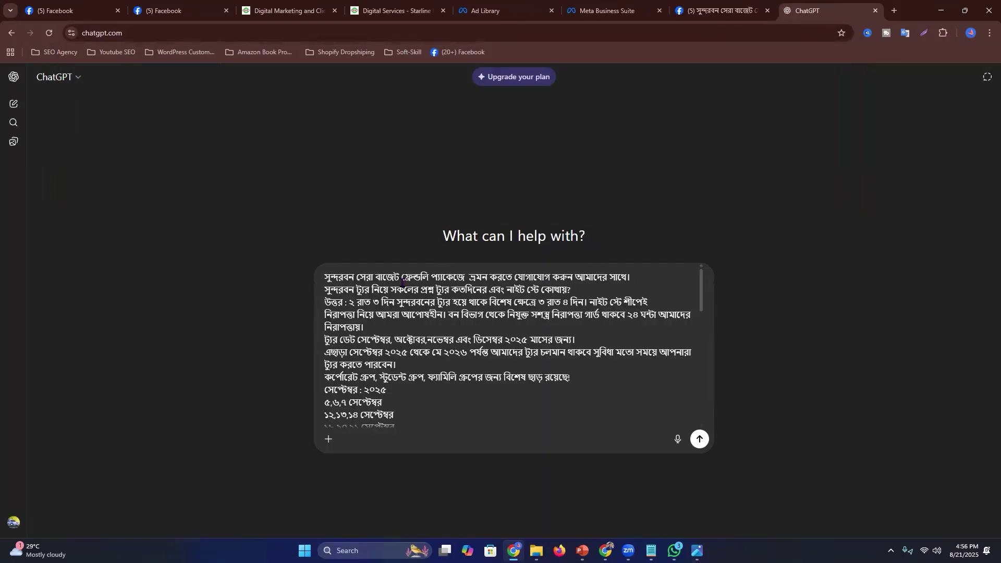
scroll(404, 334, down, 10)
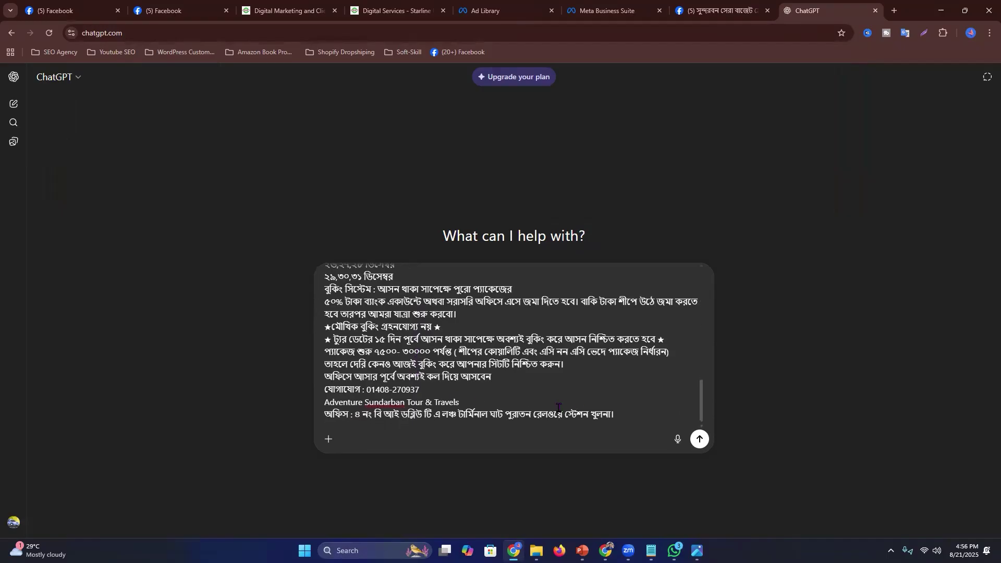
scroll(624, 415, up, 10)
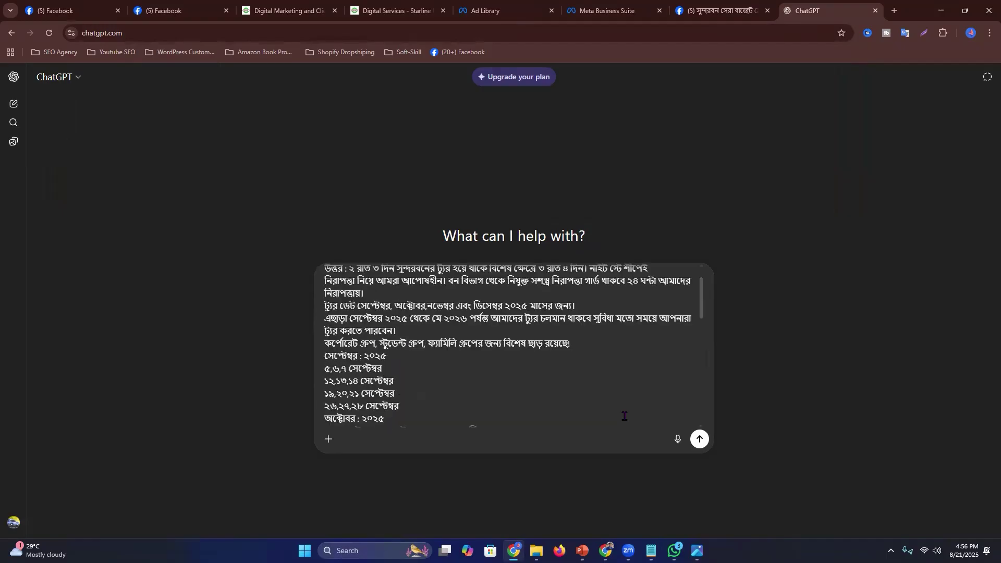
scroll(624, 416, down, 10)
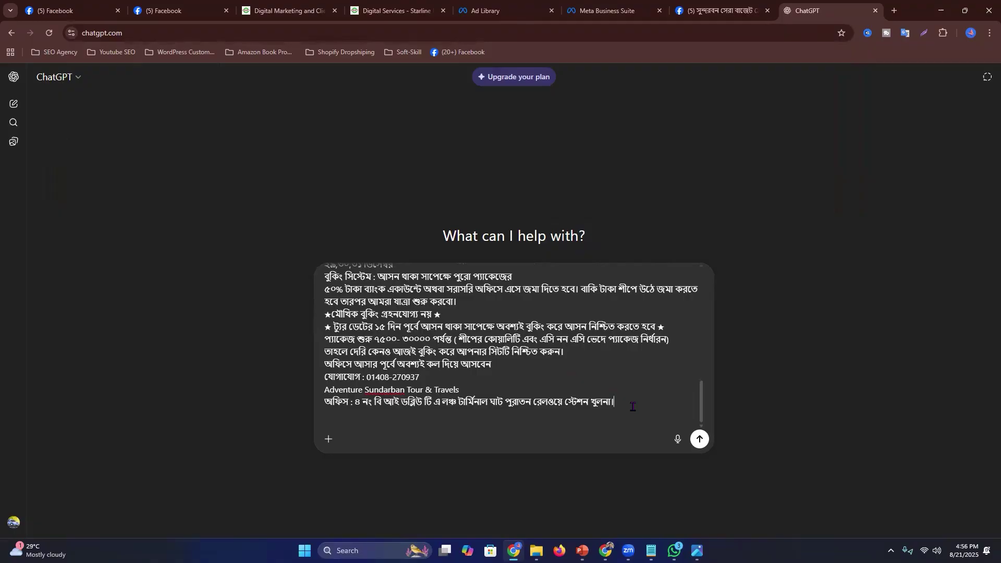
key(shift+Return)
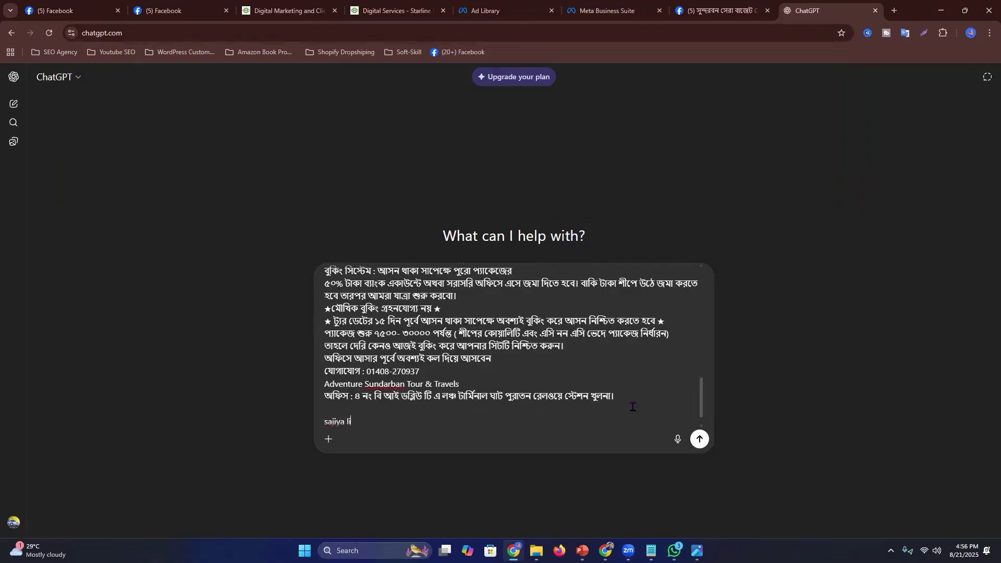
text(sajiya likho)
key(Return)
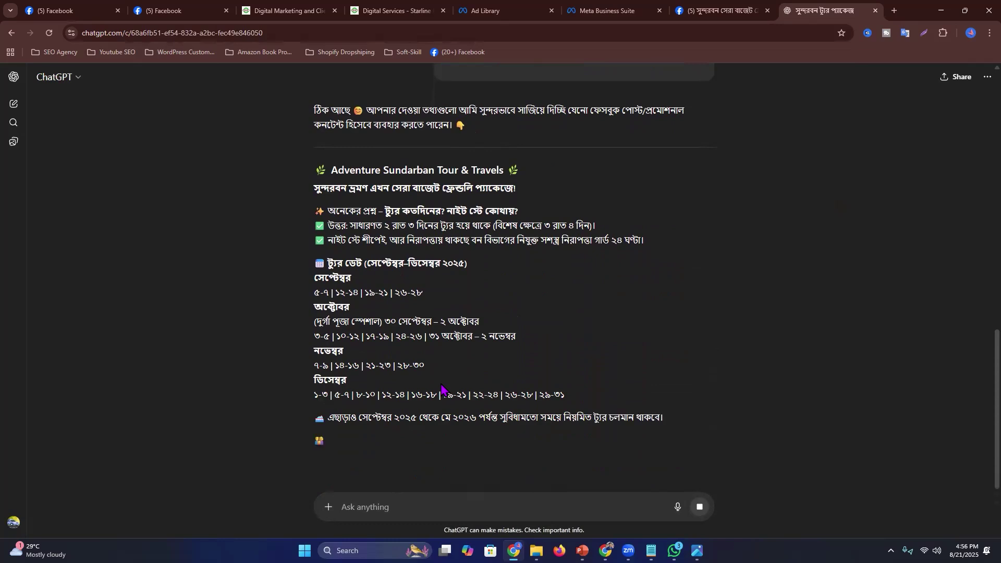
Step: Review ChatGPT's polished tour copy, then return to the Facebook page tab
scroll(441, 388, down, 5)
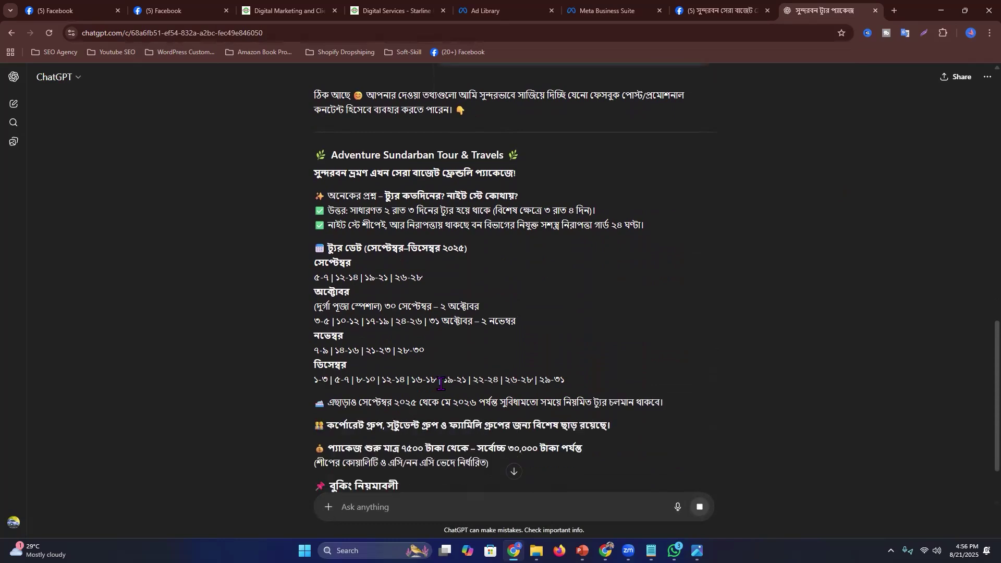
scroll(441, 387, up, 10)
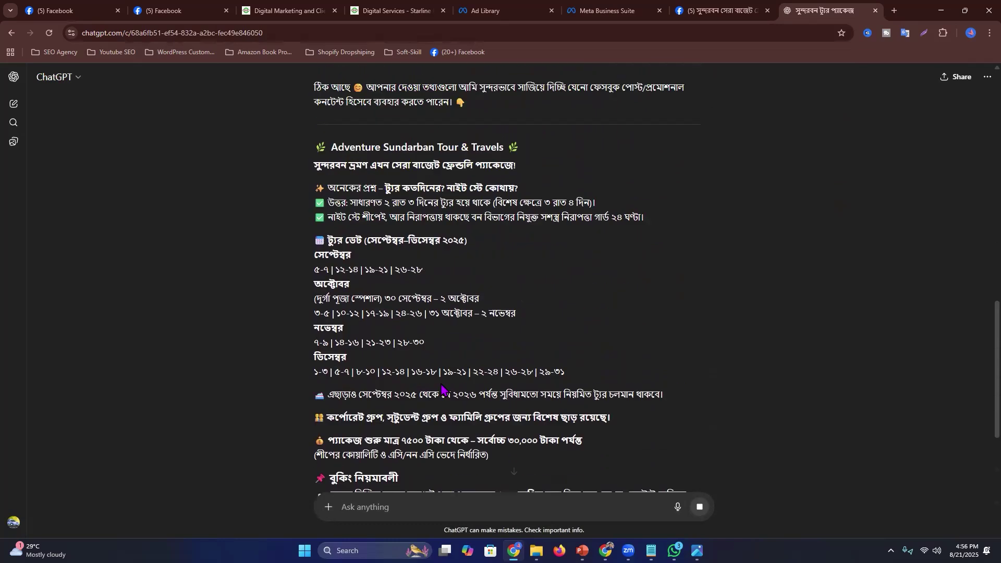
scroll(442, 391, down, 6)
scroll(441, 388, down, 8)
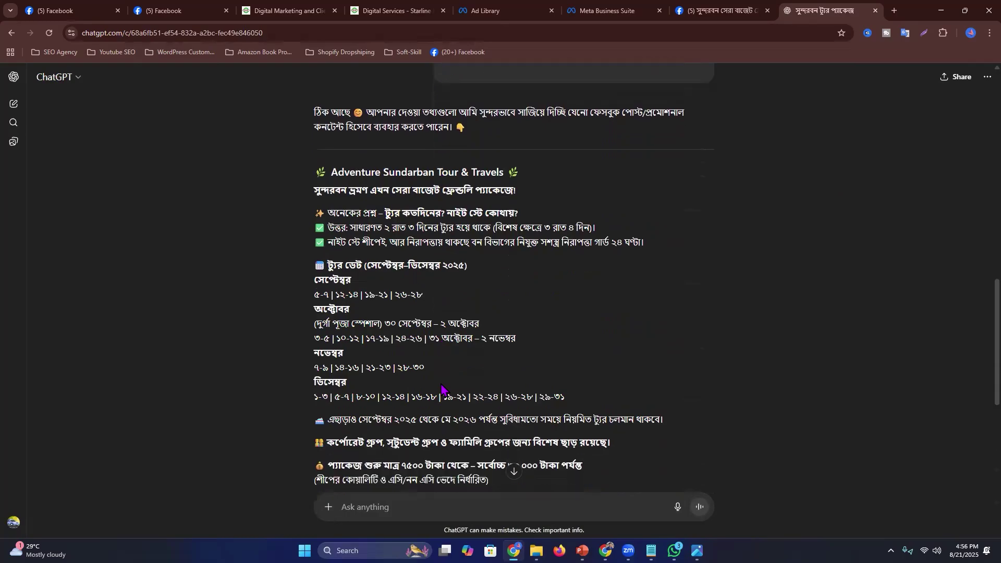
scroll(441, 388, up, 4)
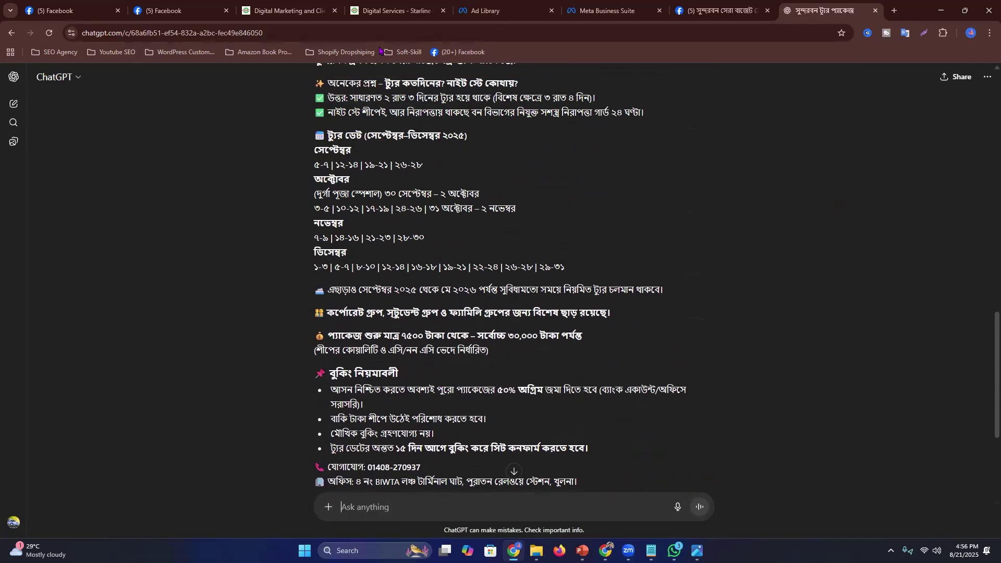
click(383, 11)
Step: Look over the original tour post in the other Facebook tab and browser window
click(74, 5)
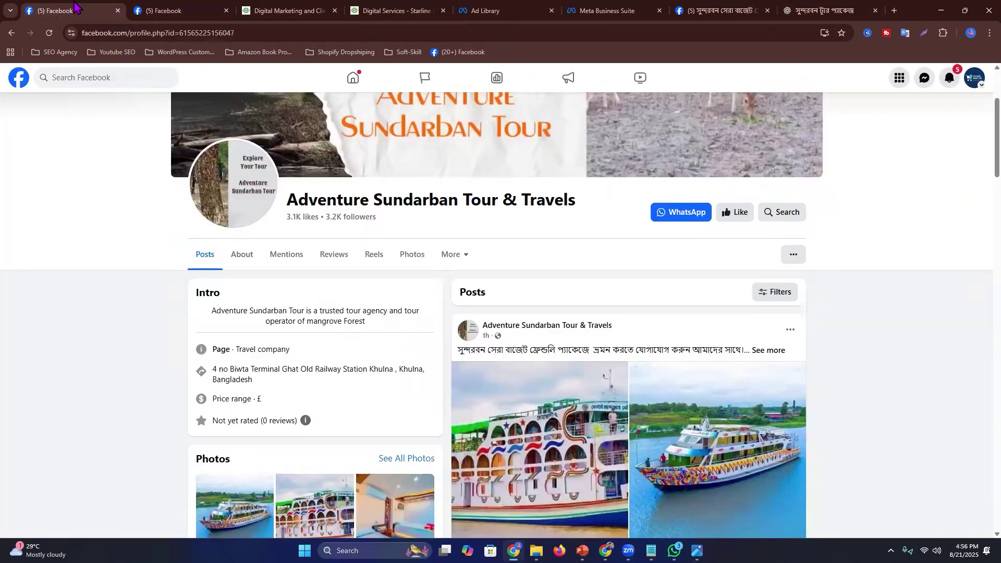
click(180, 8)
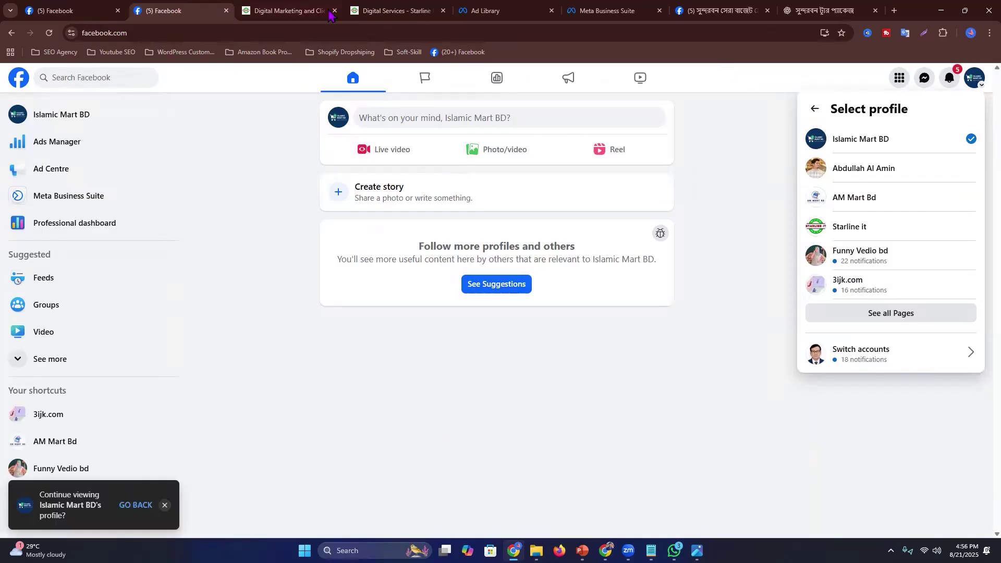
click(719, 11)
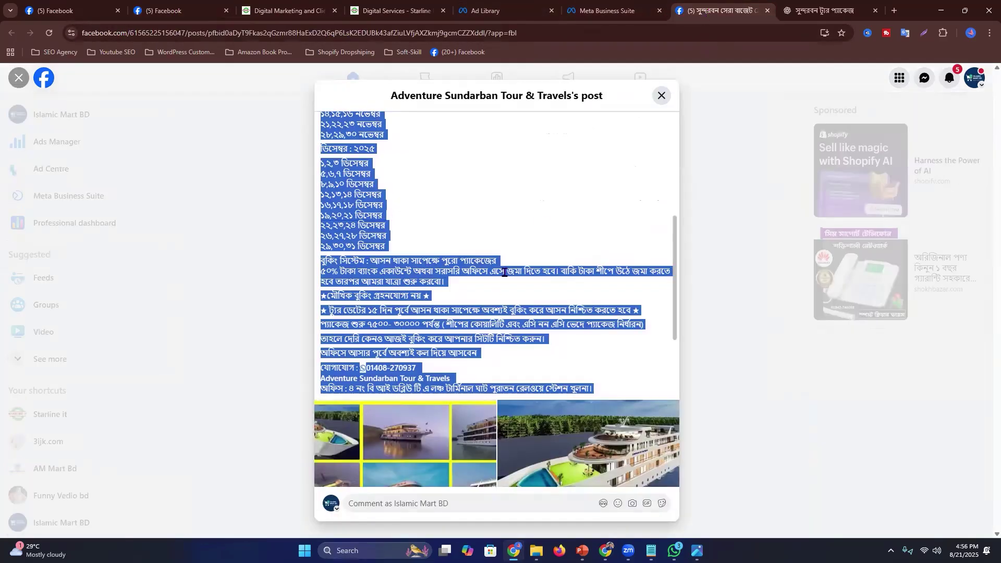
click(525, 171)
mouse_move(605, 551)
click(605, 505)
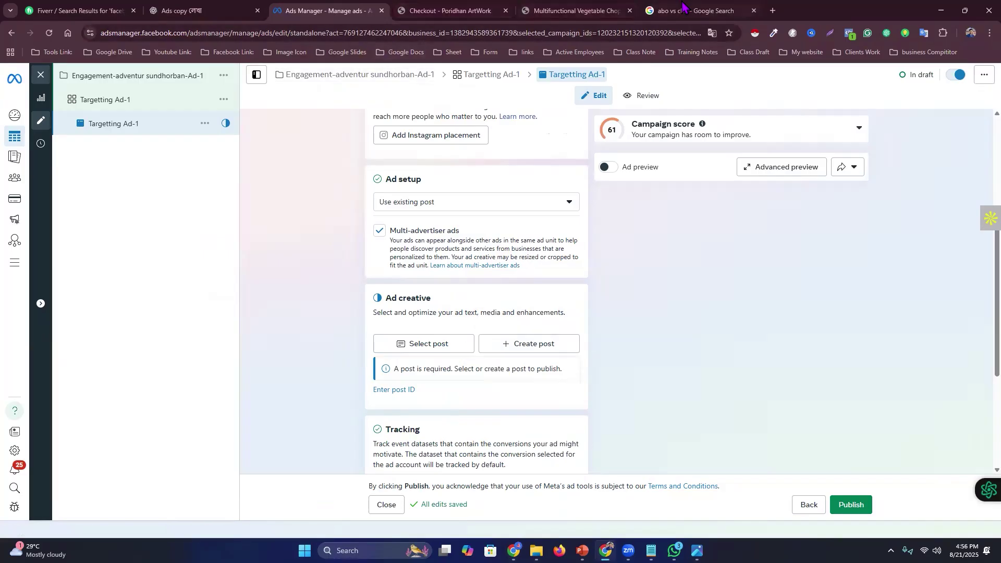
Step: Load business.facebook.com in a new tab and switch to Adventure Sundarban Tour & Travels
click(772, 10)
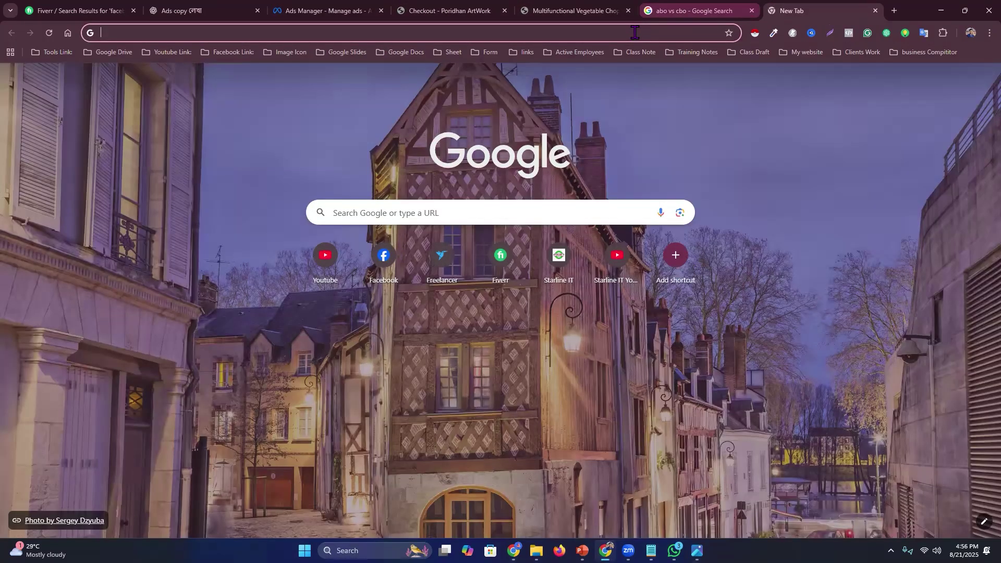
text(b)
key(Return)
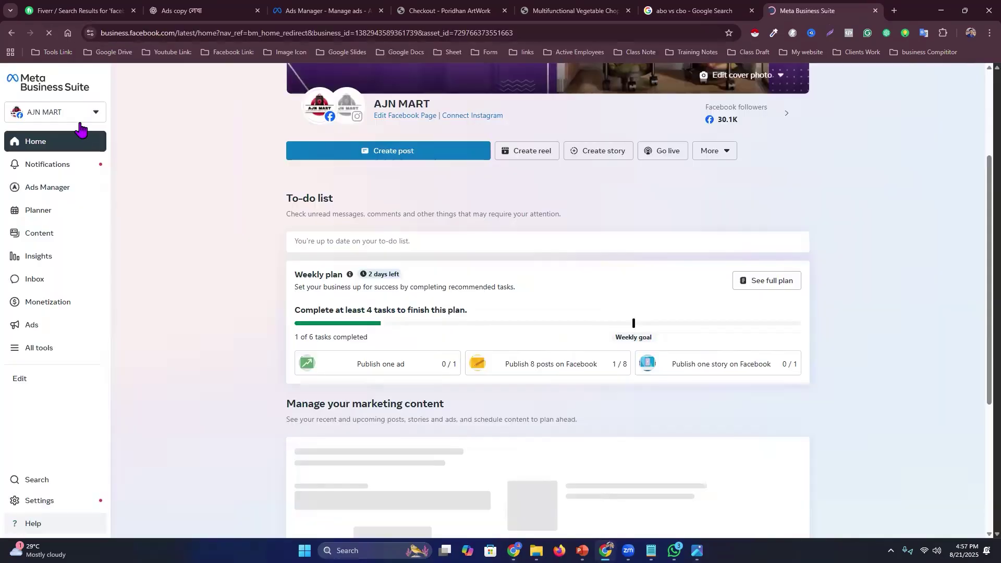
click(83, 114)
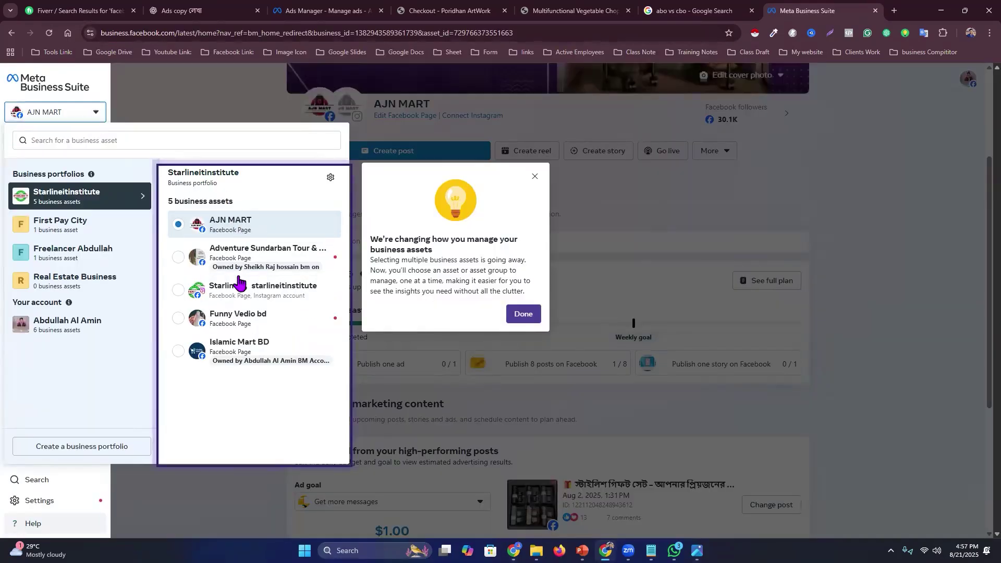
click(225, 267)
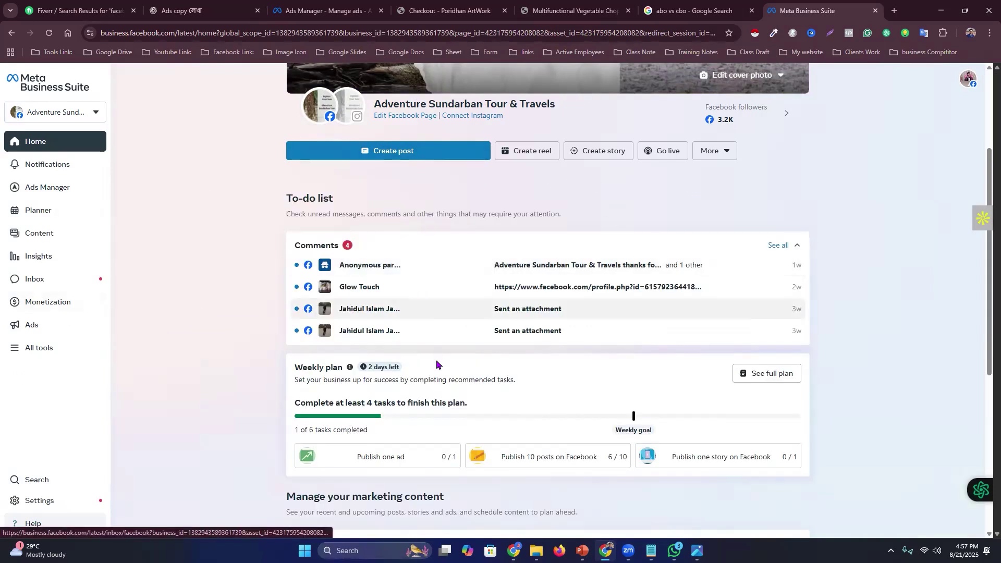
Step: Open the page's Content list of published posts
scroll(423, 436, up, 1)
scroll(424, 455, down, 5)
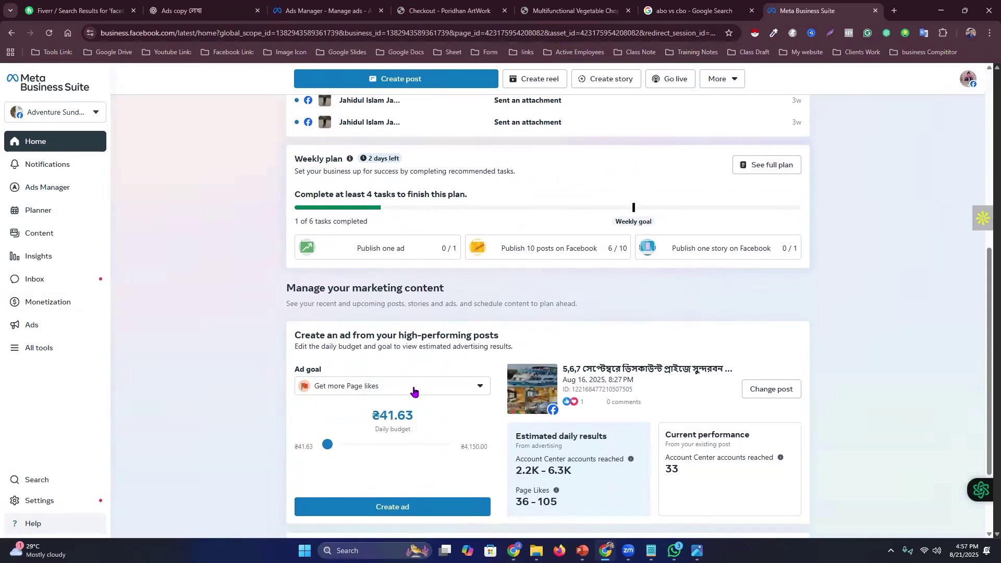
scroll(418, 396, down, 2)
scroll(447, 373, up, 7)
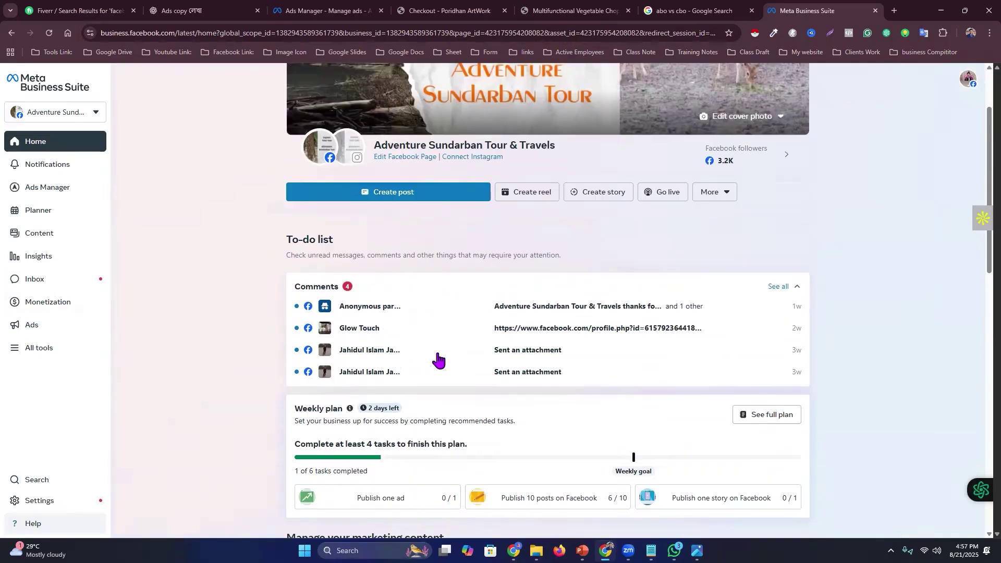
scroll(438, 360, up, 2)
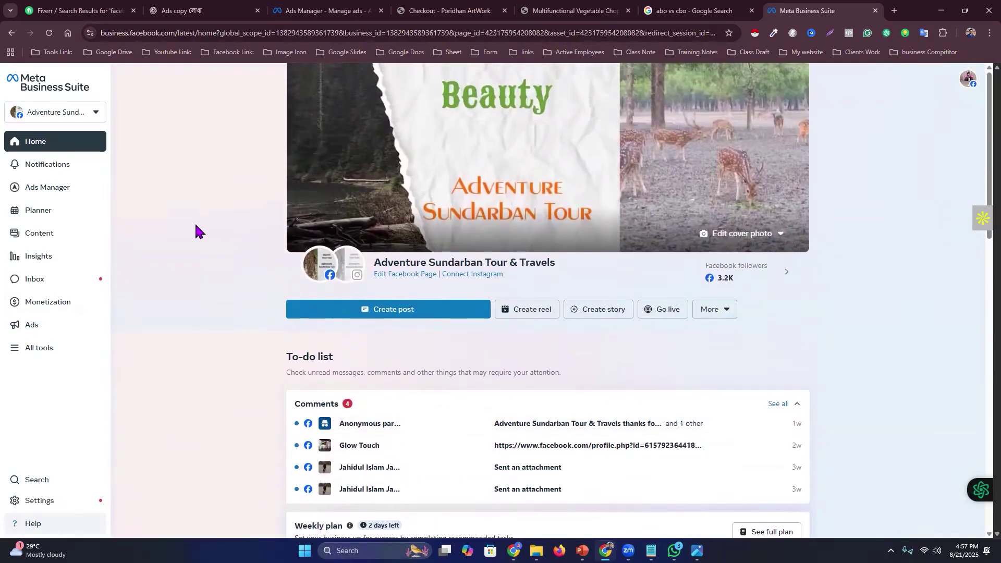
click(38, 233)
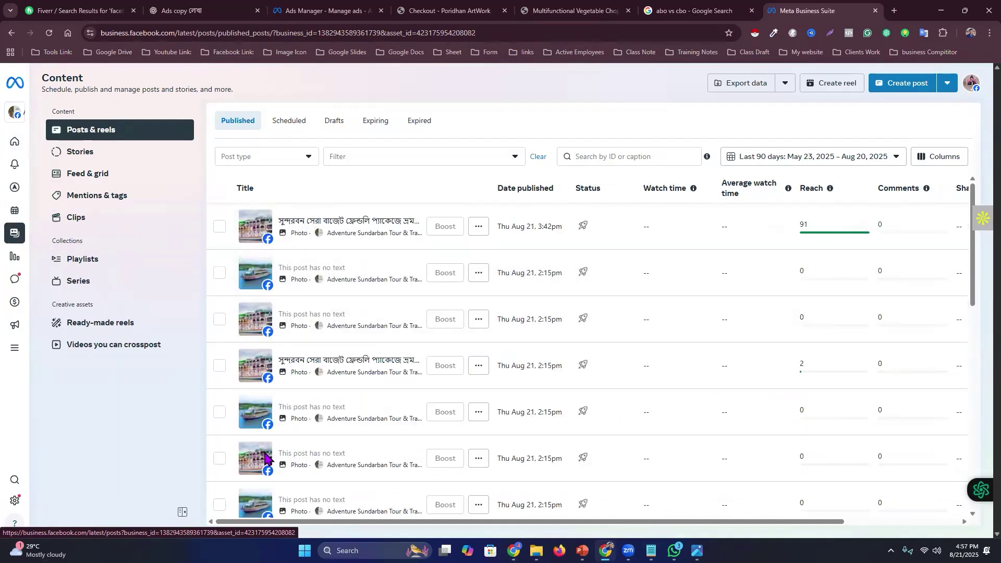
Step: Scroll the published posts while checking the original Facebook post to identify it
scroll(644, 339, down, 5)
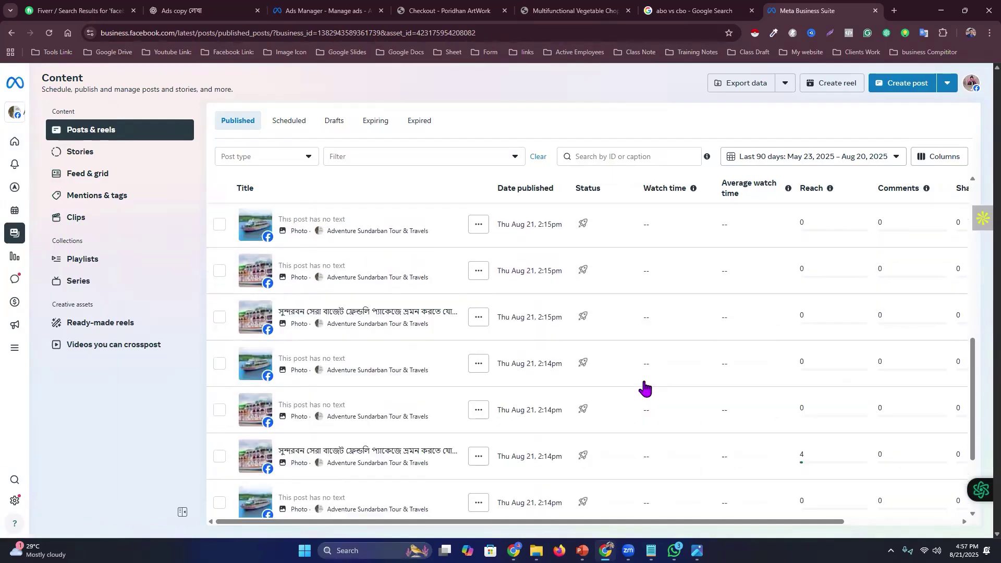
scroll(561, 410, down, 5)
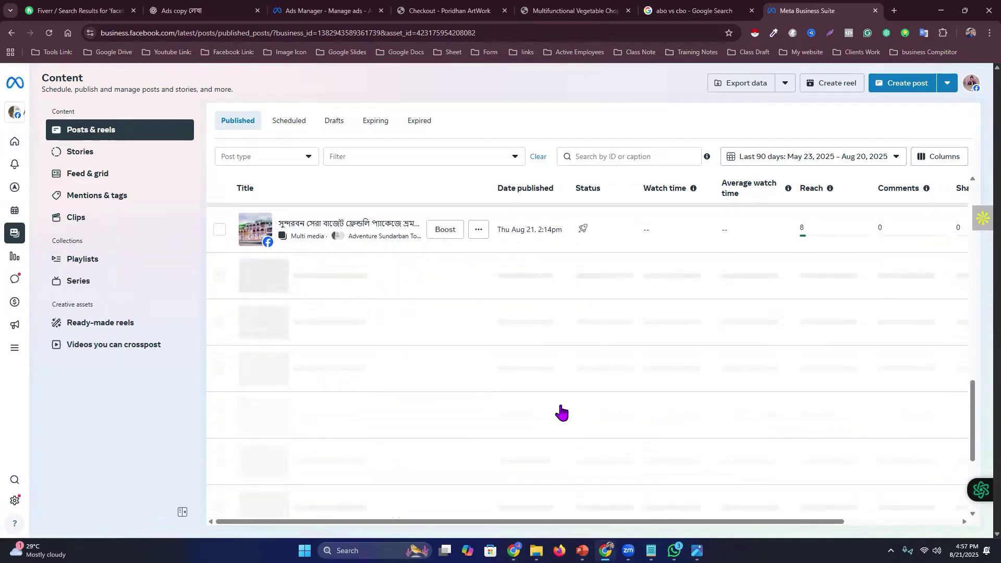
scroll(561, 411, down, 5)
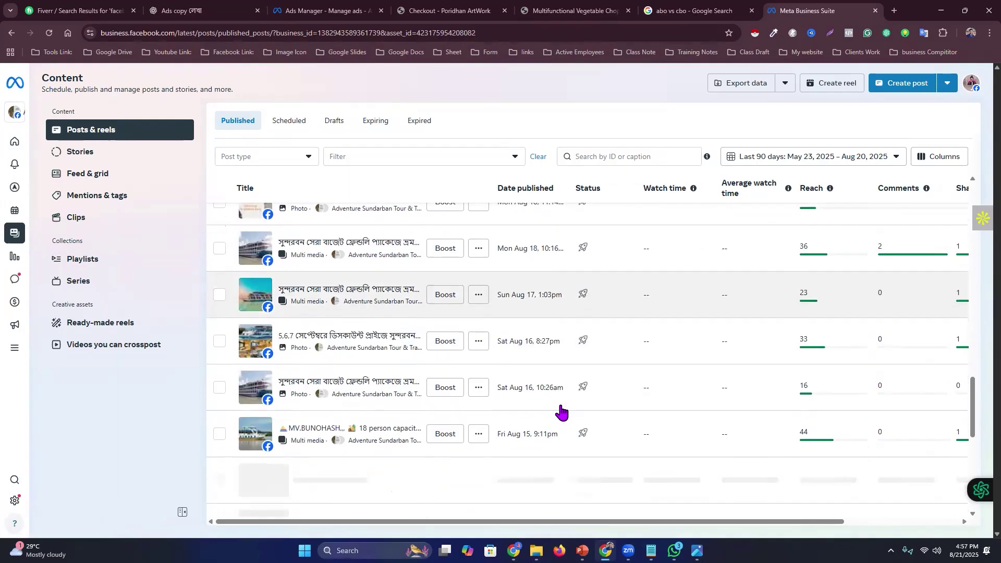
scroll(561, 411, down, 5)
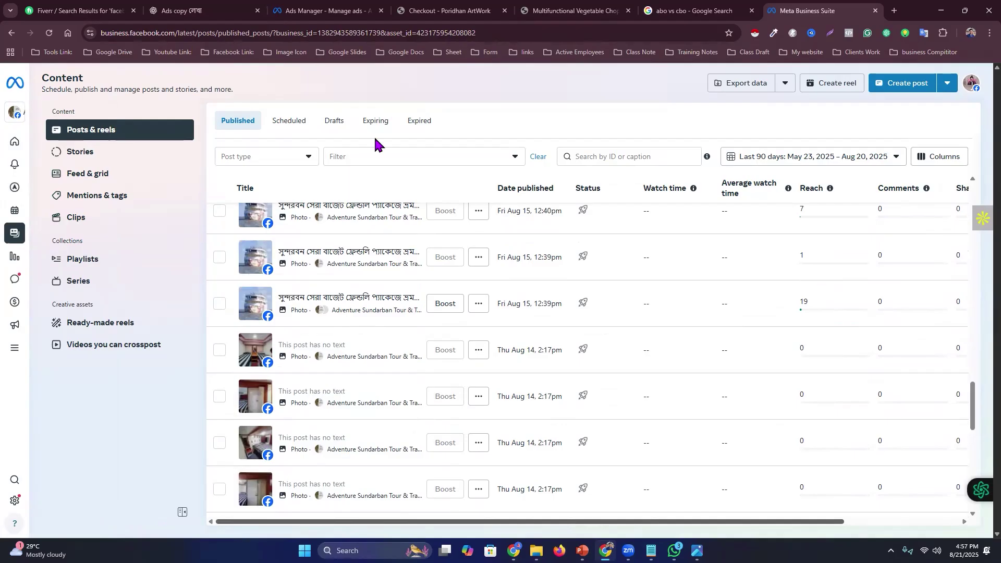
key(alt+Tab)
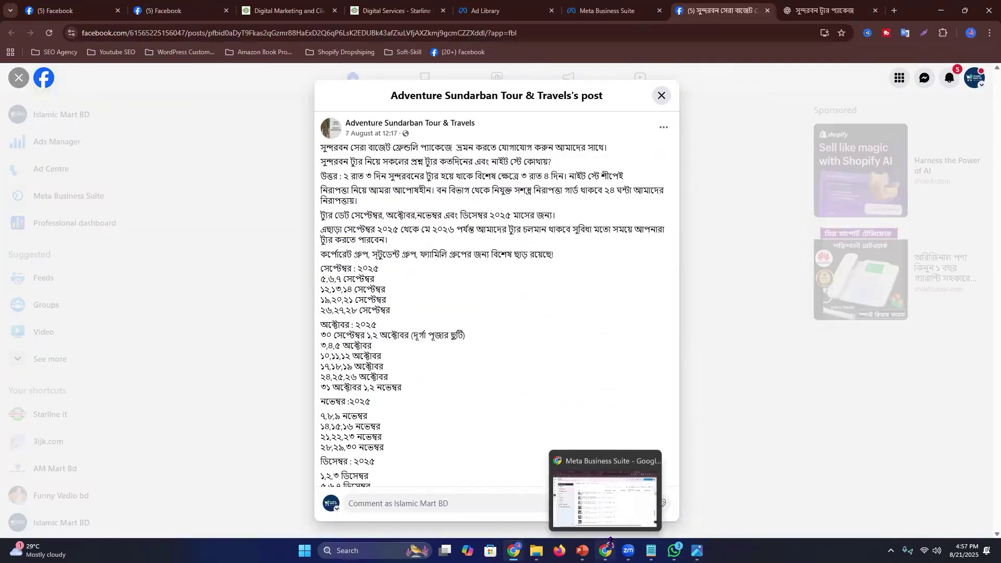
click(609, 548)
Step: Scroll the published list down to the Thu Aug 7 tour post
scroll(405, 351, down, 3)
scroll(615, 396, down, 10)
scroll(612, 401, down, 3)
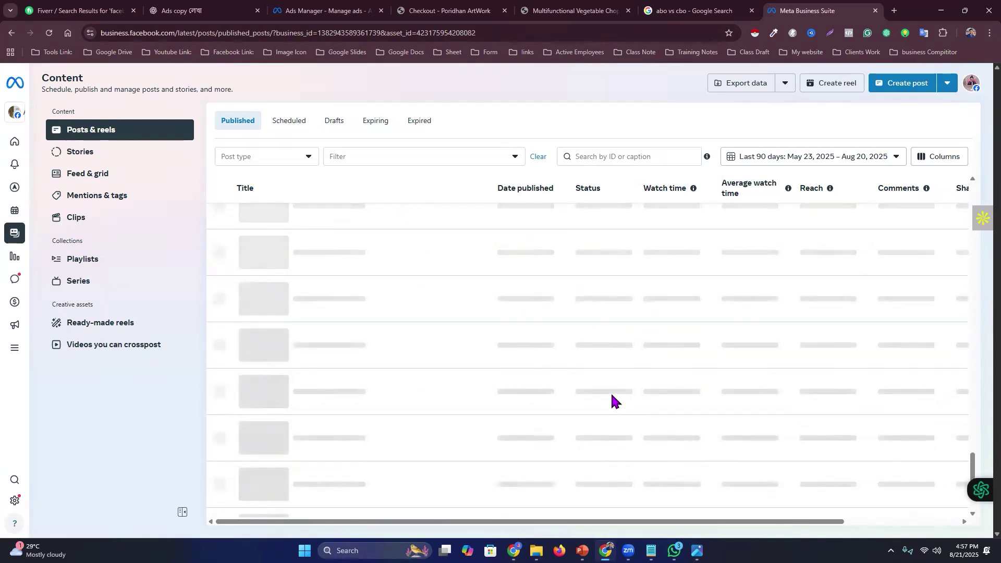
scroll(613, 397, down, 7)
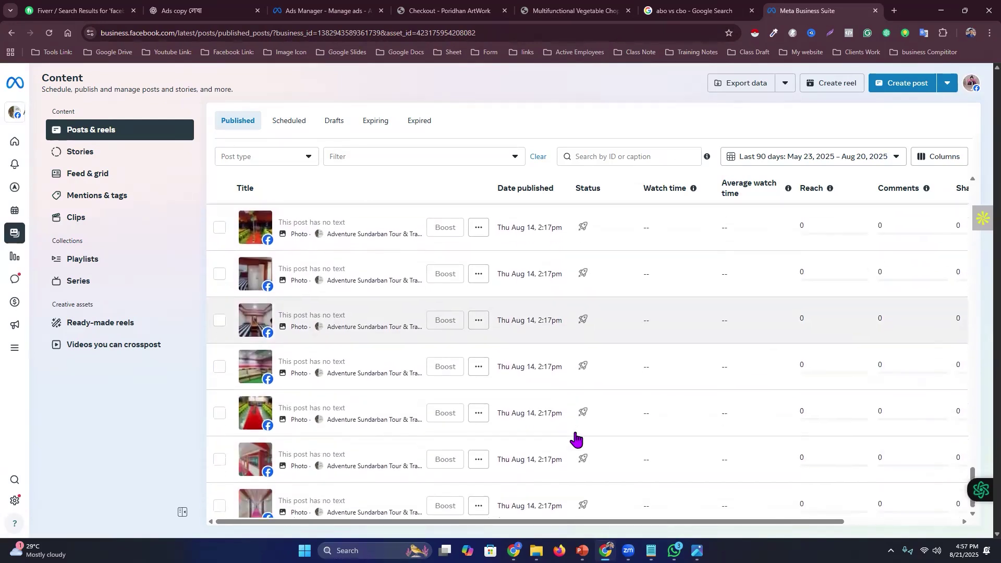
scroll(579, 441, down, 5)
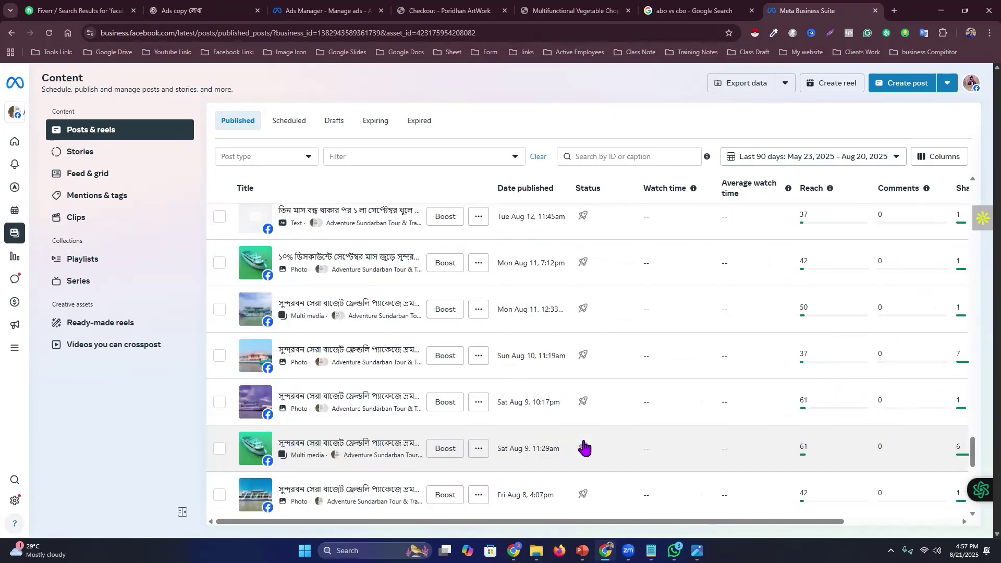
scroll(584, 447, down, 2)
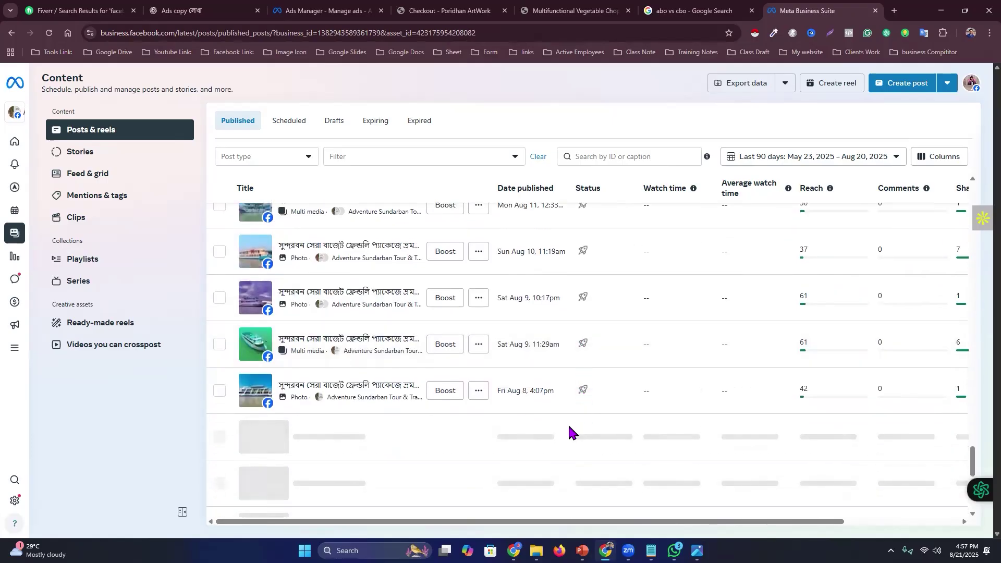
scroll(570, 432, down, 6)
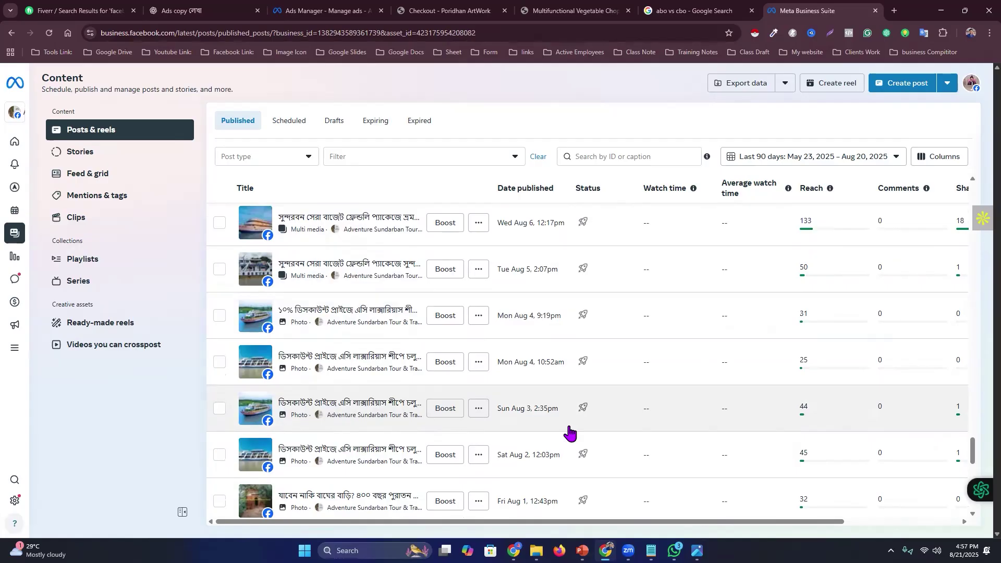
scroll(570, 431, up, 3)
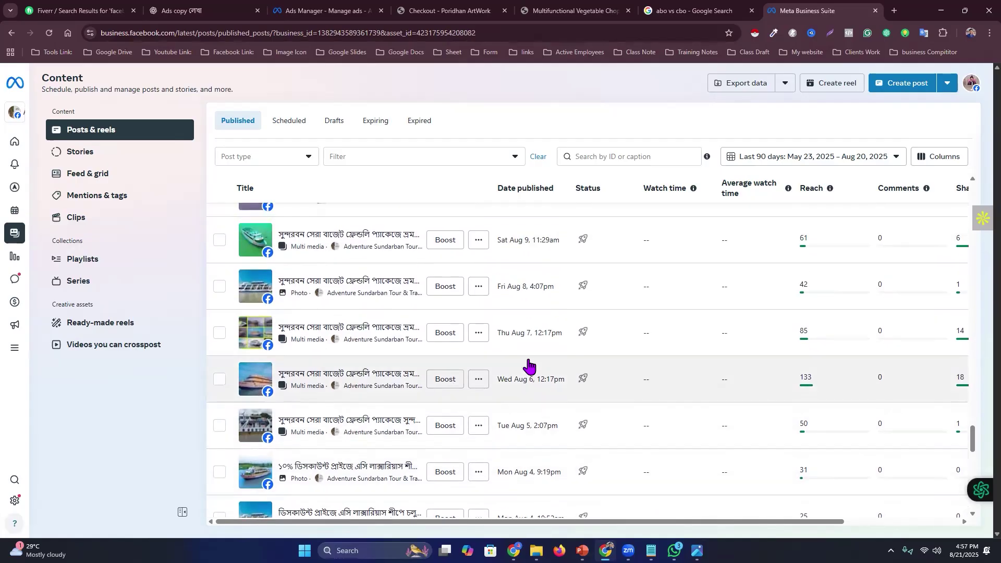
Step: Choose Manage post > Edit post from the Aug 7 post's ••• menu
click(479, 333)
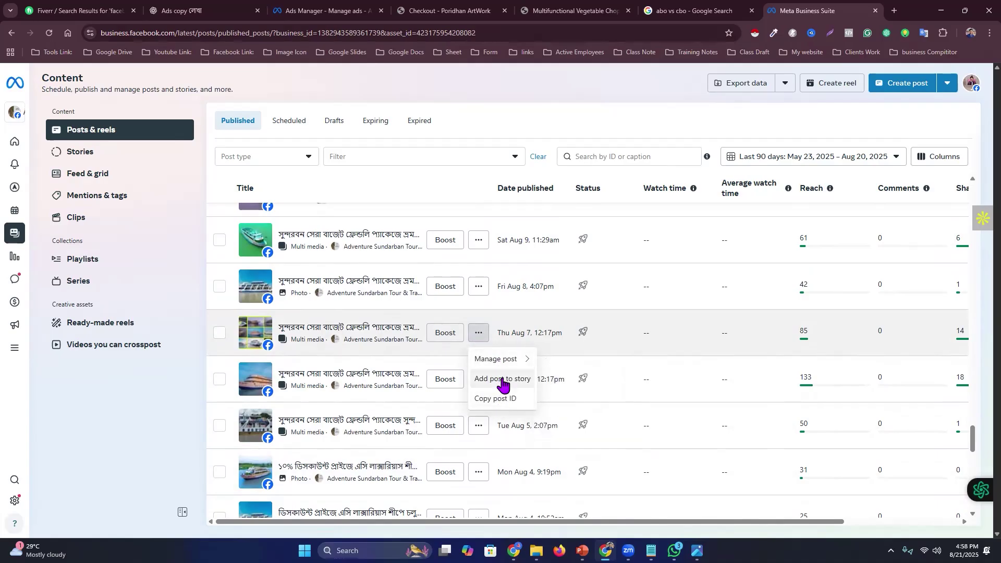
mouse_move(517, 360)
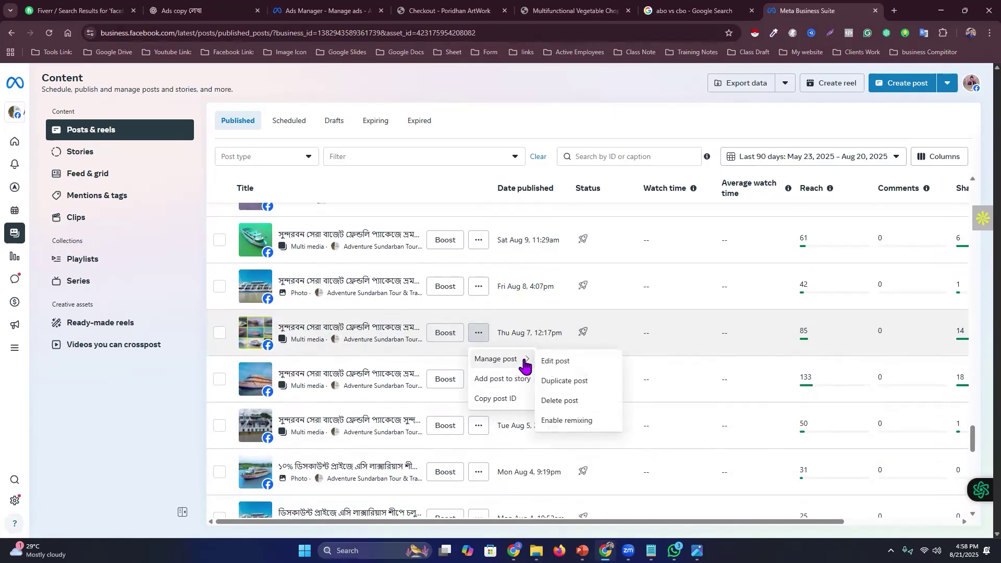
click(550, 363)
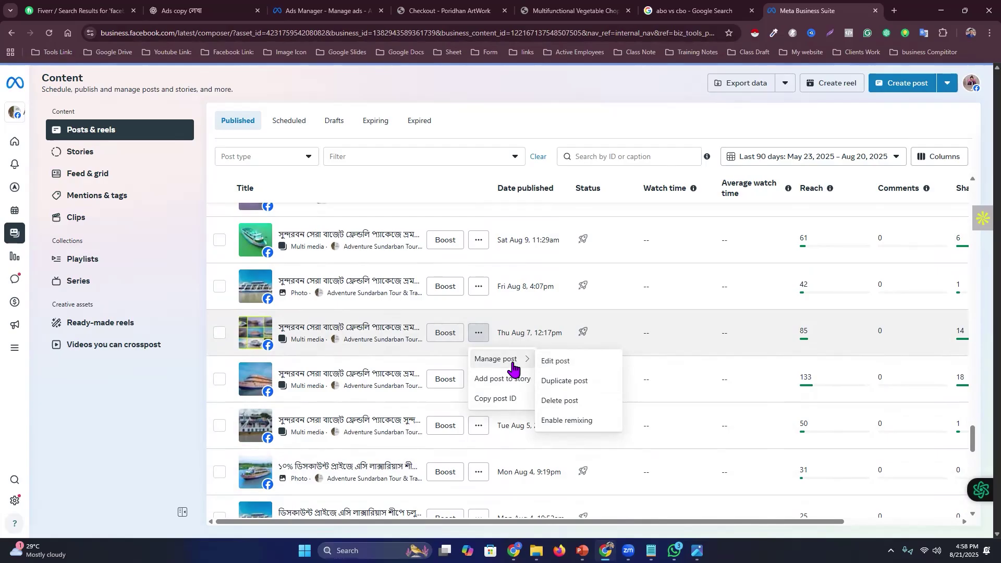
Step: Open the Aug 7 post editor and place the caret in its existing Bengali text
click(554, 363)
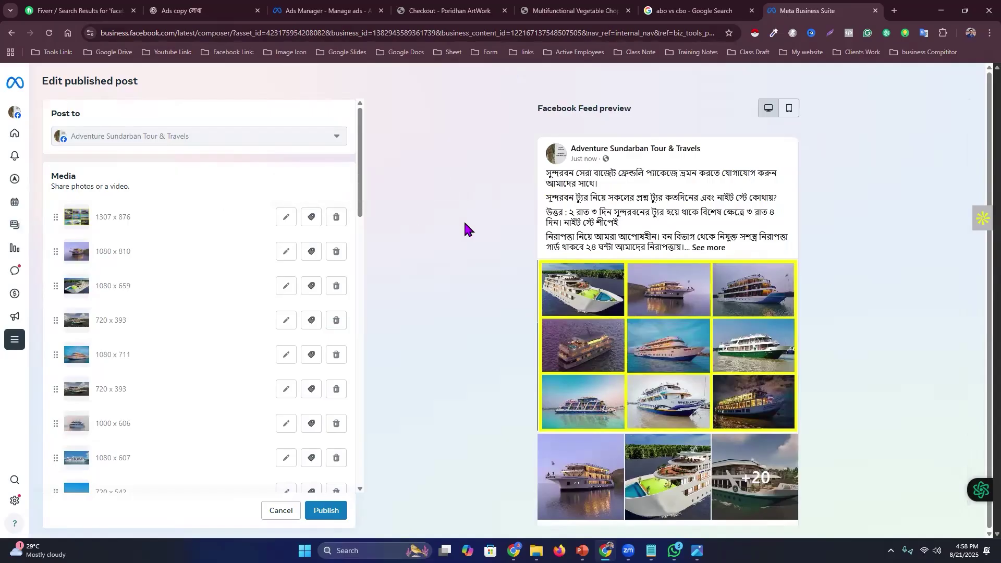
scroll(654, 299, down, 2)
scroll(652, 297, up, 2)
scroll(179, 359, down, 15)
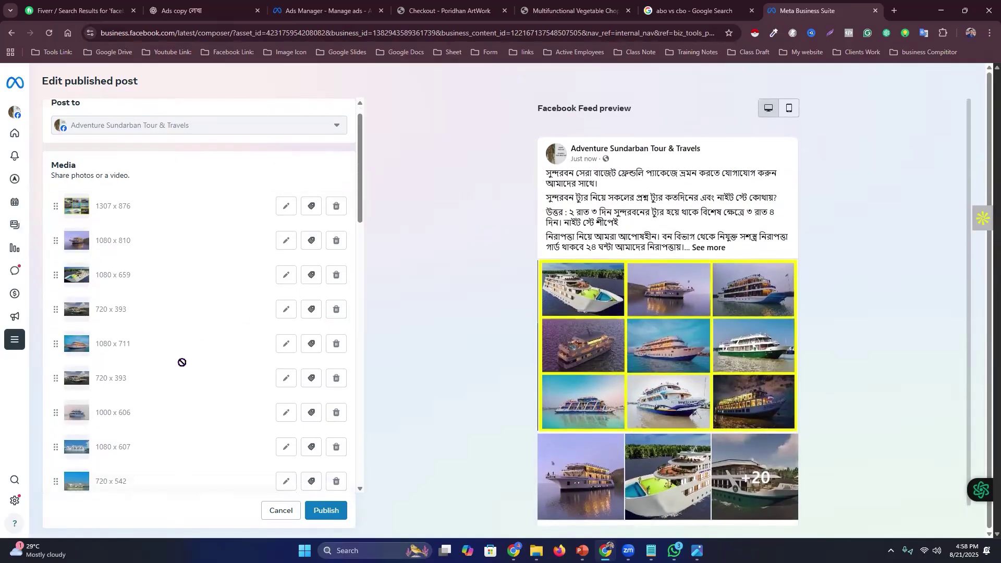
scroll(194, 382, down, 5)
scroll(194, 384, up, 2)
click(132, 285)
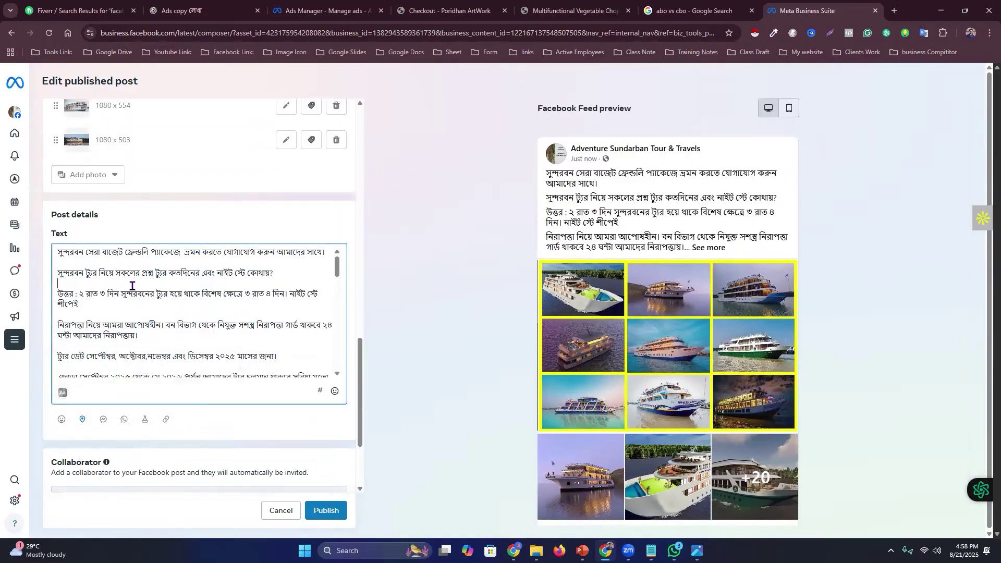
click(134, 292)
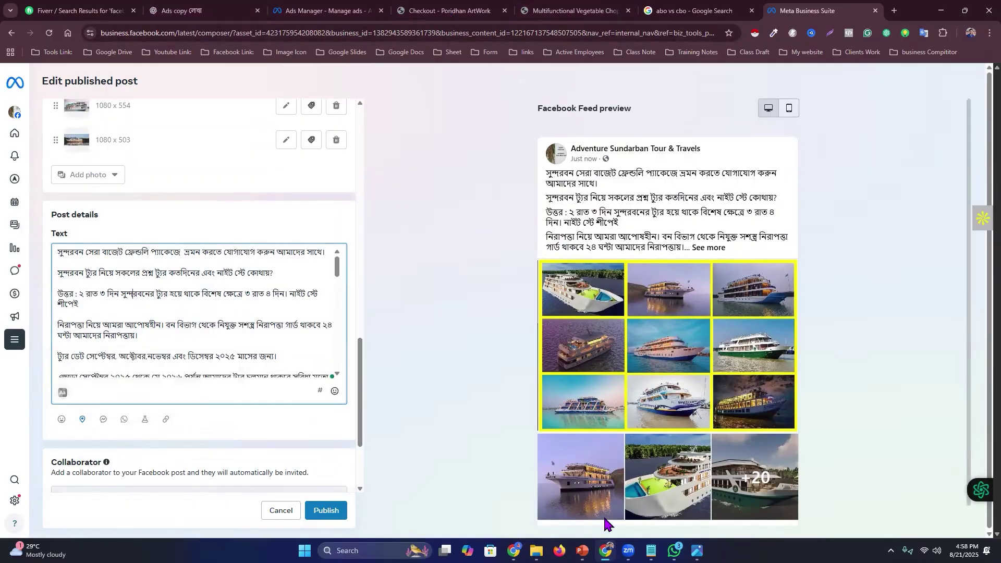
mouse_move(605, 551)
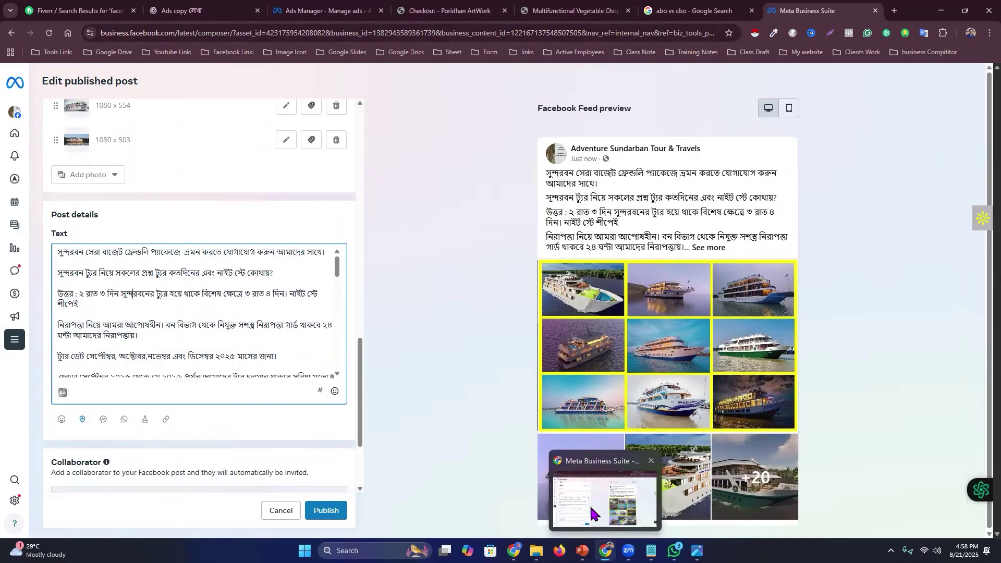
Step: Select and copy the full polished Adventure Sundarban reply in ChatGPT
click(498, 495)
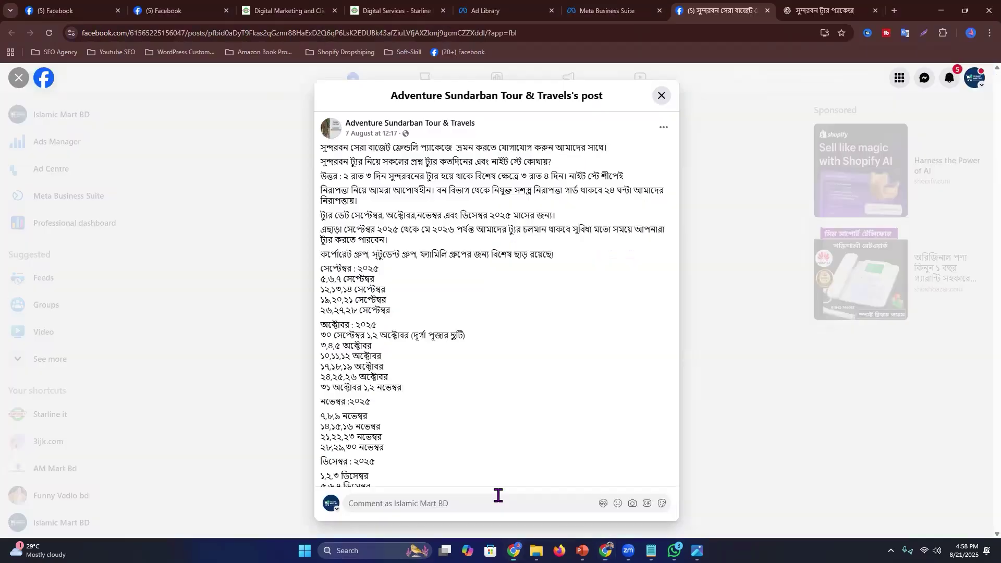
click(823, 11)
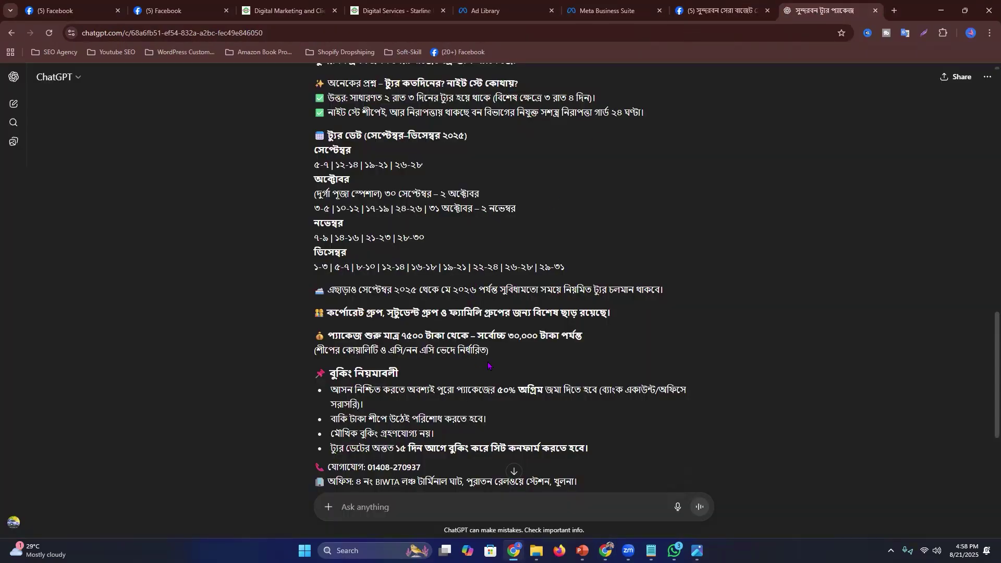
scroll(488, 361, down, 3)
scroll(487, 361, up, 7)
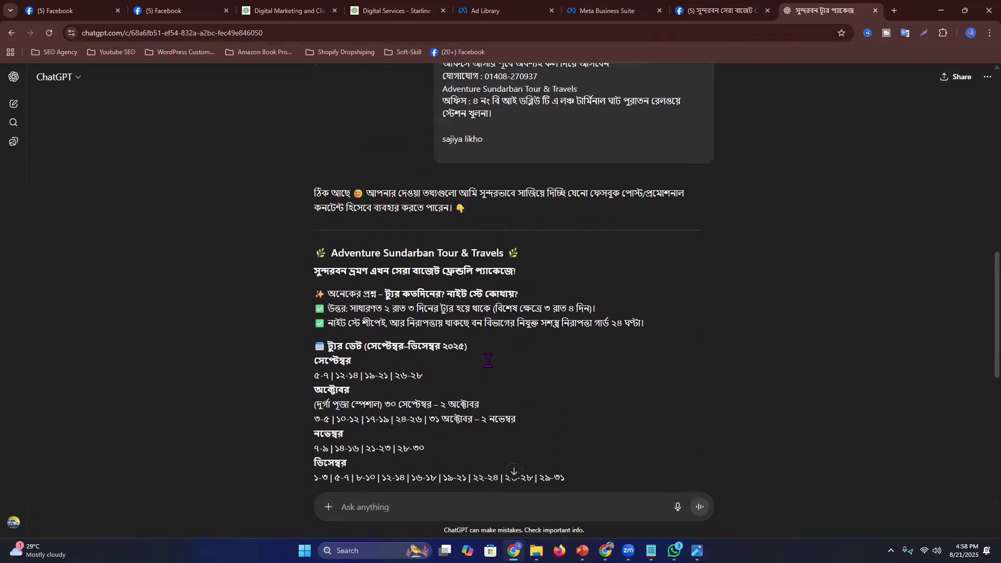
scroll(350, 163, down, 2)
drag(315, 148, 620, 316)
scroll(449, 324, down, 1)
scroll(458, 325, down, 5)
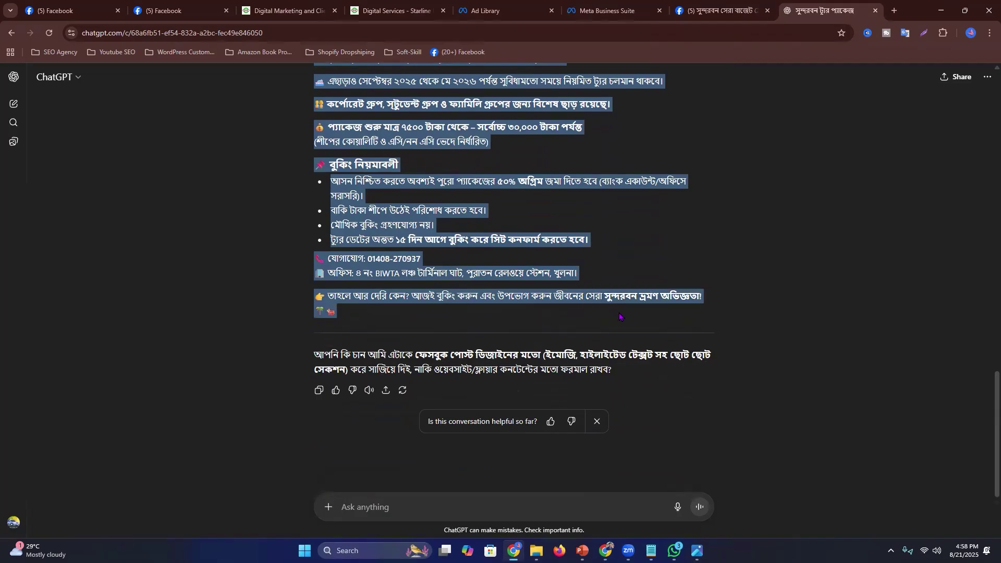
right_click(530, 272)
click(561, 287)
scroll(560, 286, up, 10)
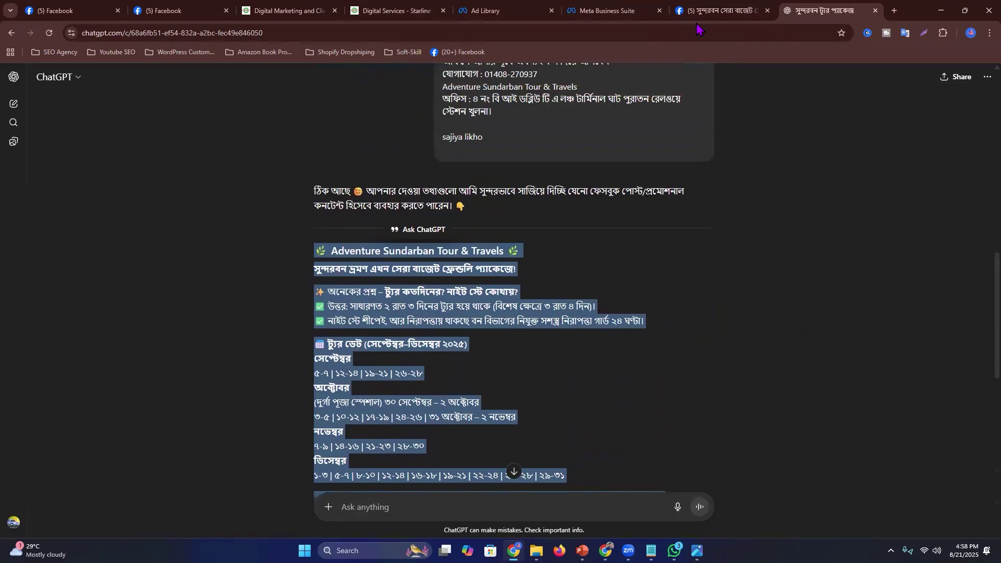
Step: Delete the Aug 7 post's old text and paste the polished ChatGPT copy in its place
click(605, 551)
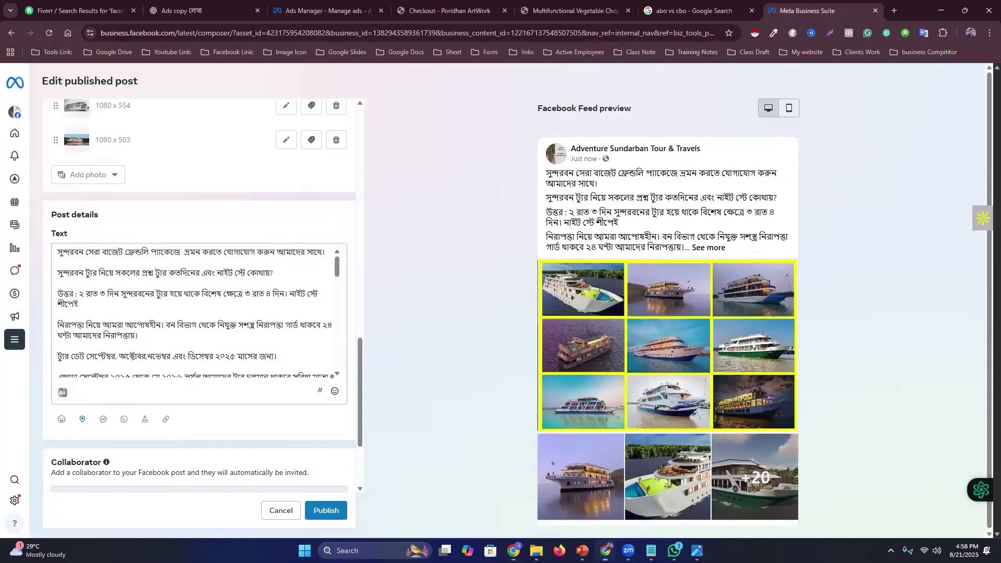
click(215, 382)
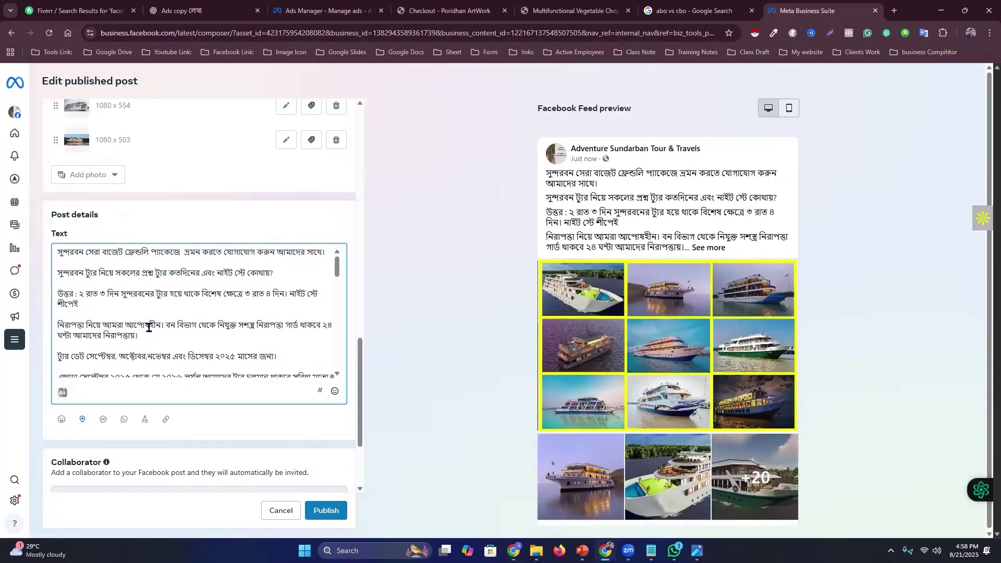
key(ctrl+a)
key(BackSpace)
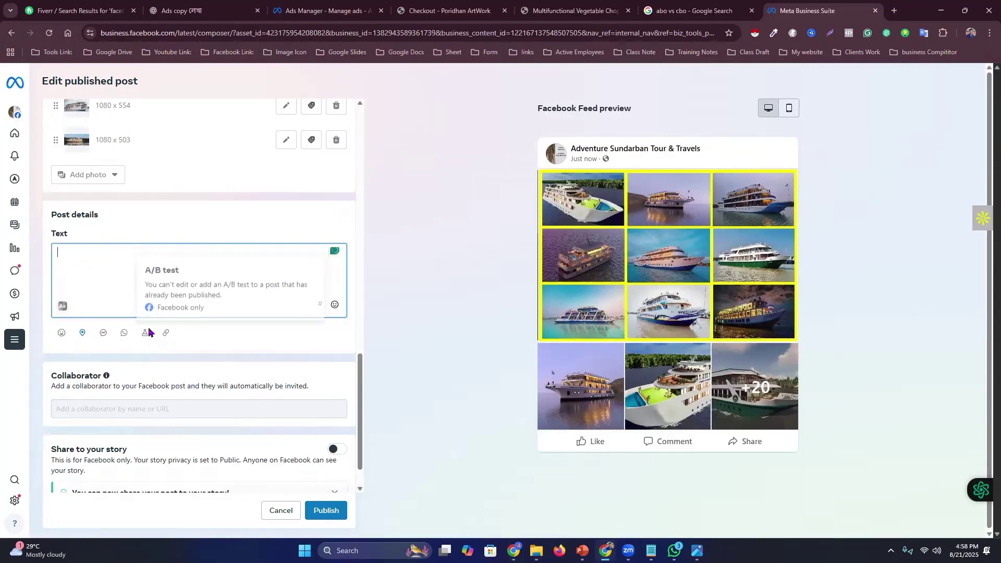
key(ctrl+v)
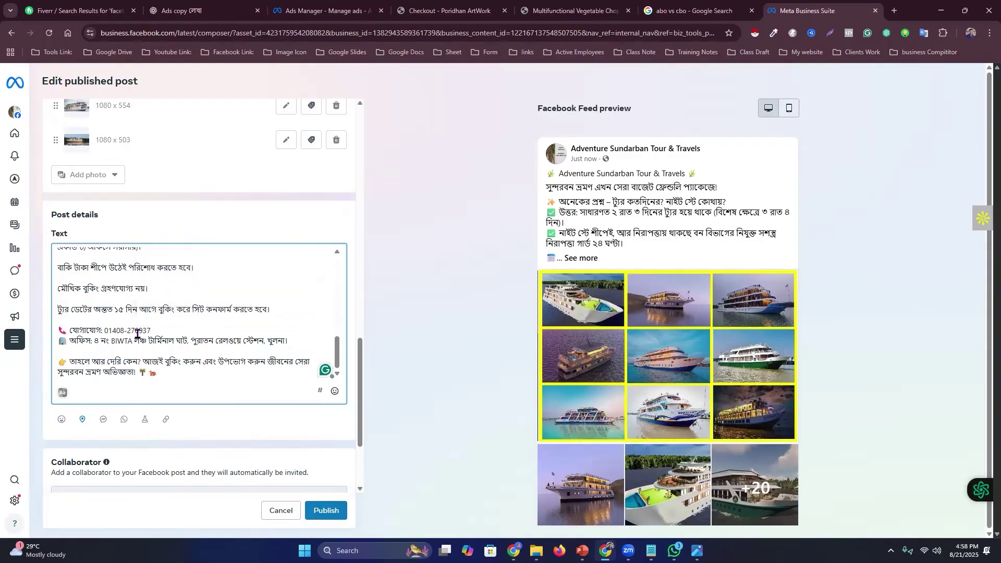
scroll(137, 334, up, 10)
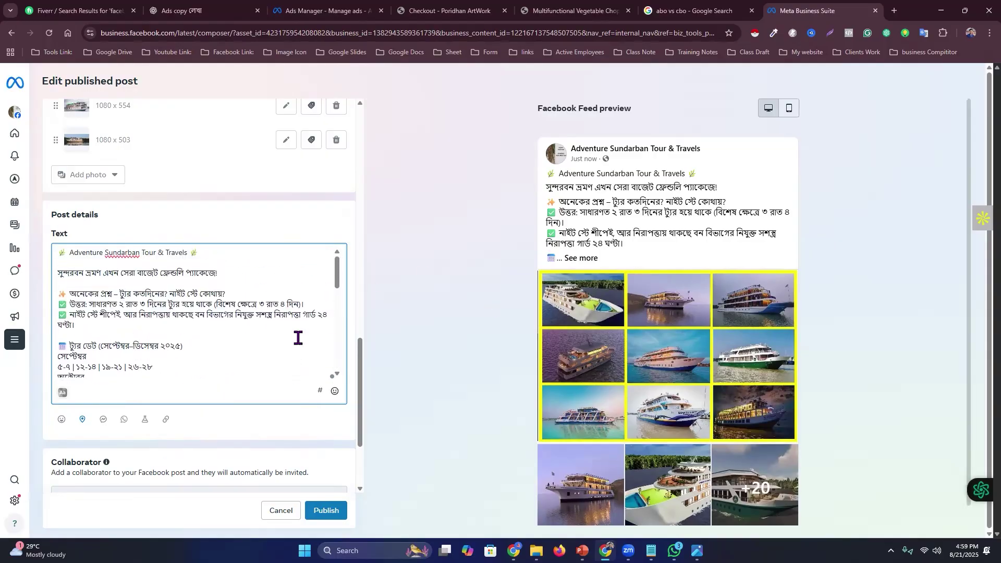
scroll(179, 354, down, 10)
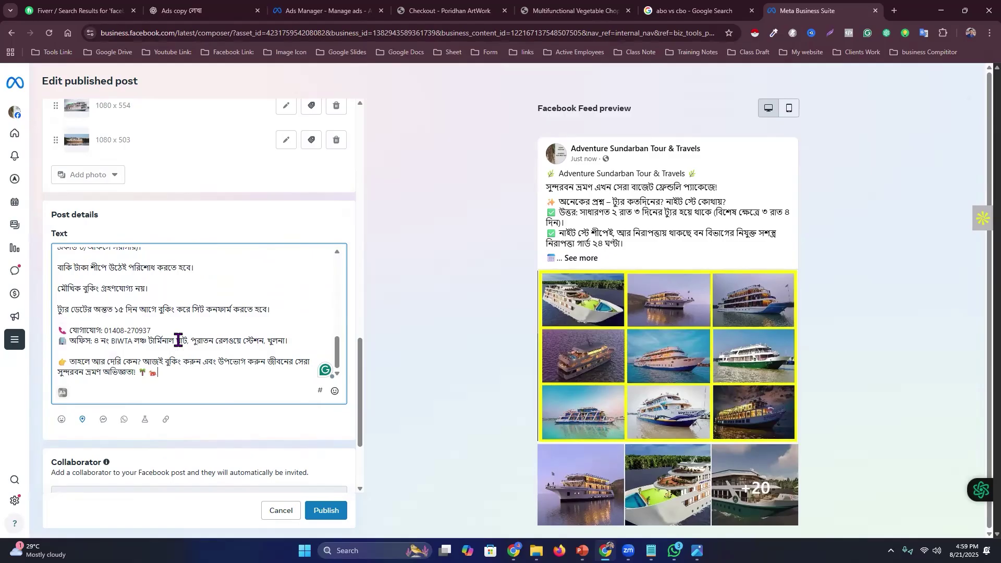
scroll(175, 328, down, 5)
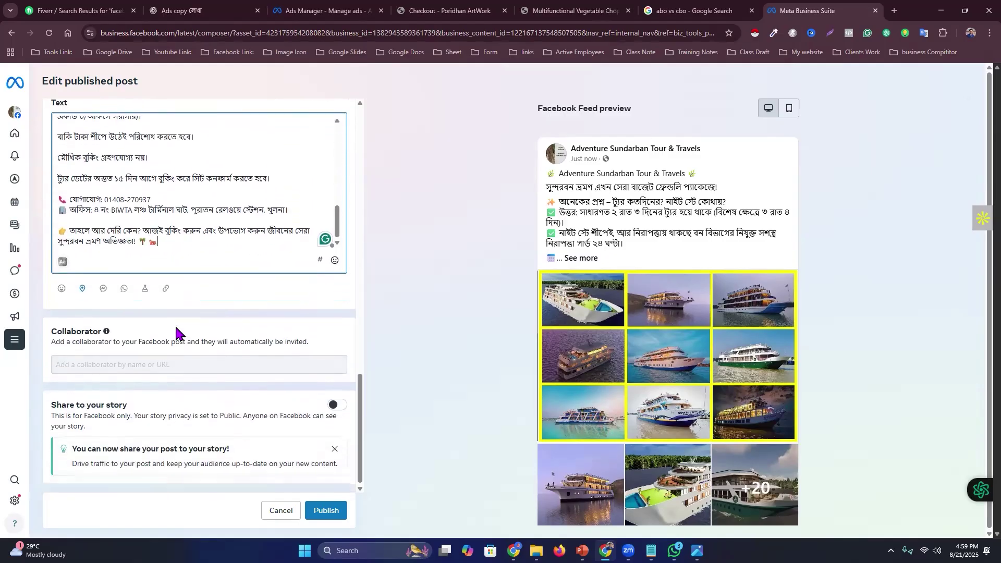
scroll(167, 339, up, 8)
scroll(233, 256, up, 10)
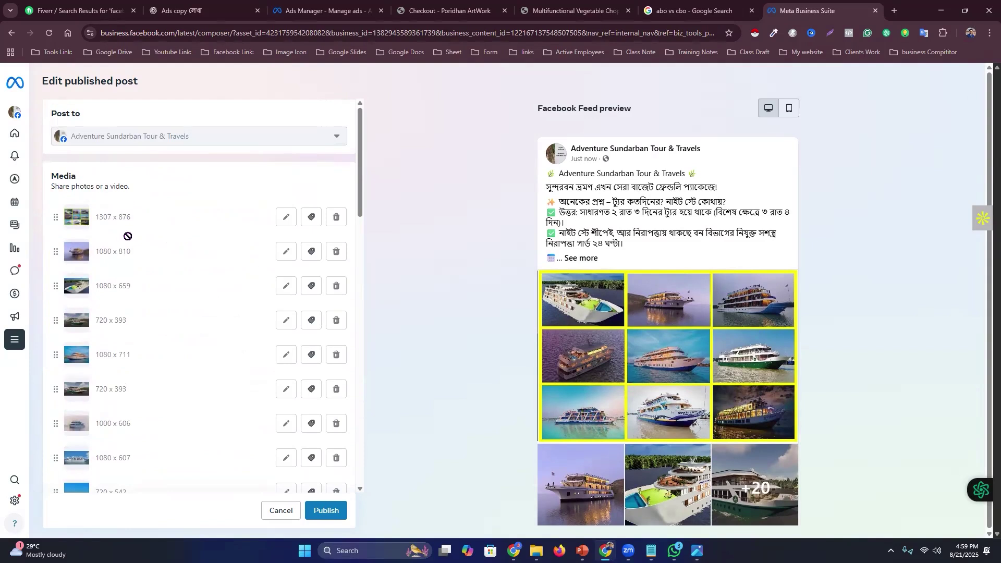
Step: Switch the feed preview between mobile and desktop layouts, ending on mobile
scroll(104, 359, down, 15)
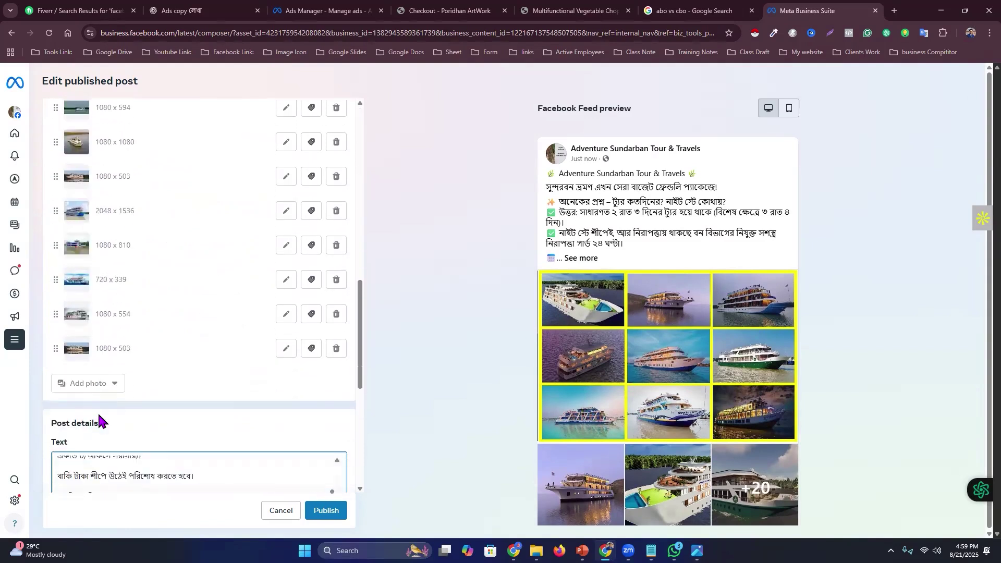
scroll(170, 330, up, 5)
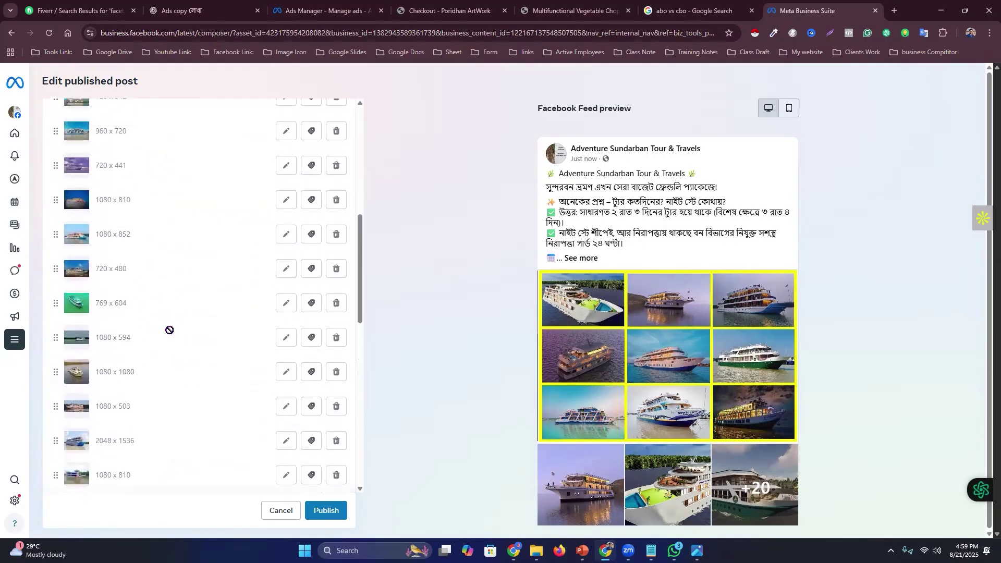
scroll(169, 330, up, 7)
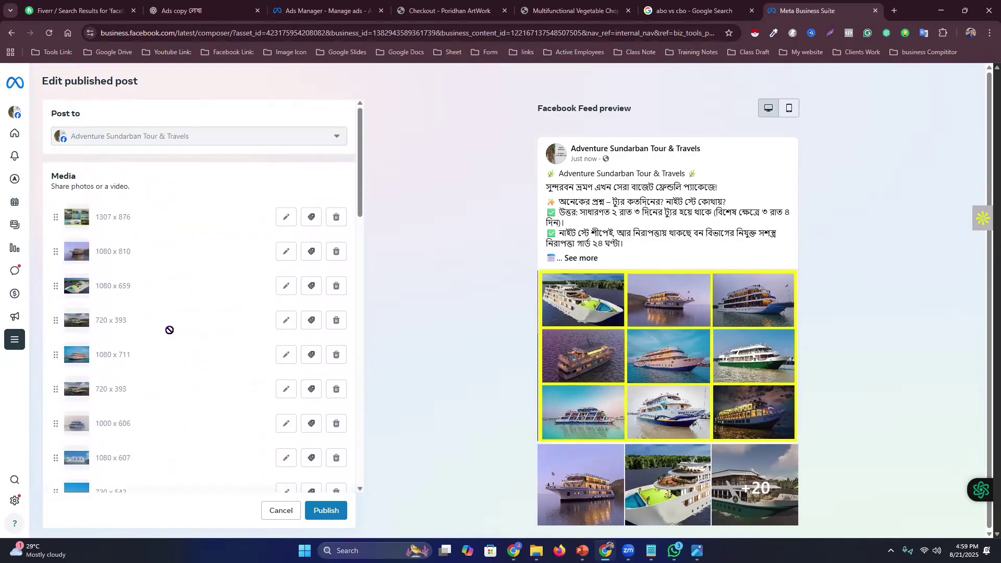
click(788, 109)
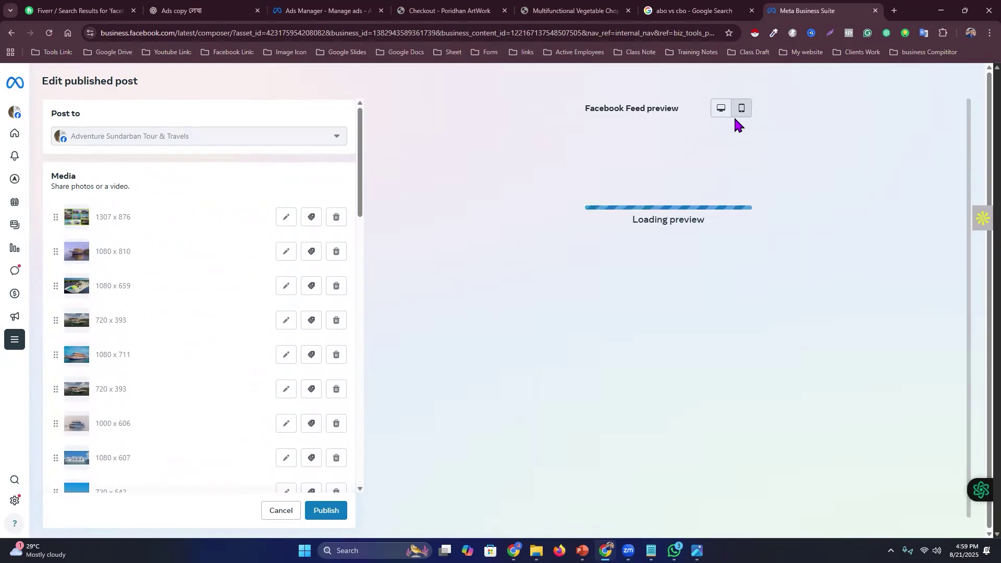
click(720, 116)
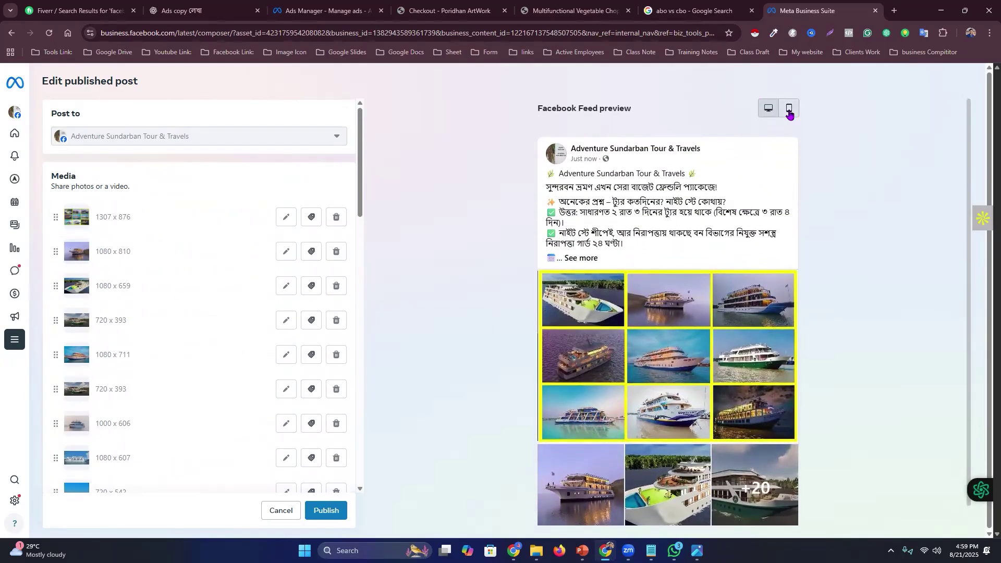
click(789, 109)
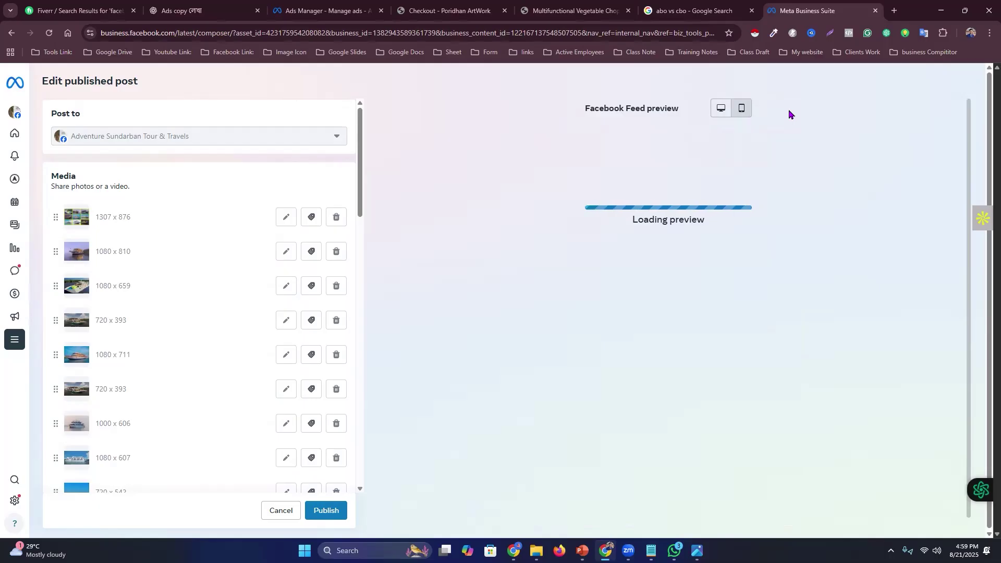
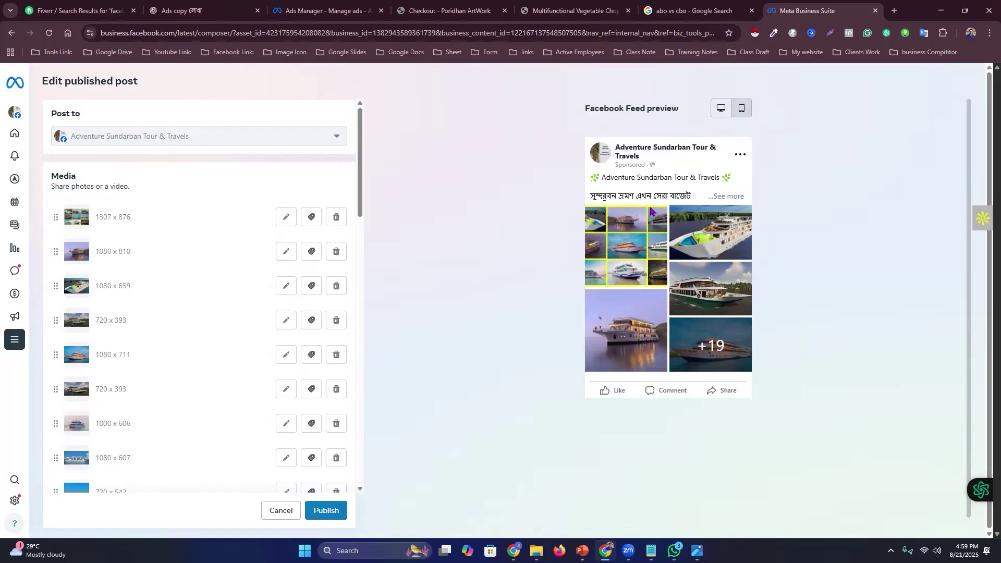
Step: Preview the Sundarban post in desktop layout and publish the edits
click(720, 110)
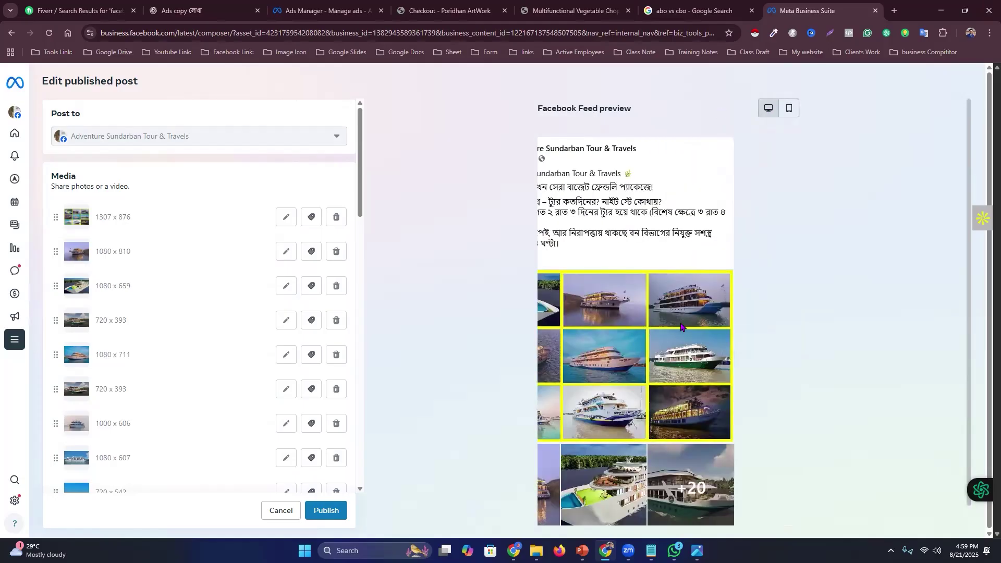
click(332, 513)
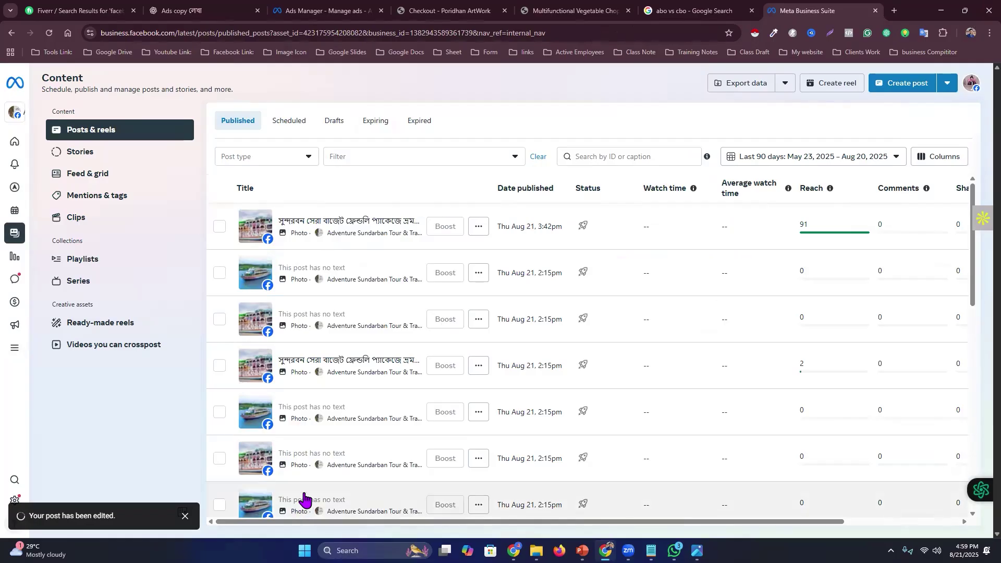
scroll(538, 368, down, 10)
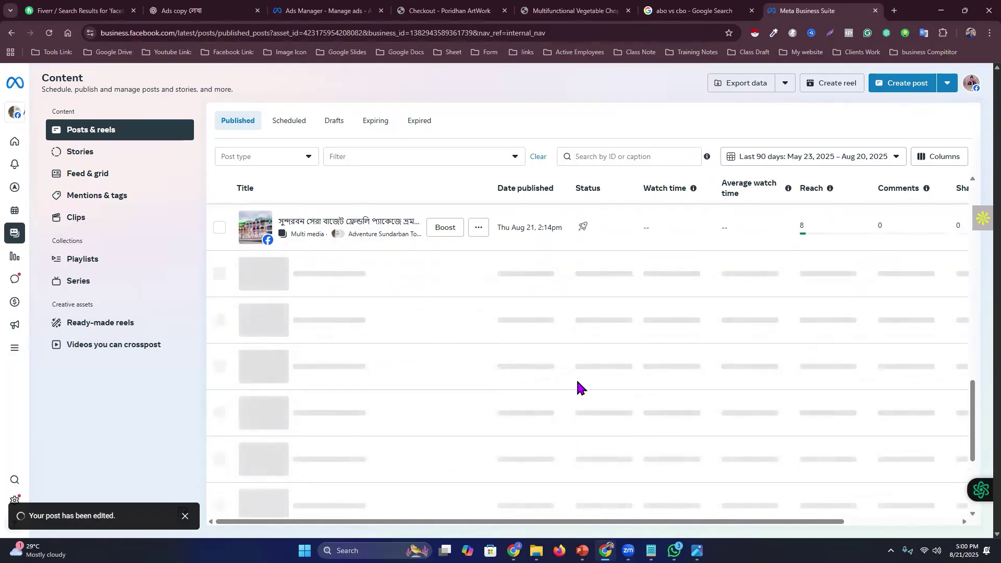
scroll(577, 389, down, 4)
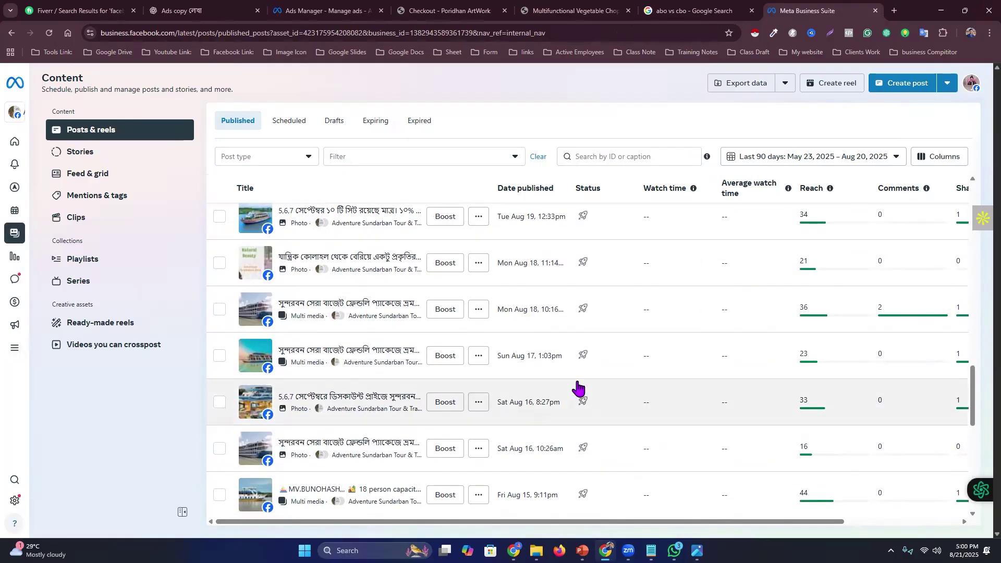
scroll(625, 431, down, 6)
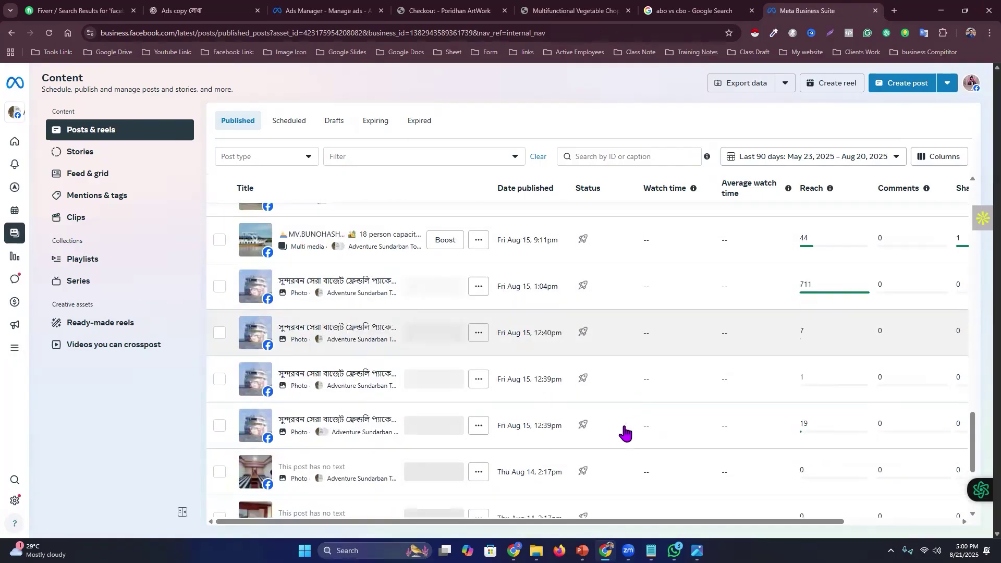
scroll(623, 453, down, 8)
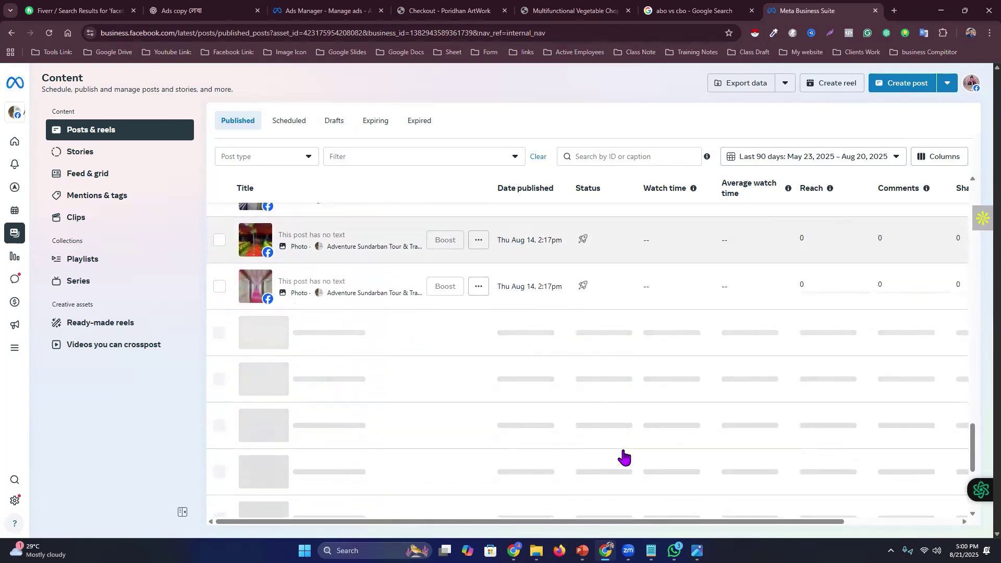
scroll(621, 443, down, 1)
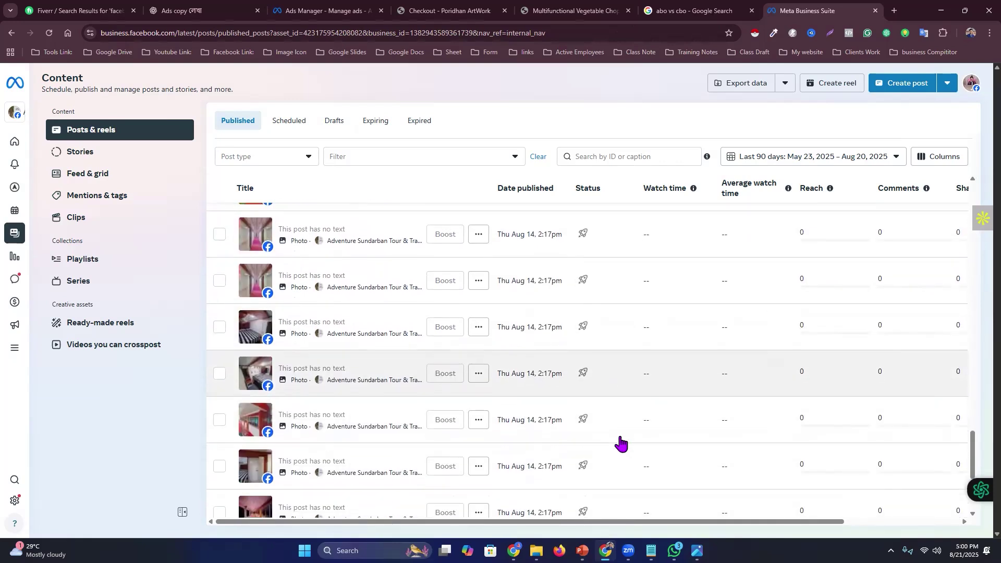
scroll(620, 443, down, 2)
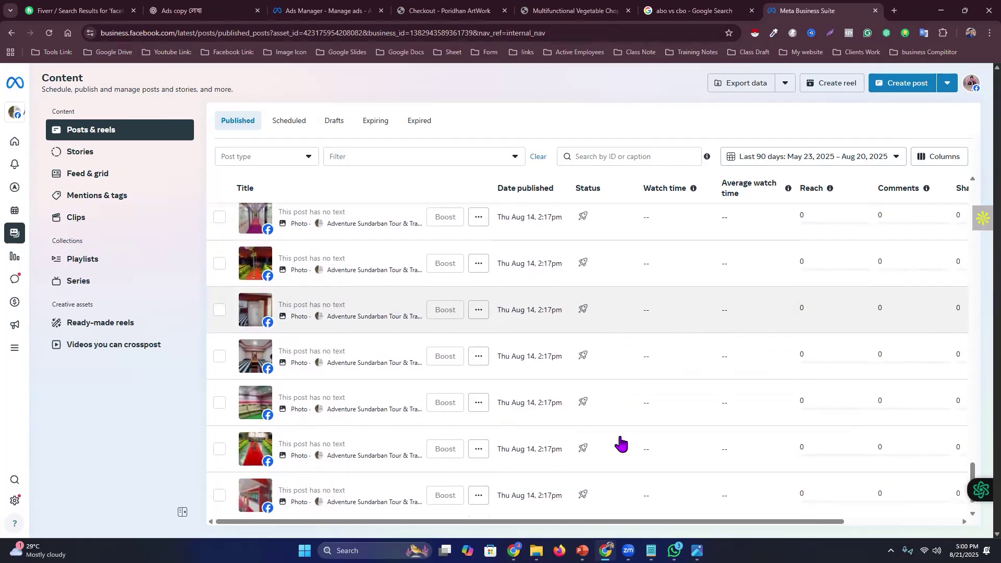
scroll(621, 444, down, 4)
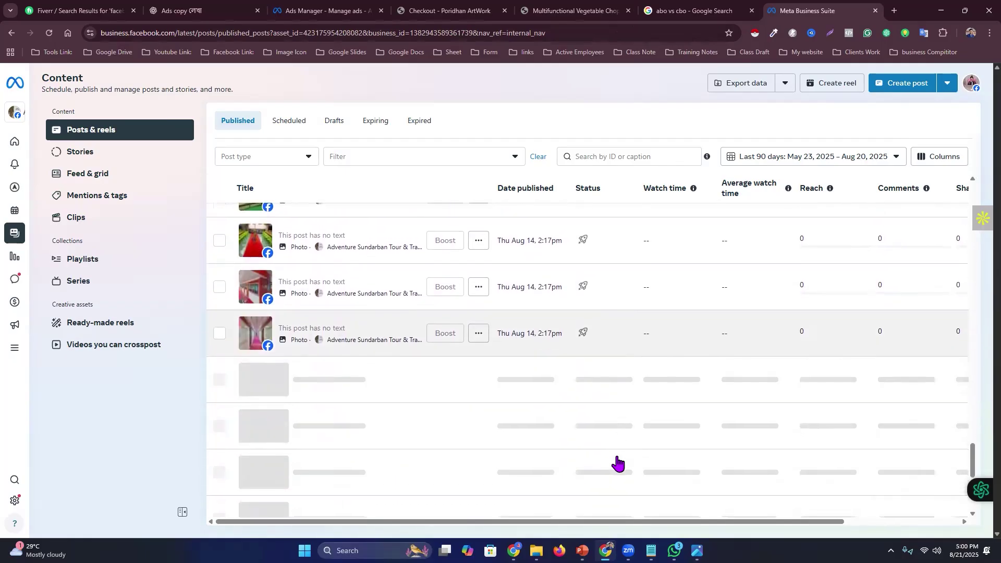
scroll(621, 396, down, 3)
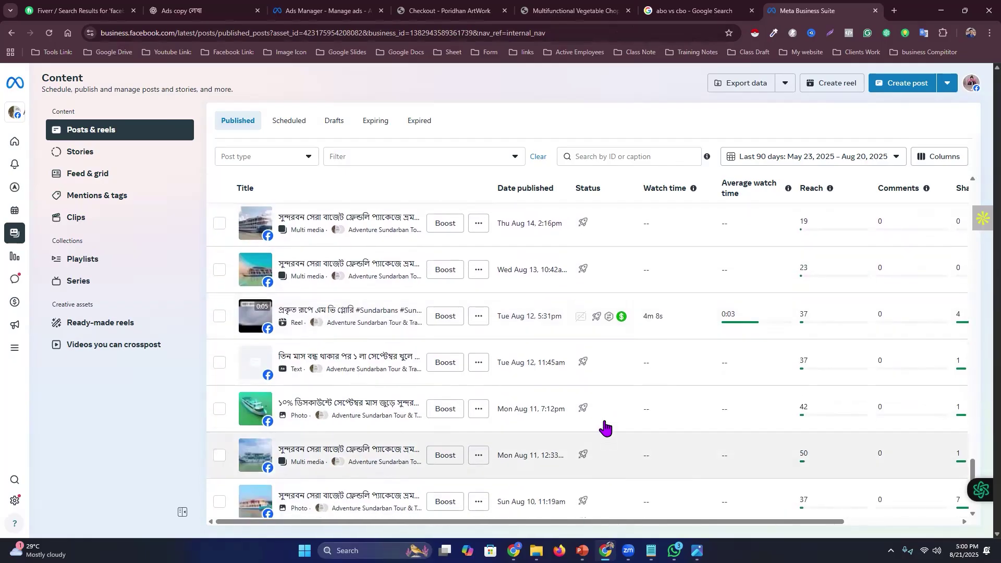
scroll(599, 448, down, 1)
scroll(527, 417, down, 4)
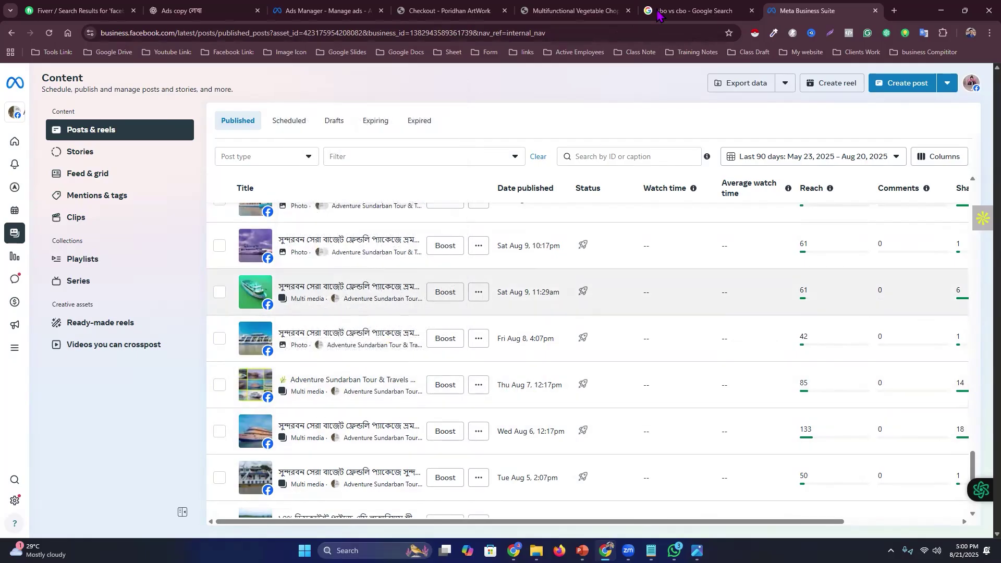
mouse_move(604, 551)
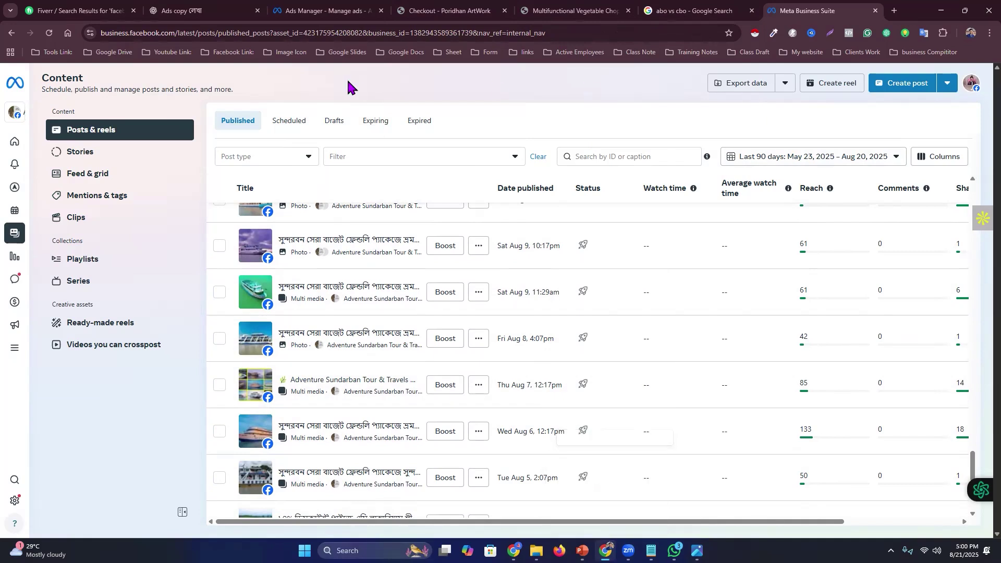
Step: Return to the ad draft and switch its setup to creating a new ad
click(321, 10)
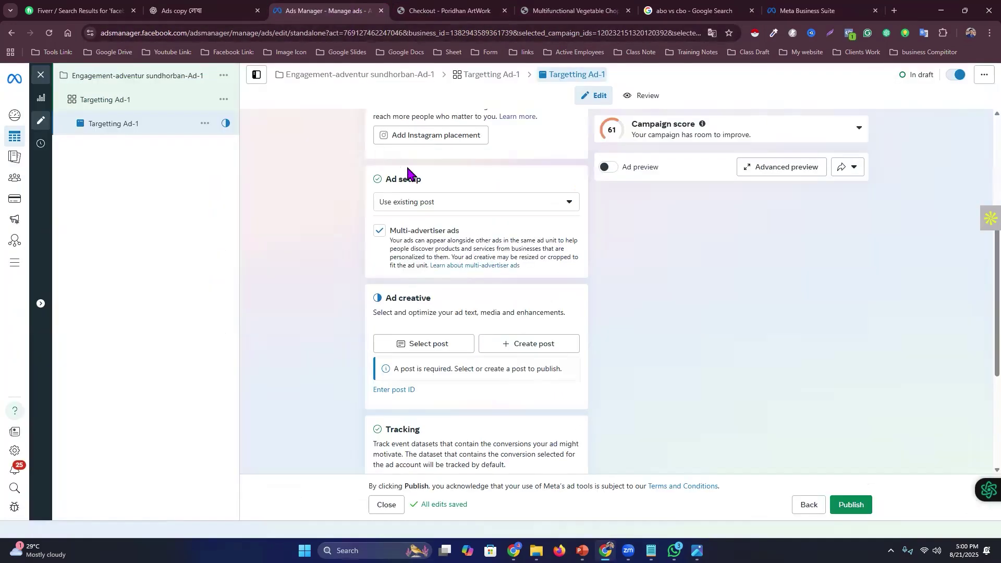
scroll(447, 245, up, 2)
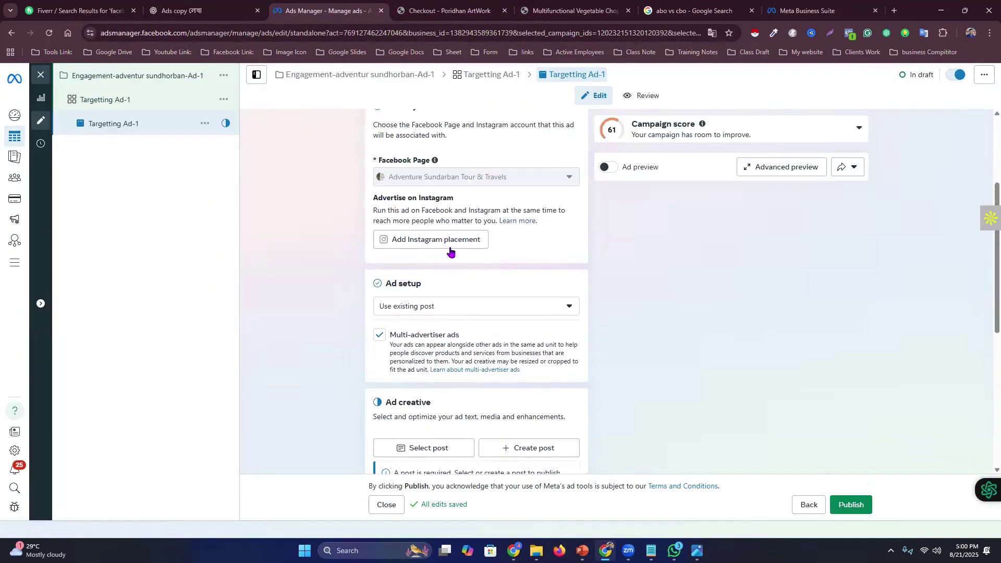
click(429, 308)
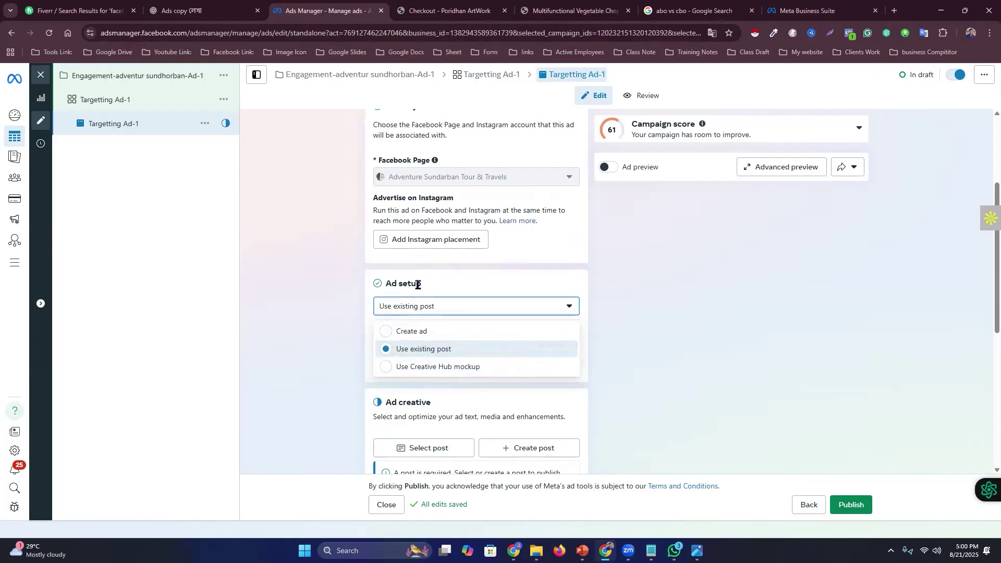
click(420, 334)
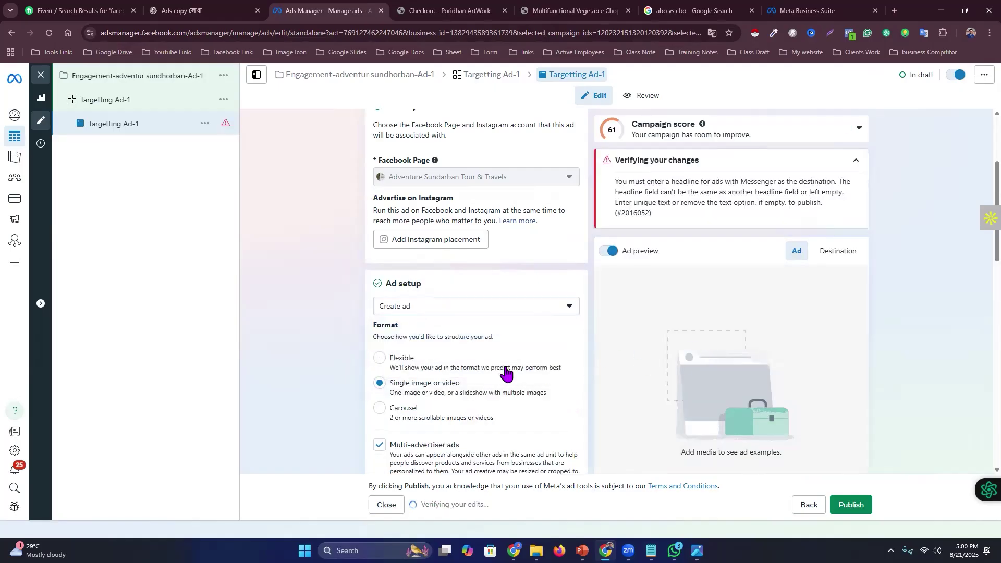
scroll(478, 375, down, 4)
scroll(443, 367, down, 5)
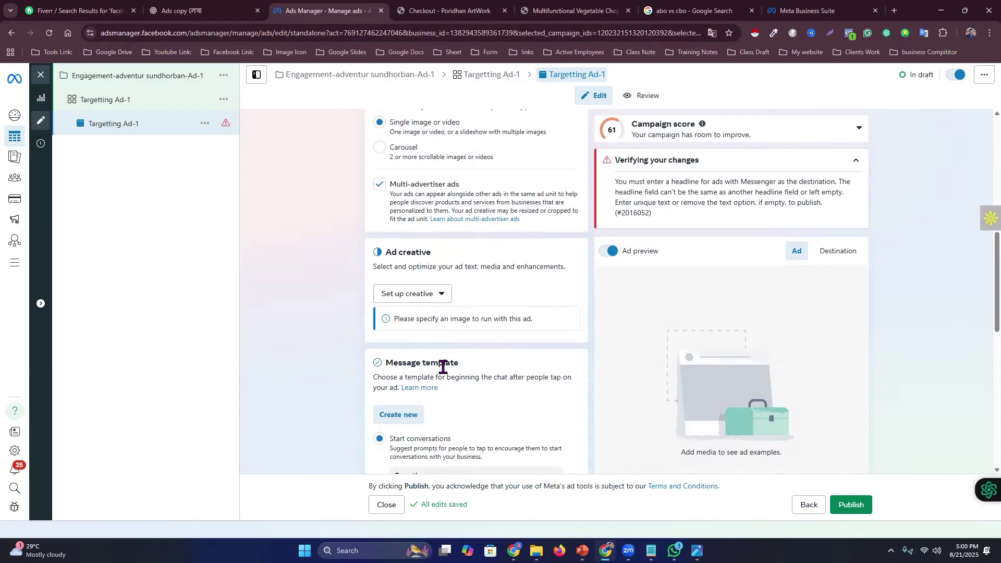
scroll(471, 380, up, 8)
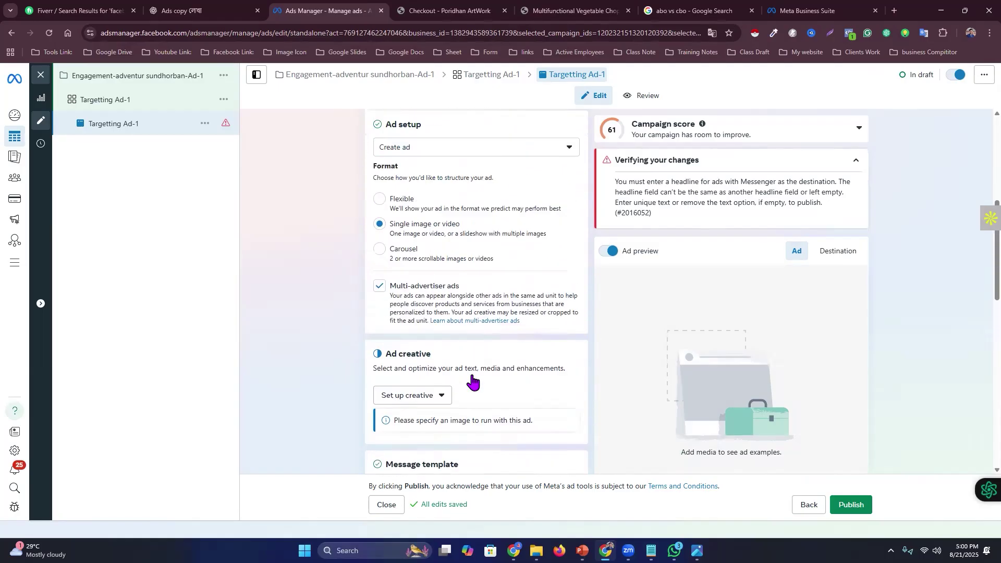
scroll(480, 417, down, 3)
scroll(479, 417, down, 7)
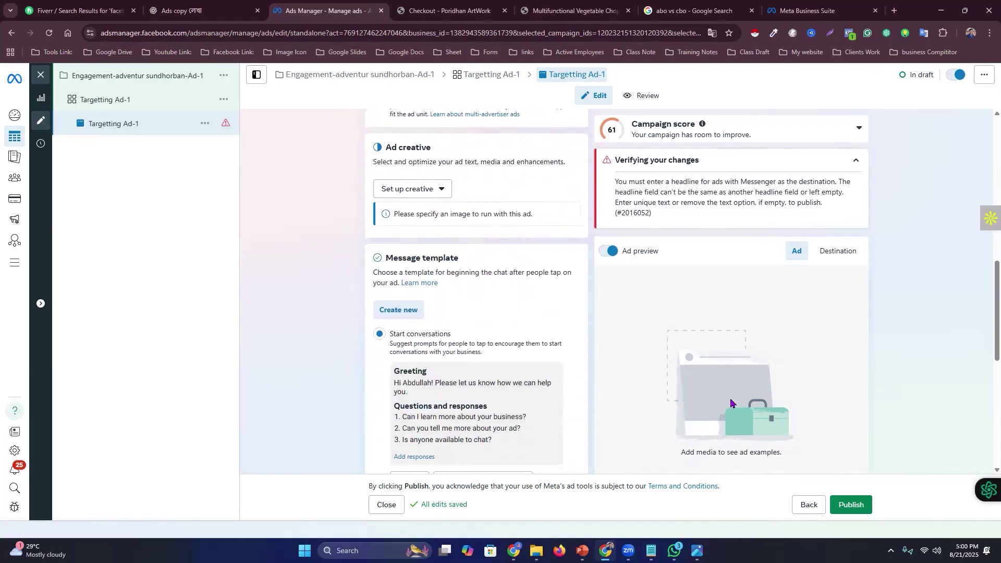
scroll(463, 388, up, 1)
scroll(459, 393, down, 1)
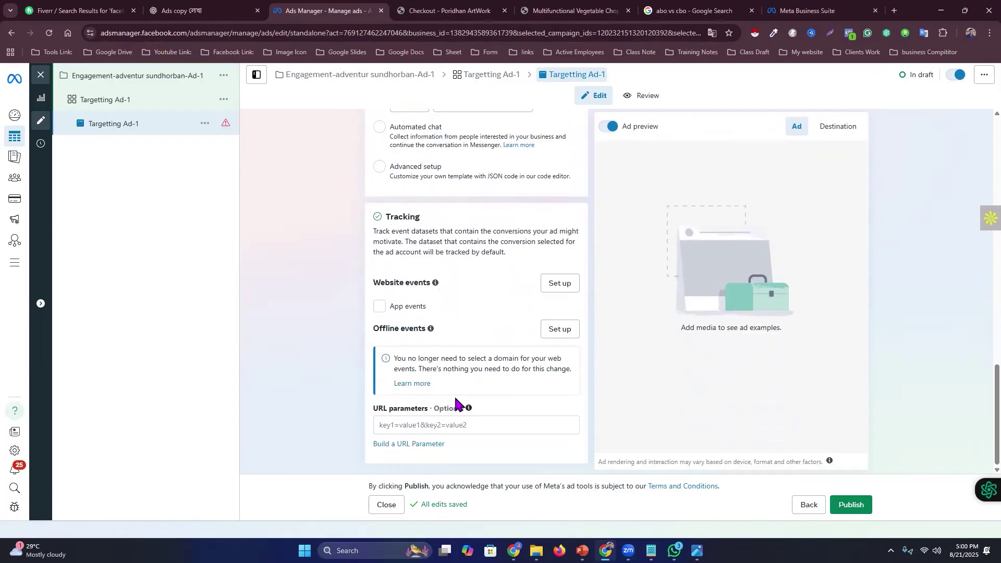
scroll(454, 386, up, 8)
scroll(444, 363, up, 2)
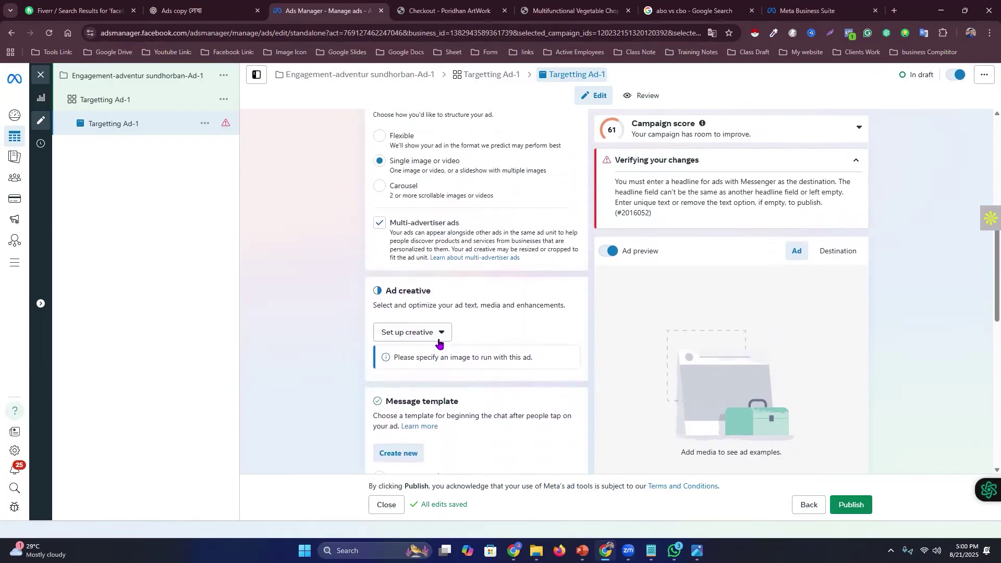
Step: Check the creative type list without choosing, then revert the setup to an existing post
click(414, 336)
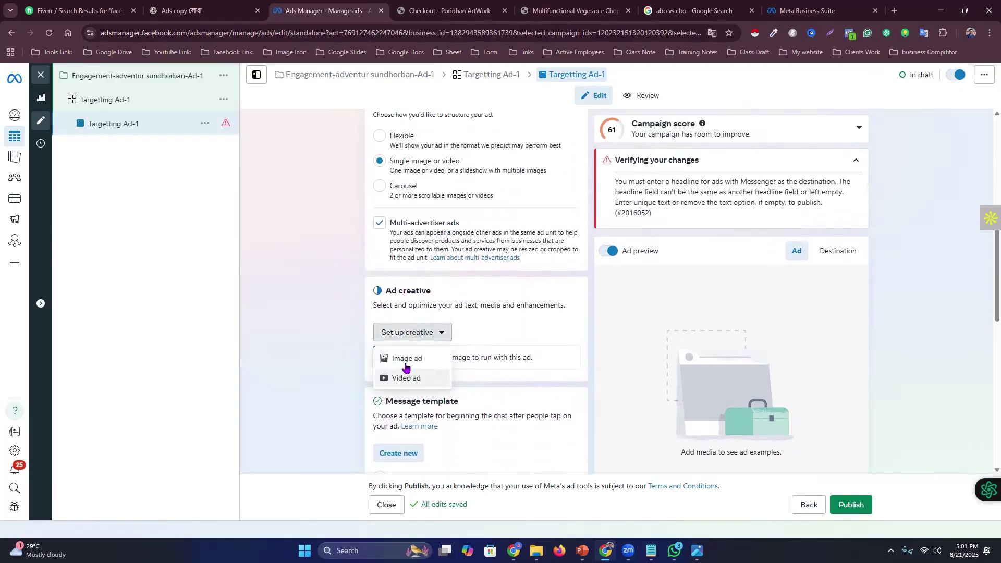
click(440, 332)
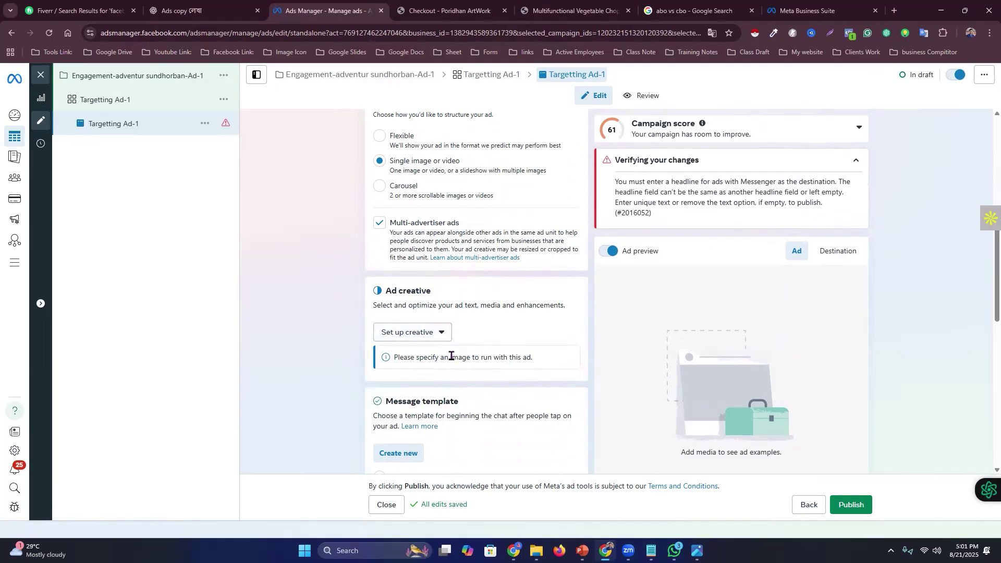
scroll(424, 416, down, 2)
scroll(440, 349, up, 3)
scroll(439, 349, up, 3)
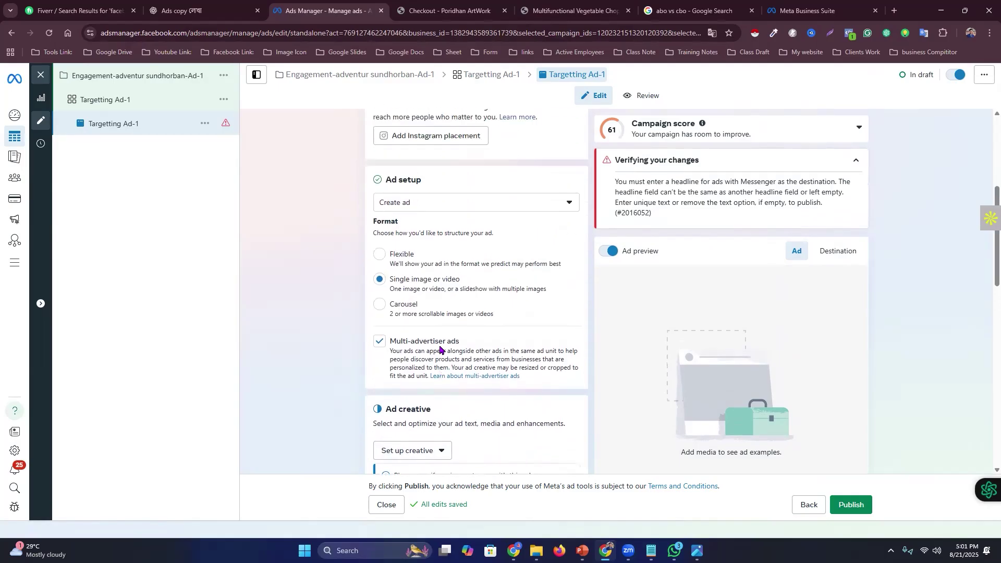
click(468, 295)
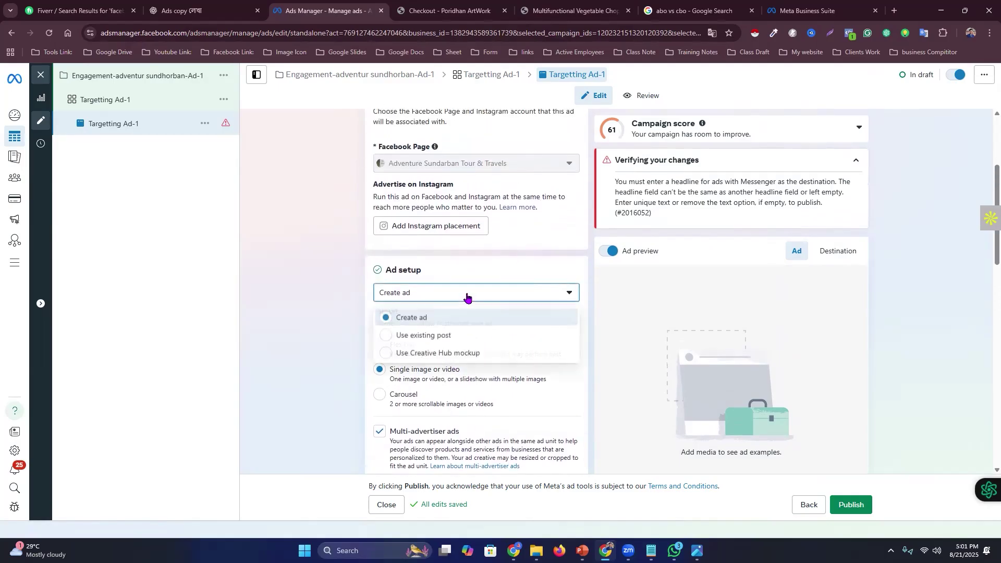
click(436, 335)
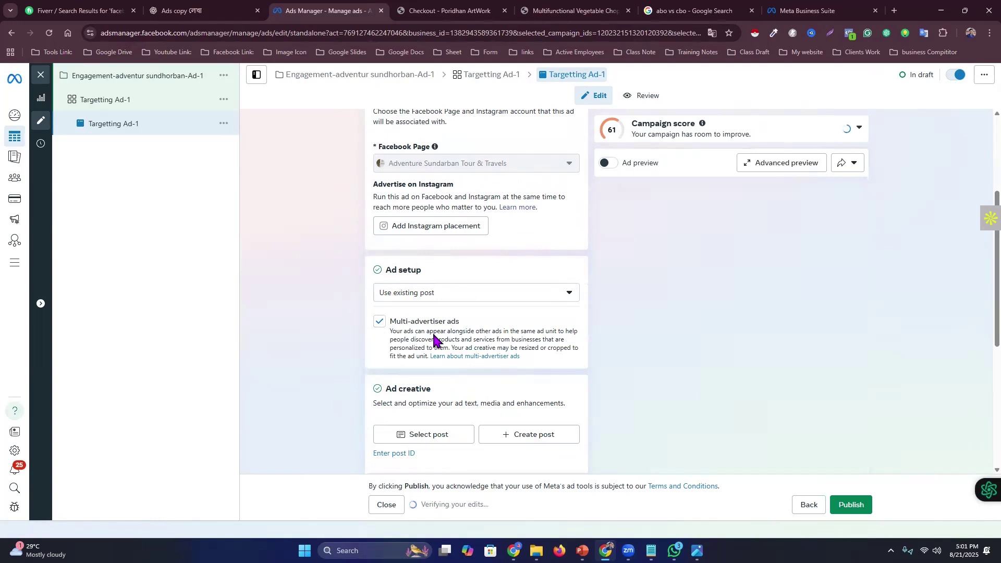
scroll(436, 339, down, 1)
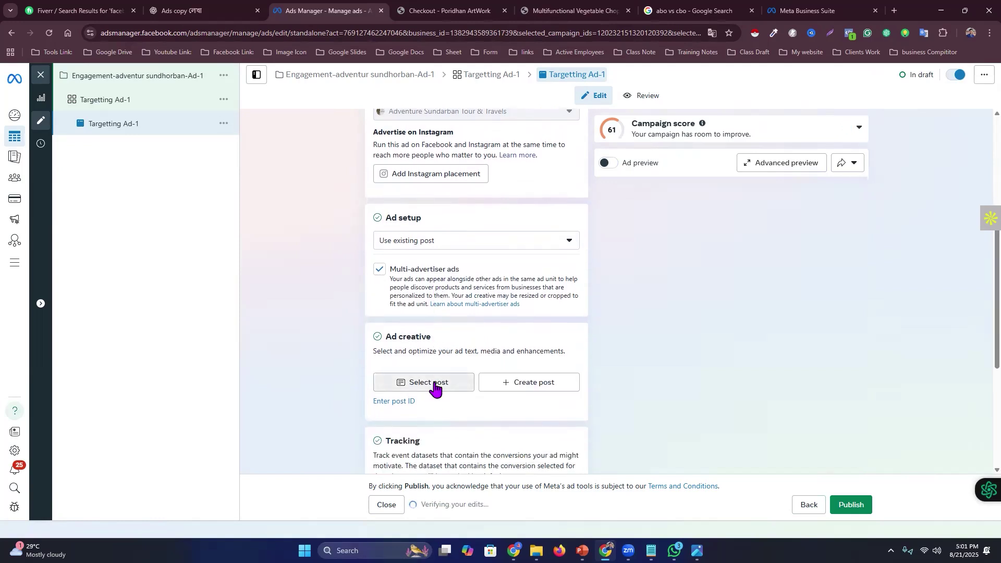
Step: Try a new Image ad creative, closing the media picker without choosing media
click(415, 240)
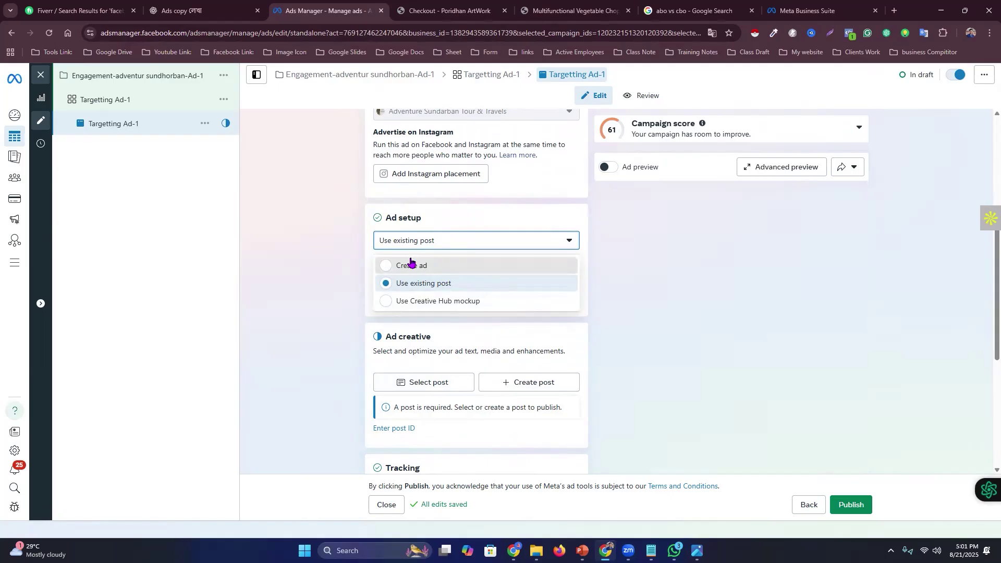
click(410, 265)
scroll(411, 265, down, 1)
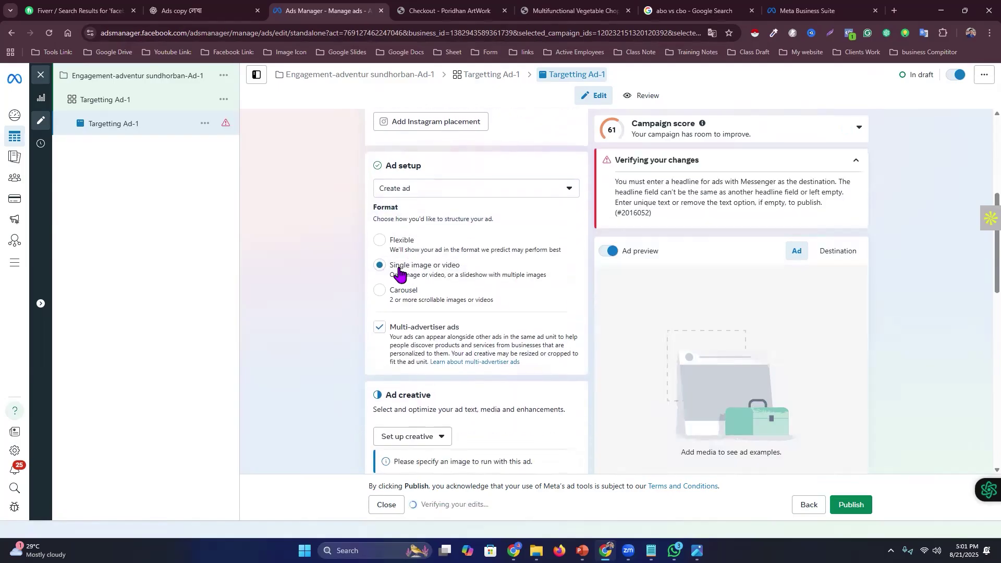
scroll(437, 359, down, 2)
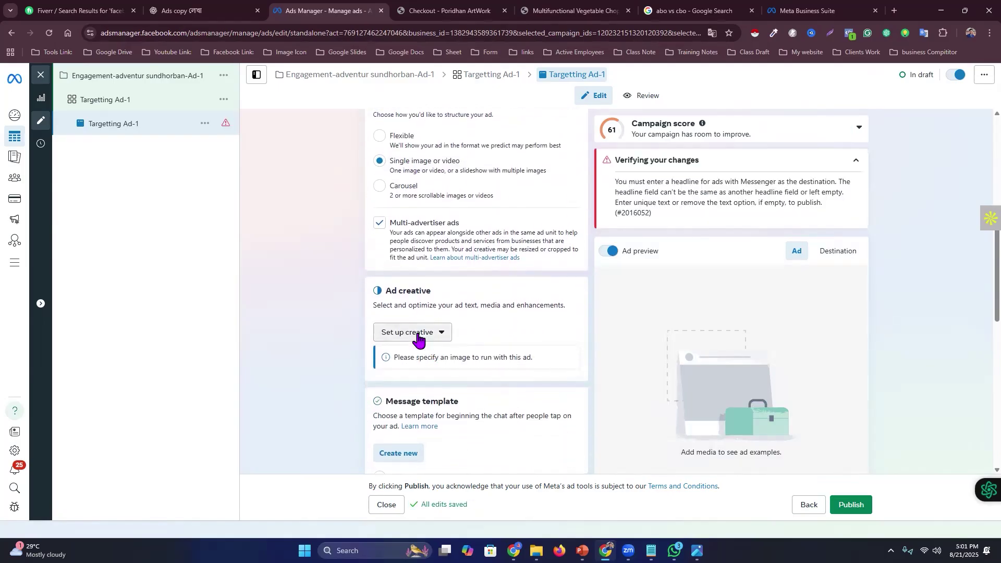
click(414, 334)
click(407, 363)
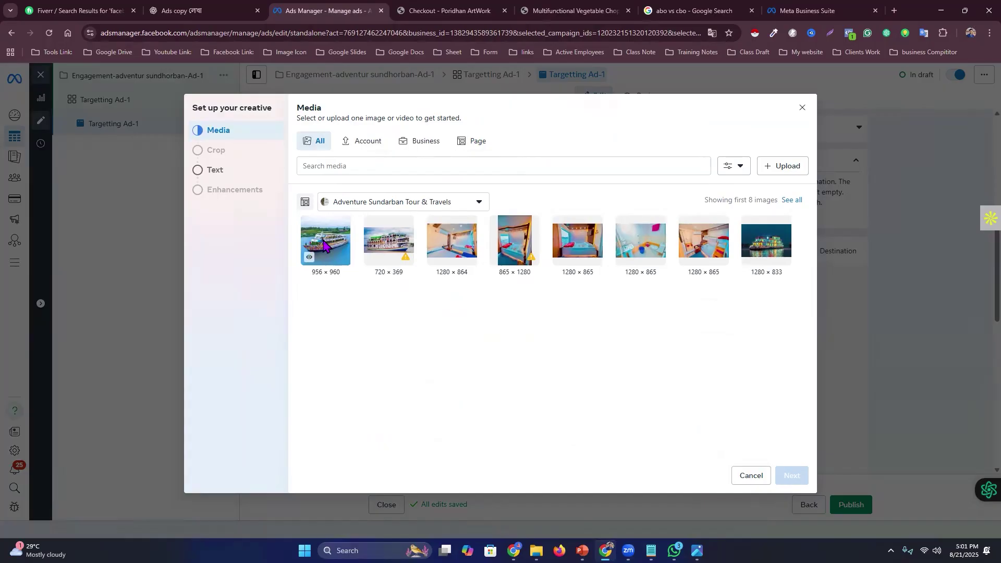
click(804, 112)
Step: Set the ad setup back to 'Use existing post'
scroll(454, 292, up, 4)
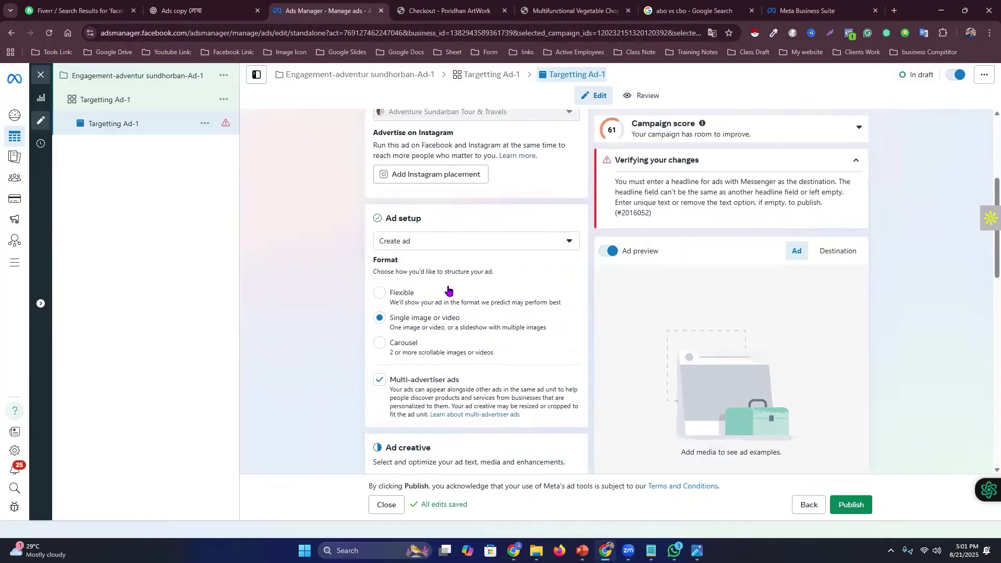
click(413, 293)
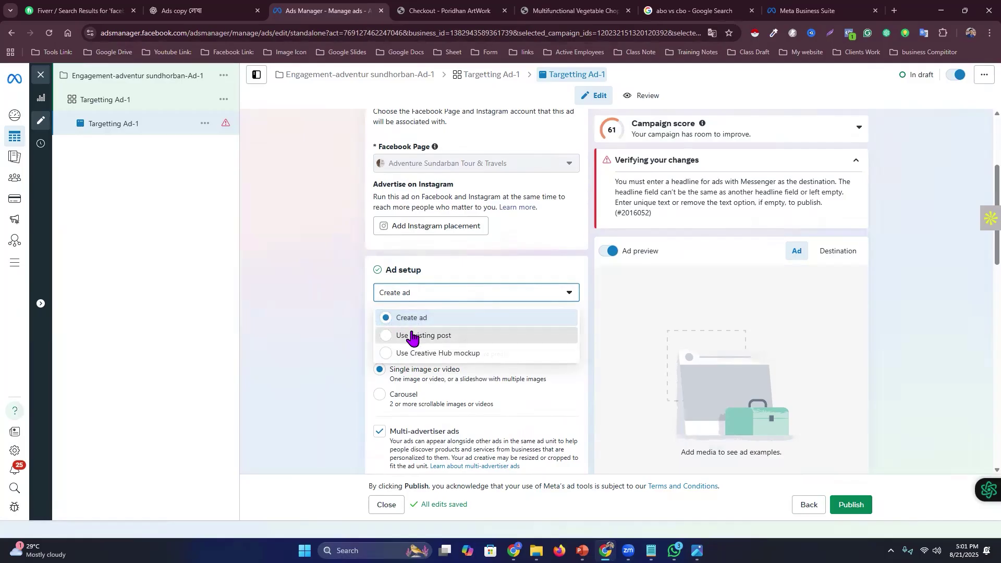
click(413, 335)
scroll(439, 359, down, 2)
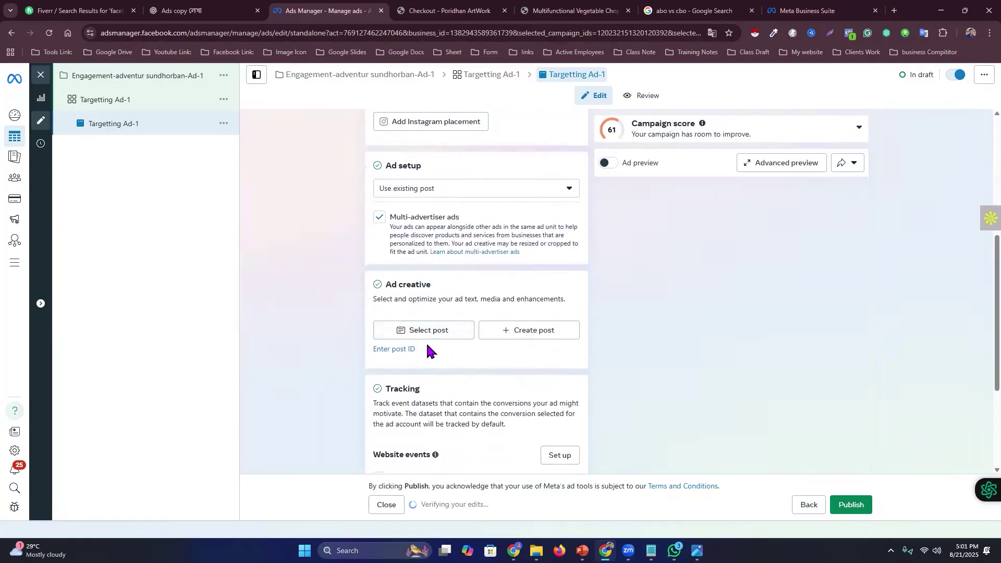
Step: Choose the tour page's Aug 7, 2025 album post (14 shares) as the ad creative
click(419, 336)
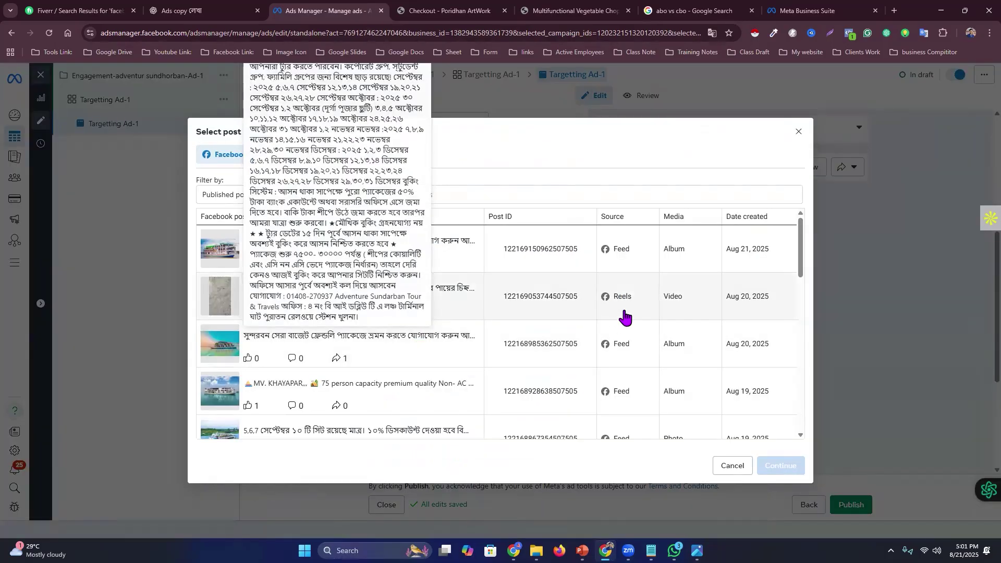
scroll(667, 295, down, 5)
scroll(668, 295, down, 6)
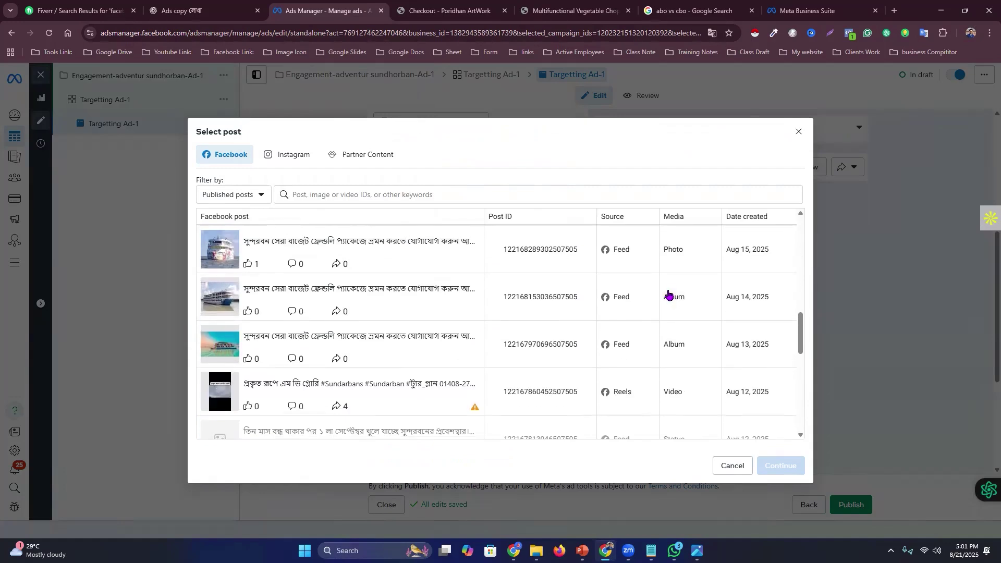
scroll(668, 294, down, 4)
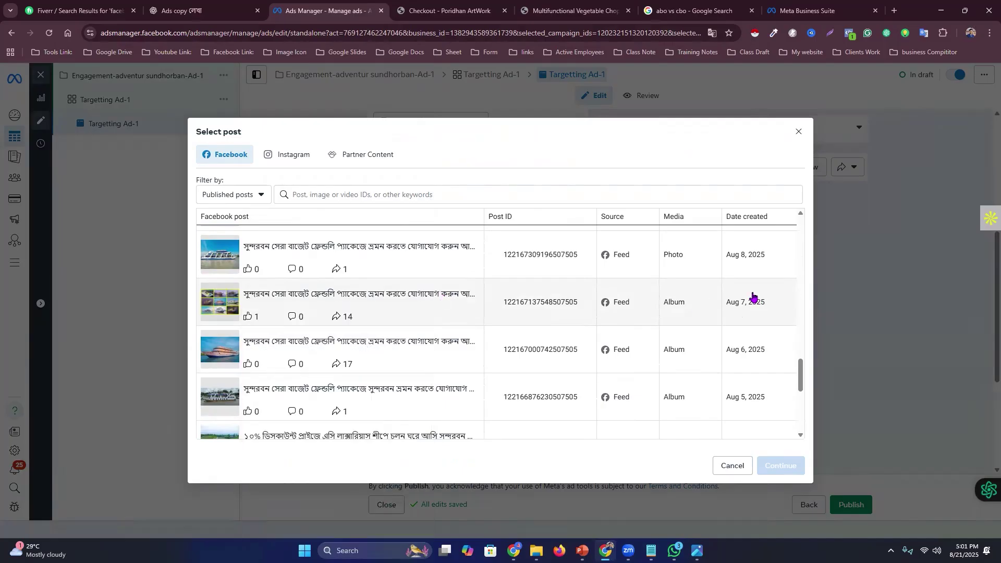
click(759, 312)
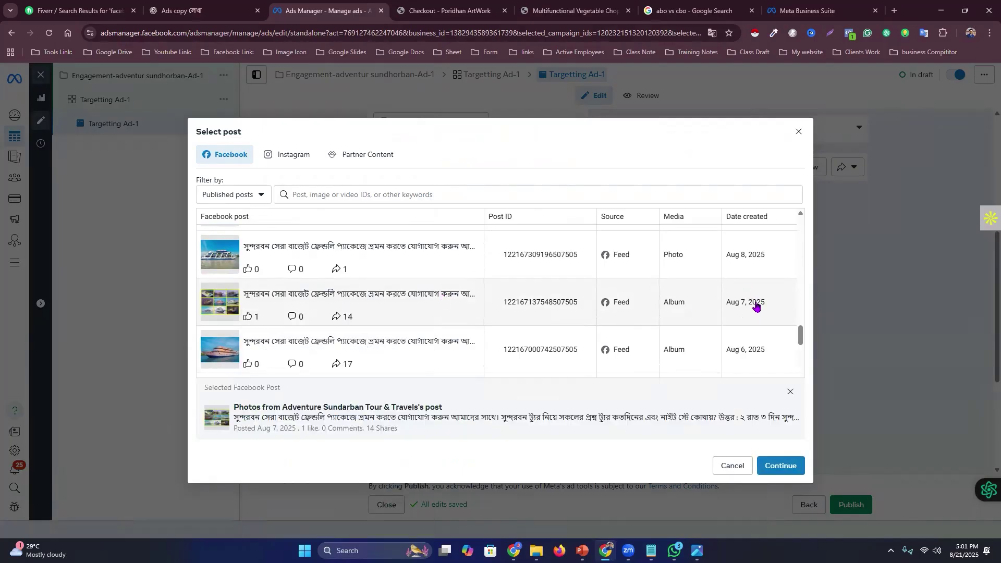
click(774, 470)
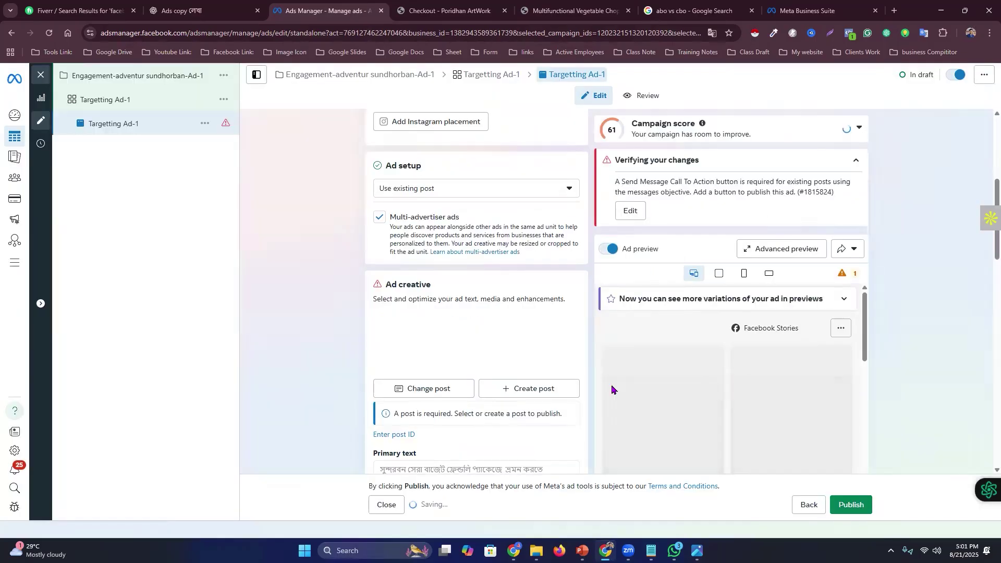
Step: In the other Chrome window, reload the Aug 7 Sundarban Facebook post tab to check its text
mouse_move(514, 550)
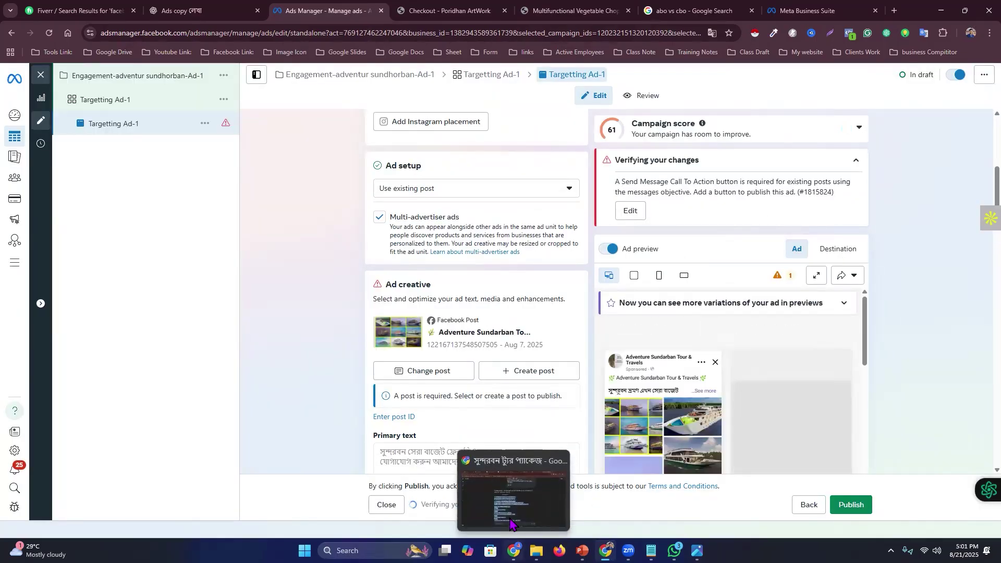
click(514, 524)
click(715, 7)
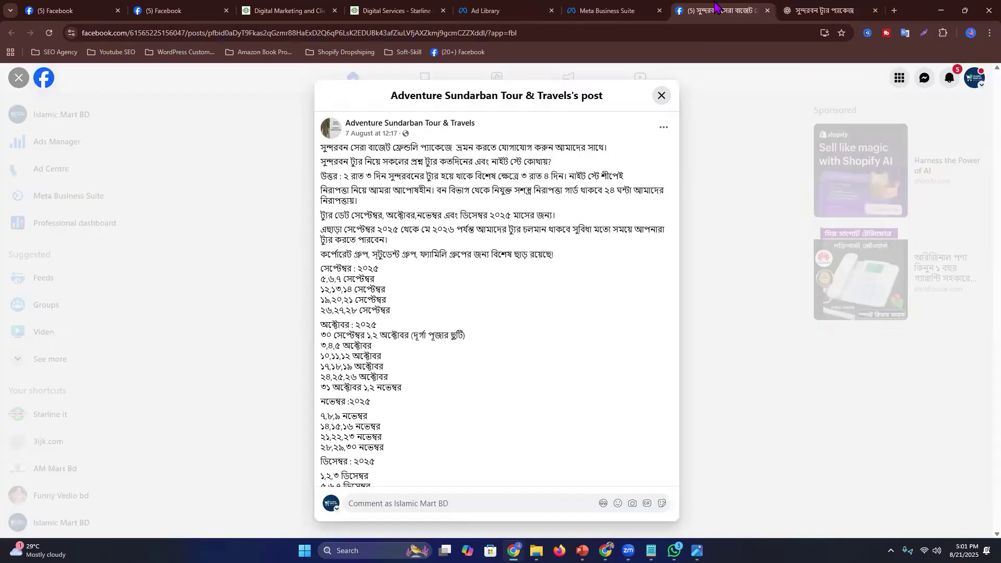
click(49, 34)
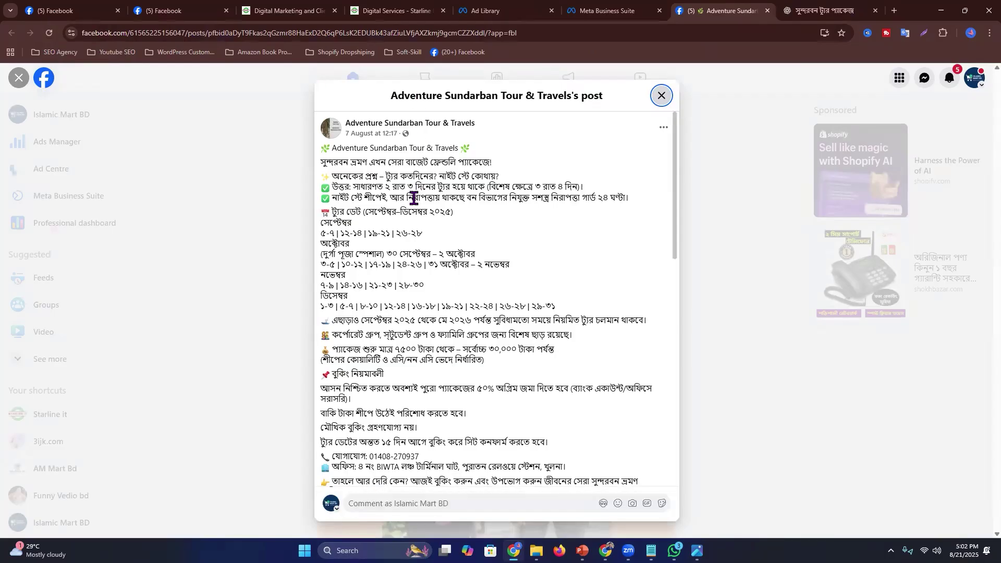
scroll(425, 302, down, 8)
scroll(607, 464, up, 8)
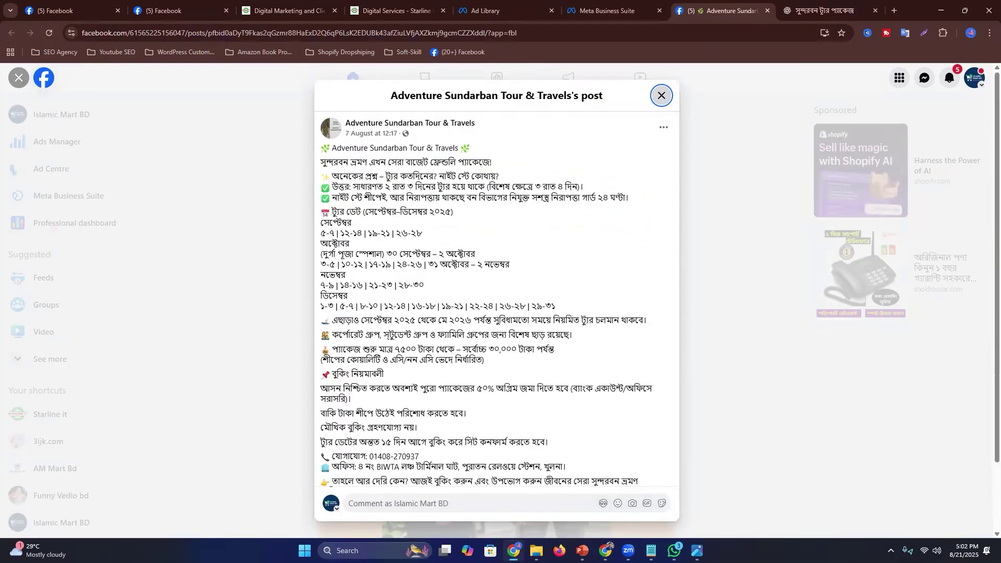
Step: Return to the Ads Manager window and look over the ad's preview panel
mouse_move(605, 551)
click(635, 511)
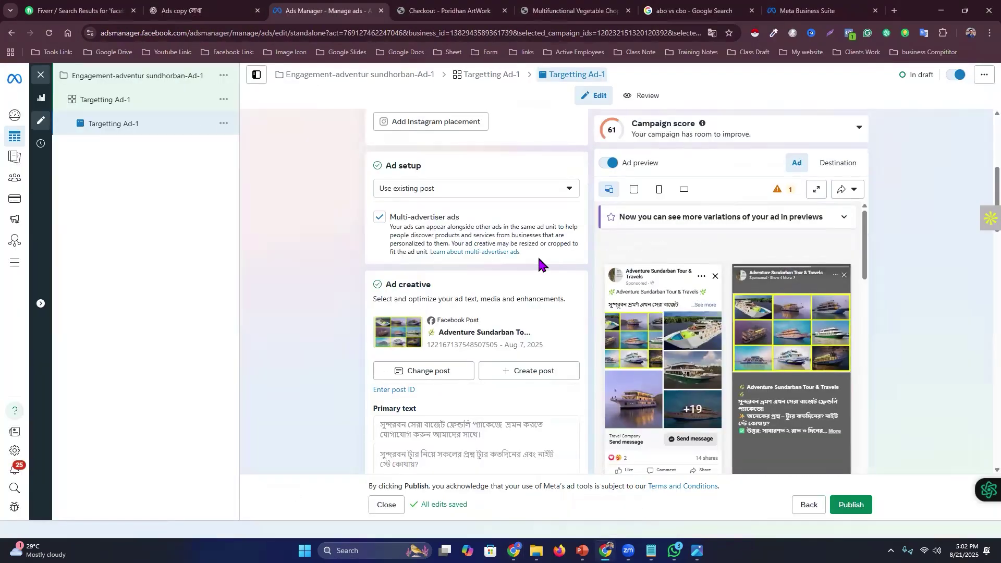
scroll(430, 271, up, 3)
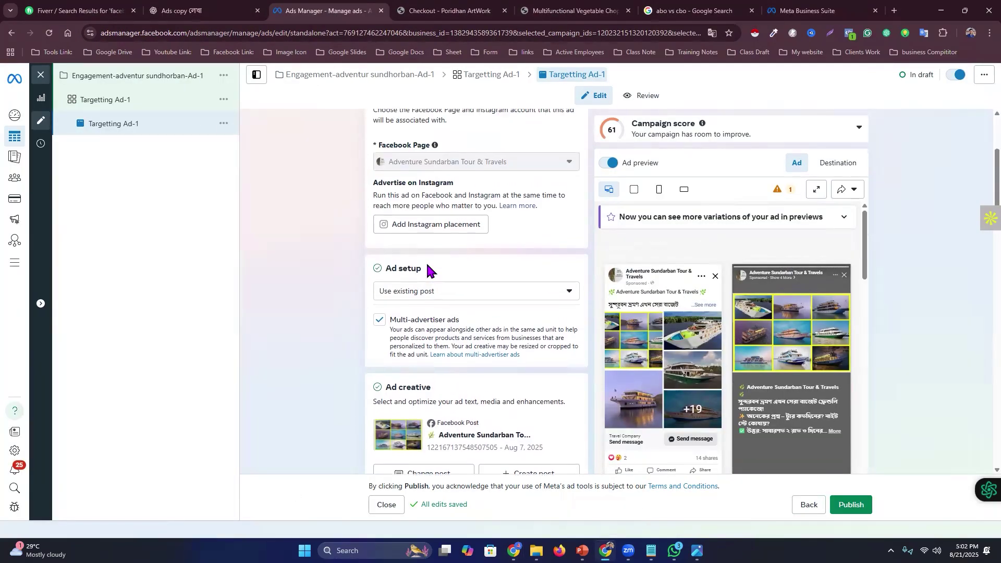
scroll(437, 313, down, 4)
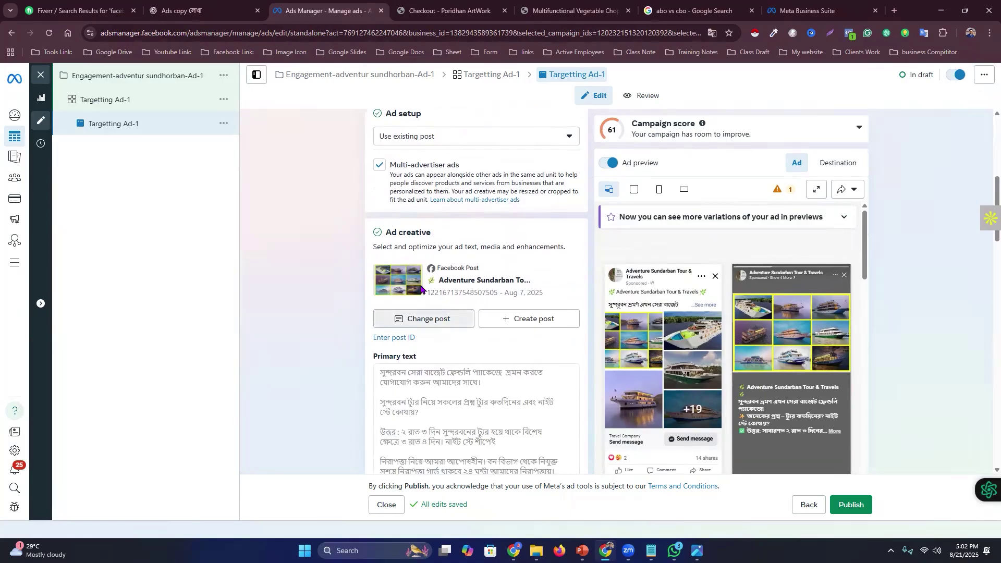
mouse_move(645, 290)
scroll(668, 358, down, 1)
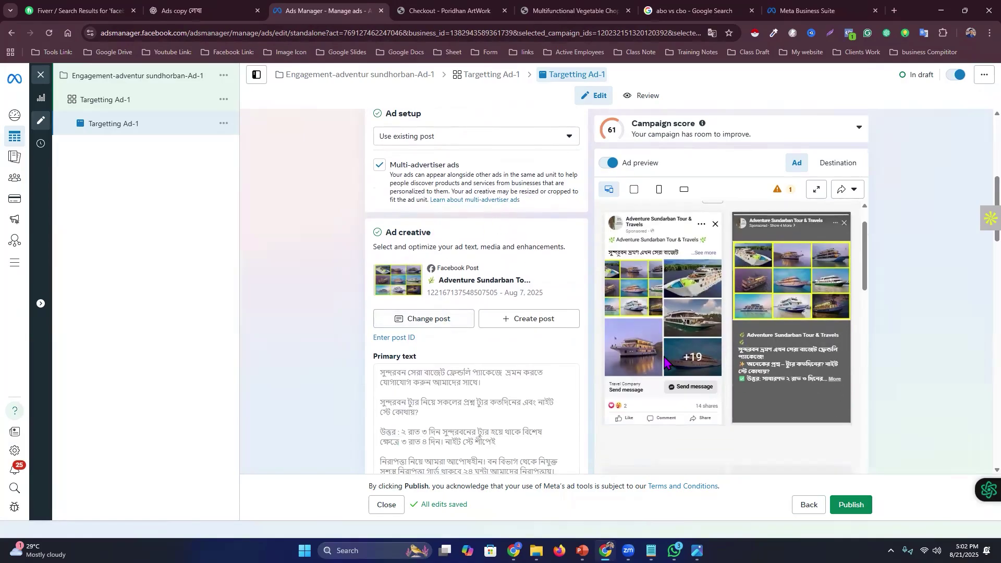
scroll(664, 323, up, 1)
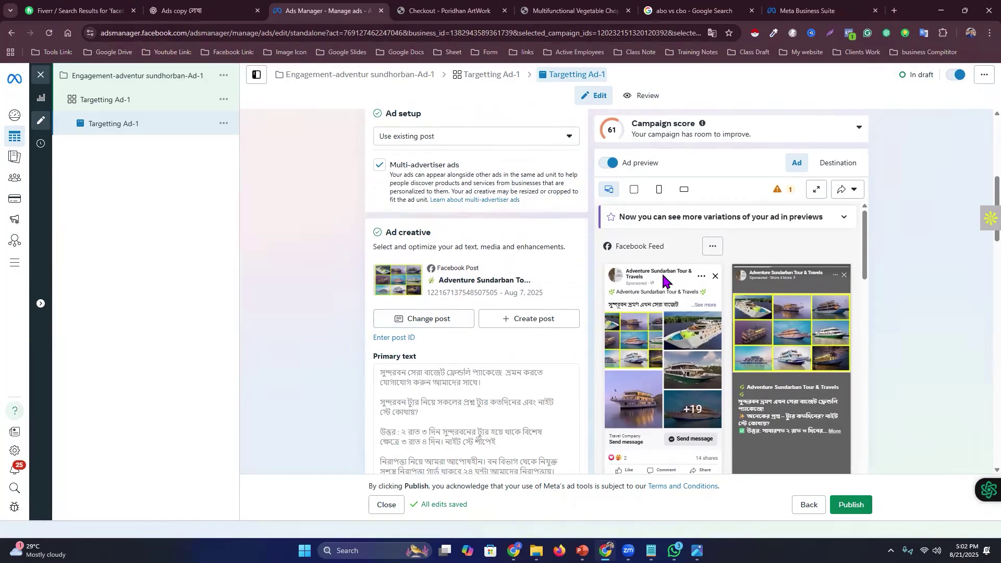
scroll(662, 315, down, 1)
scroll(661, 315, up, 1)
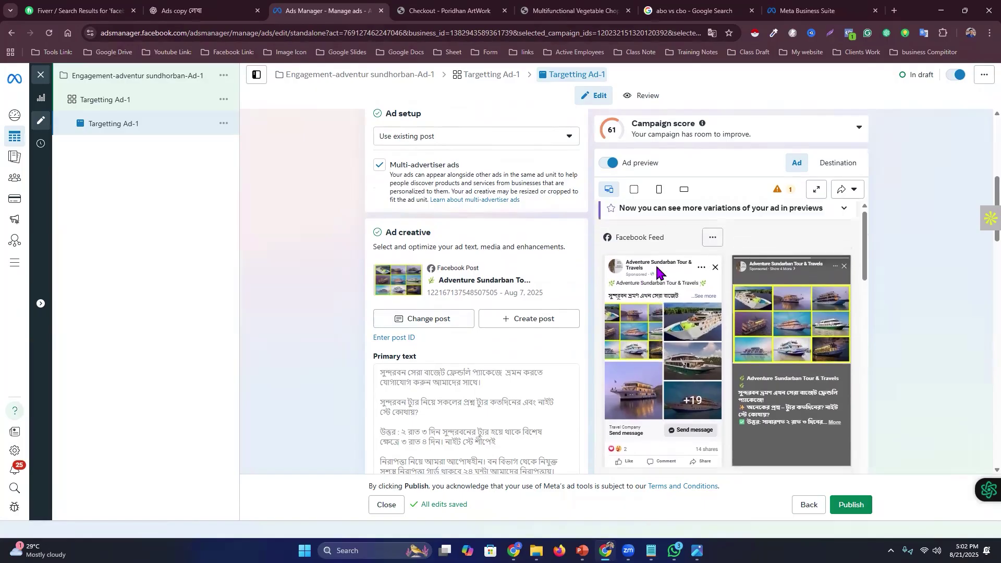
Step: Cycle the feed, Stories and Reels, and search previews, then show undeliverable placements
click(634, 193)
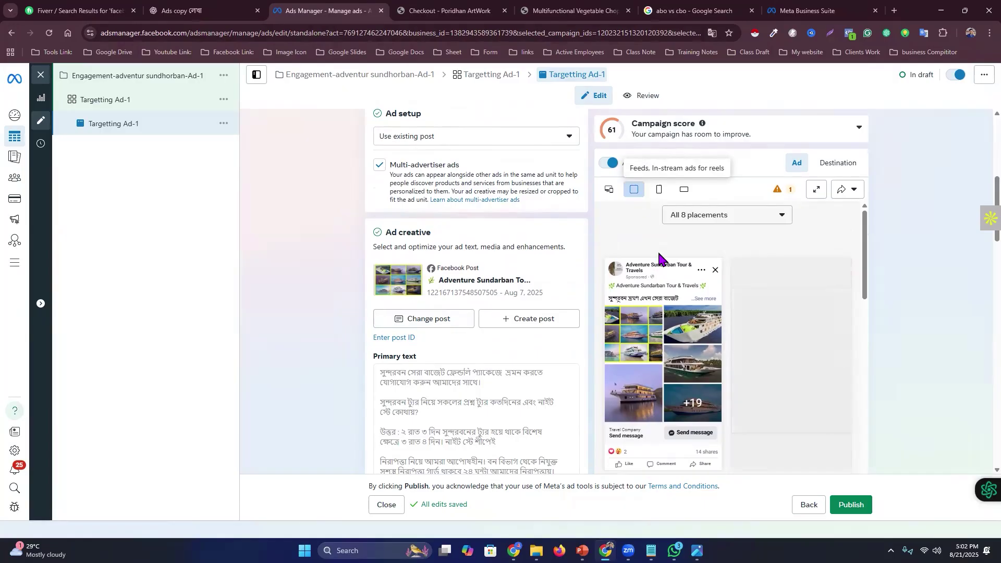
scroll(722, 352, down, 3)
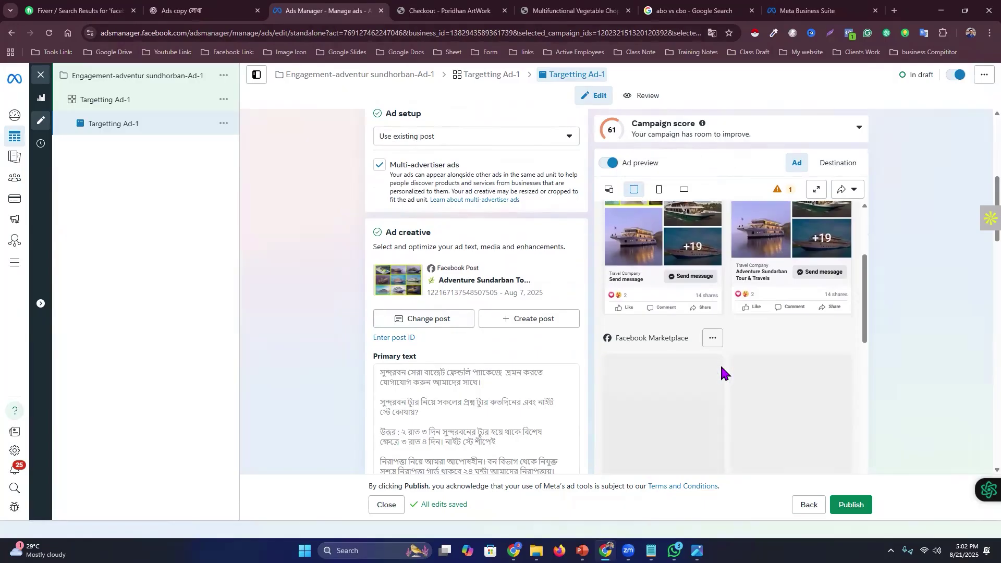
scroll(699, 292, up, 3)
click(659, 189)
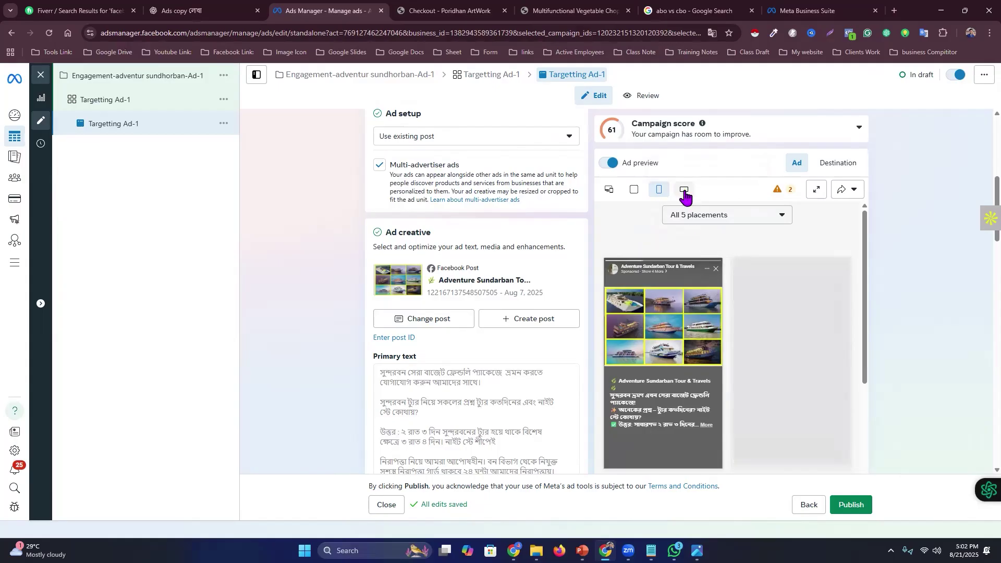
click(685, 191)
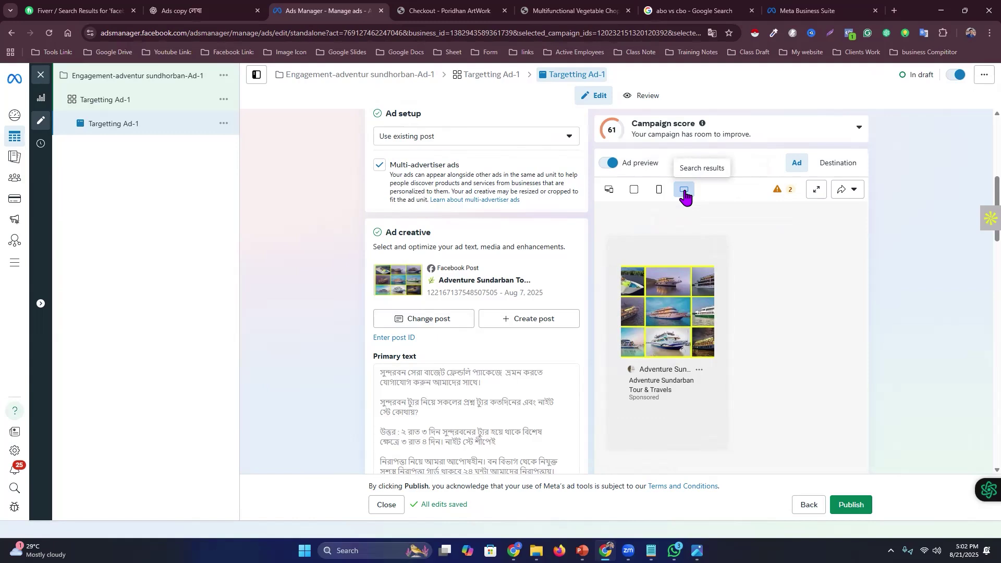
click(658, 190)
click(634, 191)
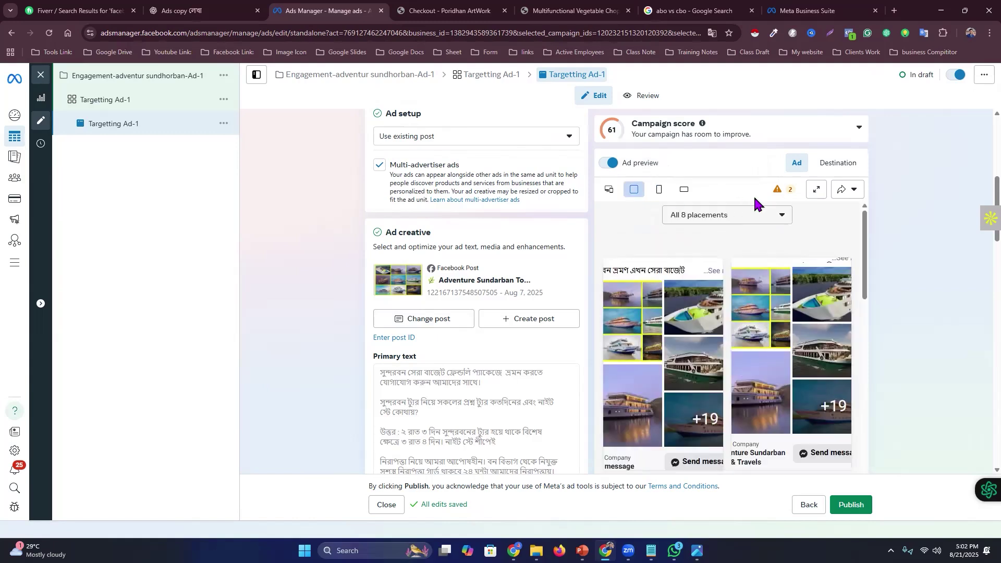
mouse_move(780, 195)
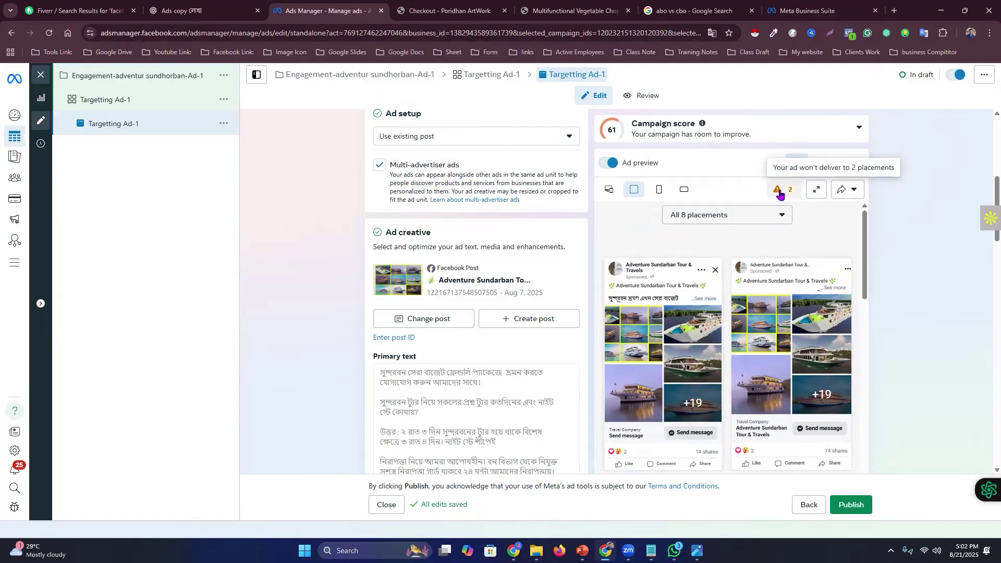
click(780, 193)
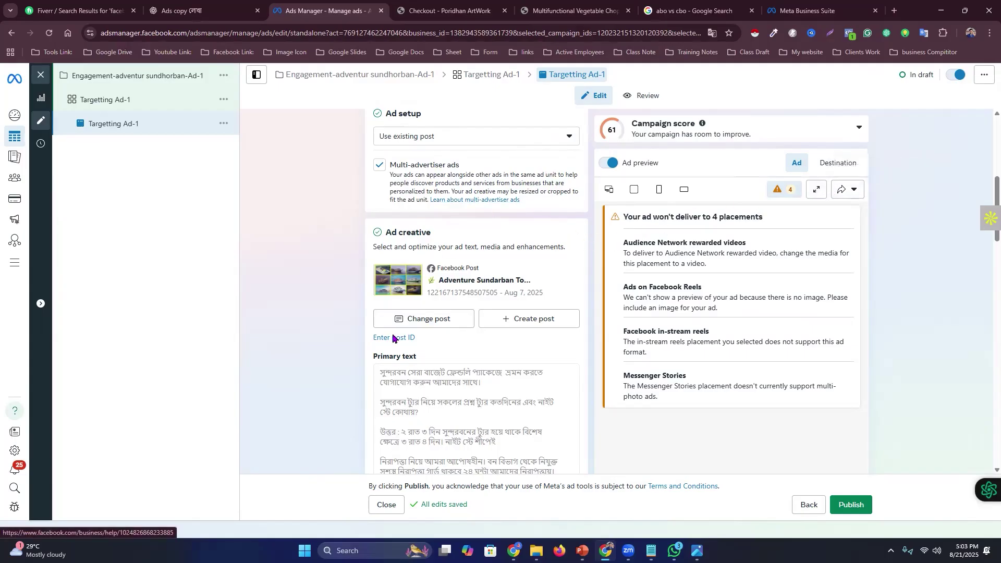
scroll(454, 337, down, 15)
scroll(442, 379, down, 6)
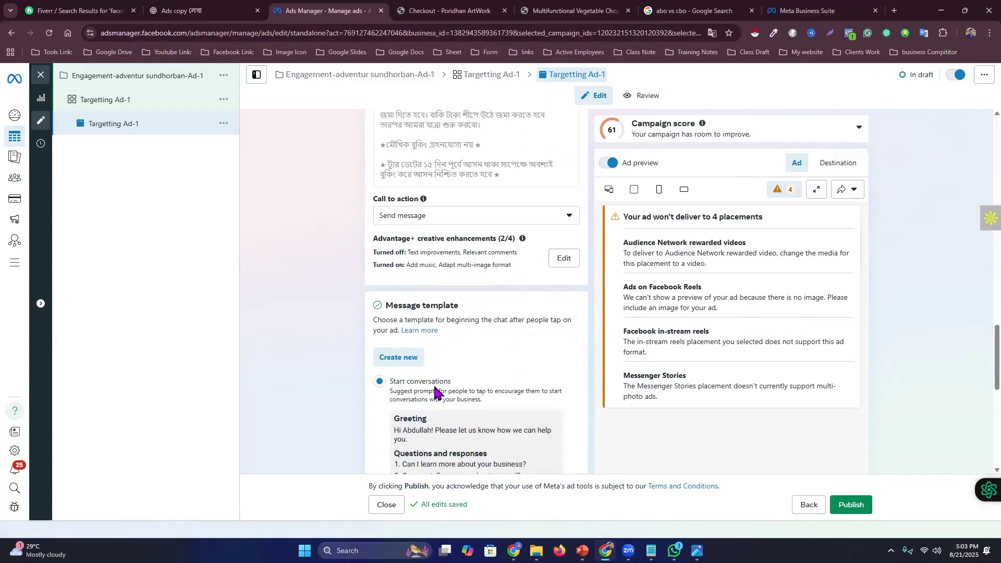
scroll(435, 244, up, 3)
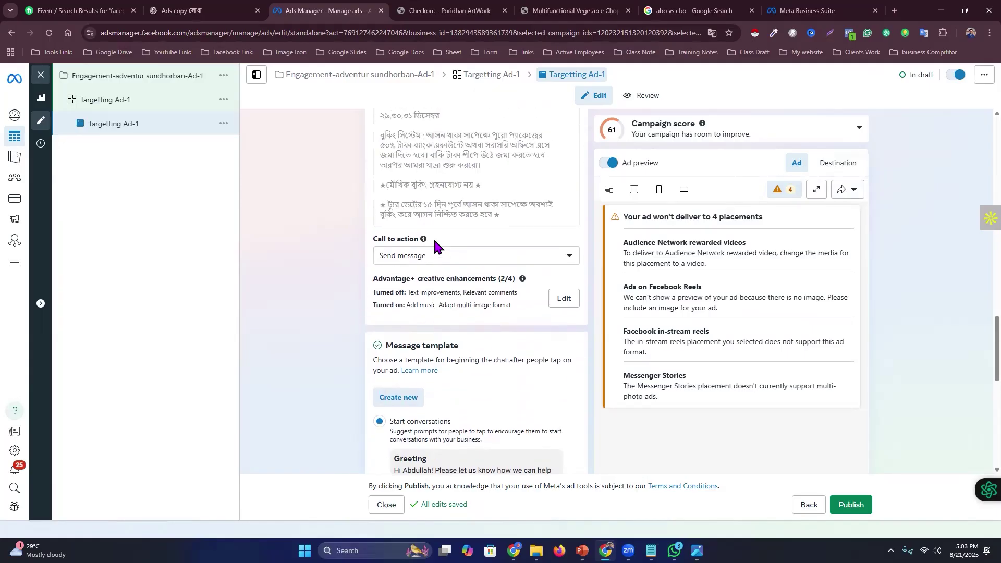
scroll(435, 261, down, 1)
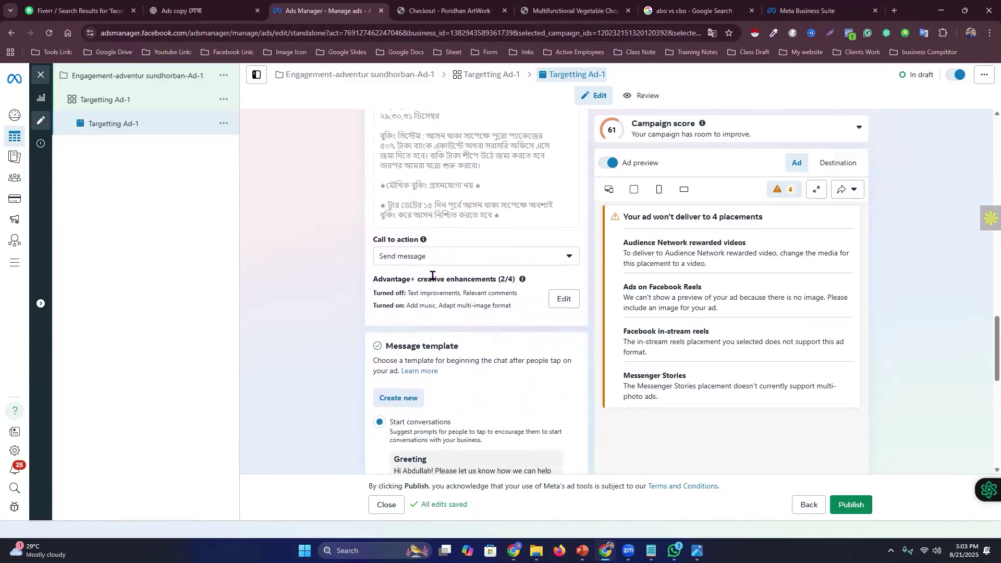
click(518, 258)
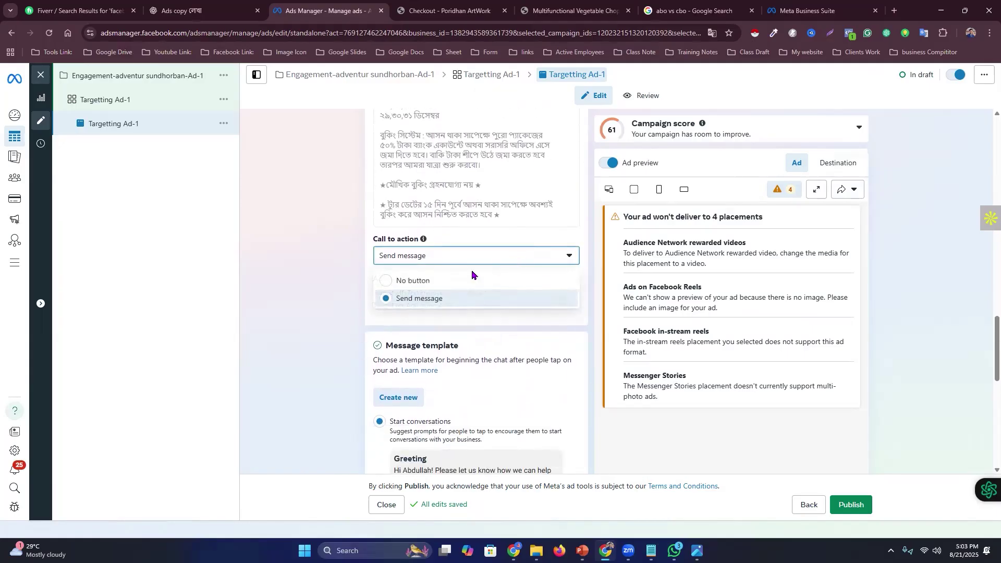
click(440, 299)
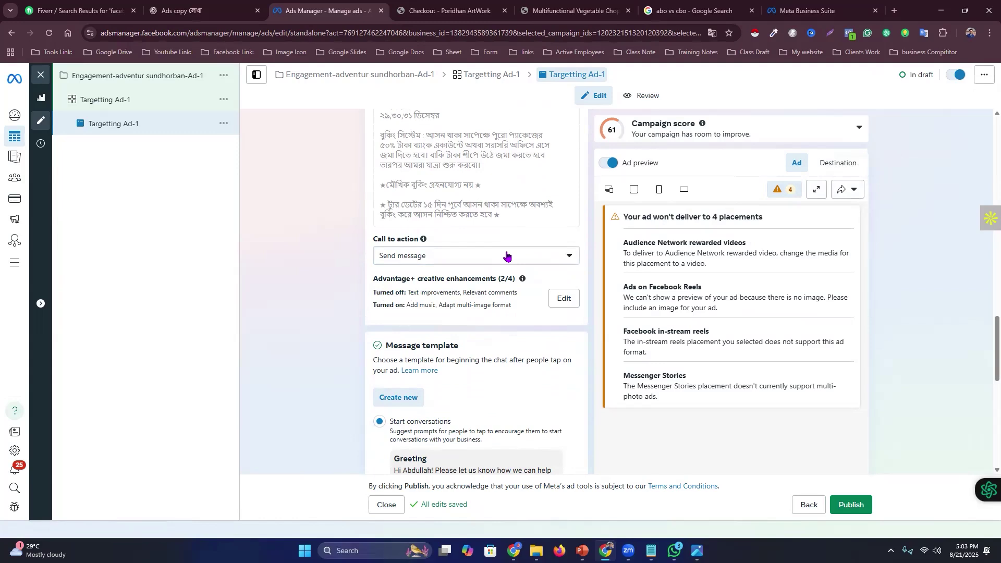
click(634, 189)
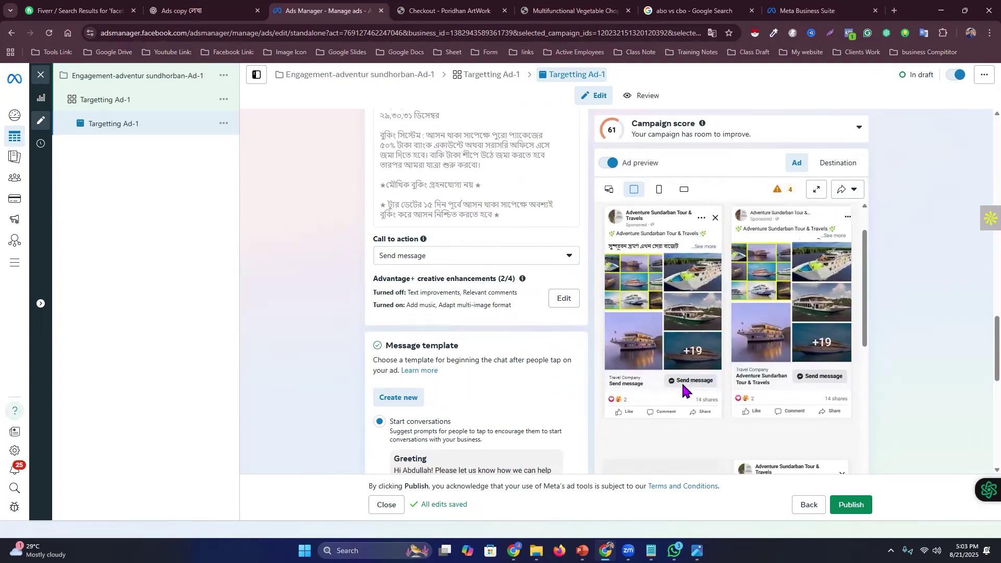
scroll(446, 373, down, 1)
scroll(449, 364, down, 2)
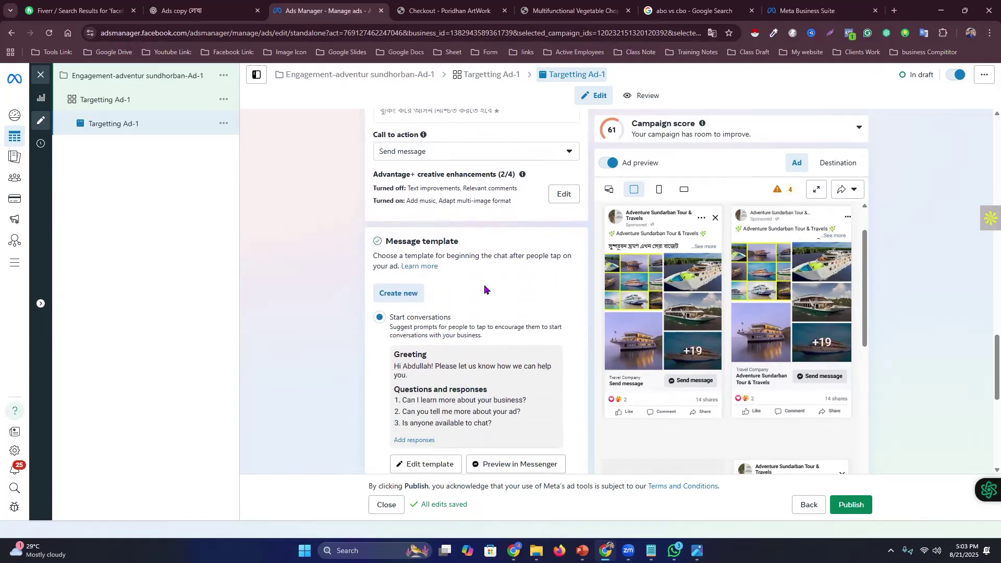
scroll(465, 340, down, 2)
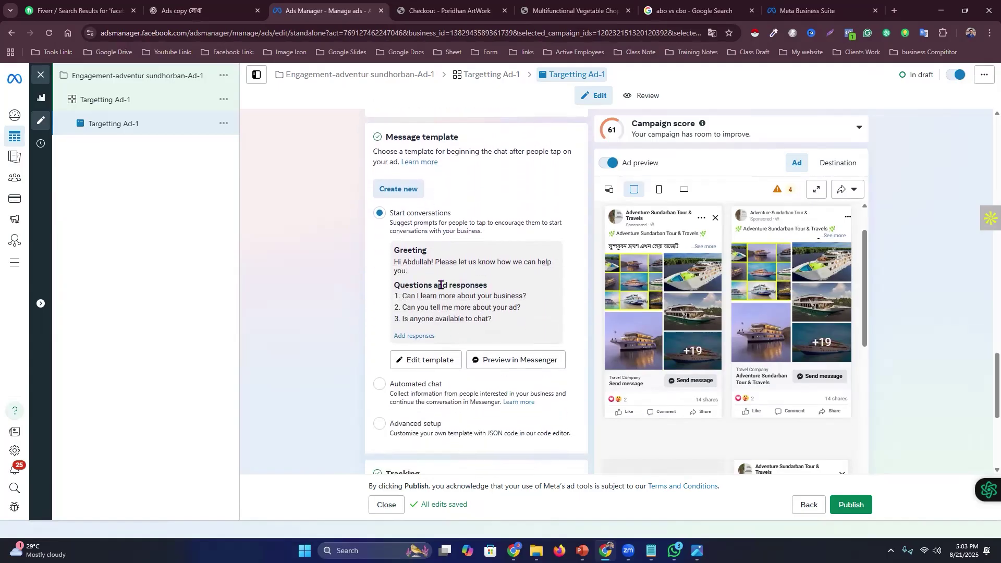
Step: Edit the Start conversations template, keeping 'Ask for availability' as the greeting button
click(430, 362)
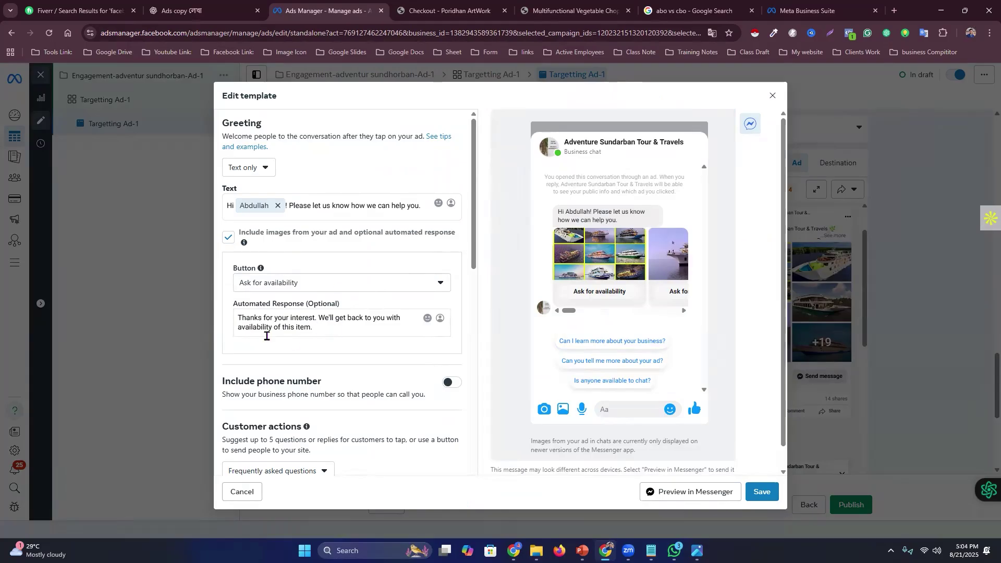
click(327, 281)
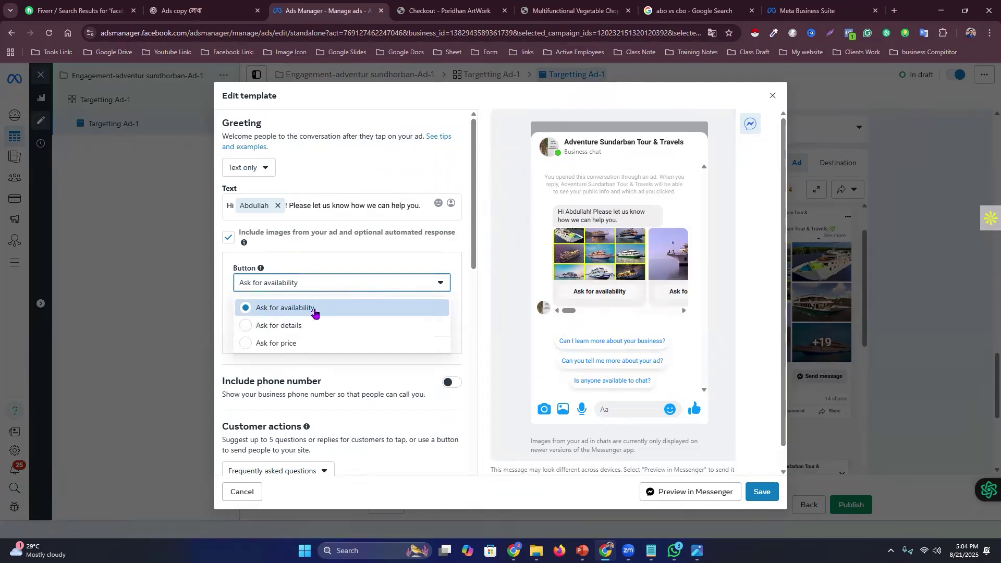
click(328, 282)
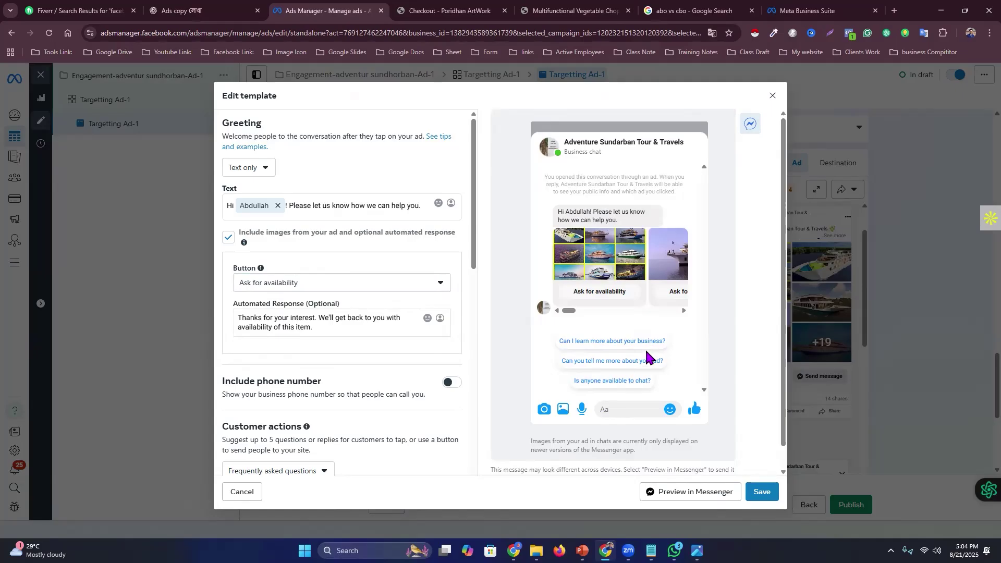
Step: Keep frequently asked questions as customer actions and add automated responses for Questions #1–#3
scroll(325, 320, down, 3)
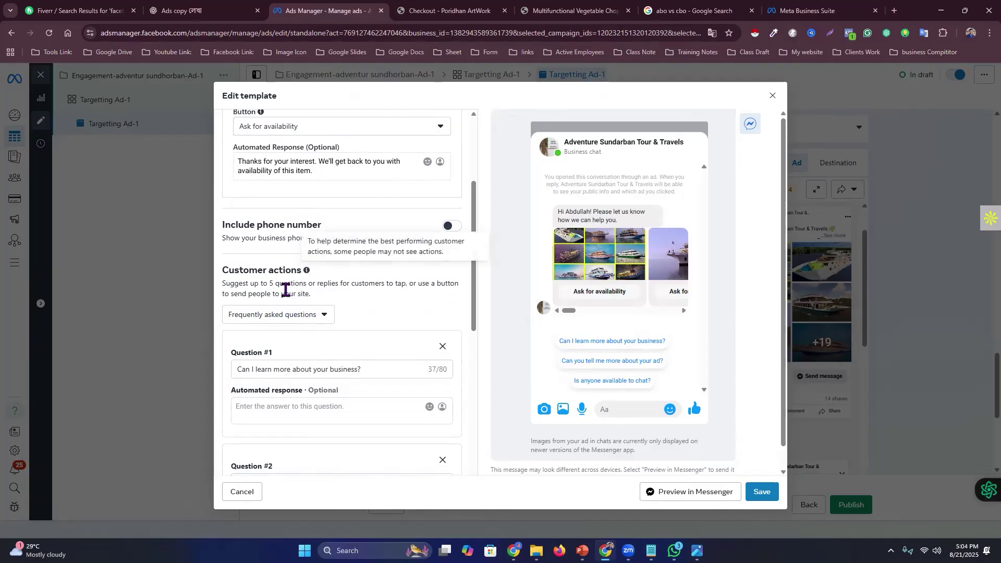
scroll(286, 290, down, 2)
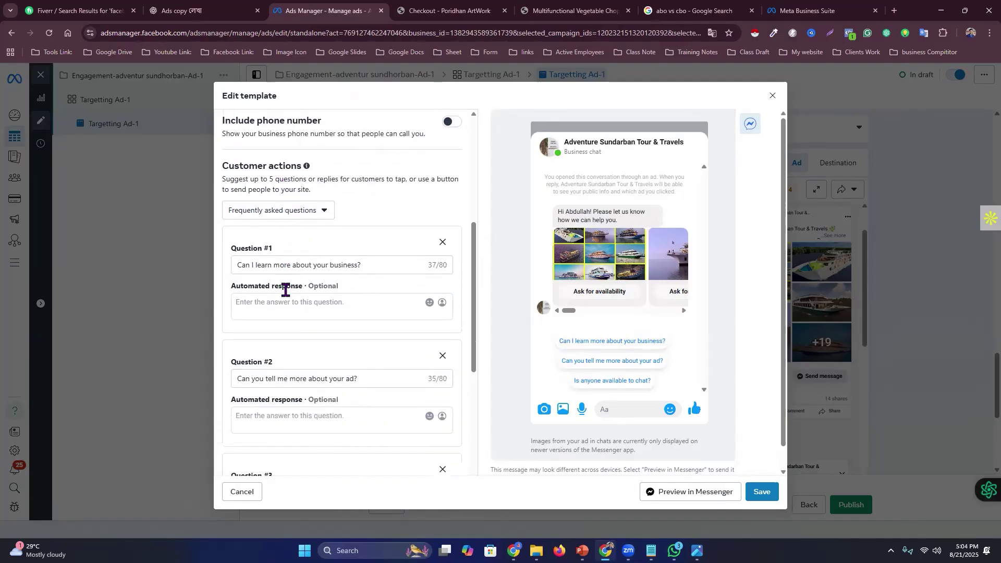
click(308, 209)
click(319, 206)
triple_click(356, 263)
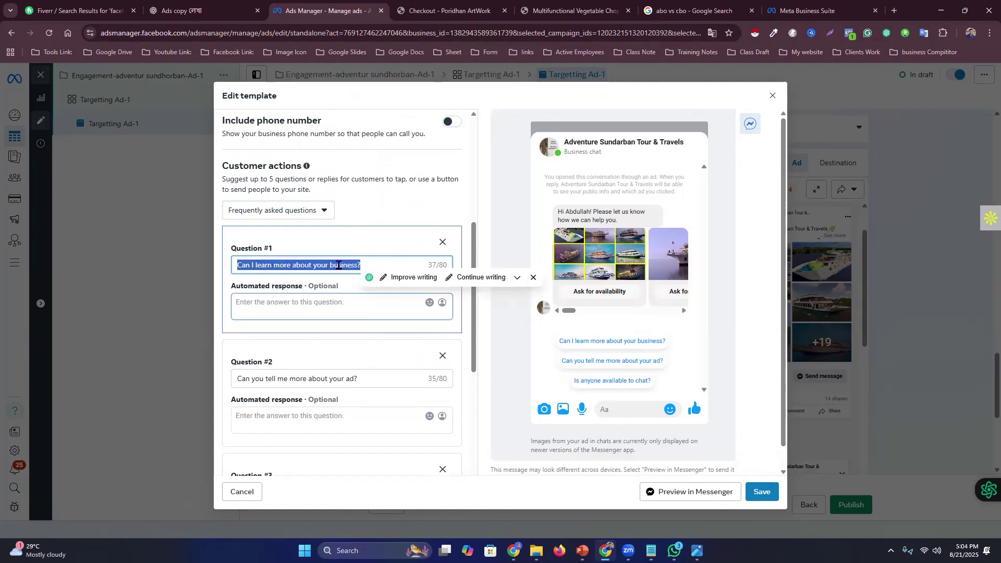
click(322, 308)
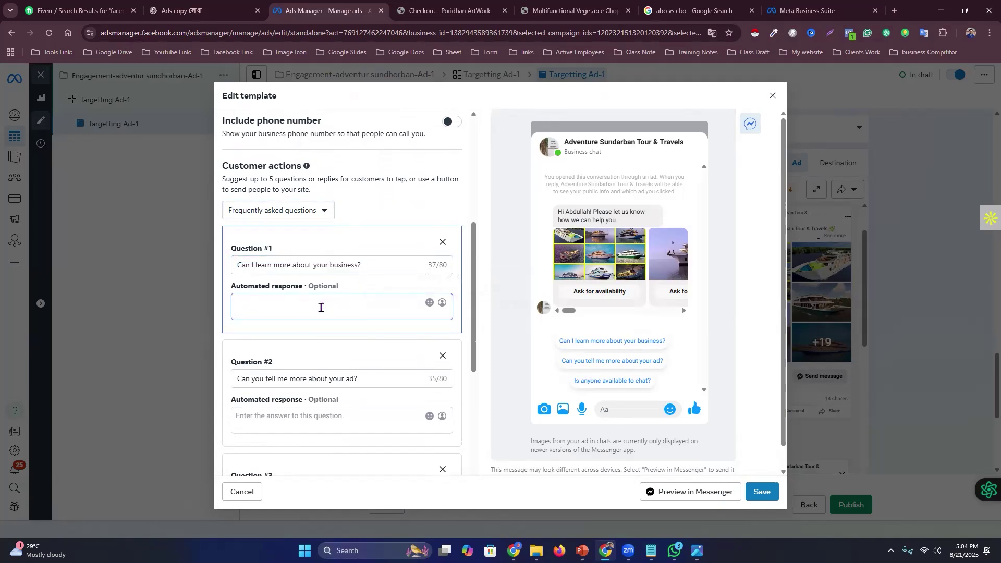
scroll(315, 299, down, 2)
triple_click(302, 274)
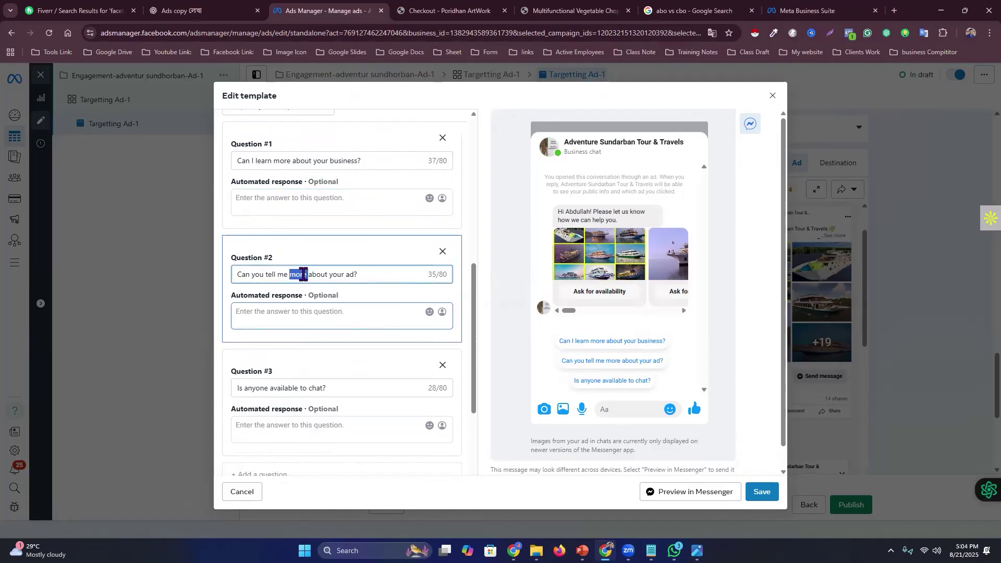
click(374, 272)
click(266, 313)
scroll(346, 329, down, 1)
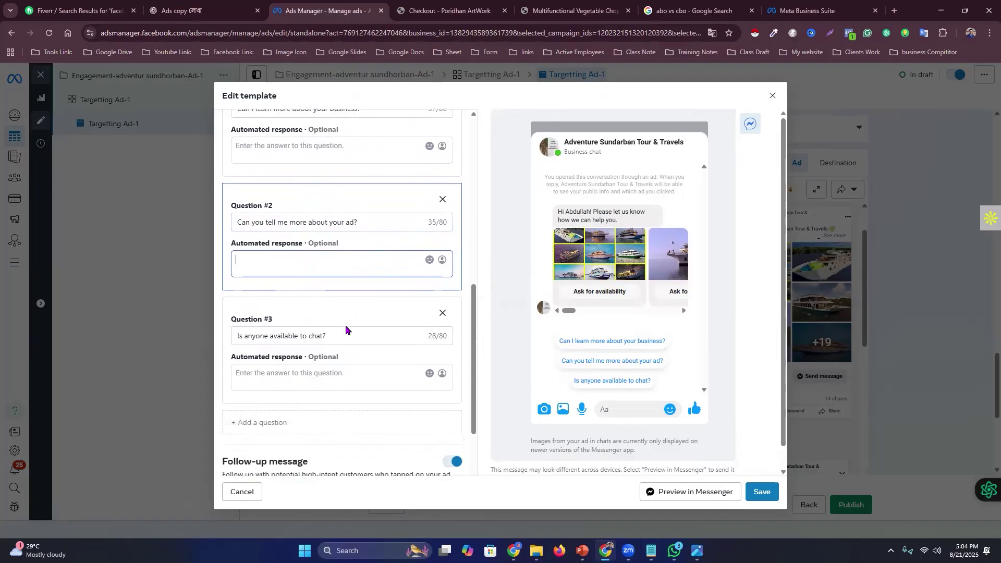
click(350, 336)
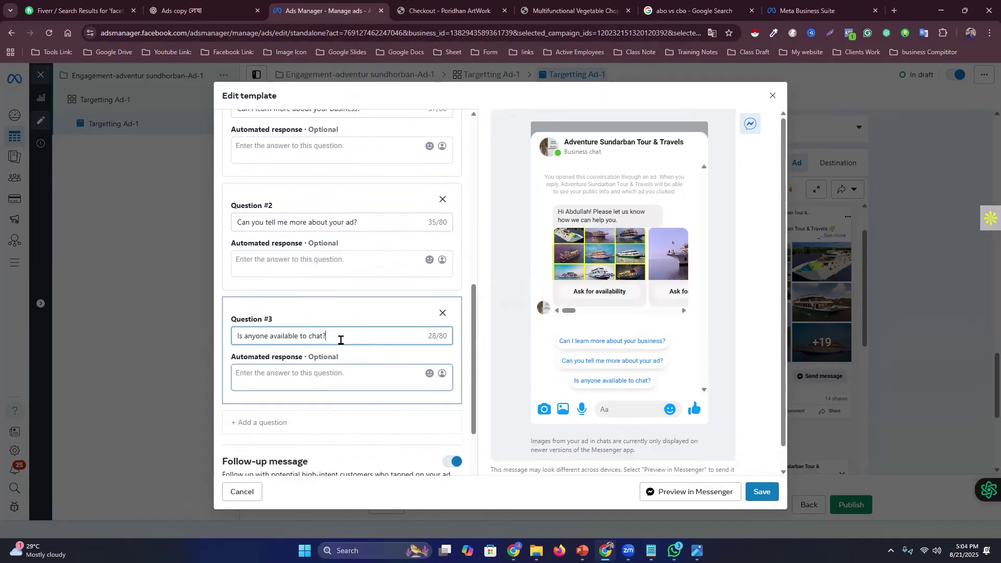
click(307, 374)
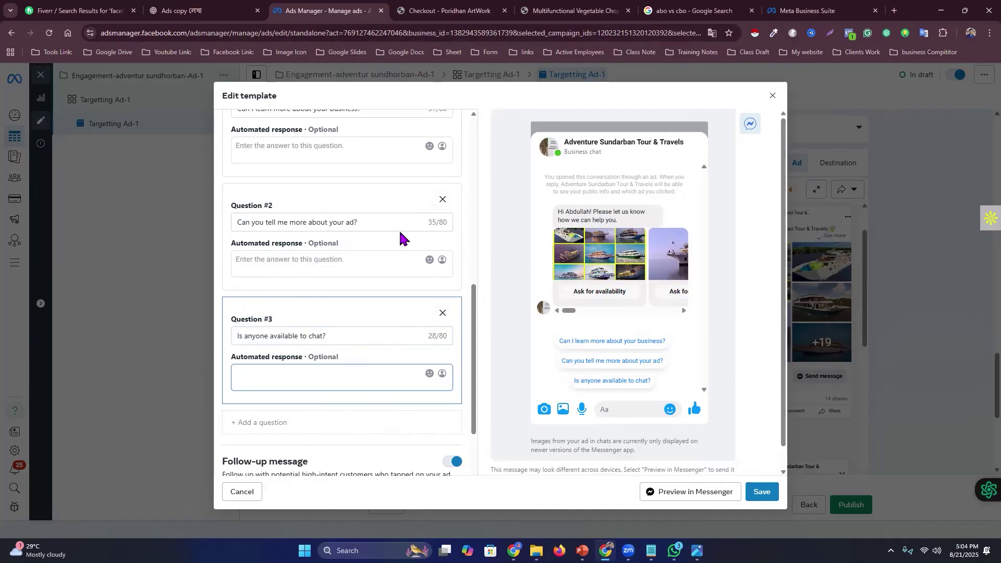
Step: Keep the greeting format as Text only and save the template
scroll(401, 237, up, 2)
scroll(401, 238, up, 2)
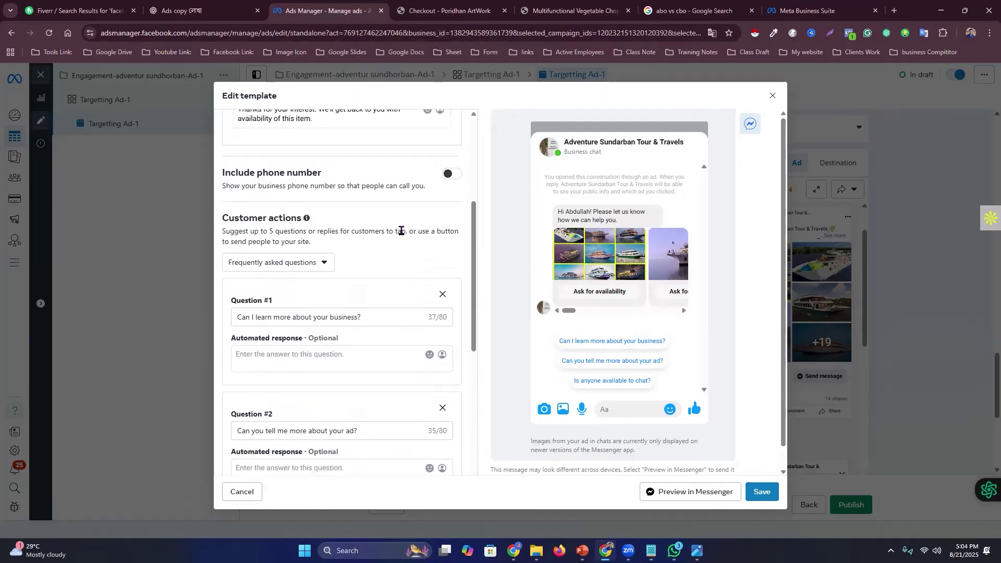
scroll(401, 231, up, 3)
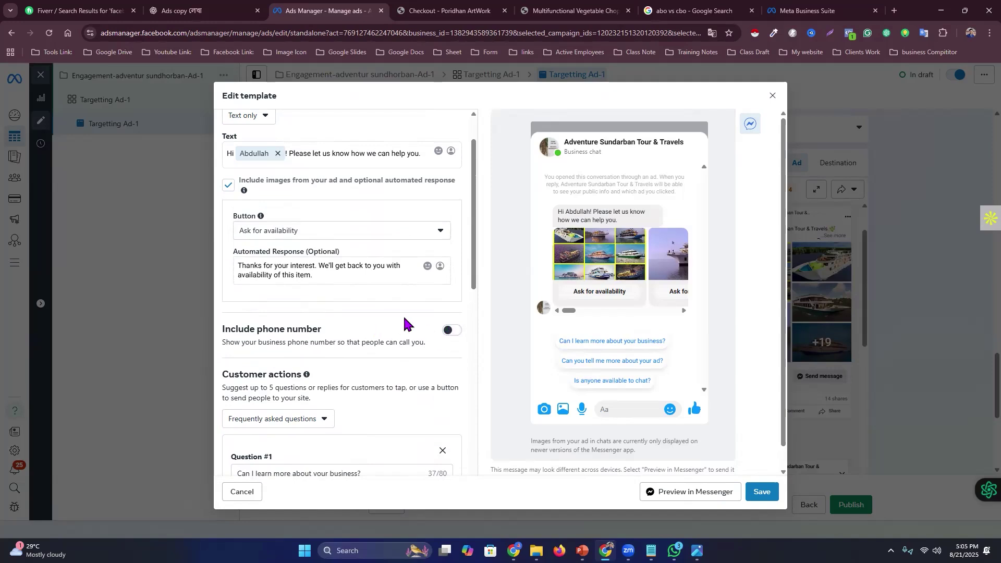
scroll(404, 324, up, 1)
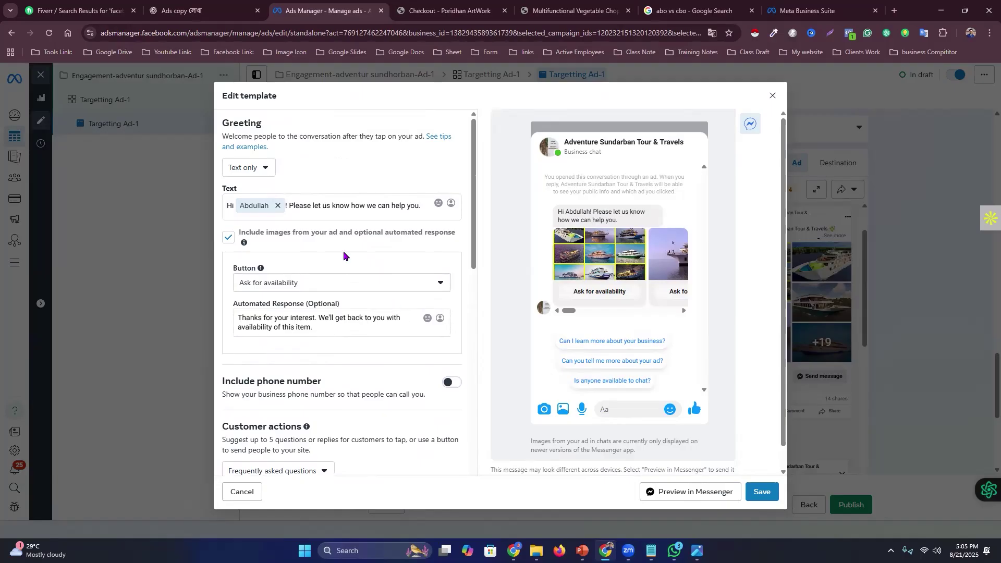
click(254, 168)
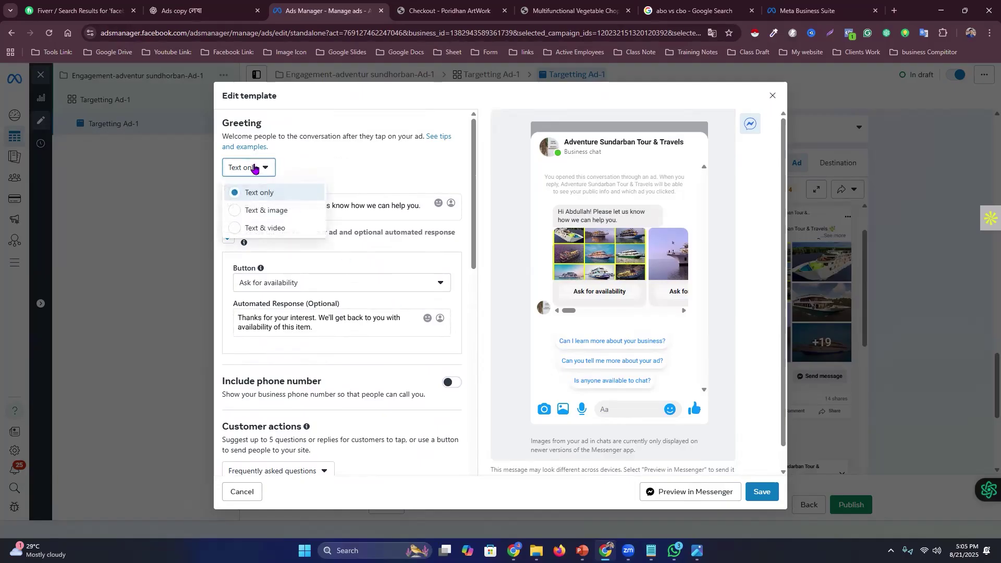
click(260, 192)
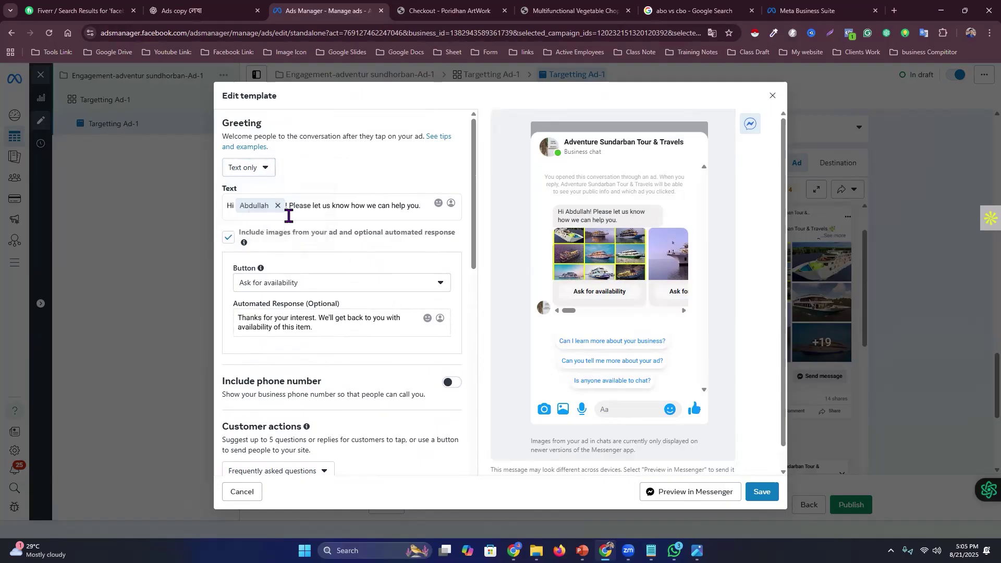
scroll(357, 373, down, 8)
scroll(353, 377, down, 3)
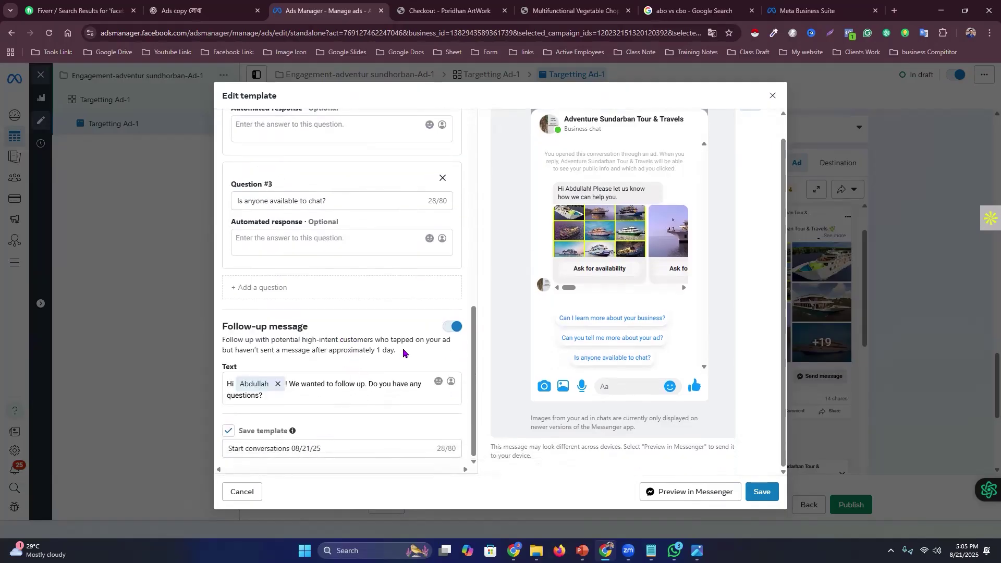
scroll(402, 351, up, 10)
scroll(403, 353, up, 1)
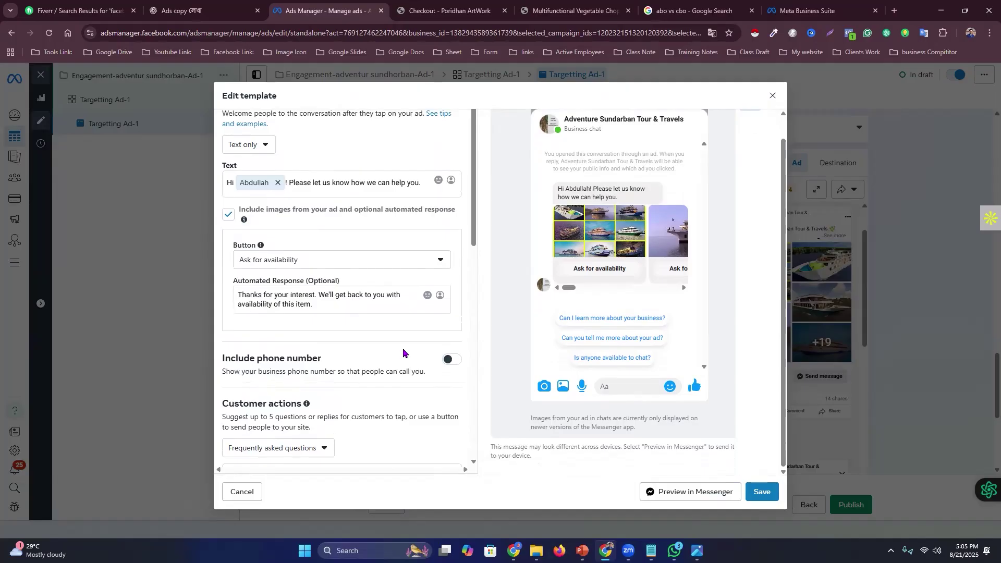
click(763, 492)
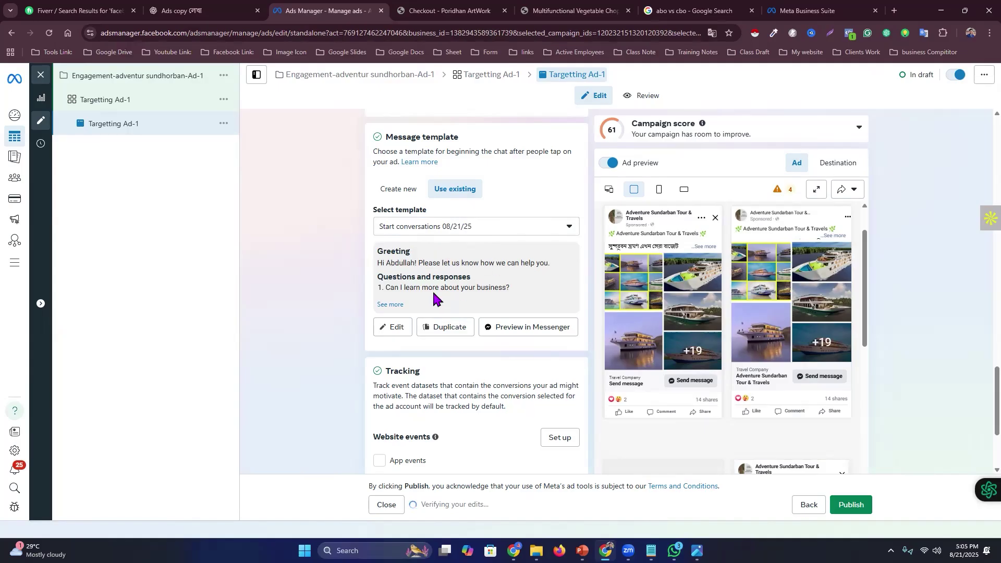
Step: Scroll through the ad's Tracking section toward the placement warnings
scroll(495, 296, down, 2)
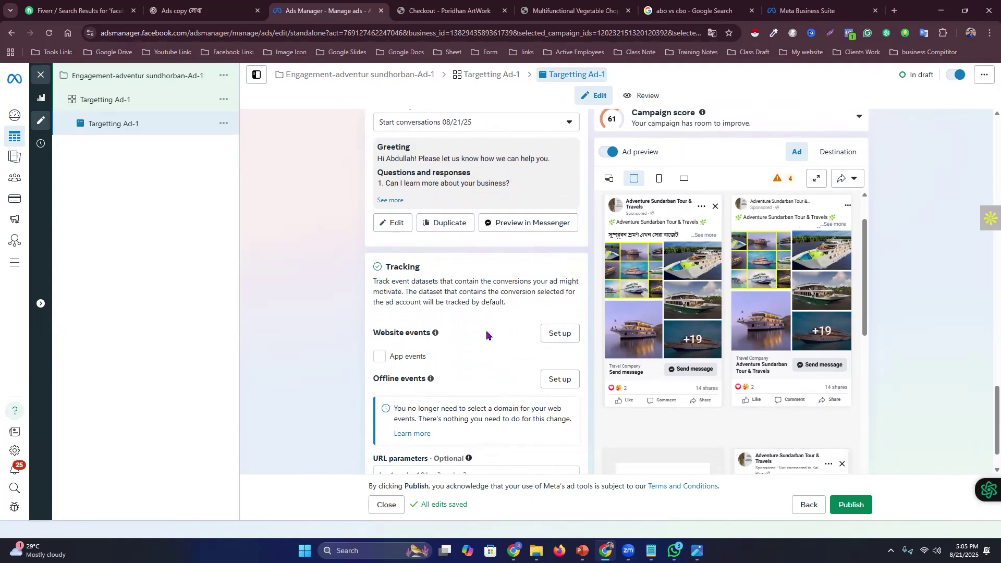
scroll(487, 332, down, 1)
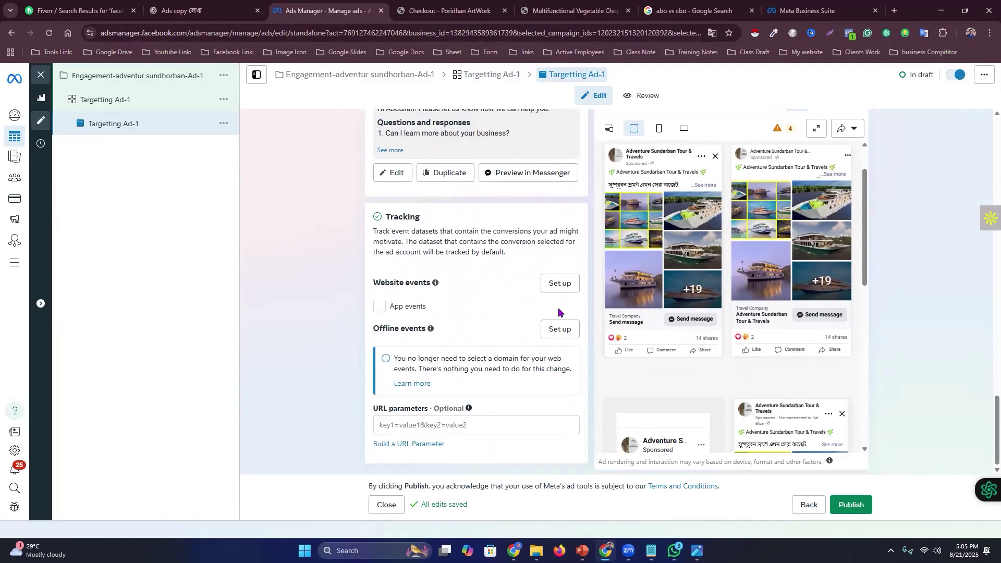
mouse_move(430, 328)
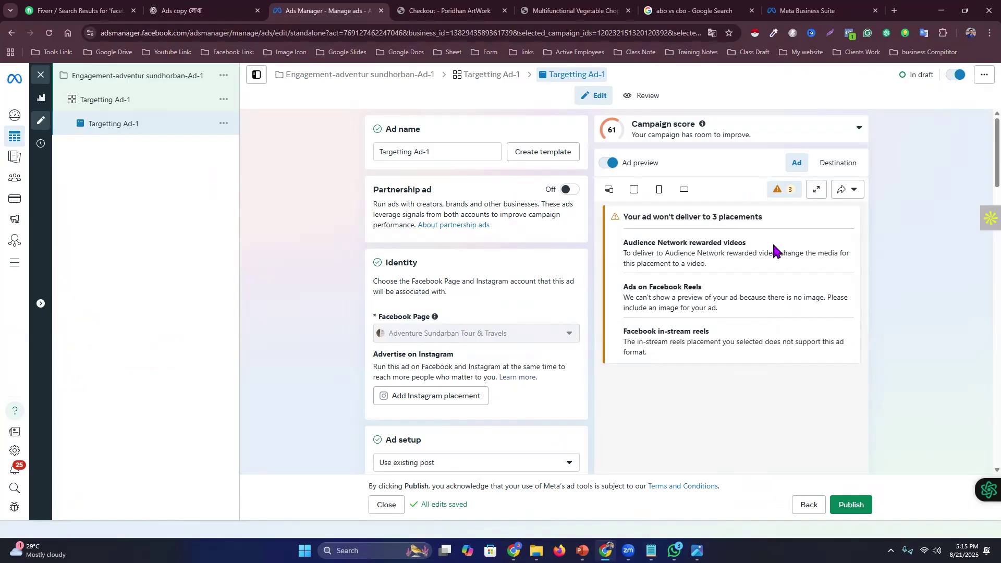
scroll(534, 320, down, 2)
scroll(798, 214, up, 2)
scroll(482, 360, down, 3)
scroll(482, 365, up, 3)
Step: Open the Targetting Ad-1 ad set and switch it to Advantage+ placements
click(122, 105)
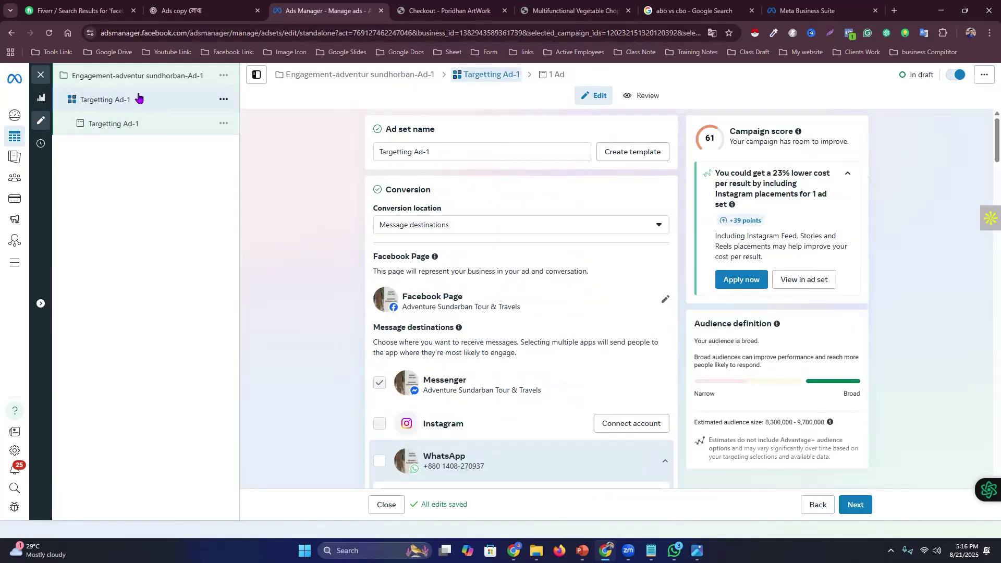
scroll(459, 308, down, 15)
scroll(459, 308, down, 10)
scroll(459, 311, down, 6)
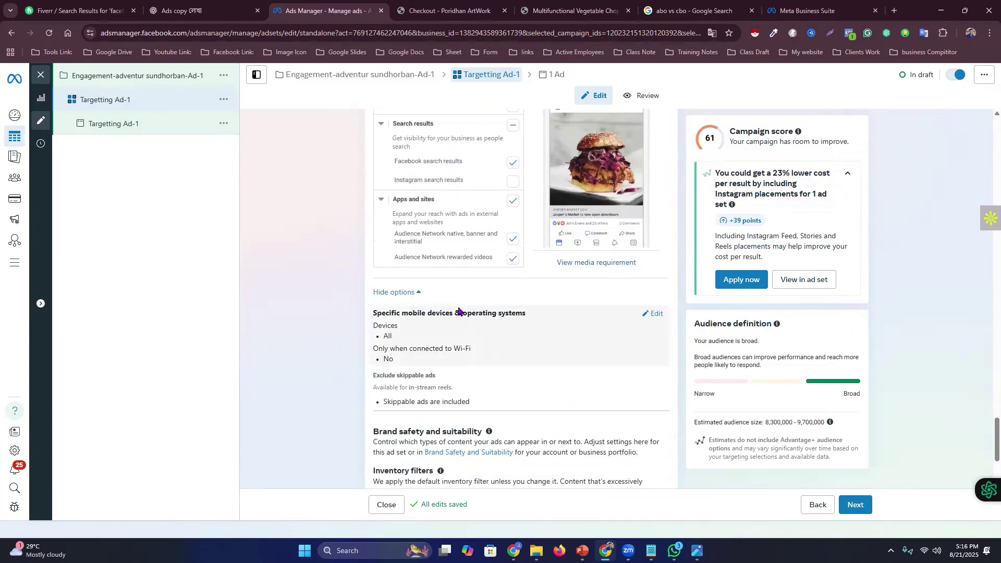
scroll(459, 312, up, 10)
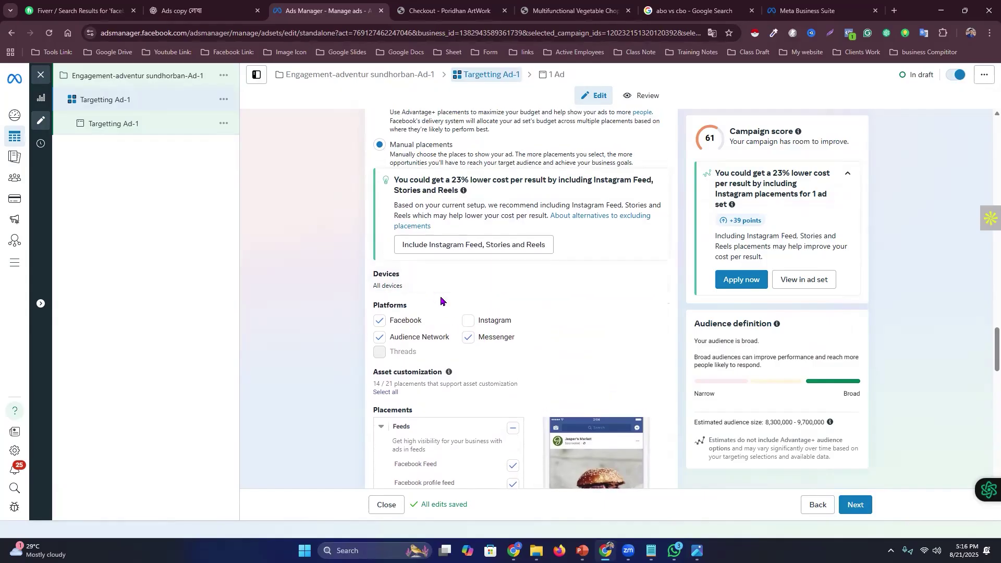
scroll(432, 299, down, 10)
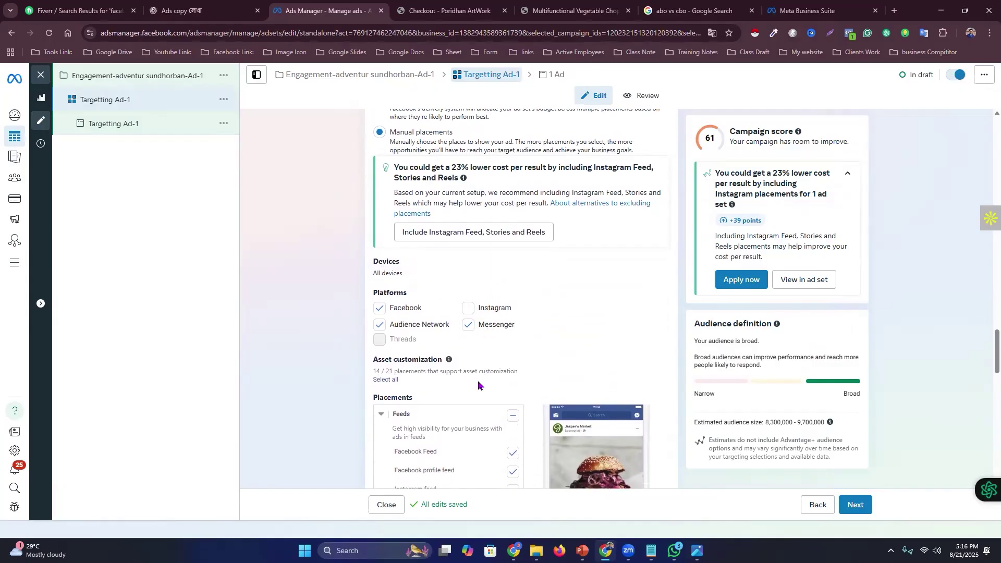
scroll(425, 414, down, 8)
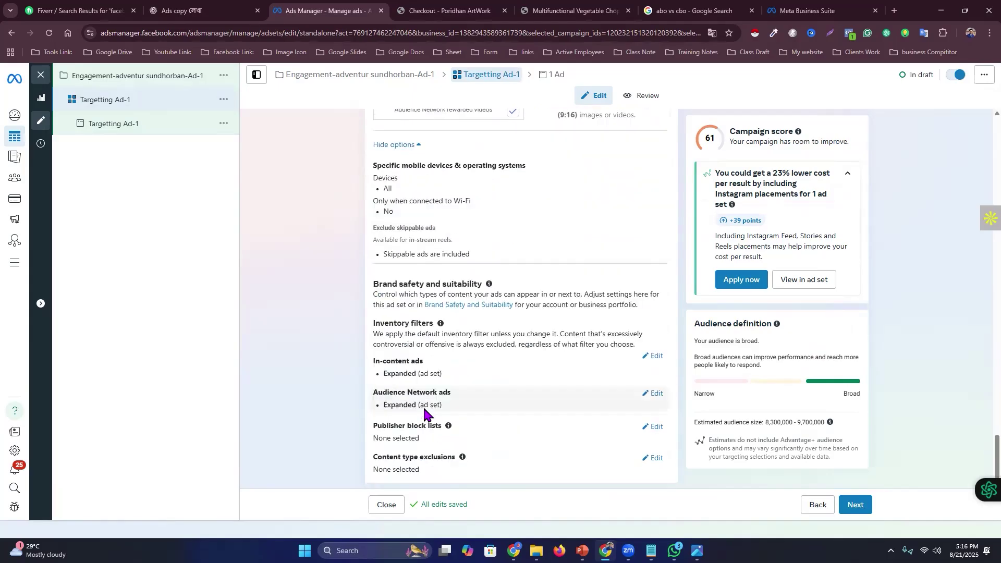
scroll(497, 336, up, 5)
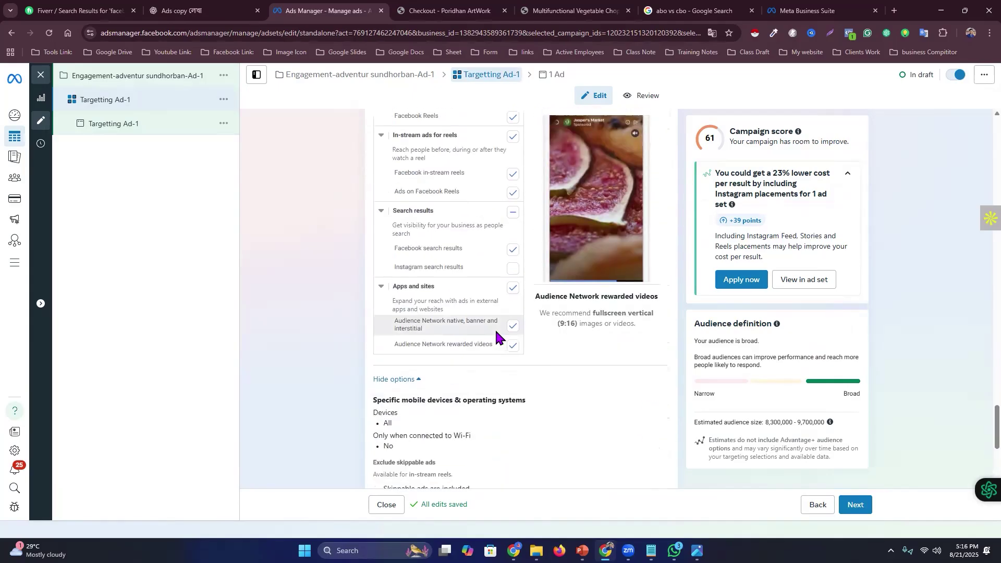
scroll(495, 334, up, 10)
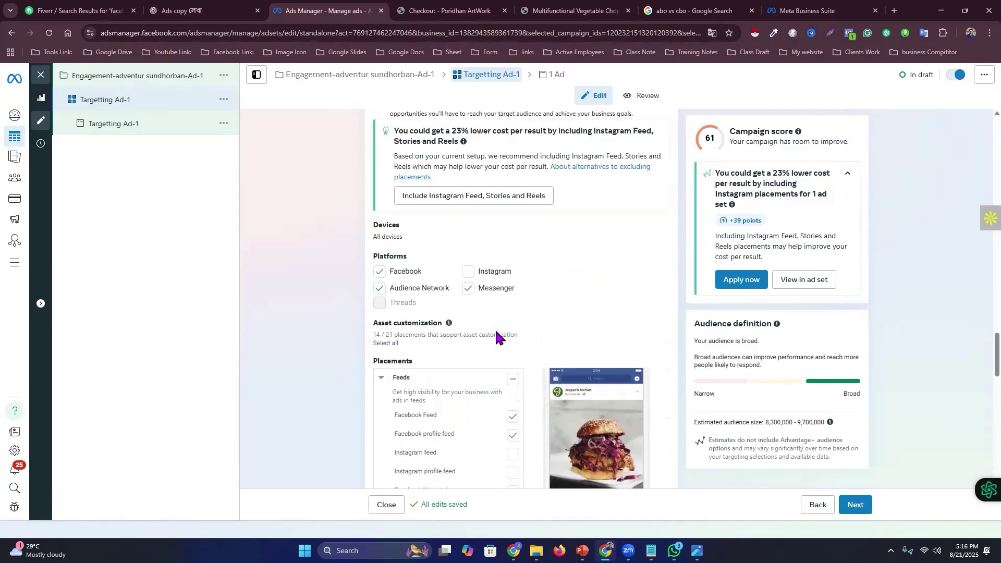
scroll(496, 337, up, 1)
click(379, 259)
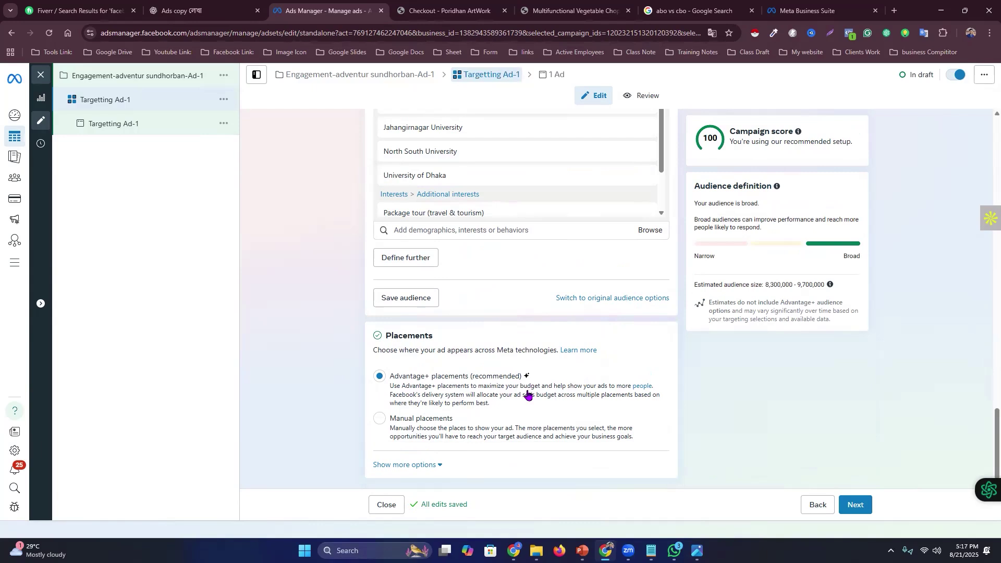
Step: Continue from the ad set to the ad-level settings
scroll(527, 395, up, 8)
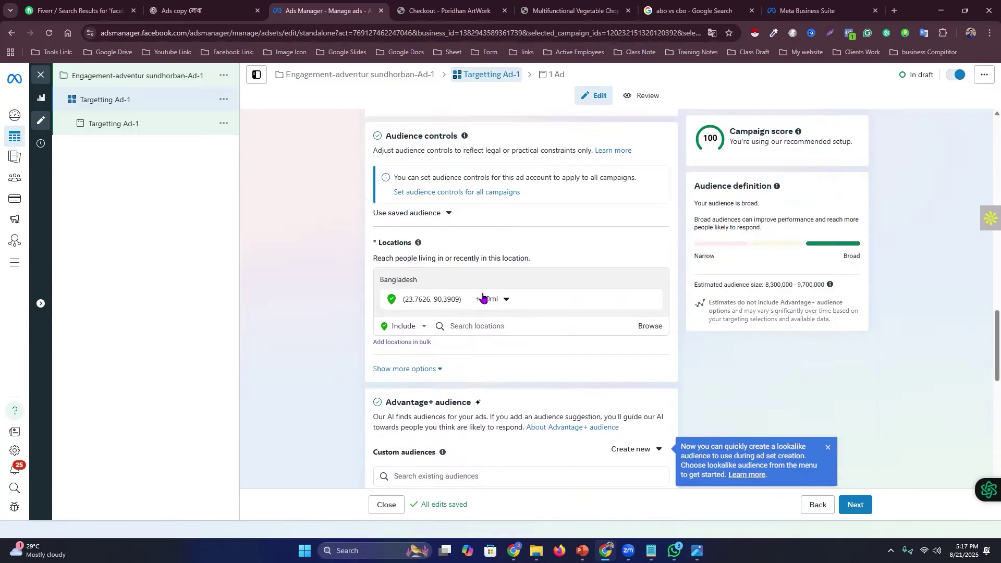
scroll(482, 300, down, 8)
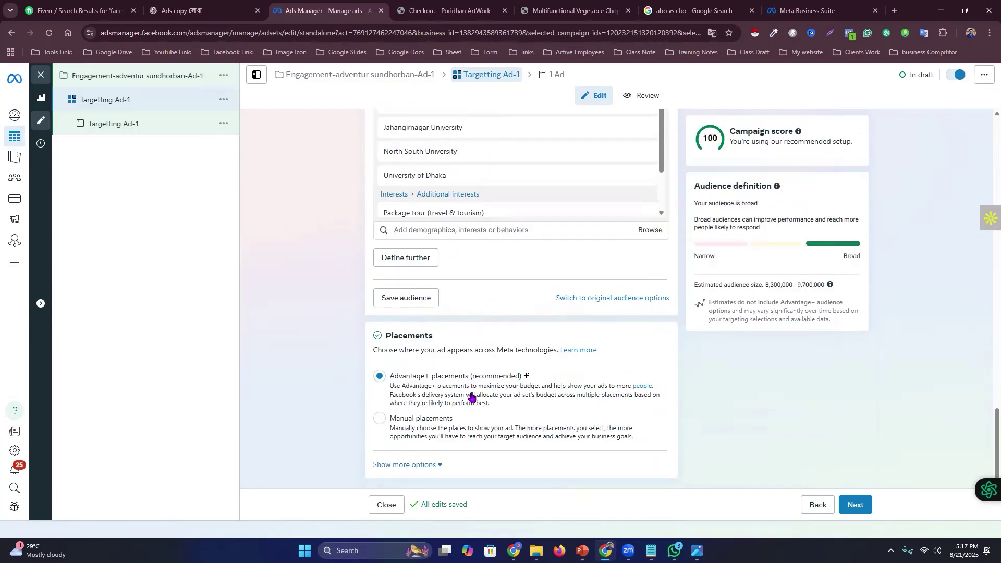
click(856, 507)
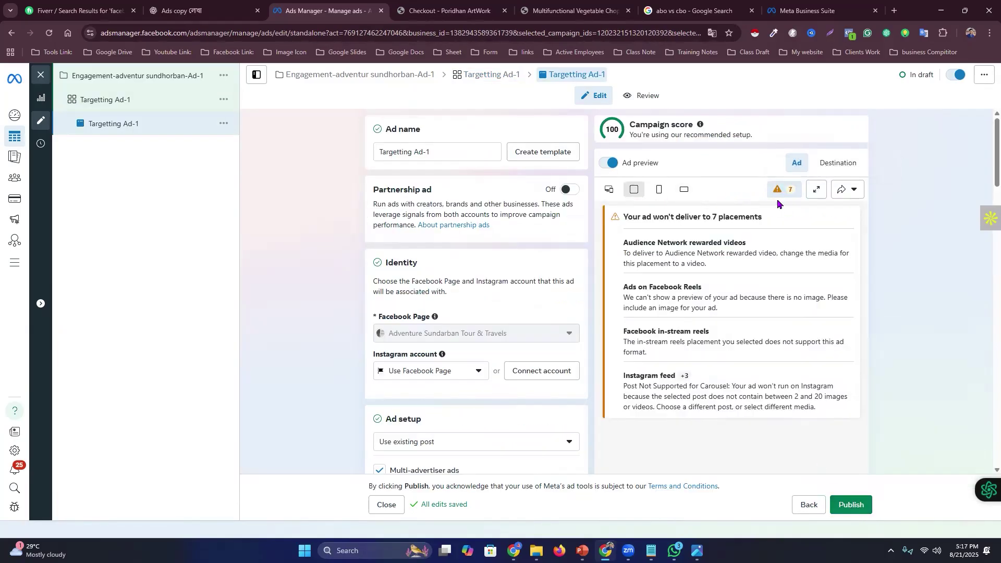
Step: Dismiss the 7-placement warnings, review the All 12 placements preview, and scroll to Tracking
click(778, 201)
click(747, 216)
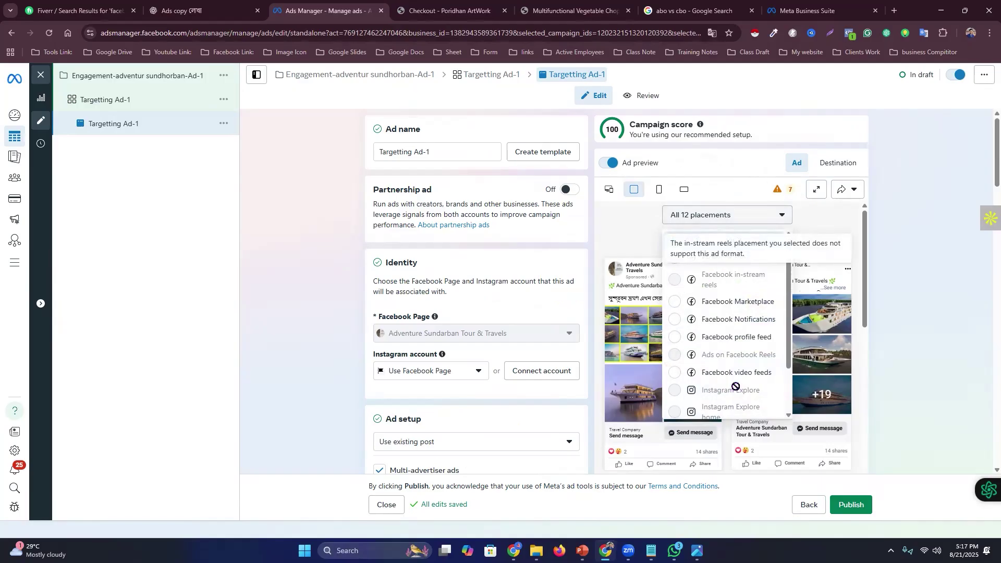
scroll(749, 319, down, 2)
scroll(748, 328, up, 2)
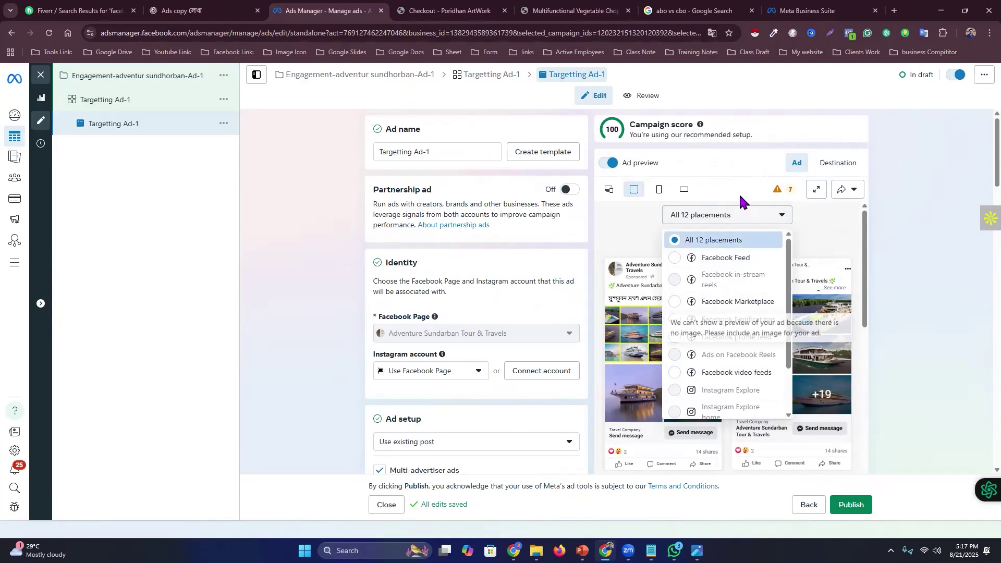
click(764, 215)
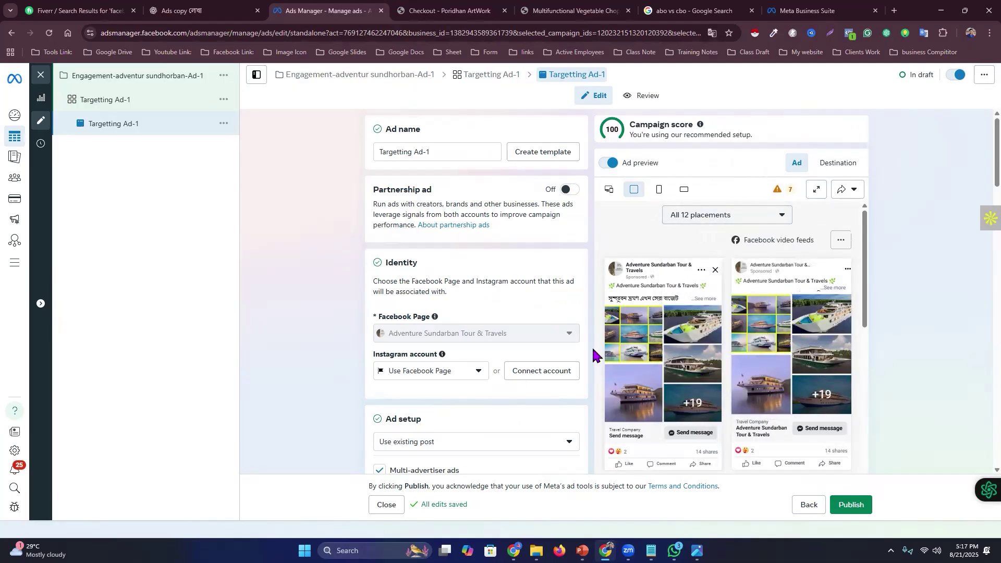
scroll(487, 333, down, 3)
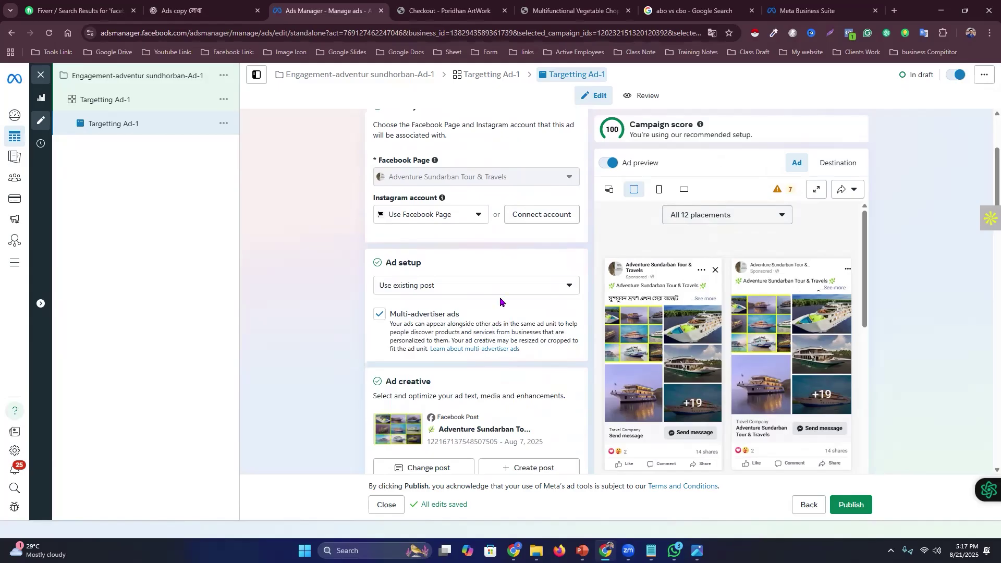
scroll(503, 298, down, 5)
scroll(502, 301, up, 5)
scroll(502, 301, down, 6)
scroll(502, 300, down, 15)
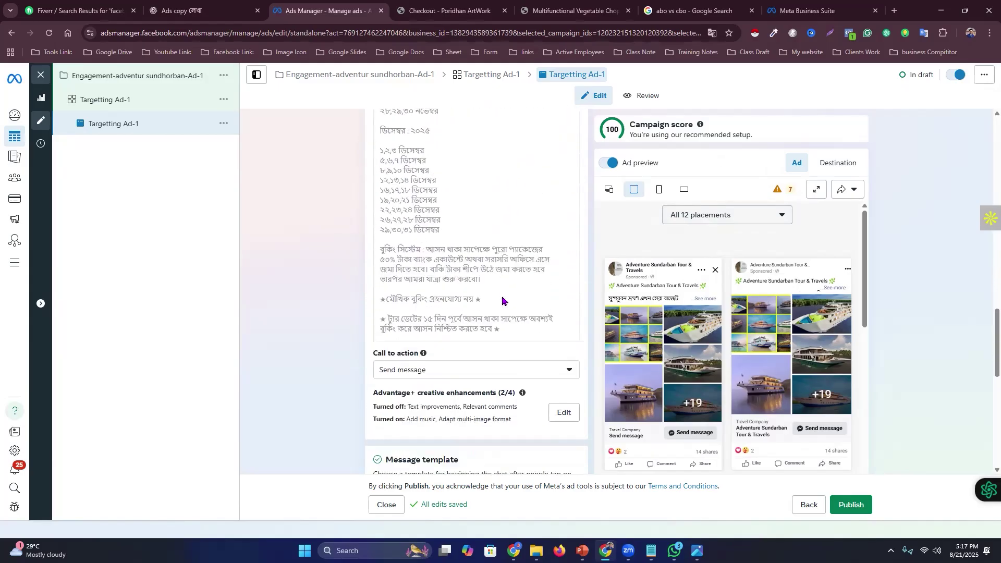
scroll(503, 301, down, 3)
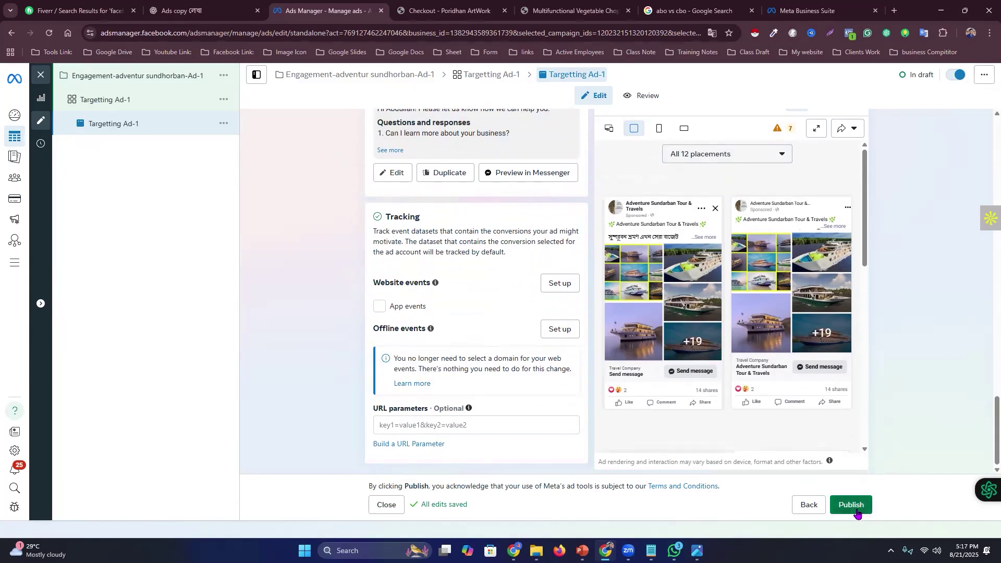
Step: Publish the campaign, ad set and Targetting Ad-1 ad, then dismiss the Breakdown tip
click(851, 504)
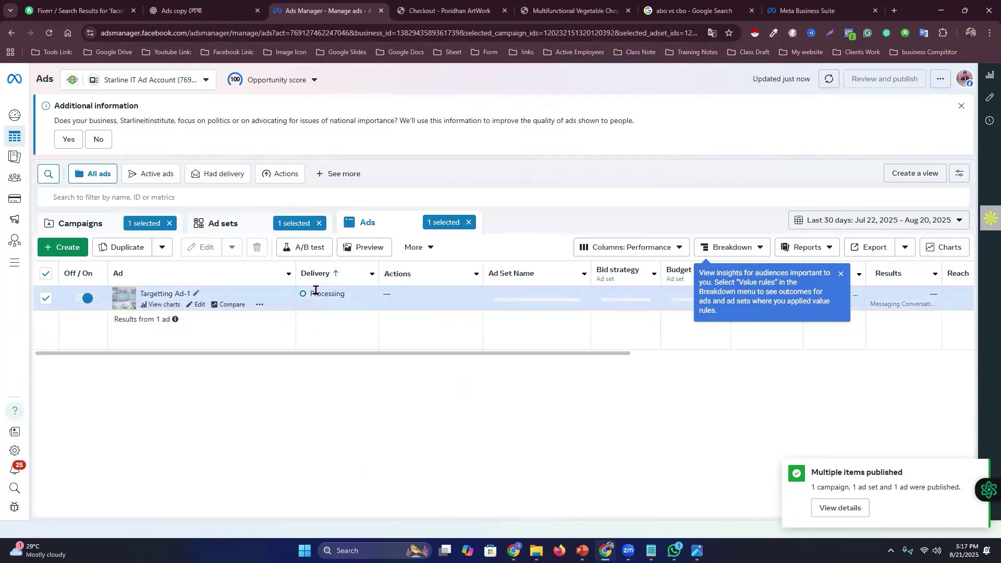
mouse_move(325, 292)
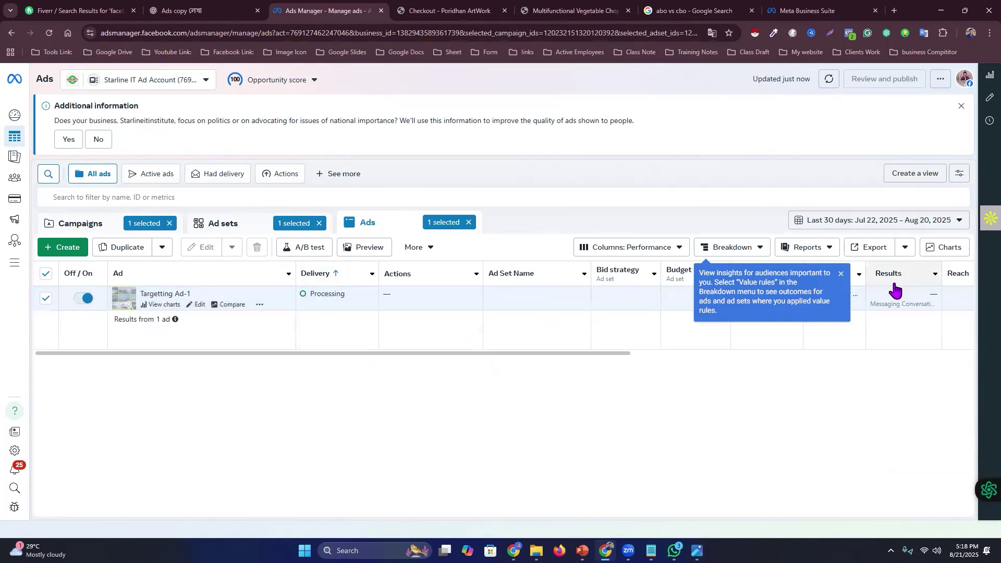
click(840, 273)
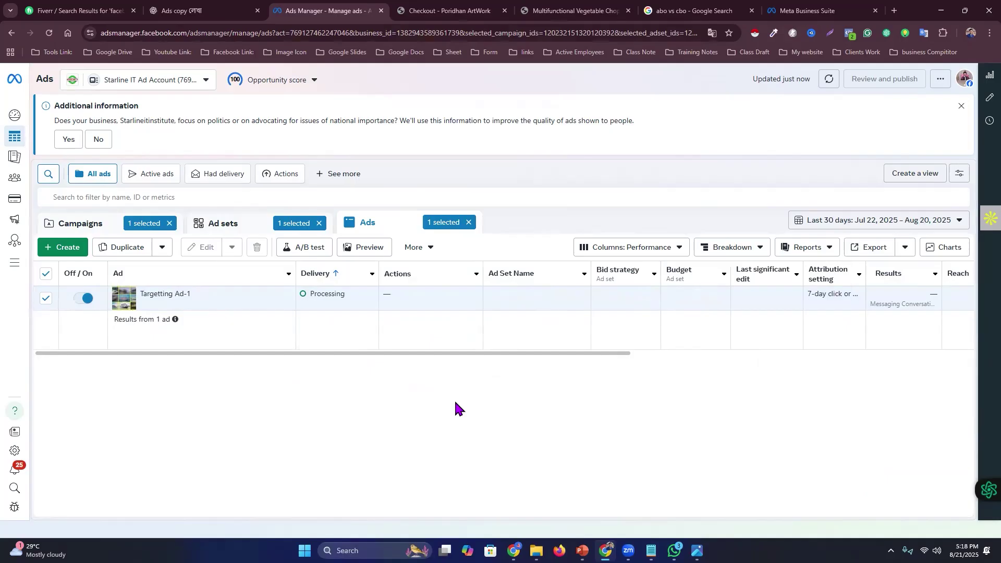
mouse_move(582, 551)
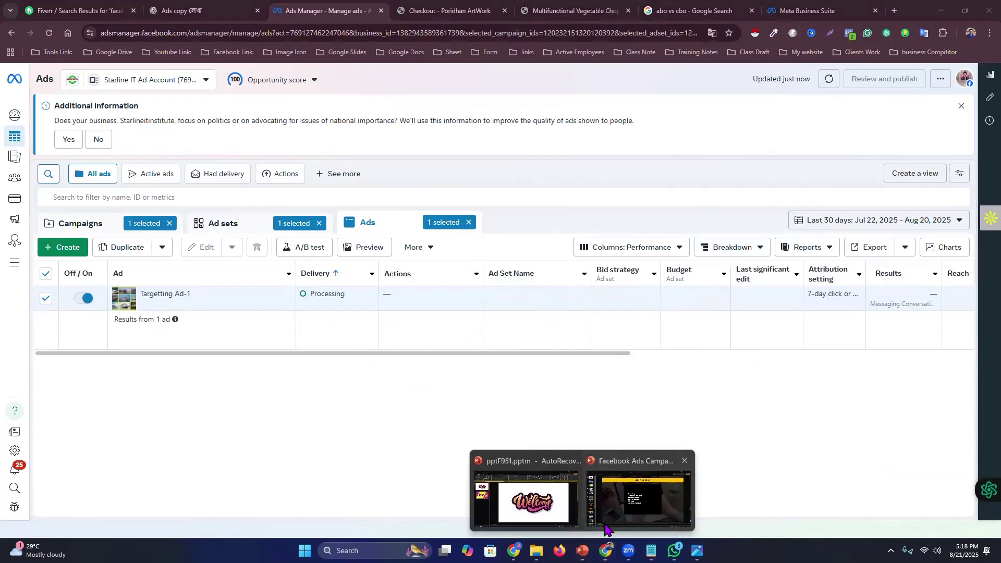
click(608, 531)
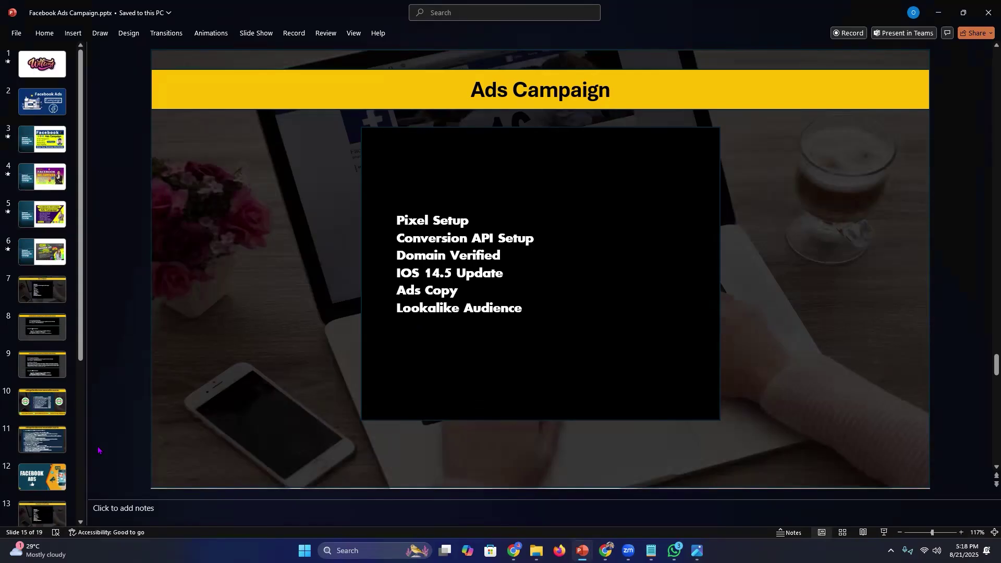
Step: Leave the Ads Campaign slide and return to Ads Manager in Chrome
key(alt+Tab)
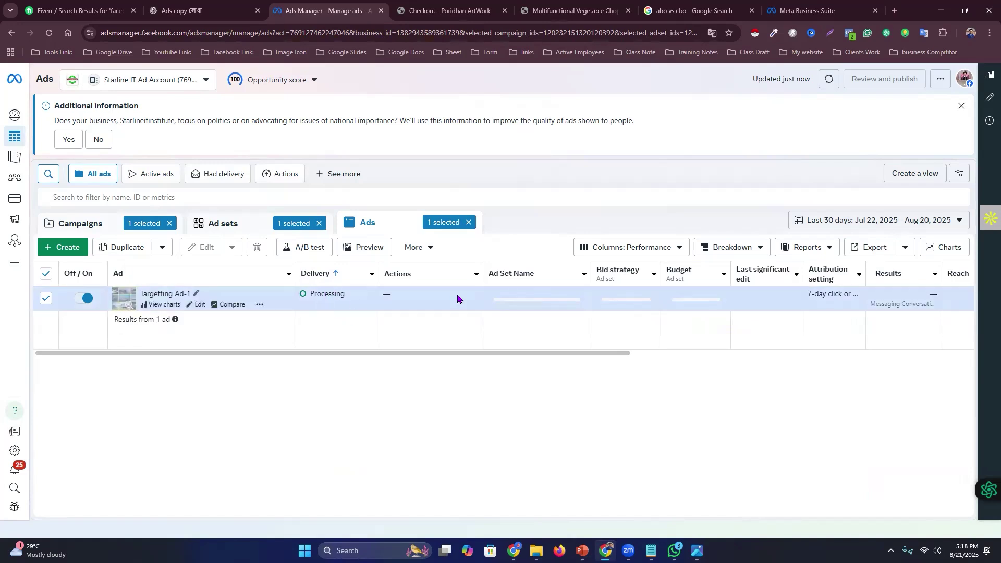
Step: Bring the Facebook Ads Campaign deck forward to review slide 15's six topics
mouse_move(583, 552)
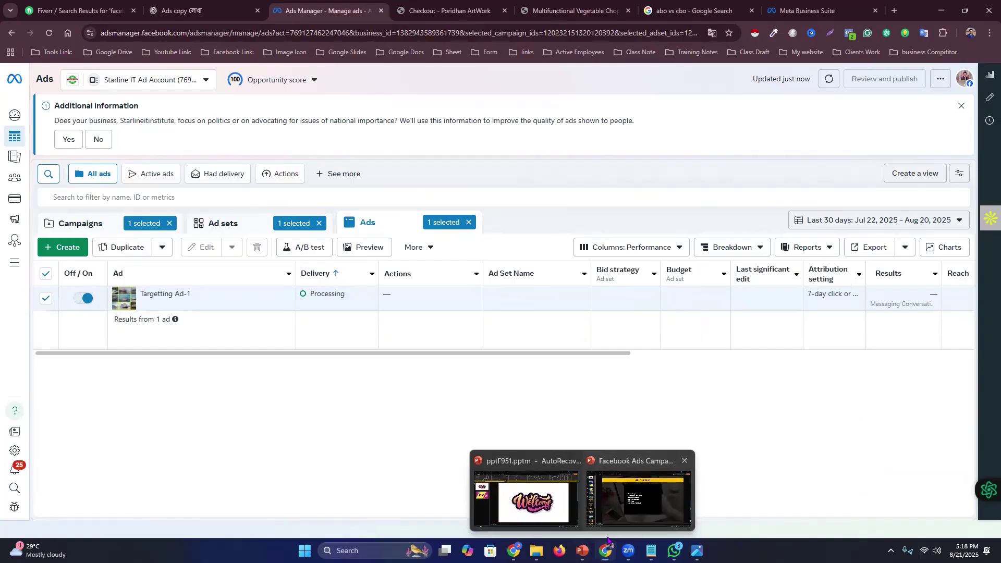
click(640, 504)
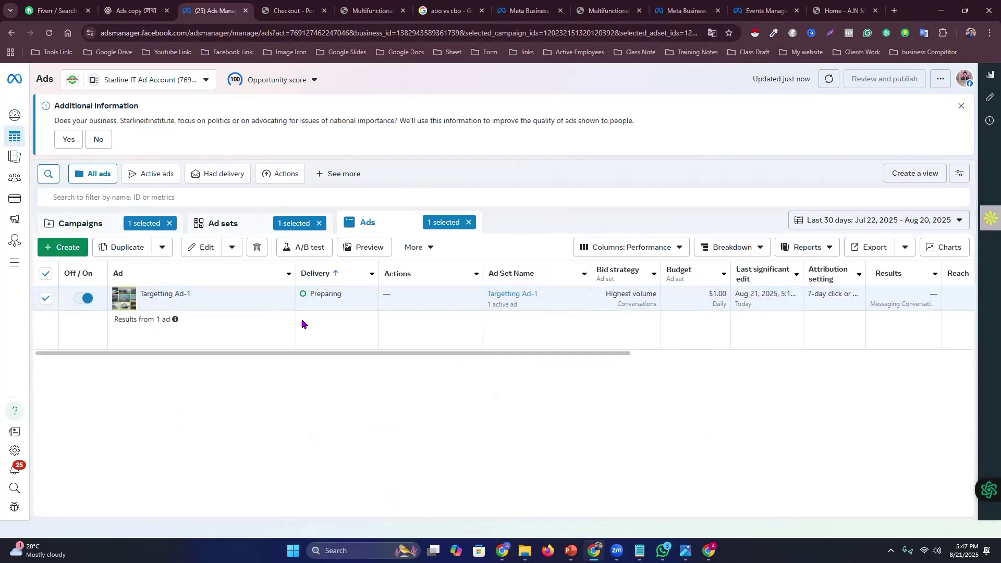
mouse_move(299, 307)
drag(356, 354, 291, 346)
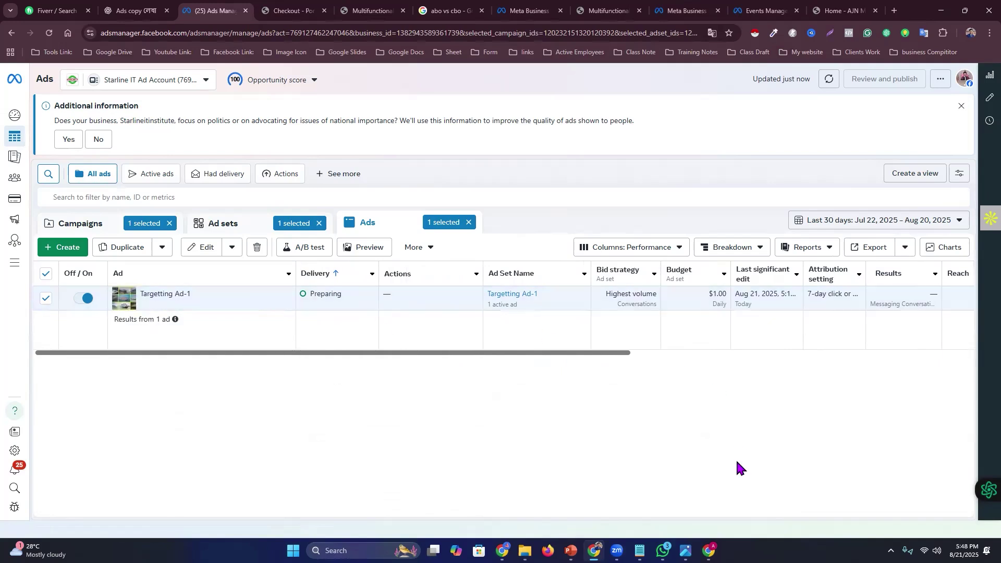
Step: Show slide 16, titled Pixel, in the Facebook Ads Campaign presentation
mouse_move(571, 550)
click(628, 498)
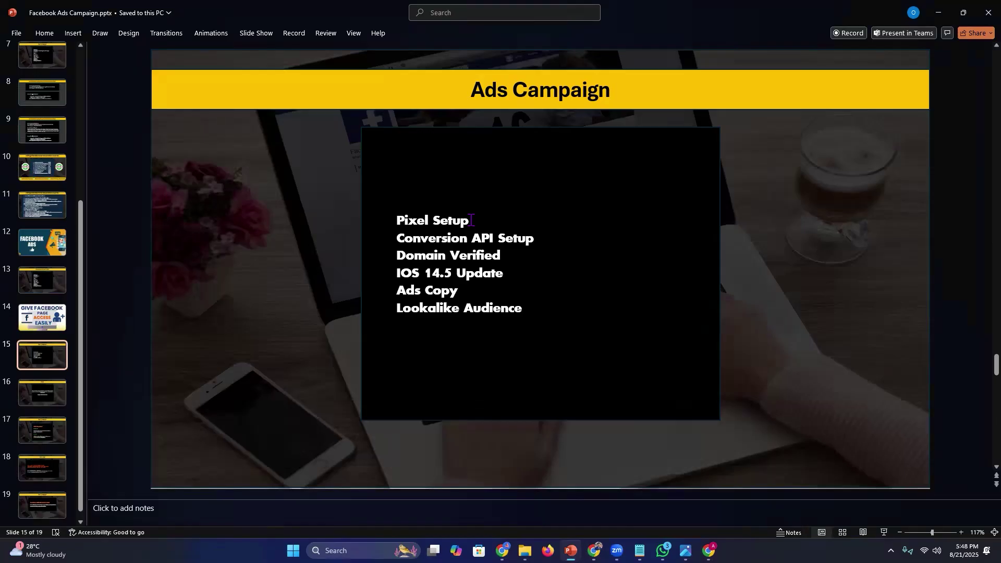
click(73, 398)
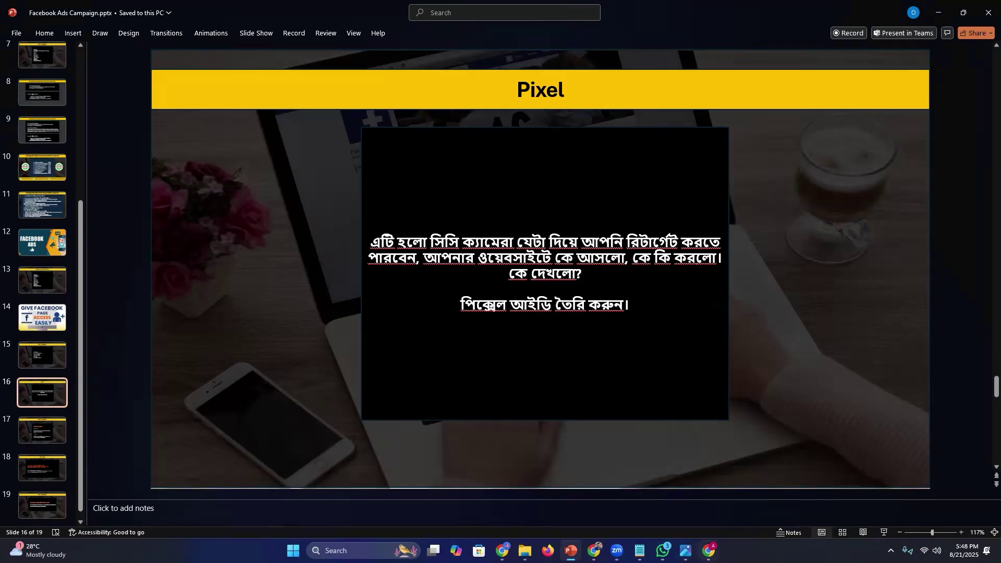
click(708, 551)
Step: Open the Multifunctional Vegetable Chopper product and order one, adding it to the cart
mouse_move(380, 87)
scroll(346, 283, down, 10)
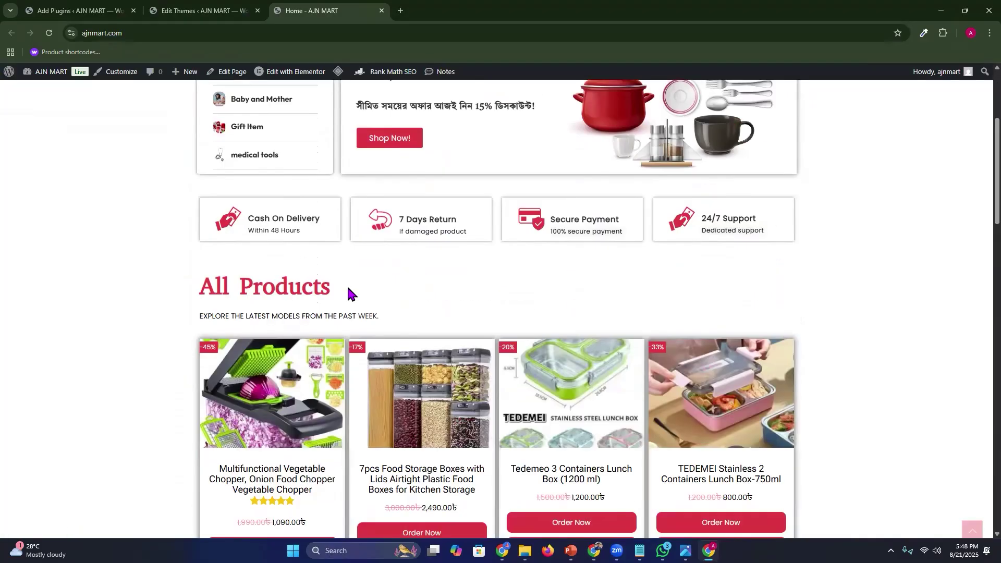
scroll(348, 292, up, 2)
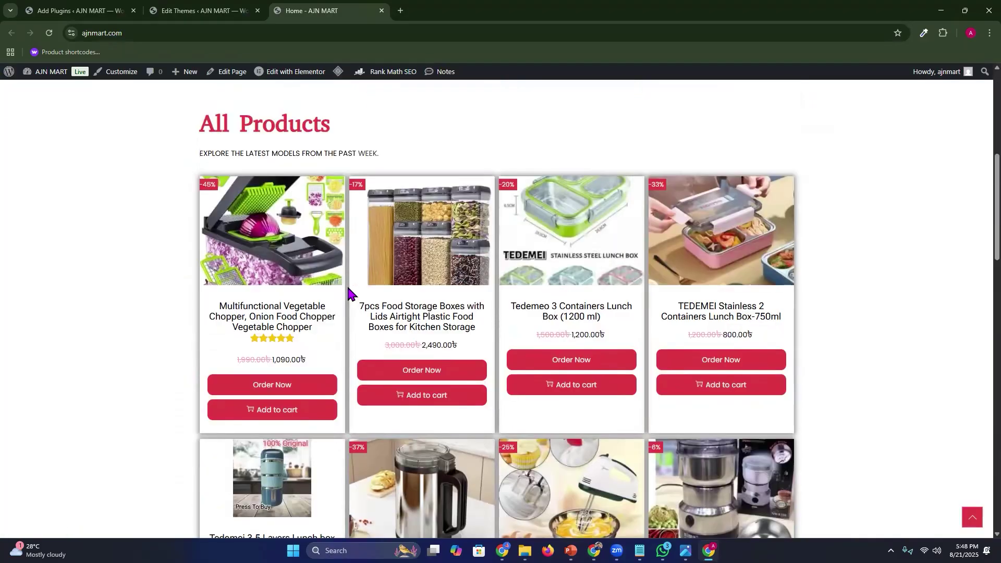
click(272, 271)
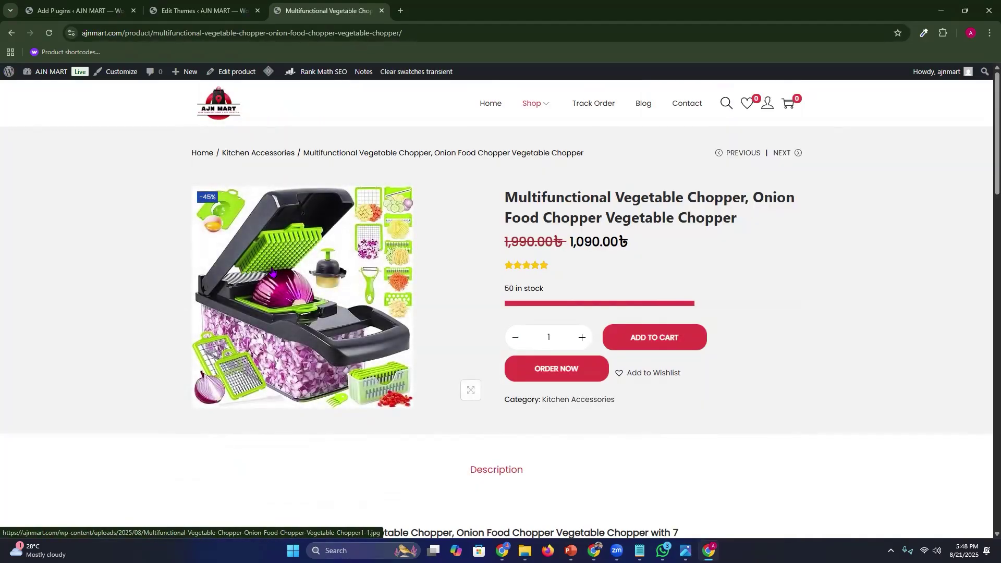
click(542, 370)
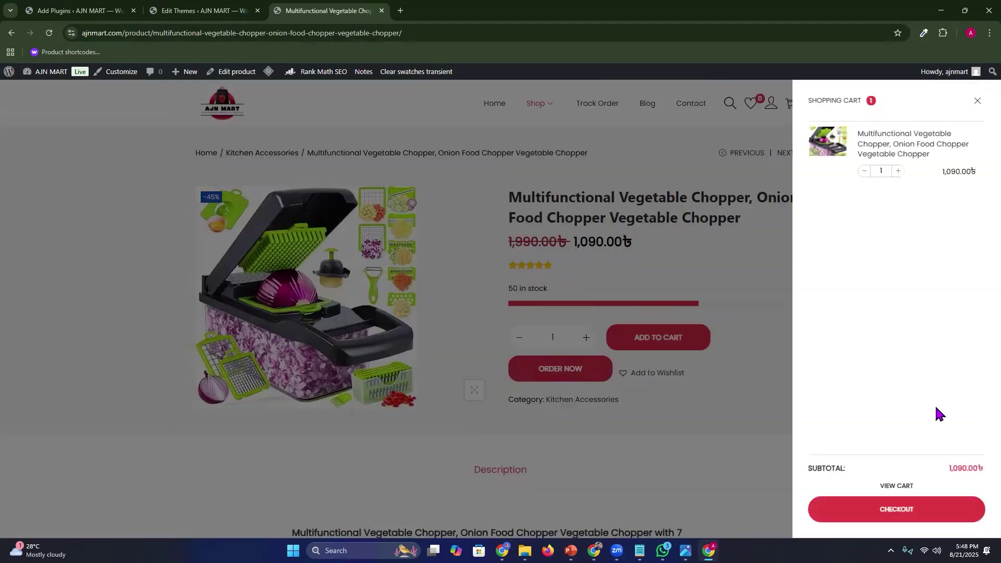
Step: Proceed to checkout with the chopper, then return to the AJN MART home page
click(898, 515)
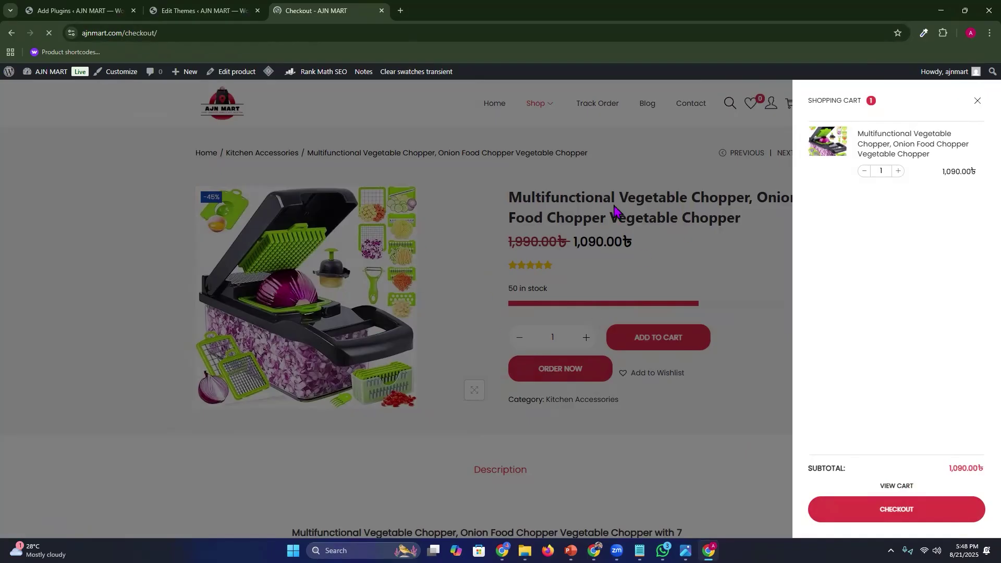
scroll(333, 256, down, 2)
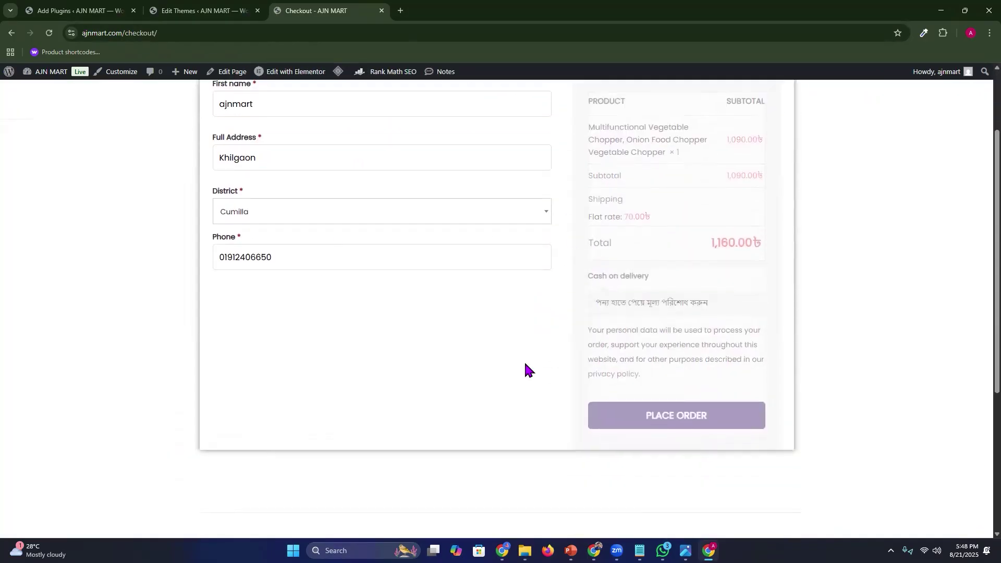
scroll(655, 413, up, 2)
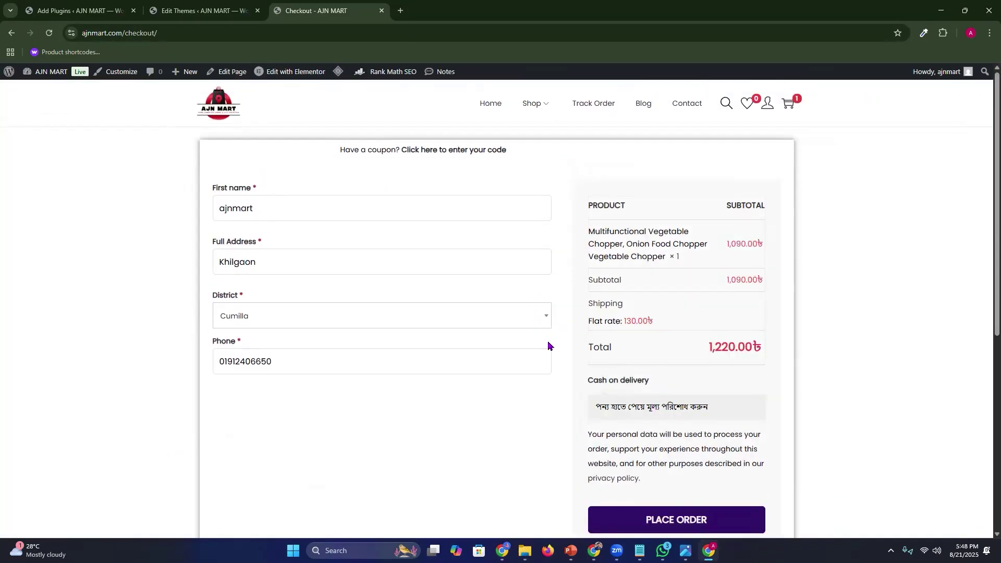
click(493, 102)
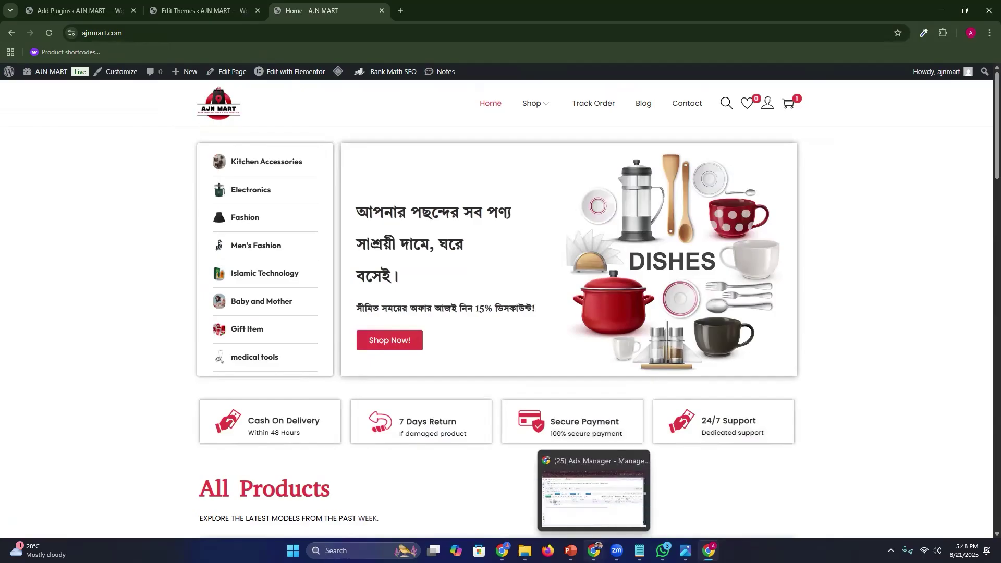
Step: Close the eight leftover tabs, including Checkout, Meta Business, Events Manager and AJN MART home
mouse_move(595, 551)
click(595, 495)
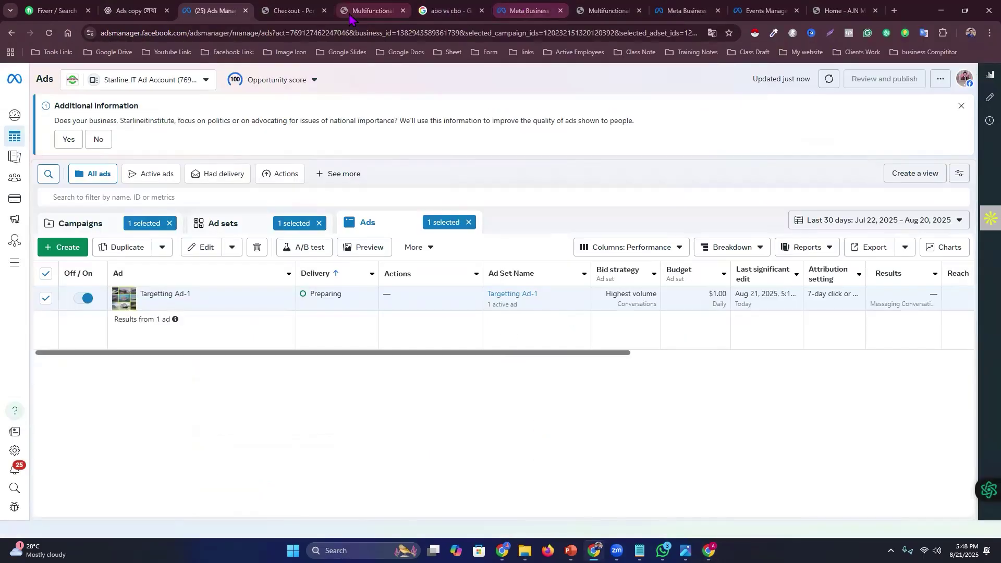
click(323, 11)
click(323, 10)
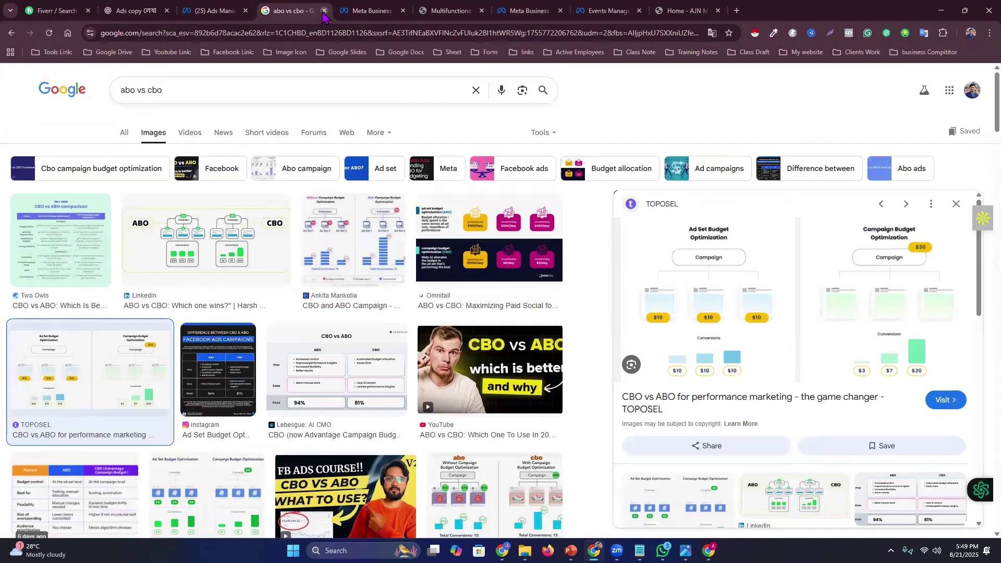
click(324, 10)
click(323, 10)
click(323, 11)
click(324, 10)
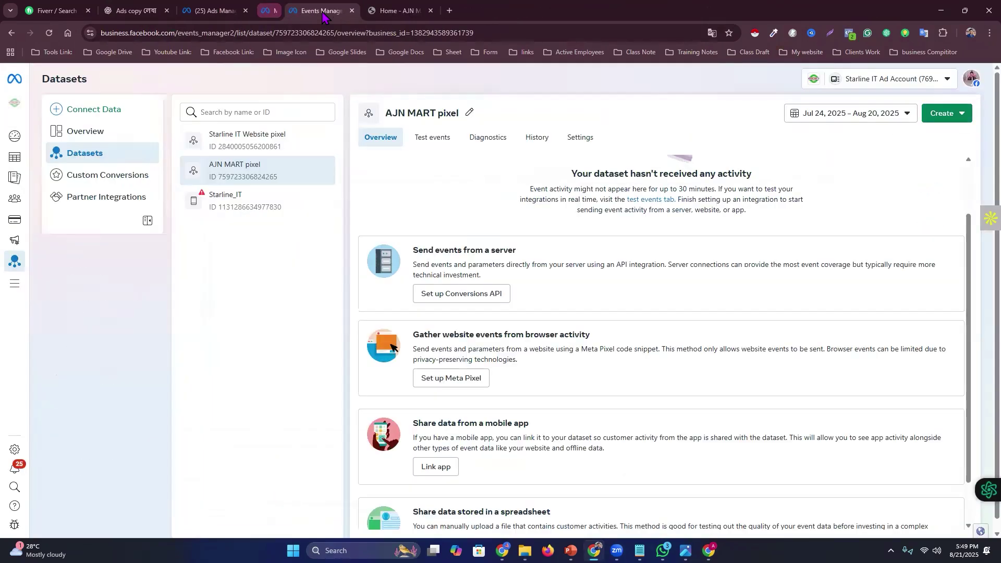
click(324, 11)
click(323, 10)
click(323, 11)
Step: Load business.facebook.com in a fresh browser tab
click(347, 10)
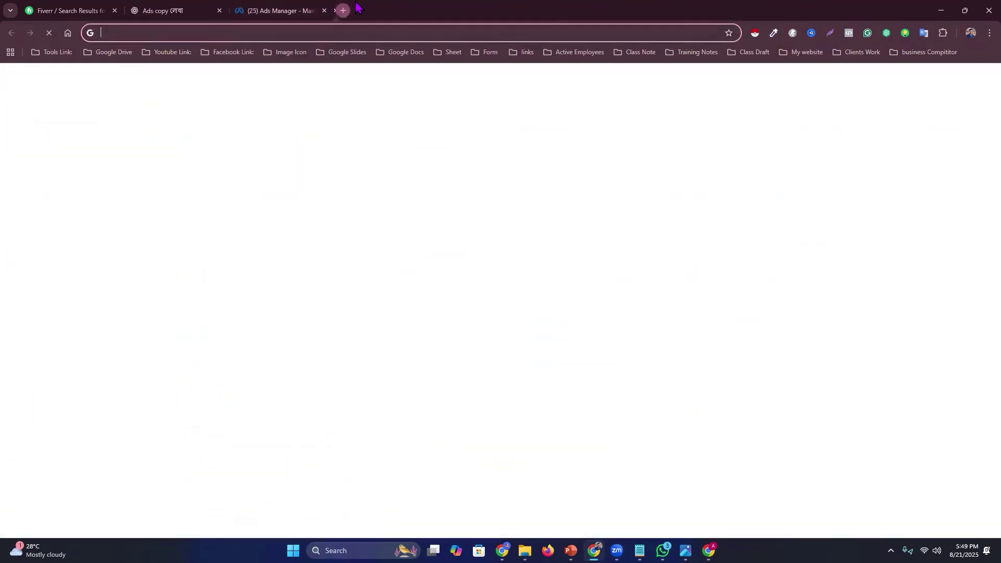
click(386, 31)
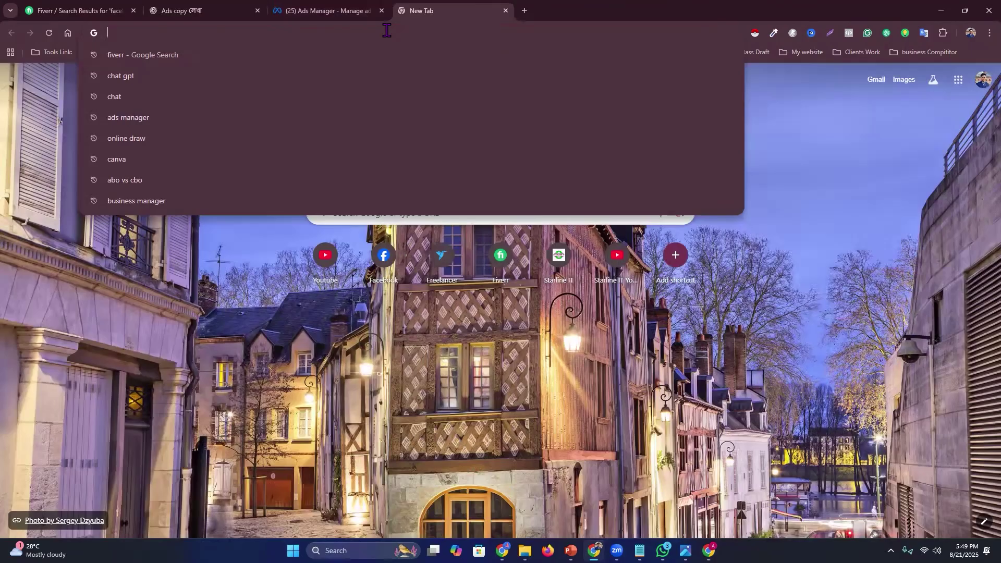
text(n)
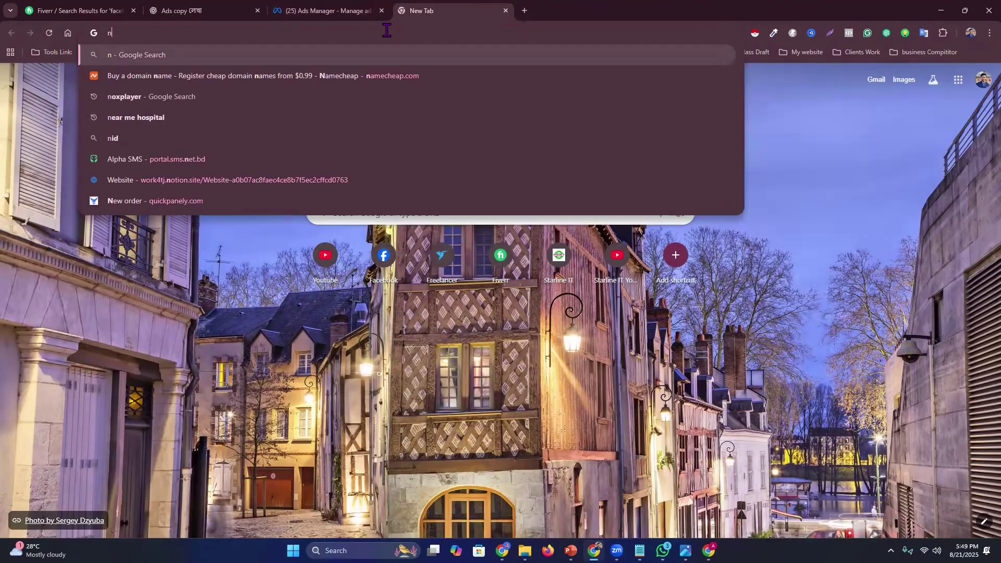
key(BackSpace)
text(b)
key(Return)
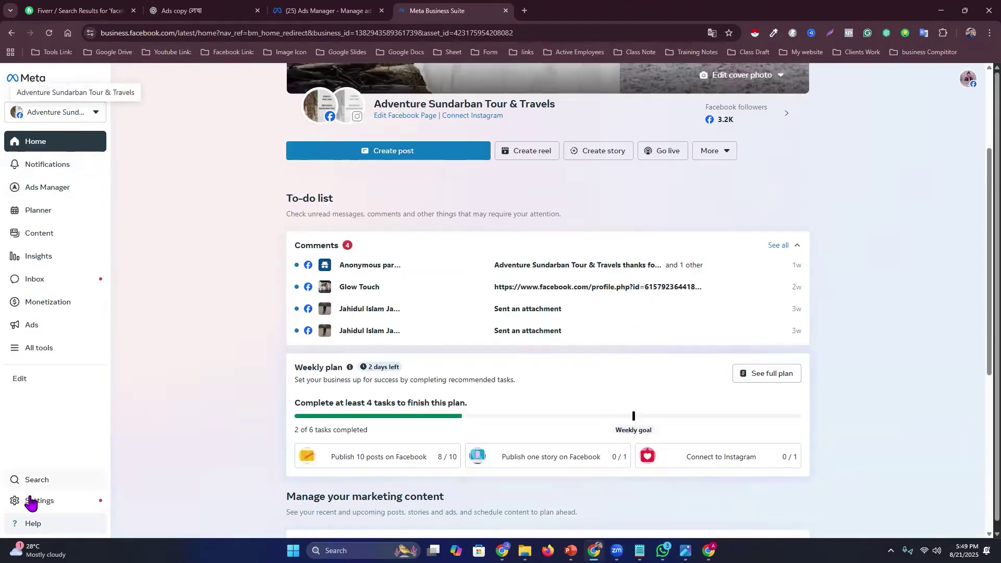
Step: Go to Business Manager via Help and open the Starlineitinstitute portfolio's Business settings
click(21, 523)
click(40, 496)
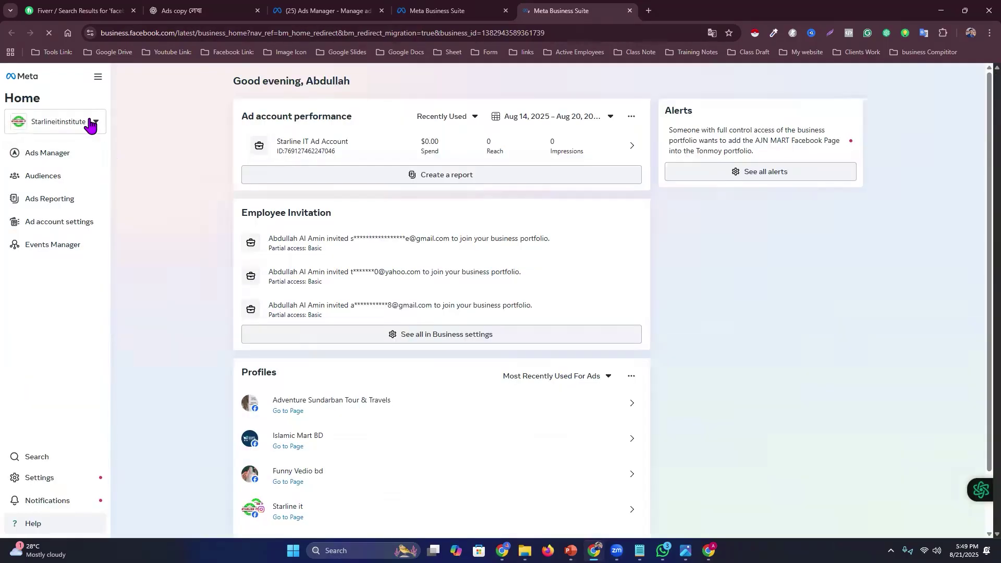
click(91, 125)
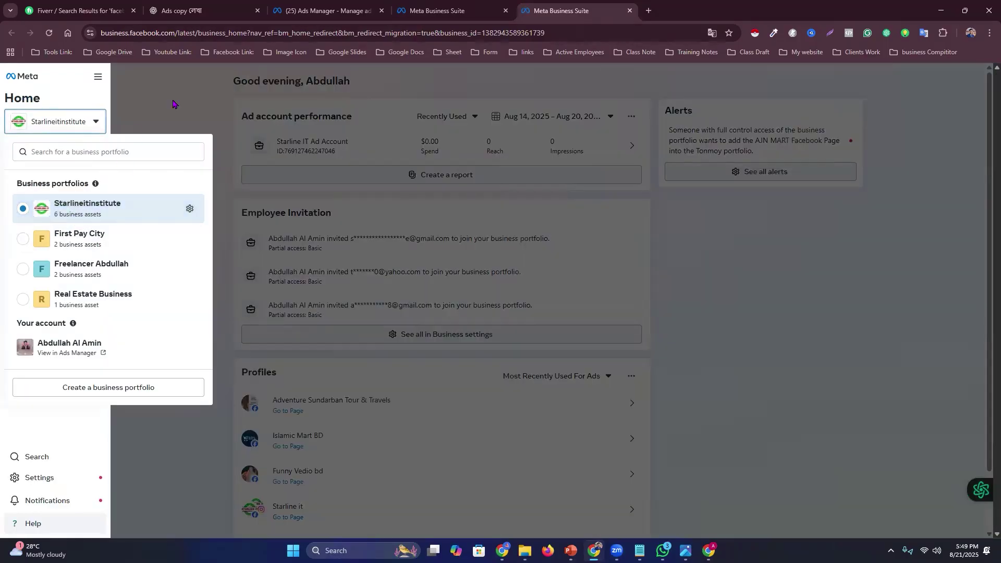
click(158, 174)
click(86, 122)
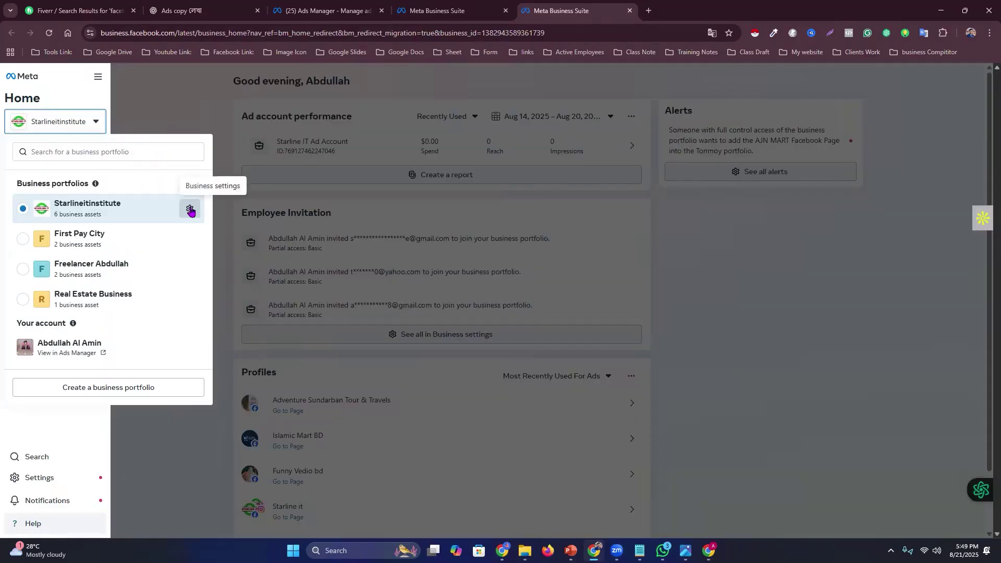
click(192, 210)
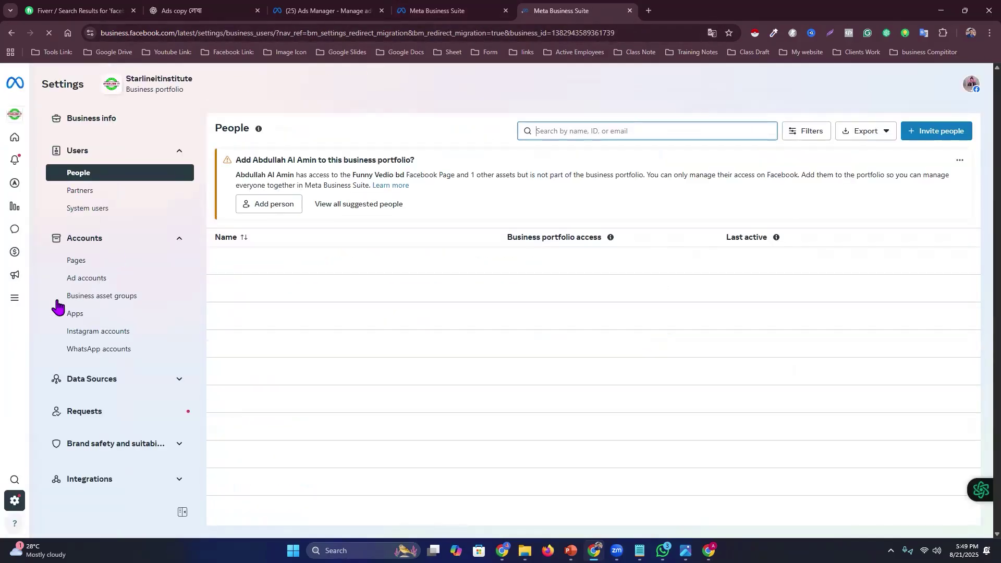
Step: Expand the Data Sources section in the settings sidebar
scroll(56, 306, down, 5)
scroll(101, 162, up, 4)
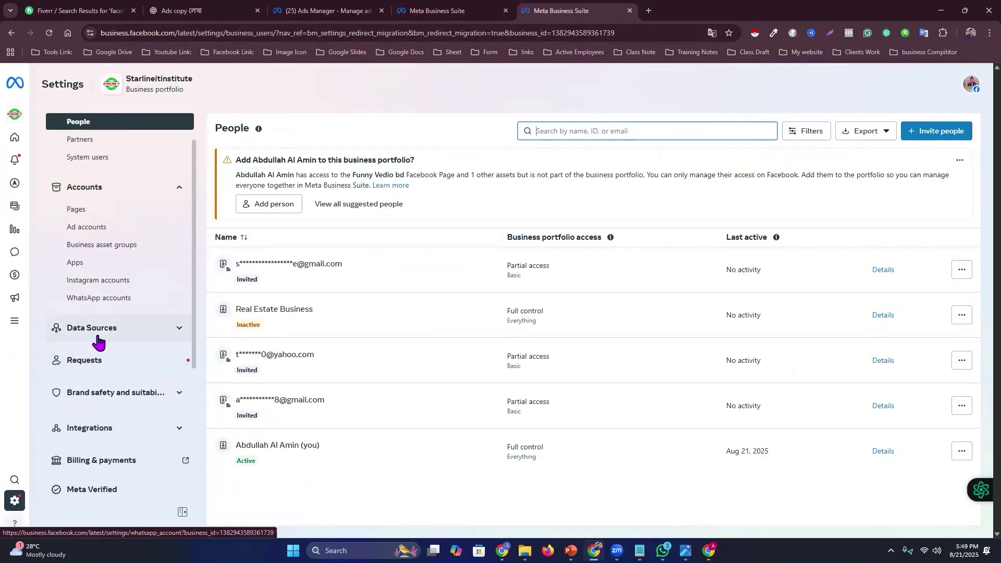
scroll(94, 264, down, 1)
click(105, 285)
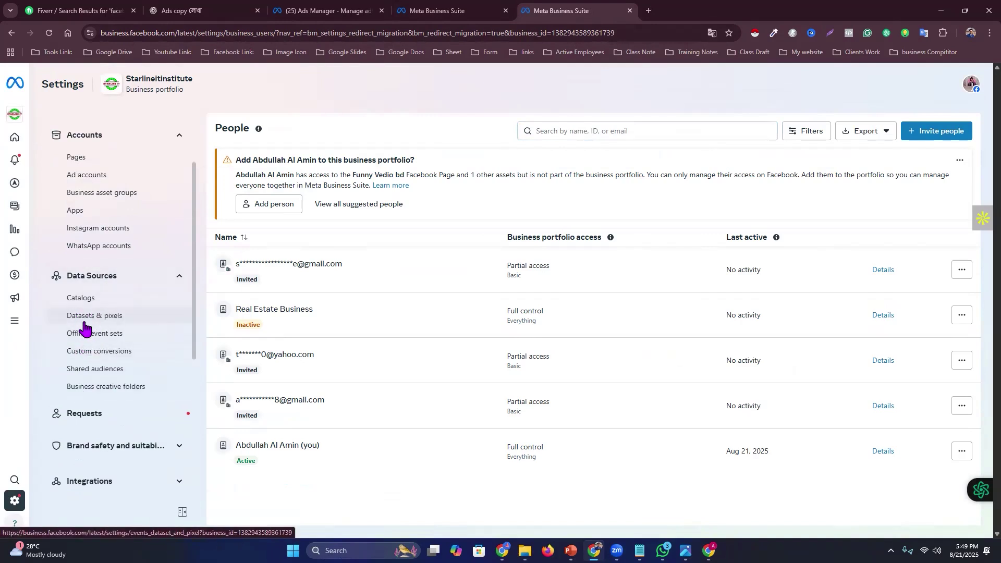
Step: Open Datasets & pixels, cancel a new dataset form, and compare the Starline IT Website and AJN MART pixels
click(124, 324)
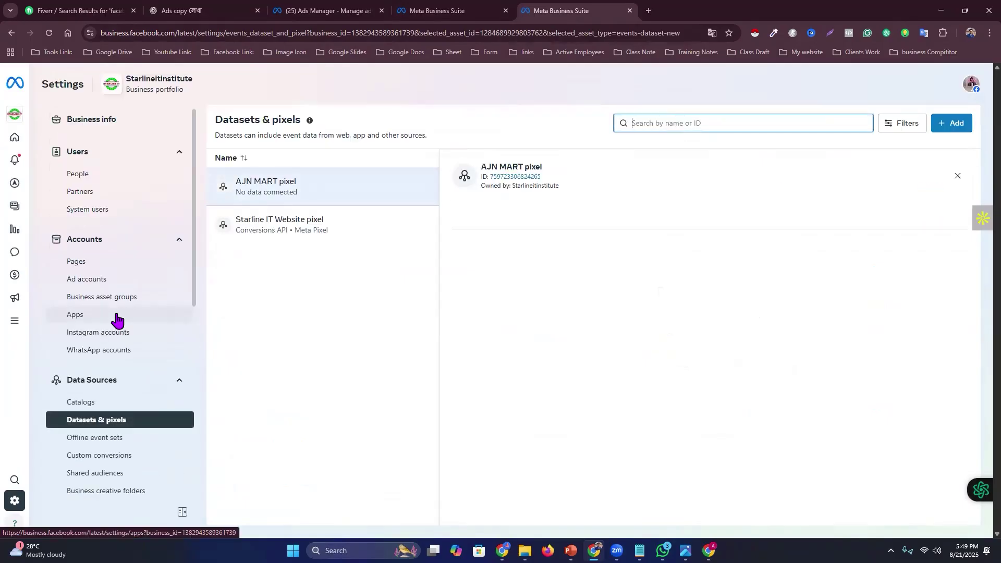
click(953, 125)
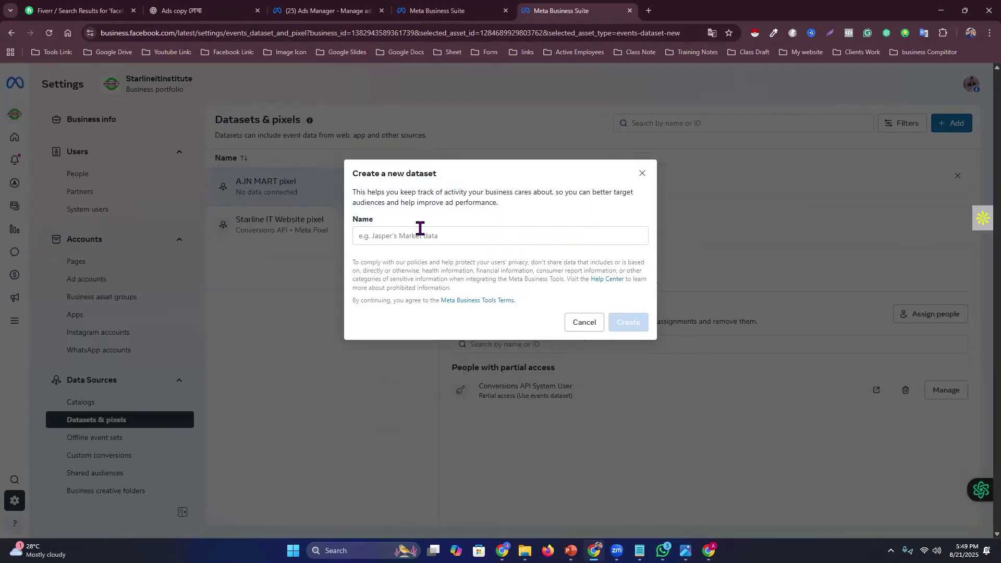
click(409, 238)
click(642, 173)
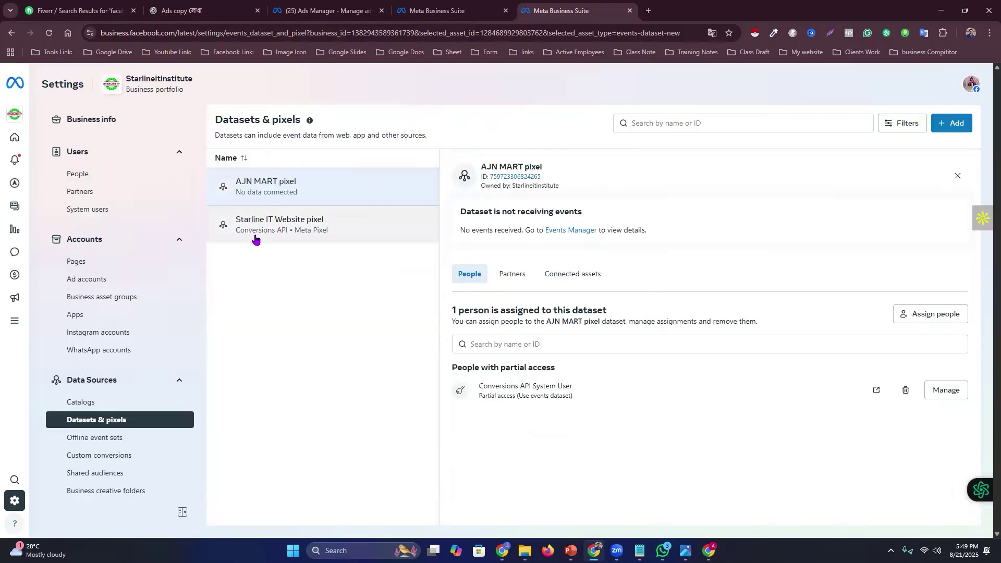
click(309, 232)
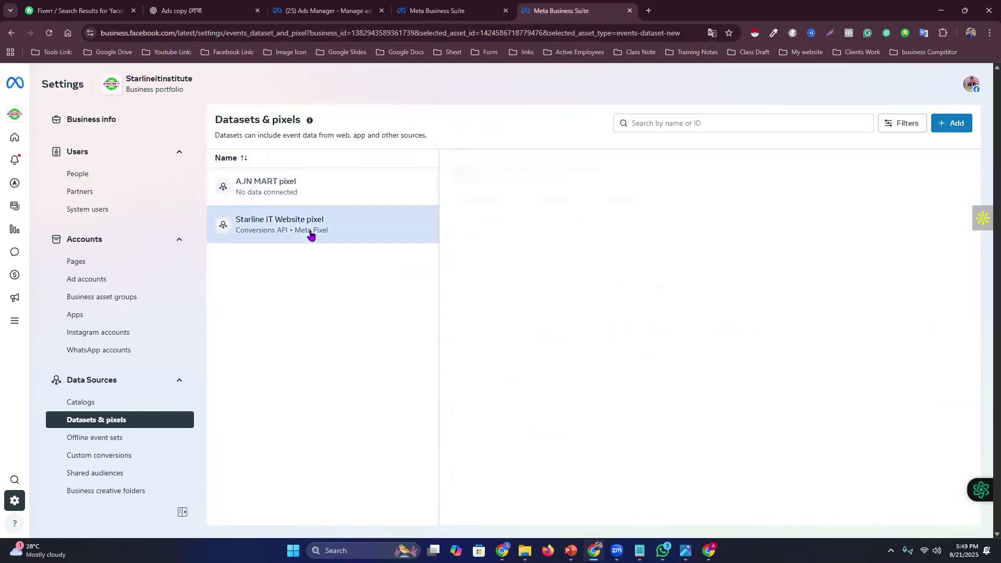
click(281, 196)
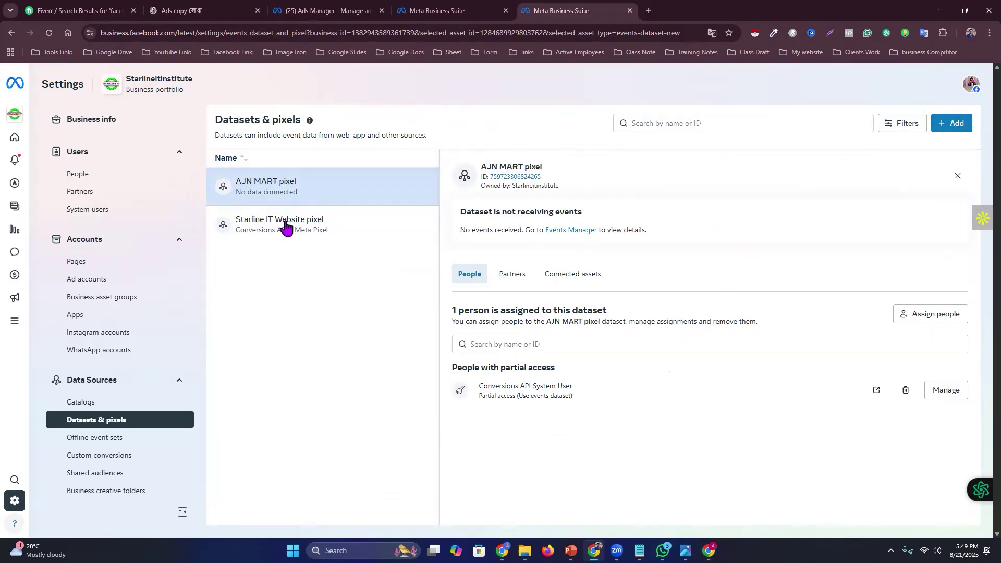
Step: Cancel another new dataset form and select the AJN MART pixel
key(alt+Tab)
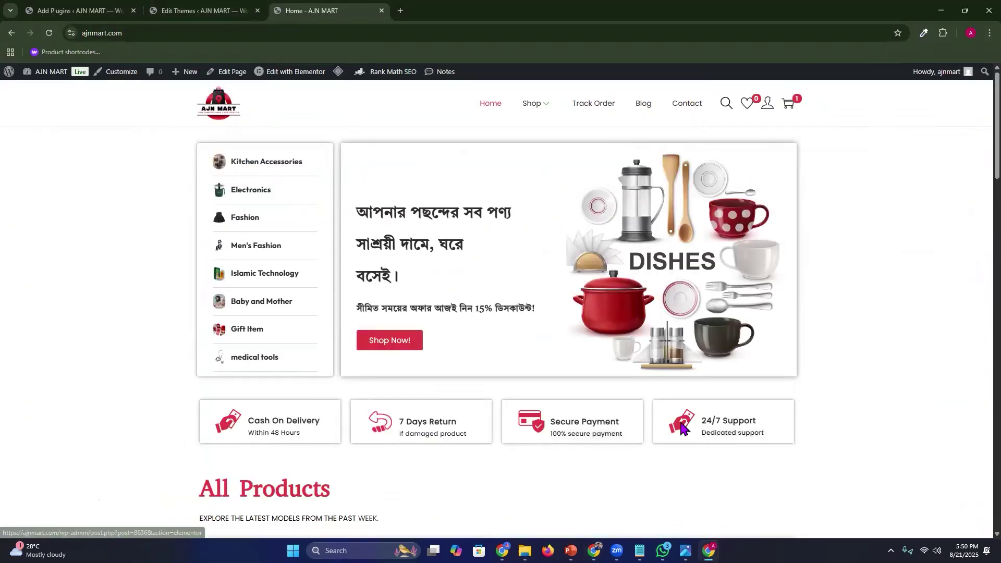
click(594, 551)
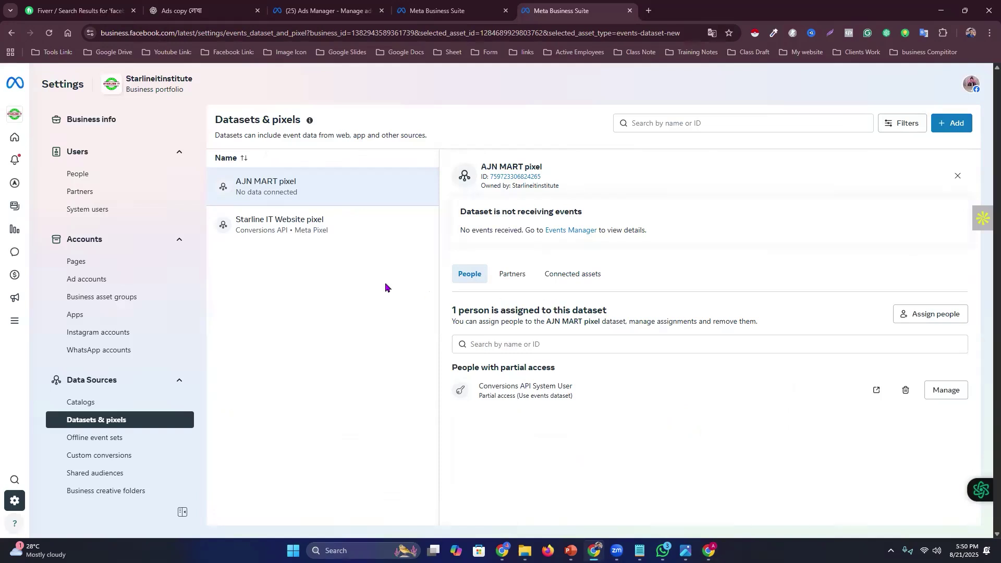
click(946, 118)
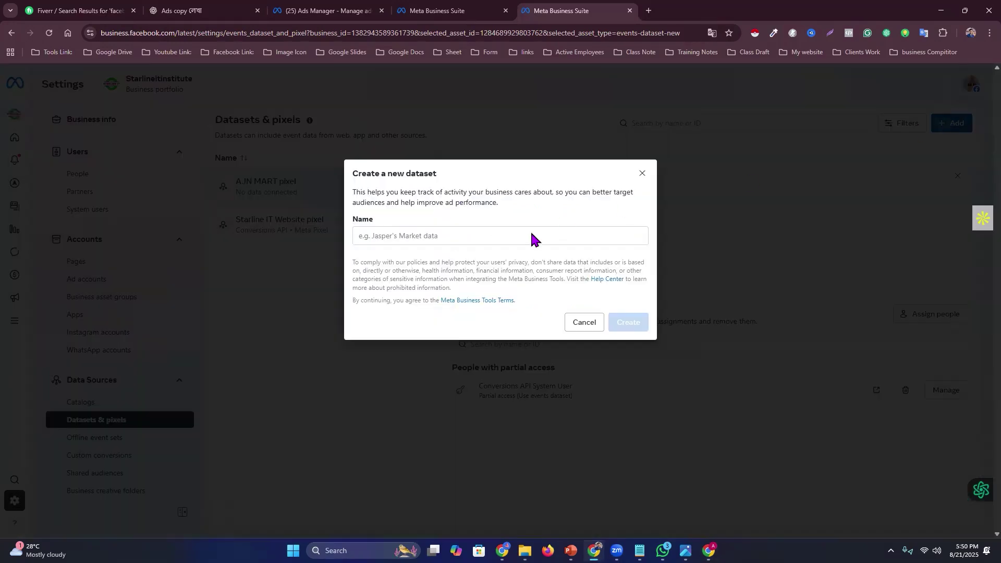
click(370, 237)
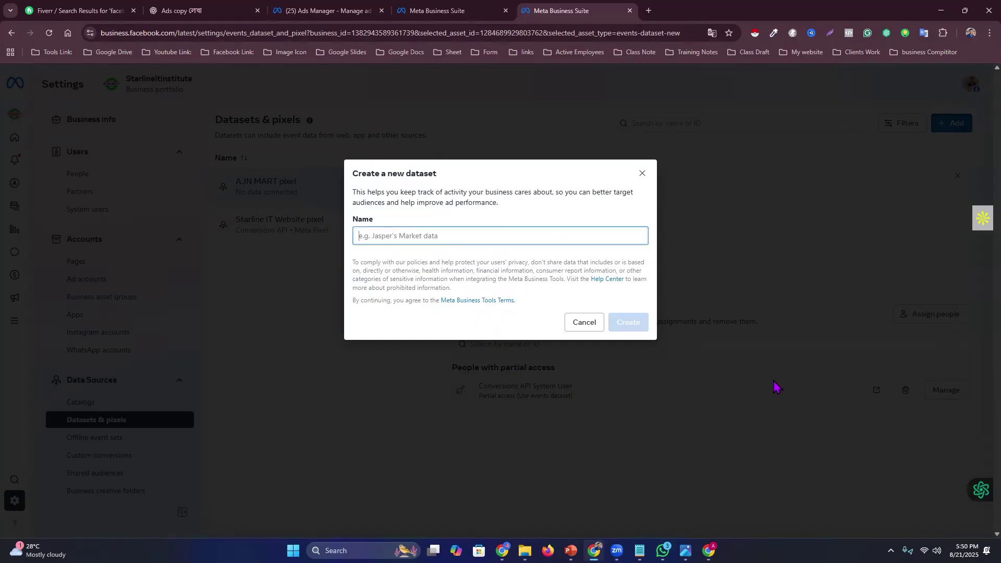
click(643, 173)
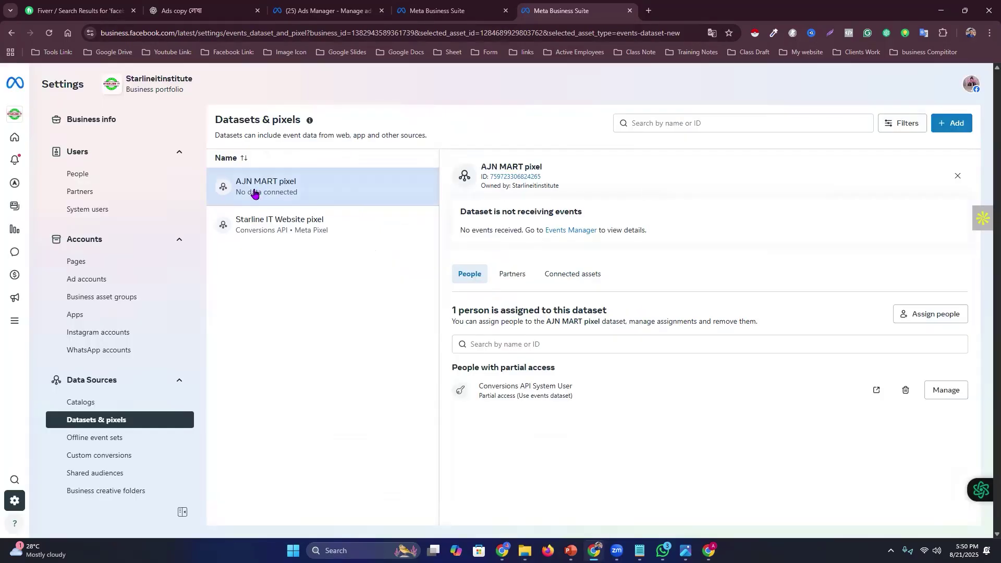
click(255, 193)
click(268, 196)
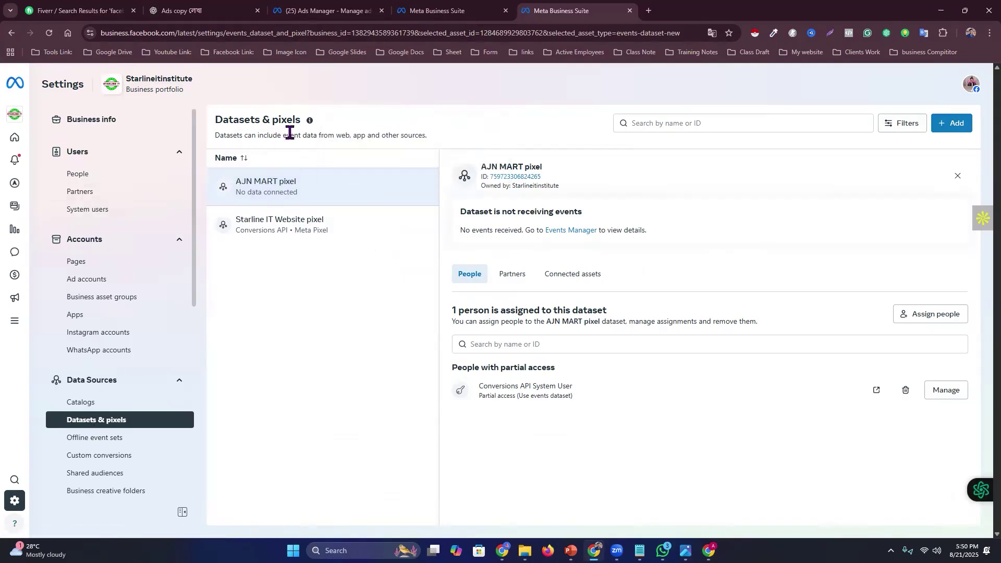
Step: Check the Starline pixel's event status, then open the AJN MART pixel in Events Manager
click(263, 235)
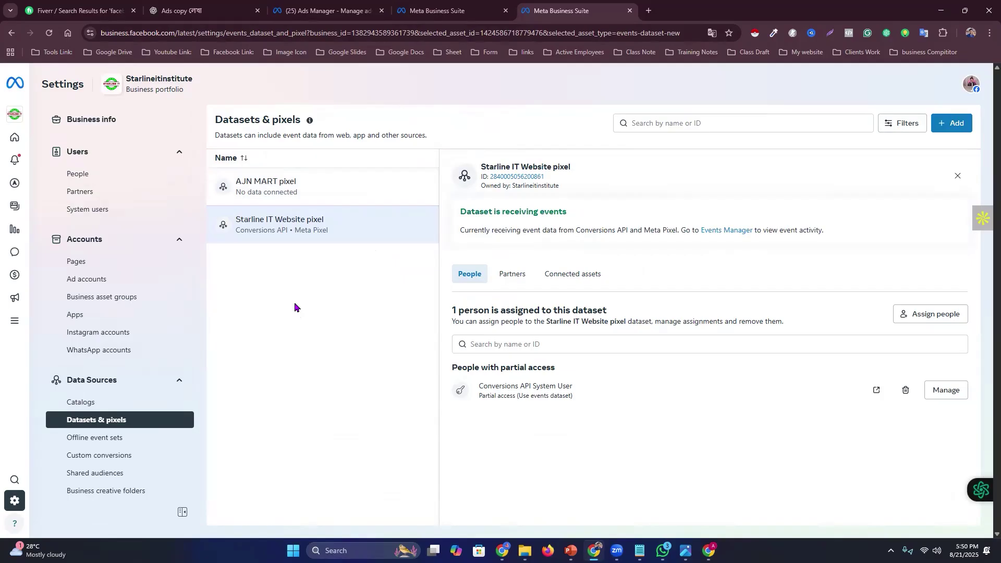
click(287, 186)
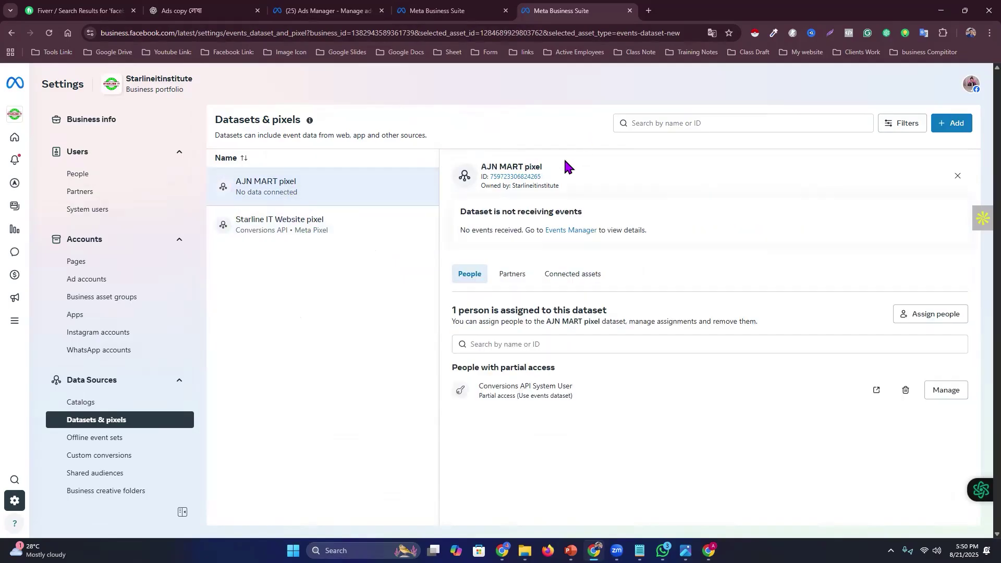
drag(543, 176, 490, 176)
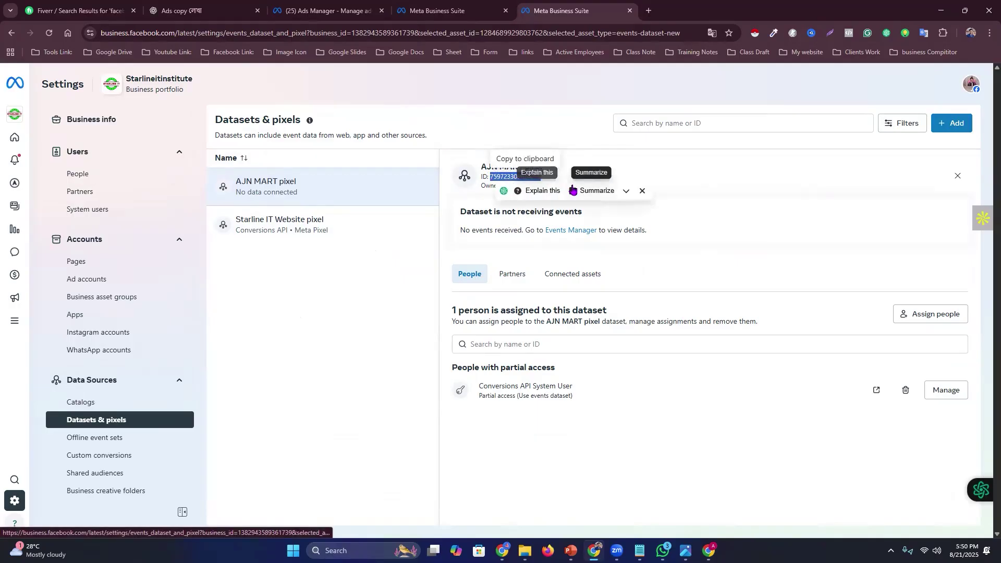
click(574, 178)
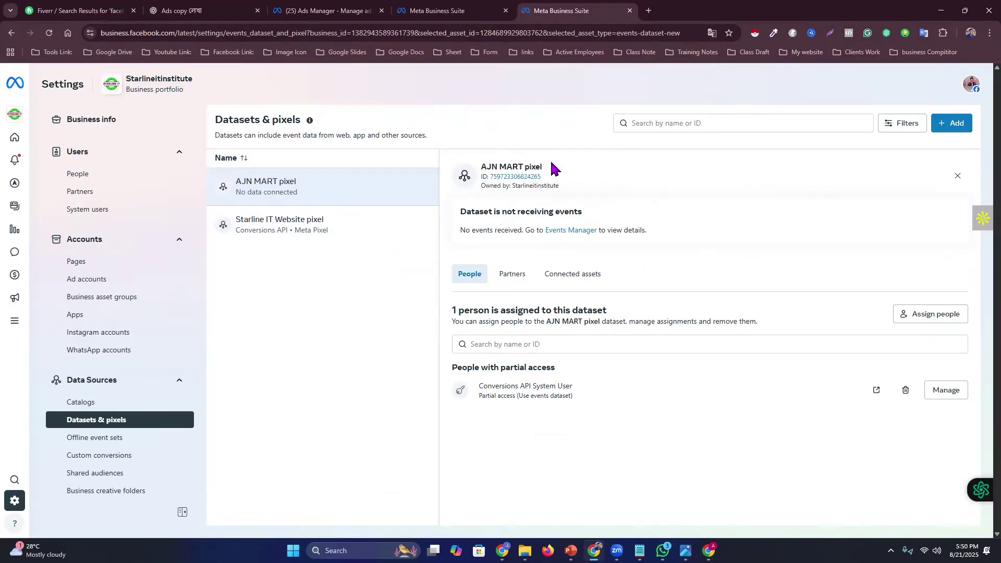
click(562, 234)
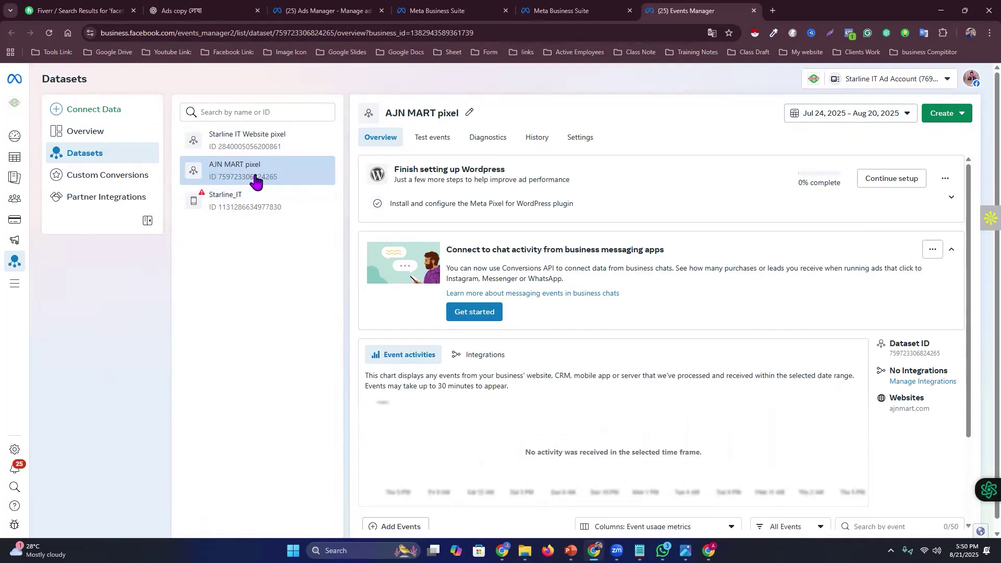
Step: Open the AJN MART pixel's Settings and copy its dataset ID
click(588, 136)
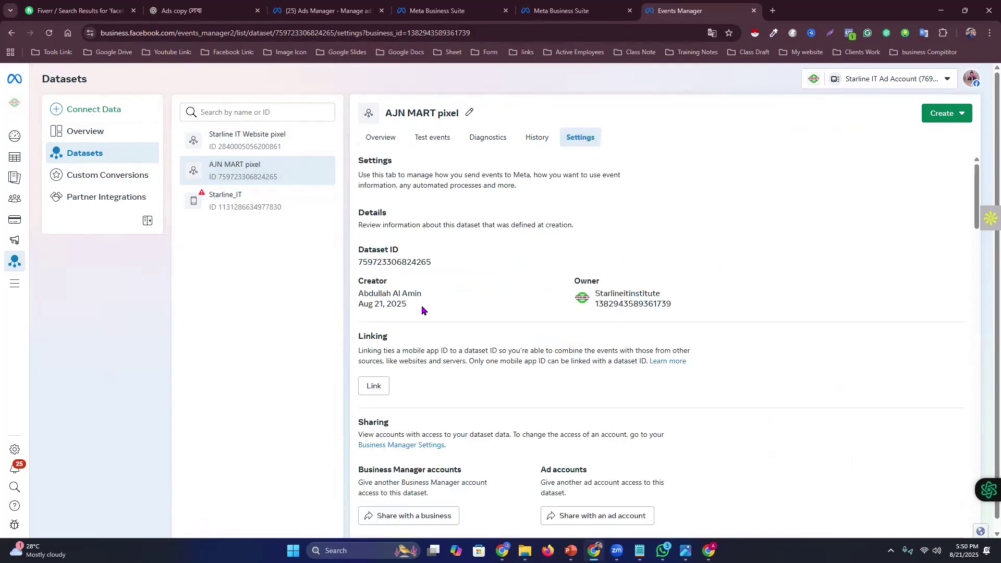
click(404, 268)
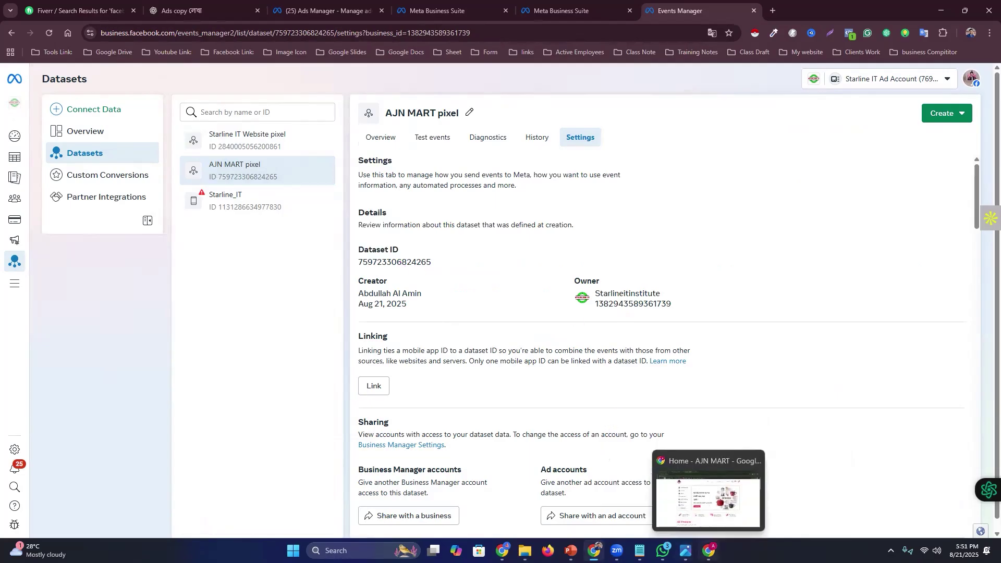
click(702, 503)
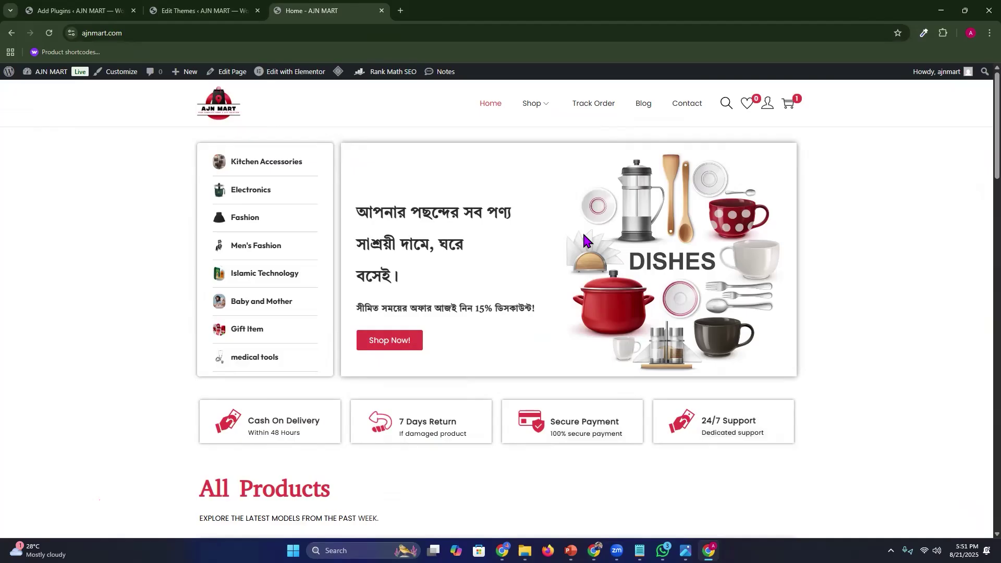
Step: Open the WordPress admin Dashboard home in a new tab and check Screen Options
right_click(32, 77)
click(52, 88)
click(410, 8)
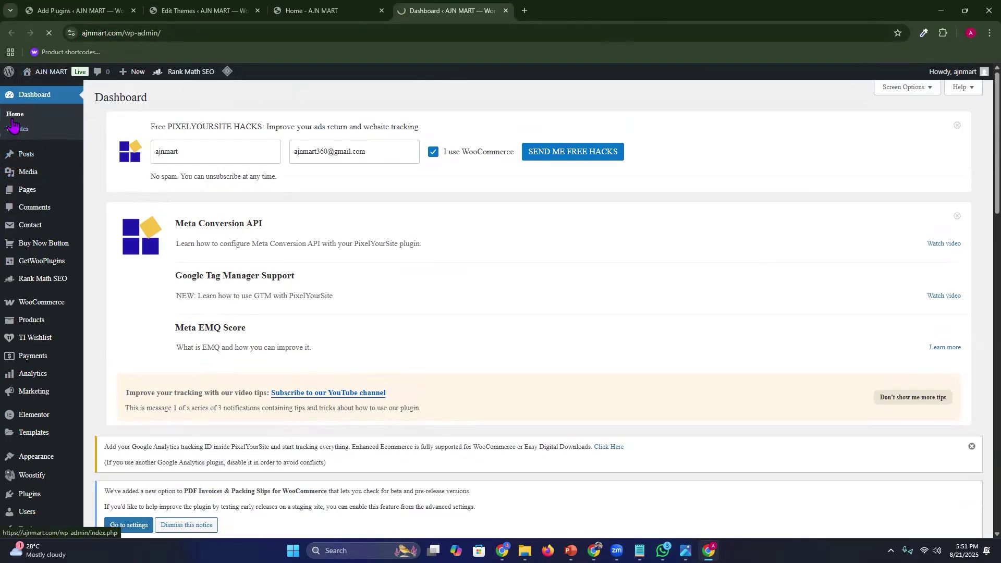
click(12, 124)
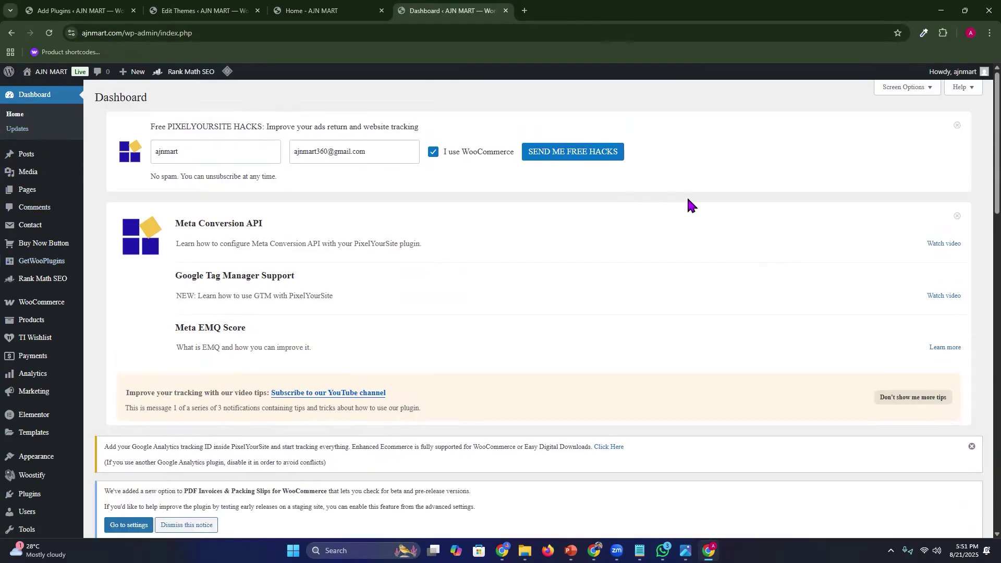
click(936, 91)
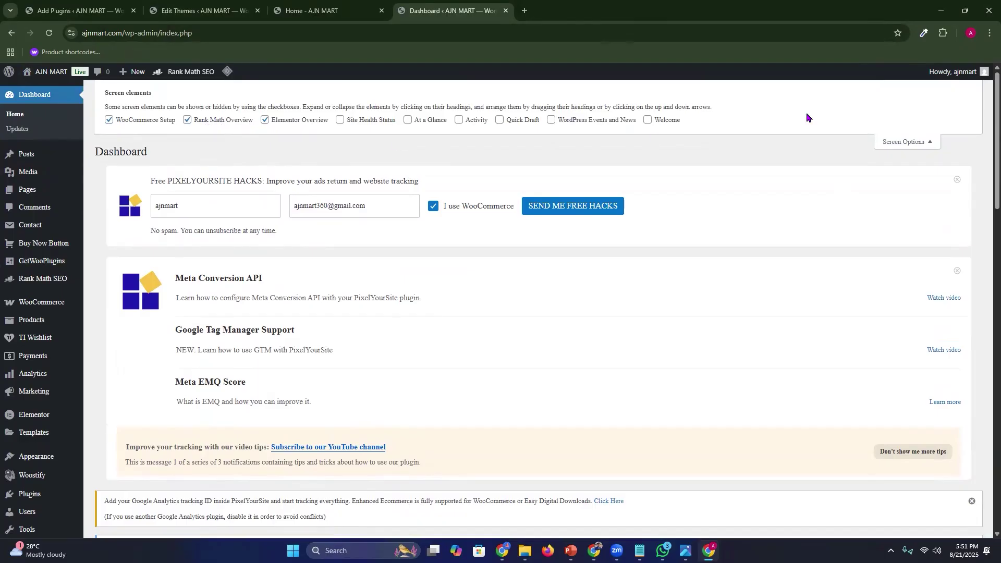
click(923, 141)
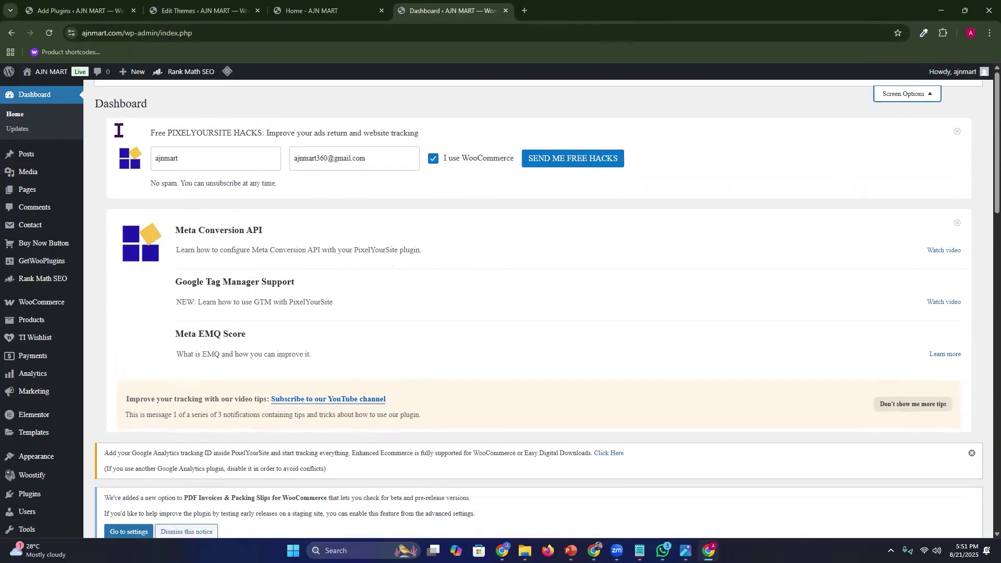
Step: Scroll through the dashboard's plugin notices and WooCommerce Setup overview boxes
scroll(63, 380, down, 15)
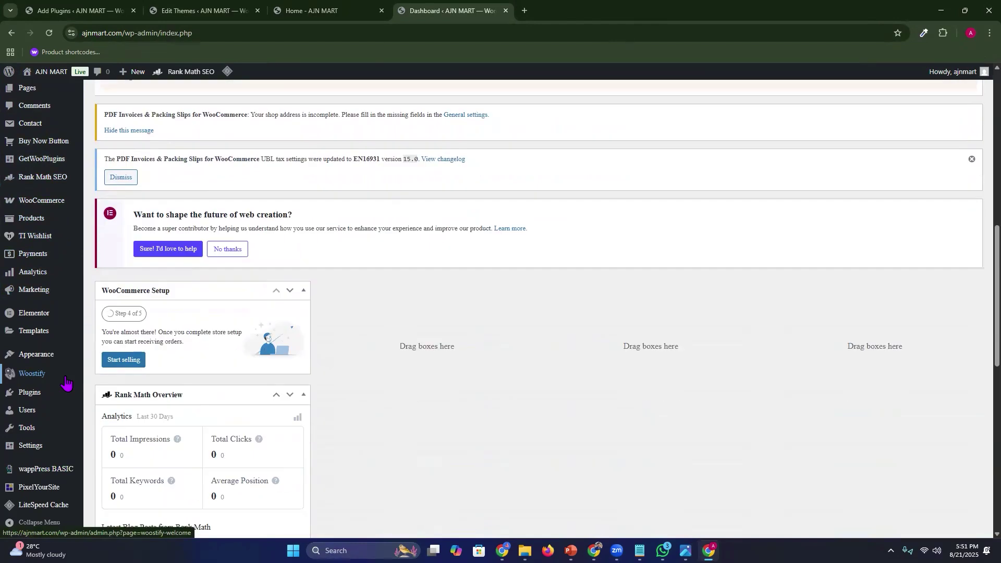
scroll(65, 381, up, 5)
scroll(433, 391, down, 3)
scroll(468, 391, up, 7)
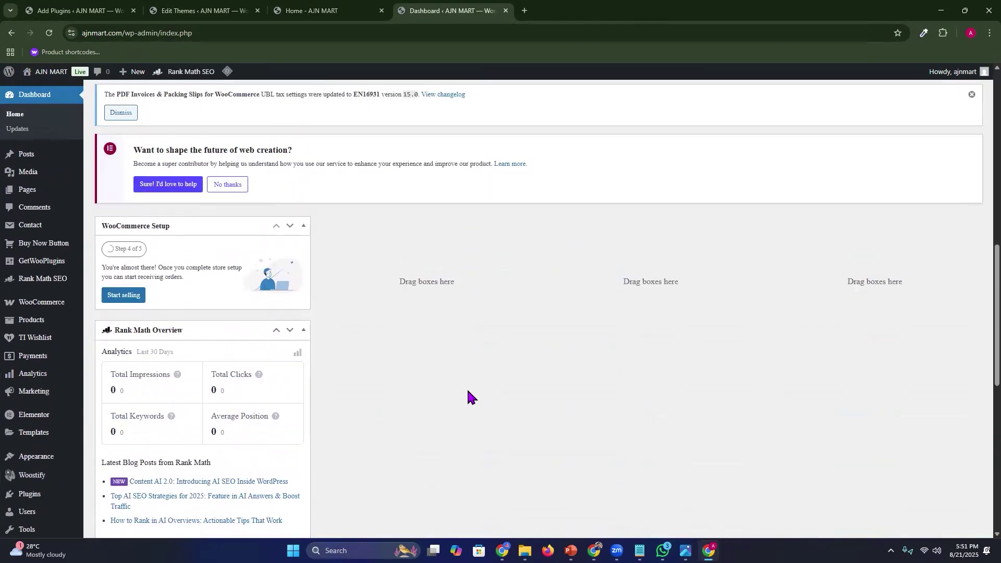
scroll(467, 387, up, 6)
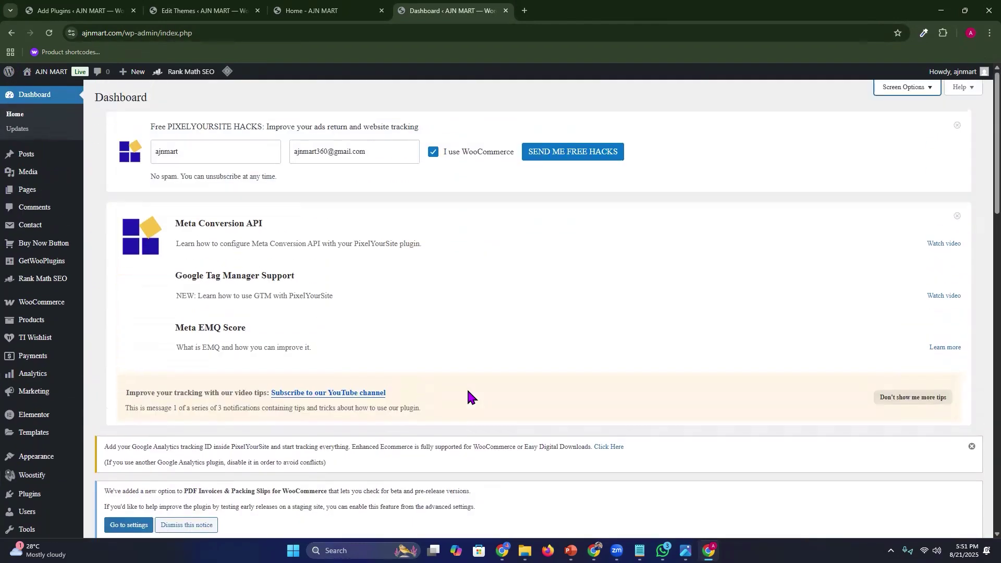
scroll(468, 387, down, 6)
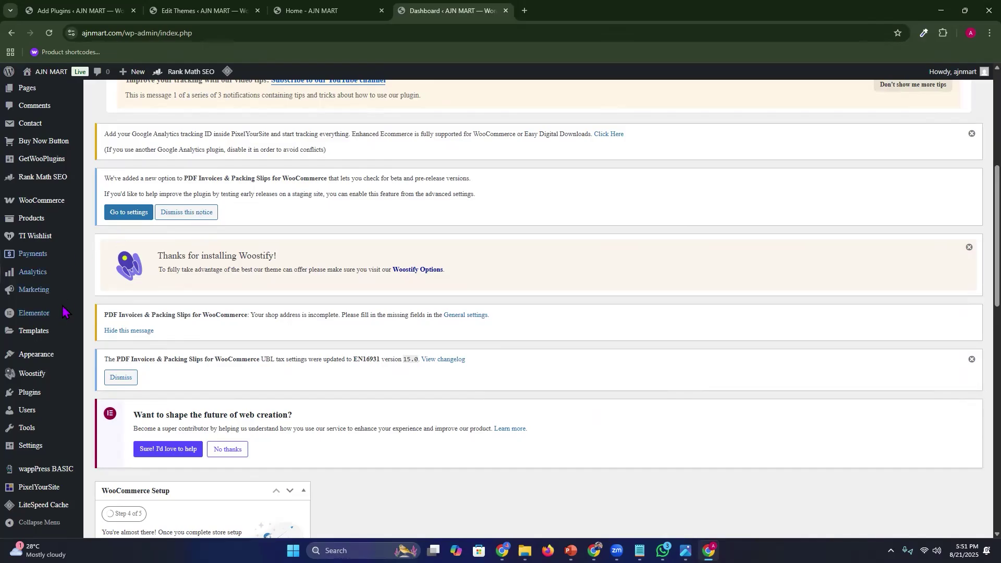
scroll(78, 255, up, 4)
scroll(101, 350, down, 6)
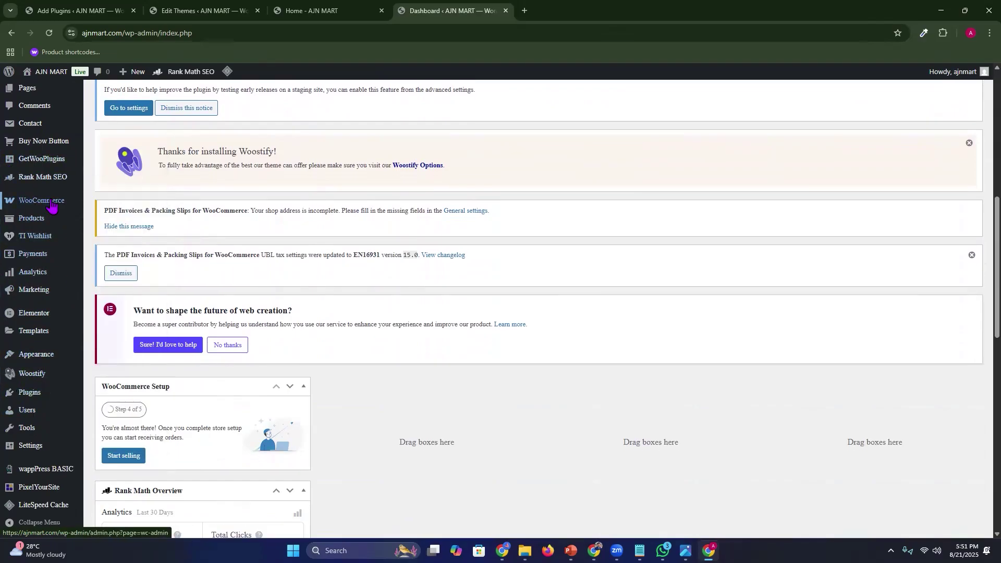
scroll(57, 204, up, 4)
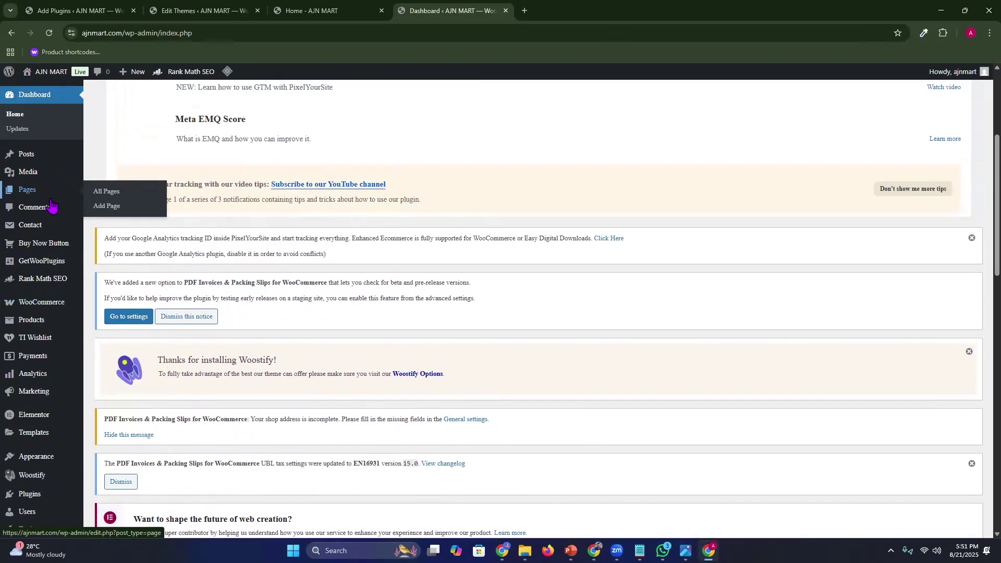
scroll(32, 251, down, 7)
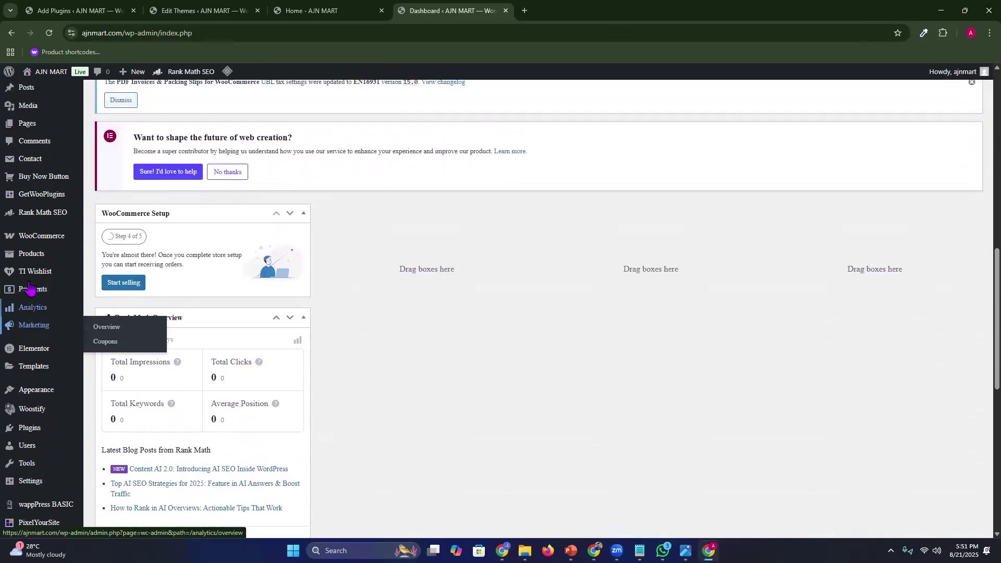
scroll(31, 235, up, 1)
scroll(37, 417, down, 1)
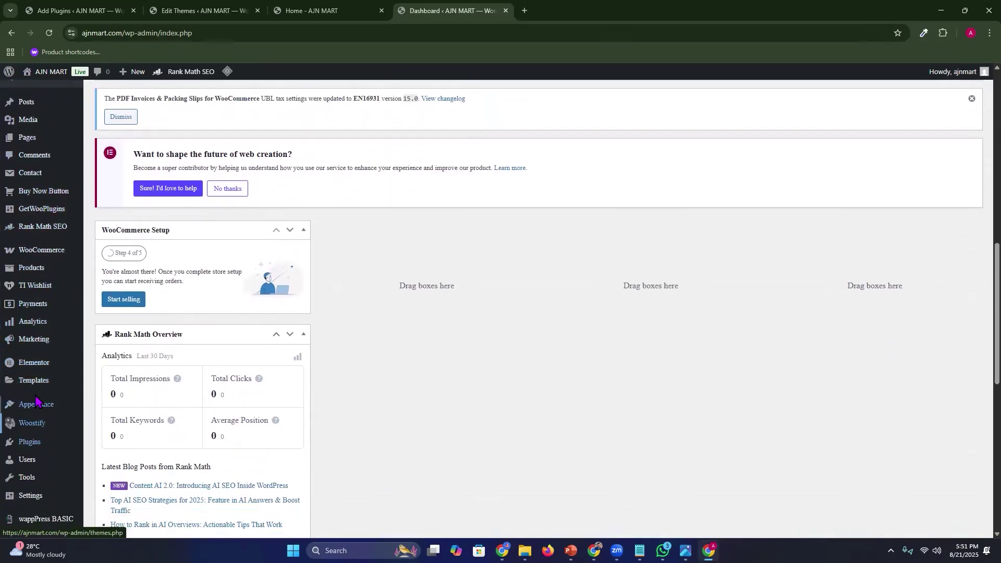
mouse_move(16, 443)
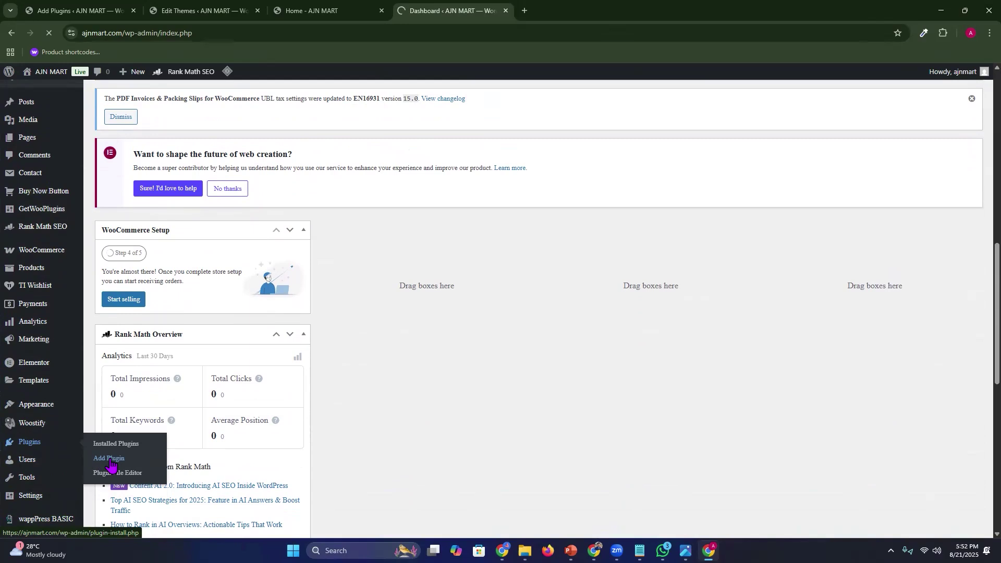
Step: Search the WordPress plugin directory for 'pixel your site' and find PixelYourSite already listed as Active
click(110, 464)
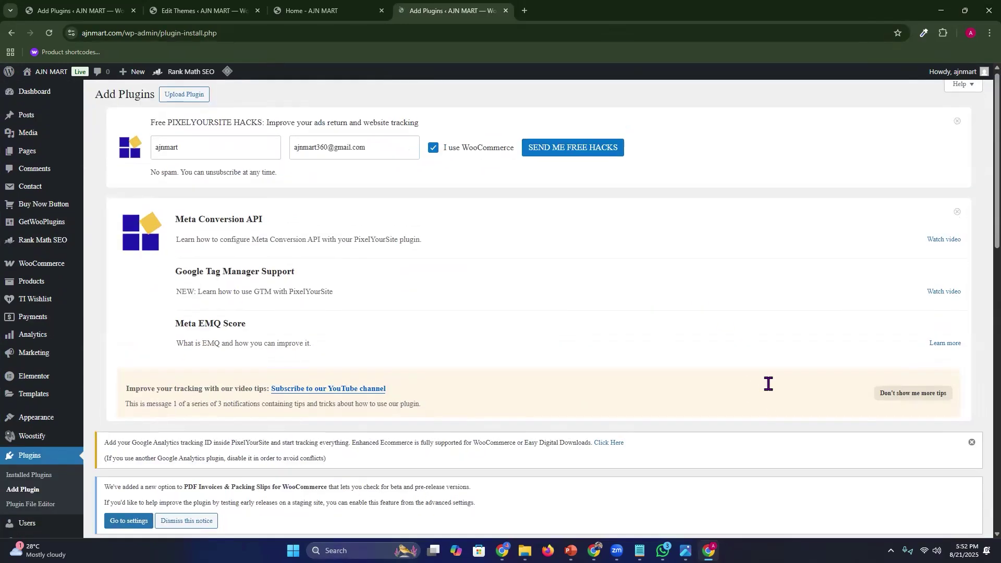
scroll(768, 383, down, 5)
scroll(769, 384, down, 3)
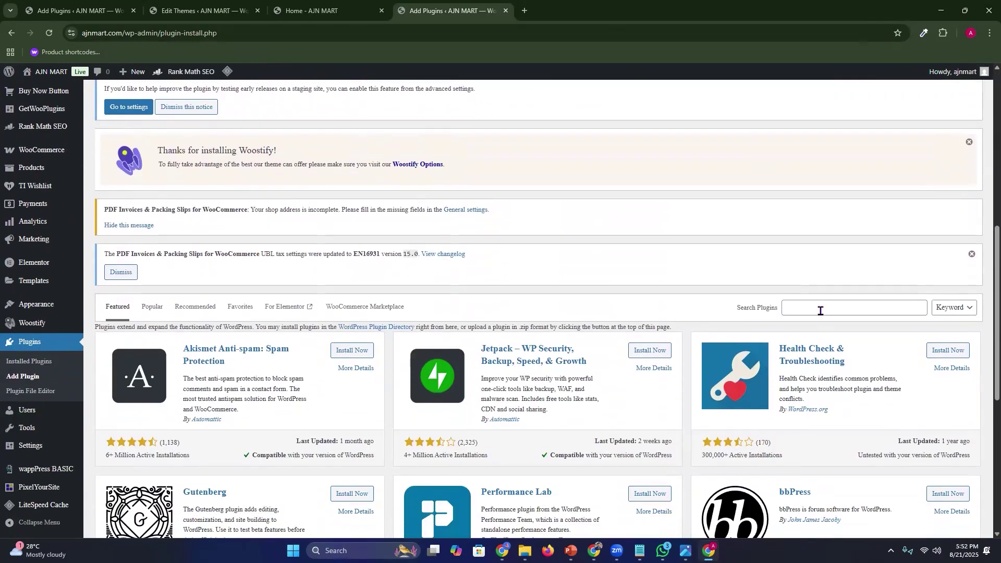
click(820, 311)
text(you)
text(r sit)
text(el)
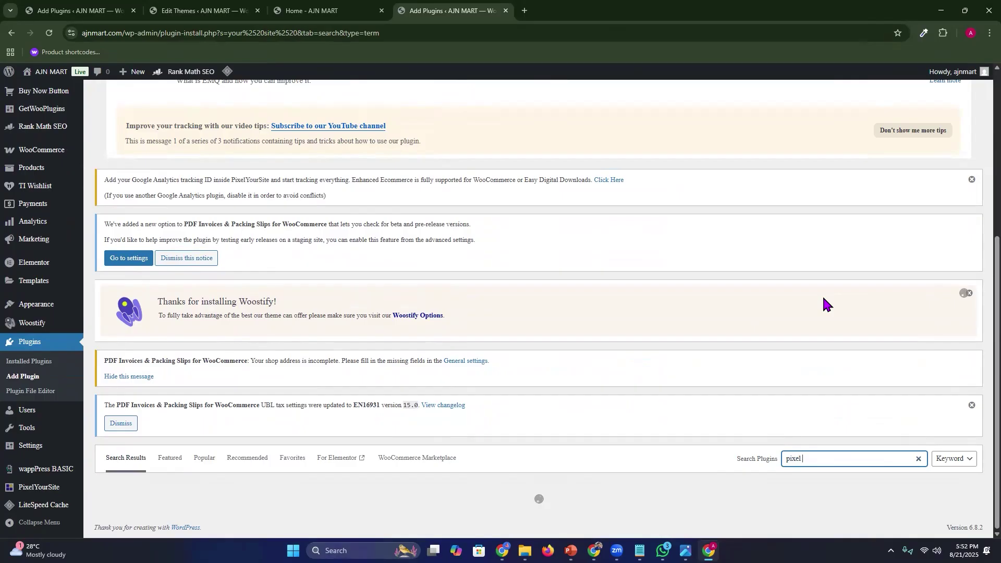
text(your si)
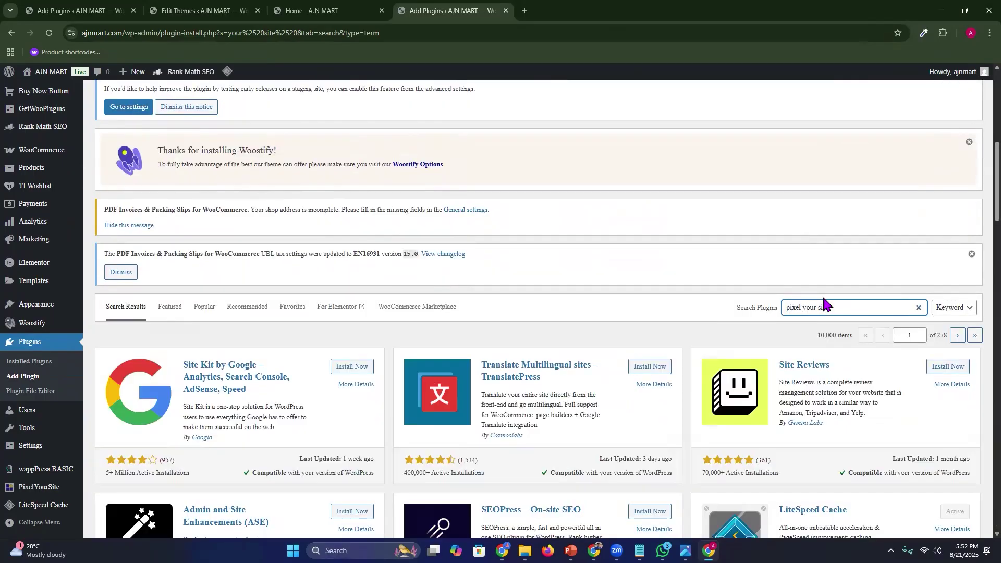
text(te)
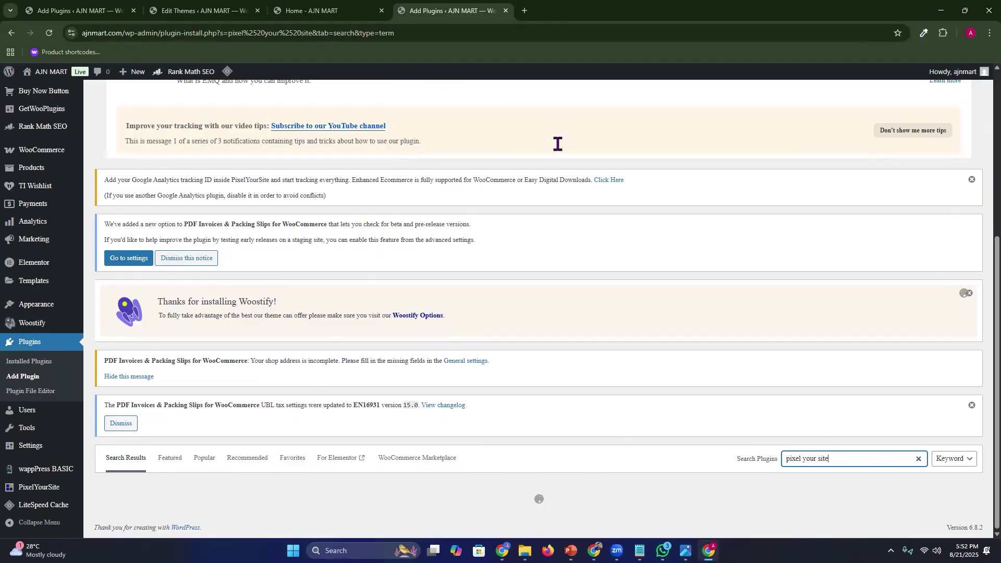
scroll(522, 157, down, 7)
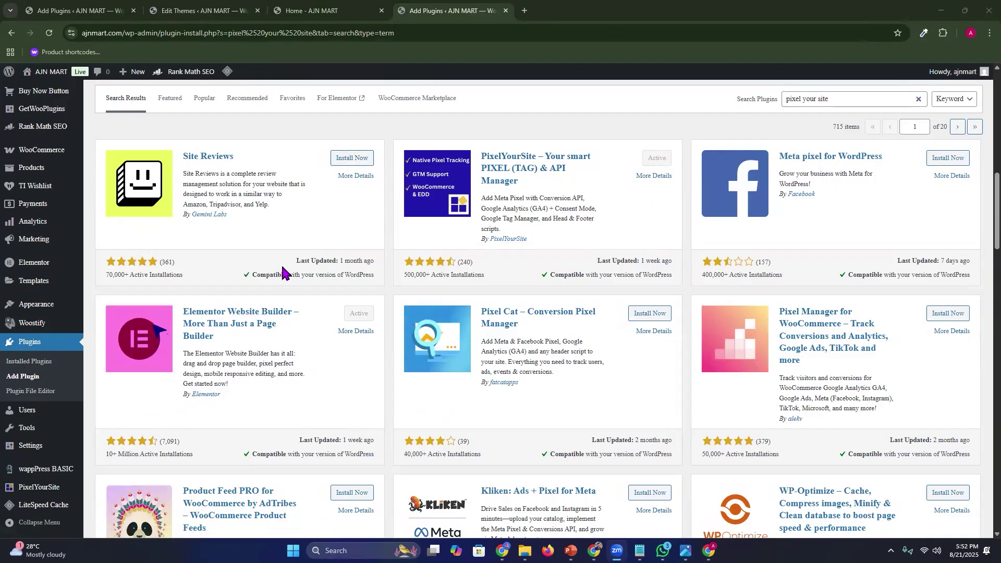
scroll(282, 272, down, 10)
mouse_move(32, 159)
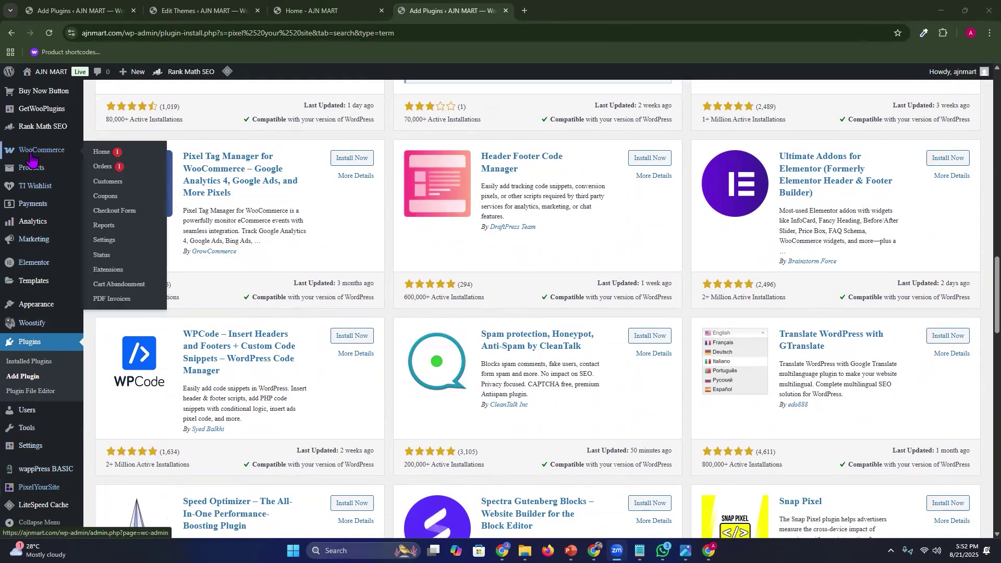
scroll(34, 149, up, 3)
scroll(24, 318, down, 6)
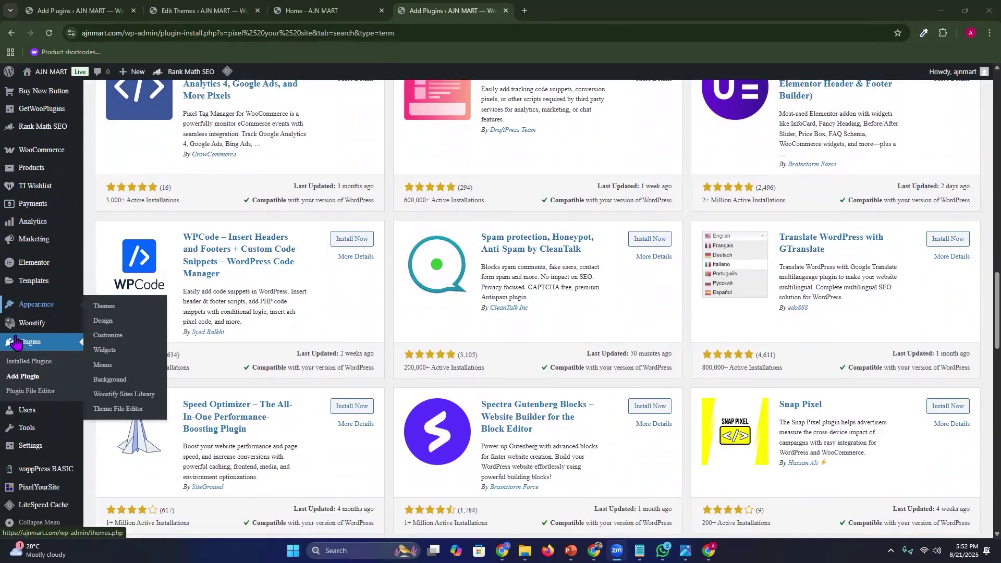
mouse_move(44, 501)
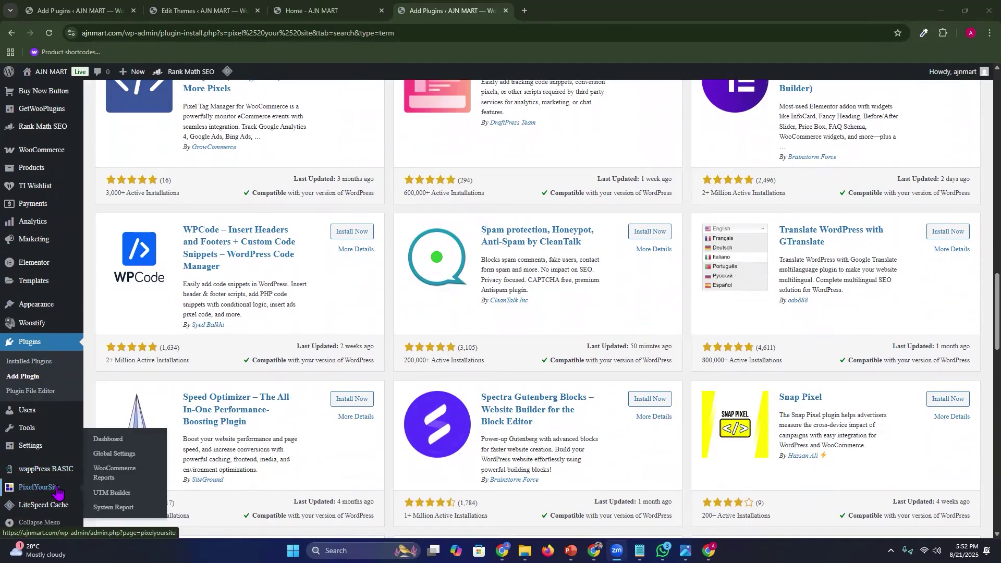
Step: Expand PixelYourSite's Meta pixel settings, toggle the pixel off and on, and turn off Conversion API
click(104, 441)
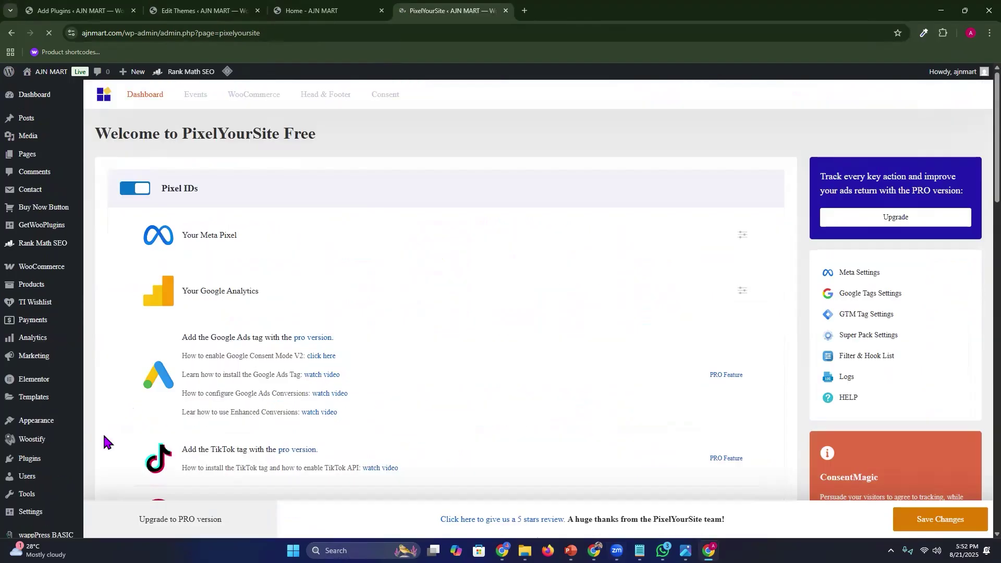
scroll(334, 331, down, 2)
scroll(342, 329, down, 6)
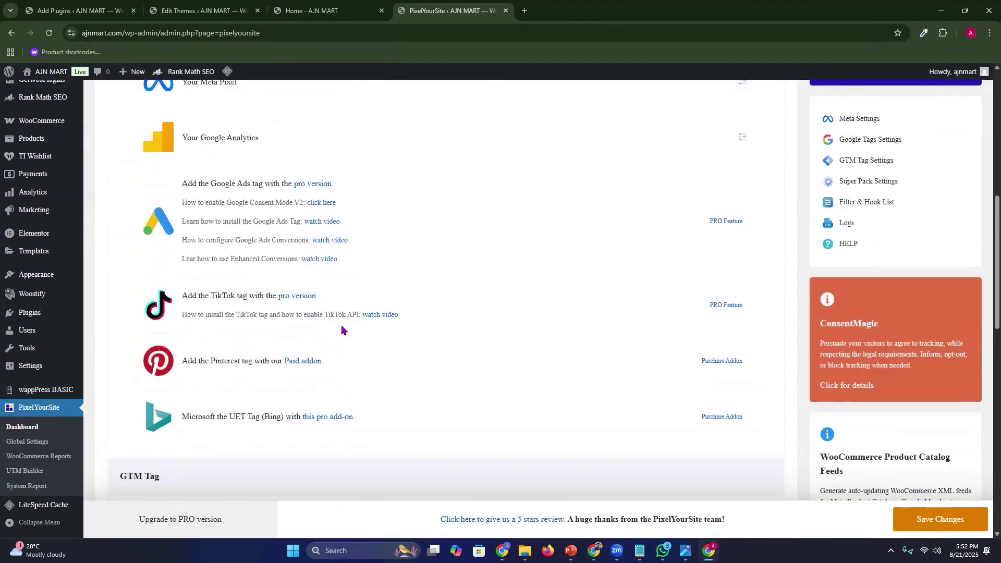
scroll(341, 329, up, 2)
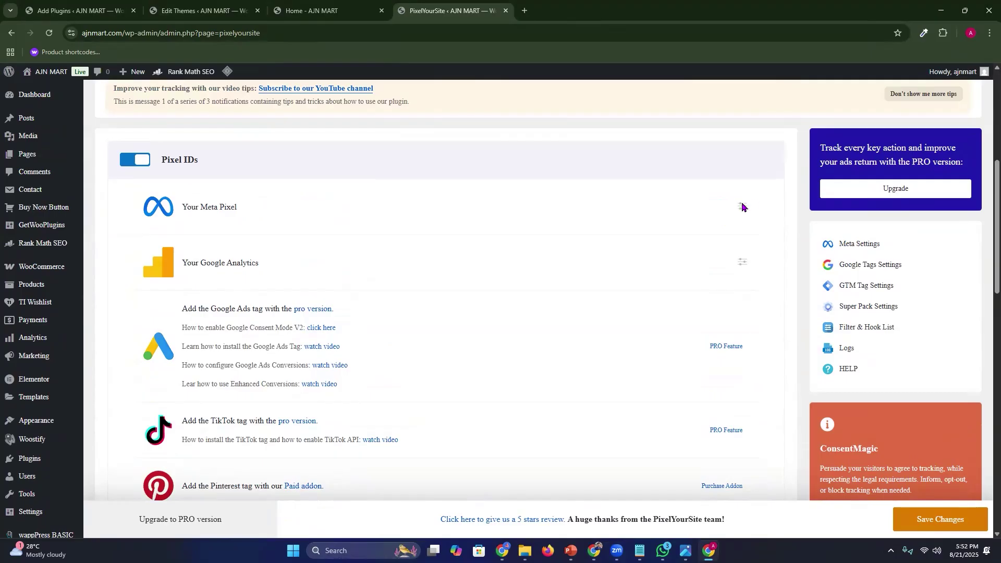
click(740, 208)
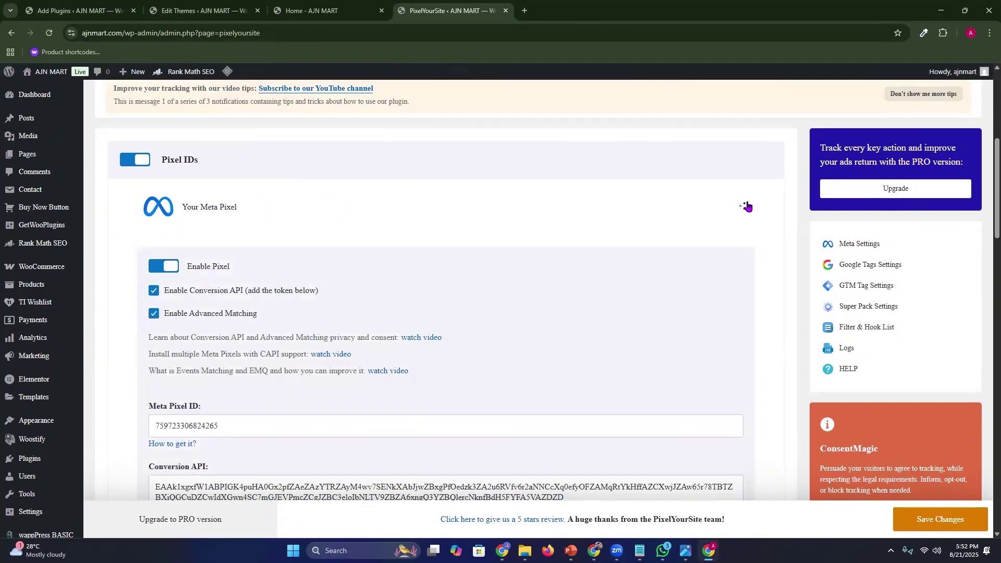
scroll(746, 206, down, 2)
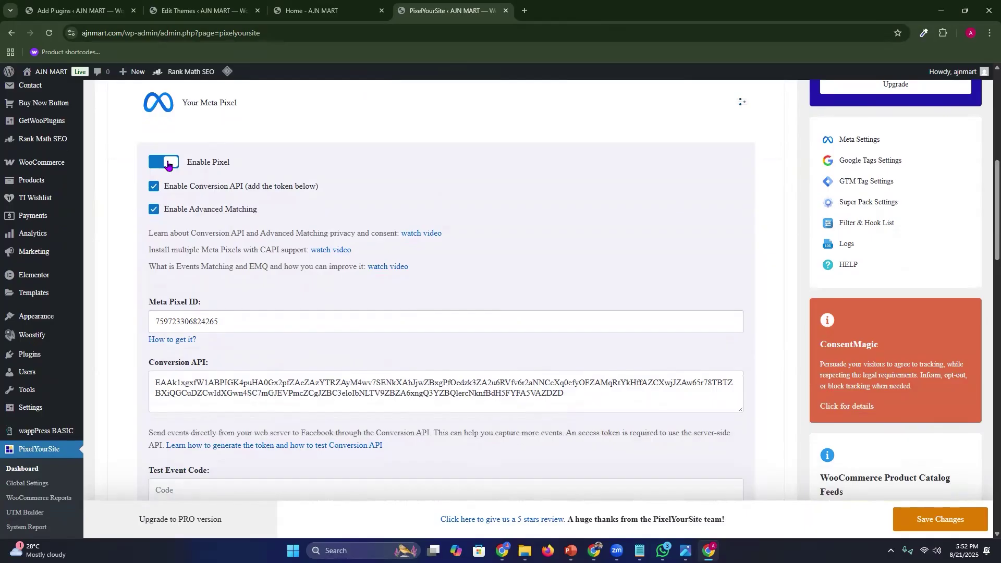
click(166, 165)
click(207, 164)
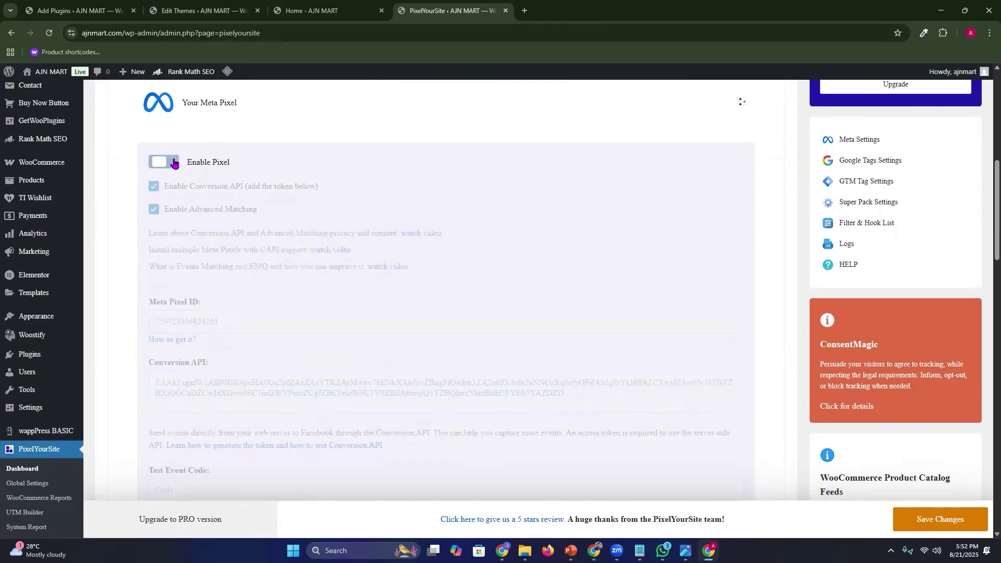
click(159, 187)
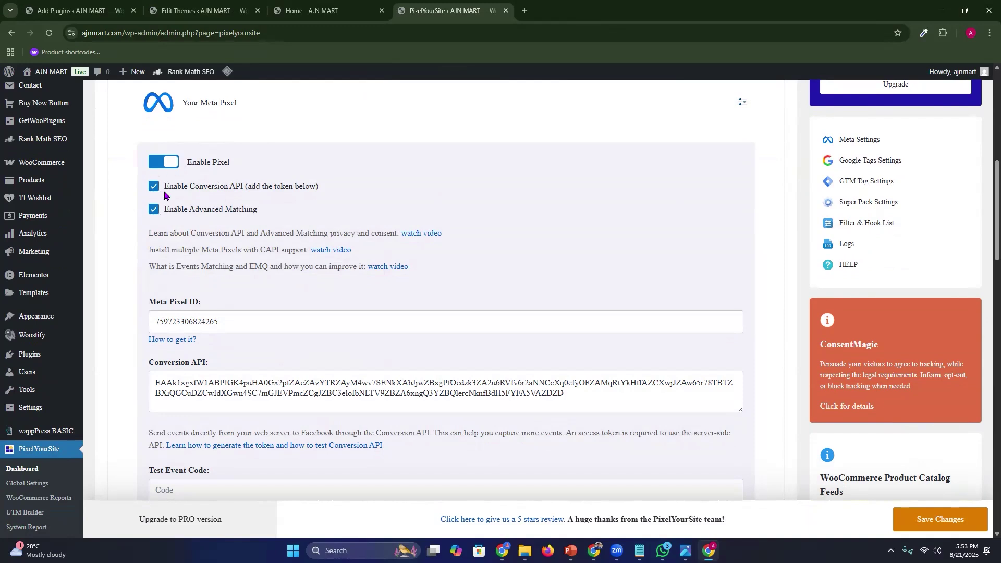
Step: Clear the old Meta Pixel ID and Conversion API token values
scroll(178, 209, down, 2)
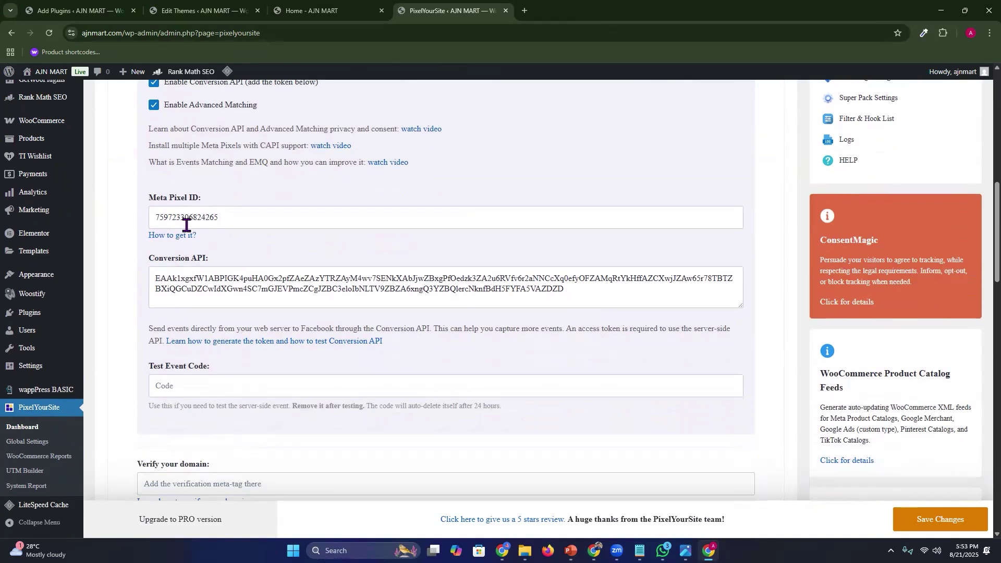
click(188, 221)
key(ctrl+a)
key(BackSpace)
click(224, 279)
key(ctrl+a)
key(BackSpace)
click(195, 390)
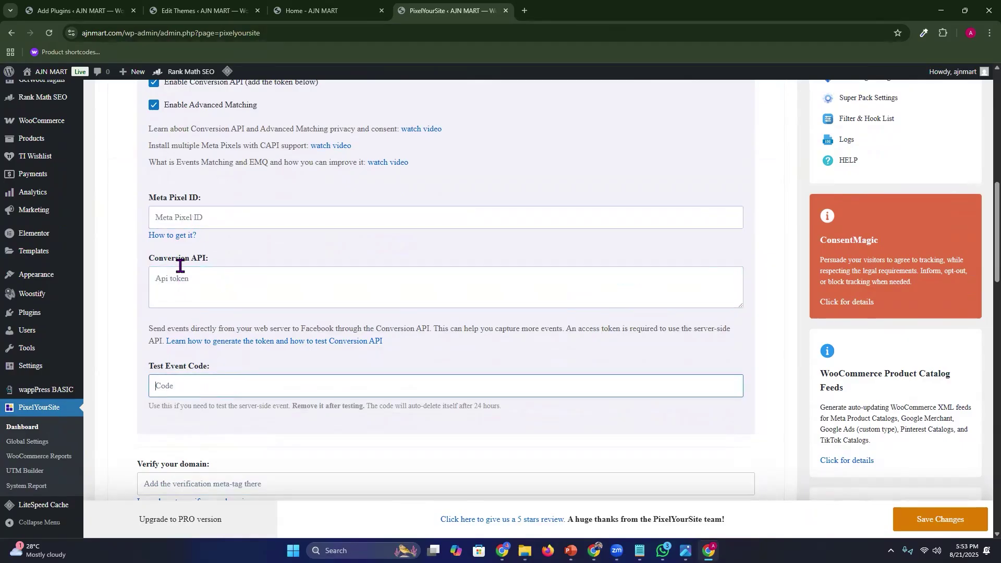
scroll(218, 215, up, 1)
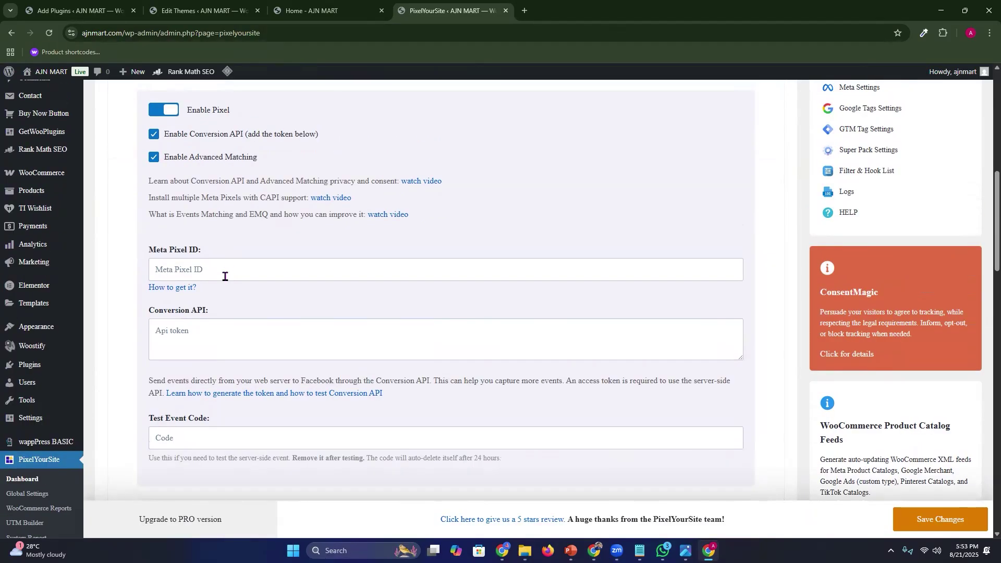
scroll(224, 277, up, 2)
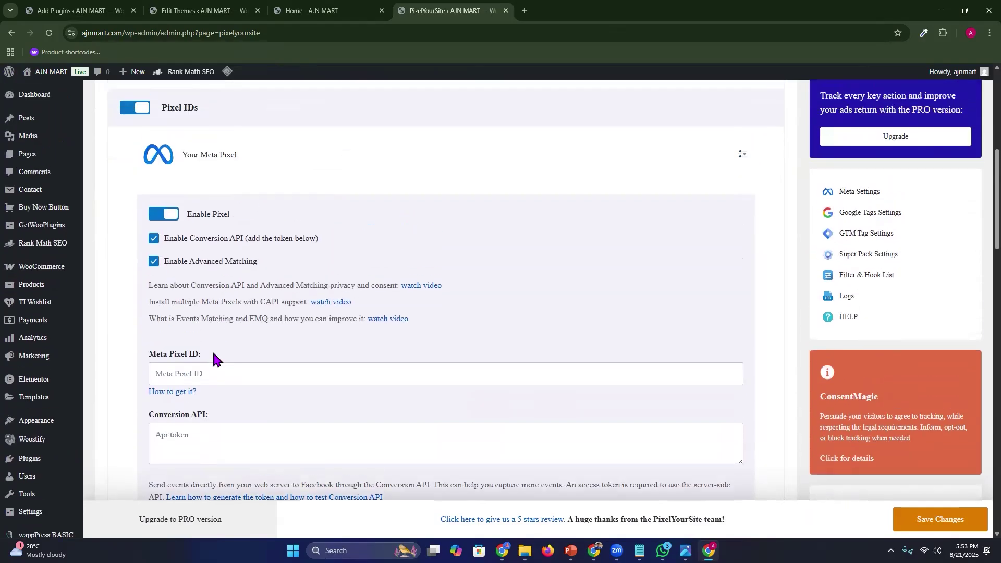
click(207, 367)
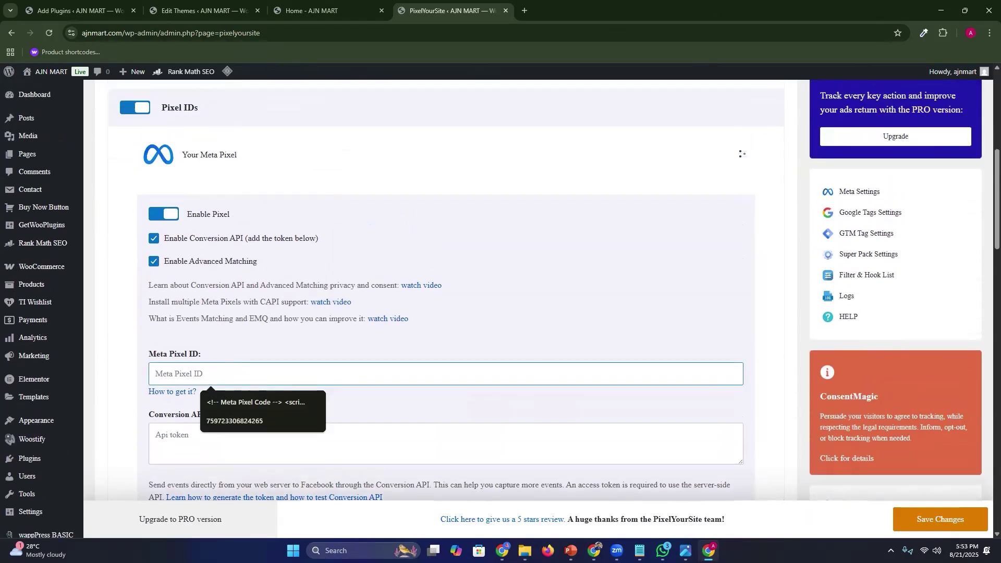
Step: Paste the AJN MART dataset ID from Events Manager into Meta Pixel ID and save
key(alt+Tab)
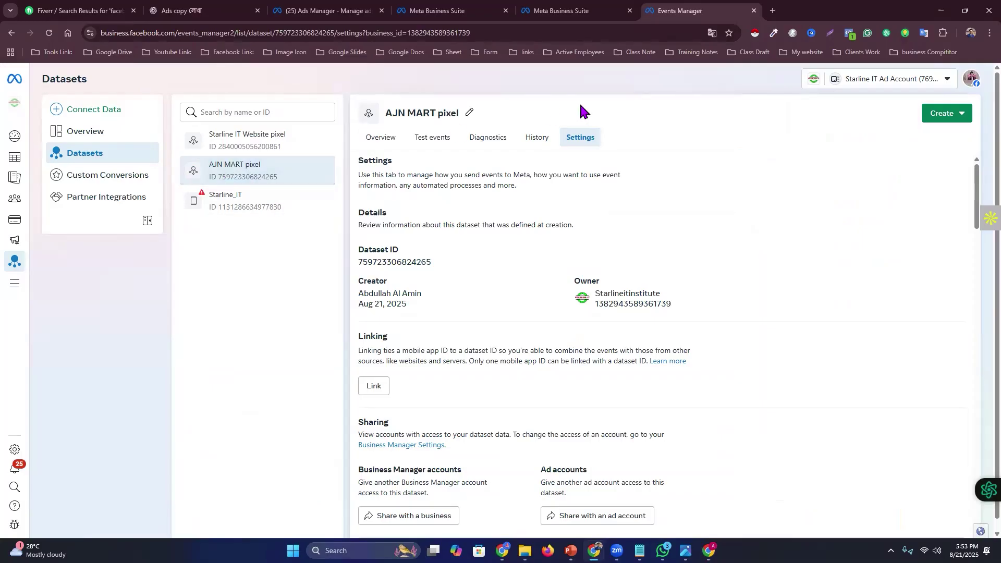
click(412, 266)
key(alt+Tab)
click(163, 368)
right_click(178, 373)
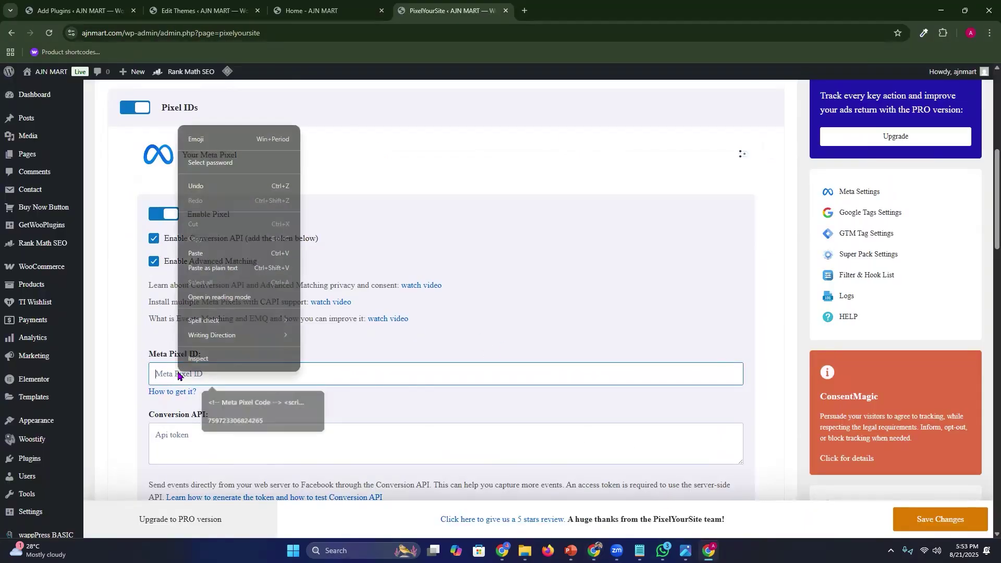
click(225, 254)
scroll(336, 370, down, 3)
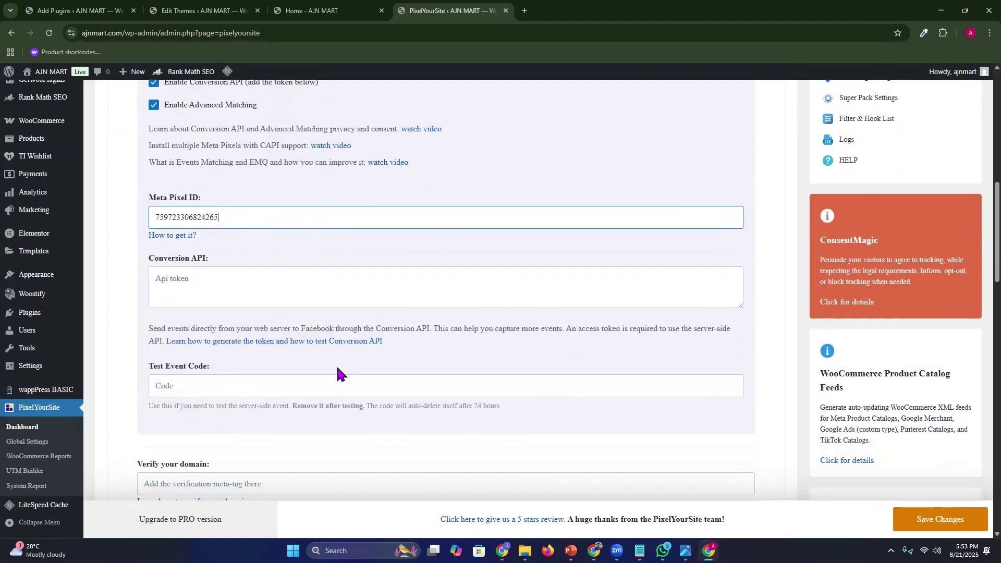
click(924, 518)
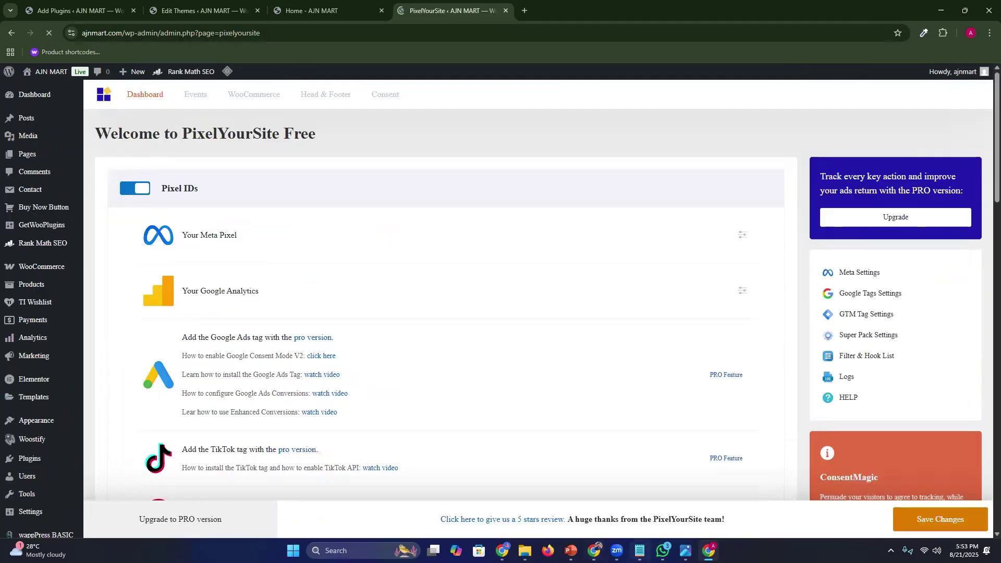
Step: Switch Automatic Website Matching off and back on for the AJN MART pixel
mouse_move(594, 550)
click(587, 498)
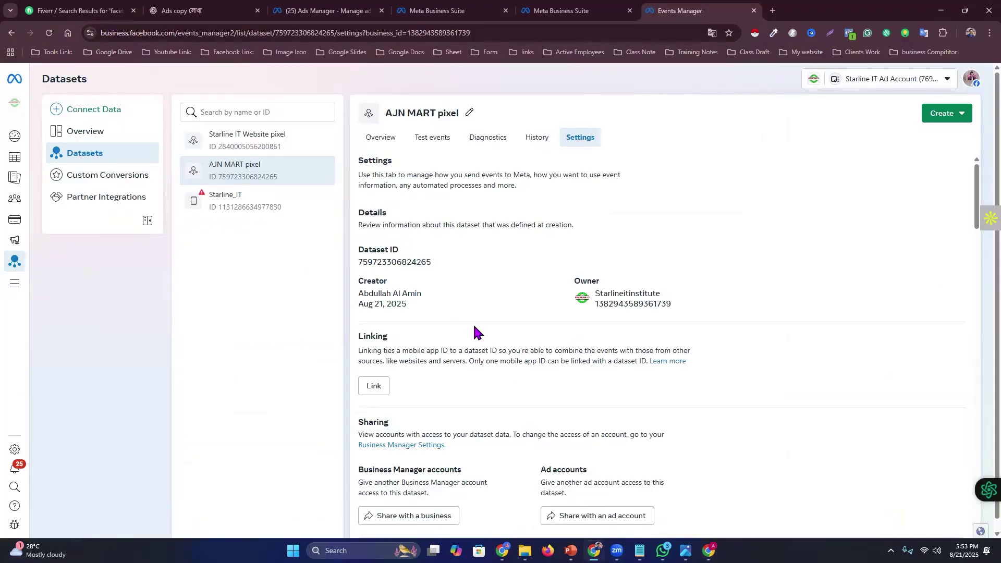
scroll(568, 251, down, 1)
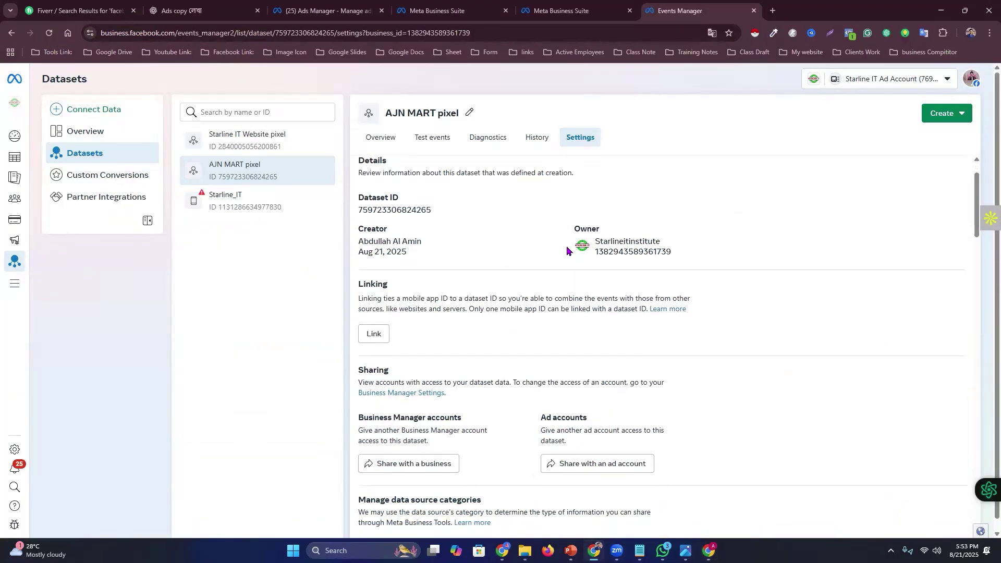
scroll(579, 339, down, 10)
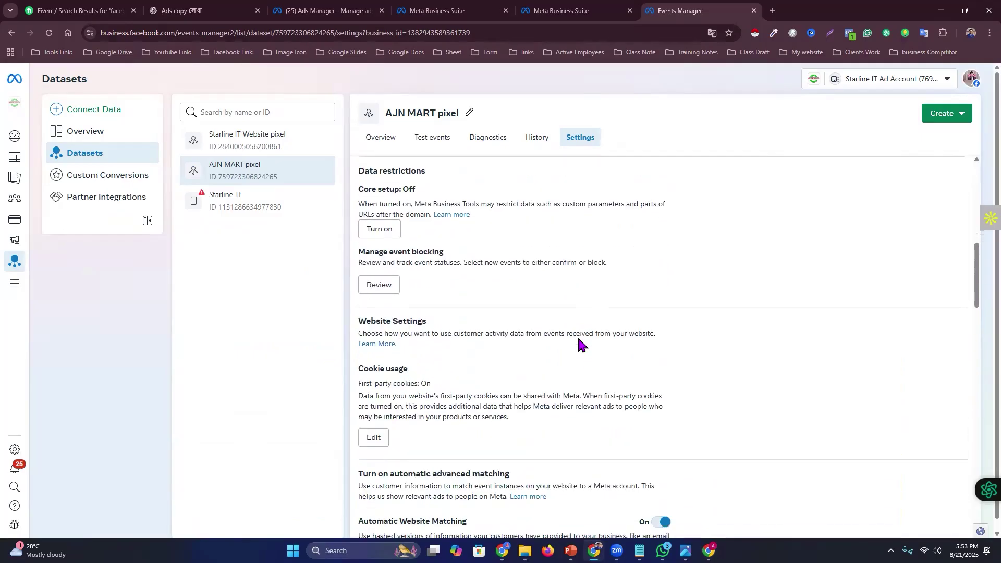
click(662, 366)
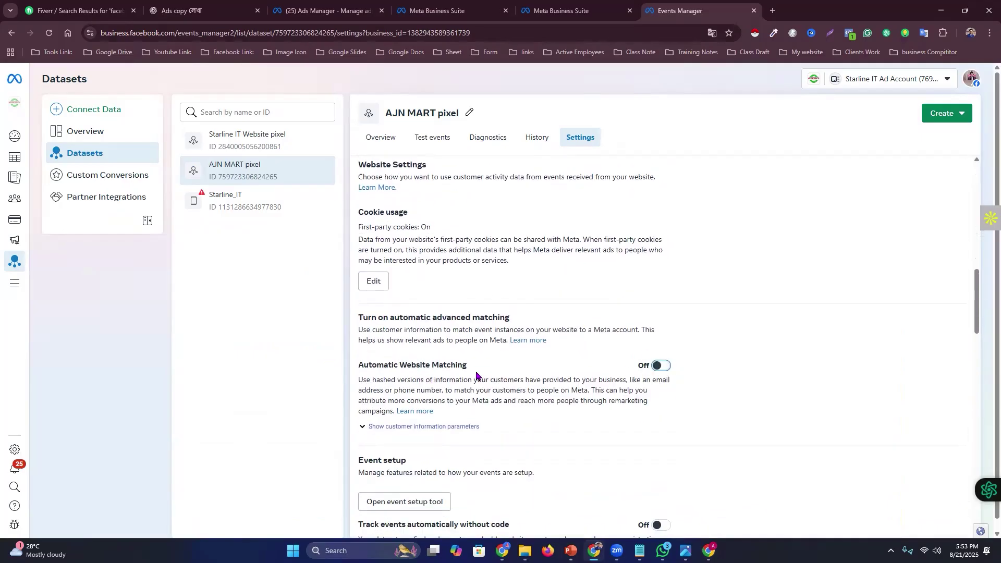
click(663, 366)
Step: Start generating a Conversions API access token from the direct integration section
scroll(531, 393, down, 3)
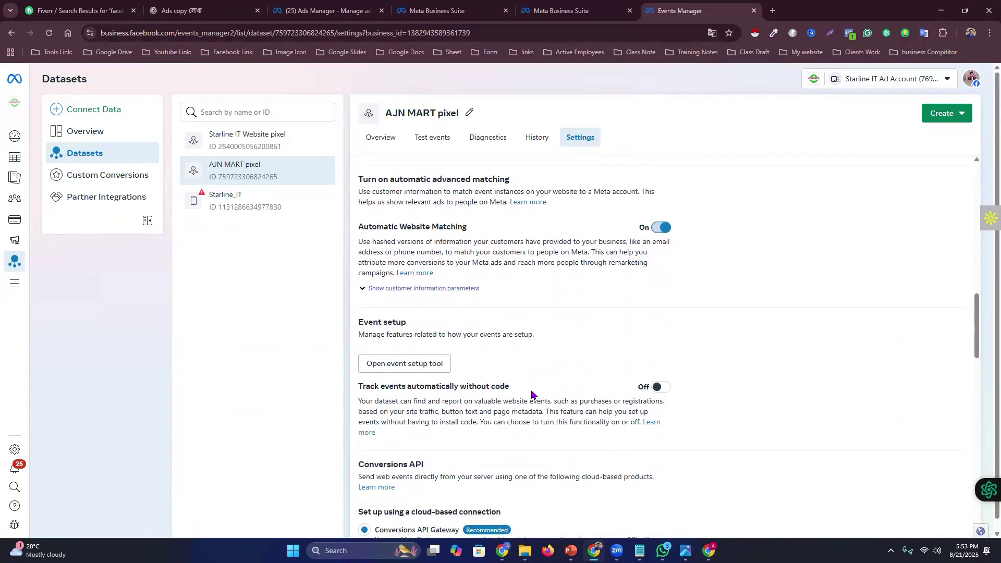
scroll(531, 392, down, 5)
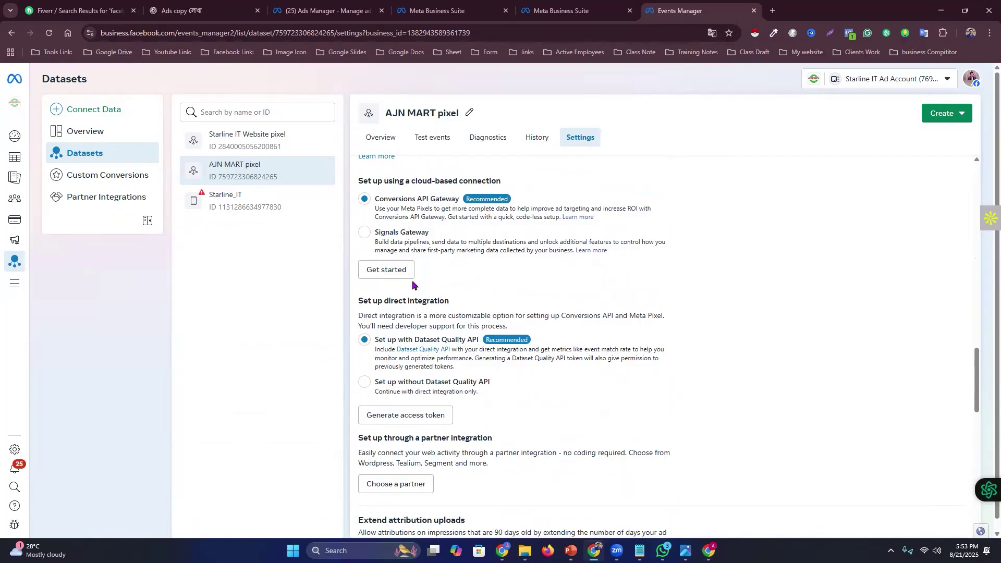
scroll(423, 265, down, 1)
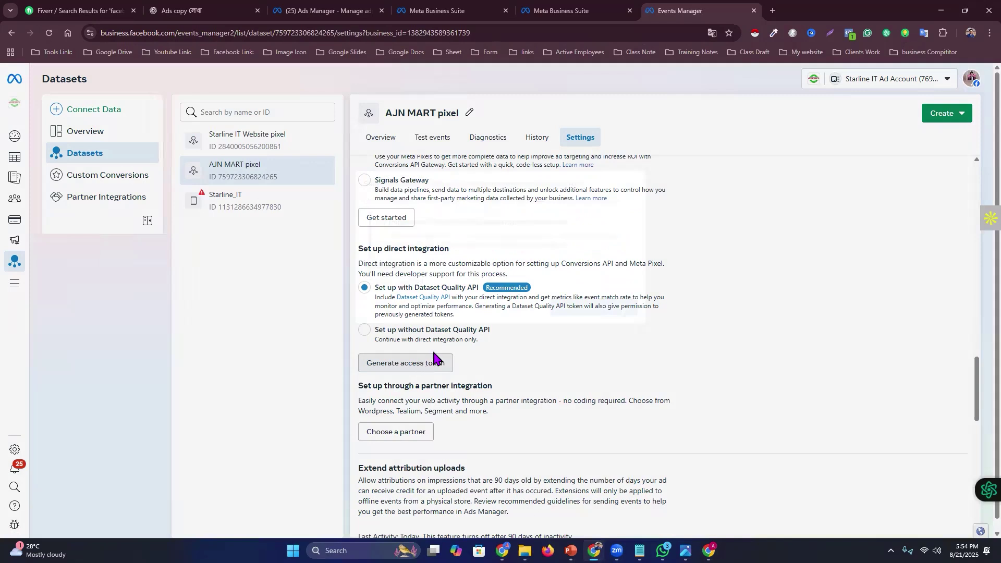
click(435, 361)
Step: Adjust which datasets, AJN MART and Starline IT Website, are selected for the token
click(485, 287)
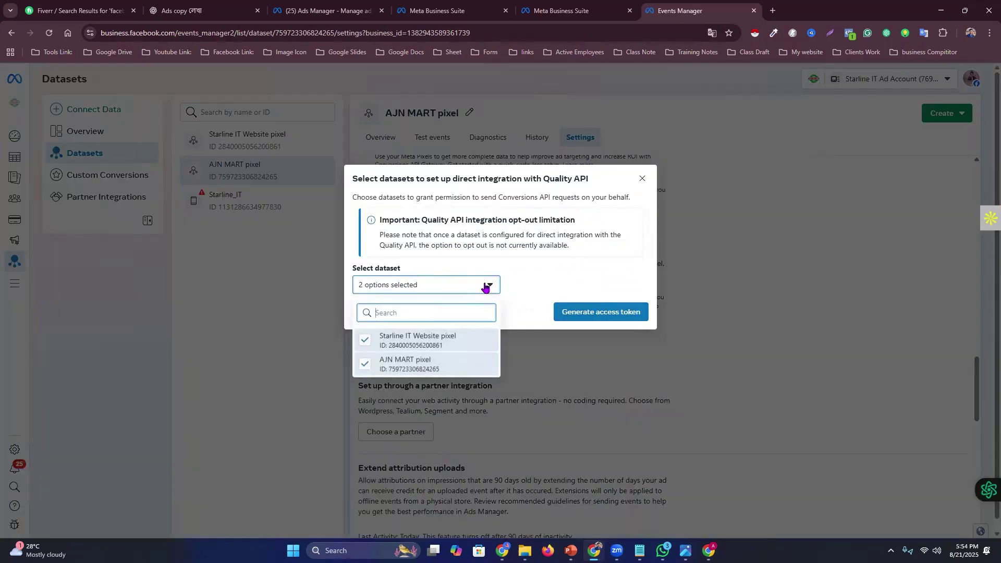
click(411, 372)
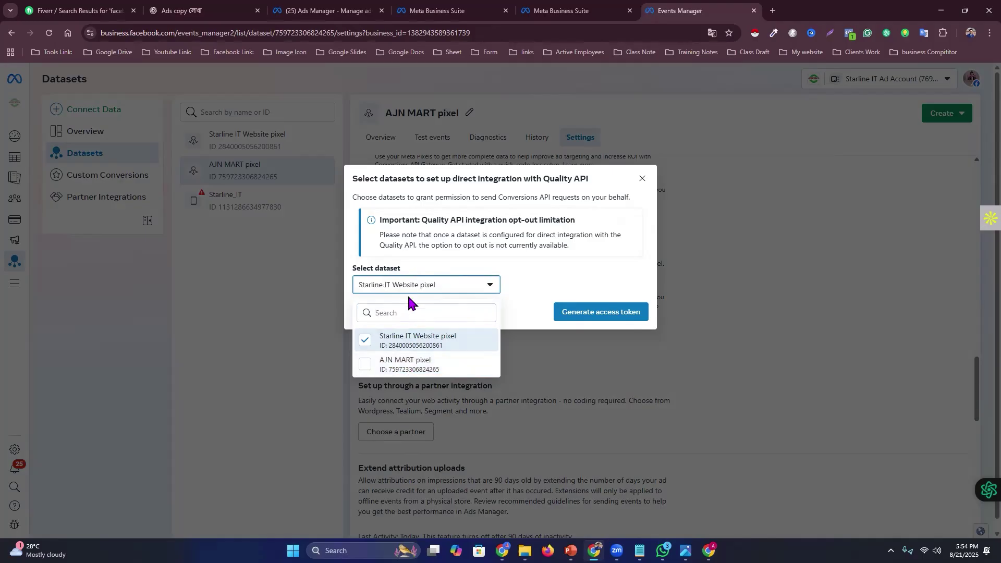
click(520, 313)
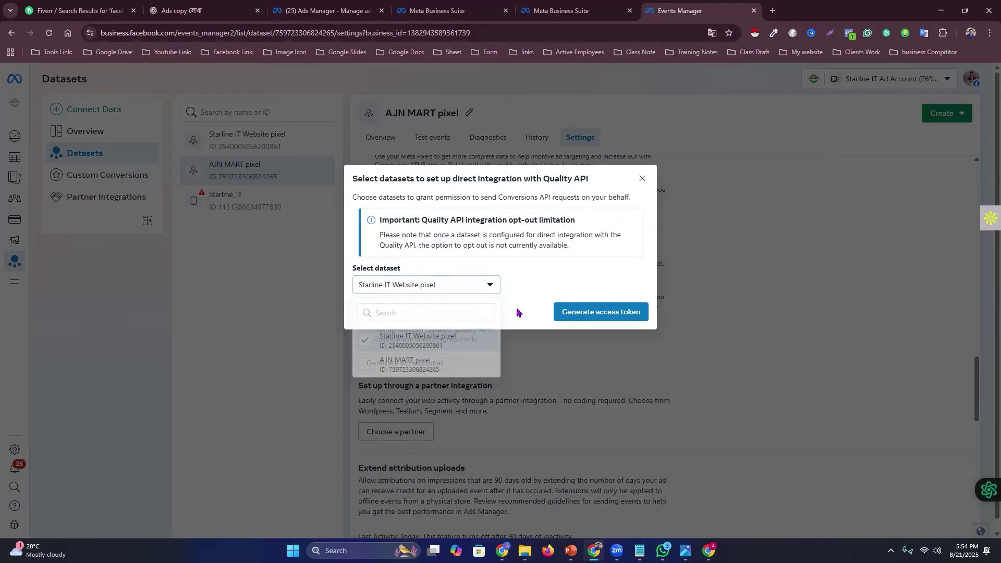
click(467, 293)
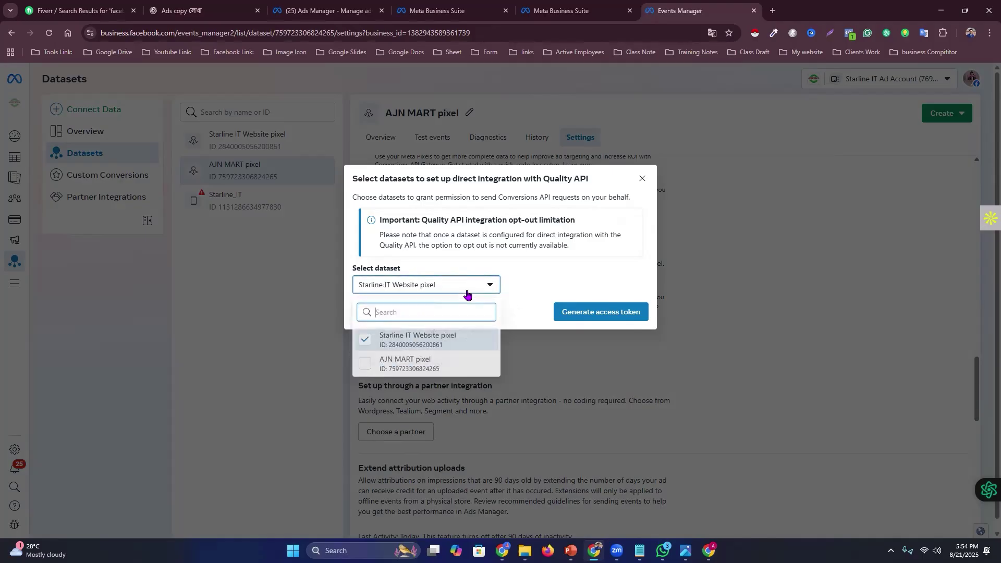
click(387, 370)
click(382, 369)
click(365, 339)
click(505, 302)
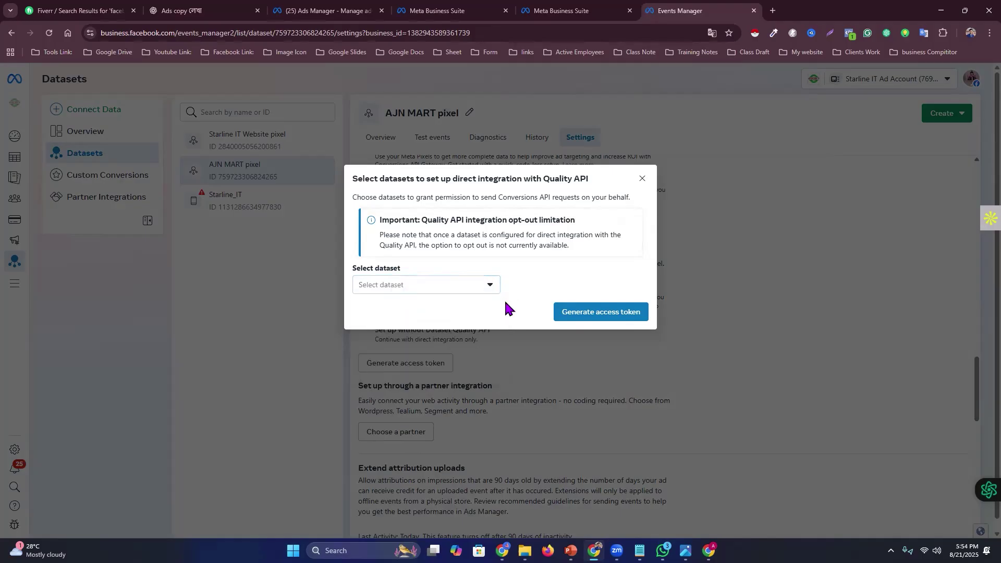
click(372, 286)
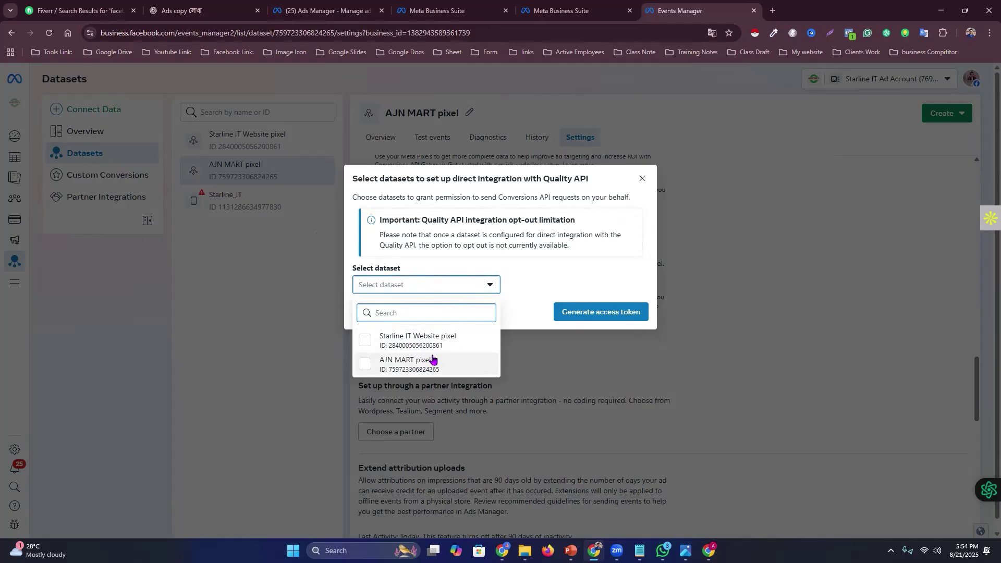
click(464, 294)
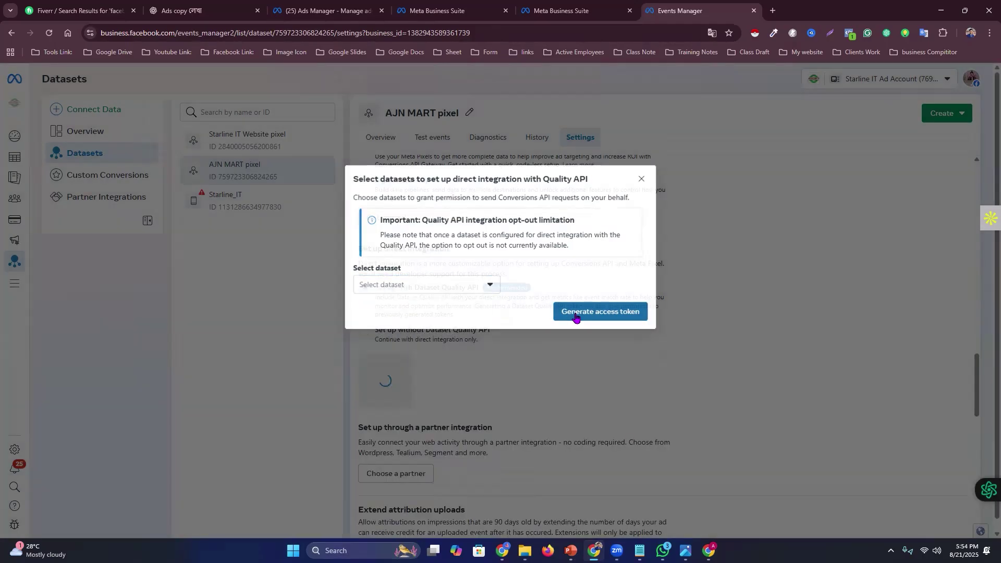
Step: Generate the Conversions API access token and copy it
click(576, 313)
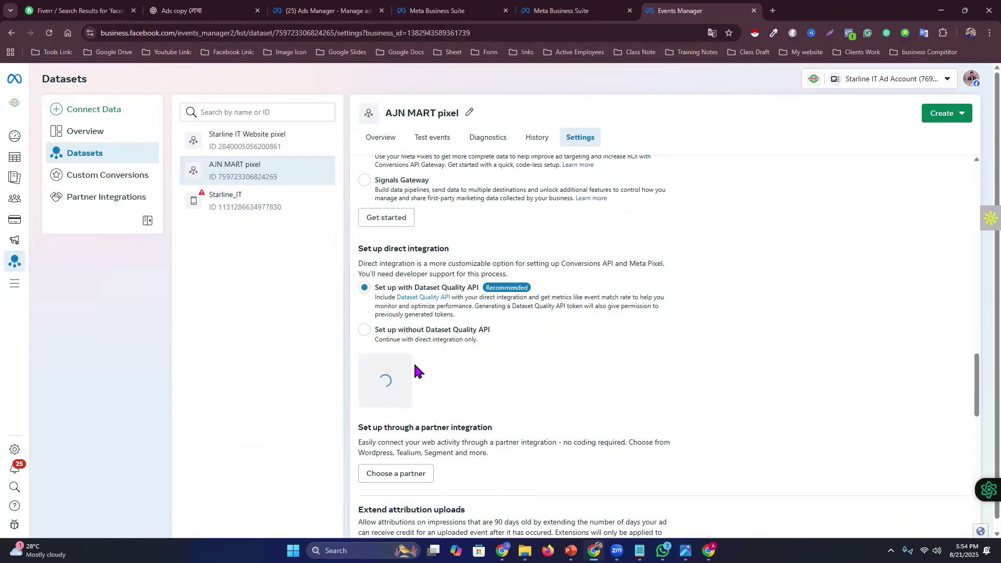
click(452, 407)
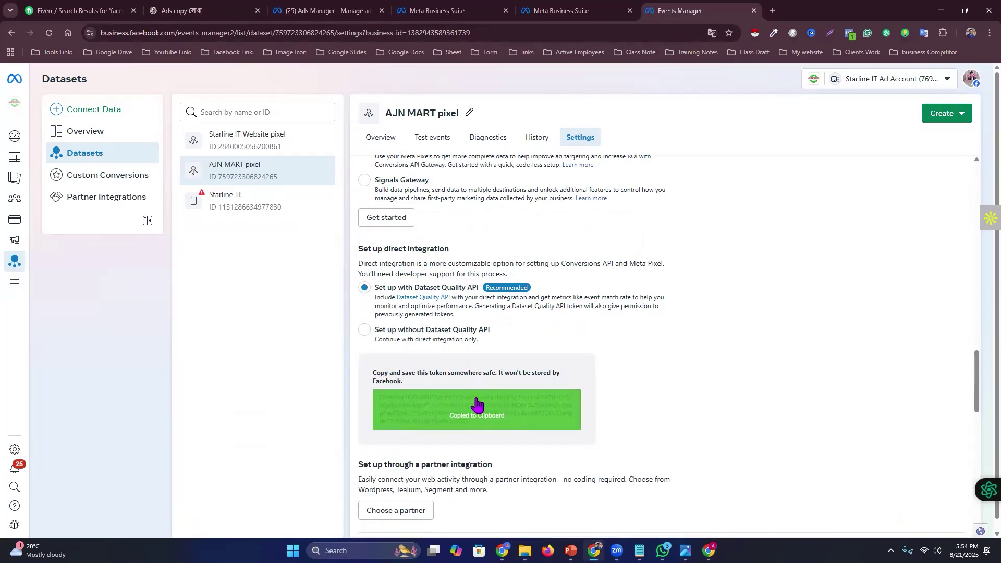
click(709, 550)
Step: Paste the access token into PixelYourSite's Conversion API field
scroll(264, 212, down, 7)
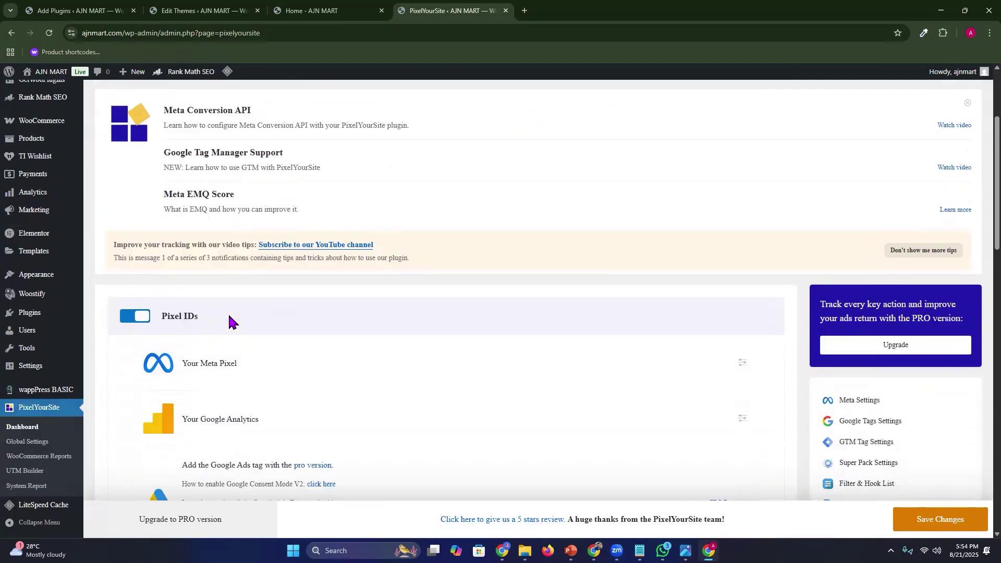
scroll(354, 354, down, 1)
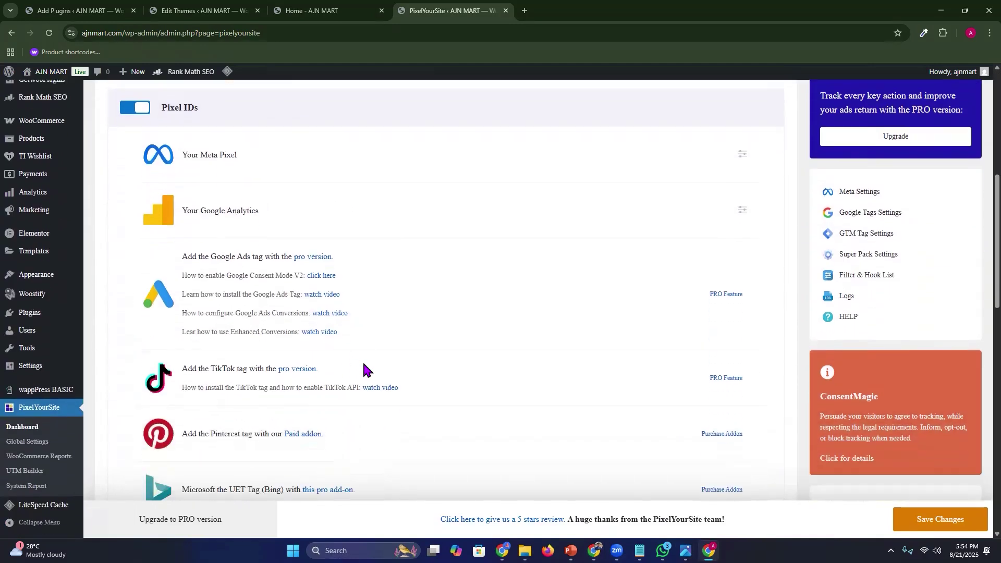
scroll(324, 350, up, 3)
click(741, 312)
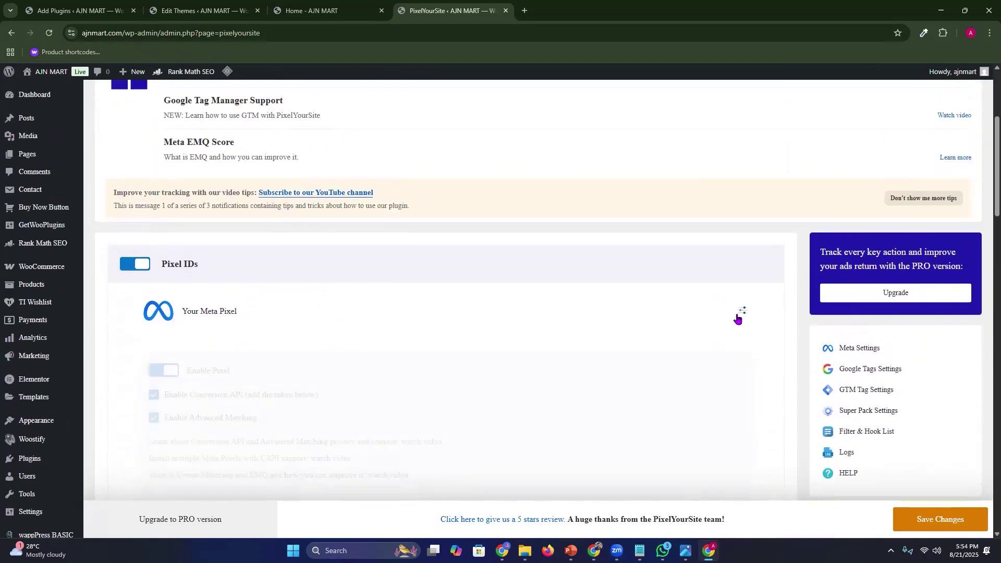
scroll(235, 332, down, 1)
scroll(234, 331, down, 5)
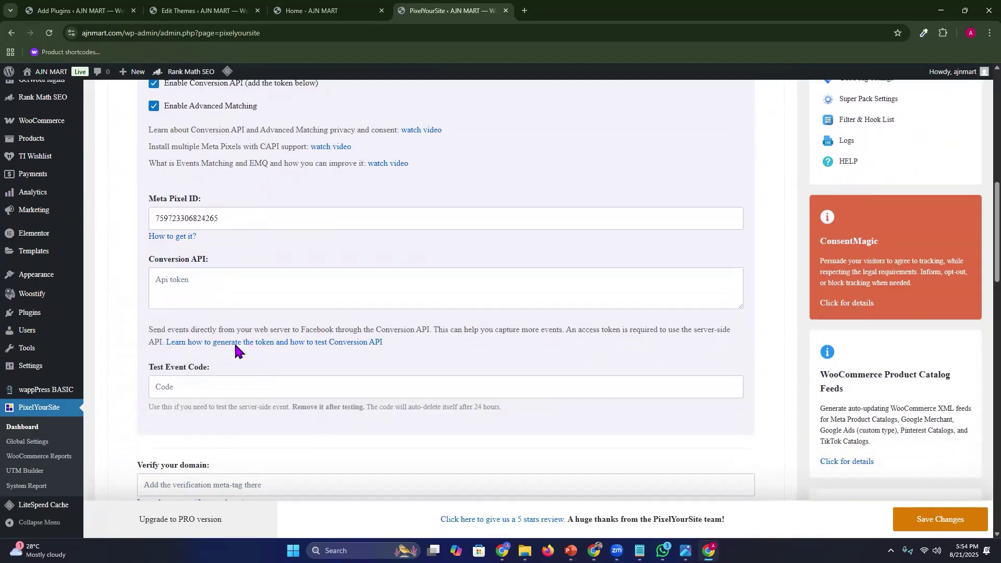
right_click(164, 278)
click(181, 396)
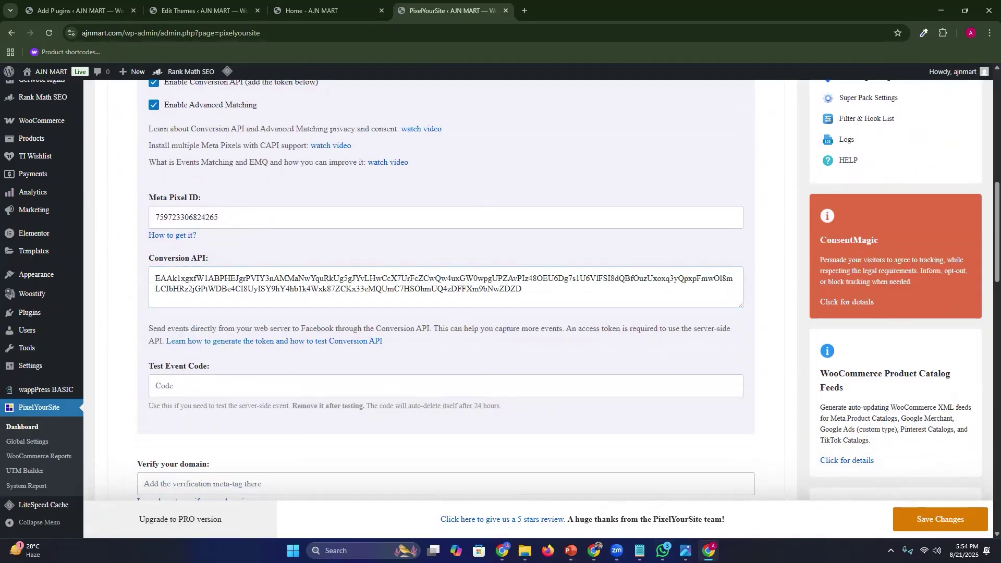
Step: Review Events Manager, then verify the pasted token and save the PixelYourSite settings
key(alt+Tab)
scroll(509, 375, down, 1)
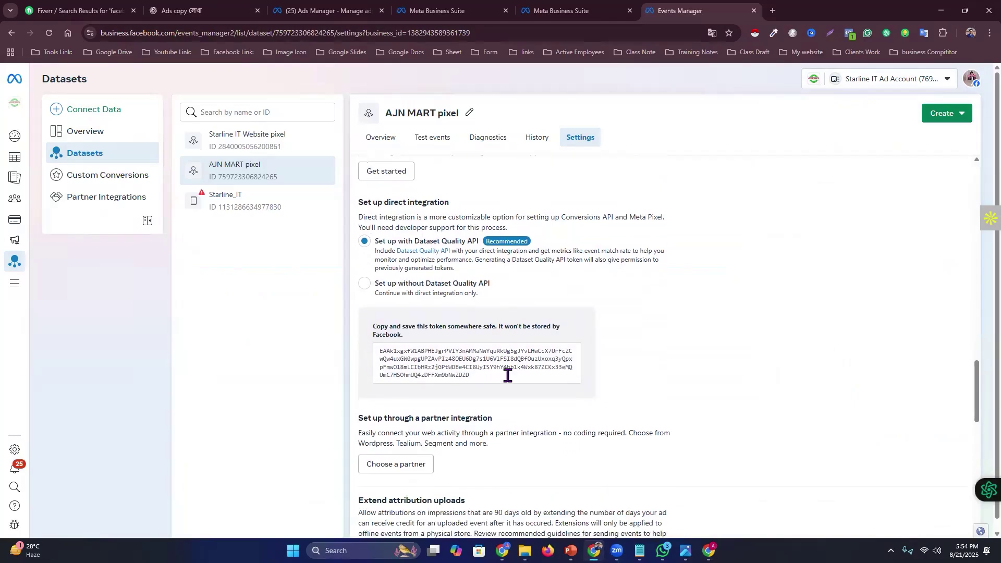
scroll(508, 375, down, 4)
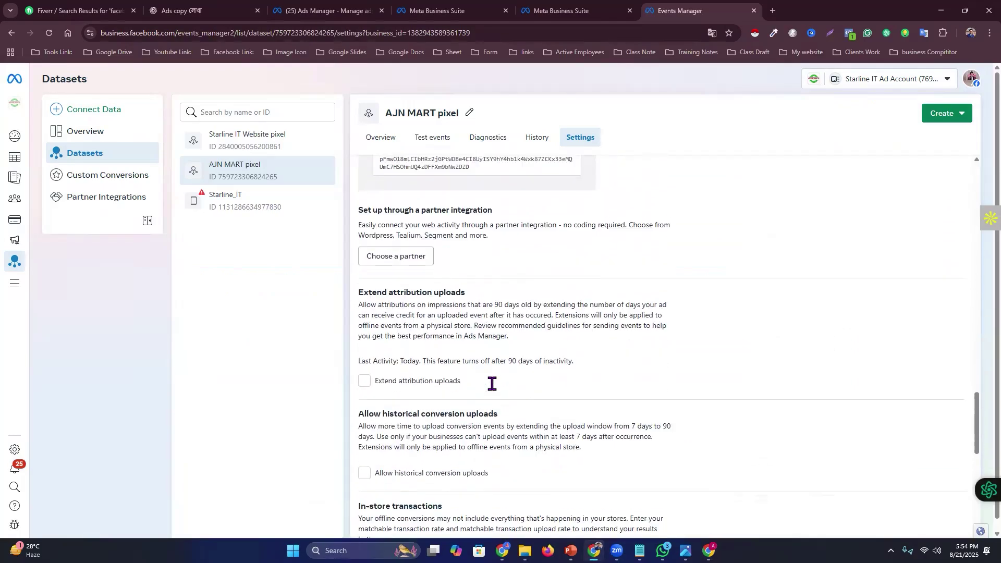
scroll(464, 345, down, 7)
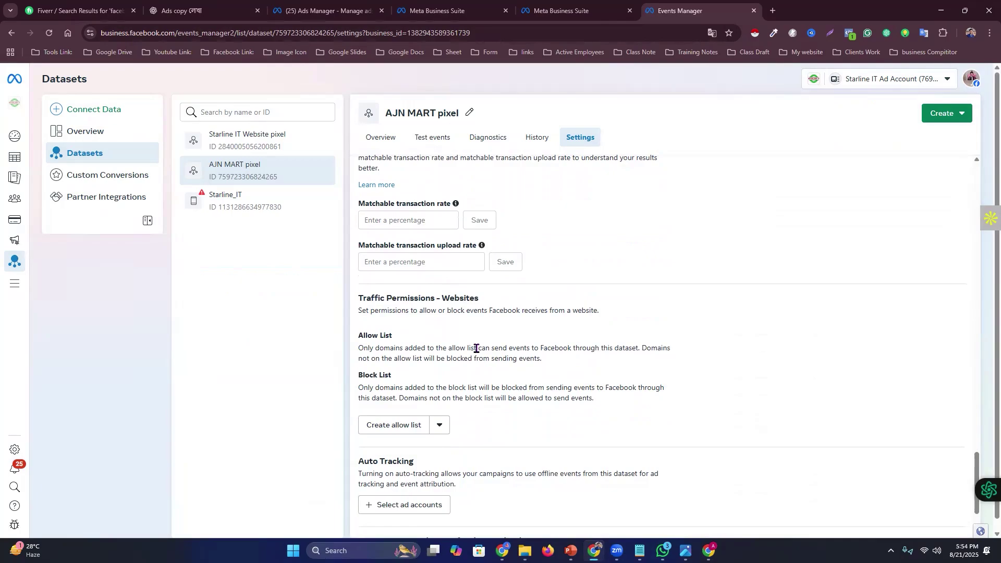
scroll(476, 348, down, 2)
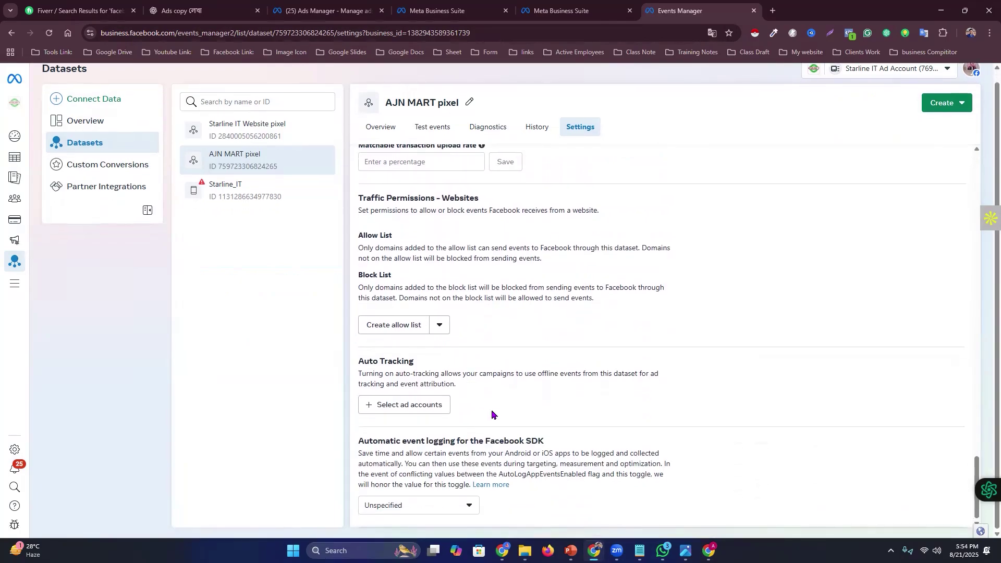
scroll(491, 415, up, 8)
scroll(492, 410, up, 5)
scroll(492, 409, down, 4)
click(708, 551)
scroll(344, 407, down, 3)
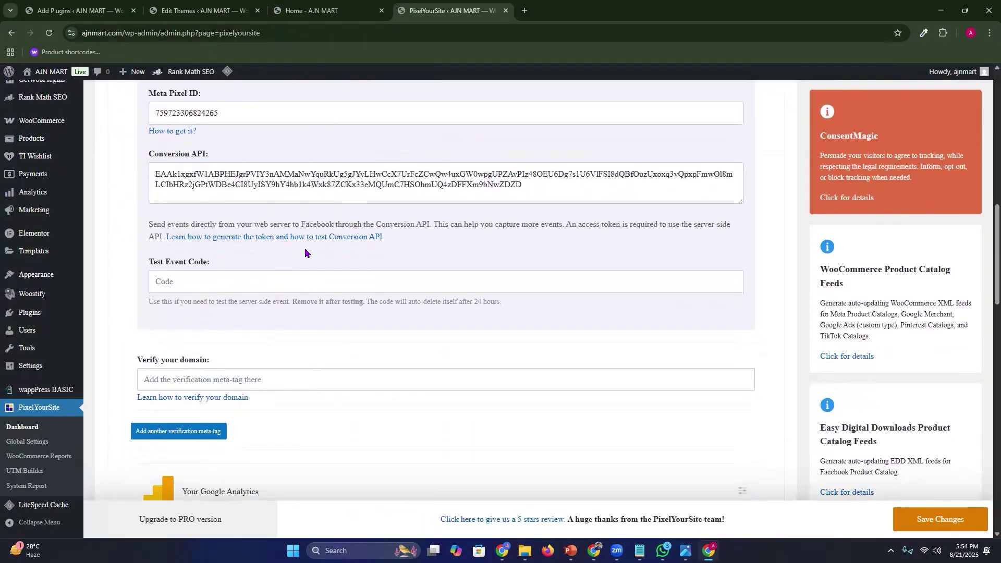
click(532, 194)
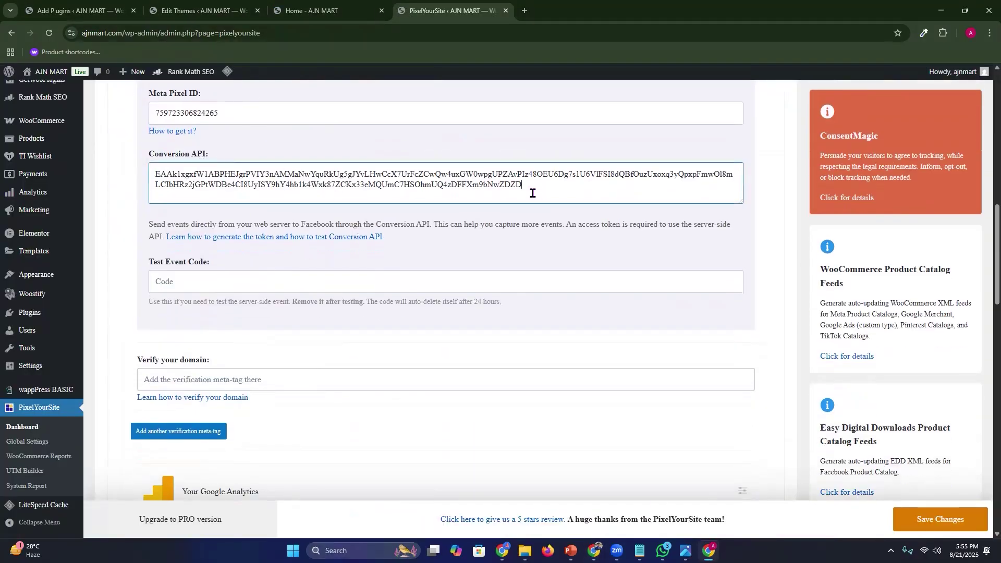
click(927, 525)
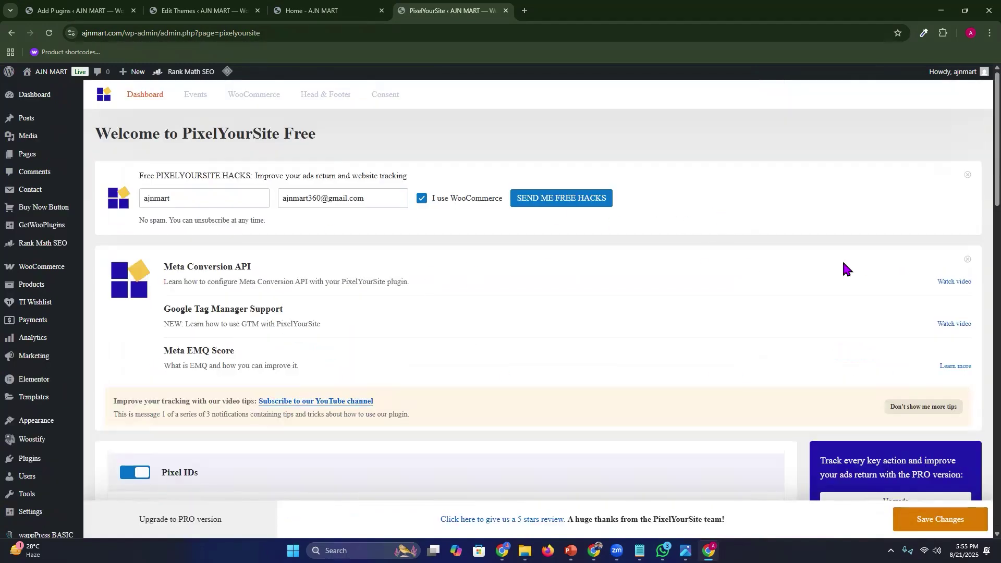
Step: Copy the server test event code from Events Manager's Test events page
scroll(416, 324, down, 4)
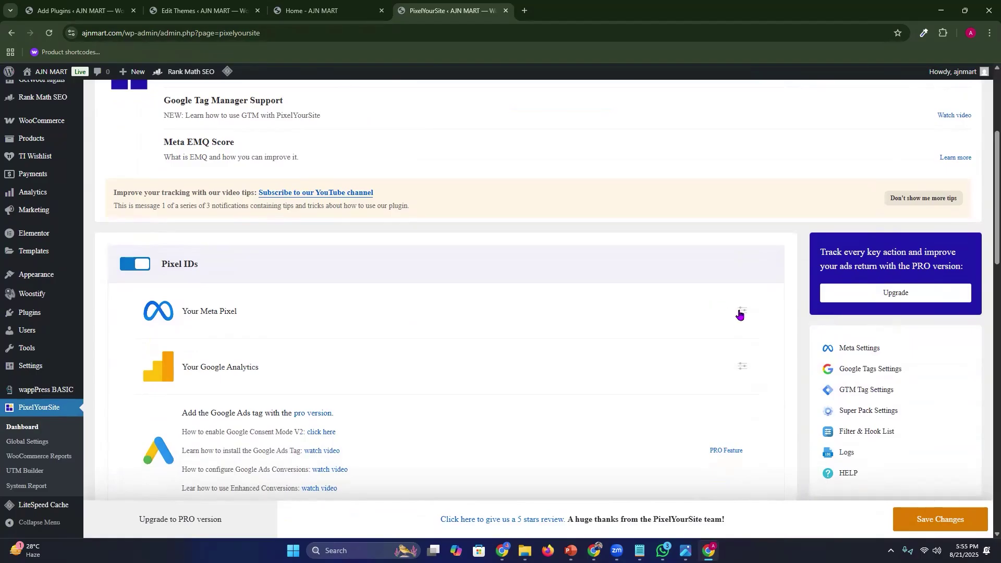
click(740, 312)
scroll(355, 355, down, 7)
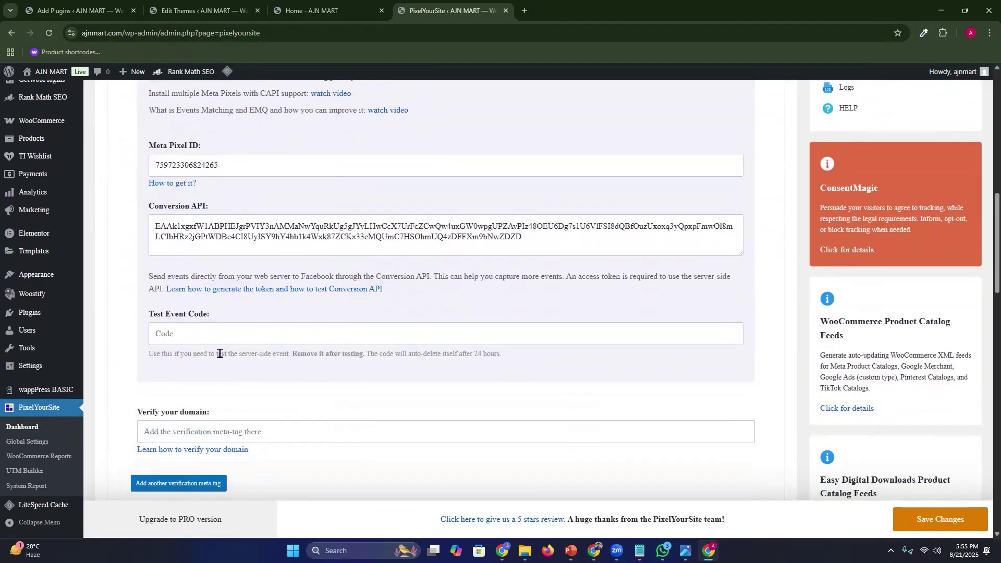
click(180, 329)
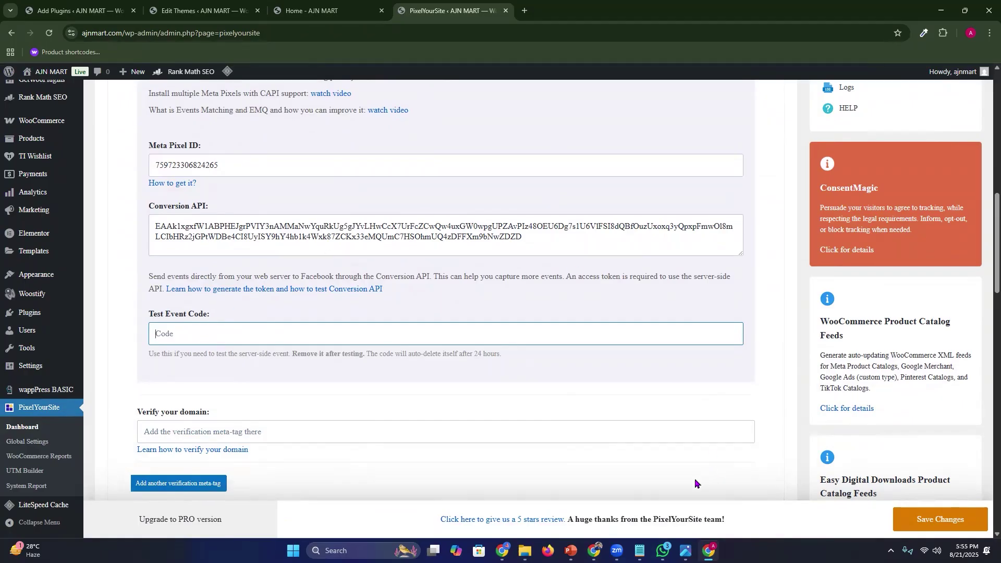
mouse_move(595, 550)
click(599, 497)
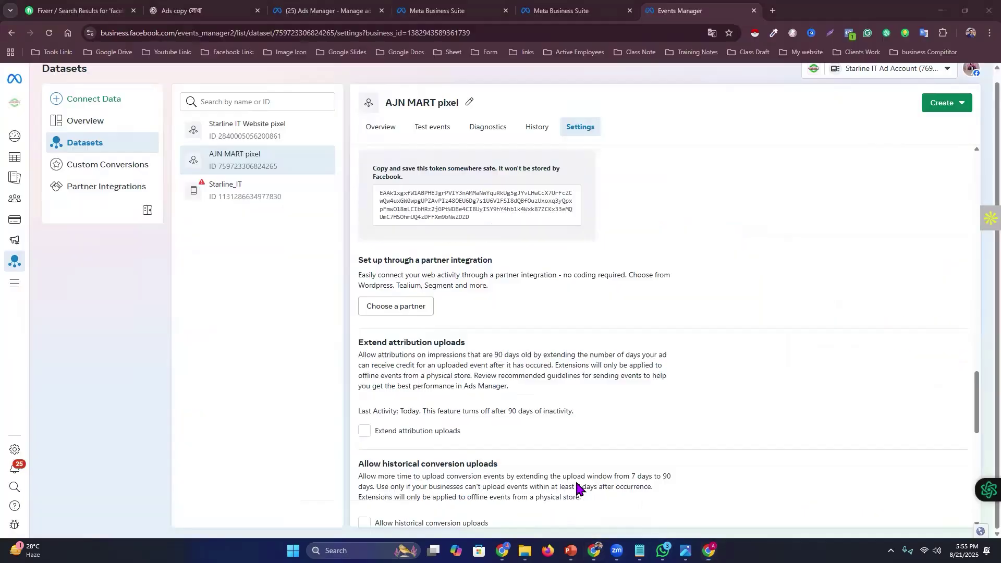
click(423, 127)
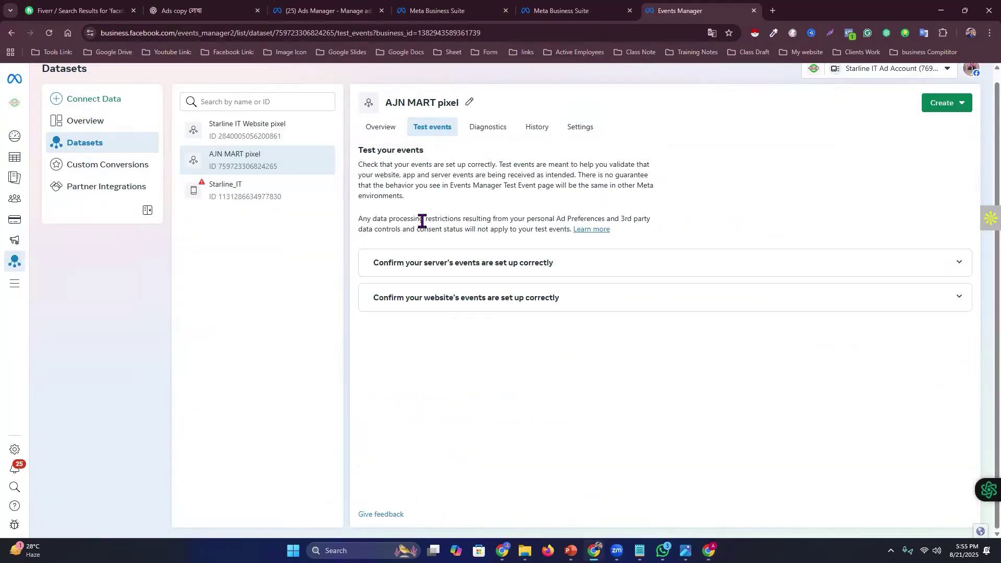
click(480, 263)
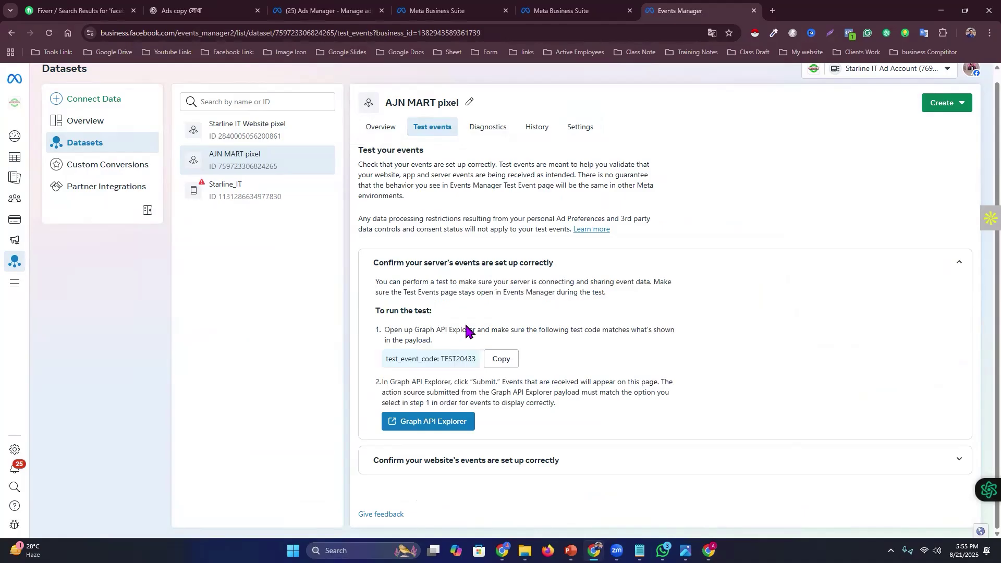
click(501, 359)
Step: Paste TEST20433 into PixelYourSite's Test Event Code field, save, and review the Meta settings
key(alt+Tab)
click(202, 340)
right_click(201, 347)
click(221, 243)
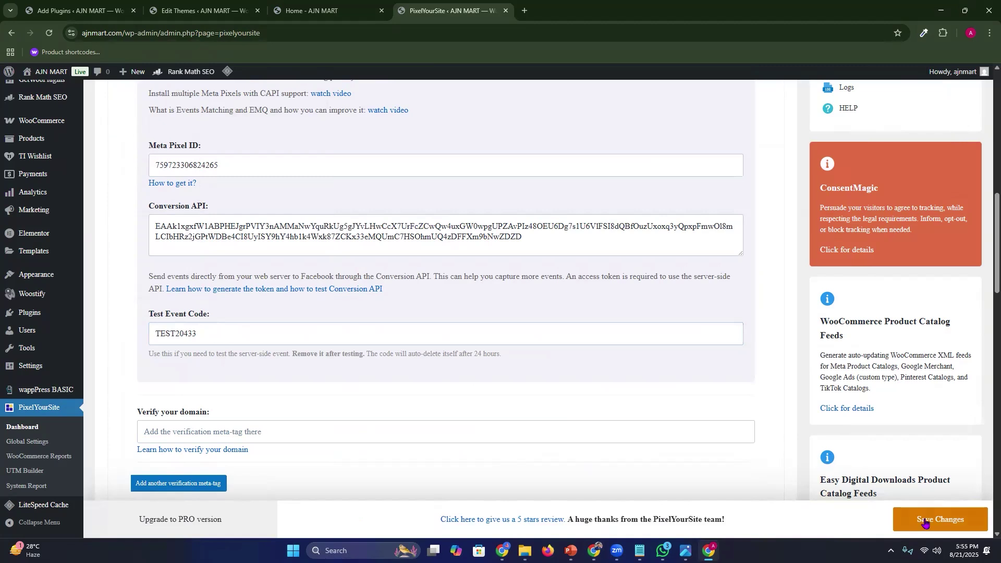
click(925, 522)
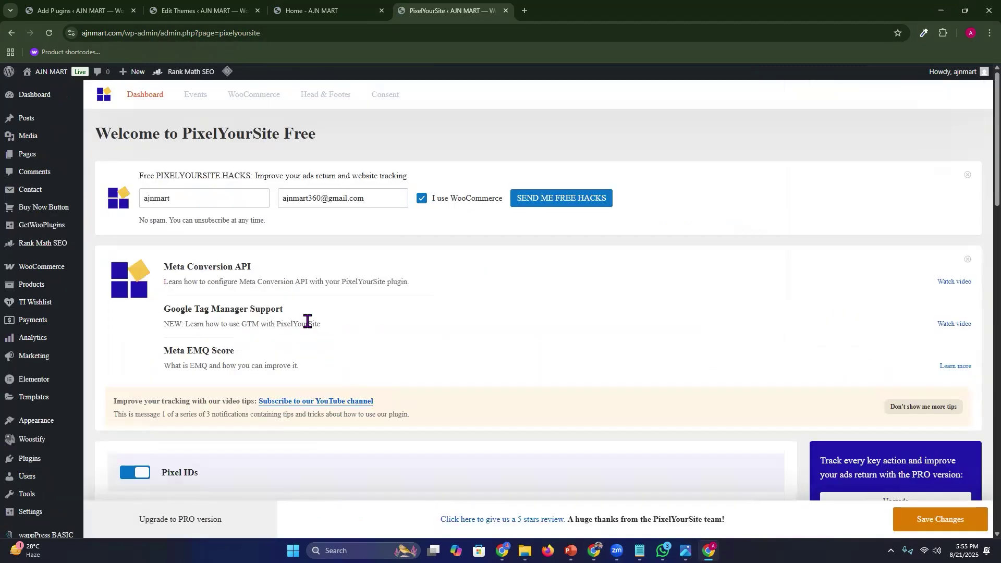
scroll(305, 318, down, 7)
click(740, 156)
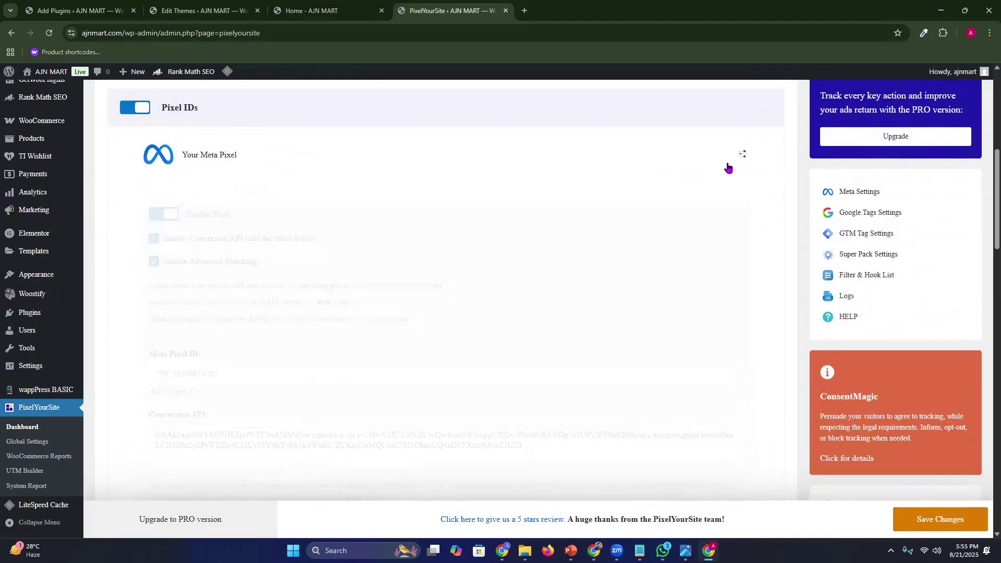
scroll(278, 358, down, 3)
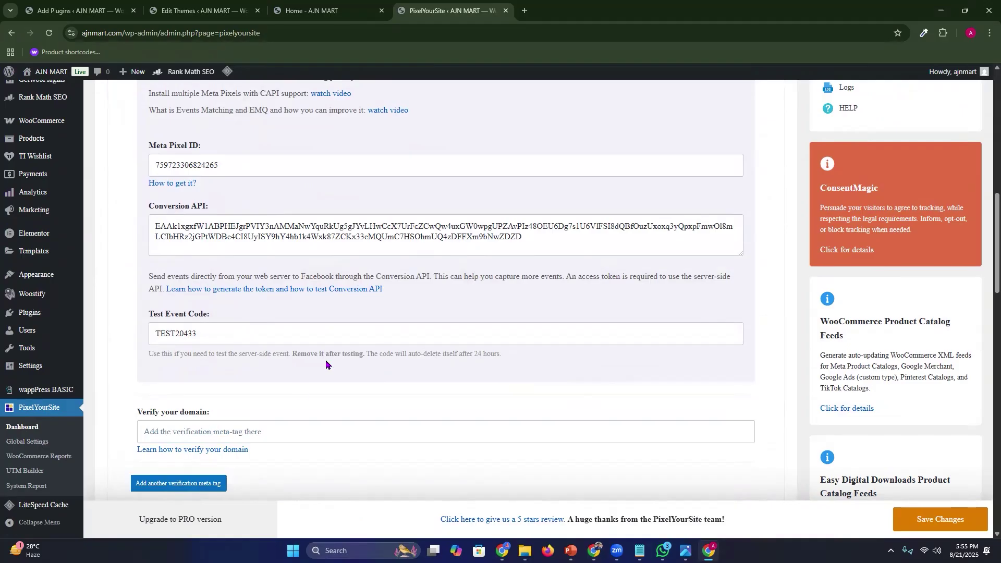
click(594, 551)
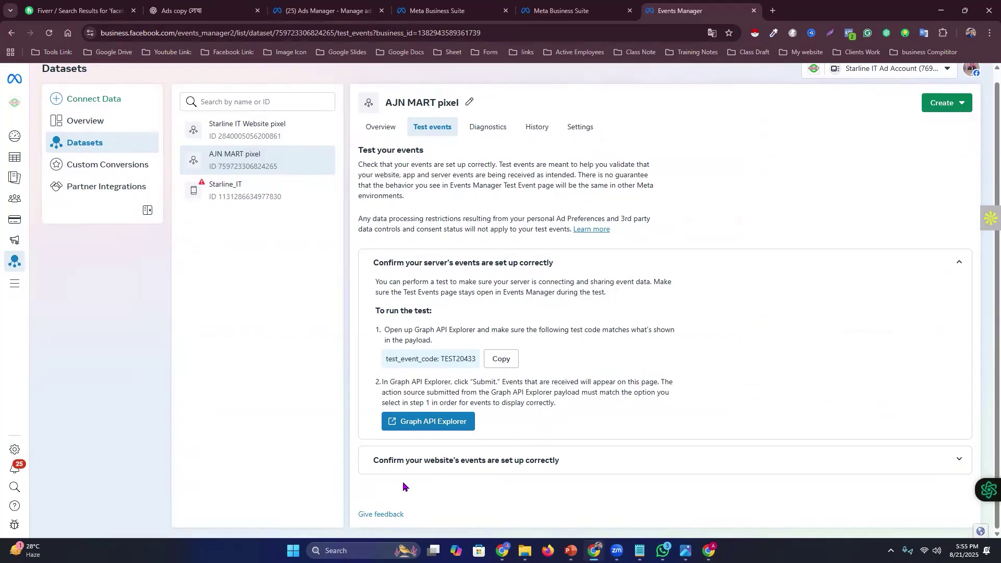
click(539, 467)
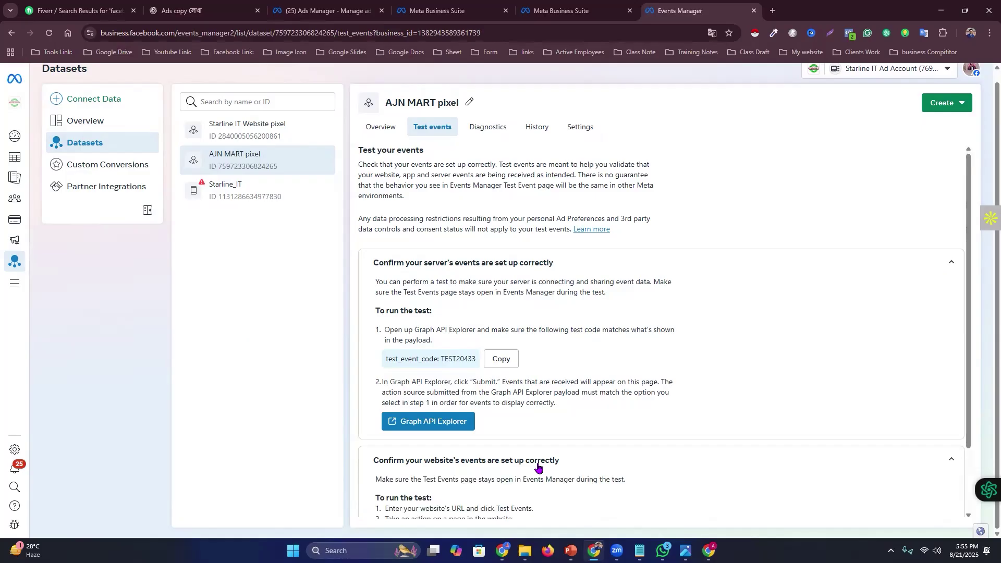
scroll(558, 475, down, 3)
click(459, 454)
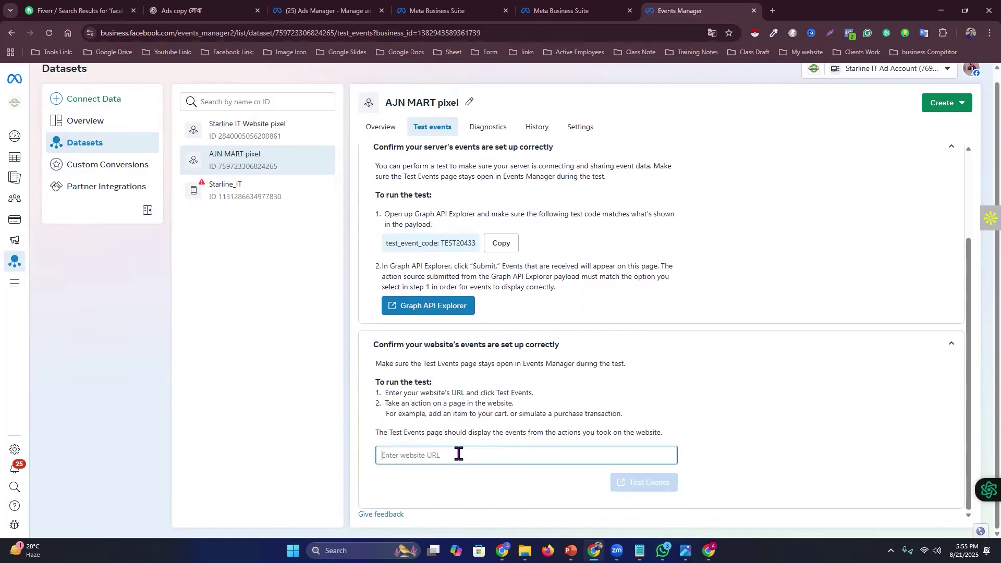
key(alt+Tab)
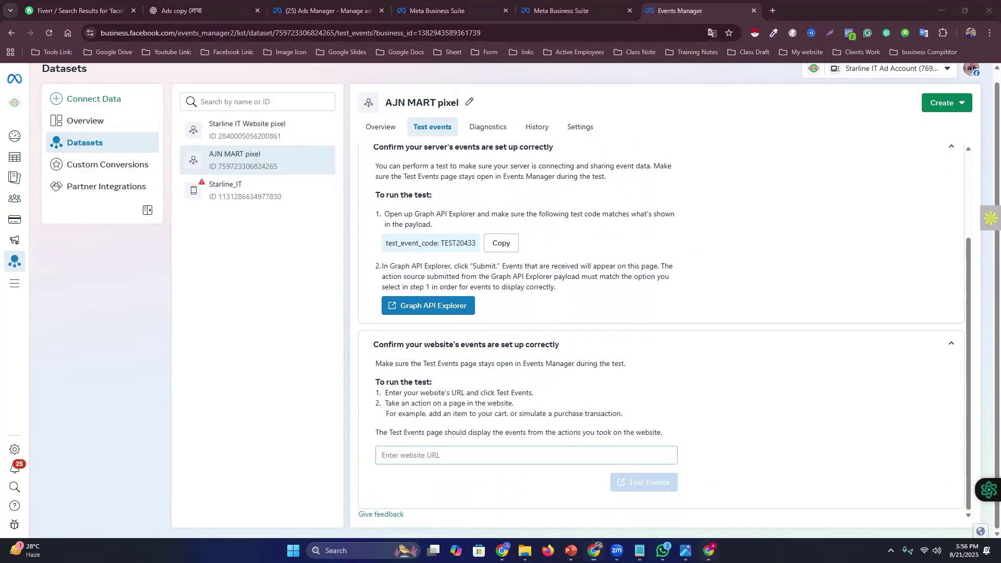
click(323, 10)
click(125, 33)
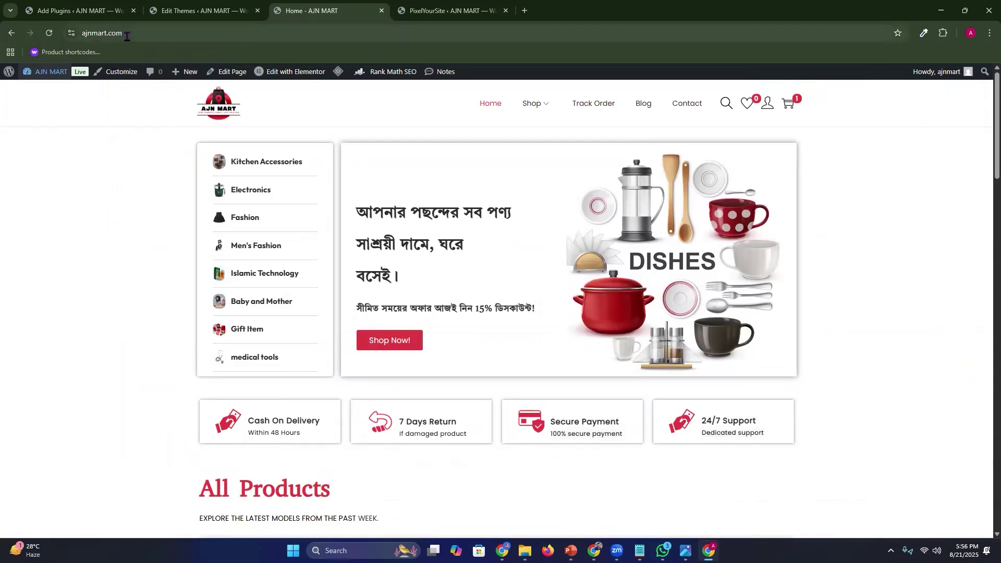
right_click(127, 34)
click(159, 135)
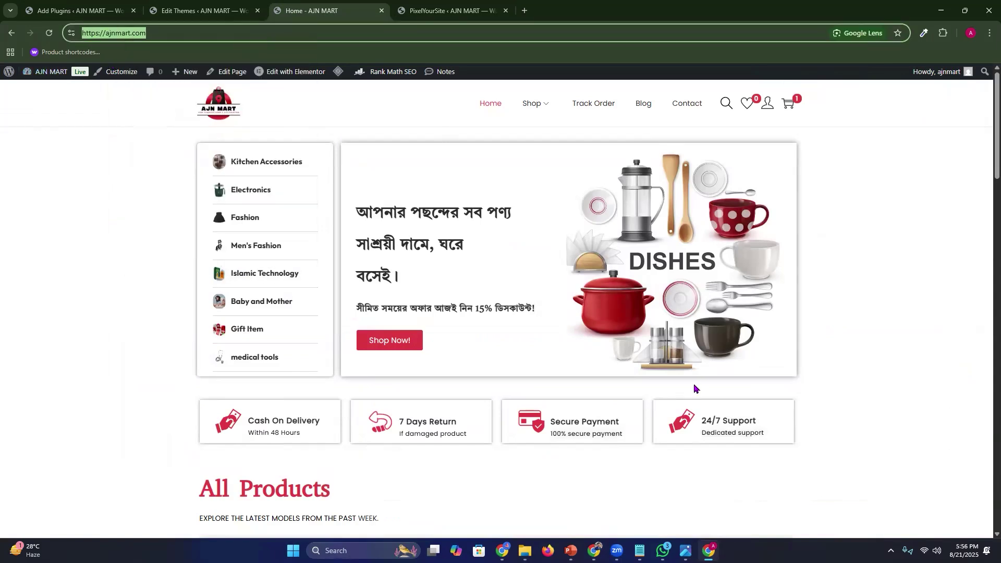
click(594, 551)
click(395, 455)
right_click(396, 462)
click(404, 341)
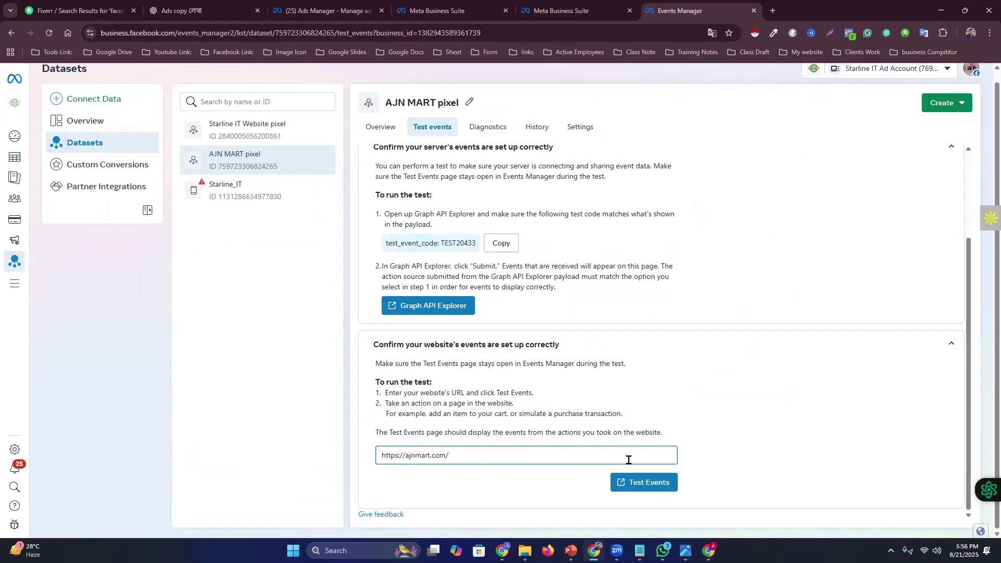
click(640, 483)
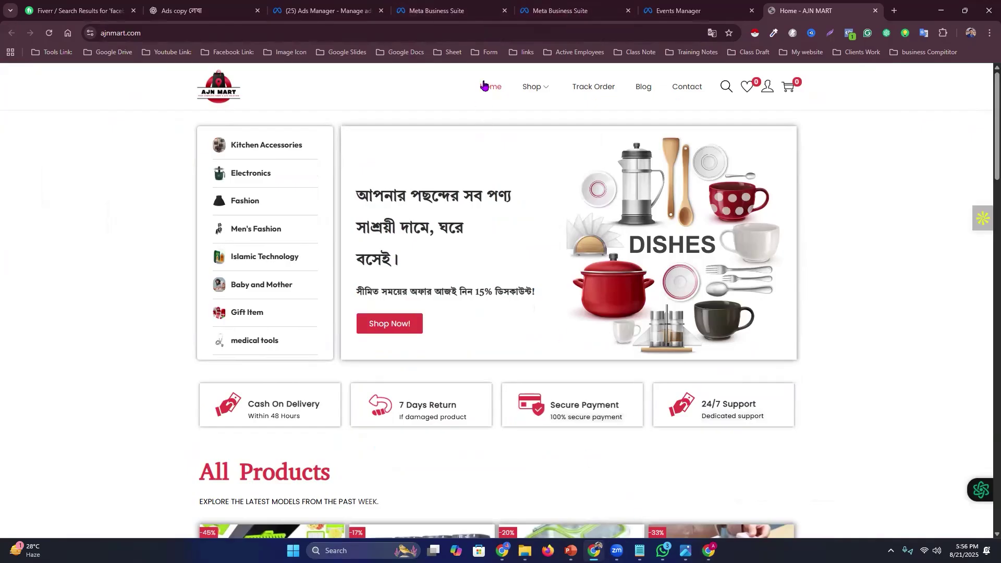
Step: Confirm the processed PageView test event, then browse the store's All Products list
click(574, 7)
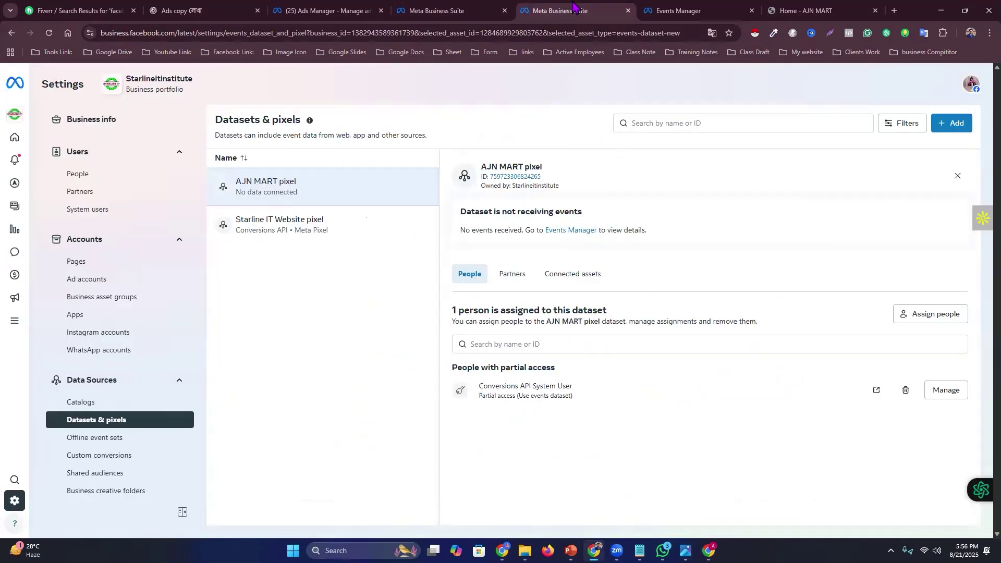
click(689, 8)
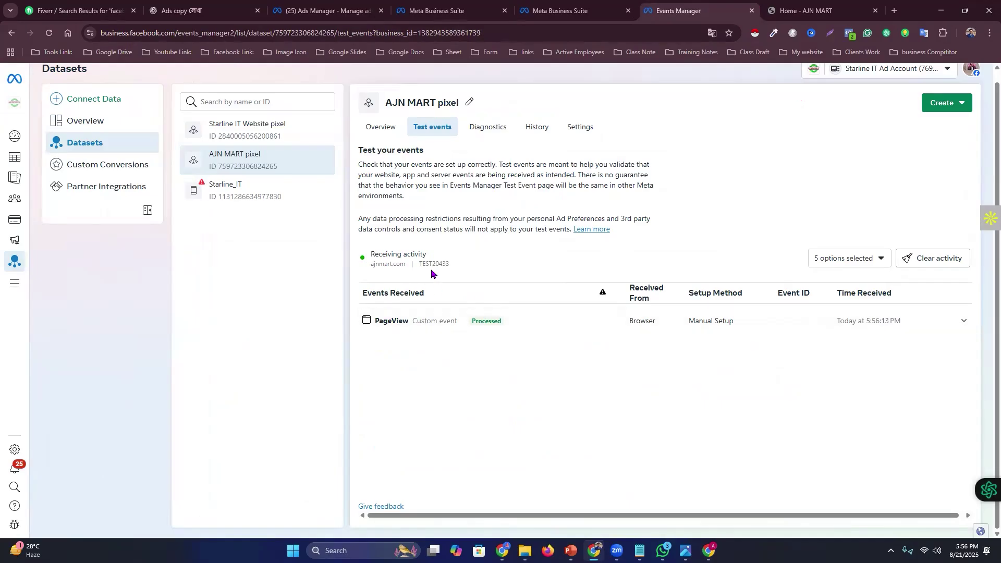
scroll(430, 268, up, 1)
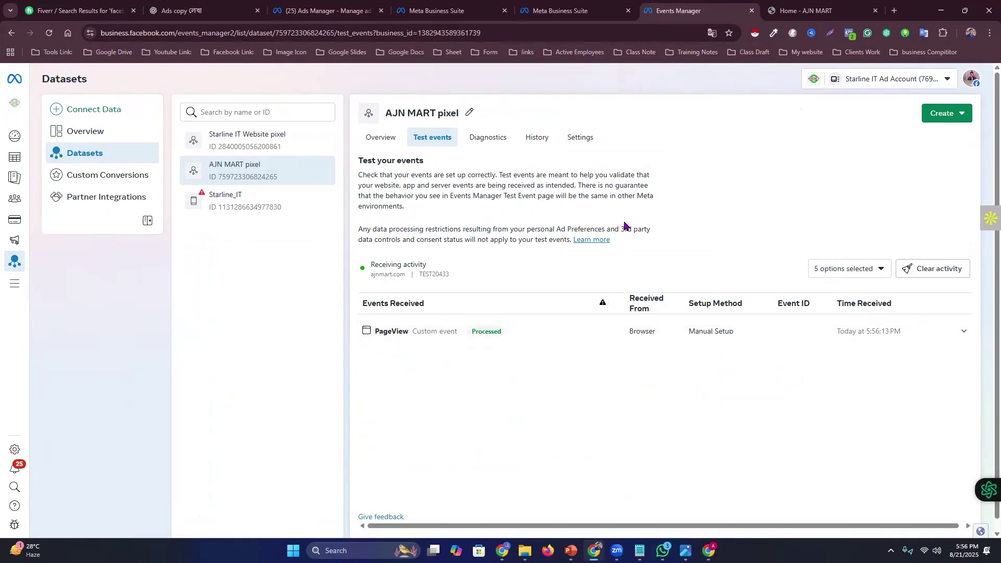
click(845, 5)
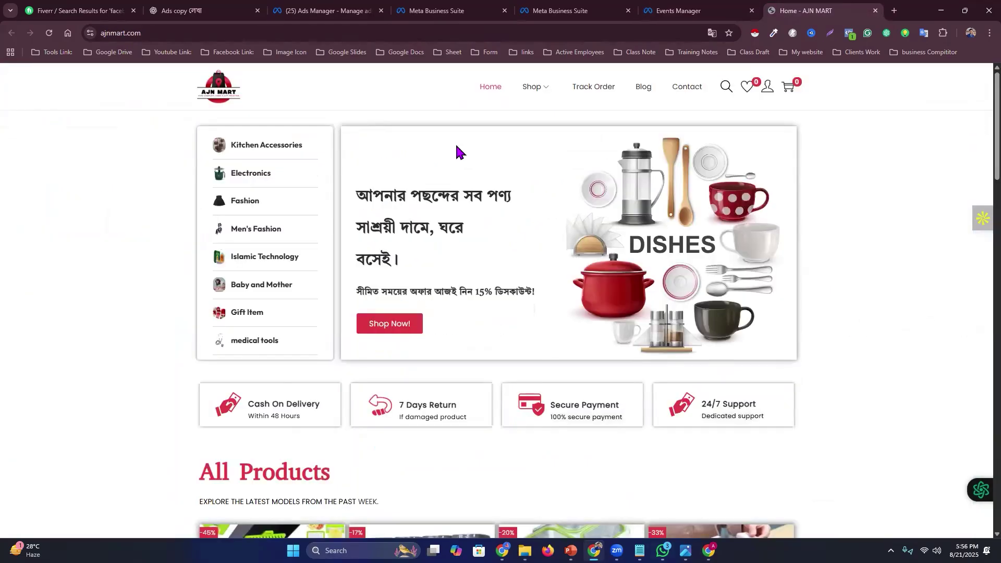
scroll(443, 312, down, 4)
scroll(438, 427, down, 2)
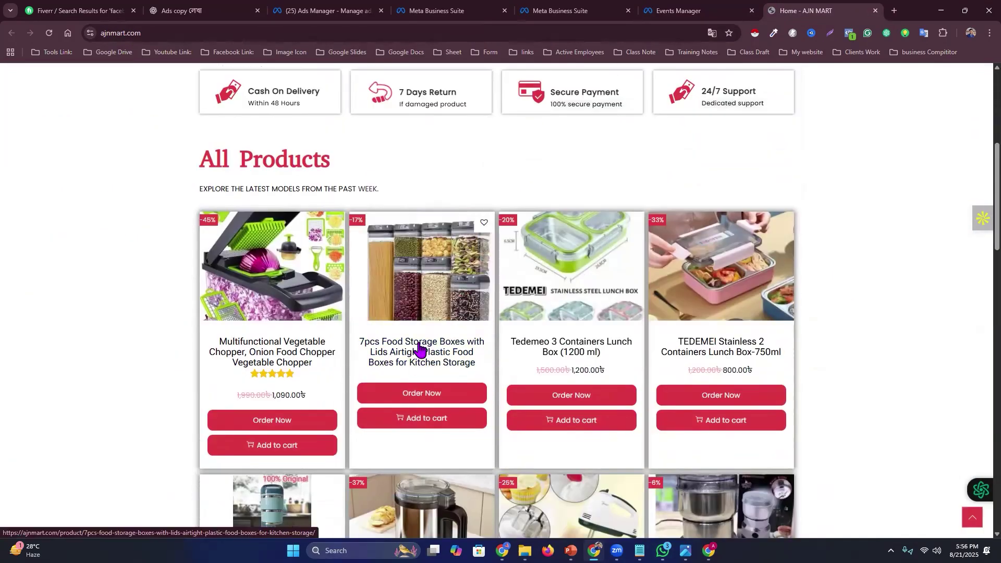
click(973, 35)
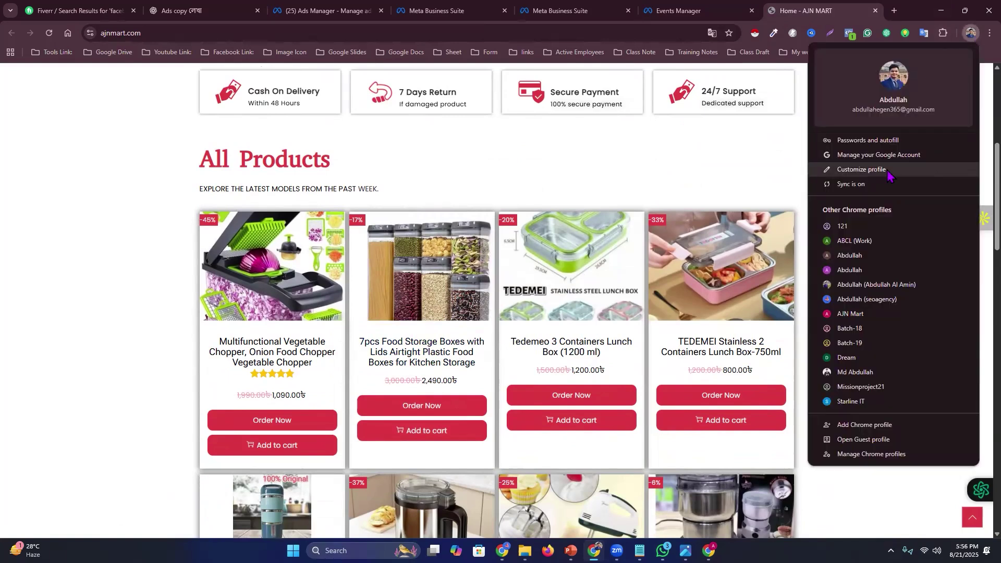
Step: In another Chrome profile, search Google for 'ajn mart' and open the AJN MART: Home result
click(855, 256)
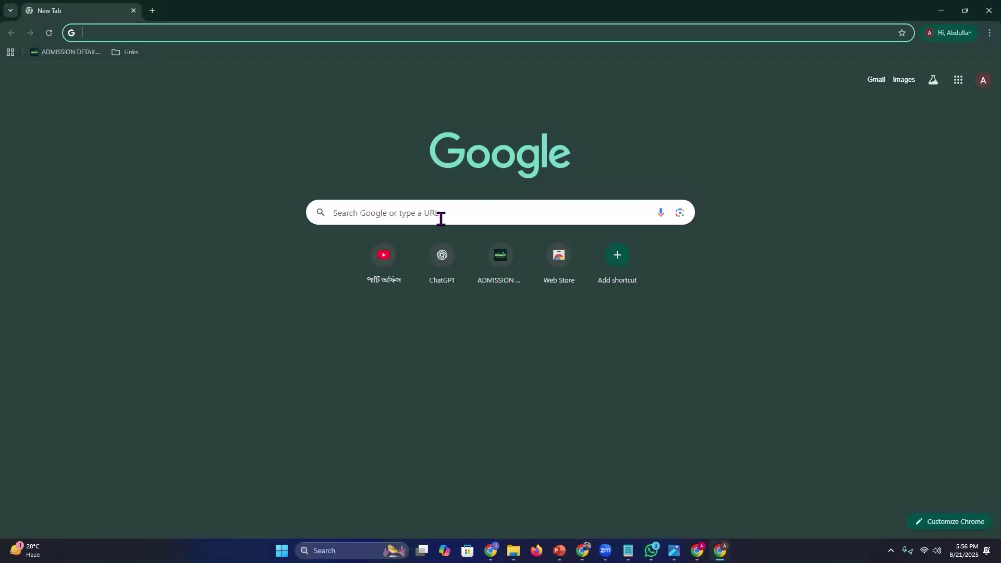
click(441, 219)
text(anj)
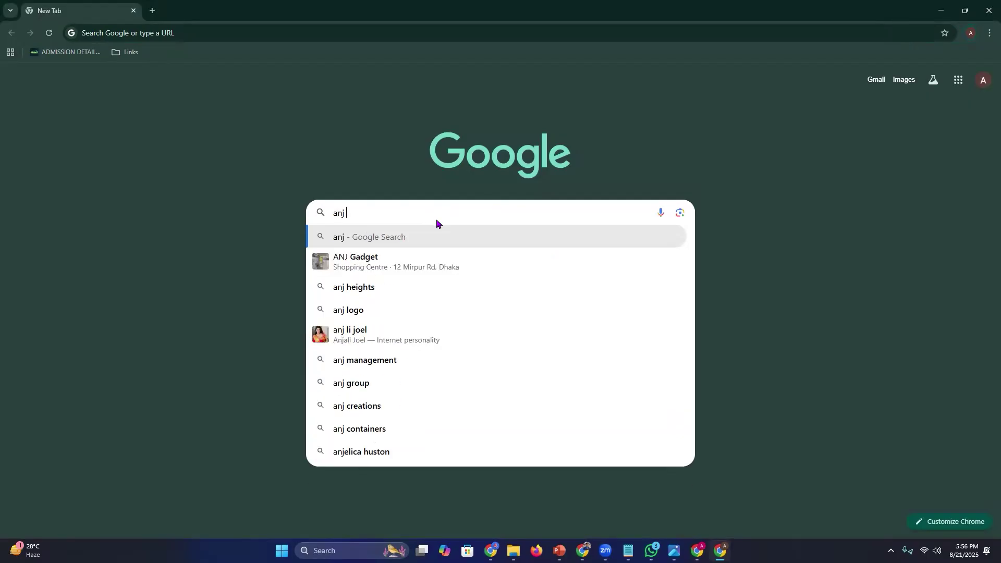
key(BackSpace)
key(BackSpace)
key(BackSpace)
text(jn mart)
key(Return)
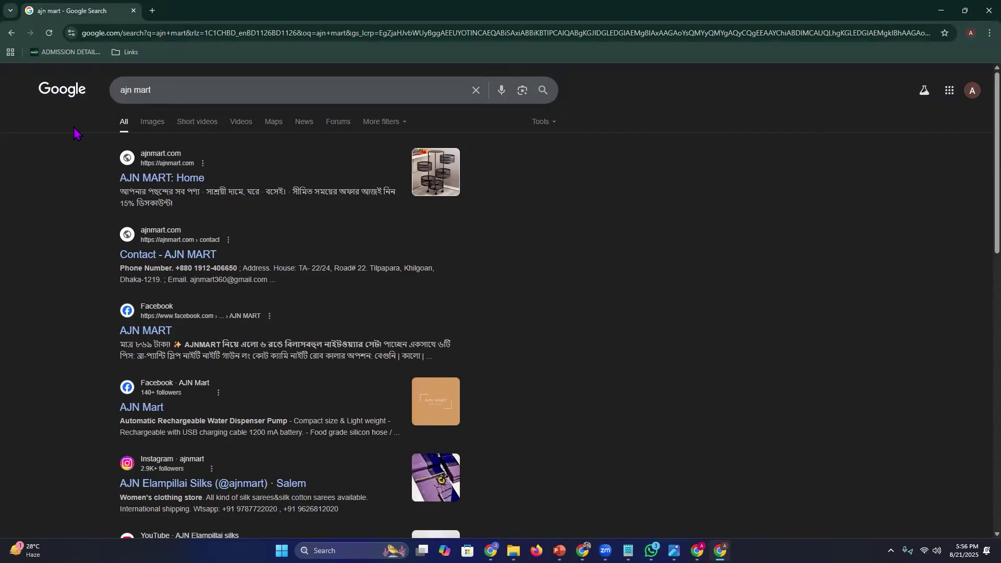
click(188, 178)
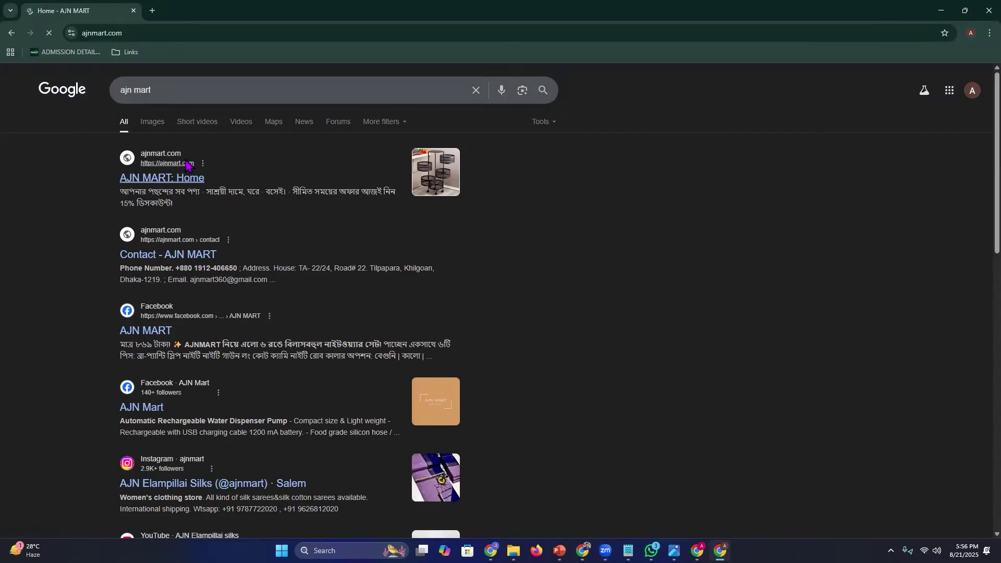
Step: Open the 7pcs Food Storage Boxes product and proceed to checkout at 2,490.00৳
scroll(410, 320, down, 9)
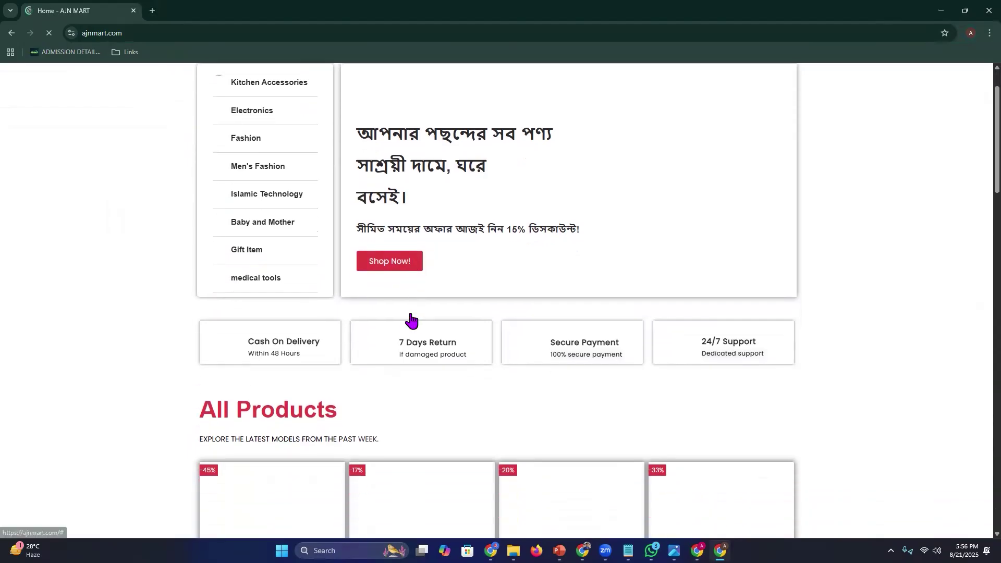
scroll(408, 450, up, 3)
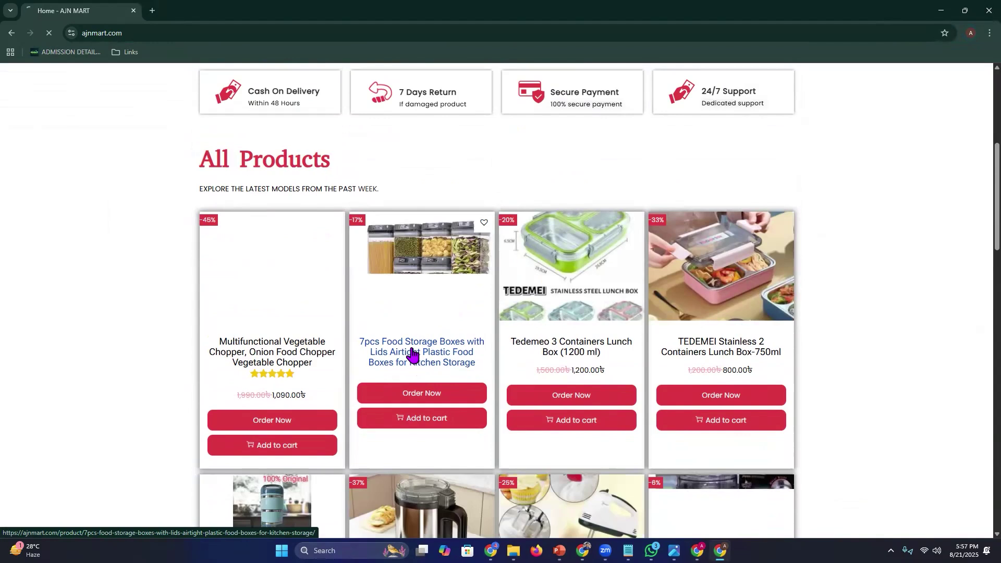
click(416, 352)
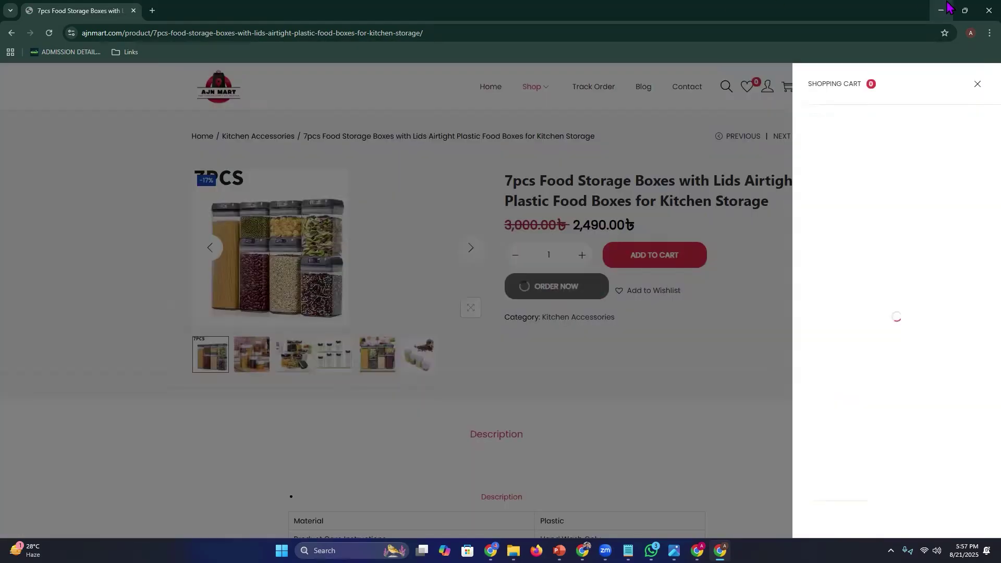
click(889, 510)
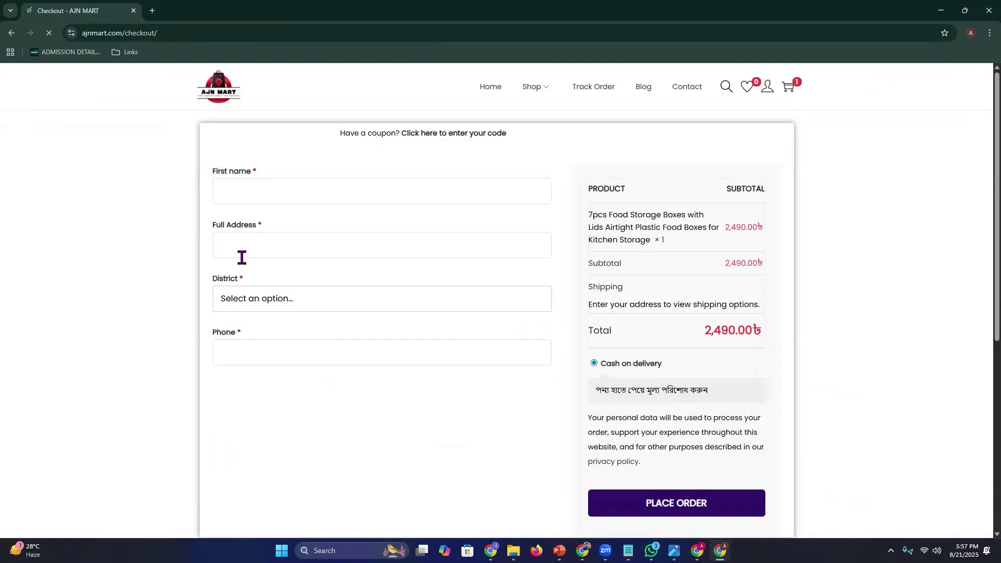
Step: Autofill the checkout's first name, address, Bandarban district and phone, then place the test order
click(261, 241)
click(263, 306)
click(241, 183)
click(275, 230)
click(266, 241)
click(291, 274)
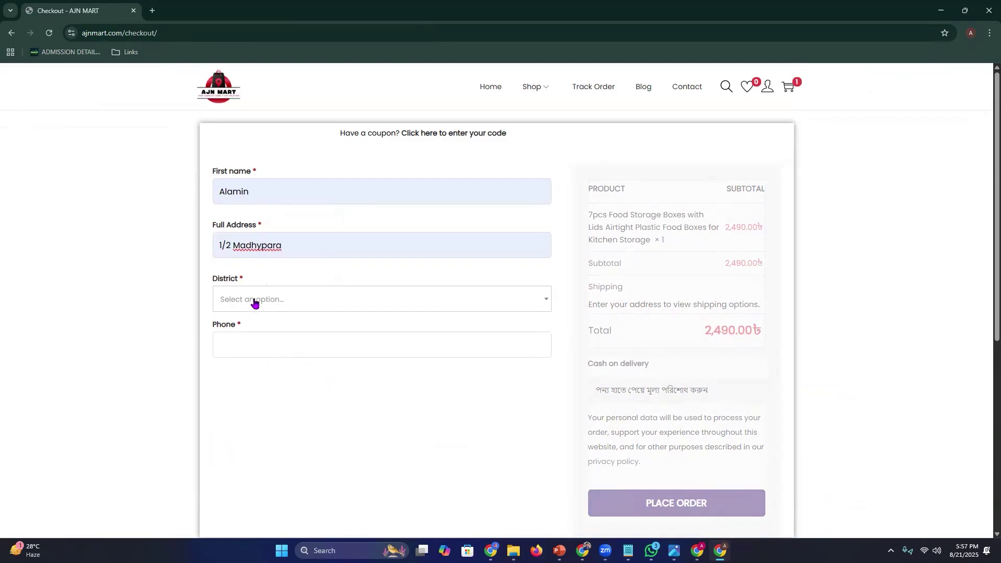
click(255, 304)
click(249, 365)
click(256, 344)
click(300, 378)
scroll(626, 421, down, 4)
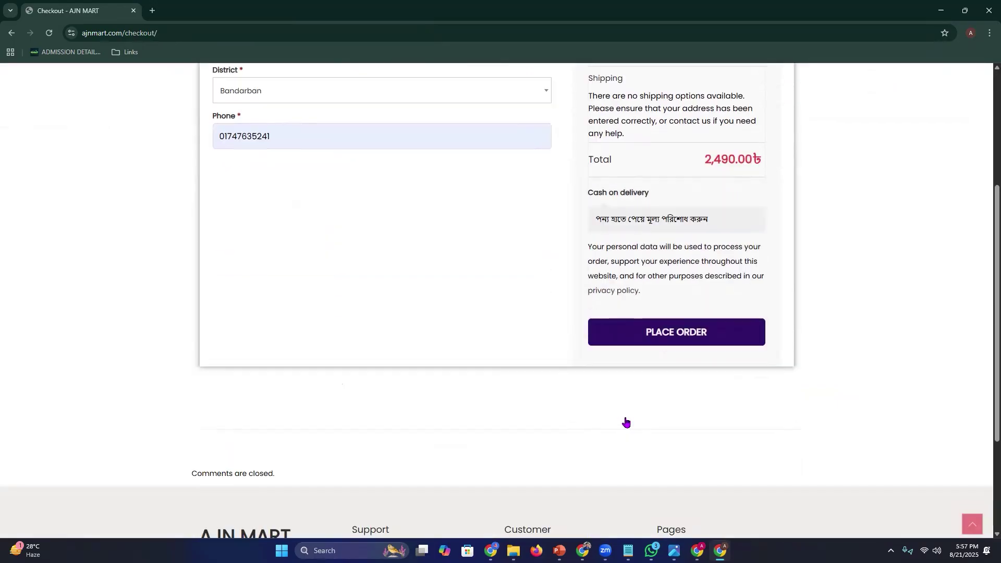
click(663, 332)
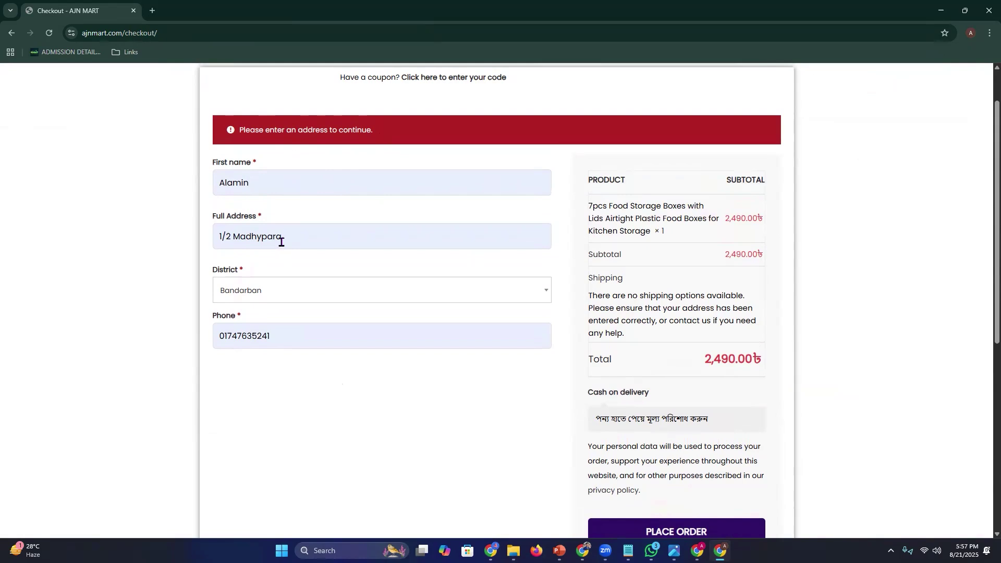
Step: Replace the rejected order's address with 'dha' and bring the other browser window forward
triple_click(280, 242)
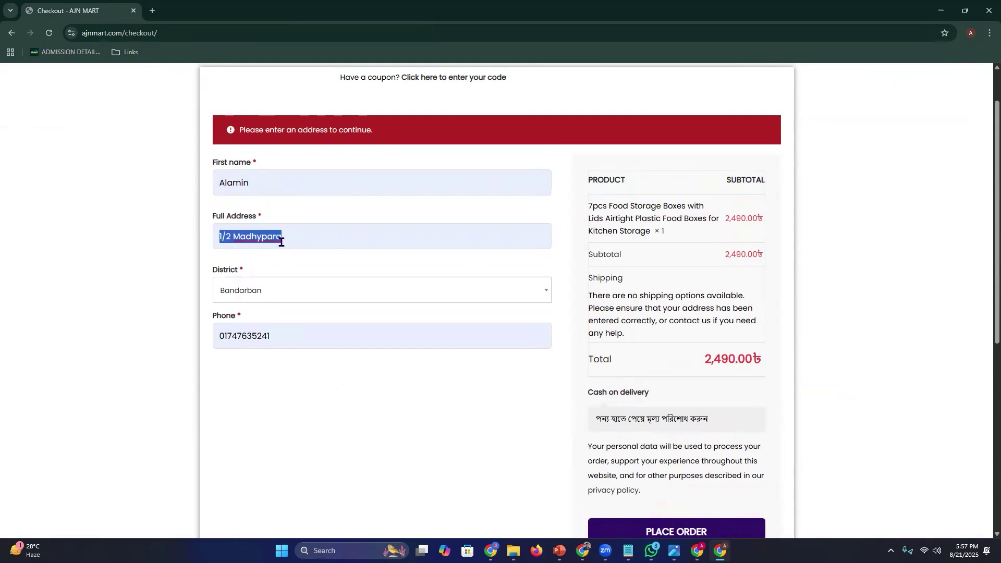
text(dha)
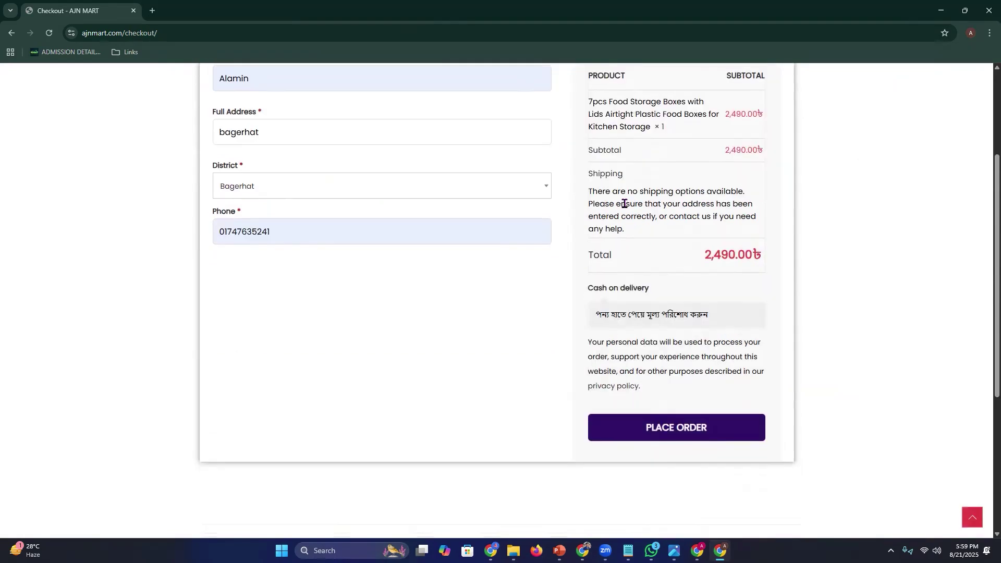
scroll(626, 214, up, 3)
scroll(599, 250, down, 3)
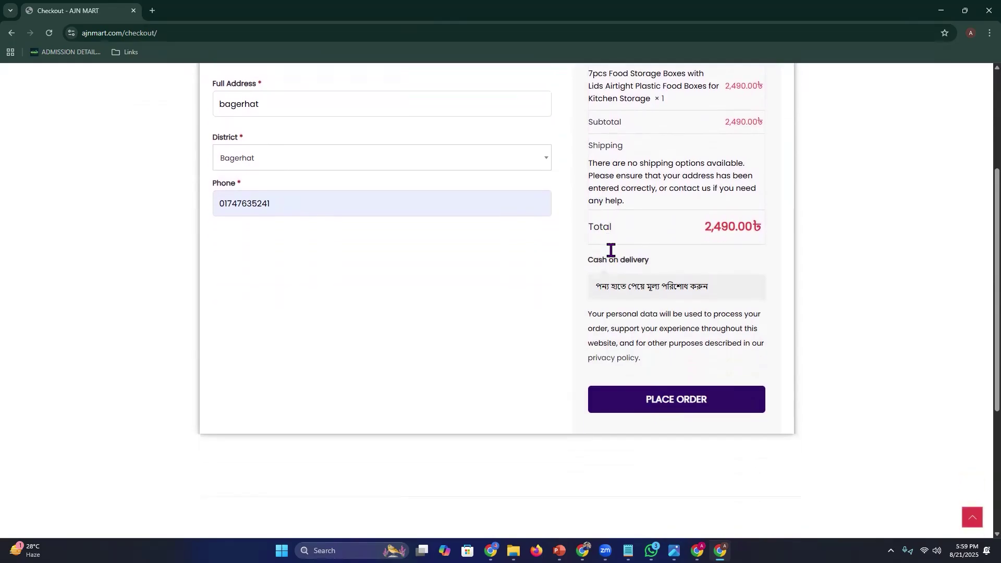
scroll(610, 249, up, 4)
scroll(611, 222, down, 3)
scroll(548, 380, up, 3)
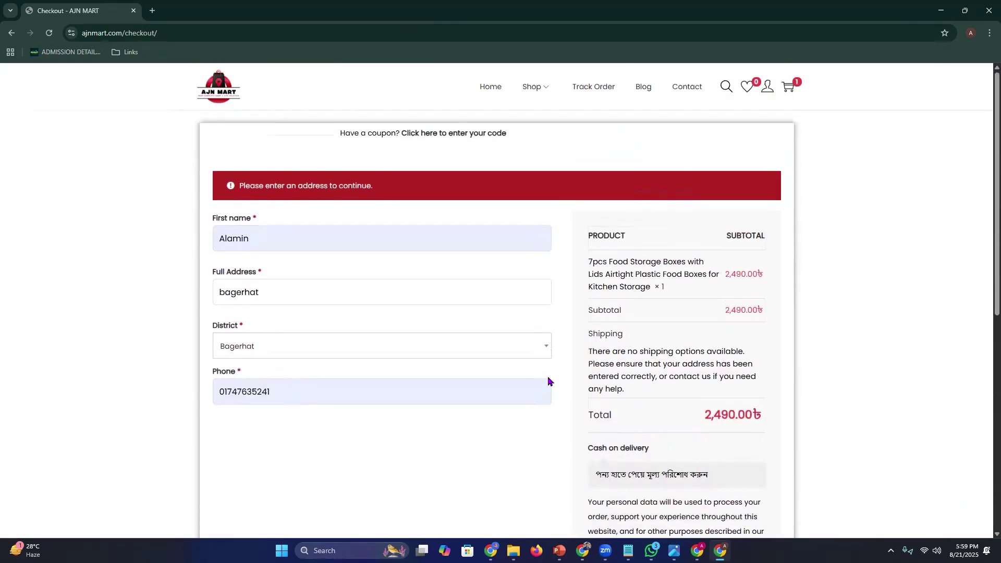
scroll(500, 355, down, 3)
scroll(505, 315, up, 3)
scroll(508, 342, down, 2)
scroll(508, 342, up, 1)
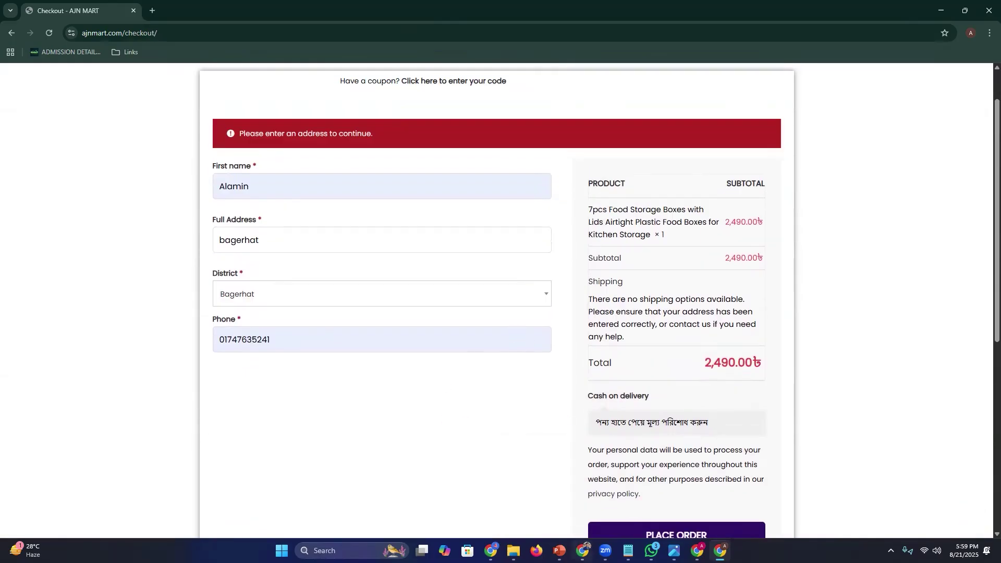
mouse_move(582, 547)
click(587, 493)
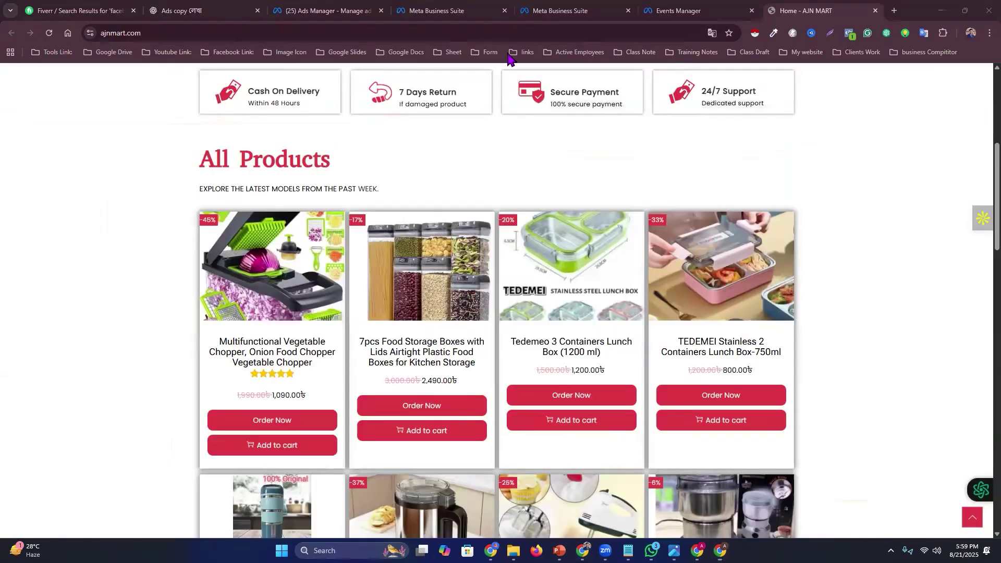
Step: Open the AJN MART pixel's overview in Events Manager
click(568, 10)
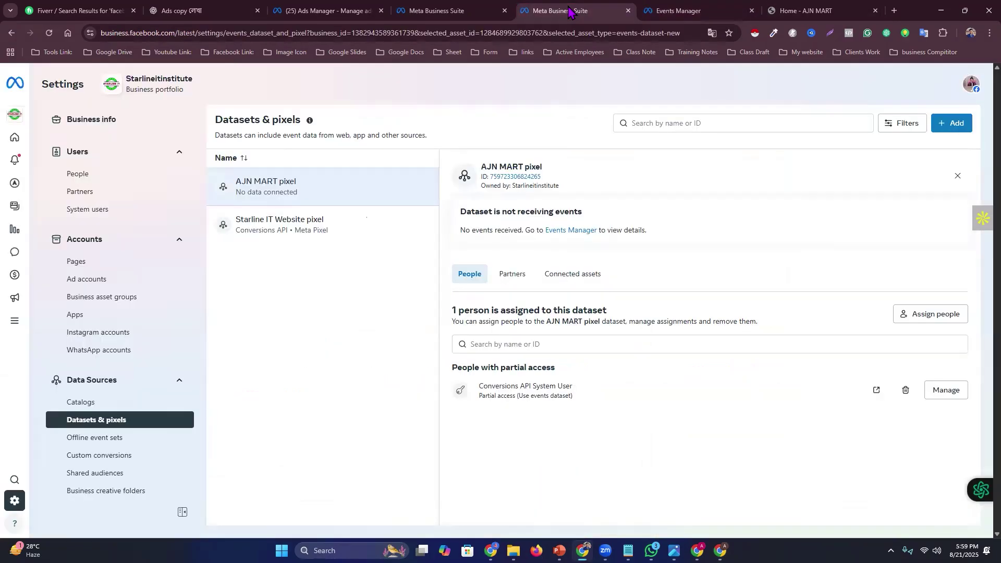
click(658, 12)
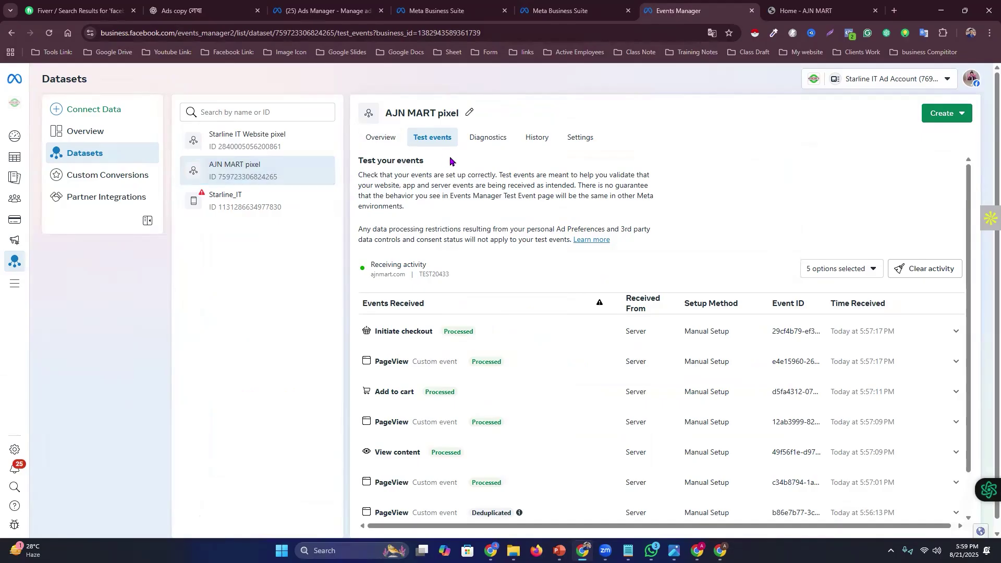
click(390, 146)
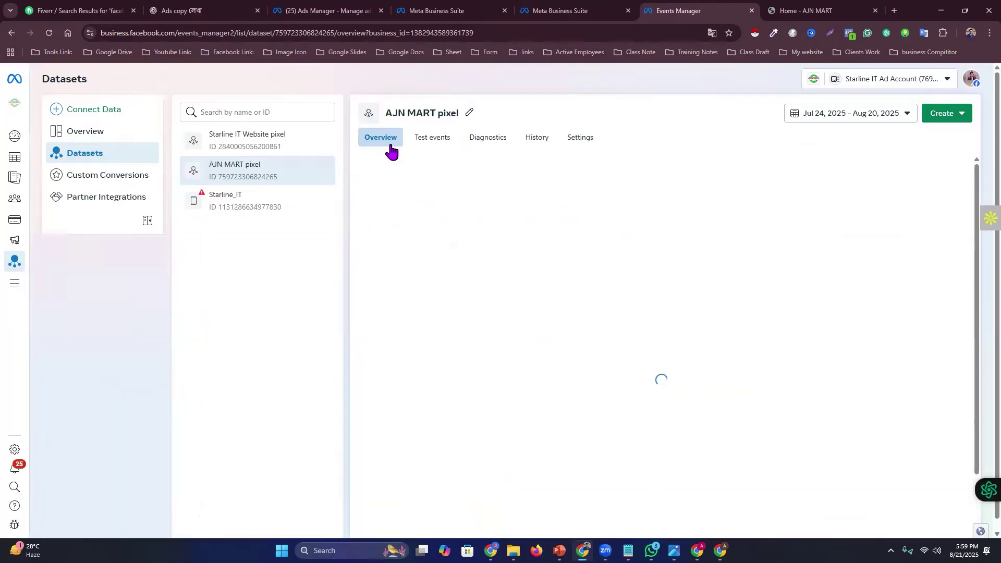
scroll(576, 332, down, 3)
scroll(605, 360, up, 2)
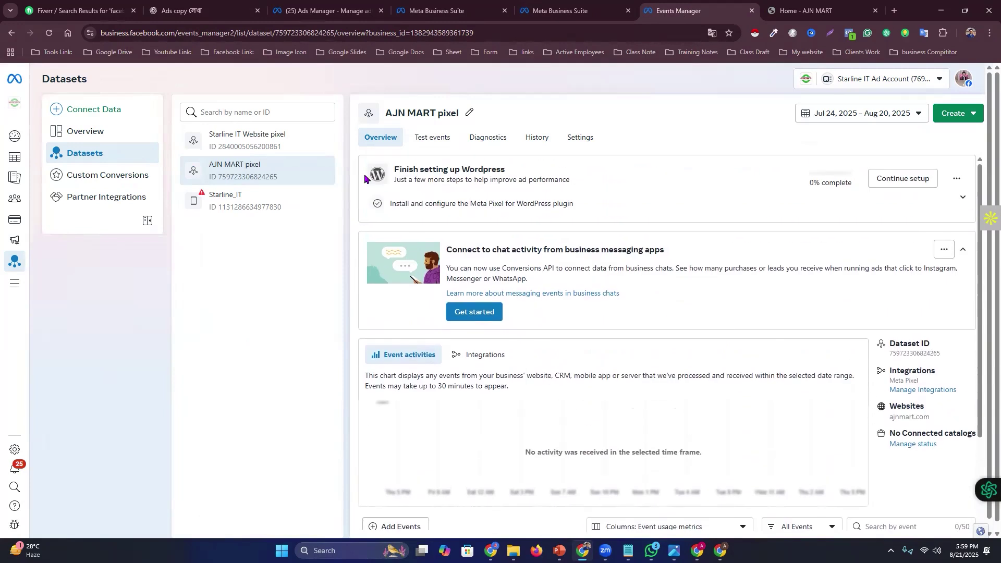
Step: Show the pixel's test events and expand the Initiate checkout event worth 2490 bdt
click(424, 146)
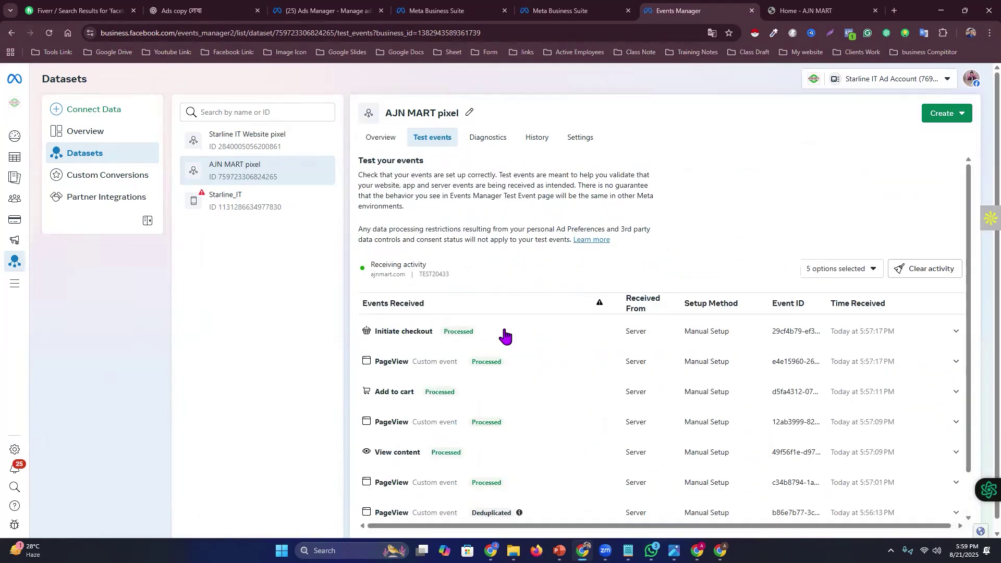
scroll(574, 344, down, 1)
scroll(688, 364, down, 1)
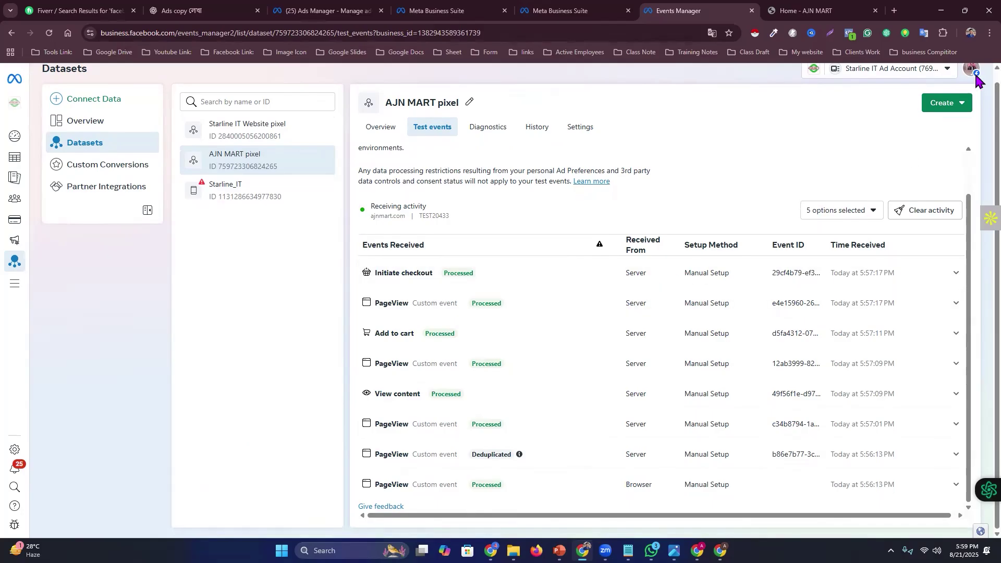
click(952, 272)
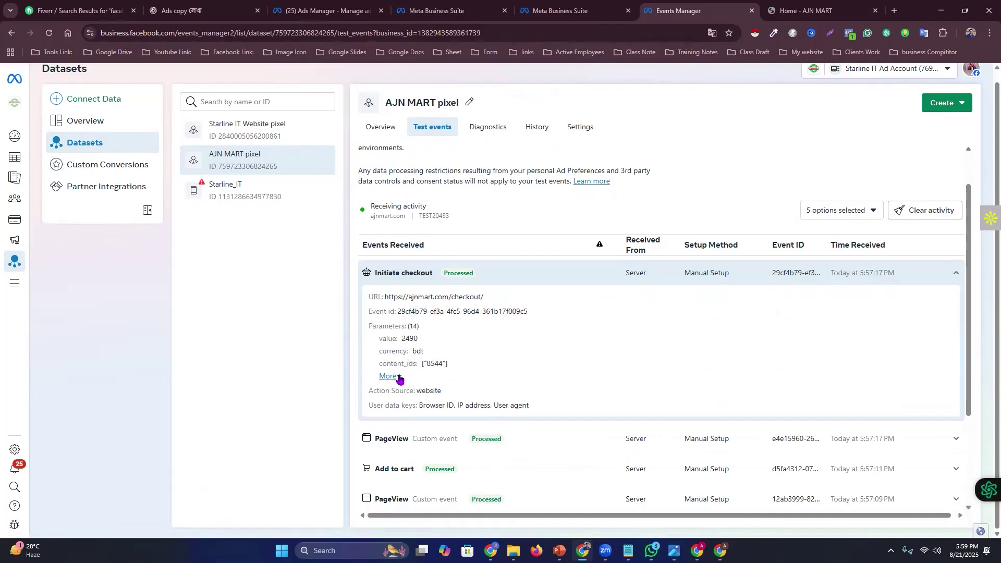
Step: Show all 14 Initiate checkout parameters, shrink the list back to three, and collapse the row
click(393, 375)
scroll(494, 407, down, 2)
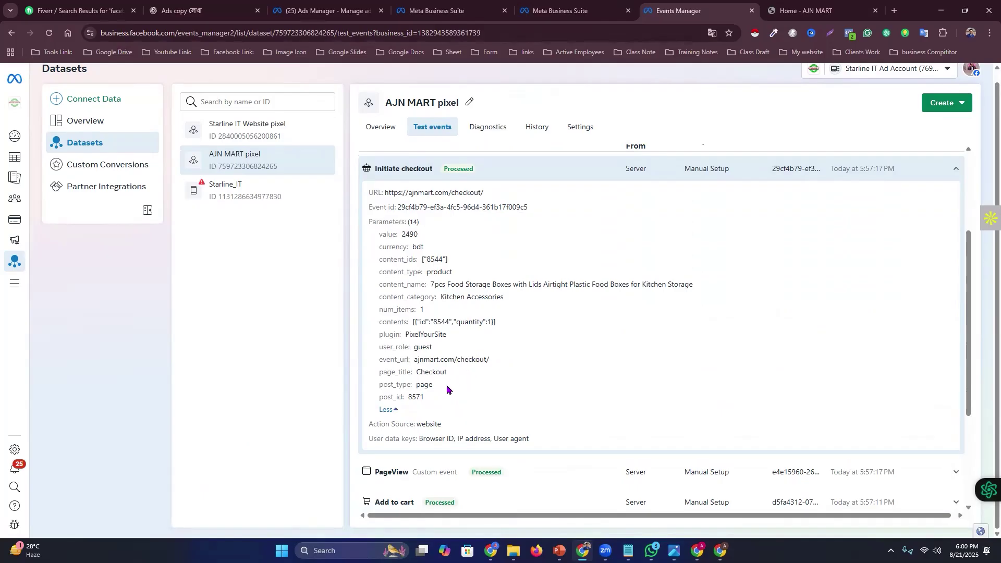
click(389, 410)
scroll(431, 301, down, 2)
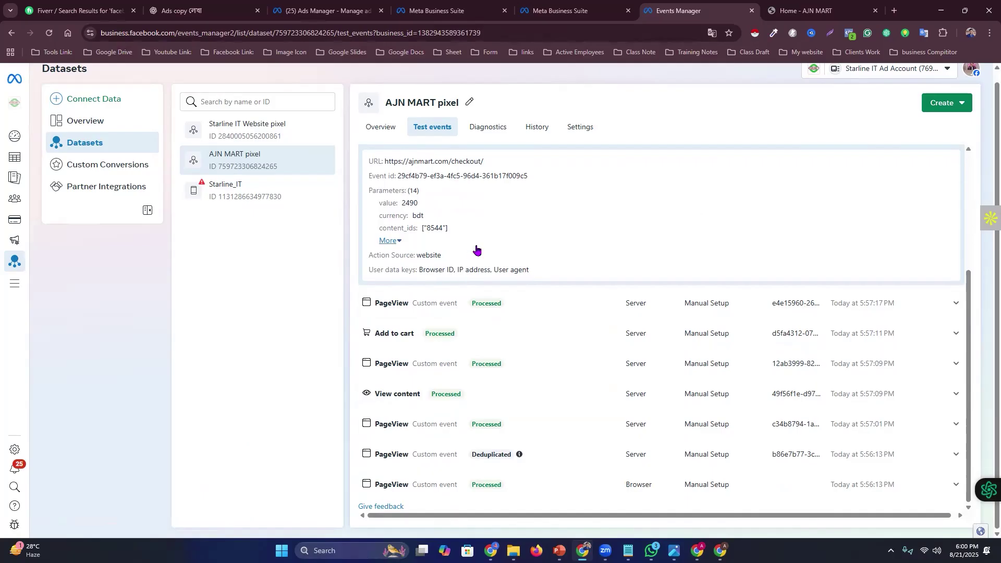
scroll(475, 250, up, 3)
click(954, 294)
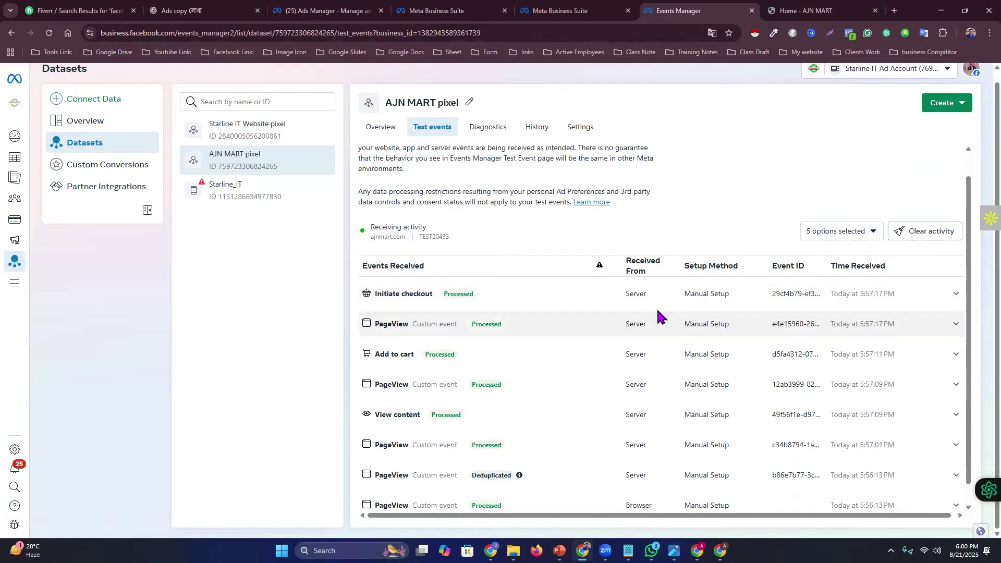
scroll(609, 449, down, 1)
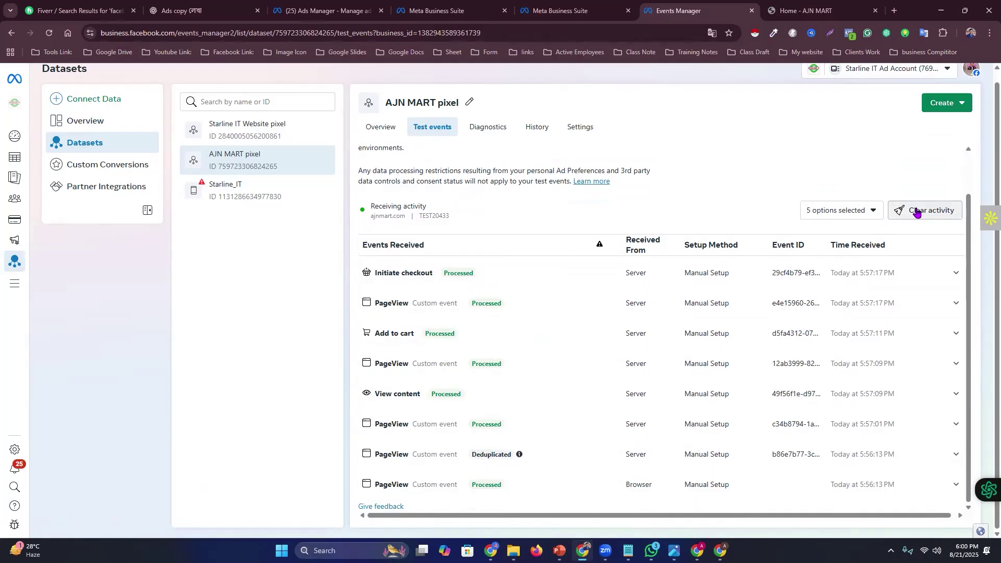
Step: Check that Conversions API and Meta Pixel are Active in the pixel's integrations, then bring PowerPoint forward
click(382, 128)
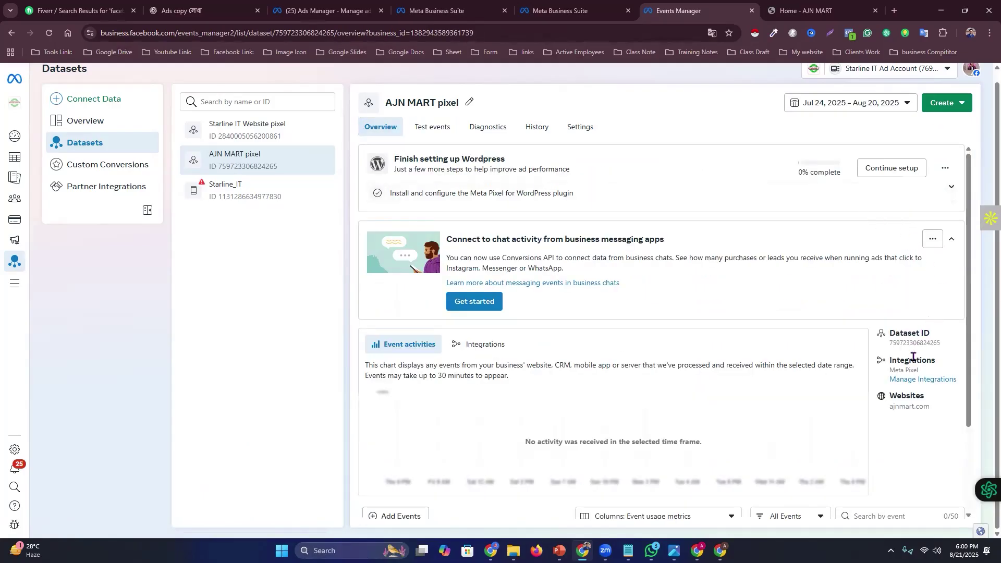
click(909, 380)
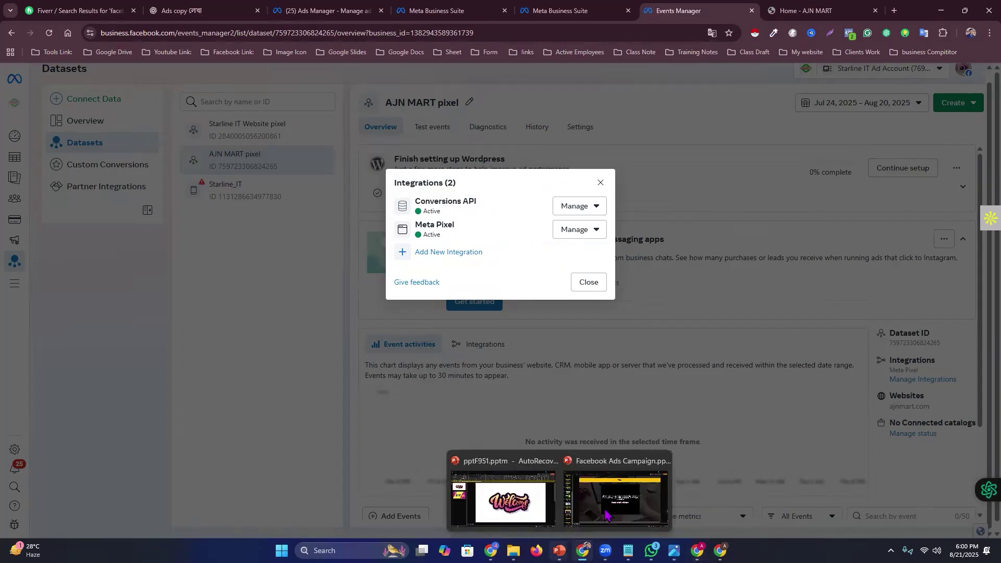
click(608, 472)
Step: Browse slides 15–18 of the Facebook Ads Campaign deck and return to slide 15, Ads Campaign
click(38, 362)
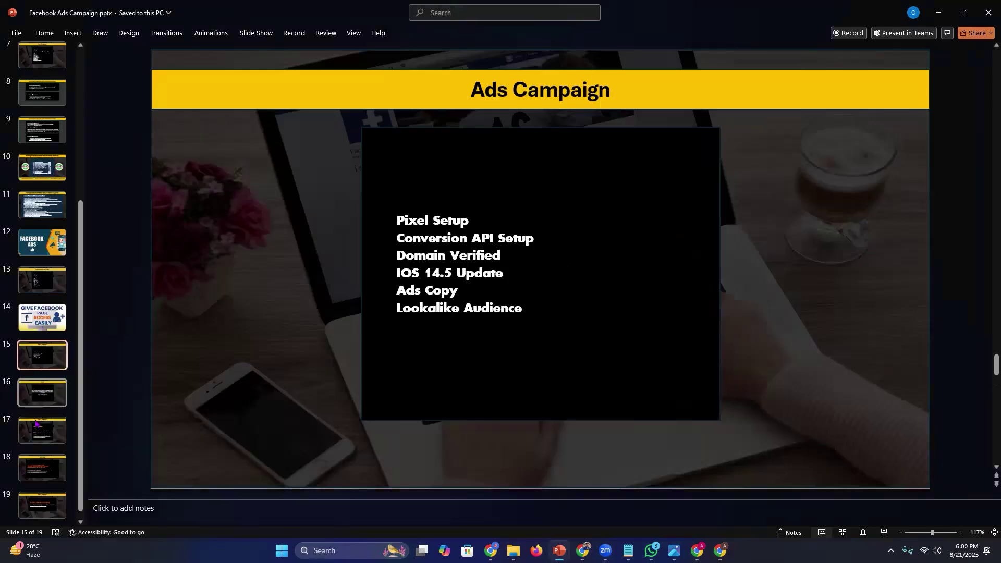
click(36, 432)
click(38, 407)
click(41, 469)
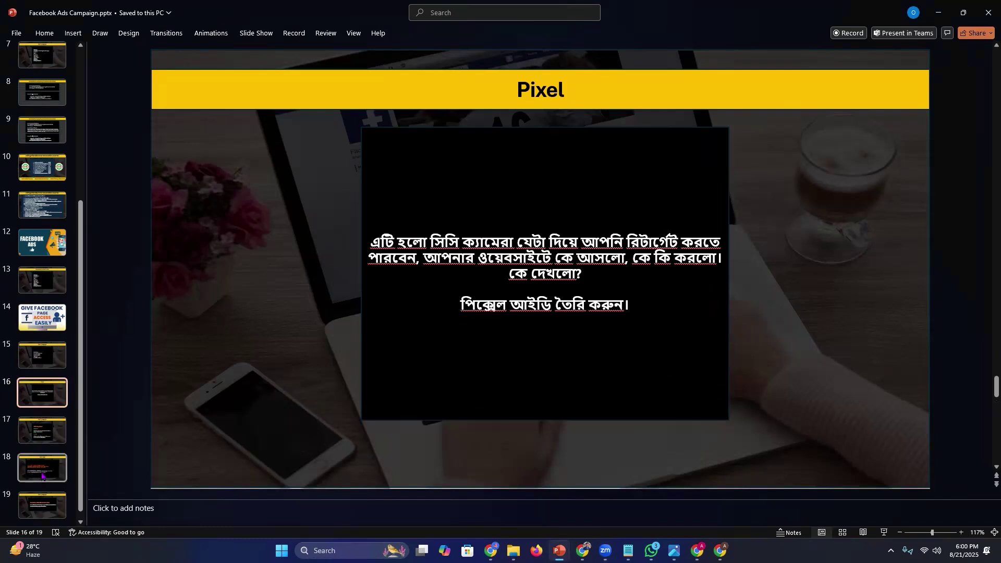
click(38, 362)
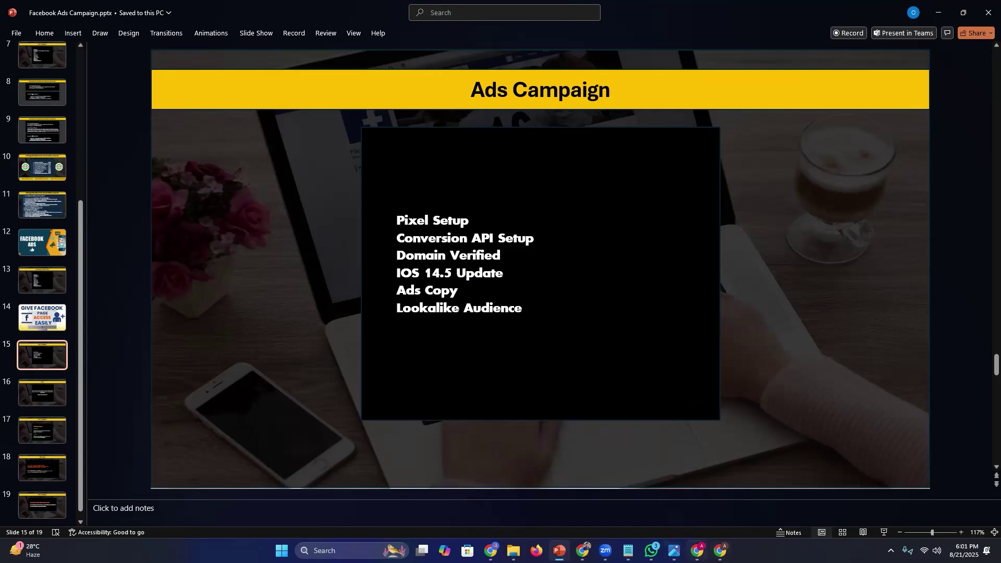
Step: Switch from the PowerPoint deck back to the Chrome window showing Meta's pixel settings
mouse_move(697, 551)
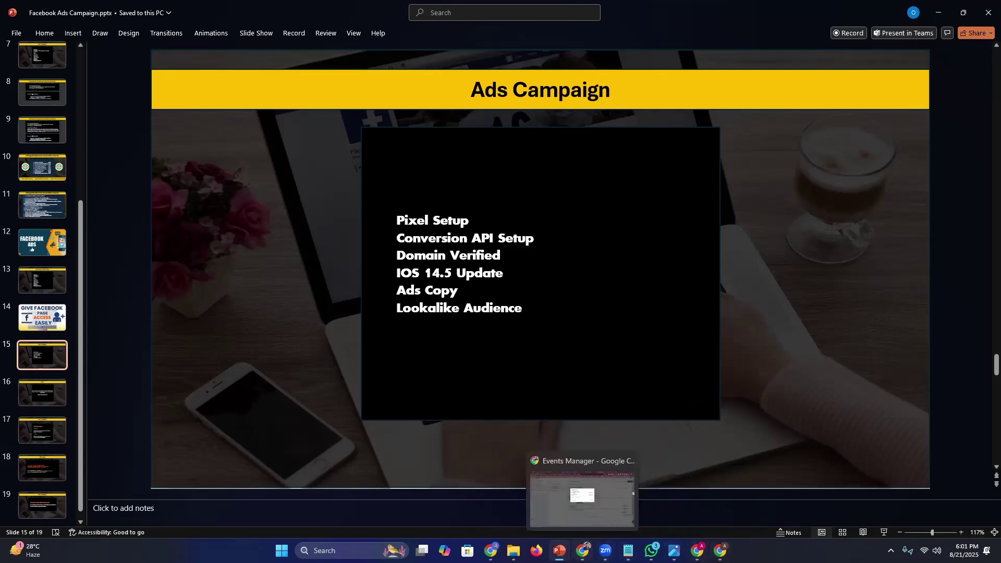
click(580, 502)
Step: Open the Domains list under Brand safety and suitability in Business Suite settings
click(569, 11)
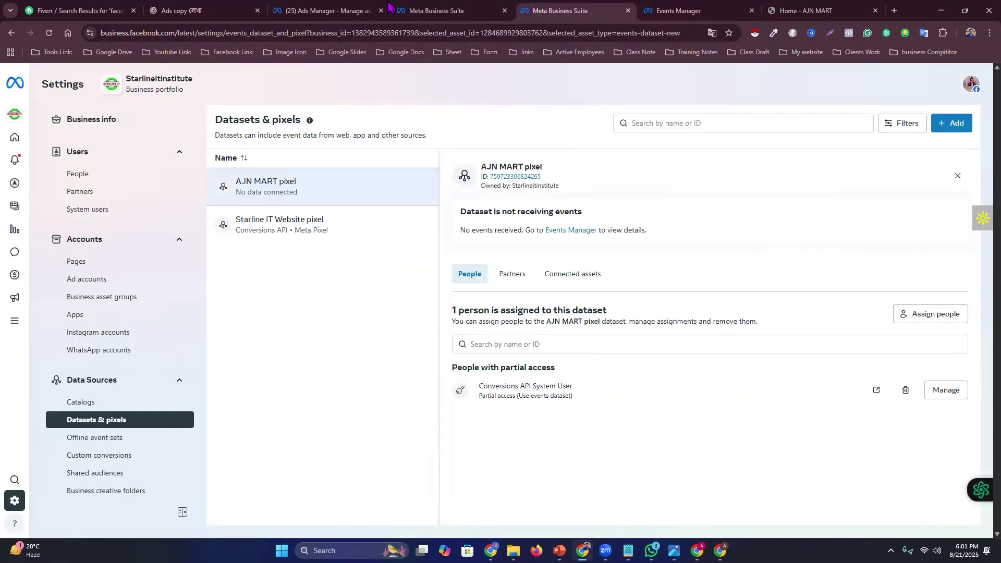
scroll(117, 380, down, 4)
scroll(112, 380, up, 4)
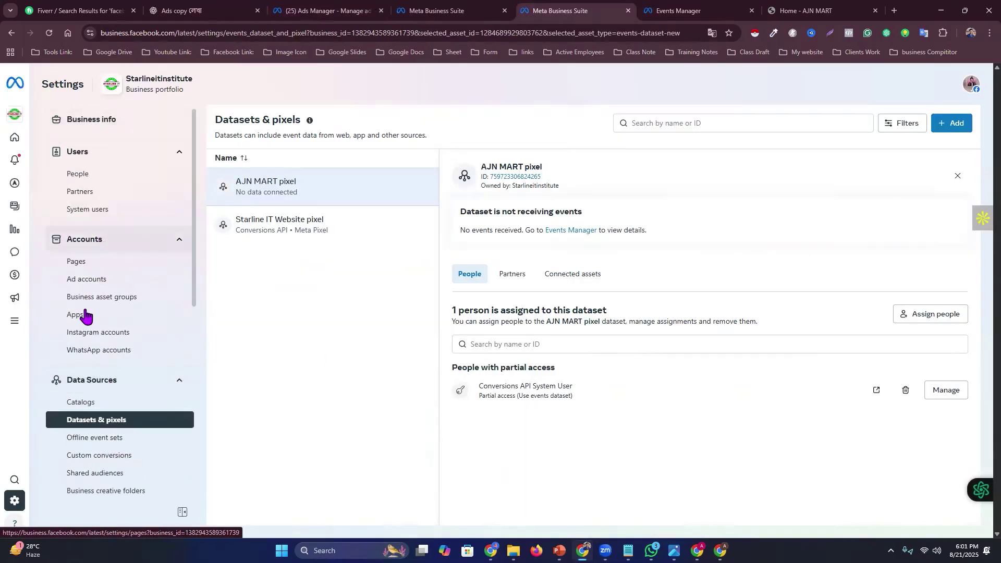
scroll(105, 424, down, 3)
scroll(113, 302, down, 2)
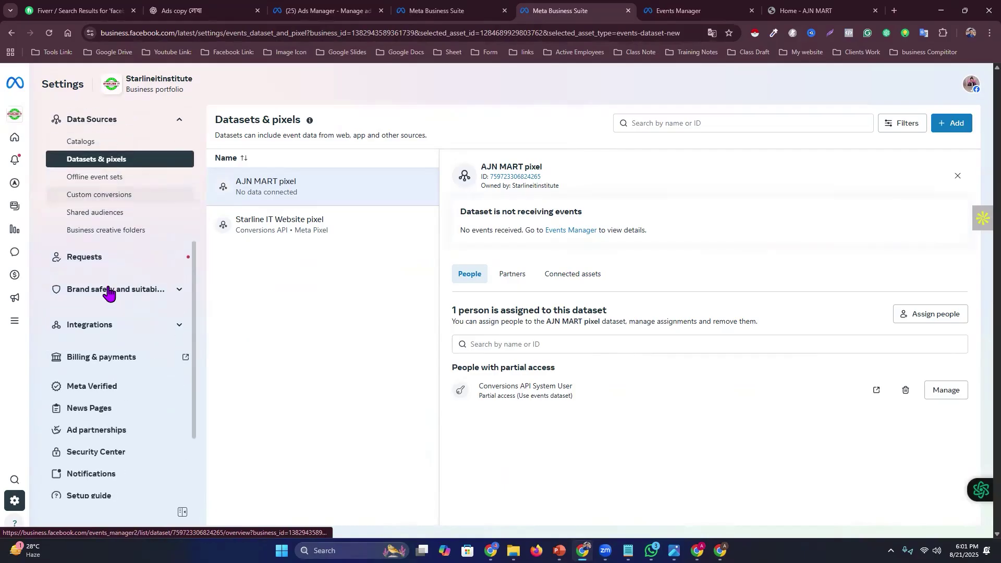
click(81, 291)
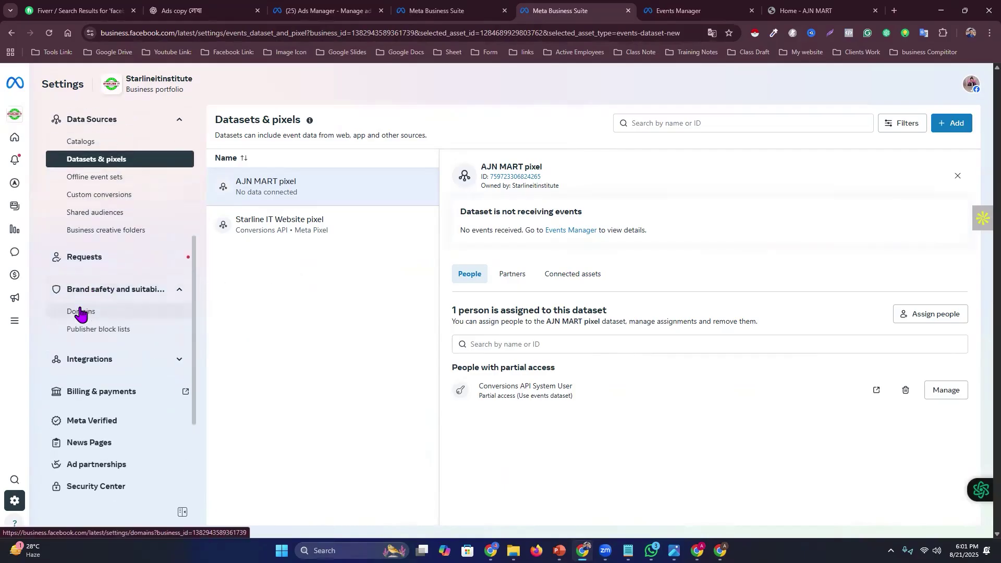
click(80, 311)
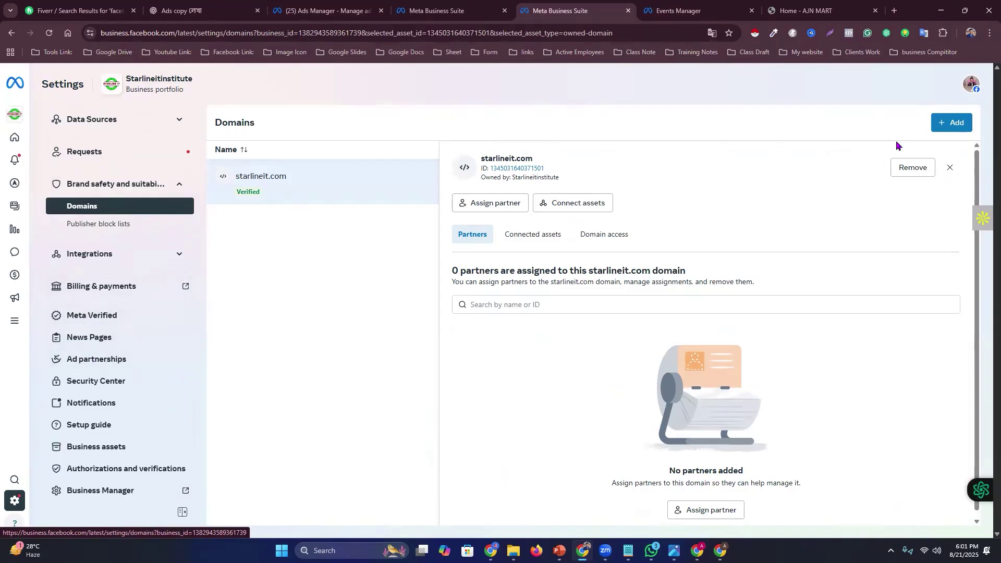
Step: Create a new domain named ajnmart.com
click(952, 120)
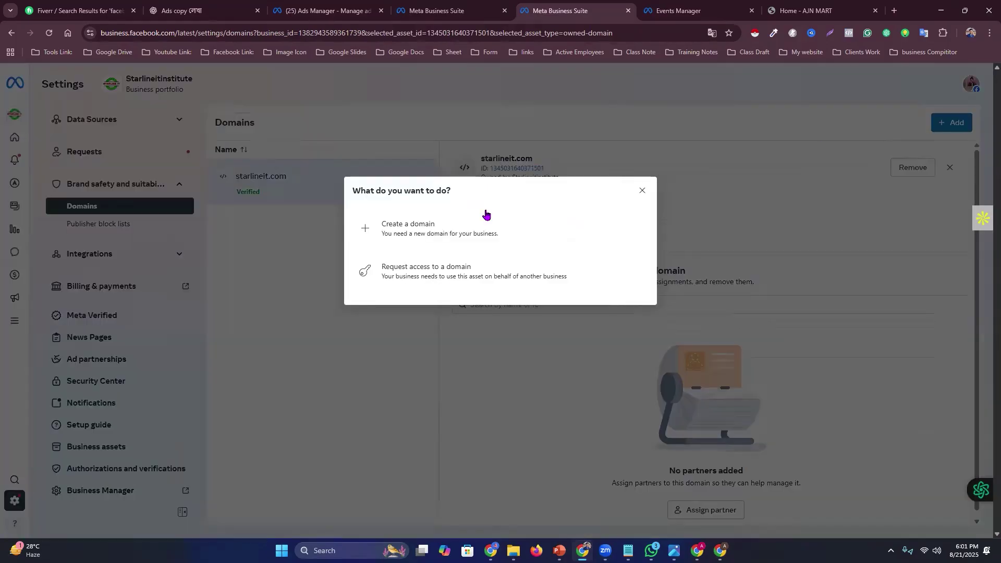
click(437, 228)
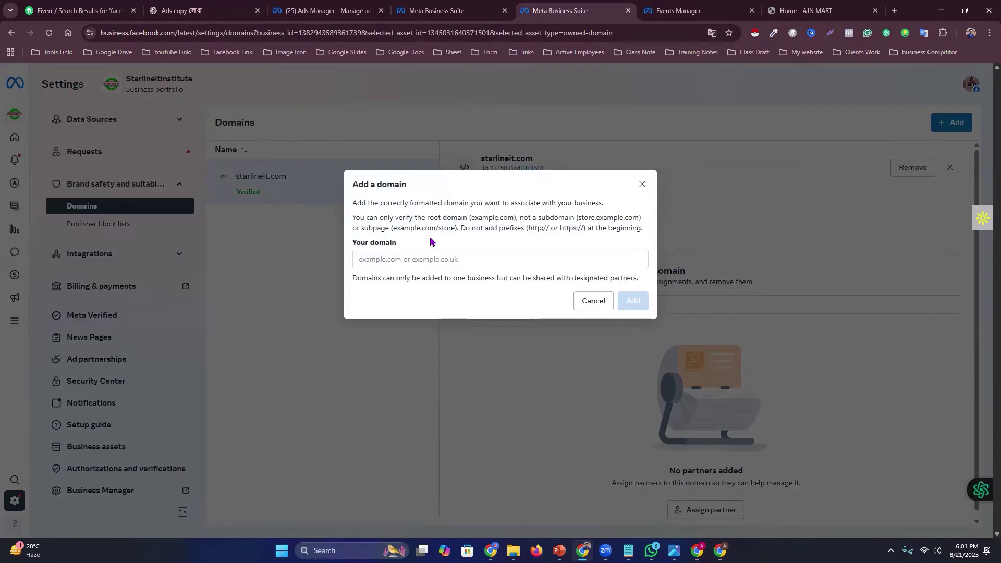
click(409, 260)
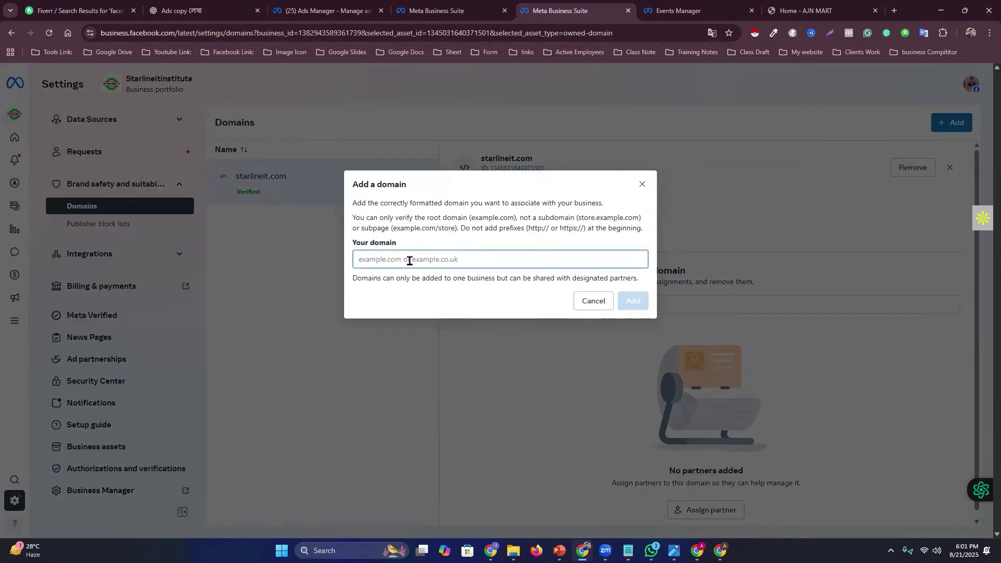
text(ajnma)
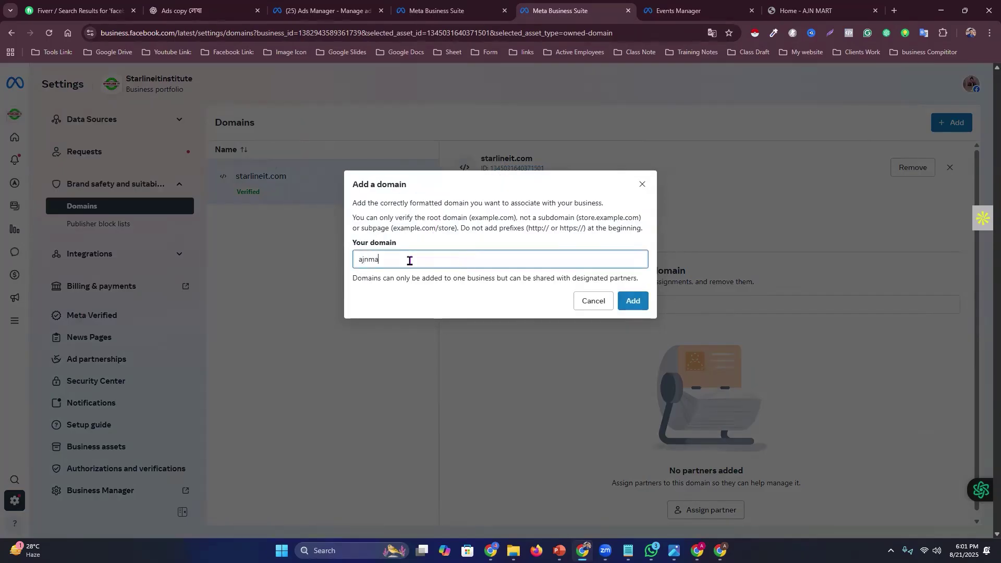
text(rt.com)
click(639, 303)
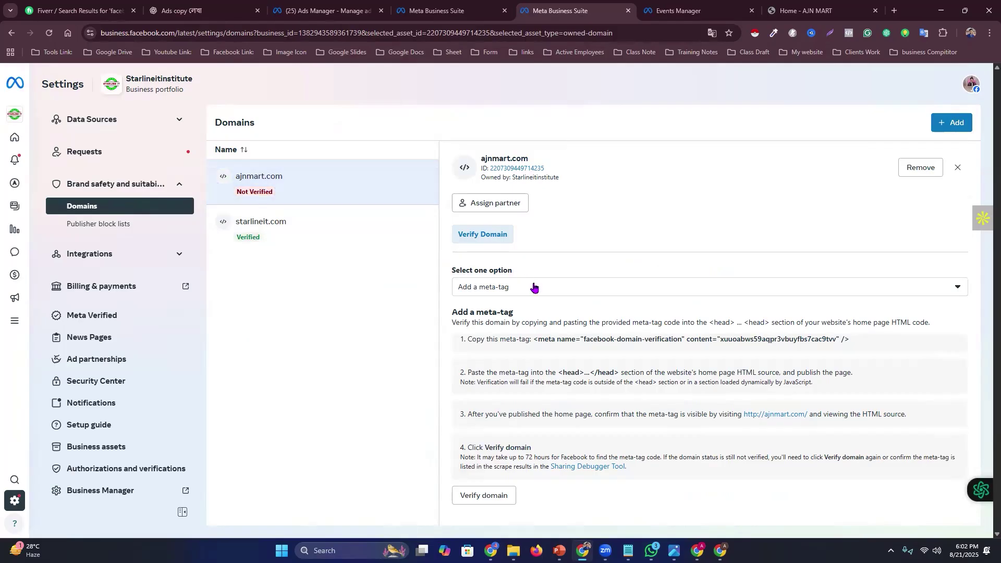
Step: Keep 'Add a meta-tag' as the verification method and copy the ajnmart.com meta-tag code
click(712, 287)
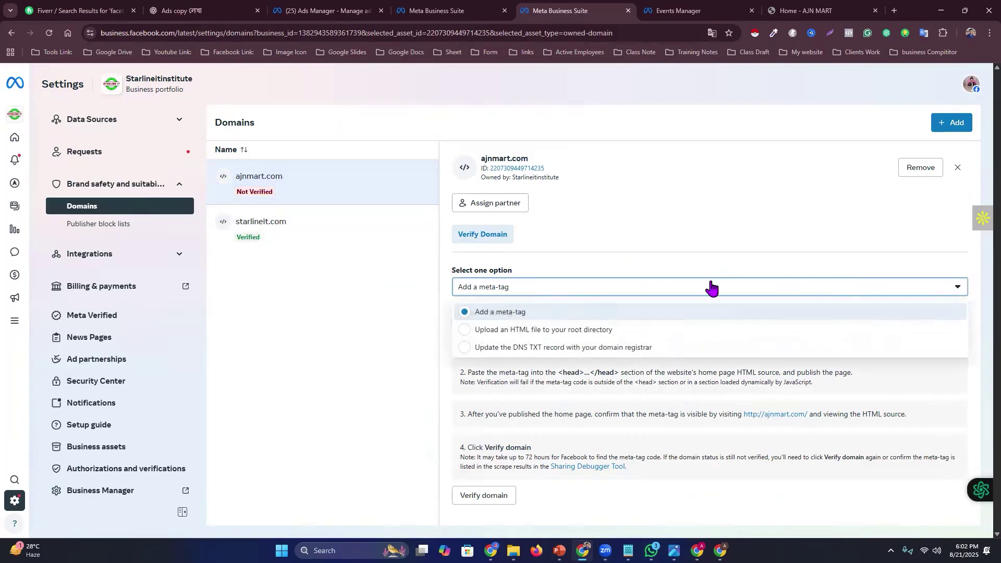
click(542, 312)
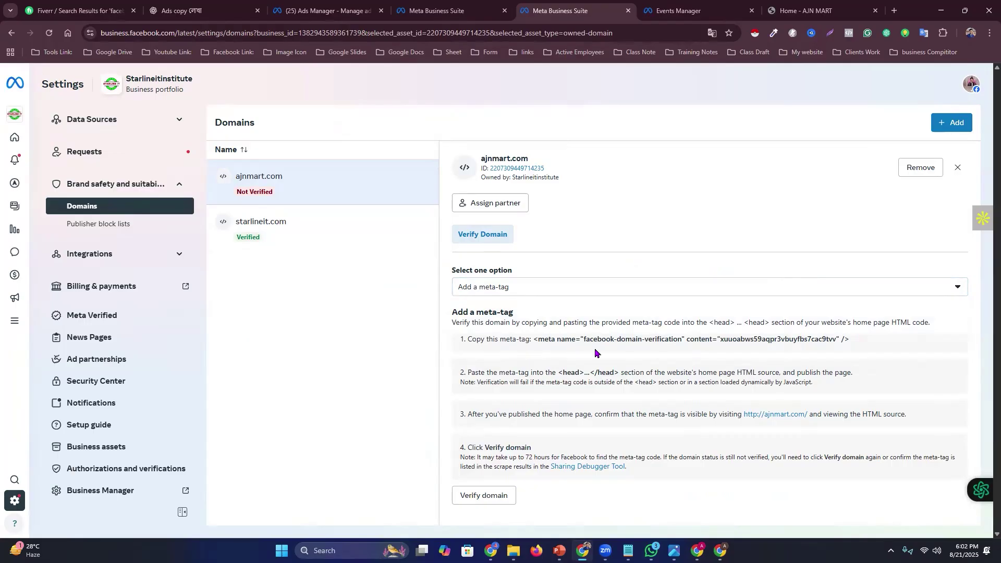
drag(533, 340, 836, 340)
key(ctrl+c)
right_click(836, 340)
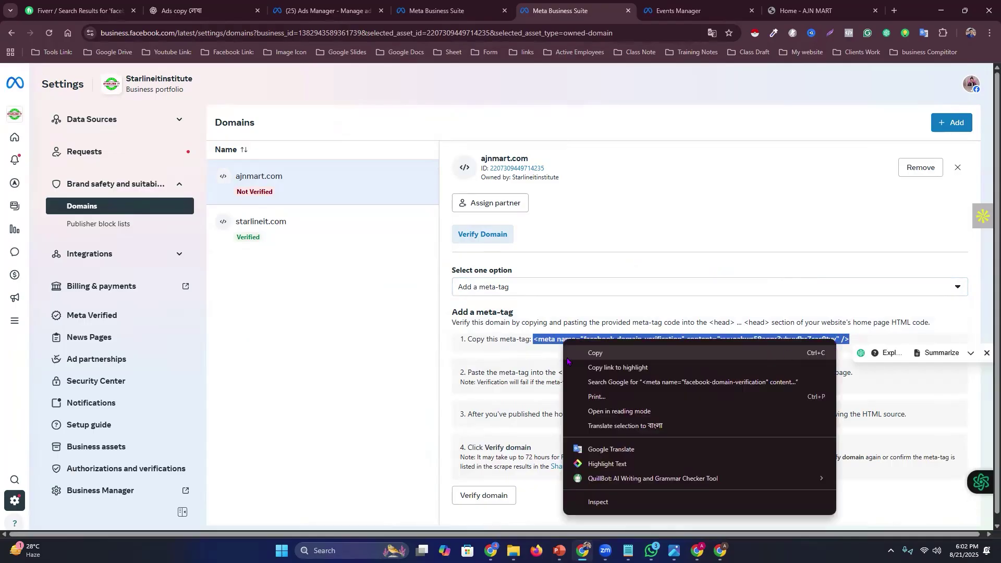
click(568, 357)
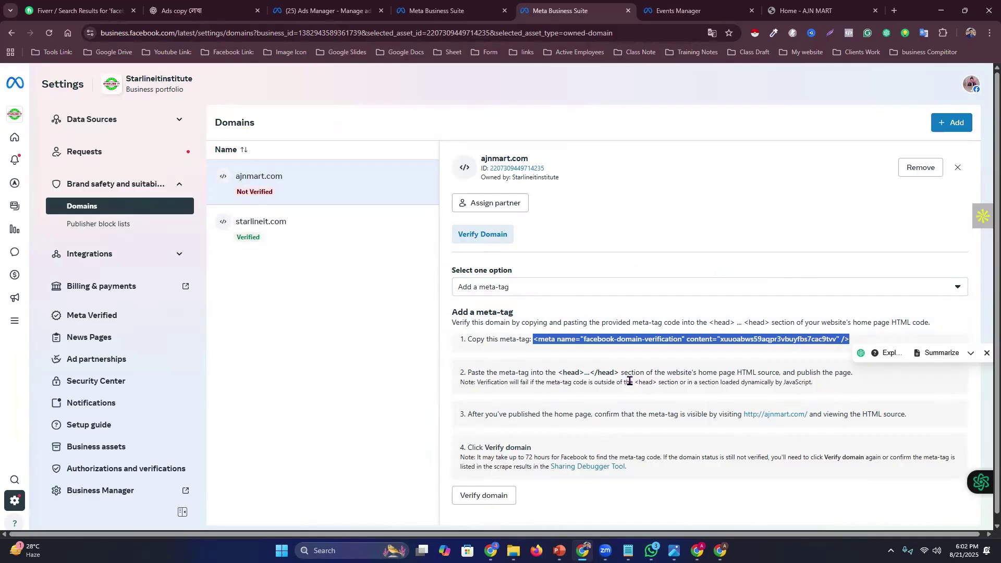
click(672, 511)
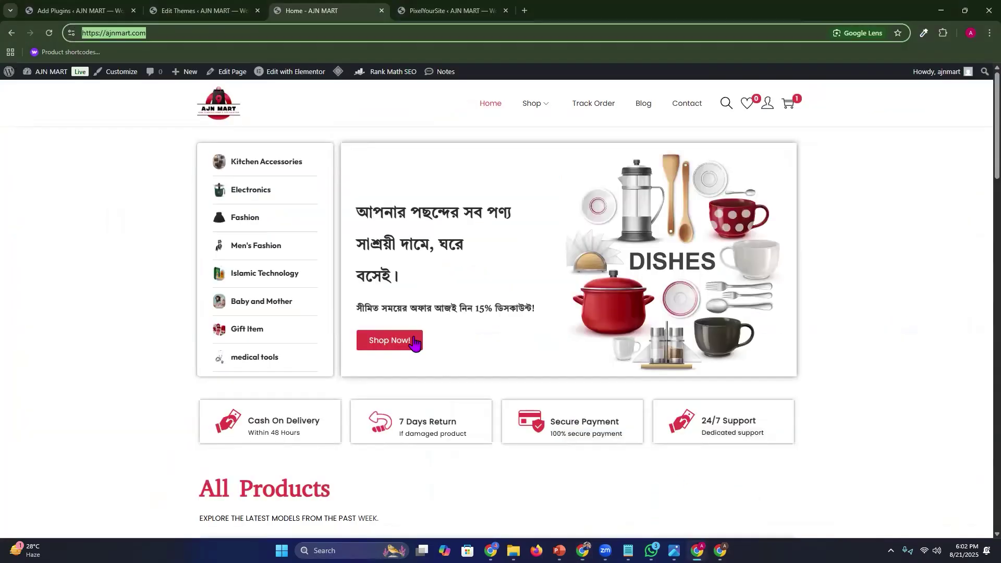
Step: Open the Woostify theme's header.php in the WordPress Theme File Editor
right_click(50, 76)
click(66, 83)
click(583, 6)
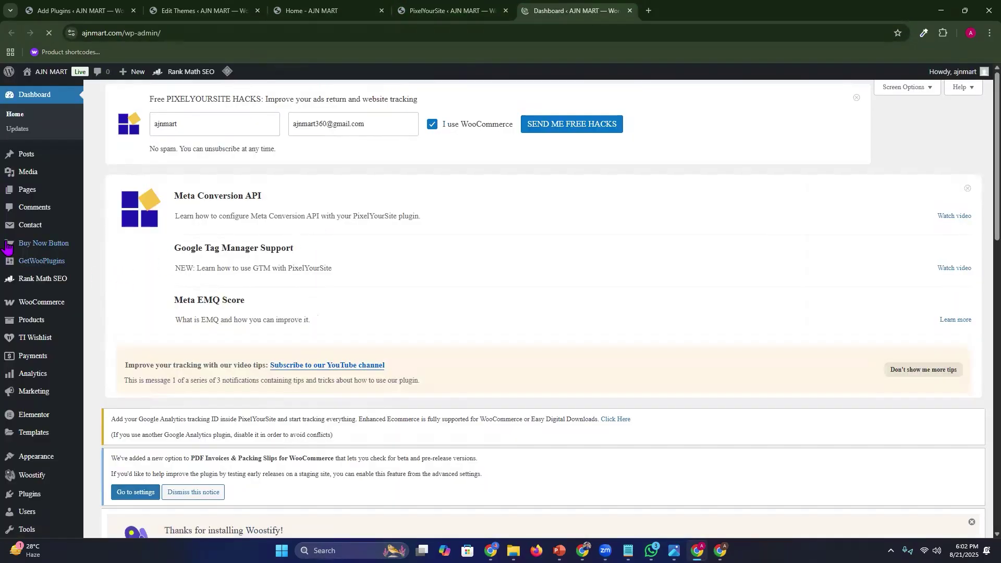
scroll(21, 292, down, 6)
mouse_move(37, 356)
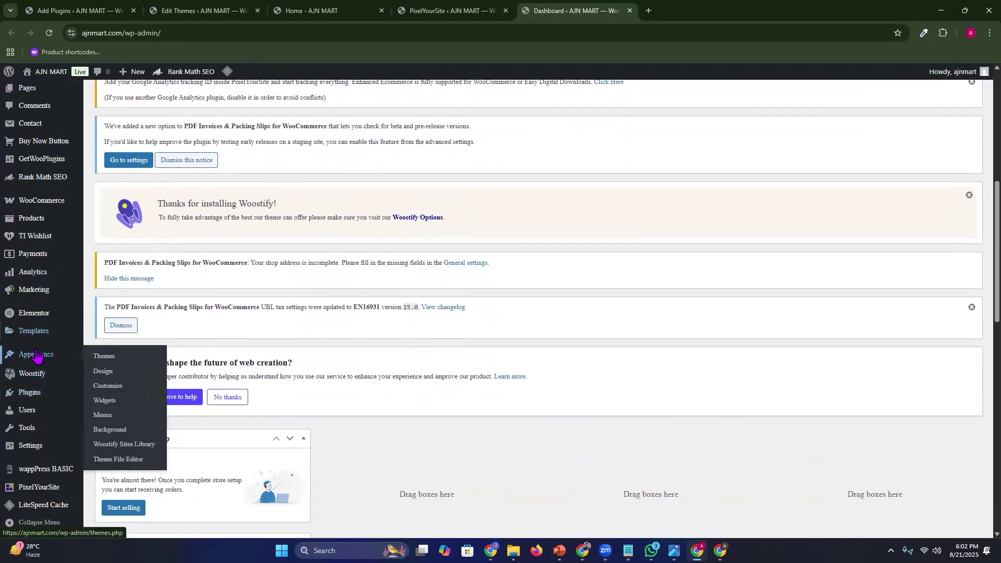
click(123, 460)
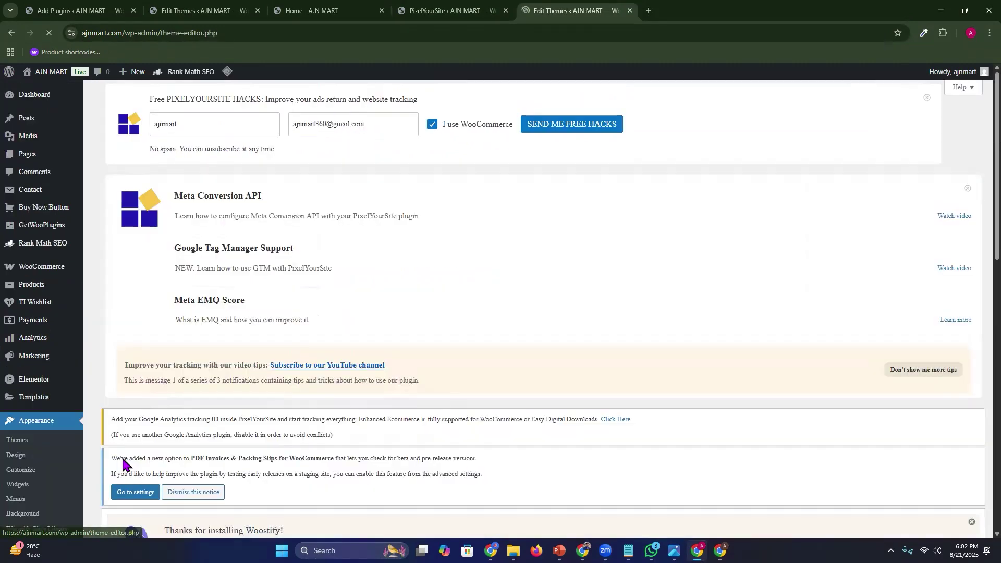
scroll(392, 336, down, 10)
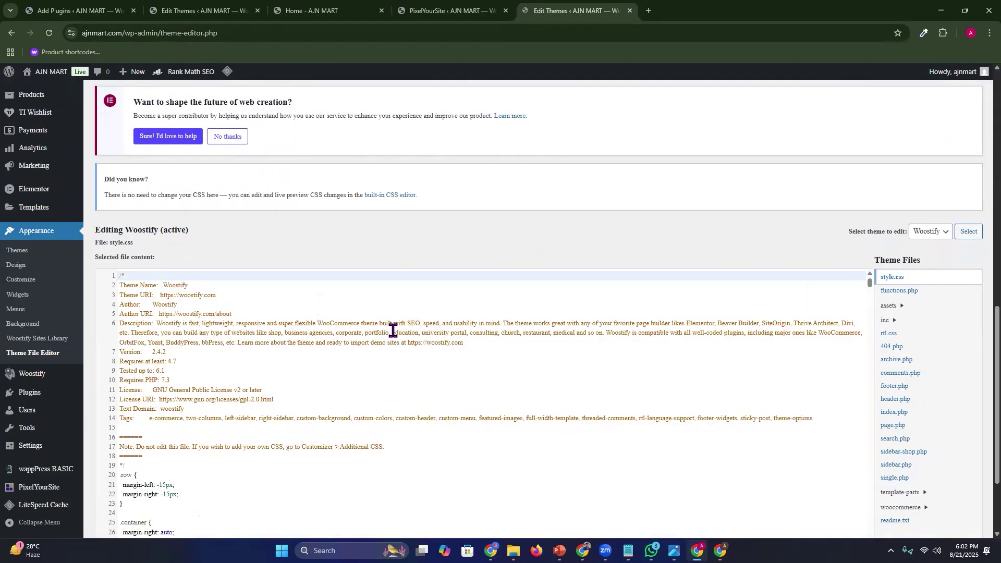
scroll(678, 360, down, 2)
scroll(916, 380, up, 2)
click(902, 384)
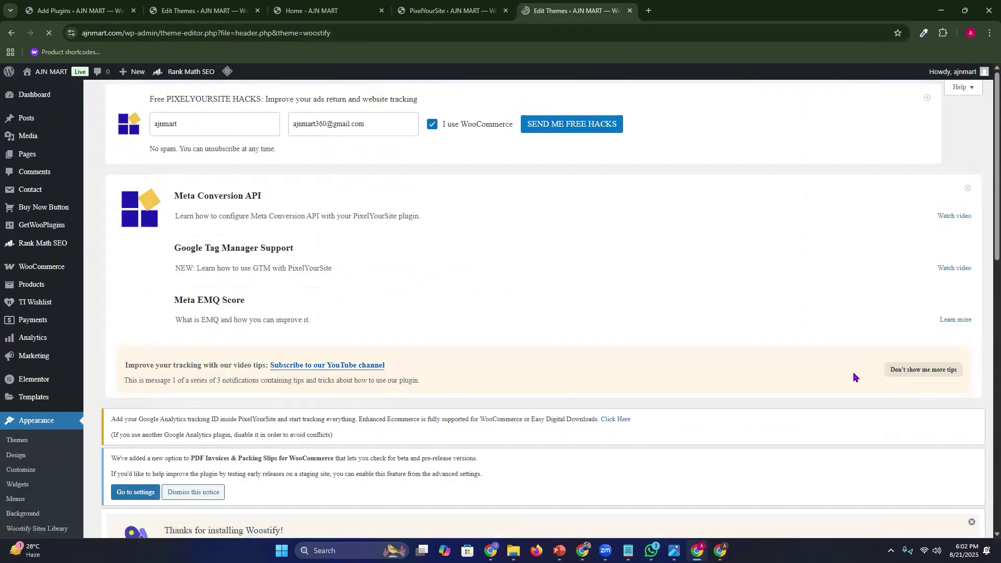
Step: Paste the facebook-domain-verification meta-tag on a new line after <head> and save the file
scroll(417, 336, down, 8)
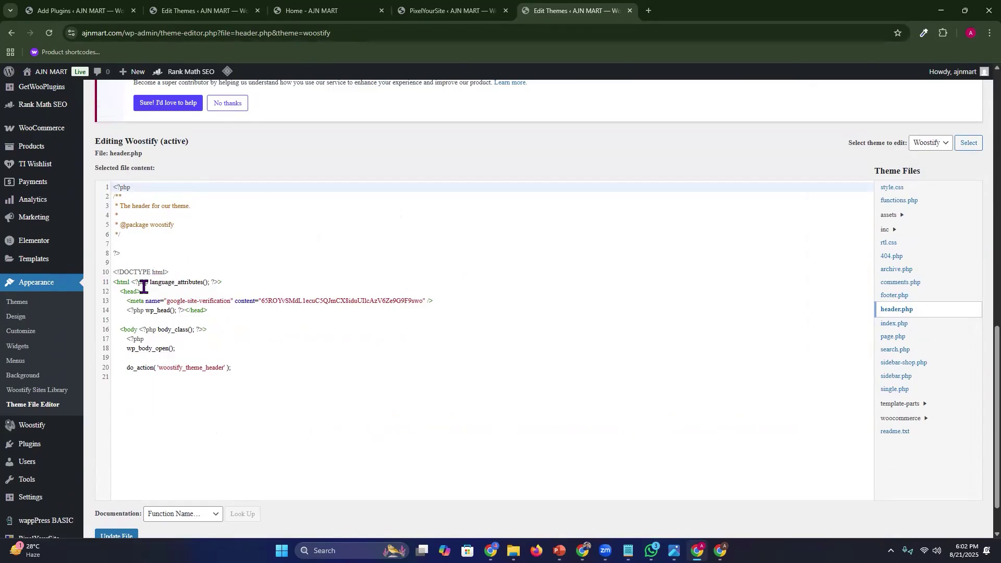
click(148, 293)
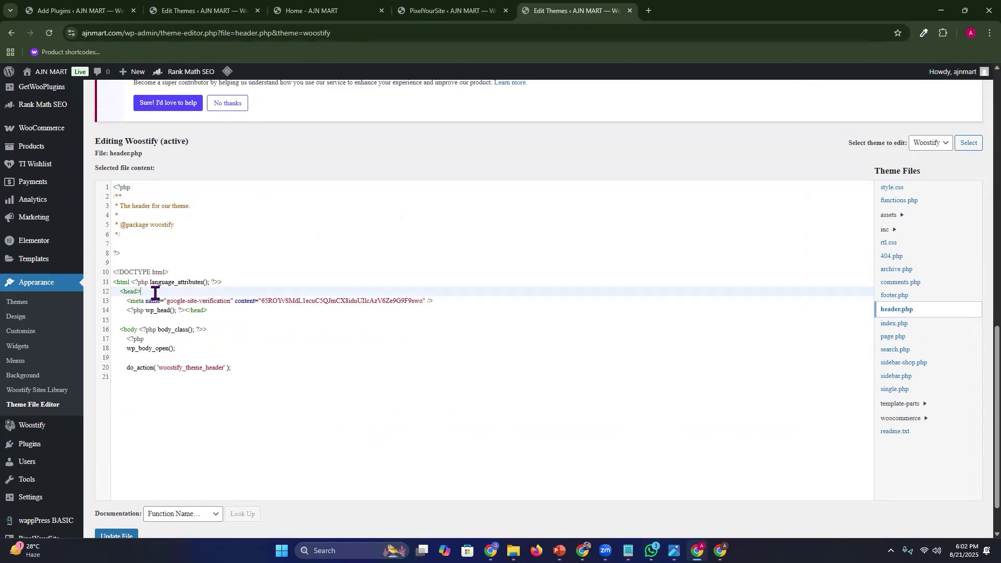
key(Return)
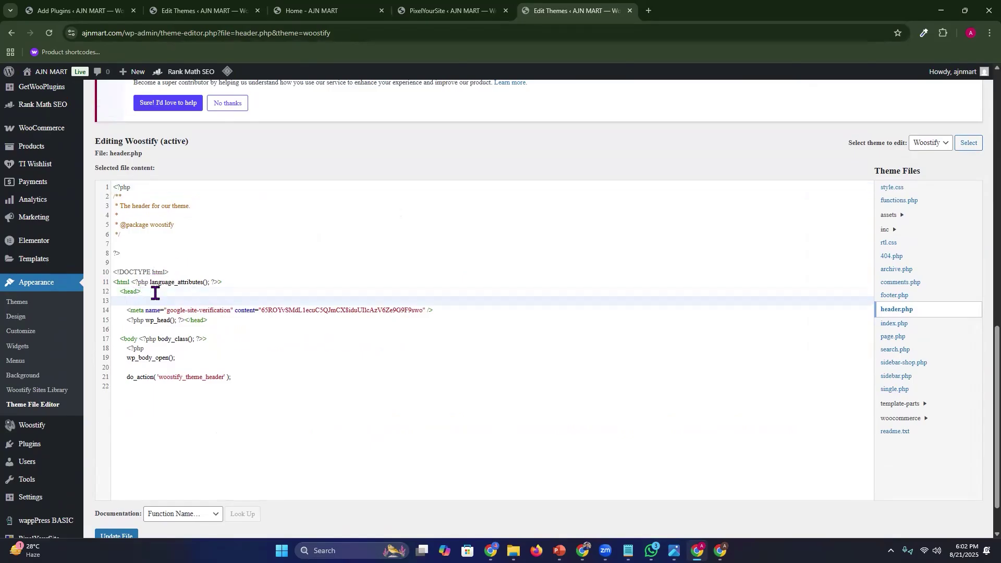
key(ctrl+v)
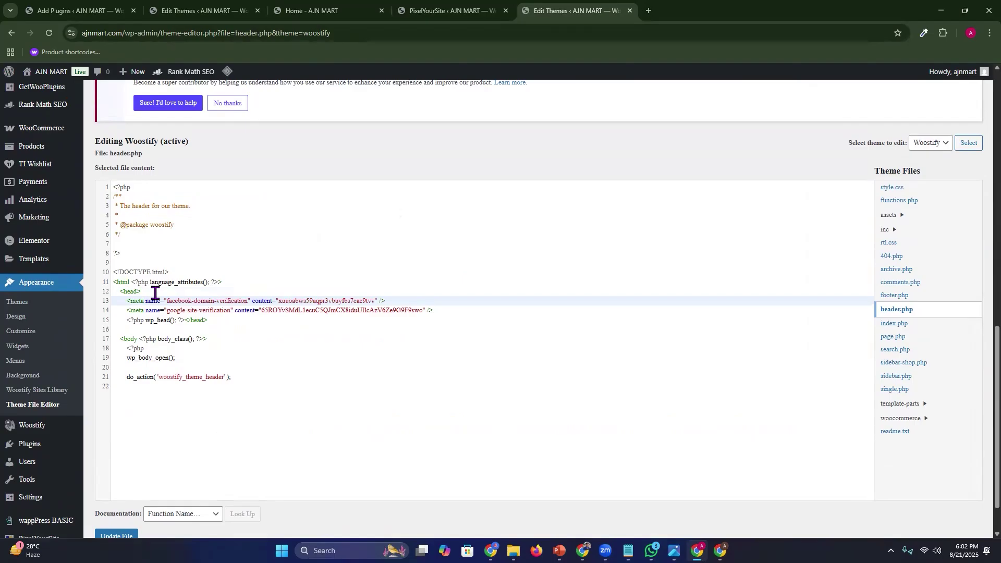
scroll(125, 481, down, 1)
click(112, 489)
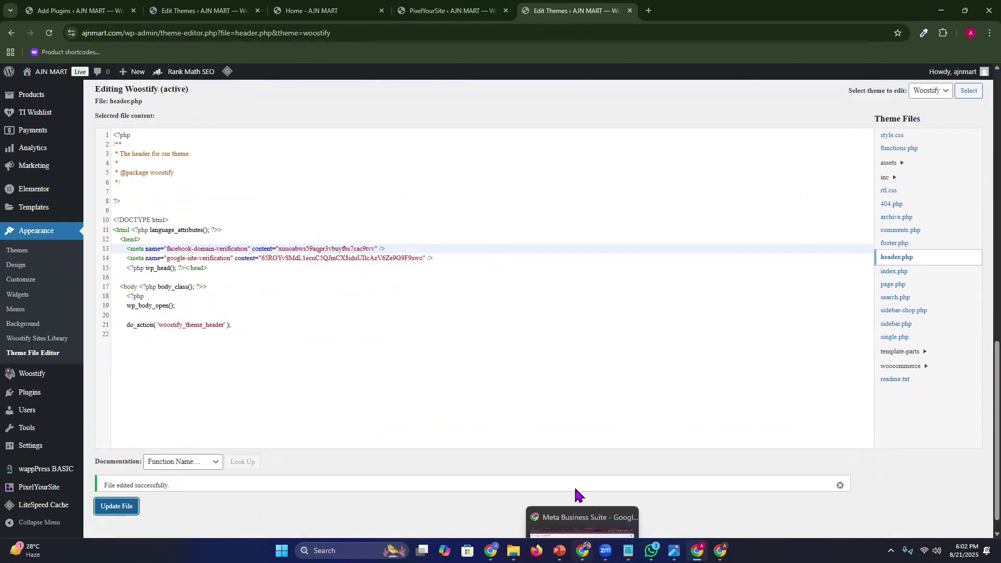
key(alt+Tab)
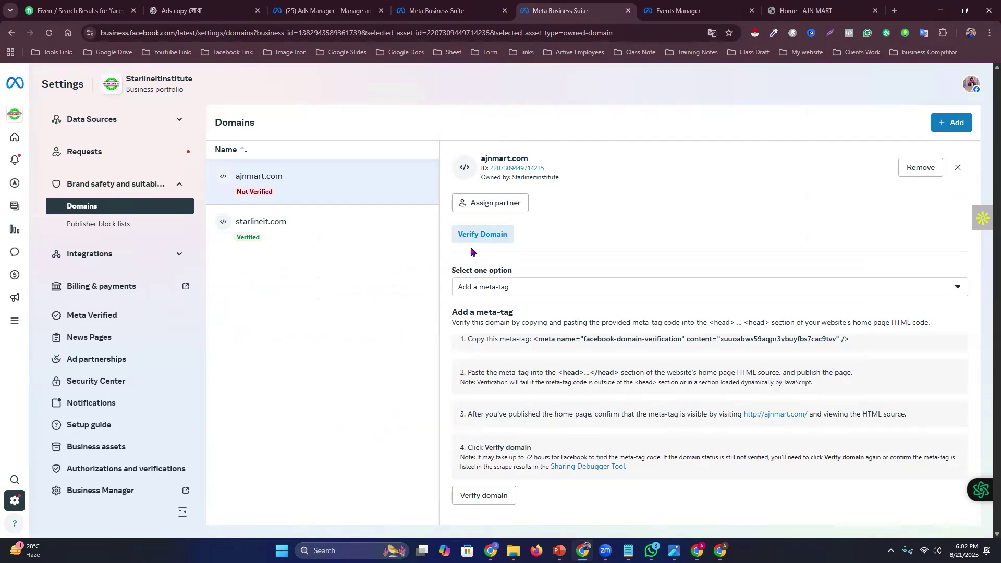
Step: Verify ajnmart.com and reload the Domains page to confirm its Verified status
click(492, 495)
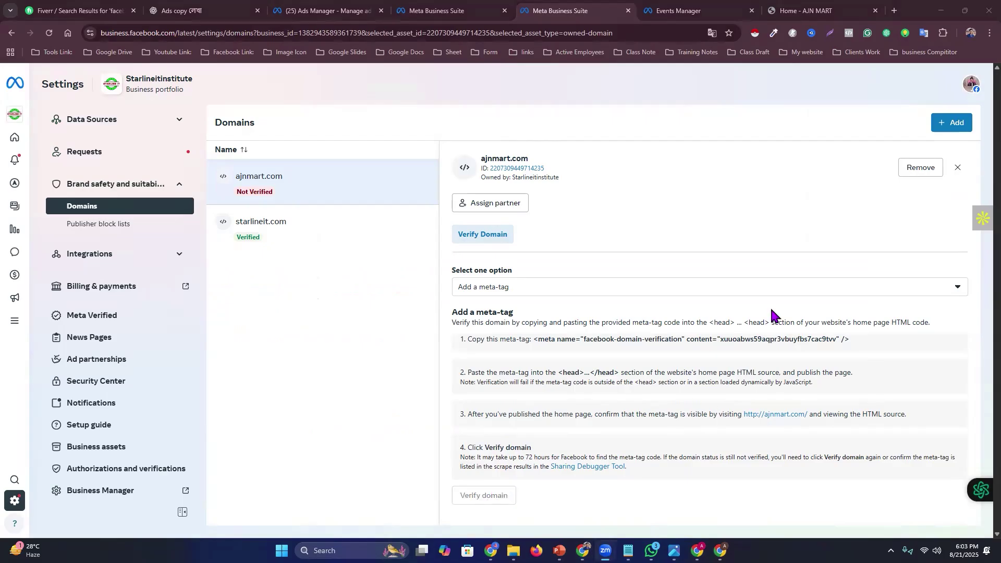
click(580, 197)
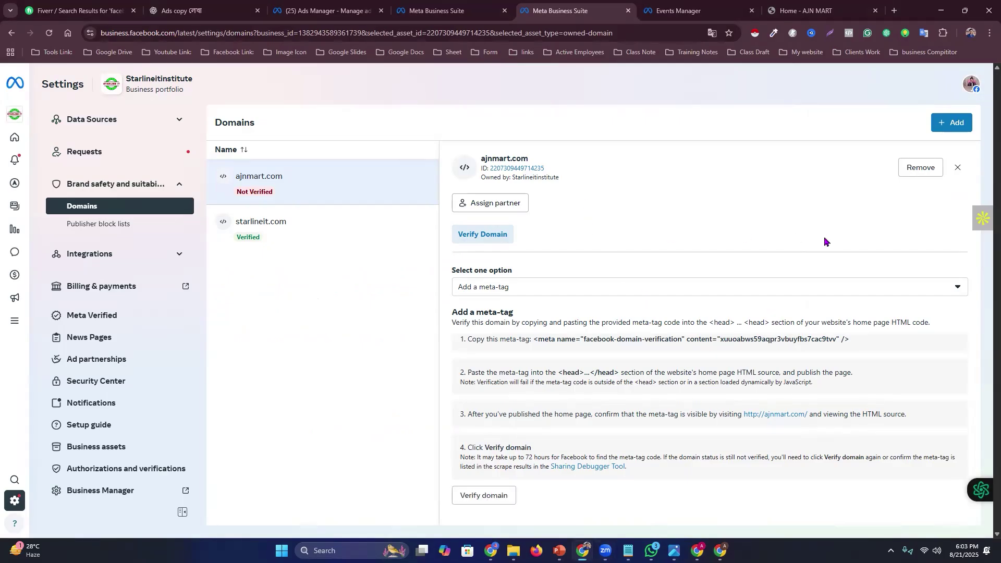
click(51, 34)
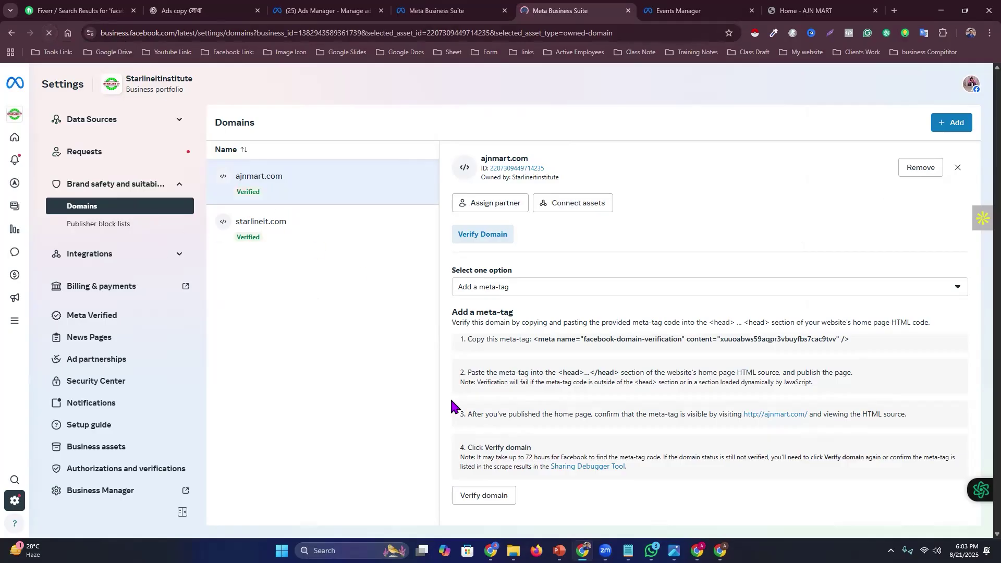
mouse_move(559, 550)
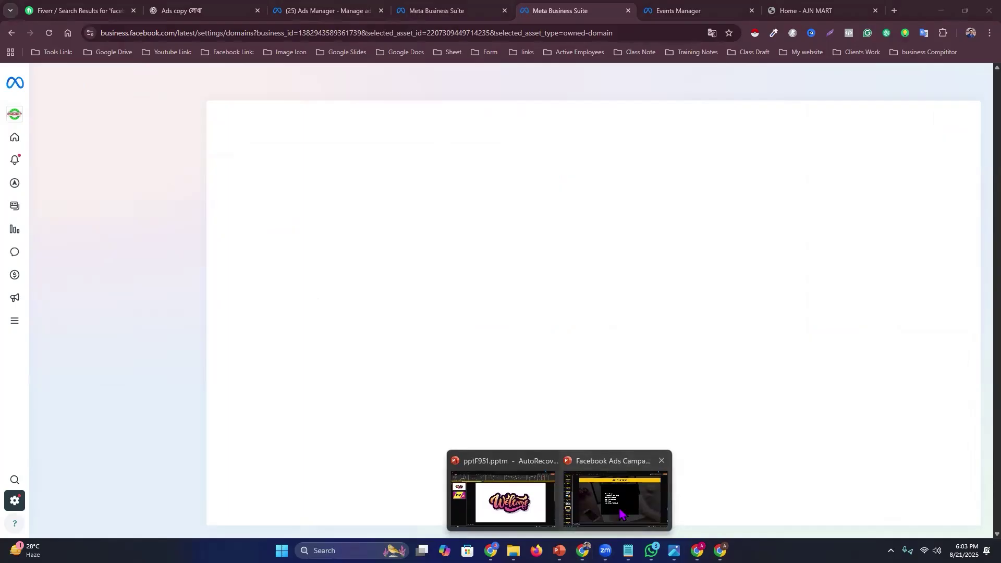
click(612, 496)
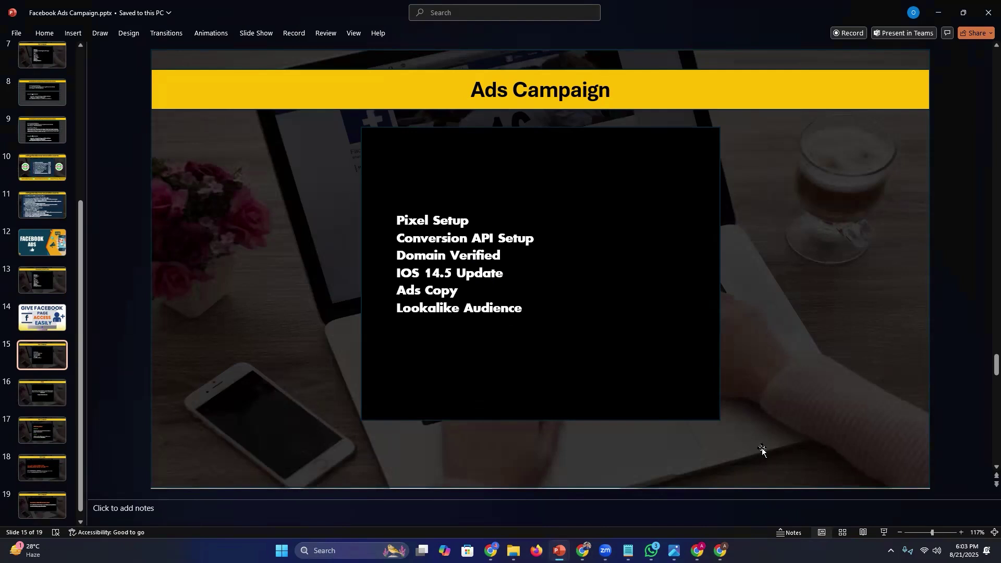
Step: Bring the Meta Business Suite Domains page back in front of the PowerPoint slides
mouse_move(583, 550)
click(581, 487)
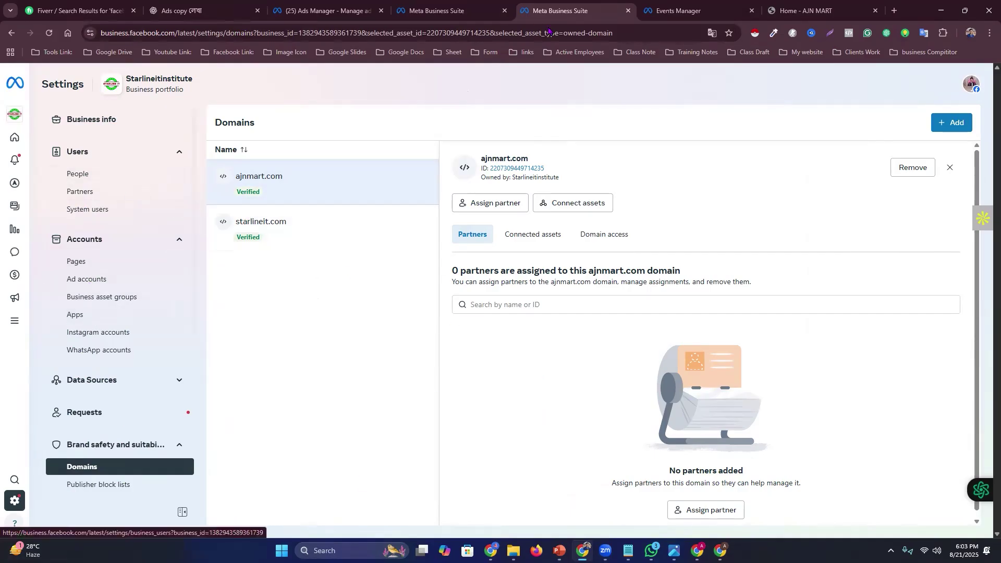
Step: Review the AJN MART pixel's Test events showing PageView, View content and checkout events
click(662, 10)
click(598, 181)
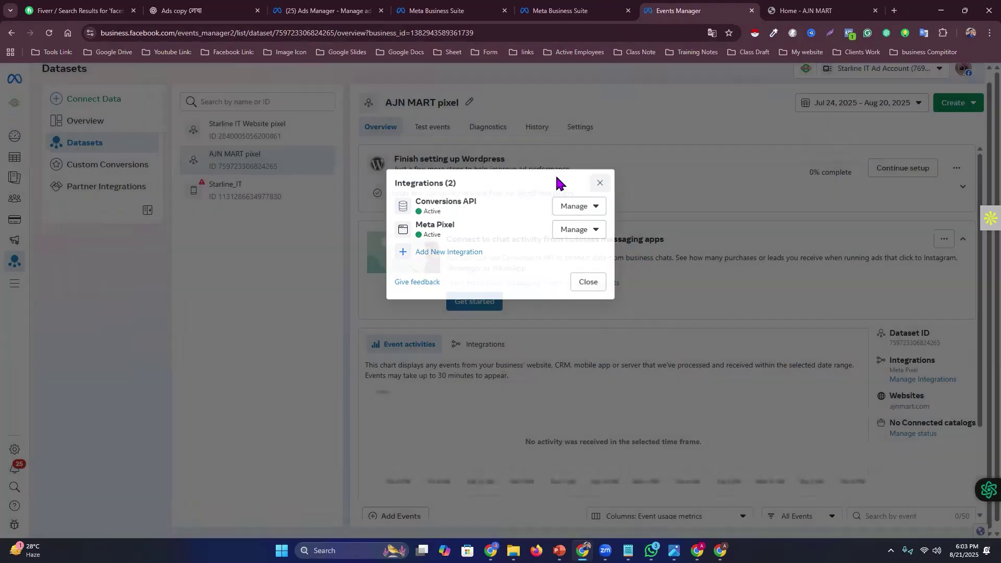
click(433, 127)
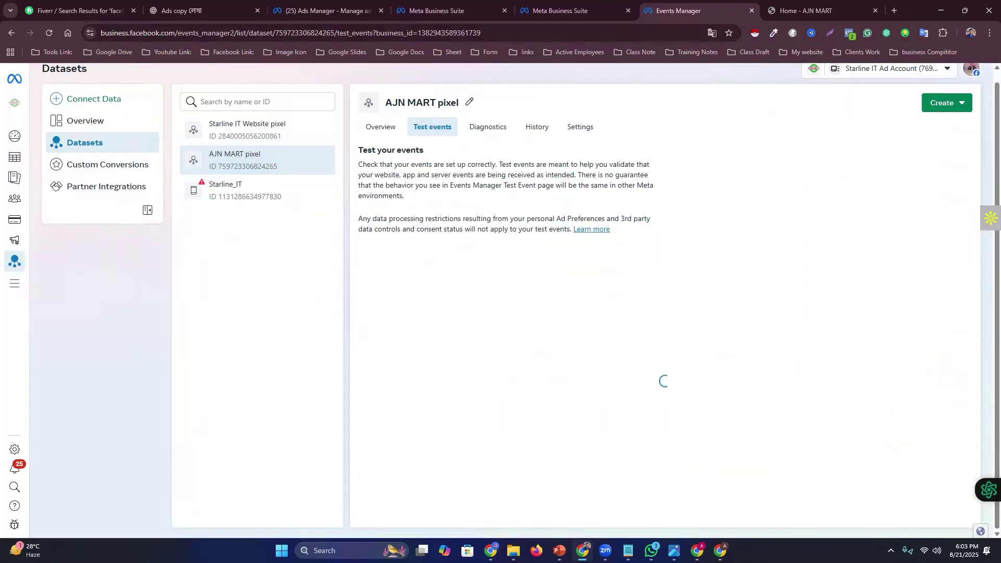
scroll(629, 334, down, 1)
scroll(629, 335, up, 1)
scroll(630, 334, down, 1)
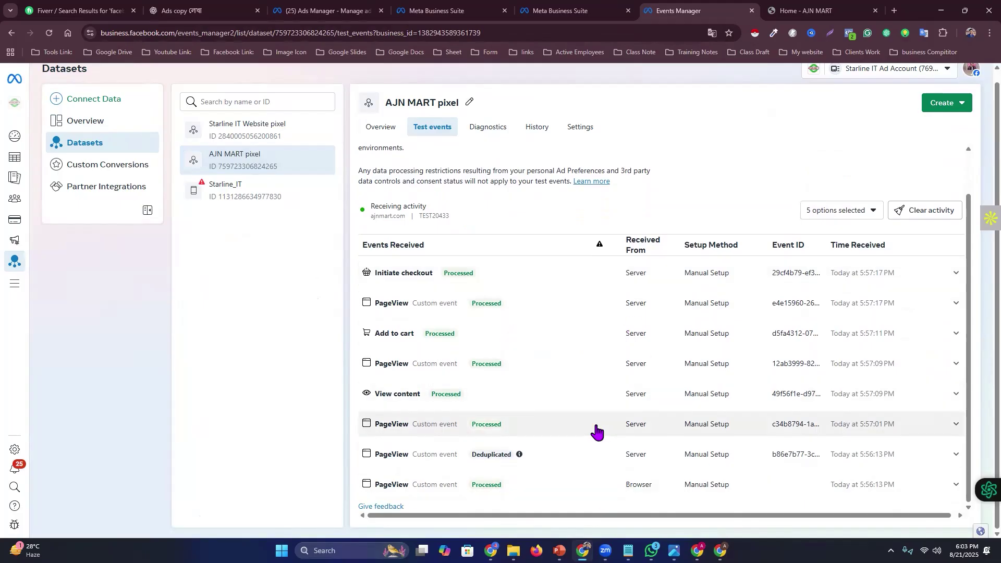
scroll(593, 411, up, 1)
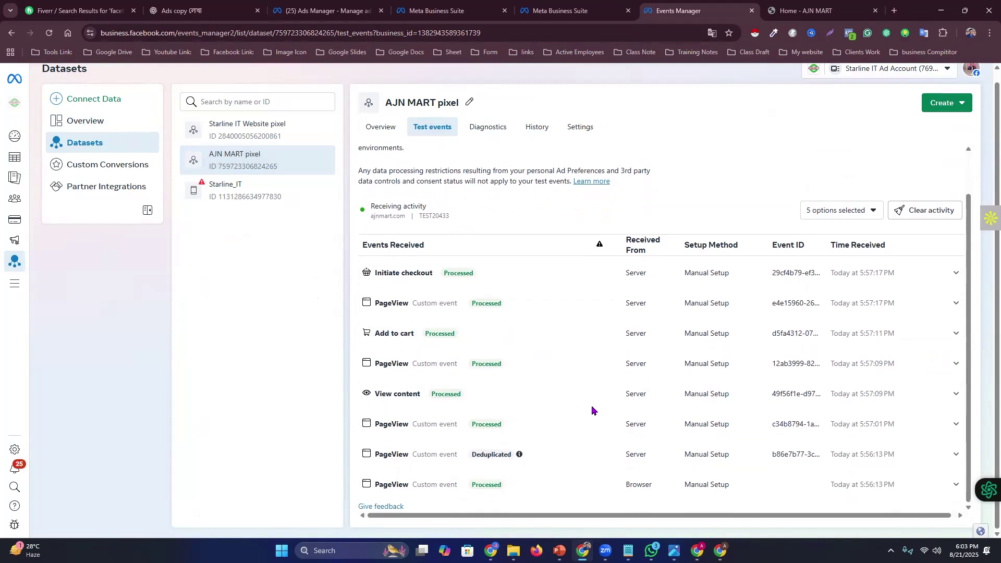
scroll(593, 410, down, 1)
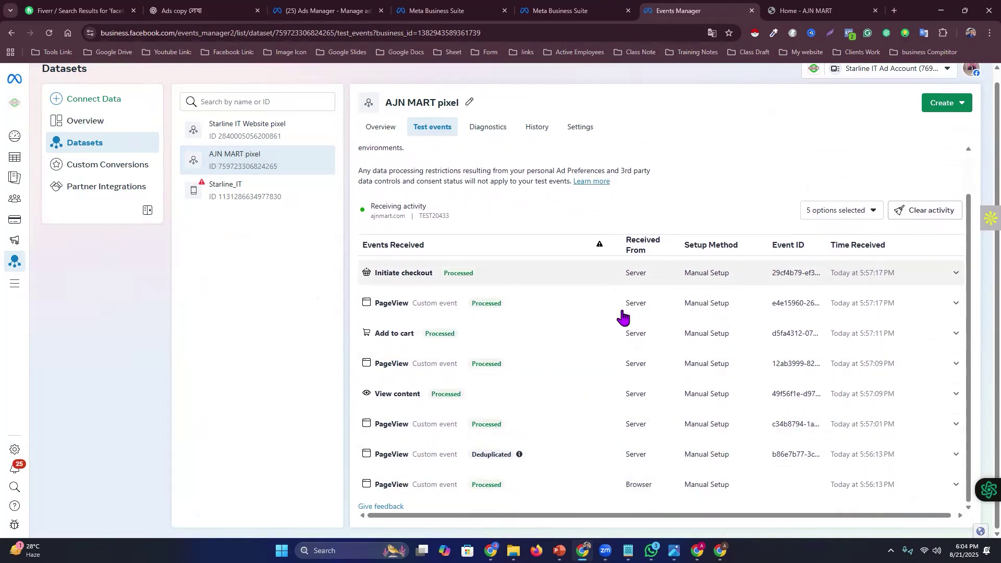
click(893, 12)
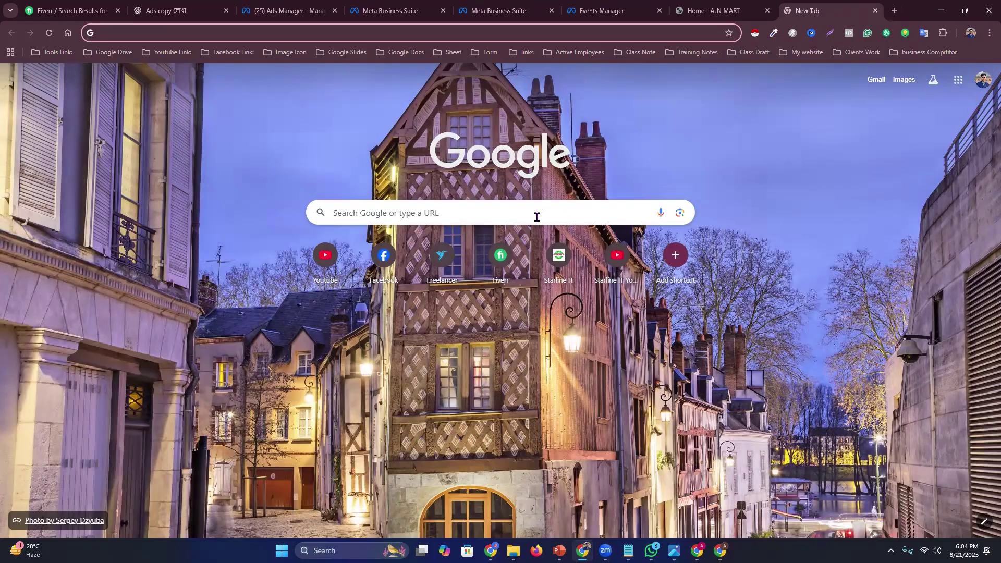
Step: Search Google for 'meta pixel helper extension' and open its Chrome Web Store page
click(537, 216)
text(me)
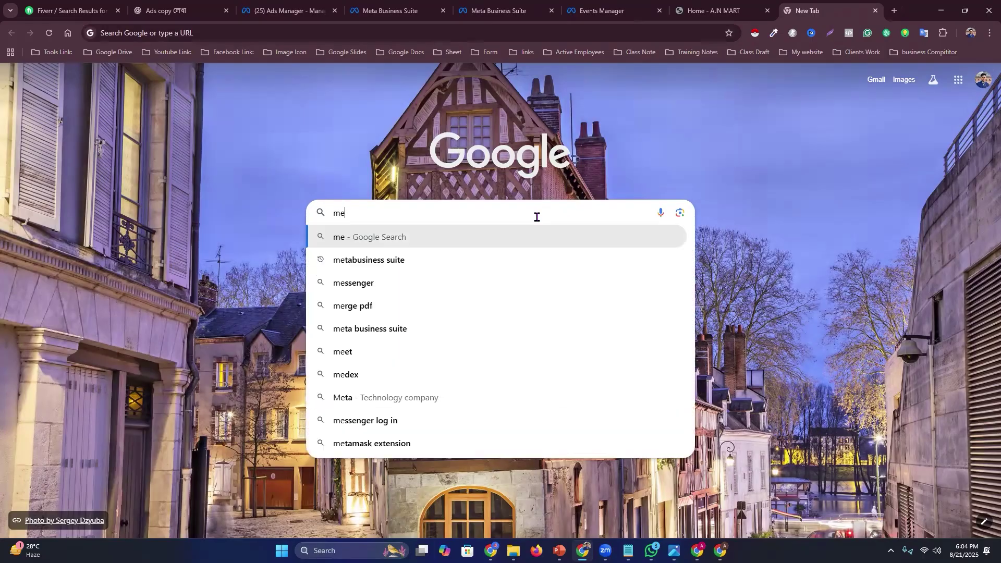
text(ta pixel helper)
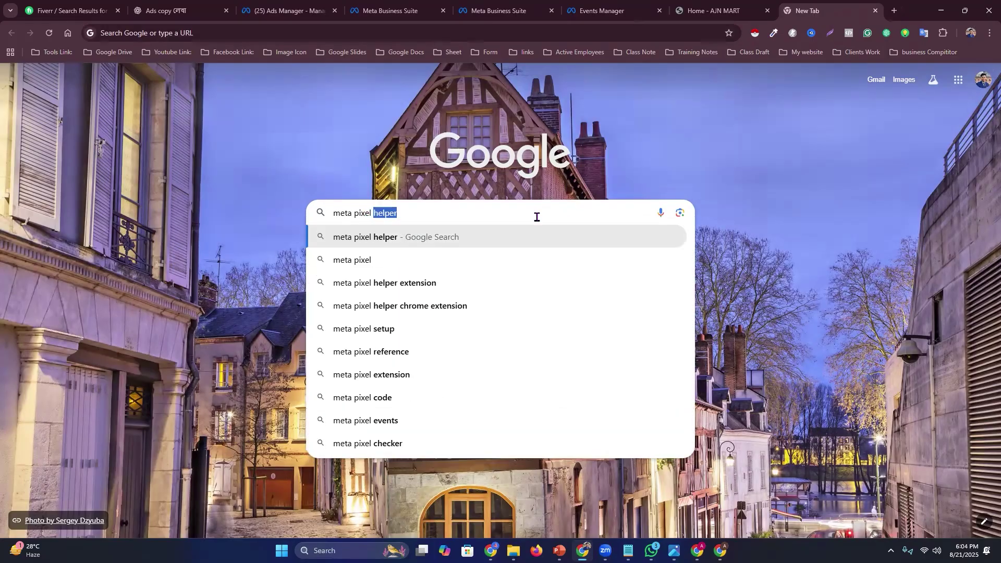
text( exte)
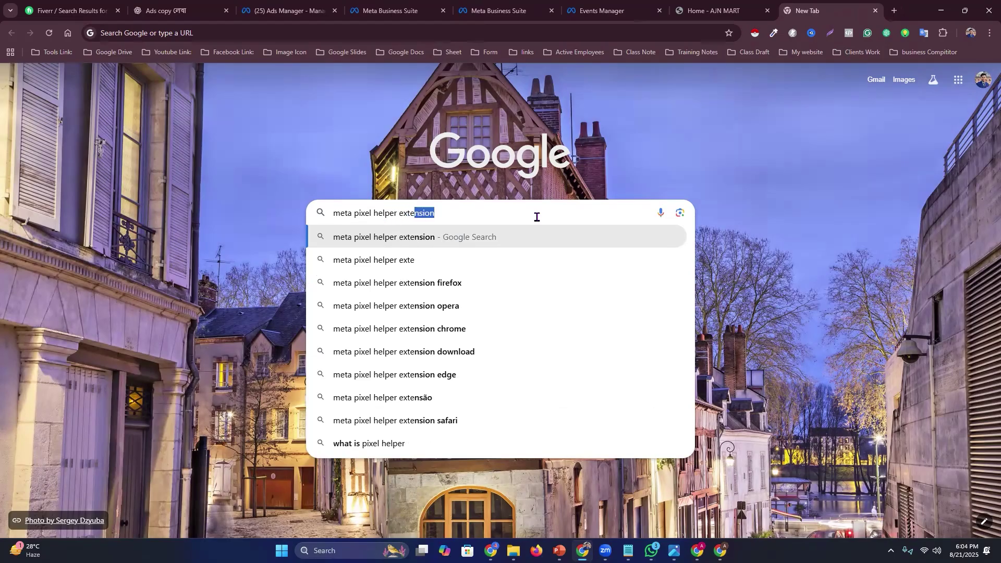
key(Return)
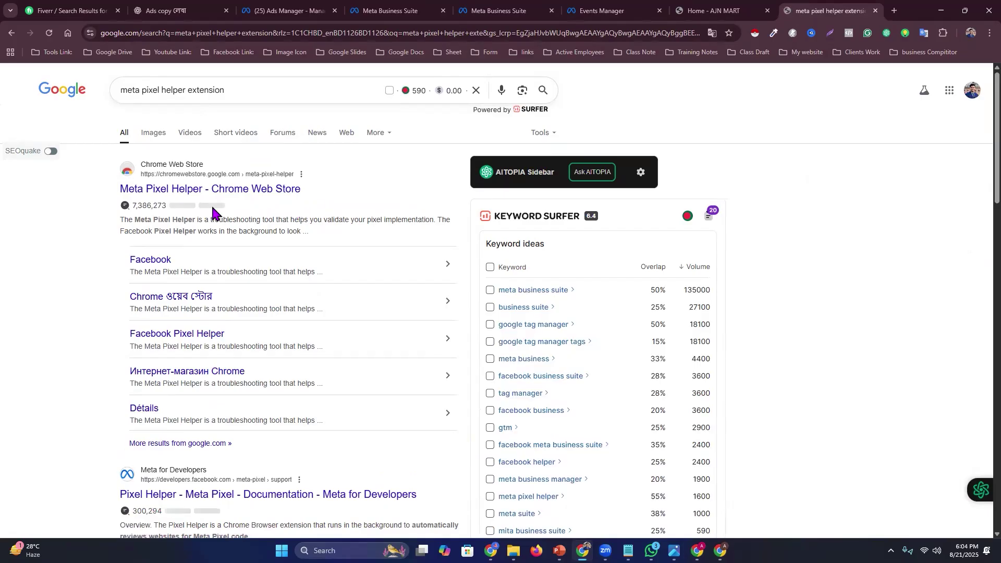
click(209, 189)
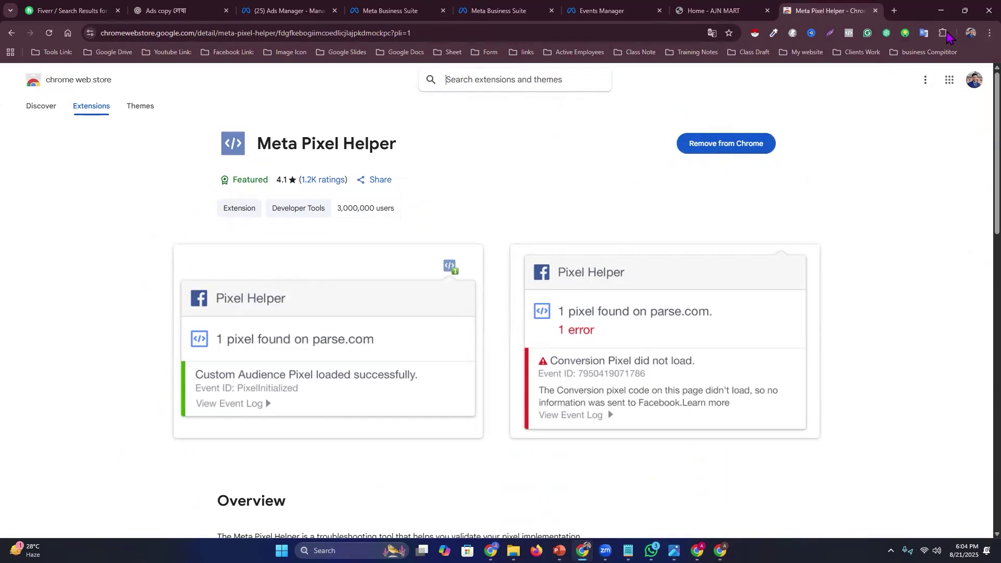
Step: Confirm Meta Pixel Helper is already installed in Chrome's Extensions menu
click(944, 33)
scroll(853, 228, down, 7)
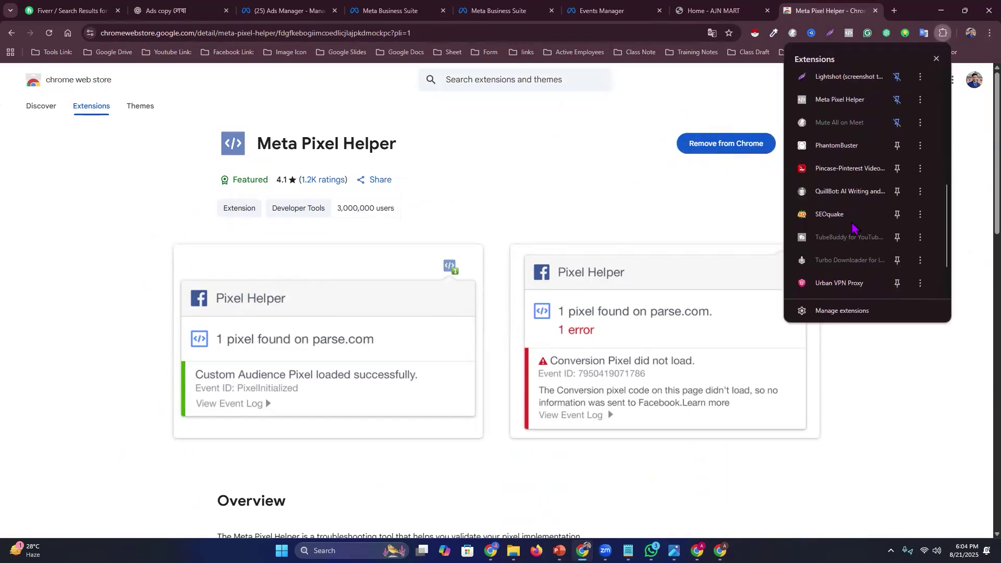
scroll(853, 227, up, 5)
scroll(853, 227, up, 3)
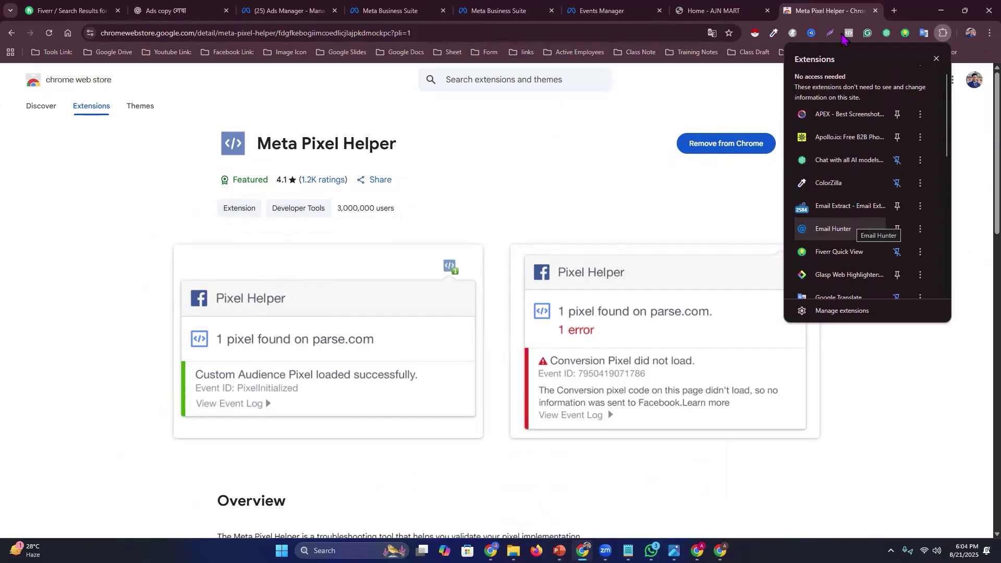
scroll(797, 233, down, 8)
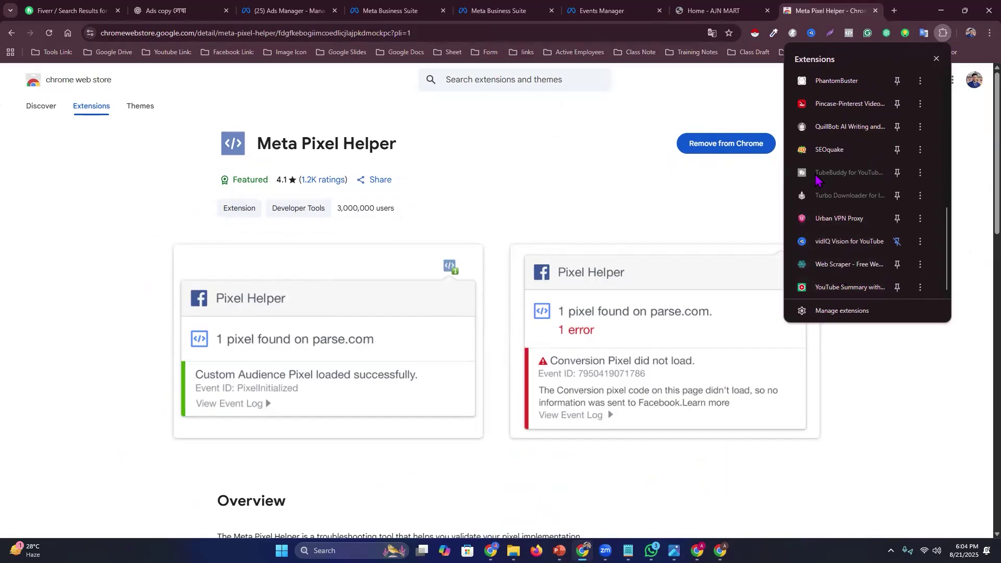
scroll(813, 155, up, 1)
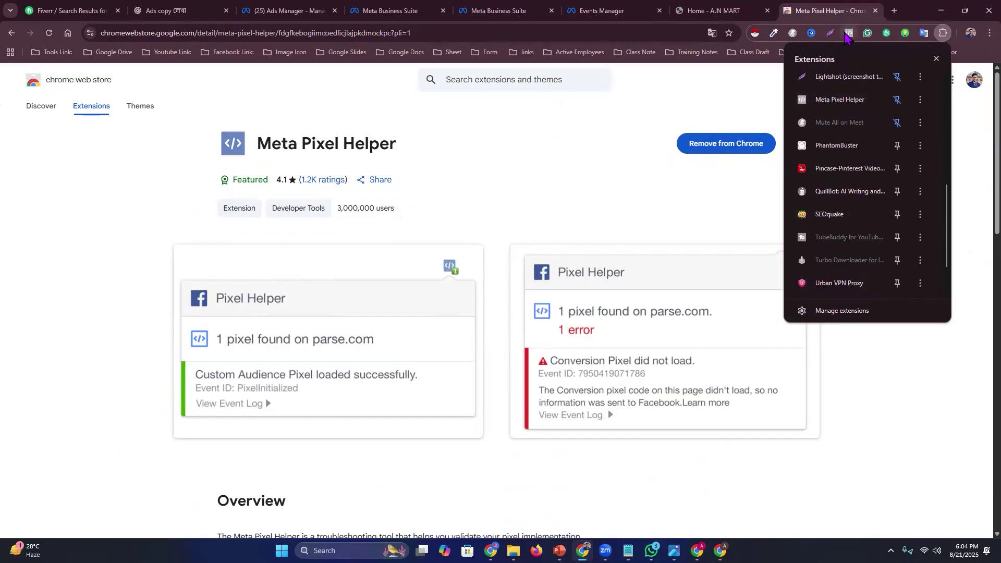
Step: Check the ajnmart.com home page with Meta Pixel Helper, which finds no pixel, then reload it
click(737, 5)
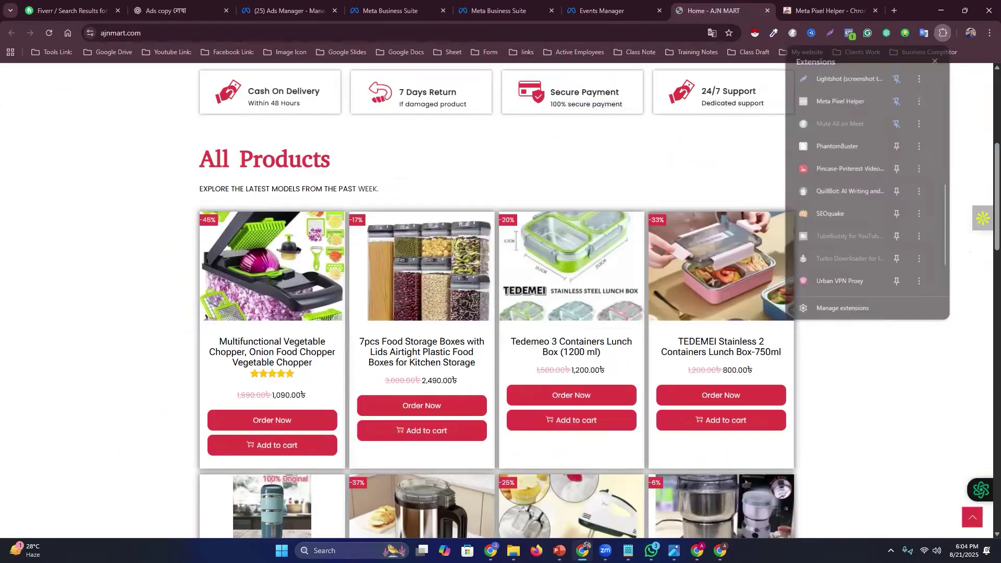
scroll(431, 340, up, 5)
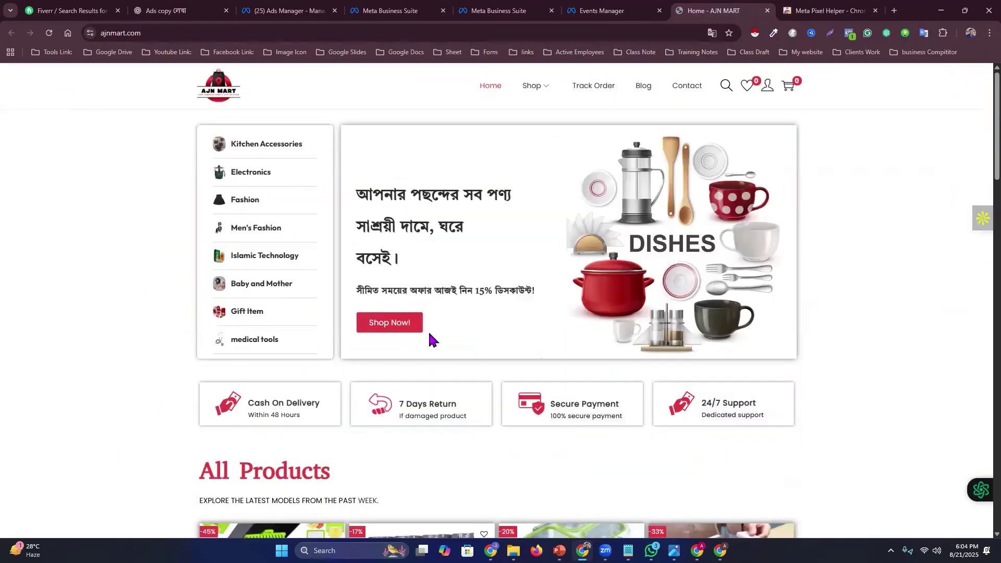
click(850, 33)
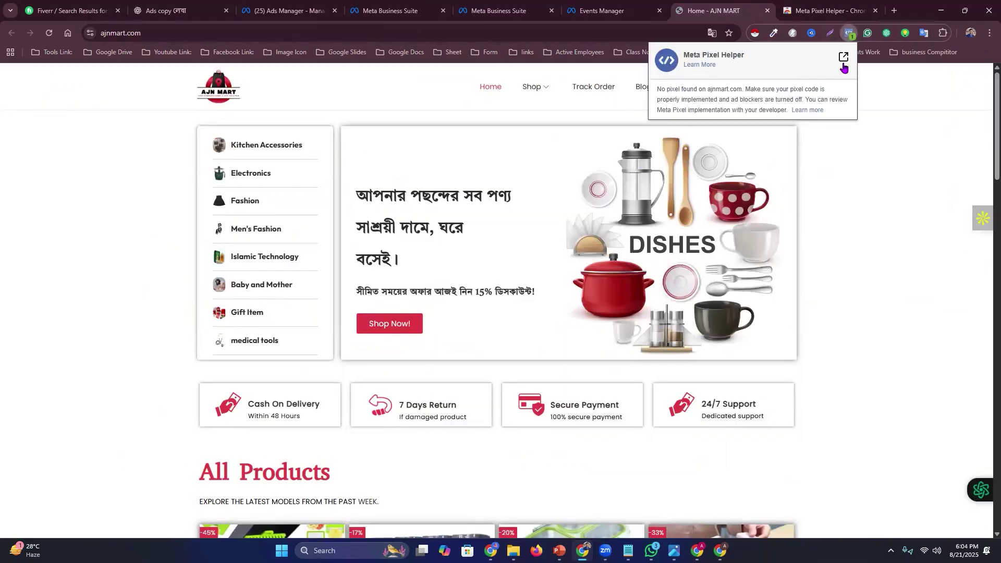
click(842, 65)
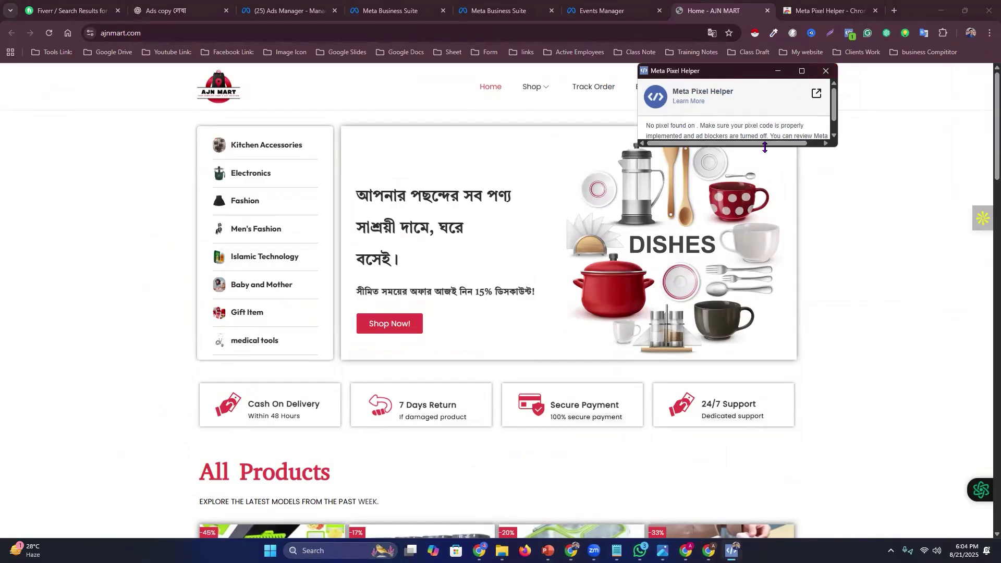
drag(765, 148, 780, 368)
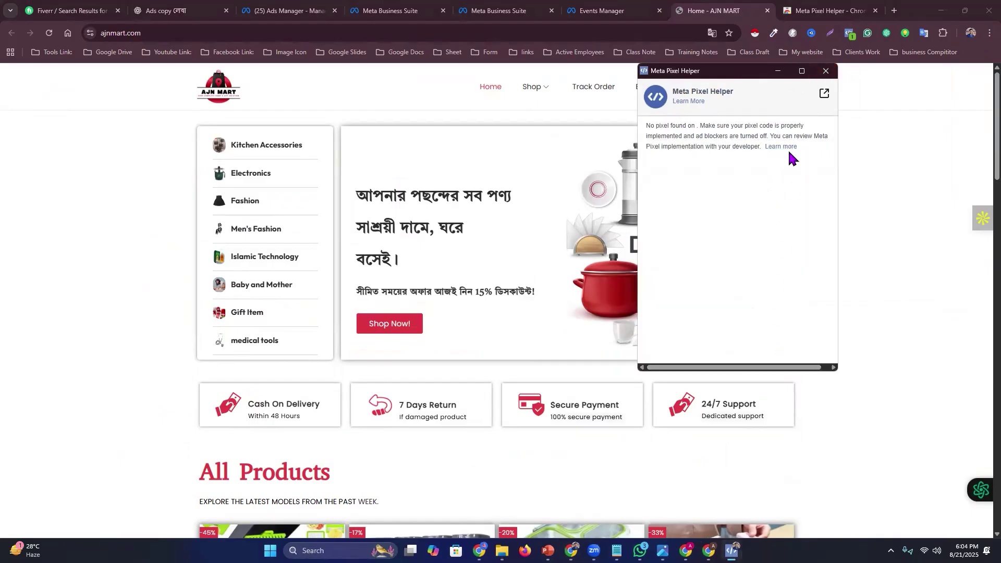
click(826, 73)
click(849, 34)
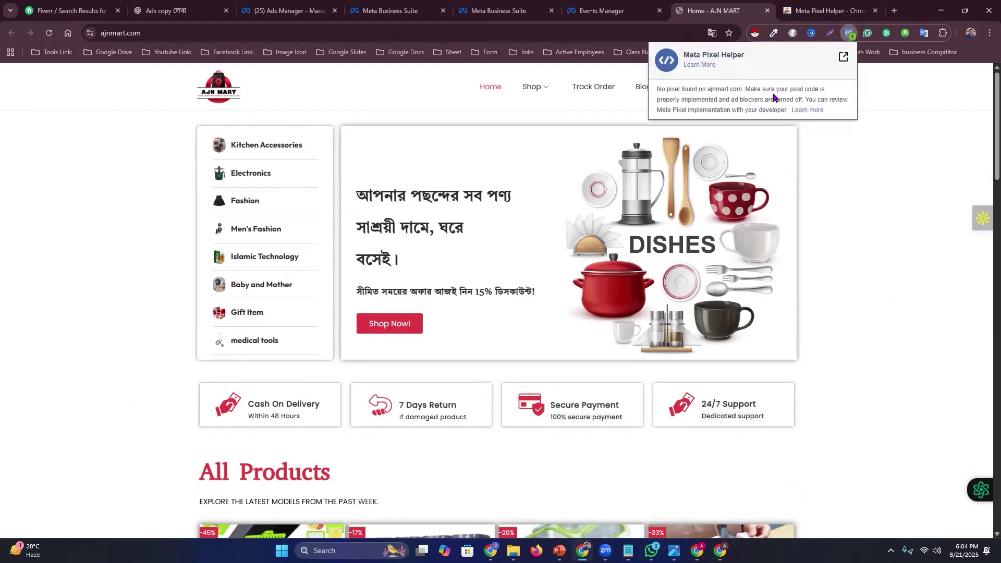
click(848, 38)
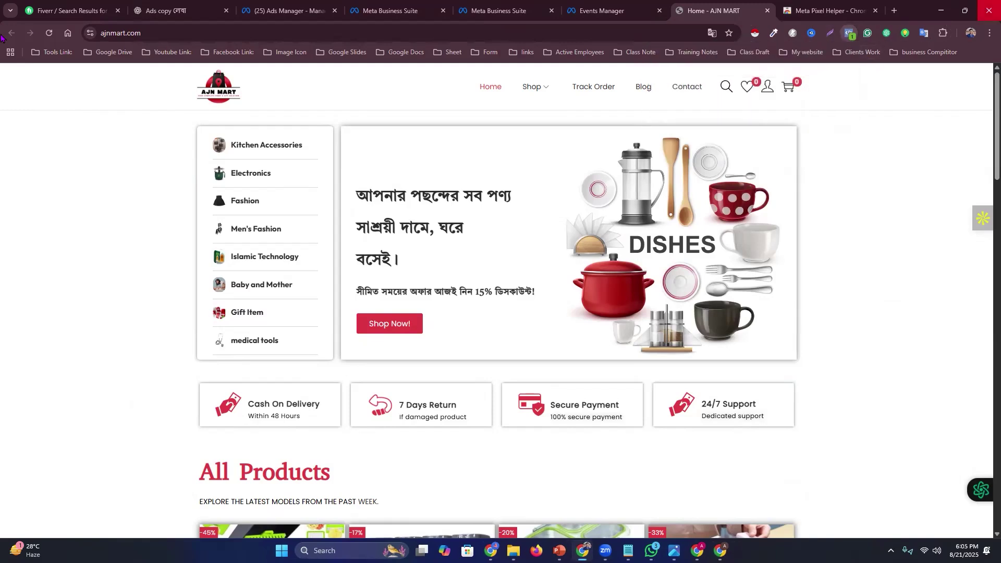
click(47, 33)
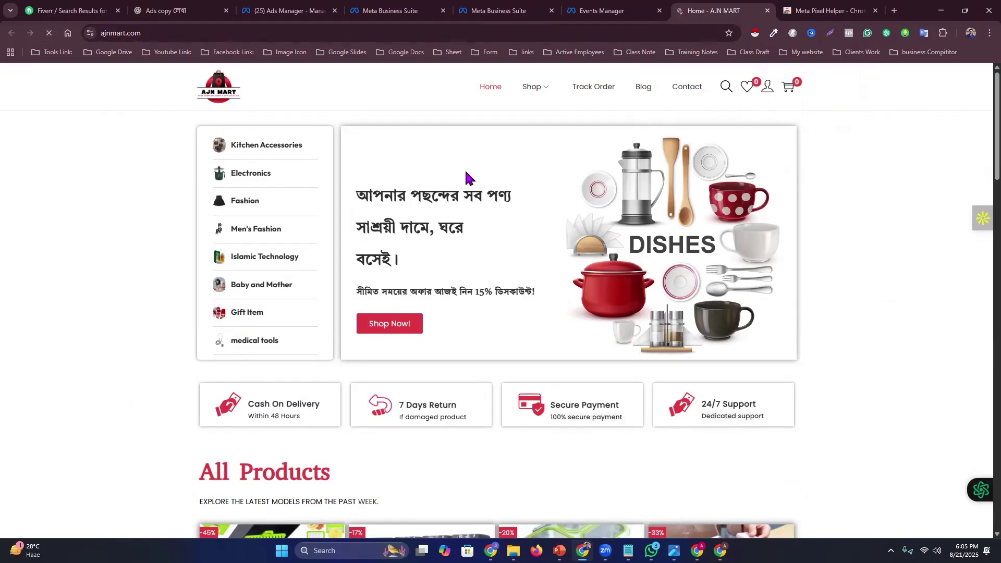
scroll(452, 335, down, 5)
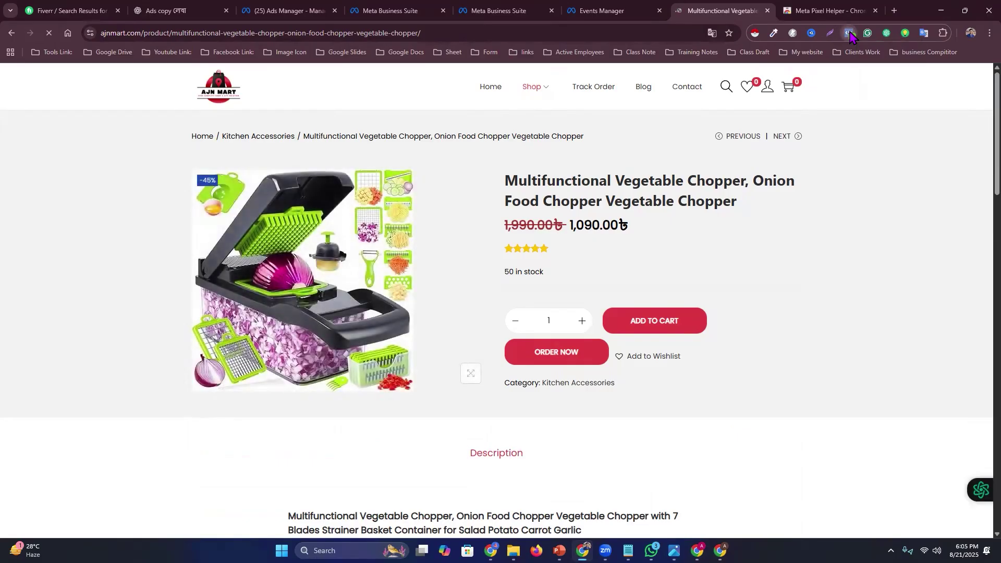
Step: Confirm Meta Pixel Helper shows one pixel firing PageView and ViewContent on the vegetable chopper page
click(850, 34)
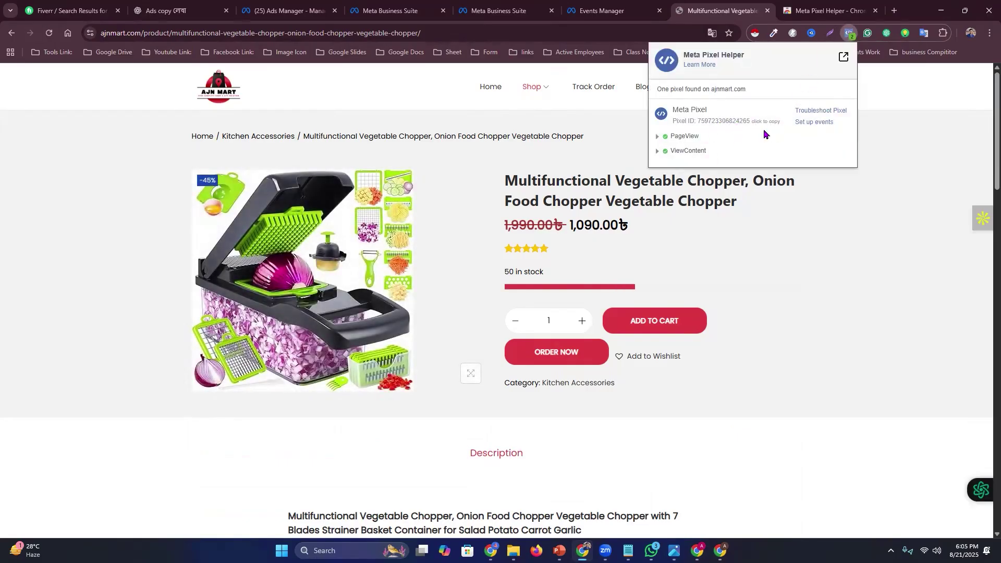
click(658, 138)
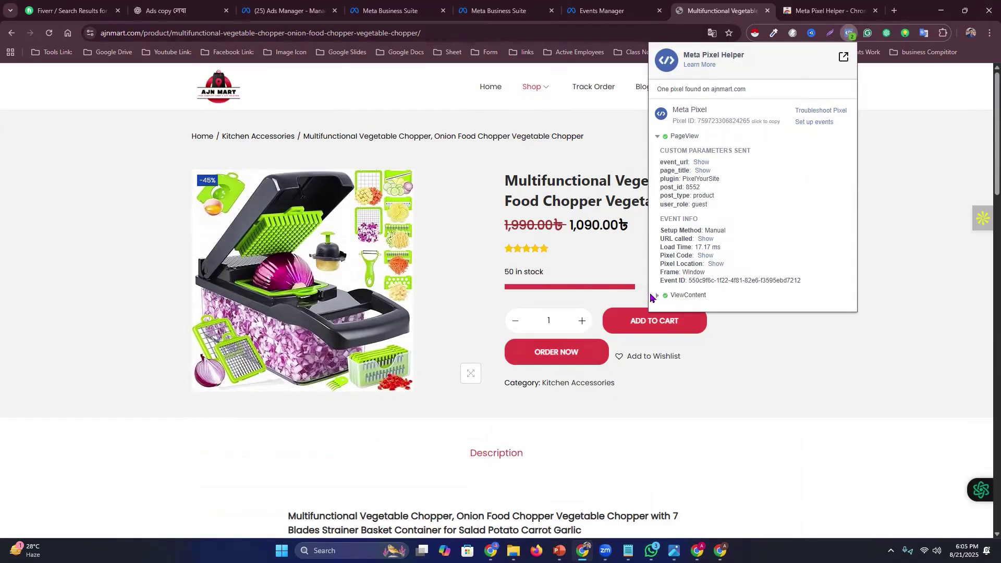
click(657, 297)
scroll(718, 318, down, 3)
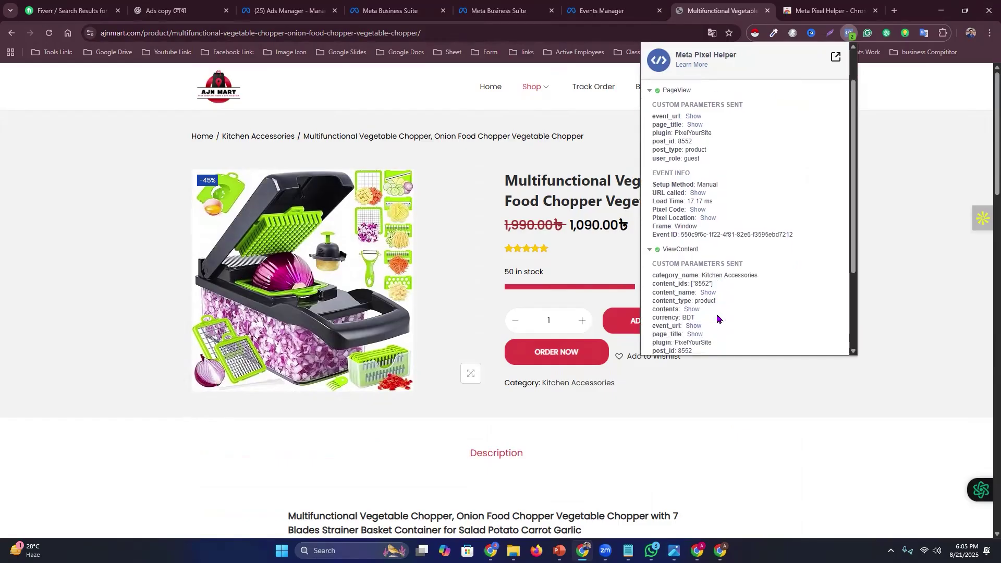
scroll(718, 318, up, 5)
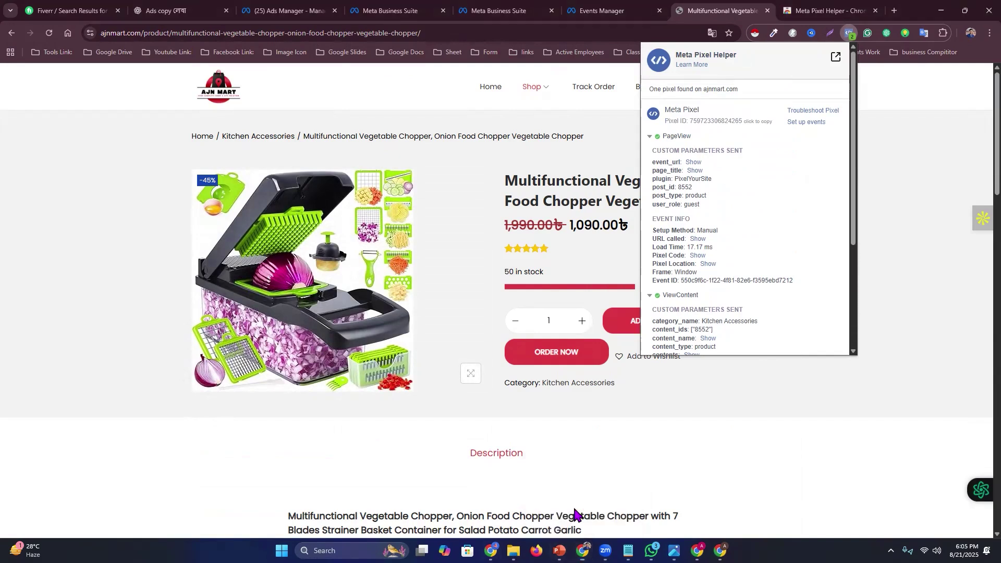
mouse_move(697, 550)
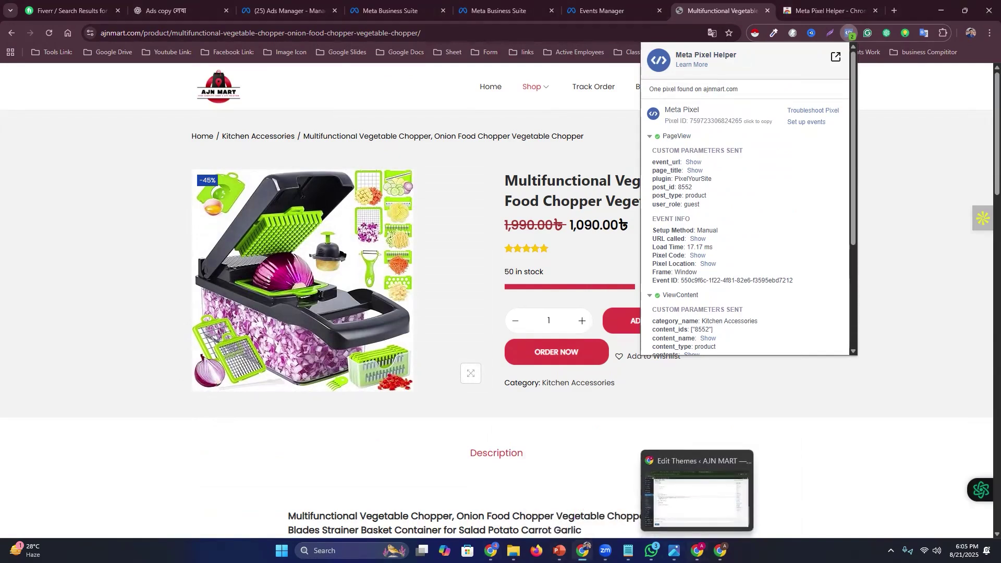
click(628, 495)
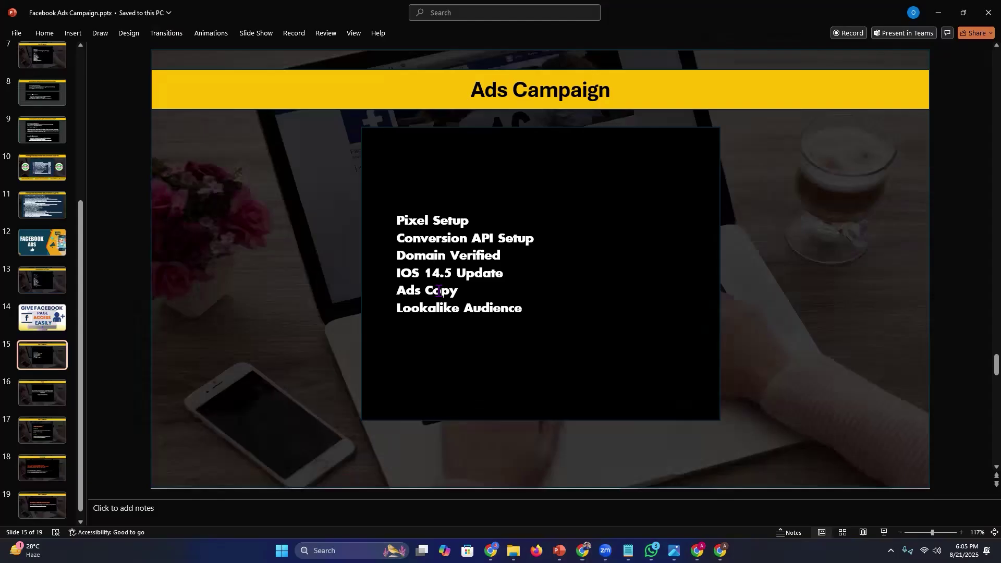
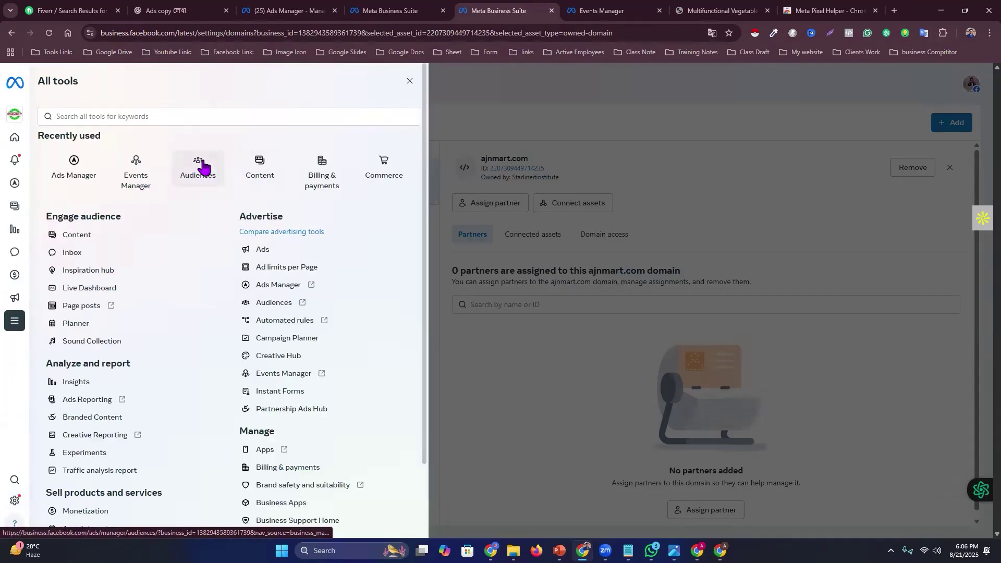
Step: Open Audiences from the Recently used tools in Meta Business Suite
click(198, 166)
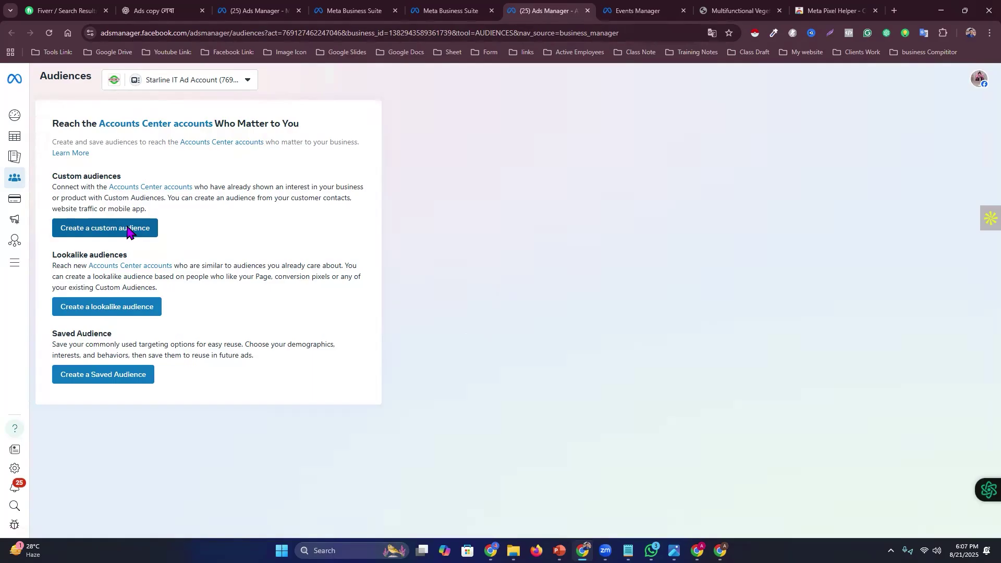
Step: Start a Facebook page custom audience for AJN MART using 'People who engaged with your Page'
click(89, 228)
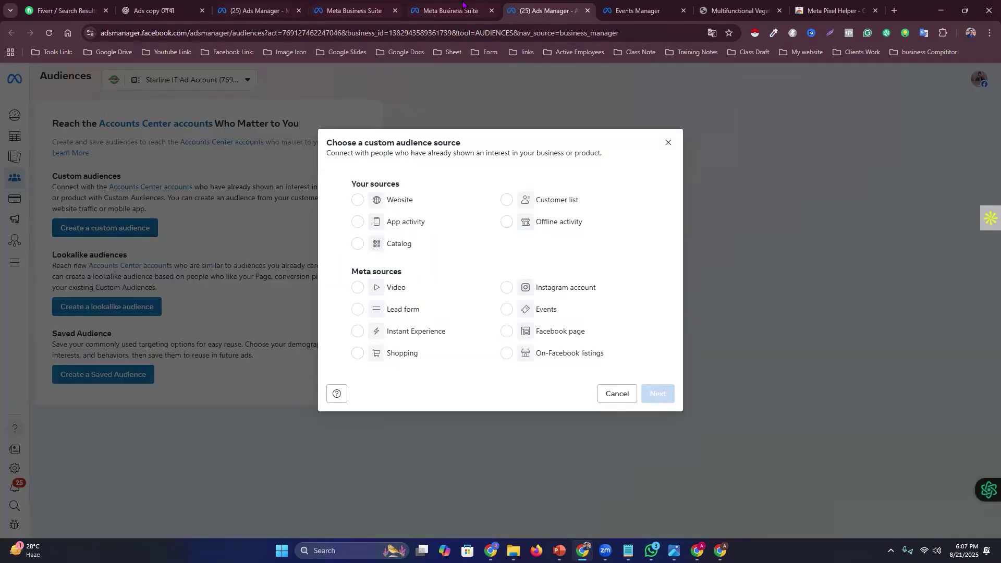
click(548, 342)
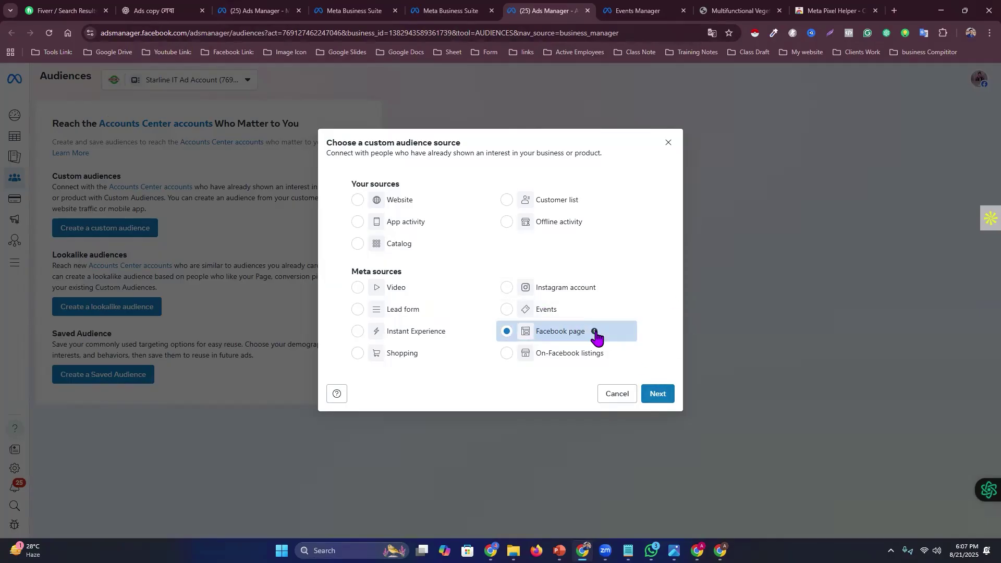
click(655, 394)
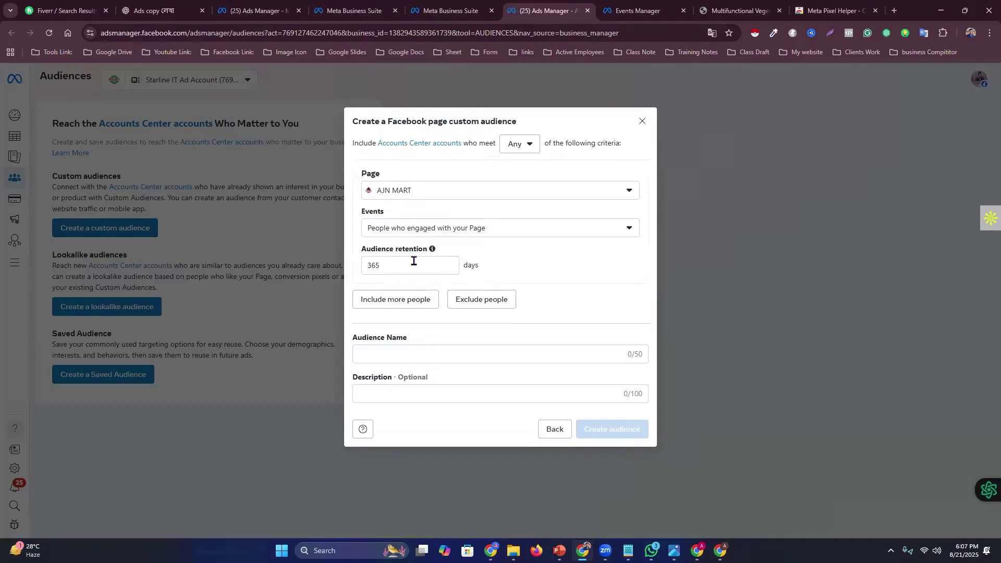
click(446, 192)
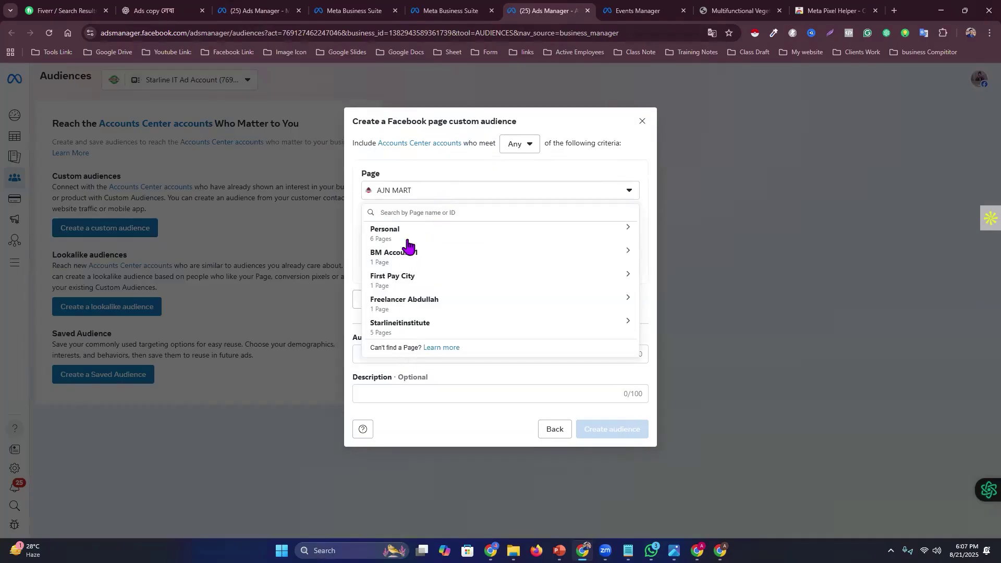
click(433, 194)
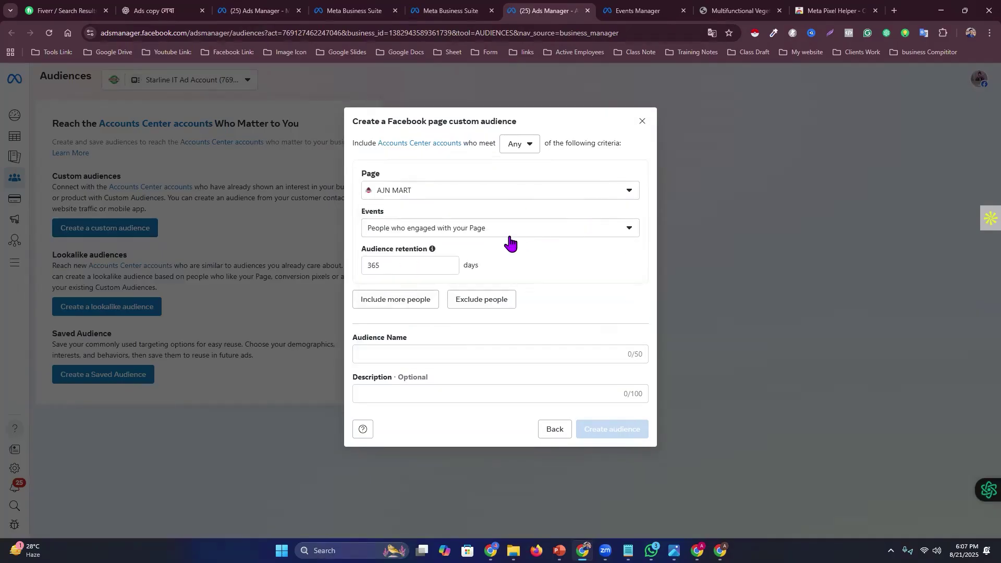
click(556, 227)
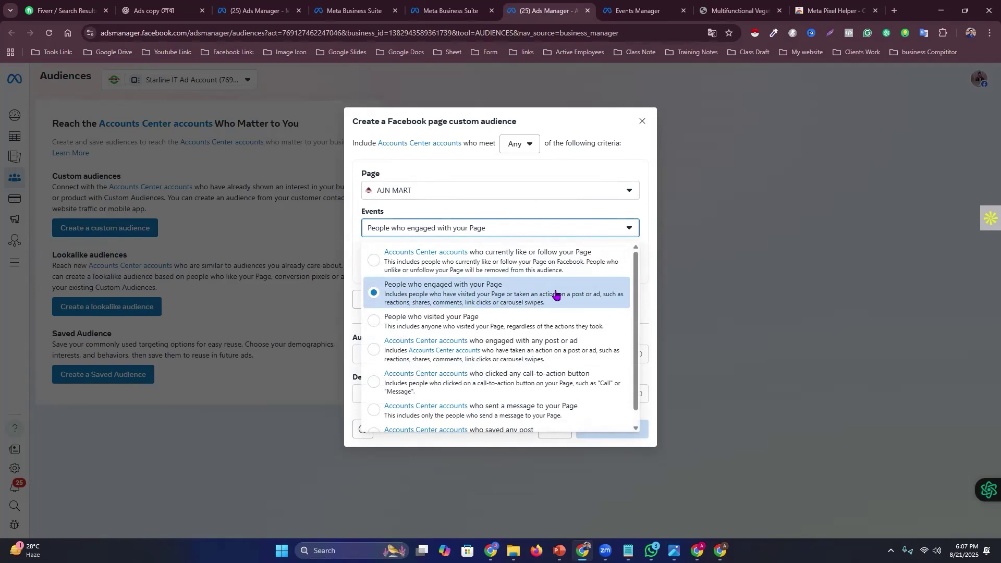
click(556, 295)
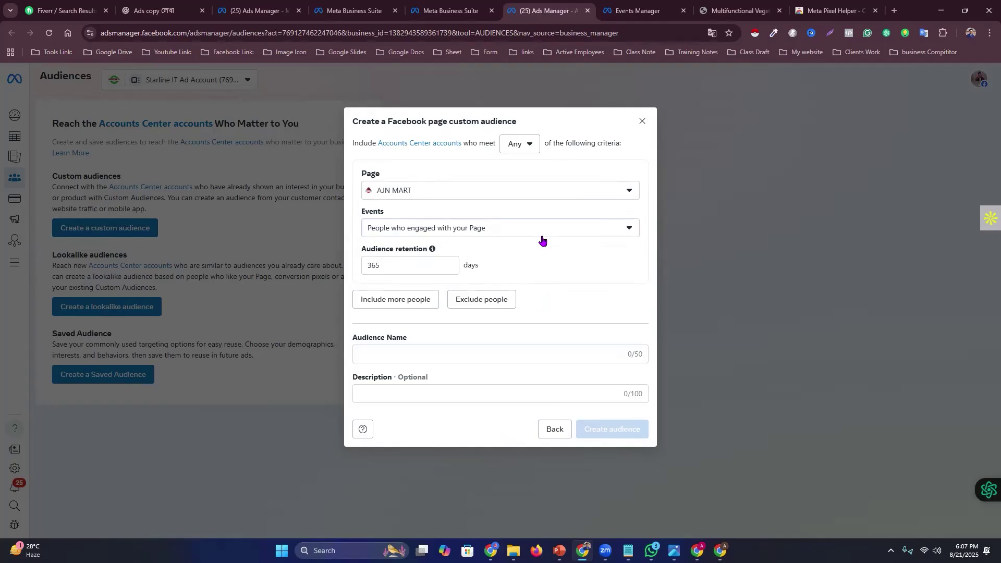
Step: Set retention to 30 days, remove a duplicate engagement rule, and type the name 'AJN MART ECustom'
double_click(401, 266)
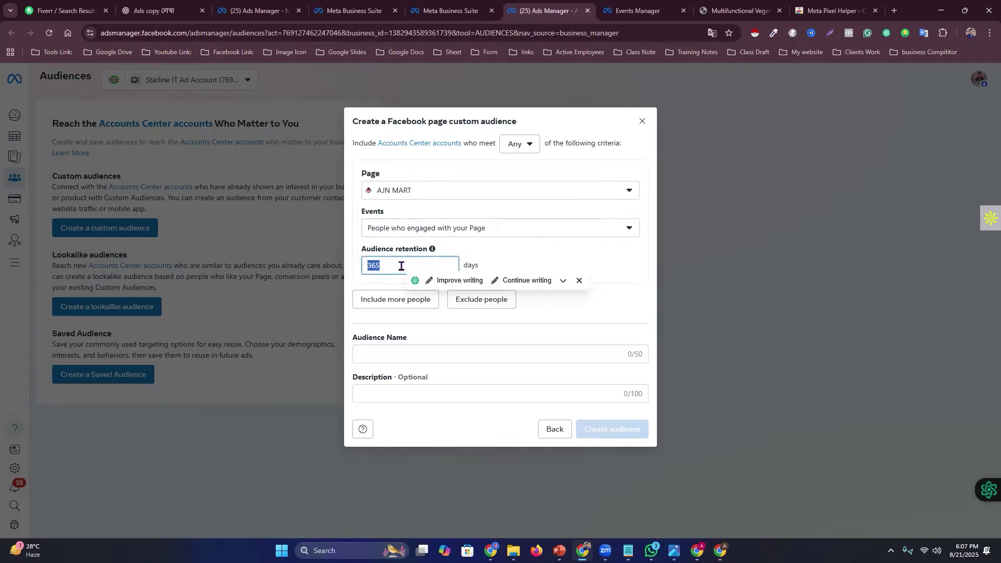
text(30)
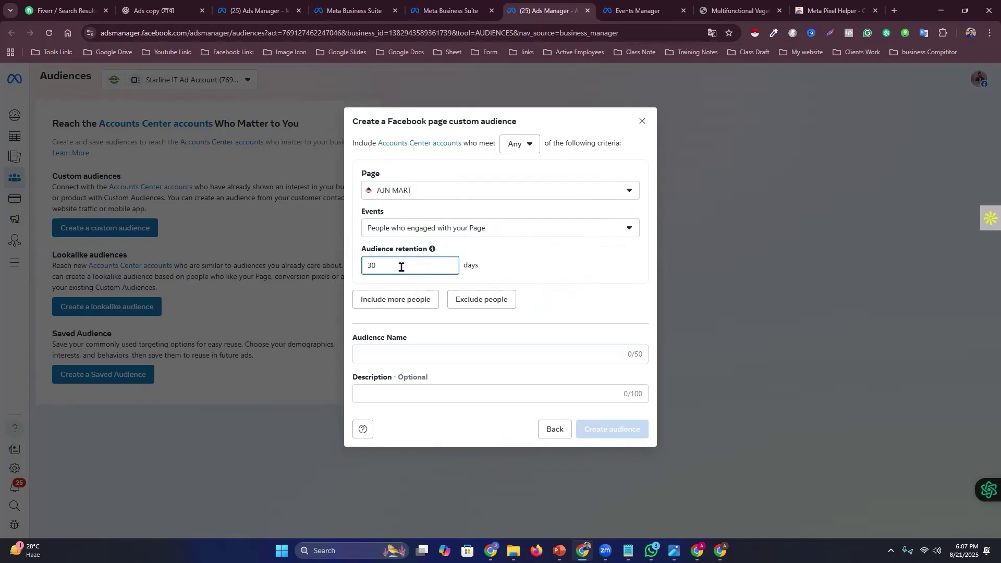
click(490, 261)
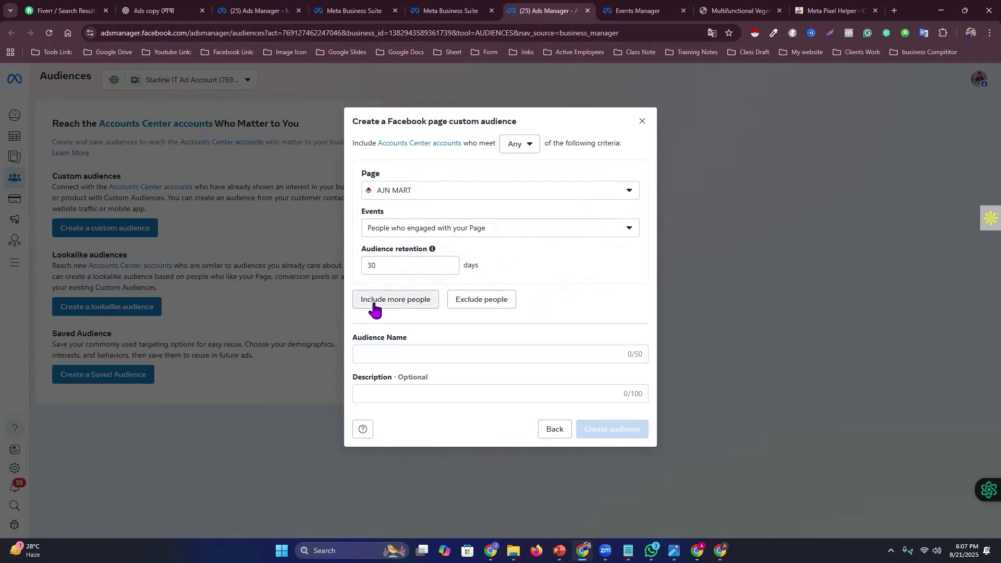
click(408, 311)
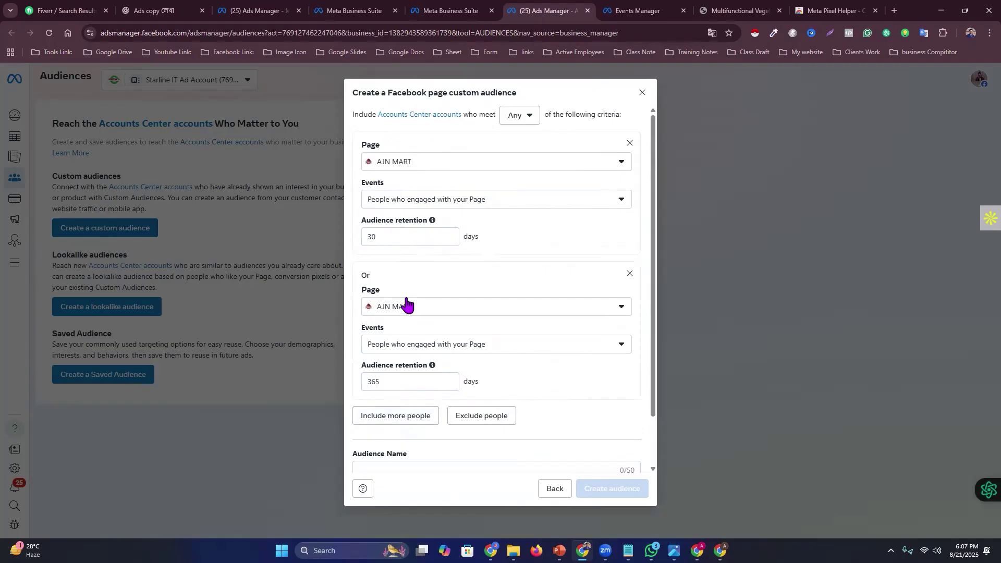
scroll(487, 336, down, 1)
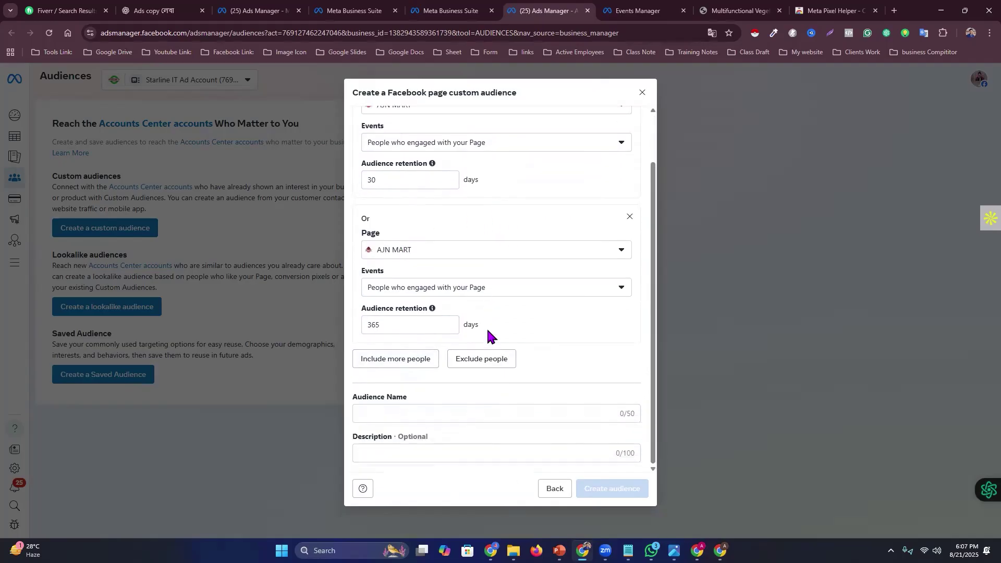
double_click(383, 325)
text(30)
click(520, 317)
click(631, 217)
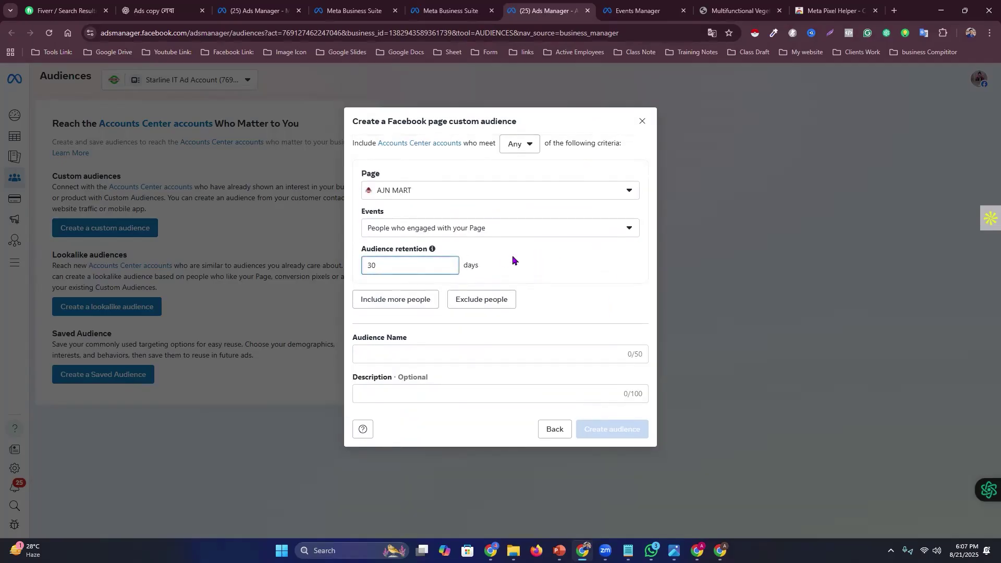
click(397, 354)
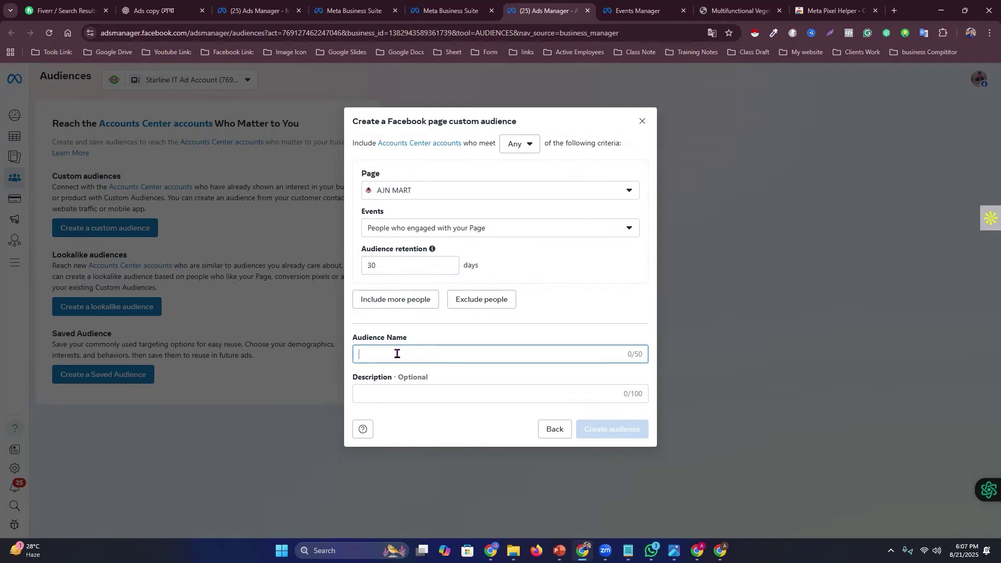
text(AJN MART E)
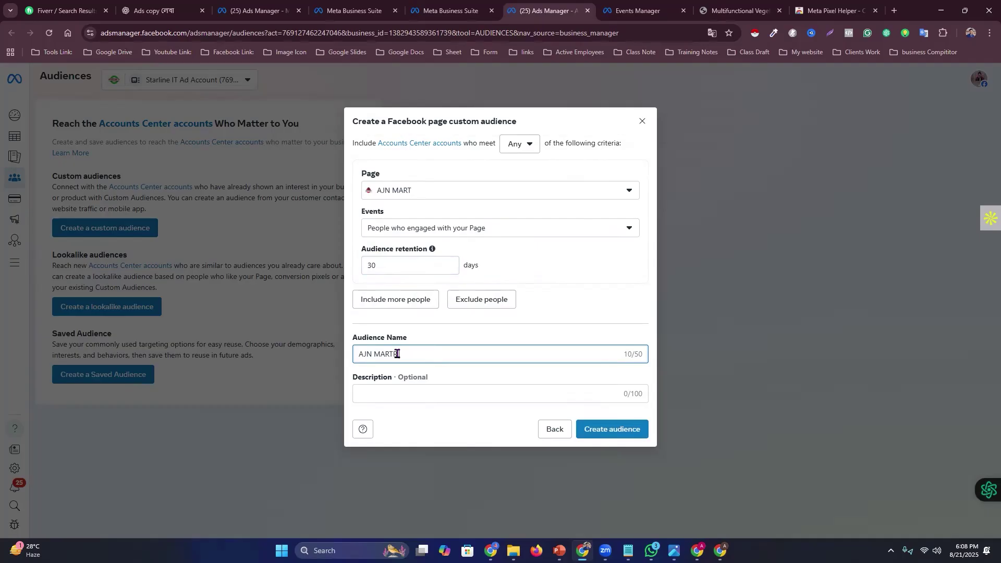
text(Custome)
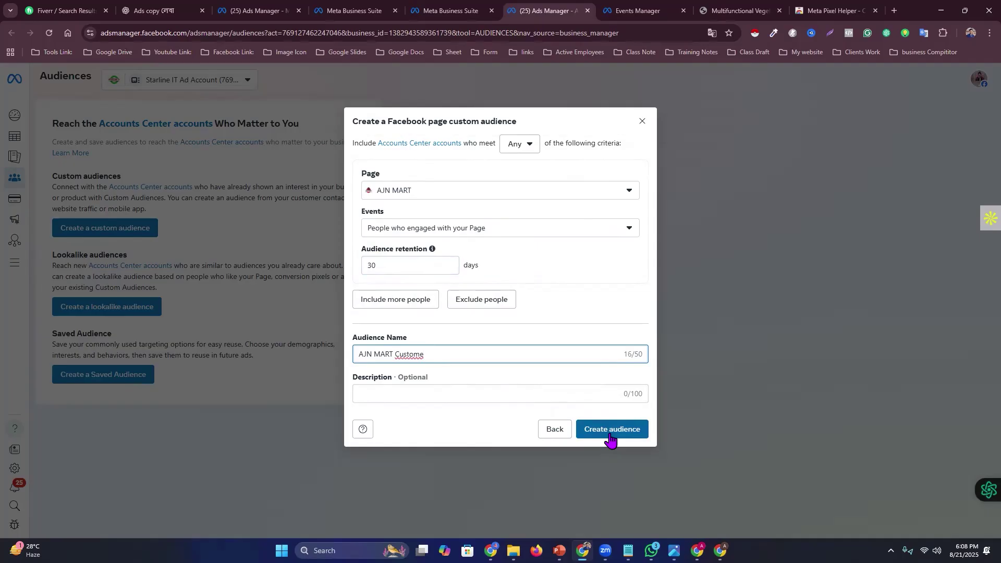
Step: Close the custom audience dialog, open the lookalike audience form, and bring the Notepad notes forward
click(642, 123)
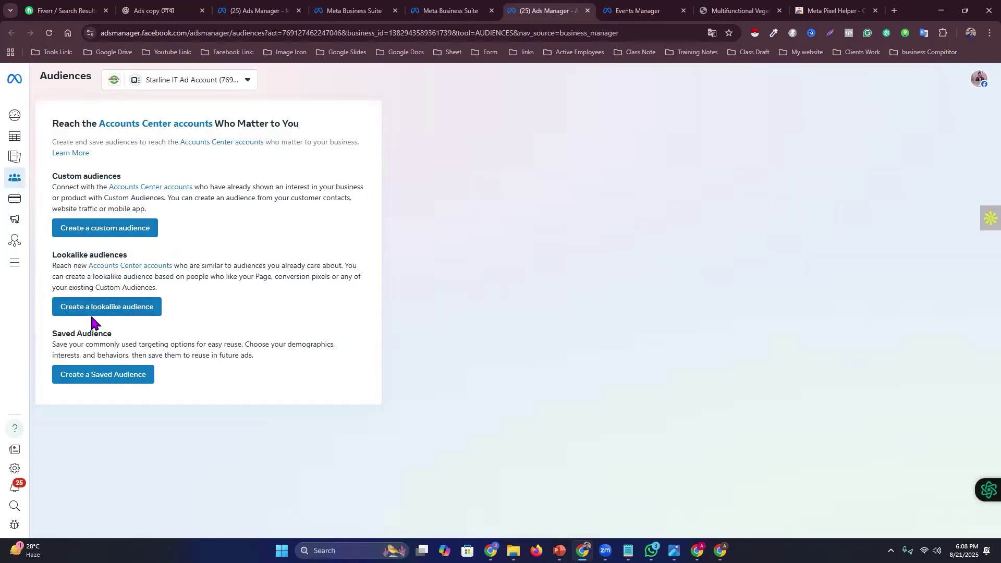
click(110, 308)
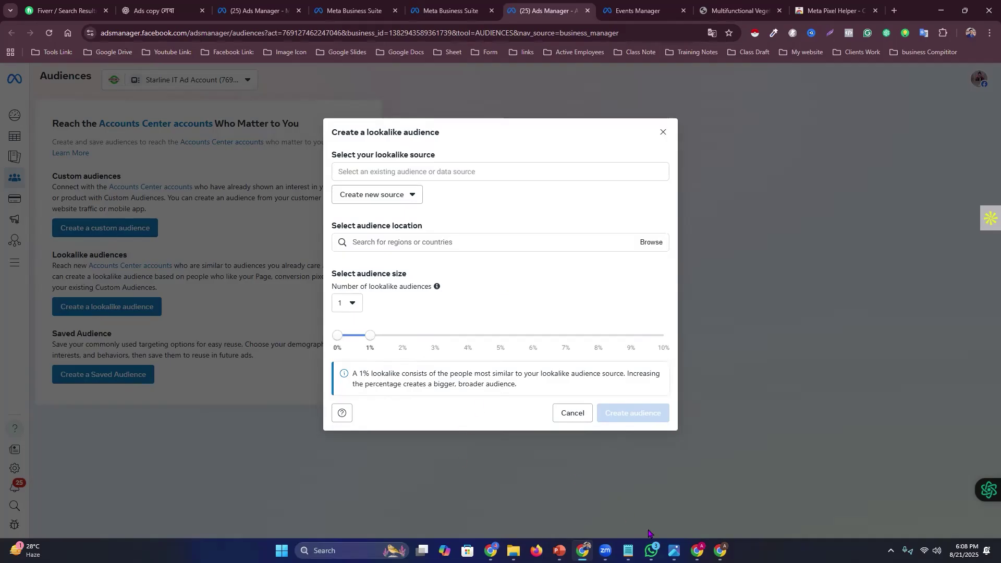
click(628, 551)
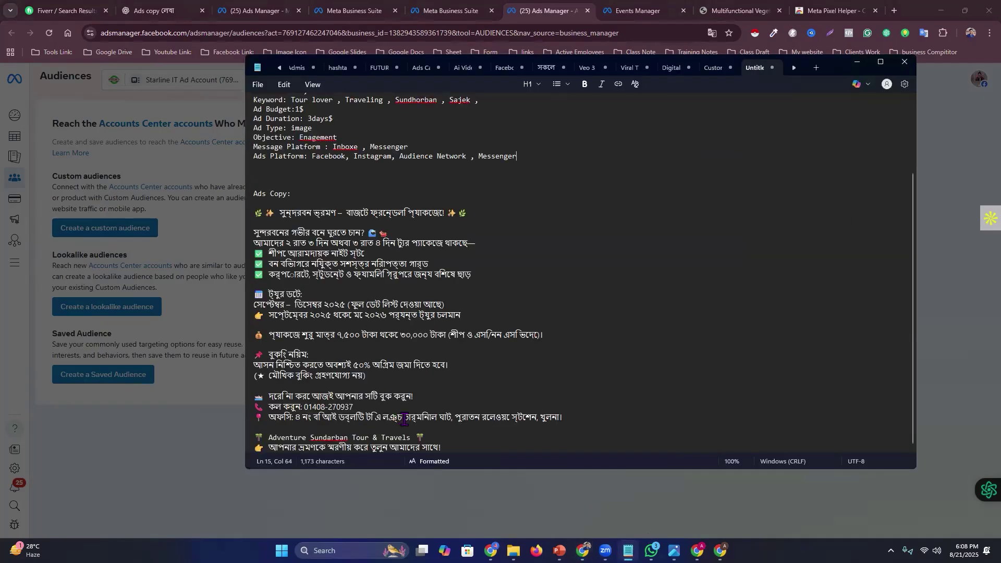
Step: Add the line 'page : Reaction , Comments, Engagement : 2000' below the ad copy
click(455, 452)
key(Return)
key(Return)
key(Return)
key(Return)
key(Return)
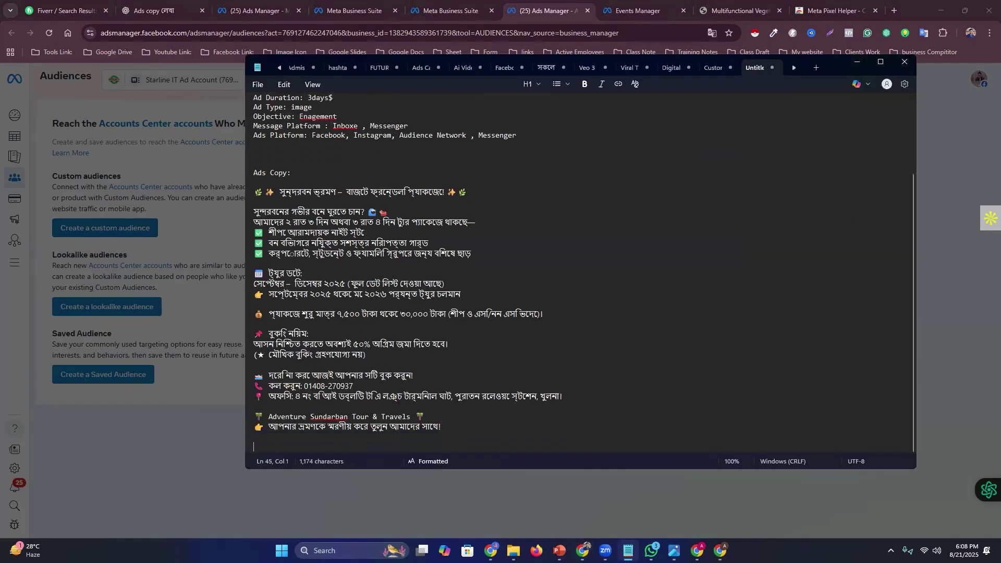
text(Ap)
key(BackSpace)
key(BackSpace)
text(page : Reaction)
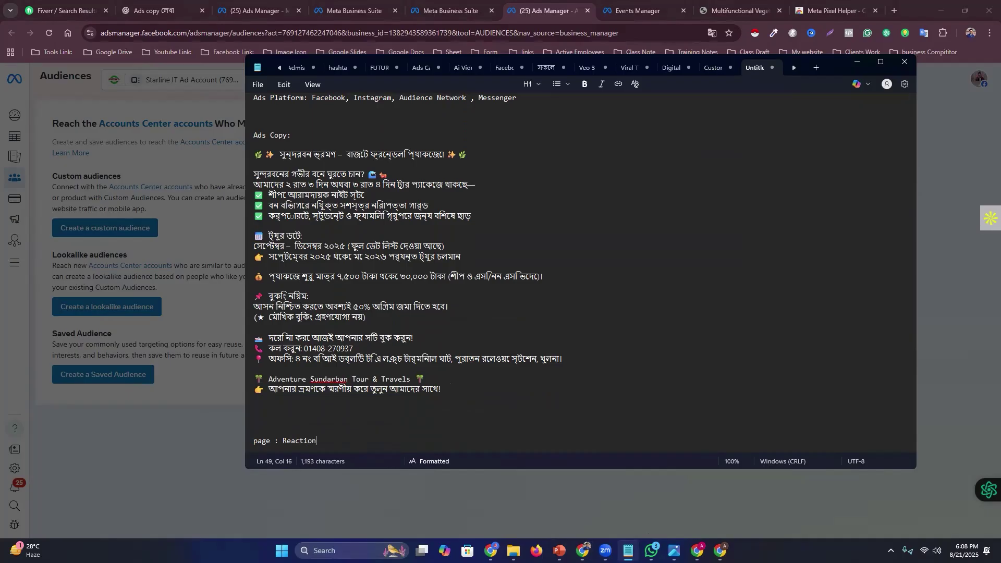
text( , Commetns)
key(BackSpace)
key(BackSpace)
key(BackSpace)
text(nts)
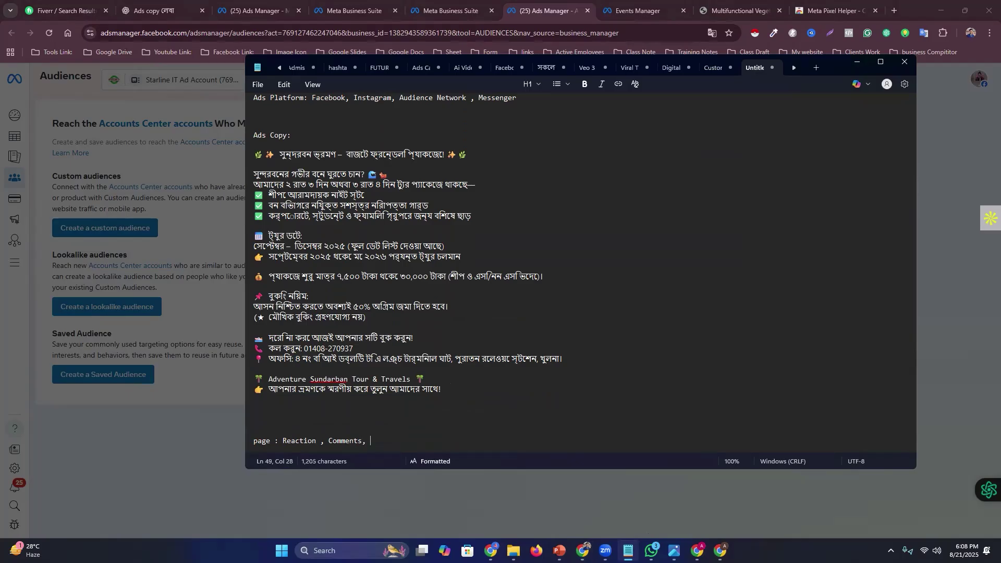
text(, Engal)
key(BackSpace)
text(a)
key(BackSpace)
text(gement : 2000)
Step: Add the line 'Website : 5000', select both note lines, and minimize Notepad
key(Return)
text(Websitg)
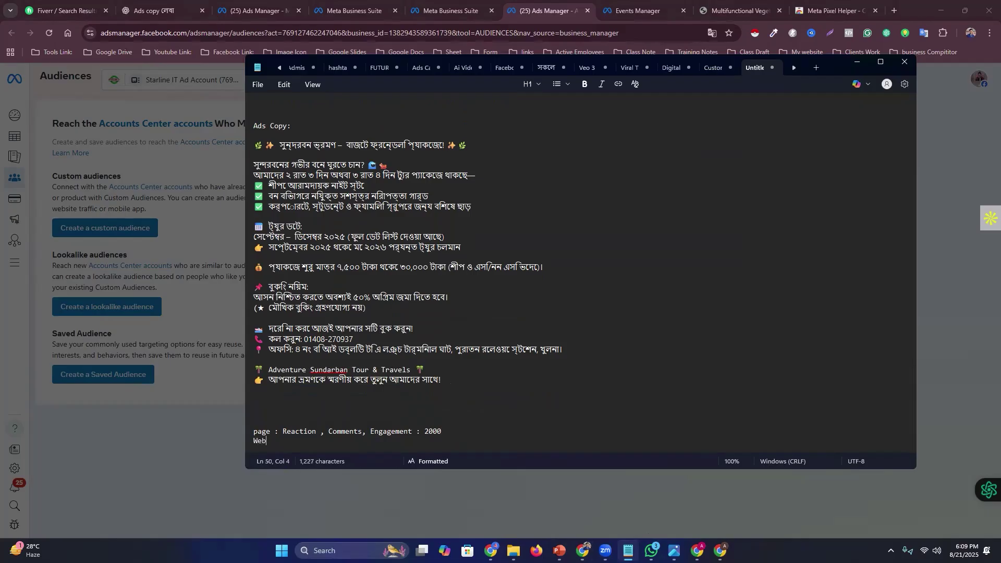
key(BackSpace)
text(e : 5000)
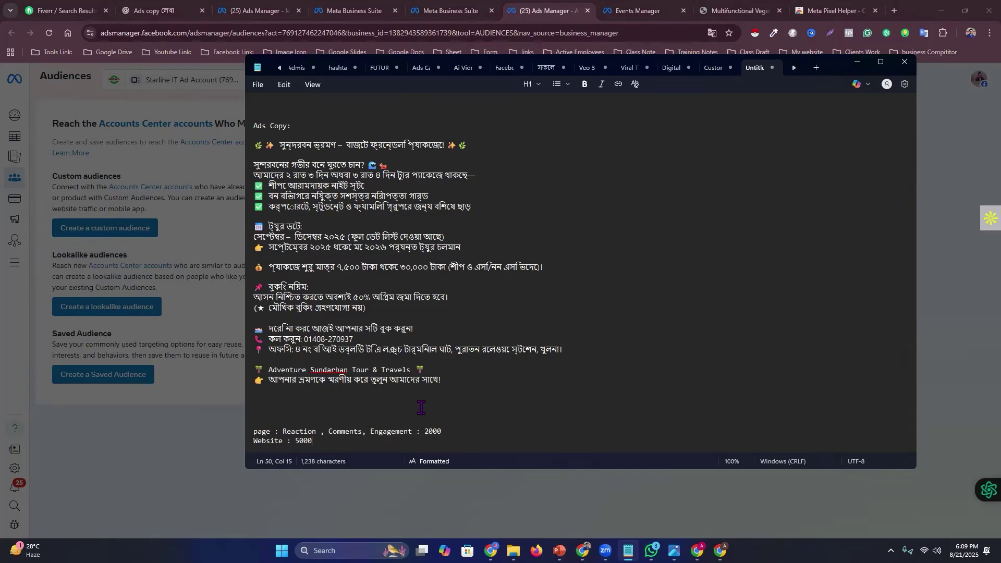
key(Return)
key(Return)
key(Return)
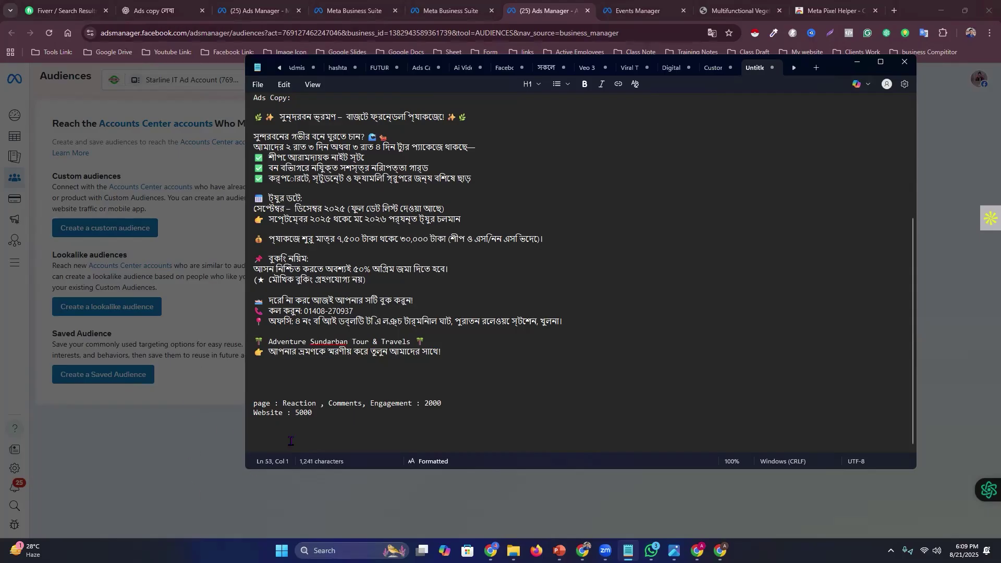
drag(338, 412, 253, 403)
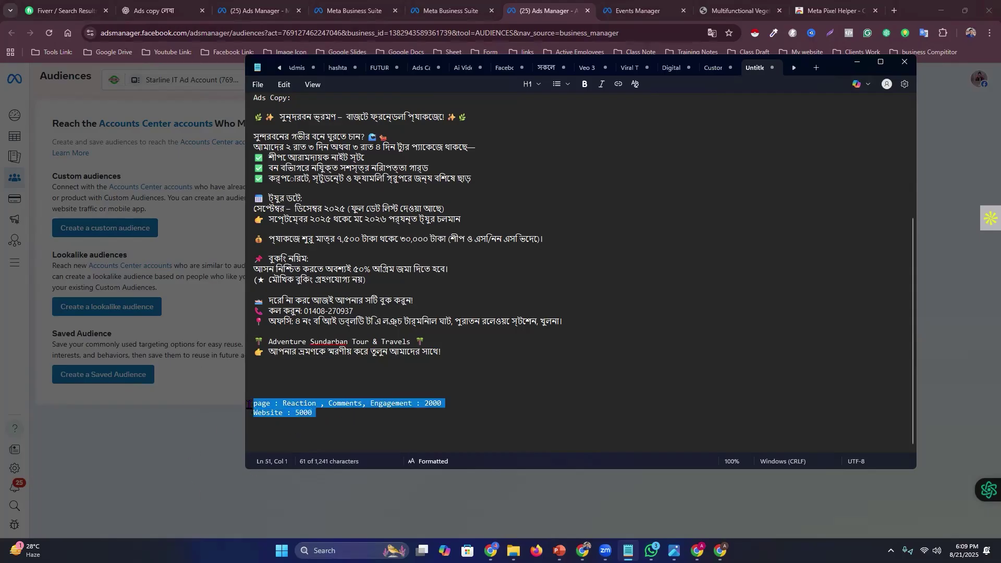
click(857, 62)
Step: Look at the custom audience option for a new lookalike source, then close the lookalike form unsaved
click(101, 308)
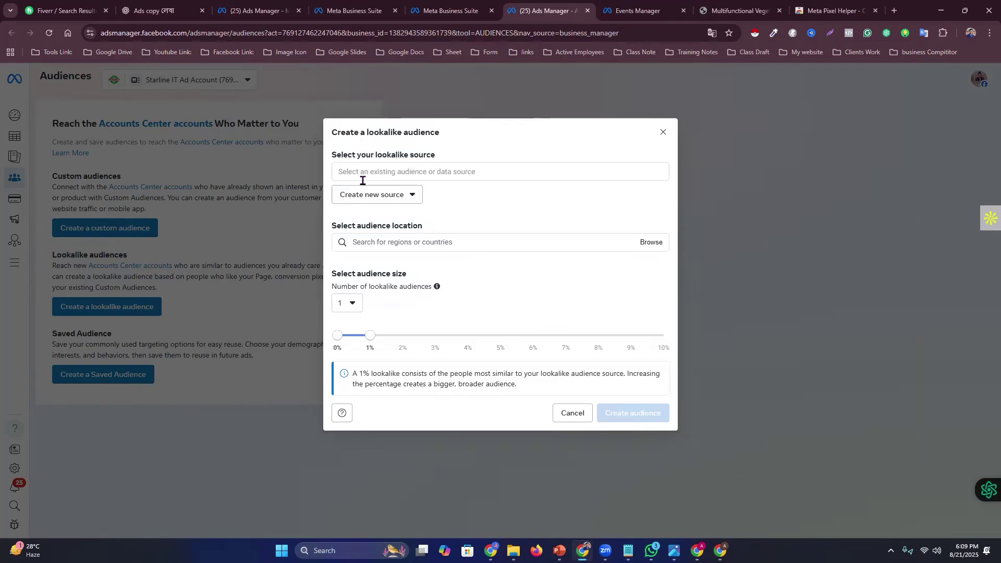
click(412, 197)
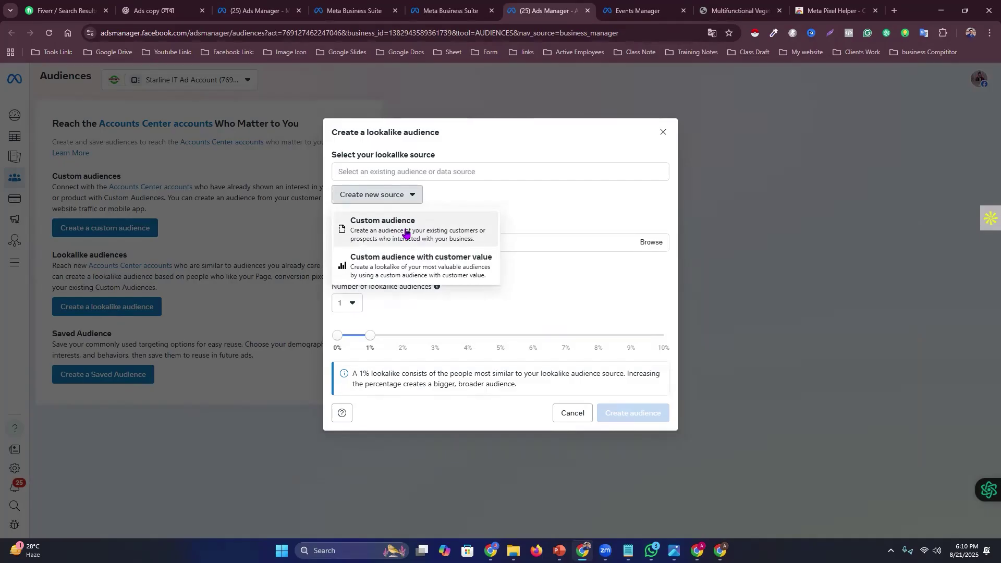
click(425, 225)
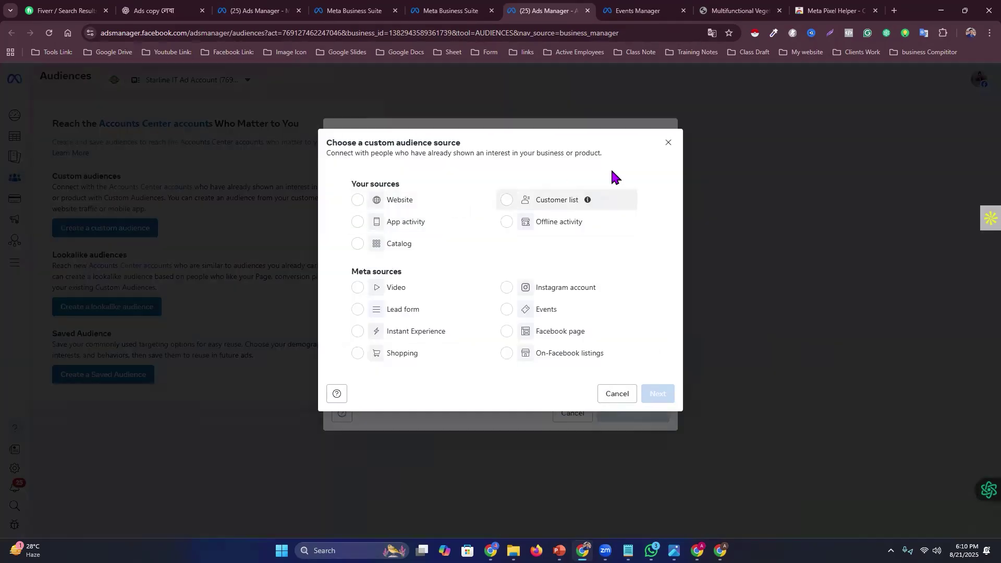
click(666, 144)
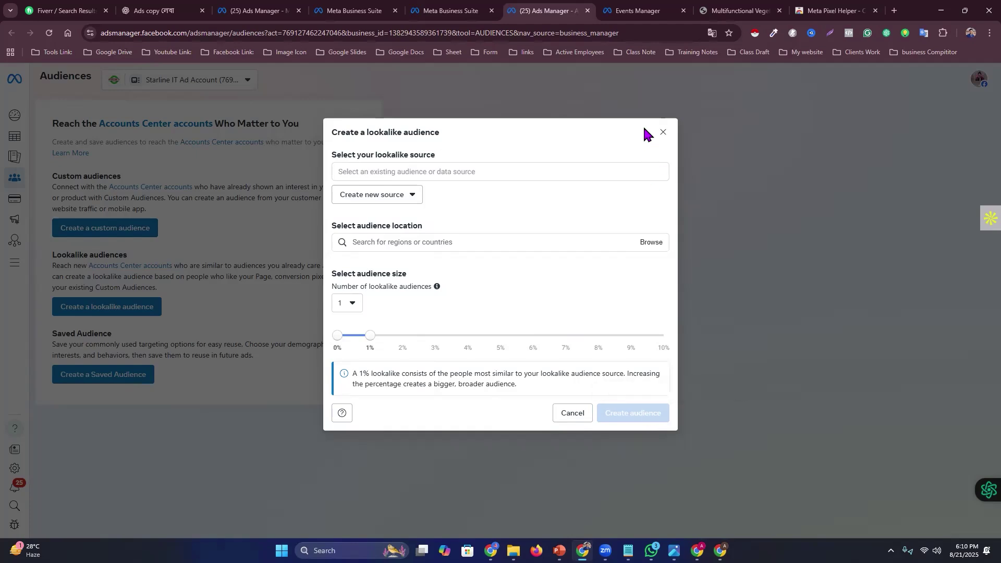
click(659, 133)
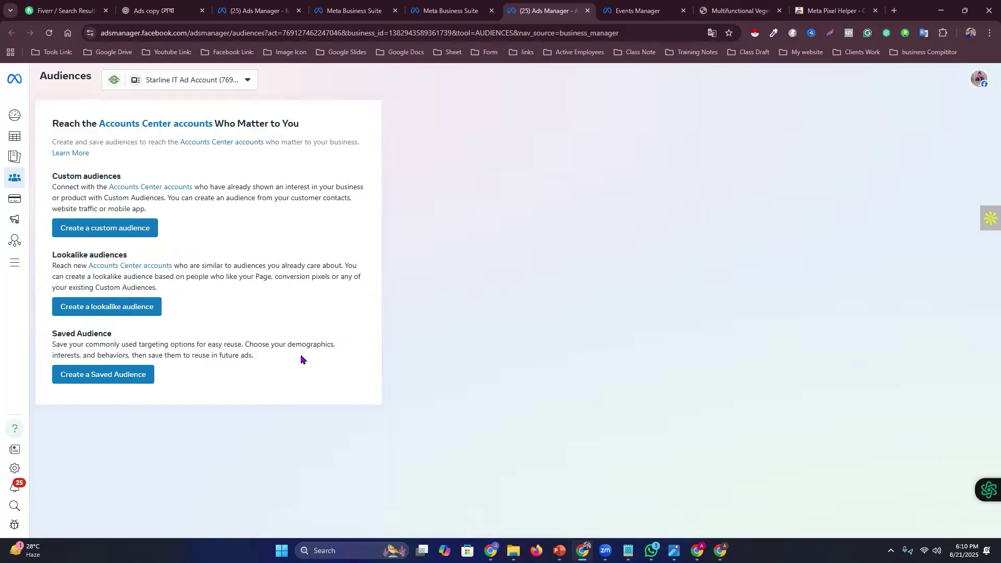
click(559, 551)
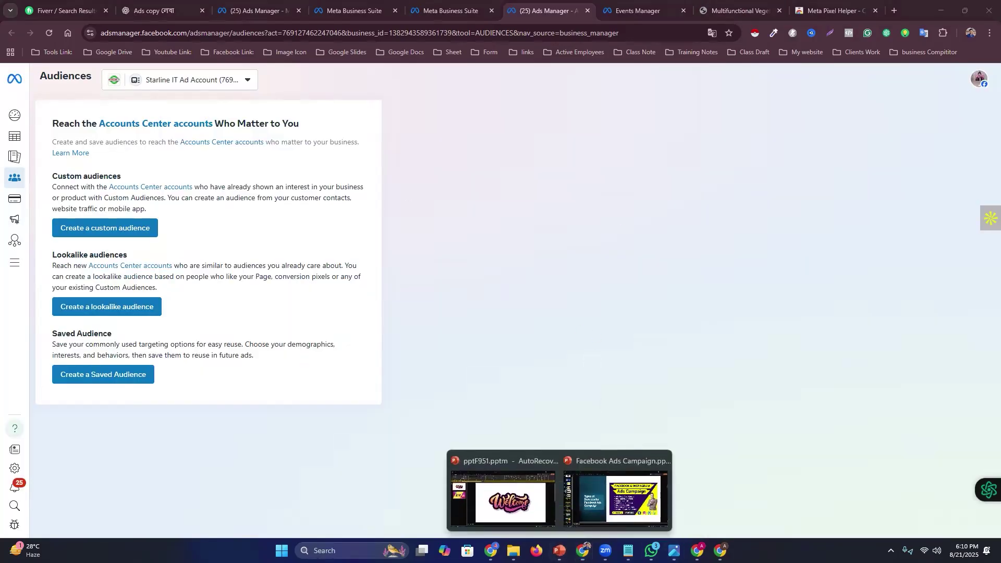